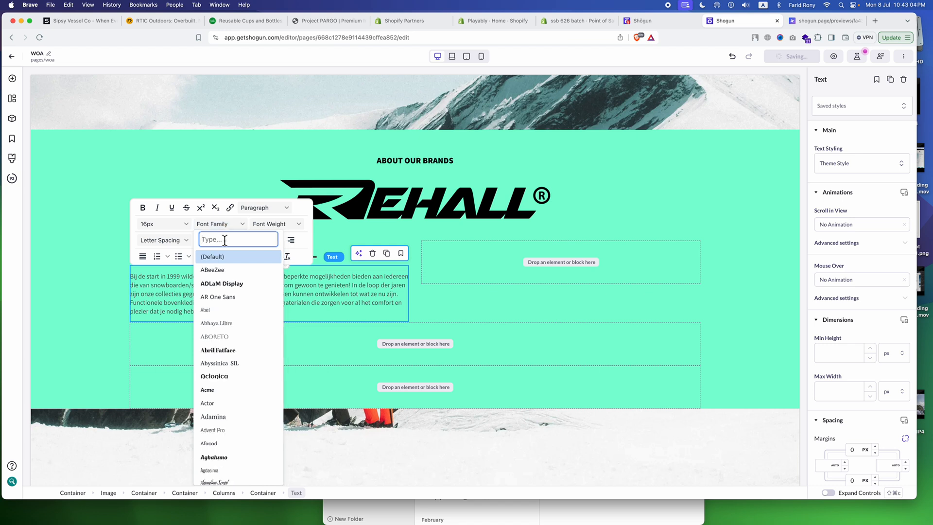
# - Try to set the font of the paragraph under ONS VERHAAL to Assistant
pyautogui.write('ass')
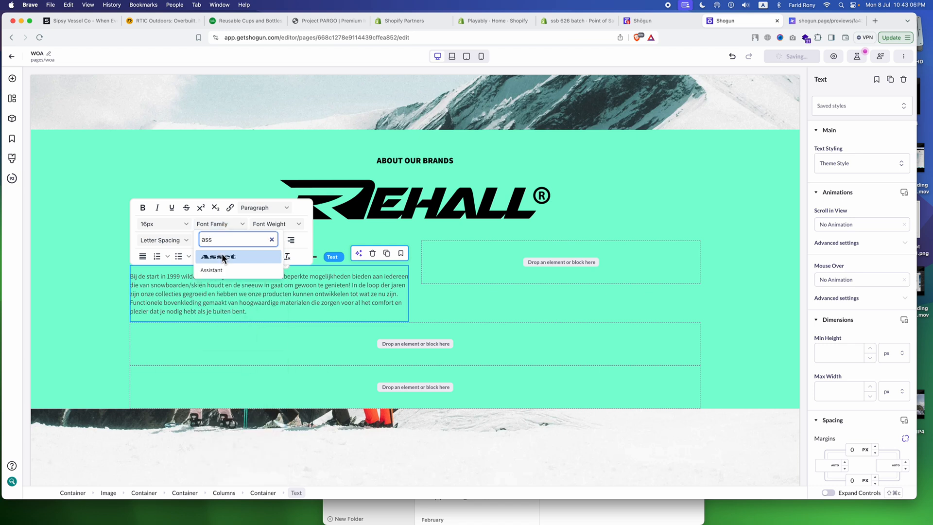
pyautogui.click(209, 269)
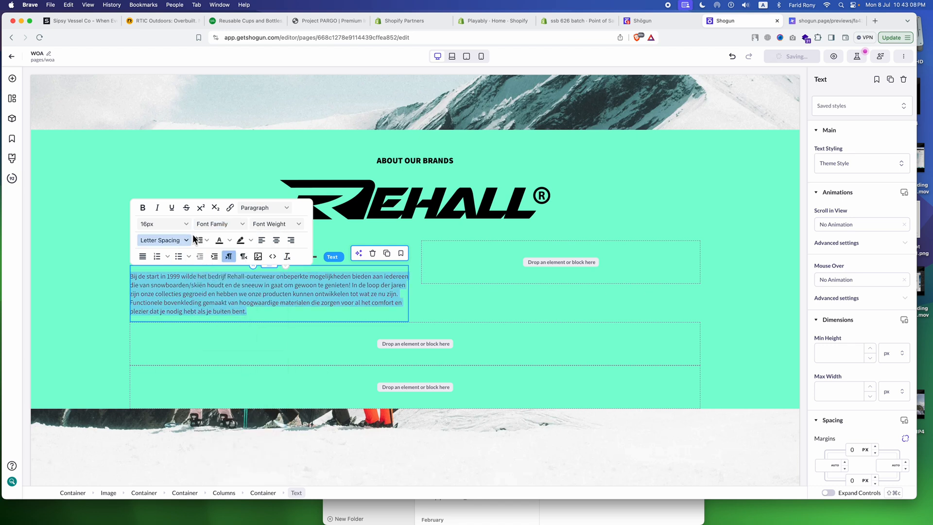
pyautogui.click(222, 226)
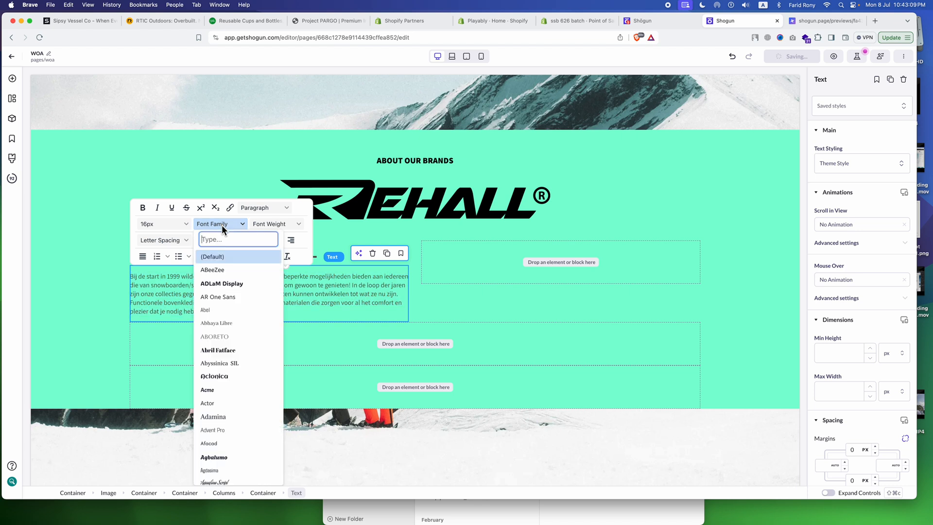
pyautogui.click(509, 295)
# - Reload the page editor despite unsaved changes and switch the canvas to the desktop view
pyautogui.click(39, 38)
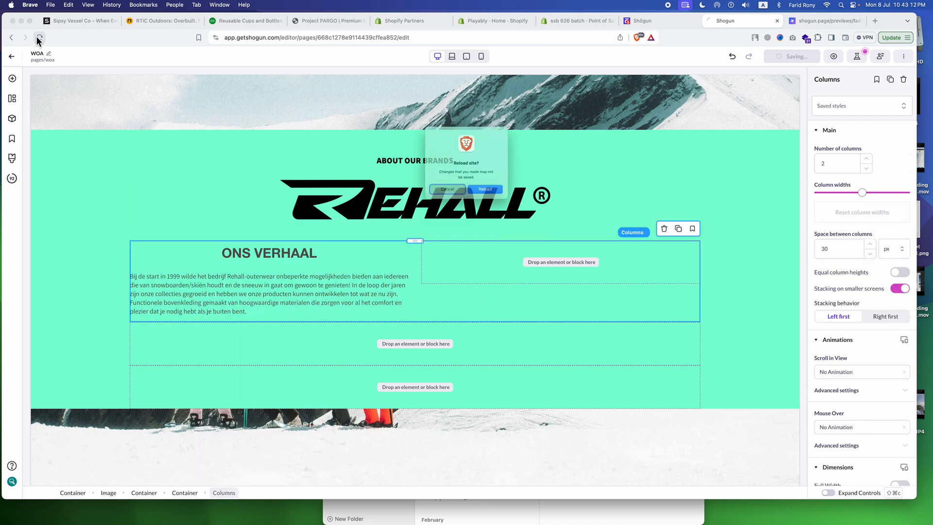
pyautogui.click(491, 197)
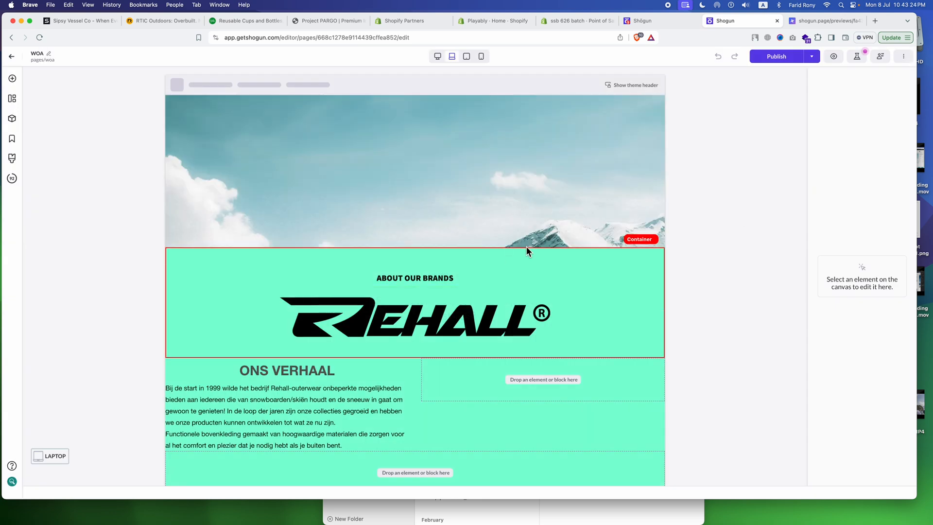
pyautogui.click(438, 57)
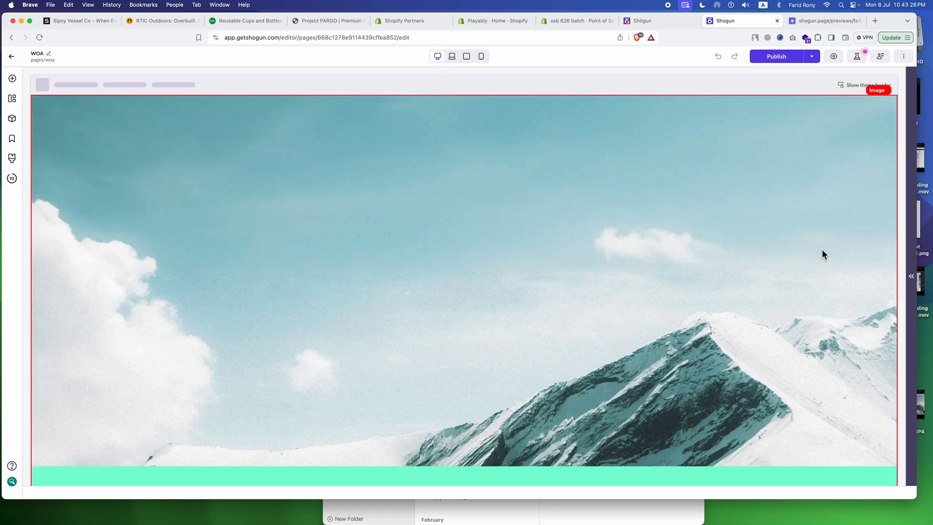
# - Change the font family of the entire paragraph under ONS VERHAAL to Assistant
pyautogui.scroll(-10, 388, 223)
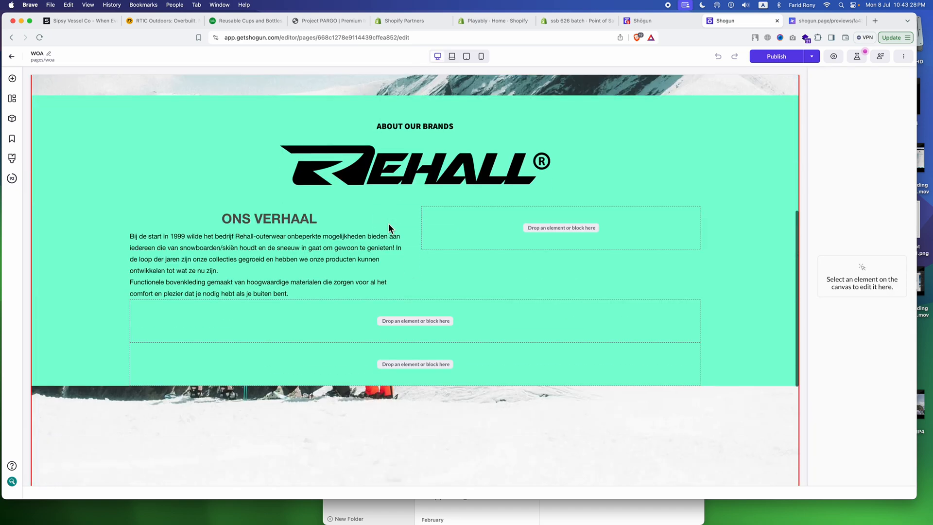
pyautogui.click(250, 249)
pyautogui.click(250, 249)
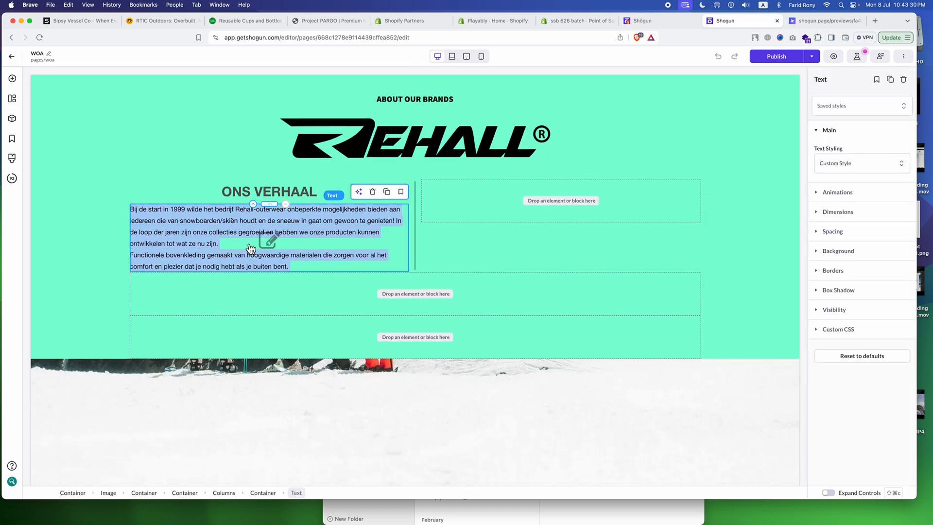
pyautogui.press('super+a')
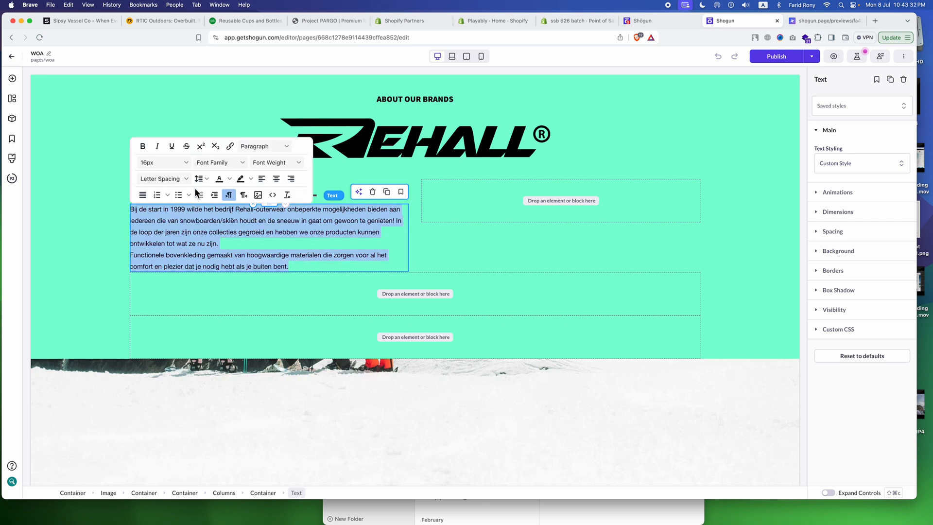
pyautogui.click(216, 163)
pyautogui.write('assis')
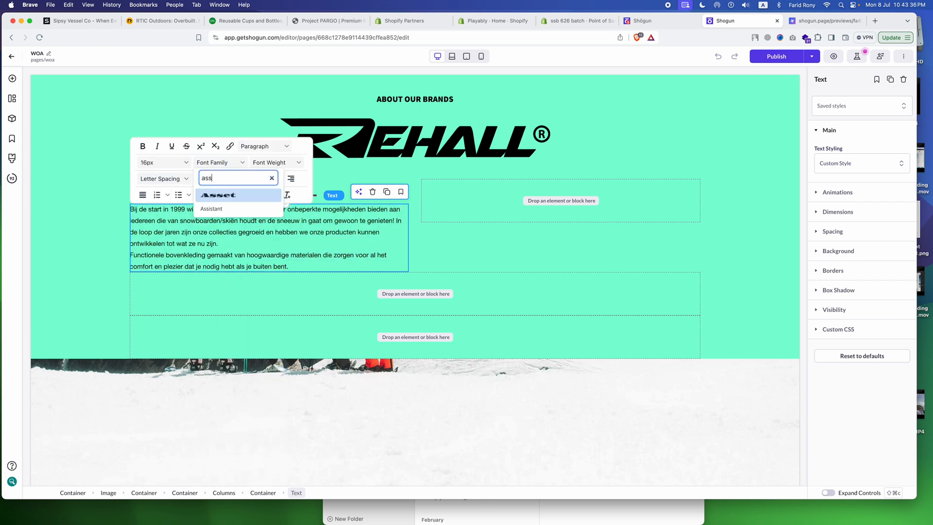
pyautogui.click(205, 211)
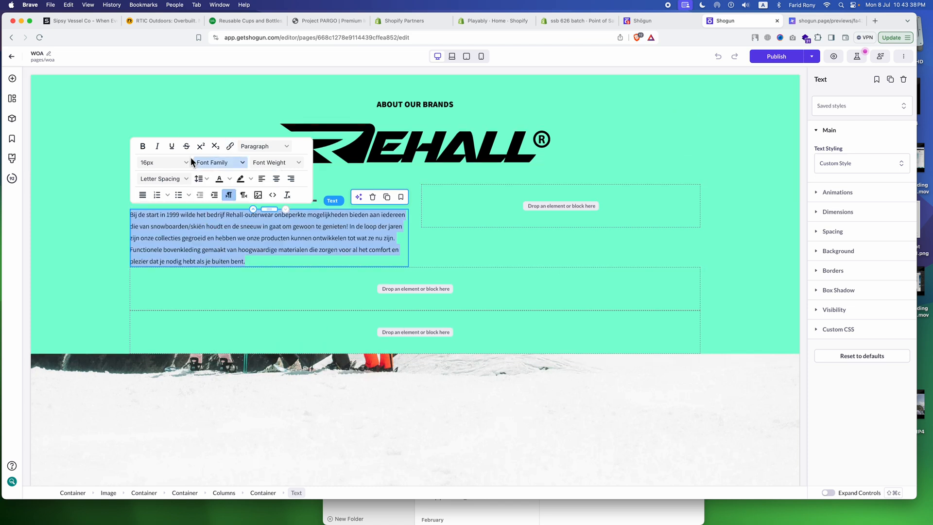
# - Try a font weight of 600 on the paragraph and settle on 400
pyautogui.click(280, 157)
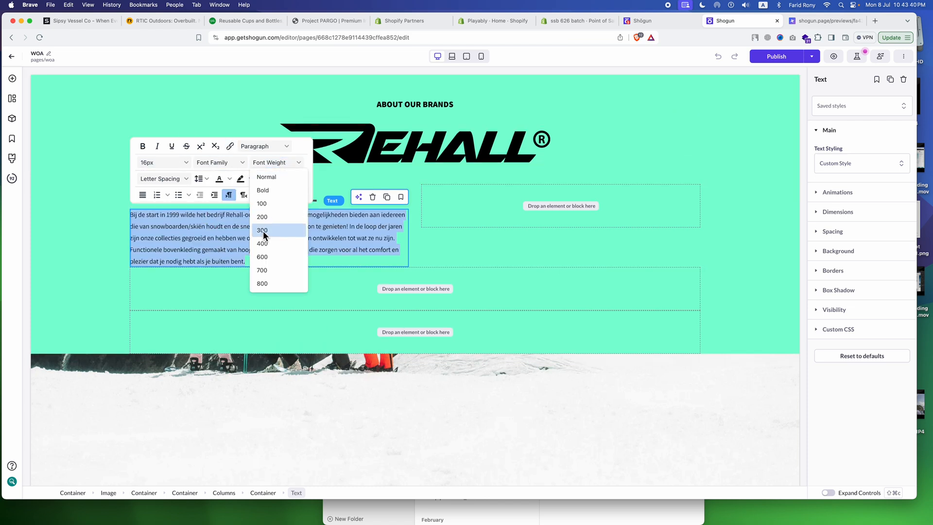
pyautogui.click(261, 258)
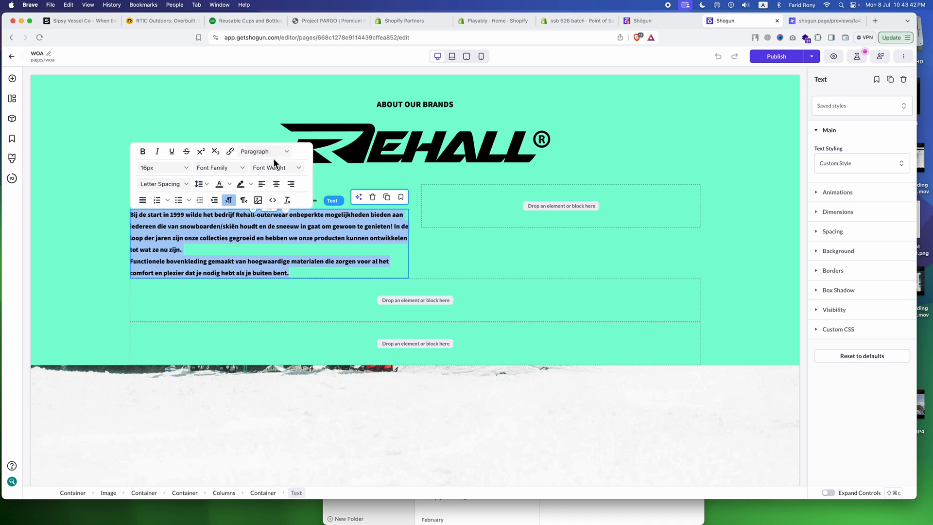
pyautogui.click(270, 167)
pyautogui.click(267, 248)
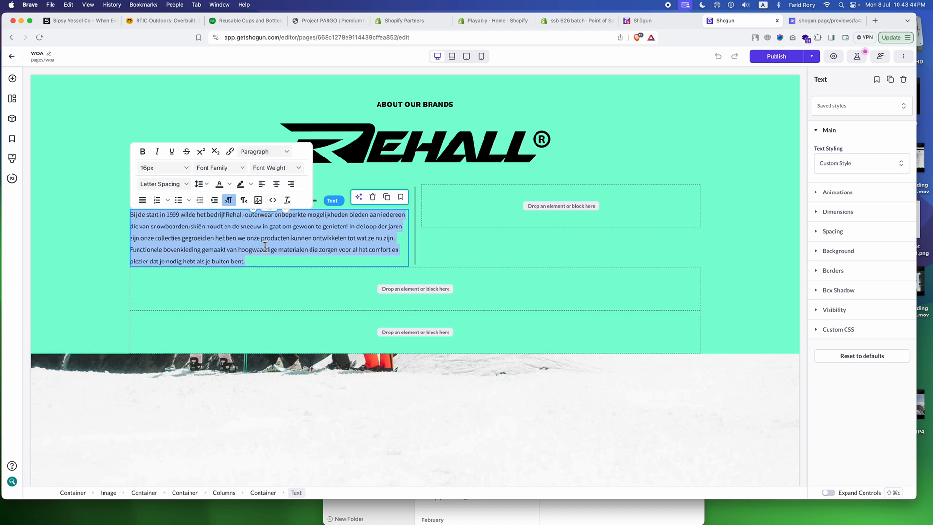
pyautogui.click(479, 249)
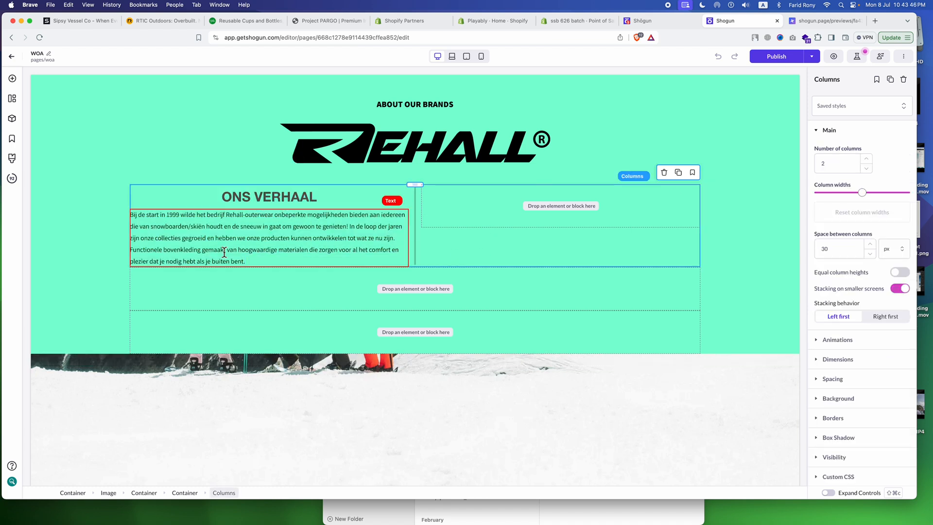
# - Add an Image element to the empty column beside the ONS VERHAAL text
pyautogui.click(269, 241)
pyautogui.click(509, 212)
pyautogui.click(13, 80)
pyautogui.moveTo(43, 275); pyautogui.dragTo(485, 205)
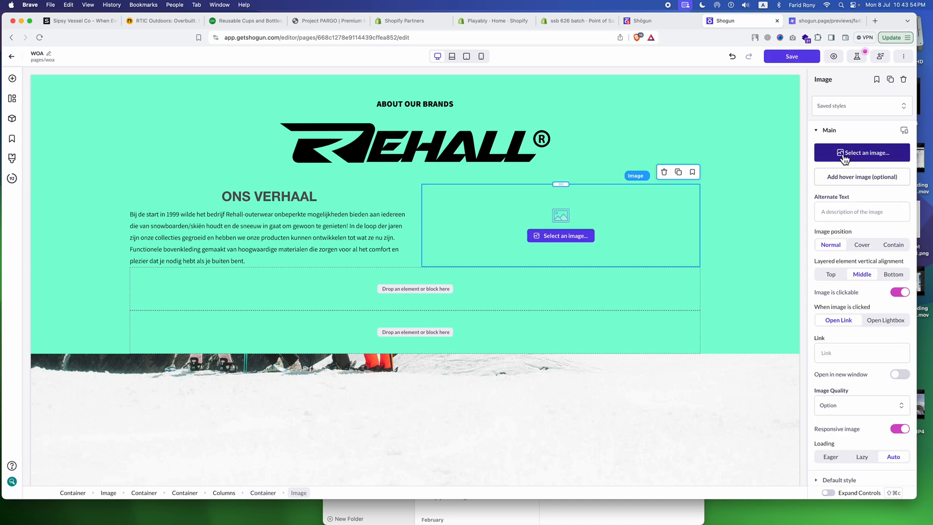
# - Upload Group 2 (1).png from the Documents folder as the picture for the new Image element
pyautogui.click(839, 157)
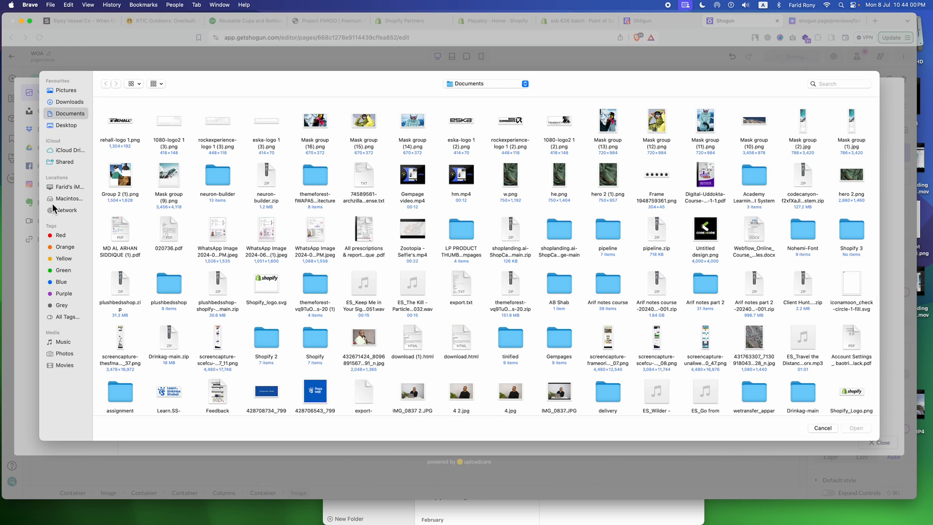
pyautogui.click(129, 172)
pyautogui.click(857, 428)
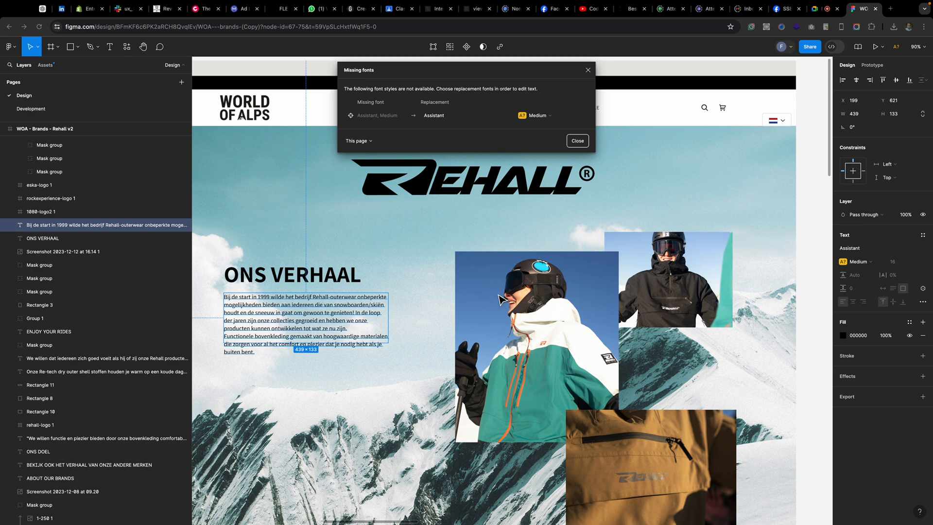
# - Switch to the Figma design and check the dimensions of the photo collage group beside ONS VERHAAL
pyautogui.click(611, 338)
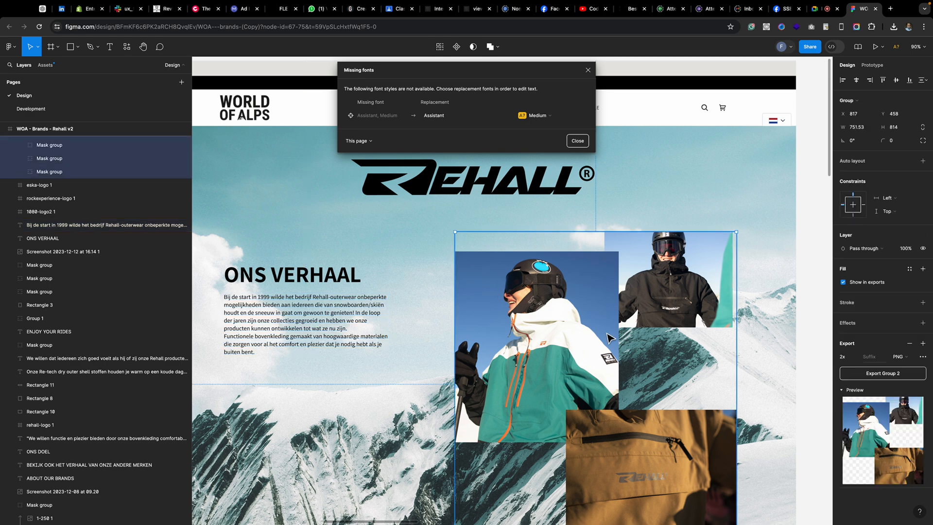
pyautogui.scroll(-5, 610, 338)
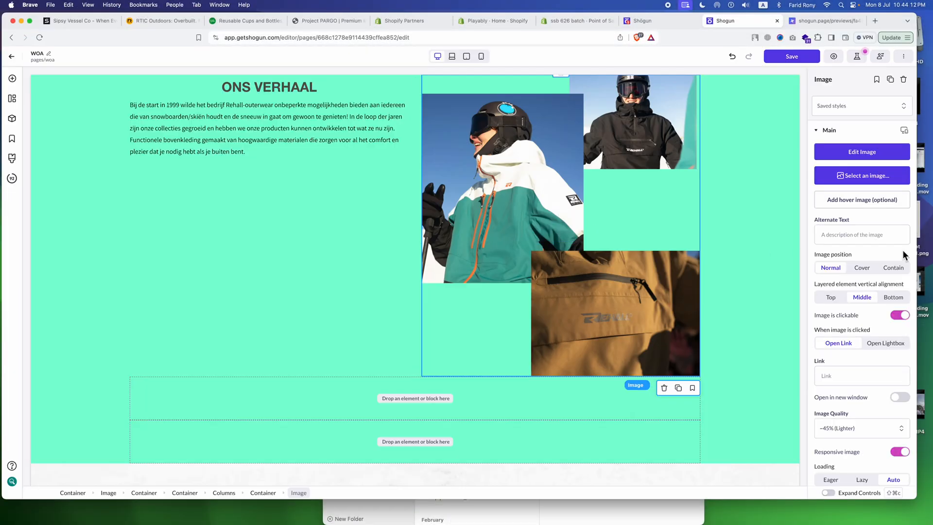
# - Back in Shogun, set the collage image's position to Cover and its maximum width to 750 px, and save the page
pyautogui.press('super+s')
pyautogui.click(861, 267)
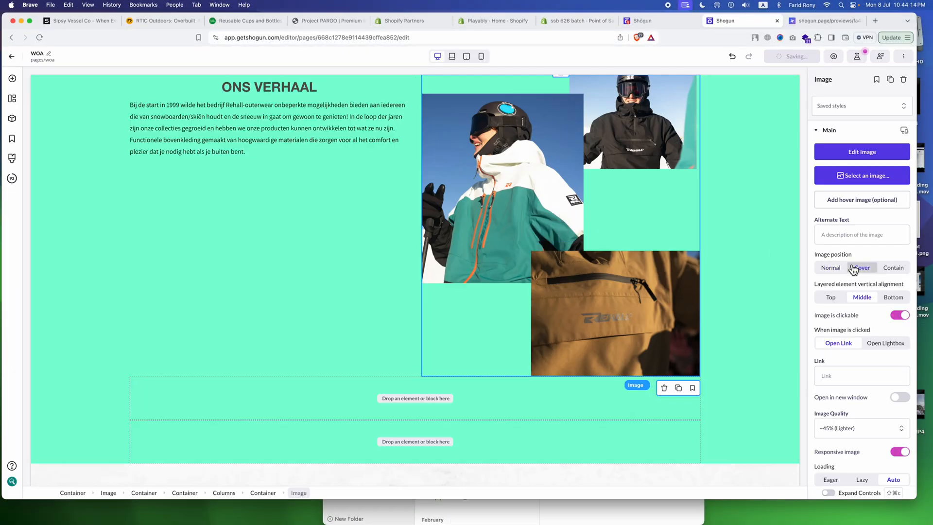
pyautogui.scroll(-6, 862, 238)
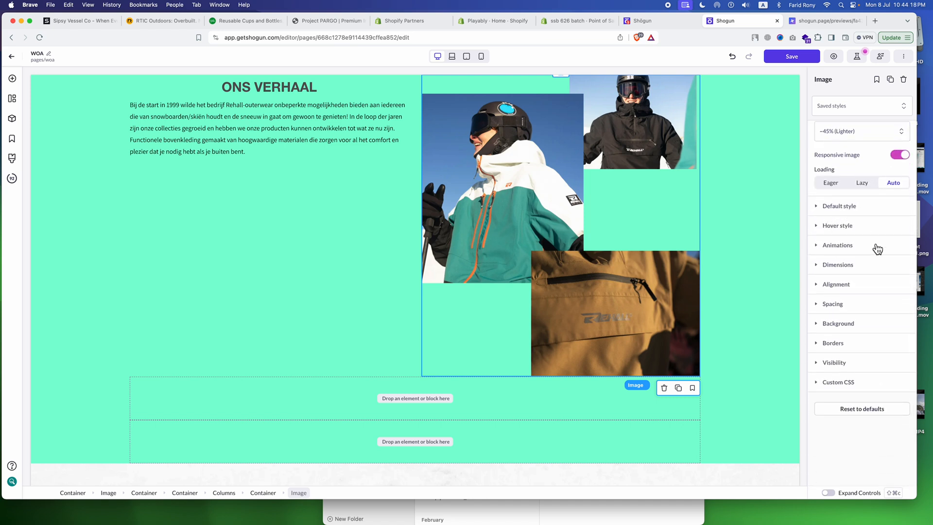
pyautogui.click(842, 264)
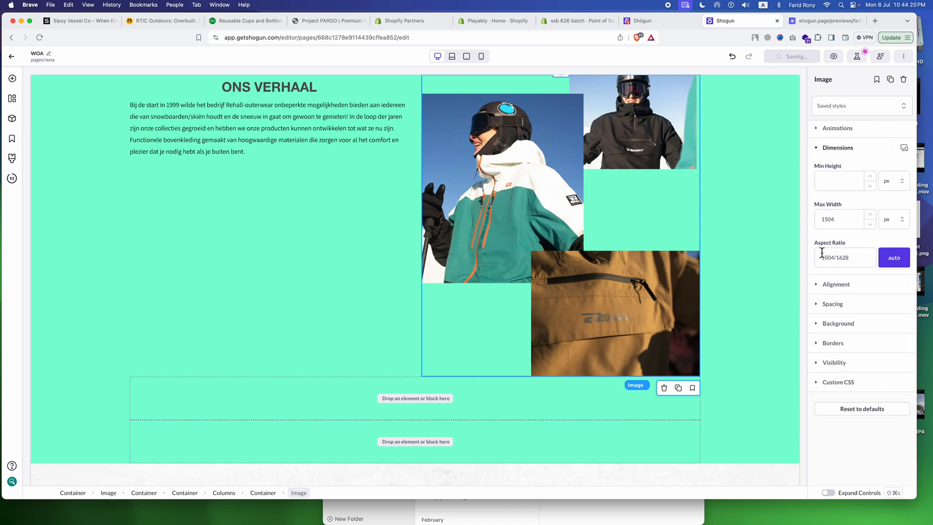
pyautogui.click(834, 220)
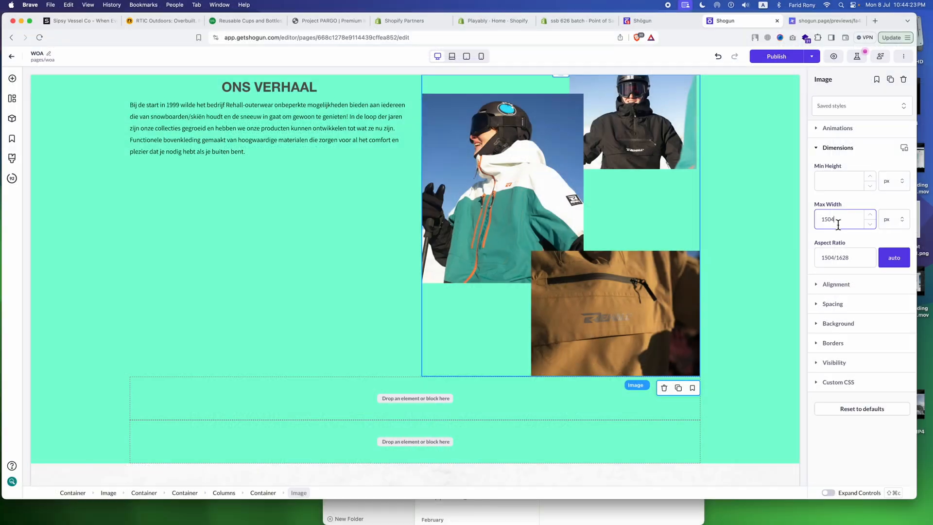
pyautogui.doubleClick(839, 224)
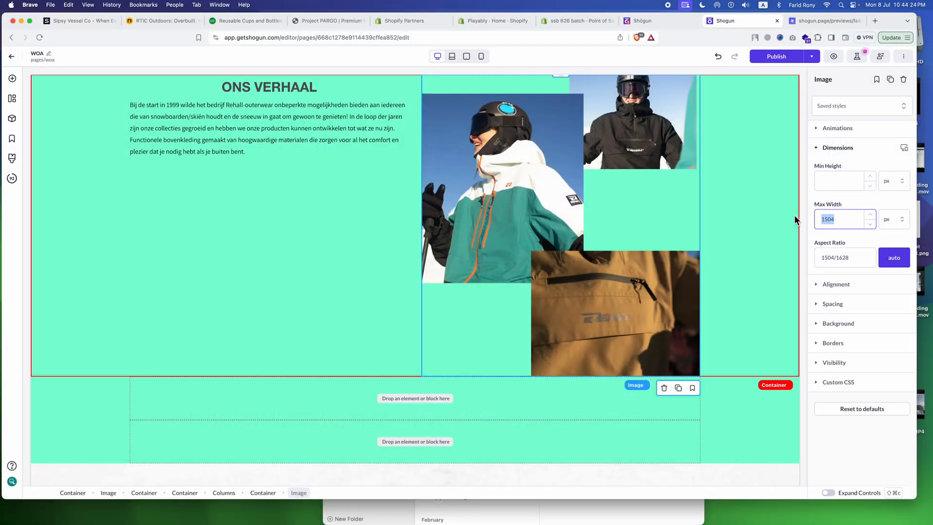
pyautogui.write('750')
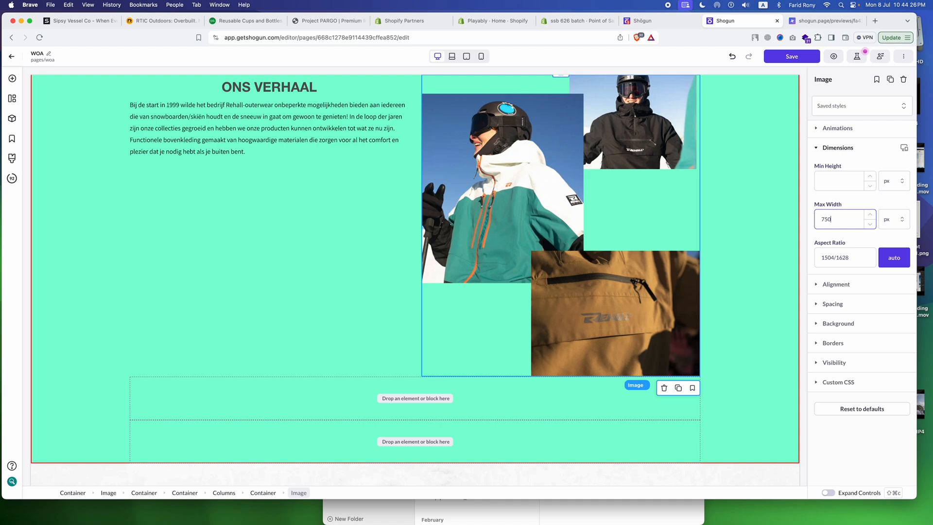
pyautogui.scroll(3, 534, 225)
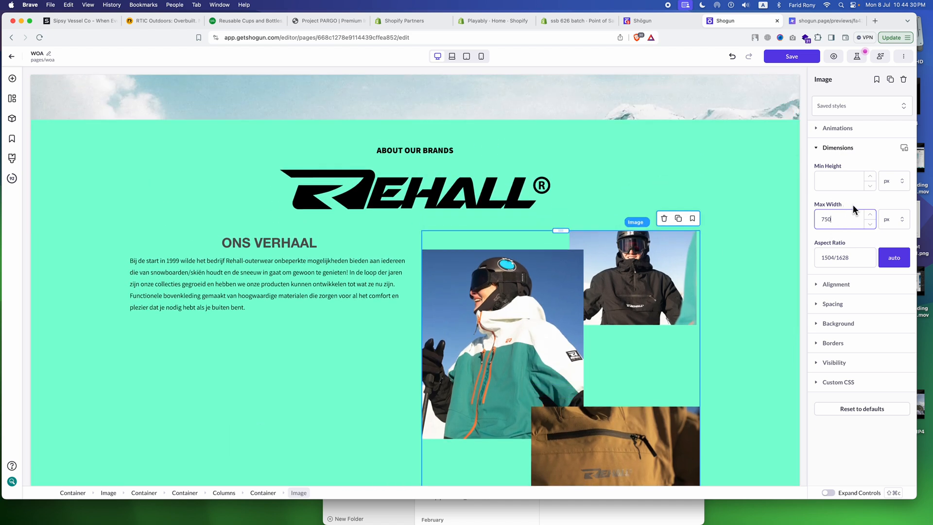
pyautogui.press('super+s')
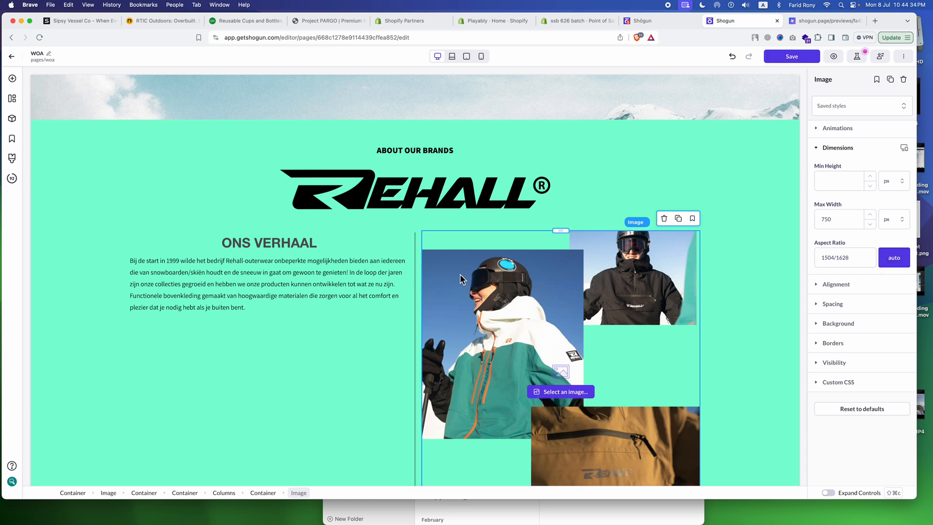
# - Save the page with the ONS VERHAAL heading selected, and inspect the same heading in the Figma design after dismissing the missing-fonts notice
pyautogui.scroll(-2, 460, 280)
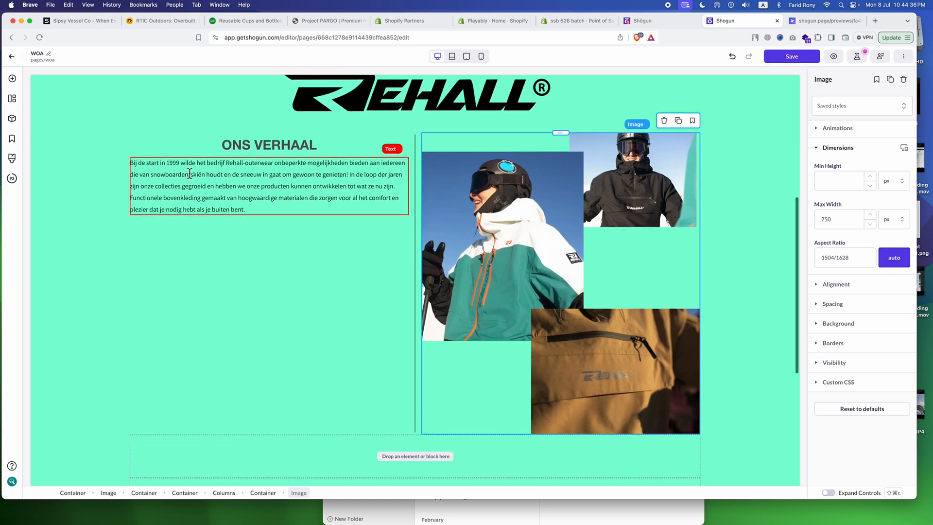
pyautogui.click(190, 174)
pyautogui.click(234, 148)
pyautogui.press('super+s')
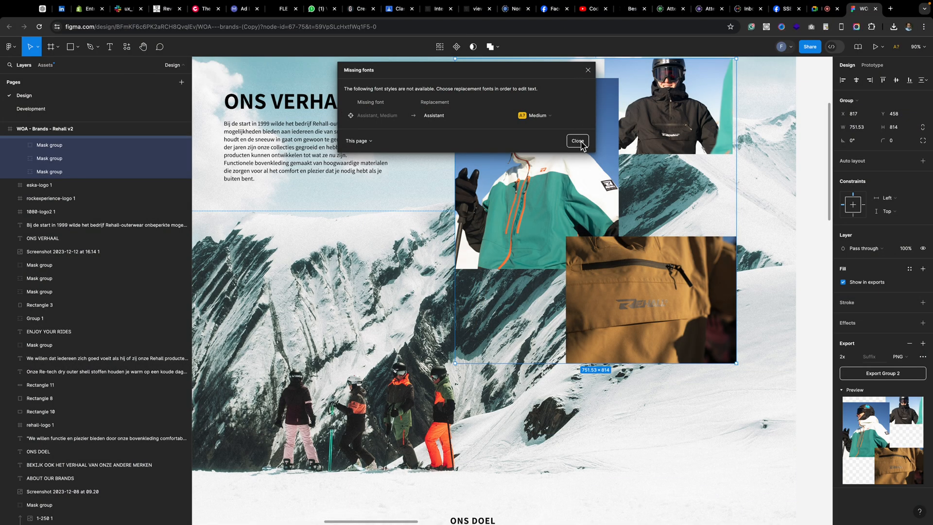
pyautogui.click(578, 141)
pyautogui.click(280, 102)
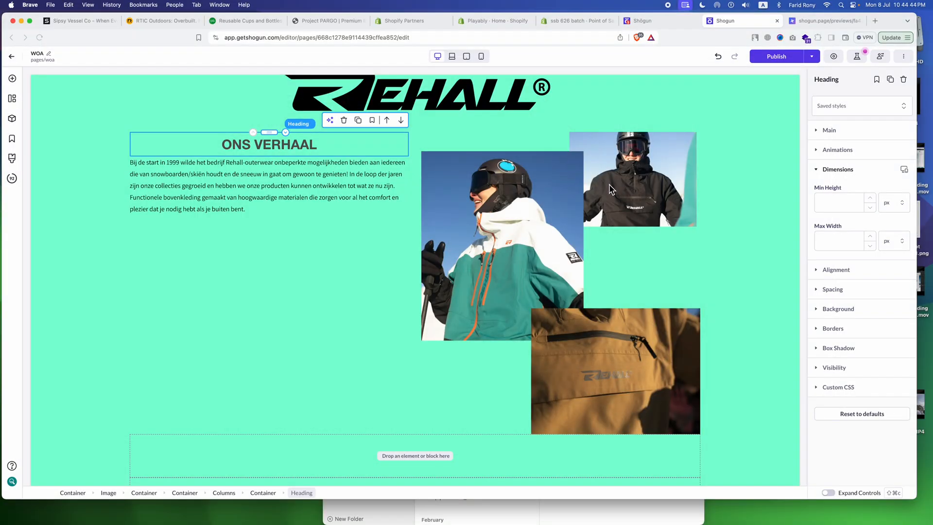
# - Back in Shogun, make the ONS VERHAAL heading an h2 in the Assistant font with weight 600
pyautogui.click(831, 131)
pyautogui.click(837, 166)
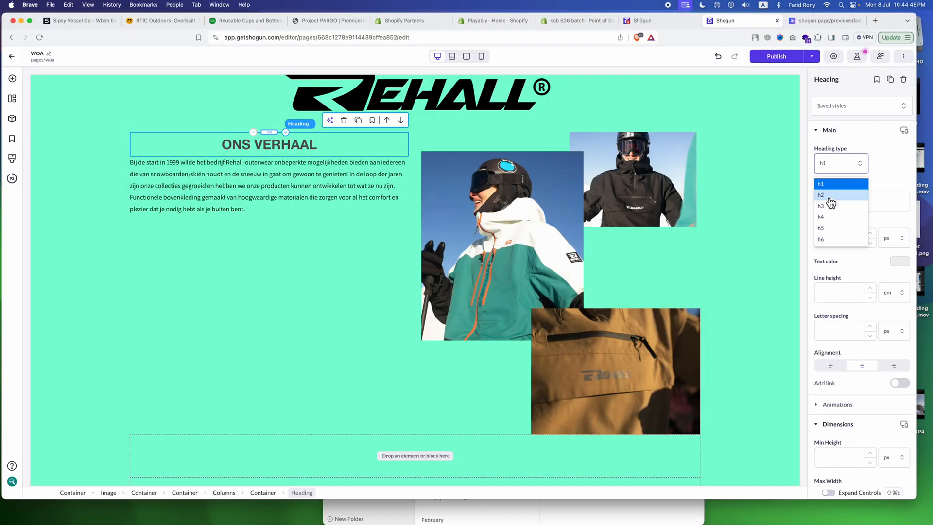
pyautogui.click(831, 195)
pyautogui.click(837, 201)
pyautogui.write('ass')
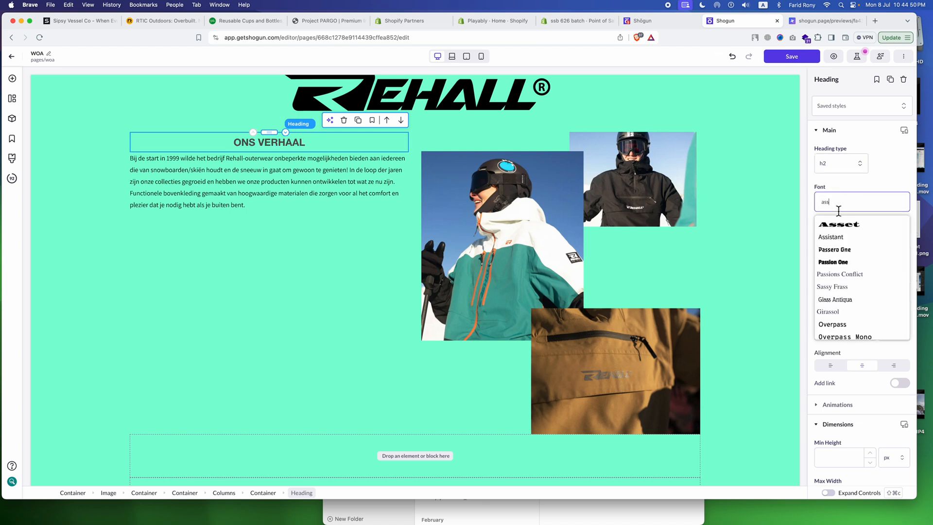
pyautogui.click(845, 237)
pyautogui.click(846, 240)
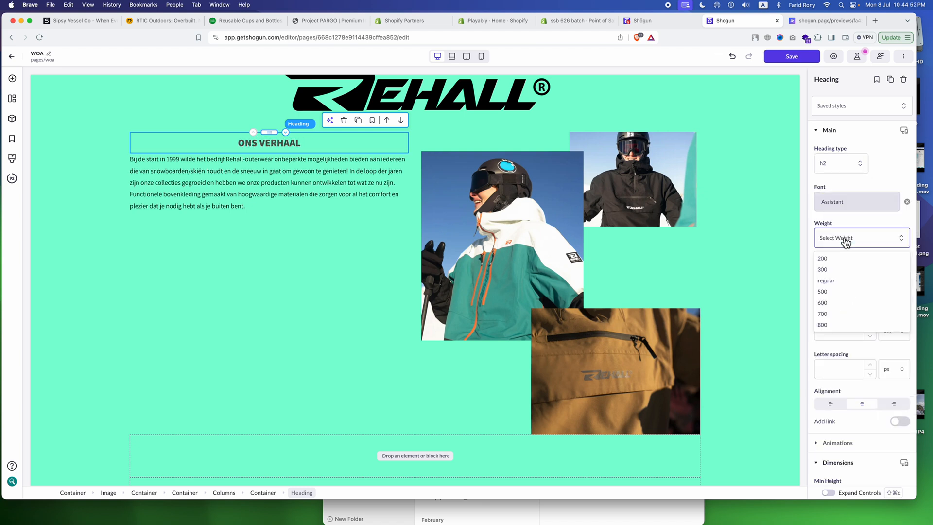
pyautogui.click(833, 303)
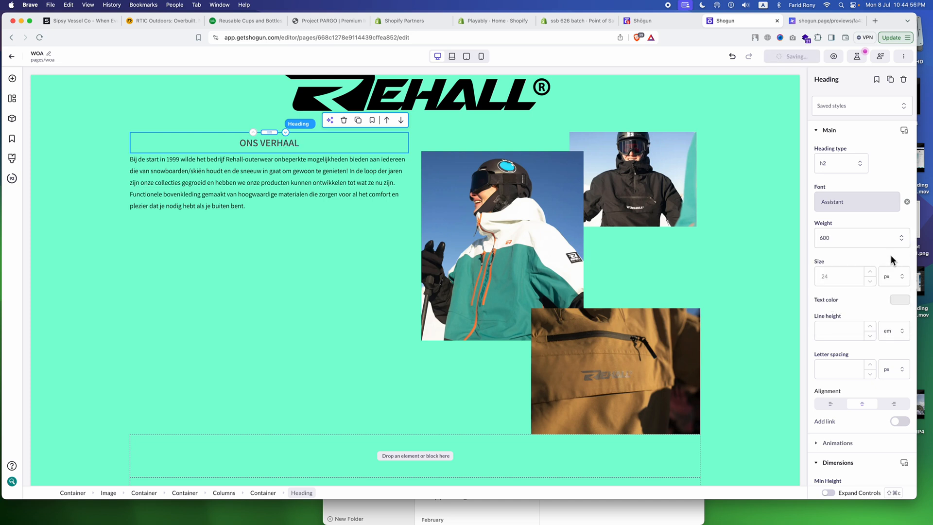
# - Set the ONS VERHAAL heading's font size to 60 px and its weight to 700
pyautogui.click(836, 276)
pyautogui.write('60')
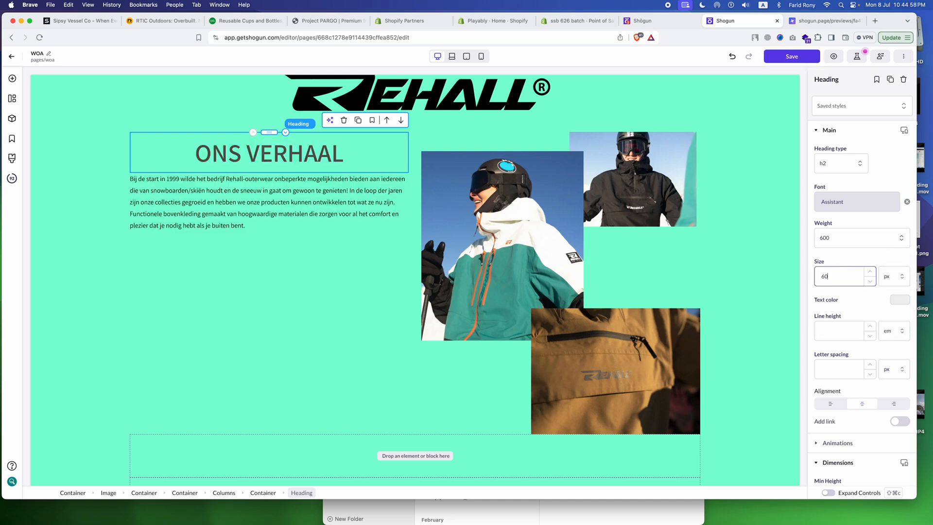
pyautogui.click(840, 240)
pyautogui.click(828, 314)
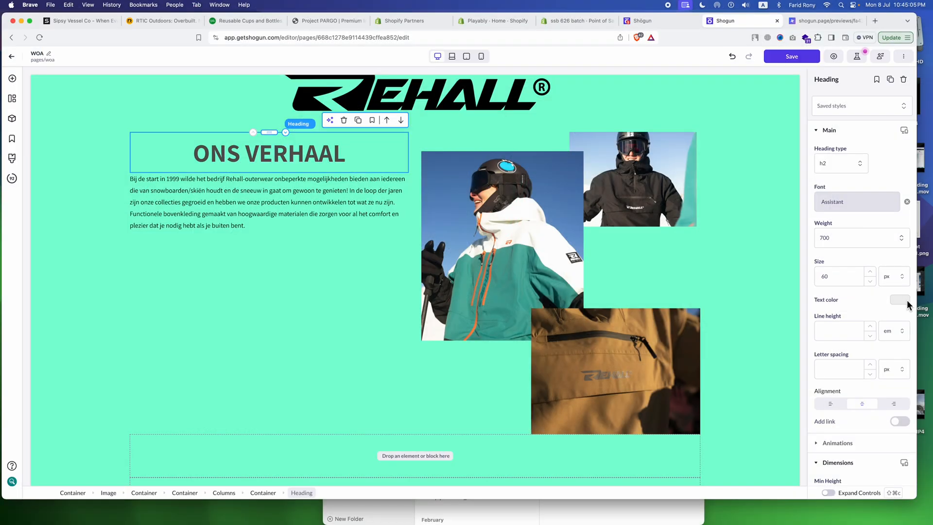
# - Color the ONS VERHAAL heading black and left-align it, comparing it with the Figma design before returning to Shogun
pyautogui.click(901, 300)
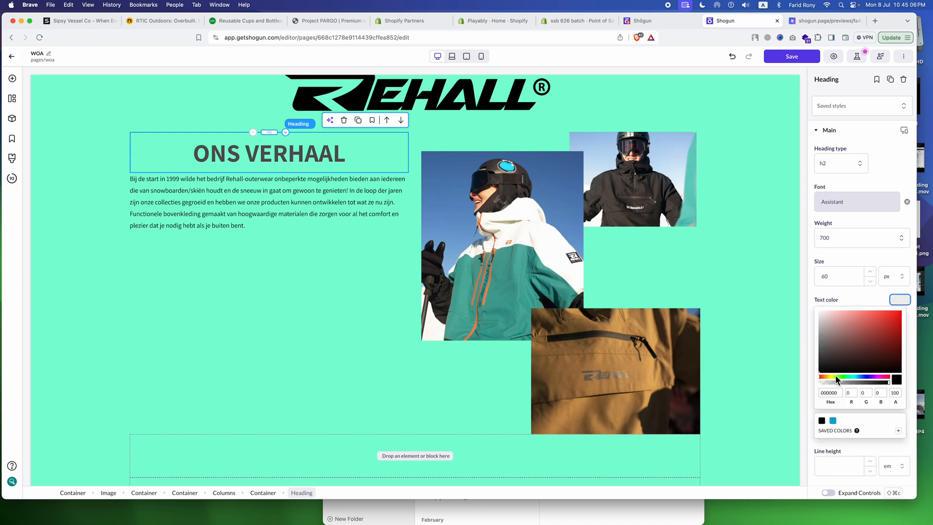
pyautogui.click(822, 420)
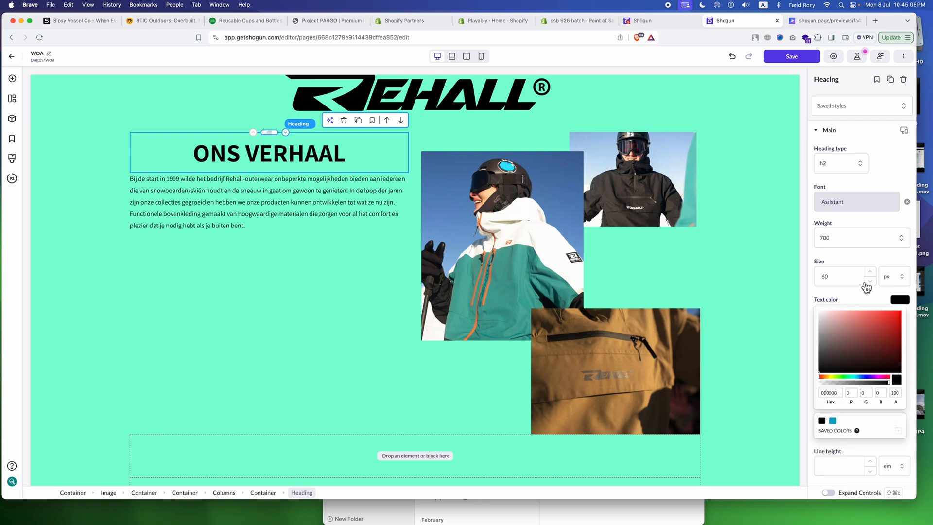
pyautogui.click(855, 295)
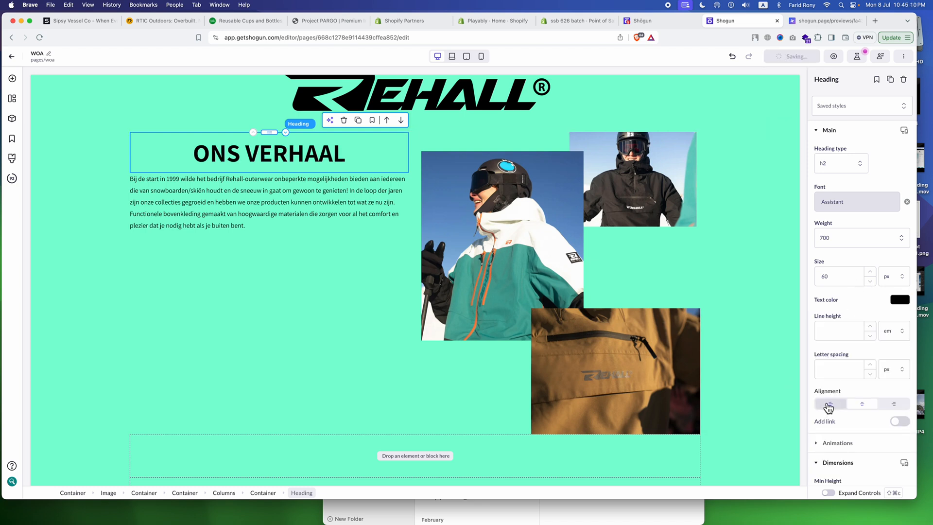
pyautogui.click(831, 404)
pyautogui.hotkey('ctrl', 'Right')
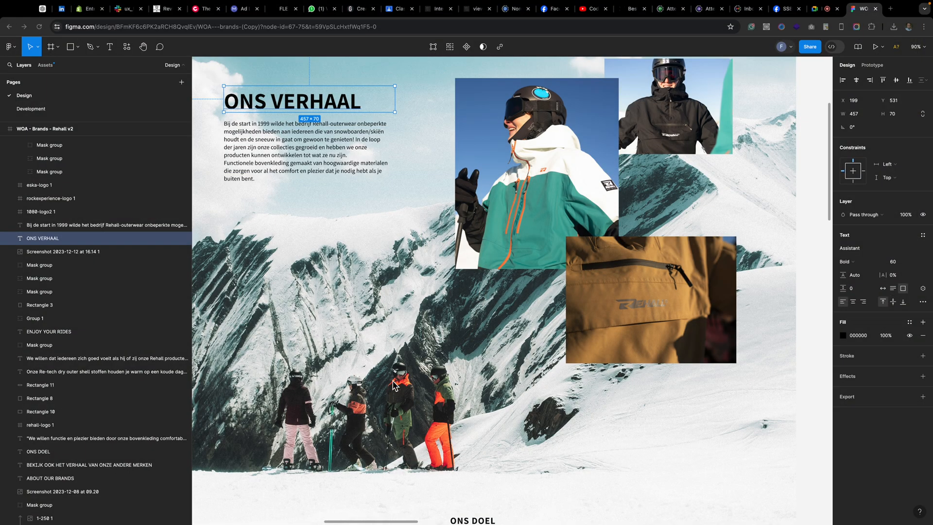
pyautogui.hotkey('ctrl', 'Left')
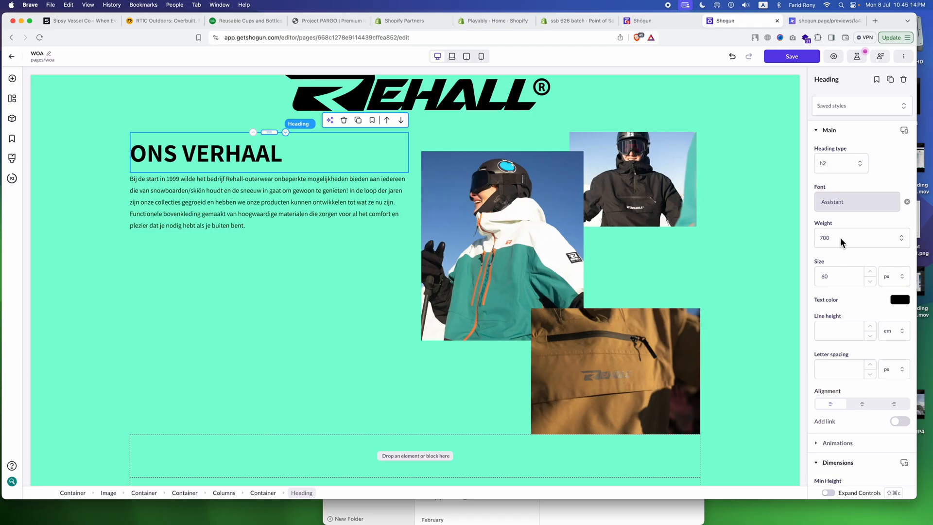
# - Expand the heading's spacing settings and unlink its padding values
pyautogui.scroll(-5, 847, 188)
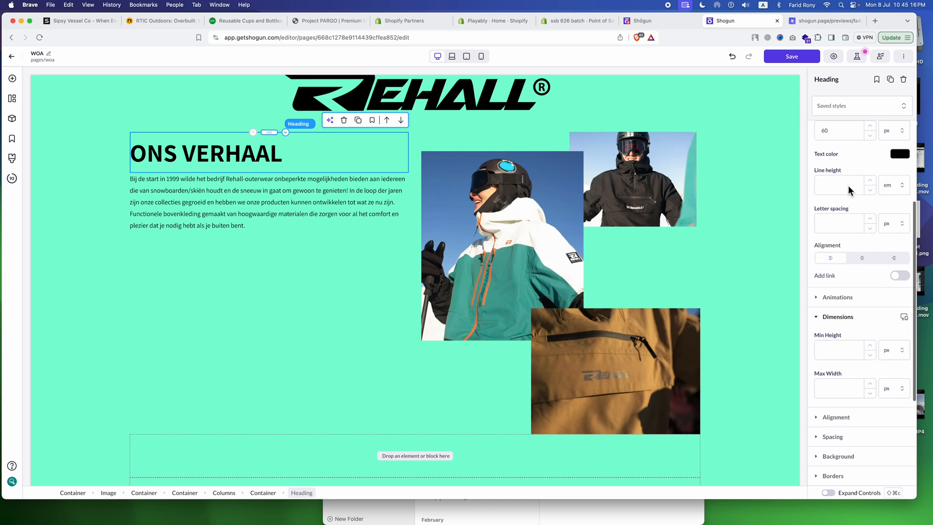
pyautogui.click(832, 372)
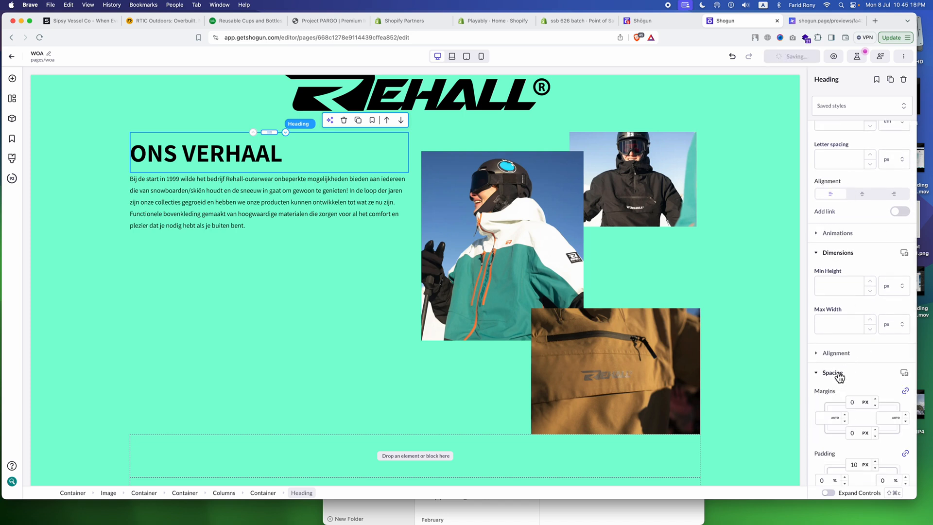
pyautogui.scroll(-3, 839, 375)
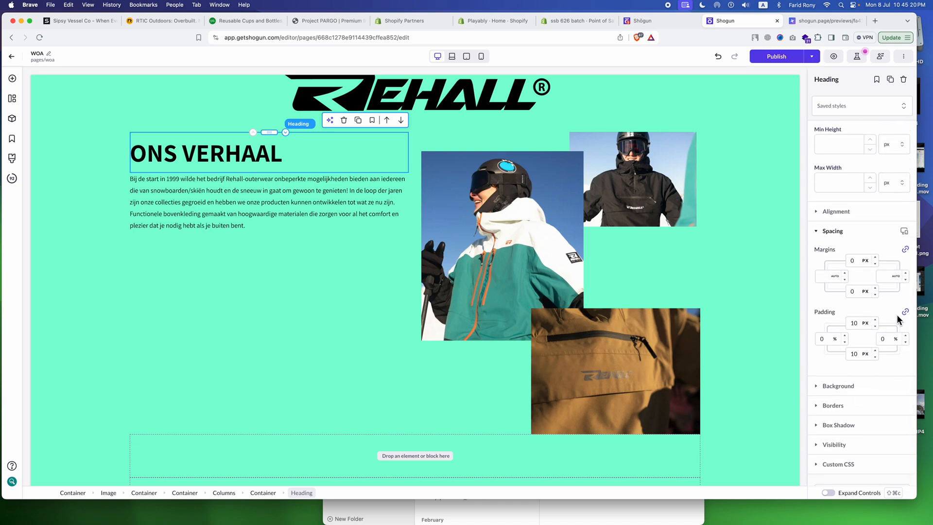
pyautogui.click(905, 312)
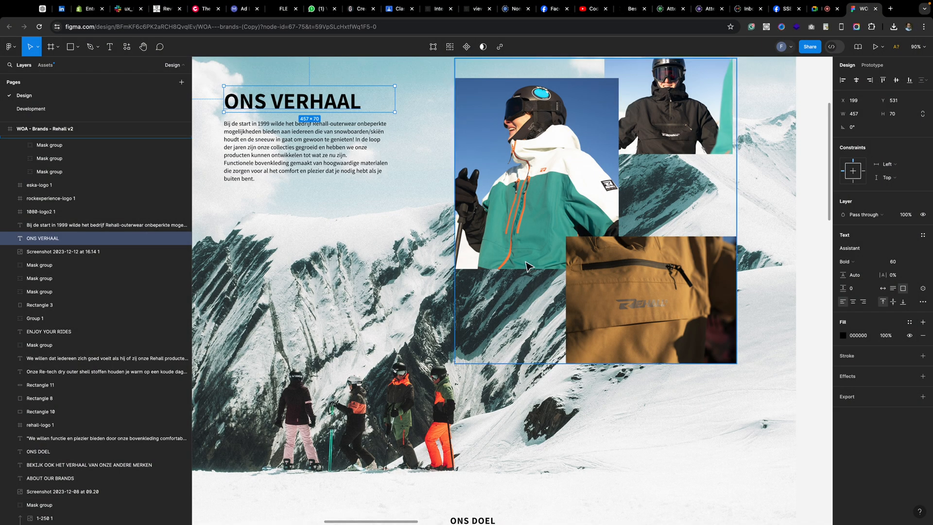
# - In the Figma design, measure the vertical offset between the collage's top edge and ONS VERHAAL with a temporary rectangle, and delete the rectangle
pyautogui.scroll(5, 526, 267)
pyautogui.click(630, 260)
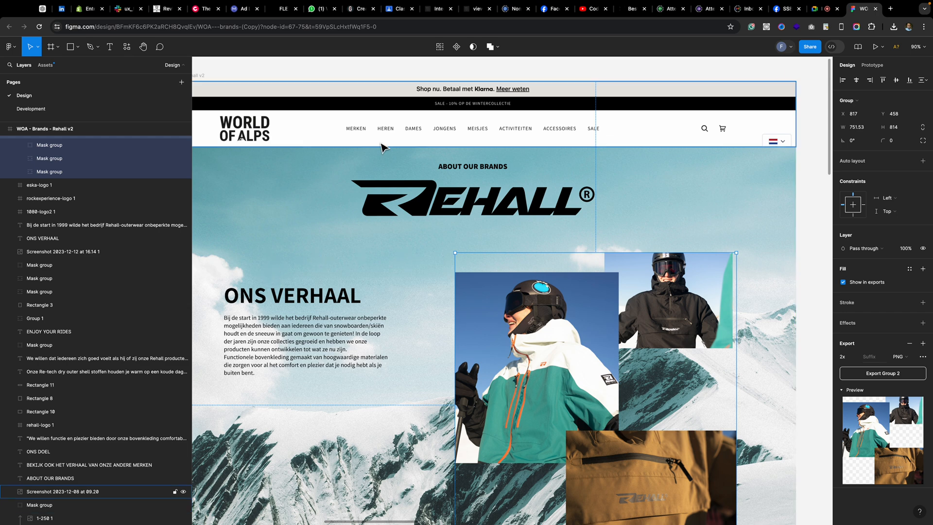
pyautogui.click(69, 48)
pyautogui.click(78, 47)
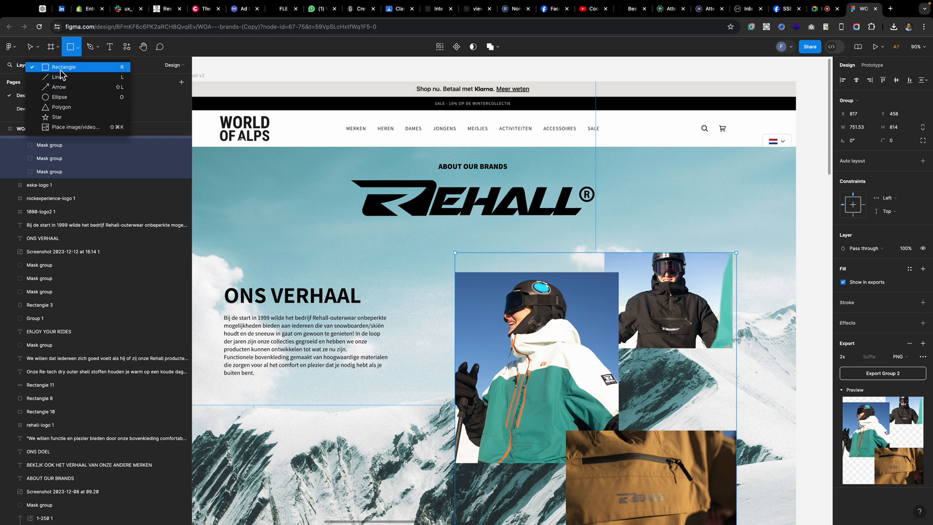
pyautogui.click(65, 70)
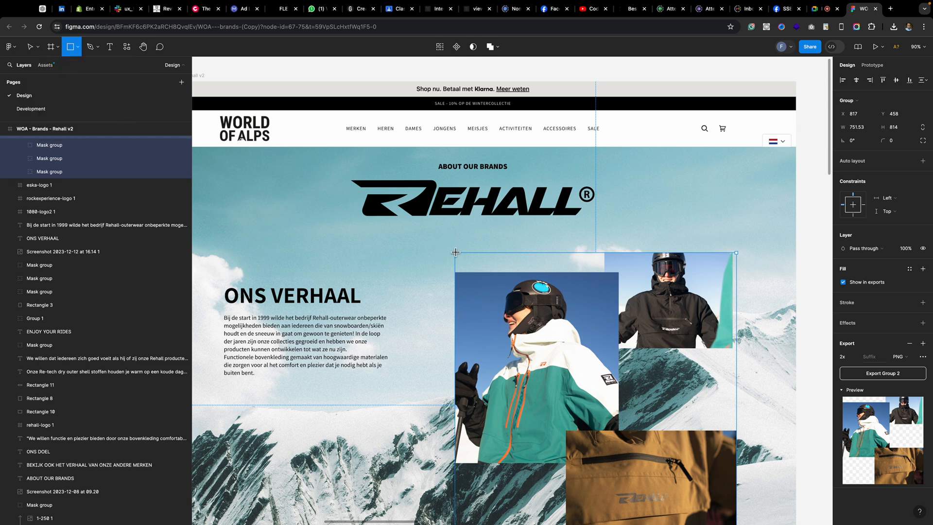
pyautogui.moveTo(451, 252)
pyautogui.mouseDown()
pyautogui.moveTo(246, 259)
pyautogui.moveTo(242, 282)
pyautogui.mouseUp()
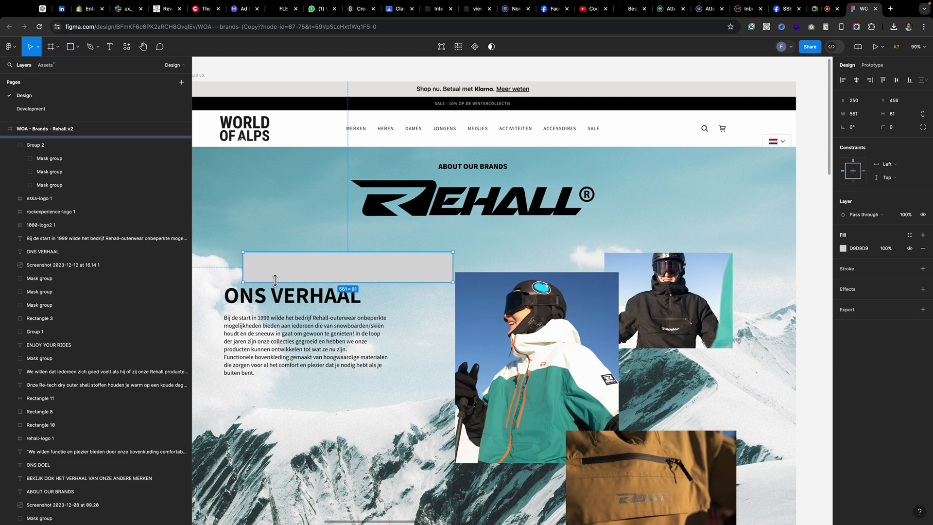
pyautogui.press('Delete')
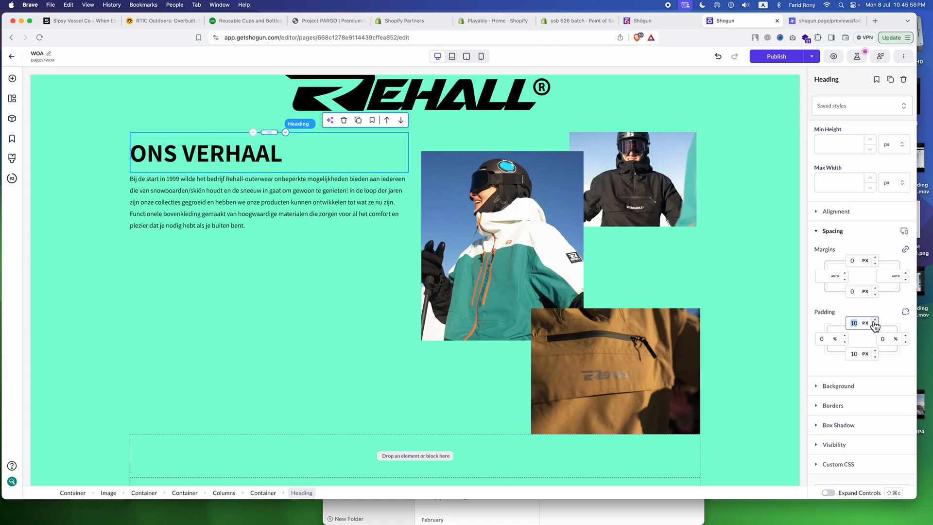
# - Back in Shogun, set the heading's top padding to 60 px and select the paragraph below it
pyautogui.write('60')
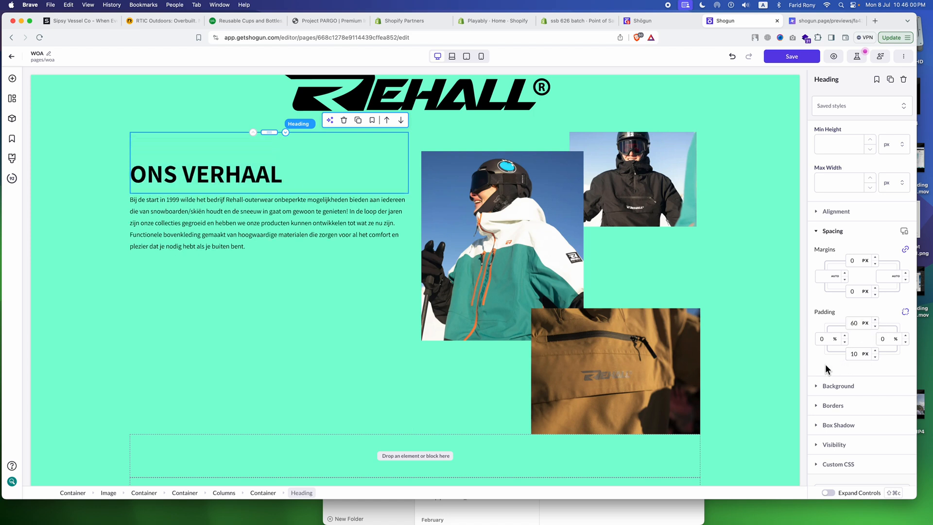
pyautogui.click(241, 197)
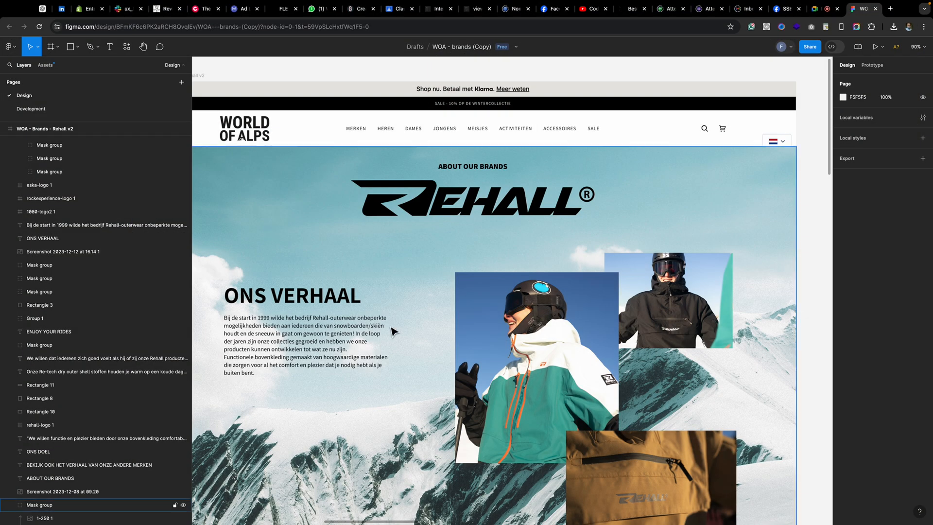
# - Switch to the Figma design and check the dimensions of the paragraph under ONS VERHAAL
pyautogui.hscroll(1, 391, 328)
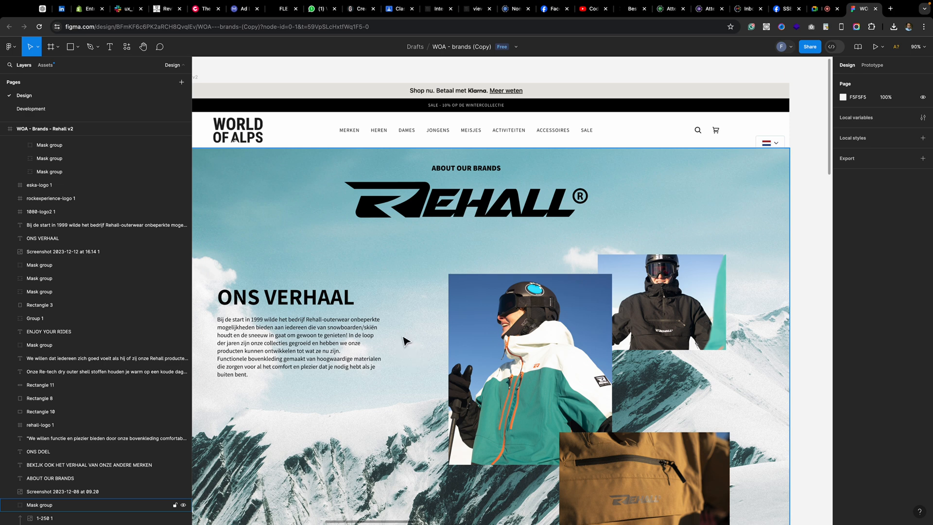
pyautogui.click(287, 342)
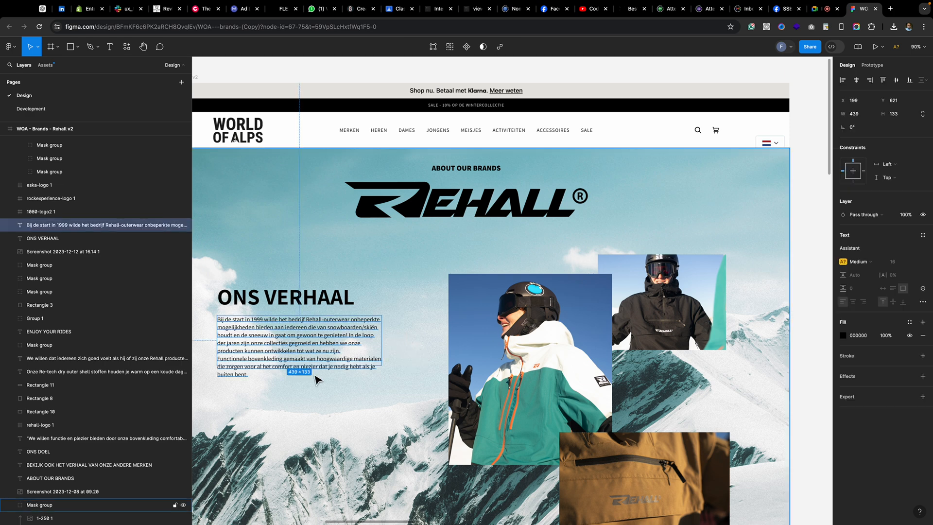
pyautogui.hscroll(1, 306, 378)
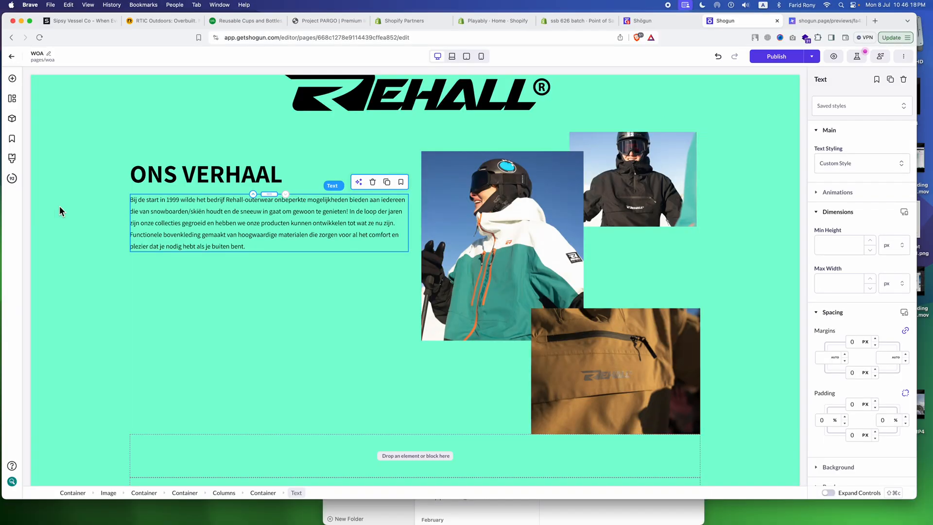
# - Back in Shogun, set the maximum width of the container holding the heading and paragraph to 440 px, and save the page
pyautogui.click(258, 493)
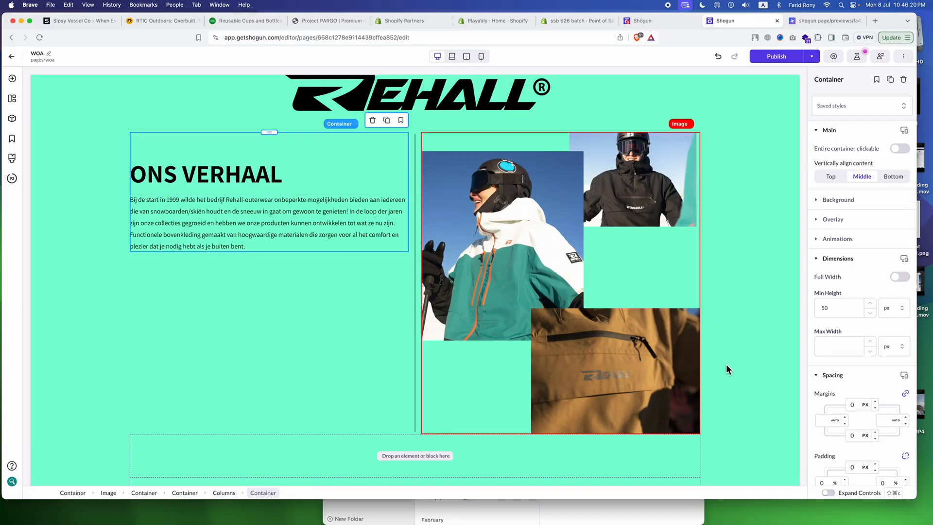
pyautogui.click(836, 346)
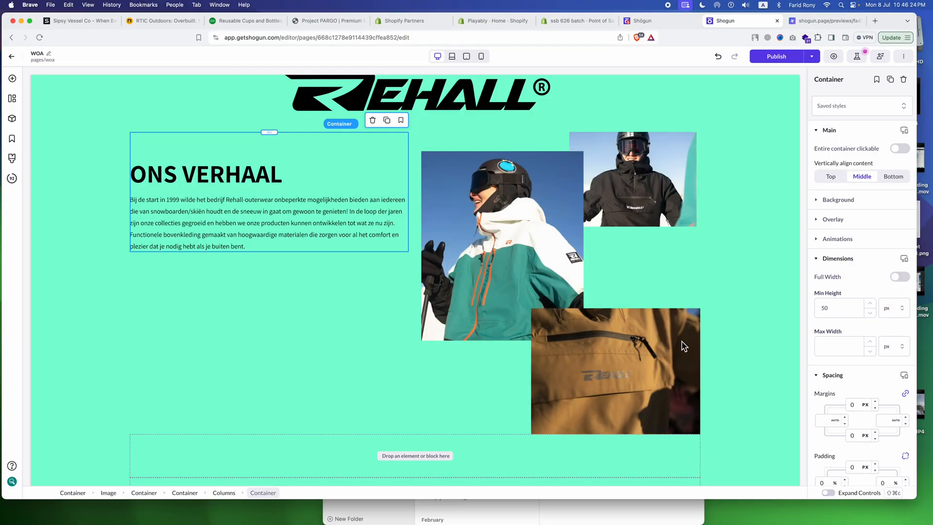
pyautogui.write('440')
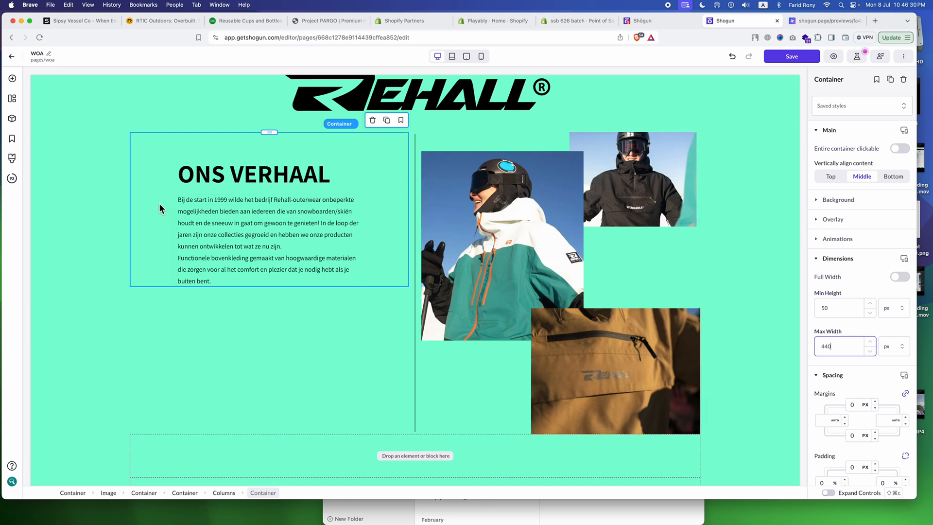
pyautogui.press('super+s')
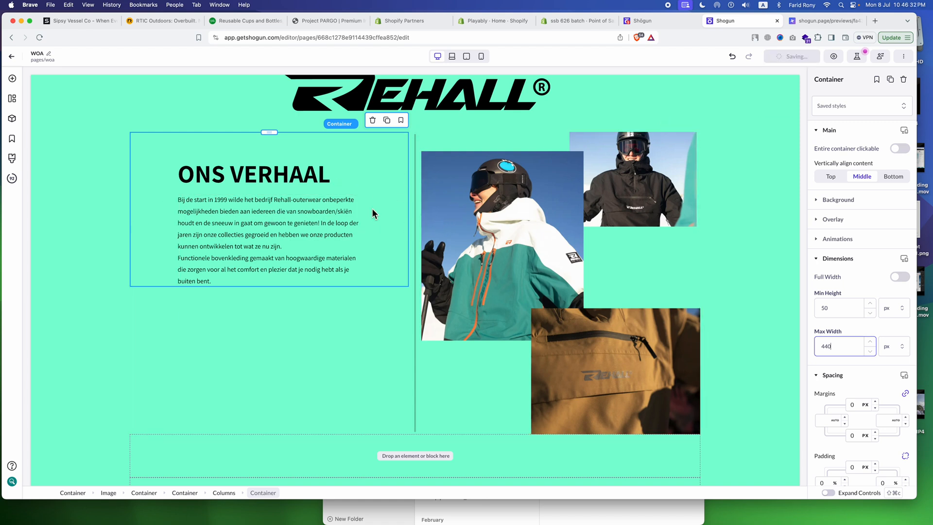
# - Set the left and right margins of the ONS VERHAAL text container to 0 px
pyautogui.click(859, 294)
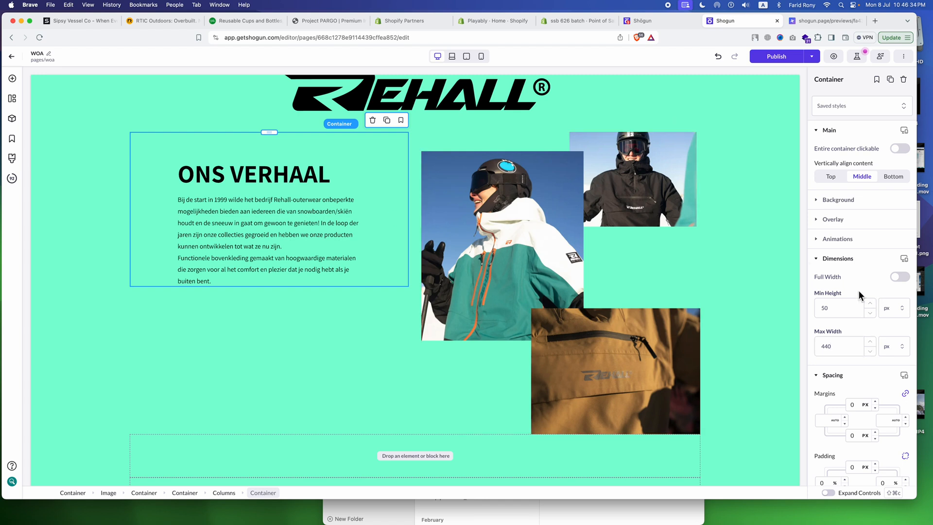
pyautogui.scroll(-5, 862, 292)
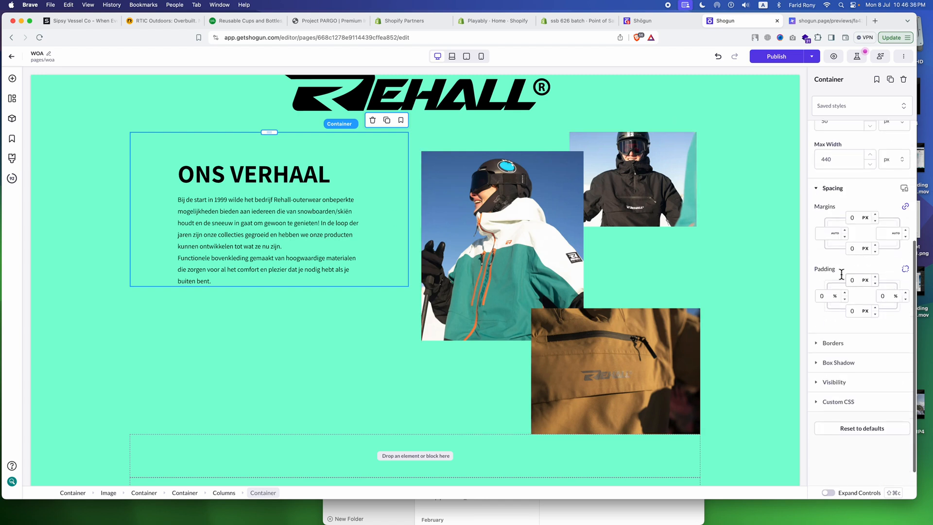
pyautogui.click(837, 237)
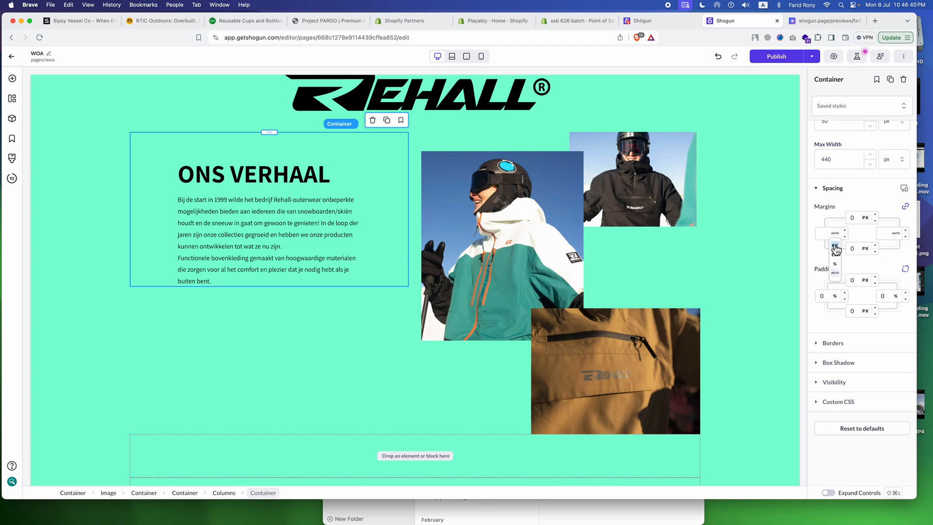
pyautogui.click(836, 247)
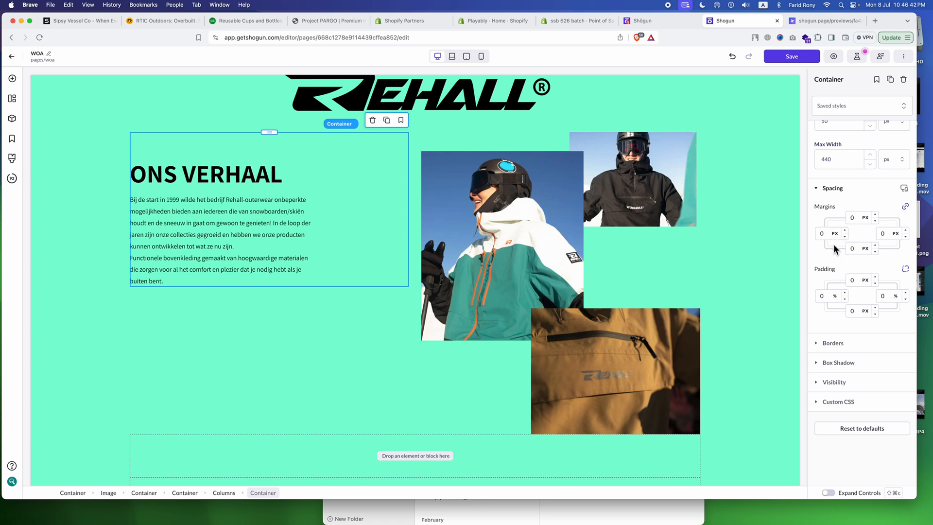
# - Check the collage image's dimension settings, and set the space between the two columns to 10 px
pyautogui.click(603, 246)
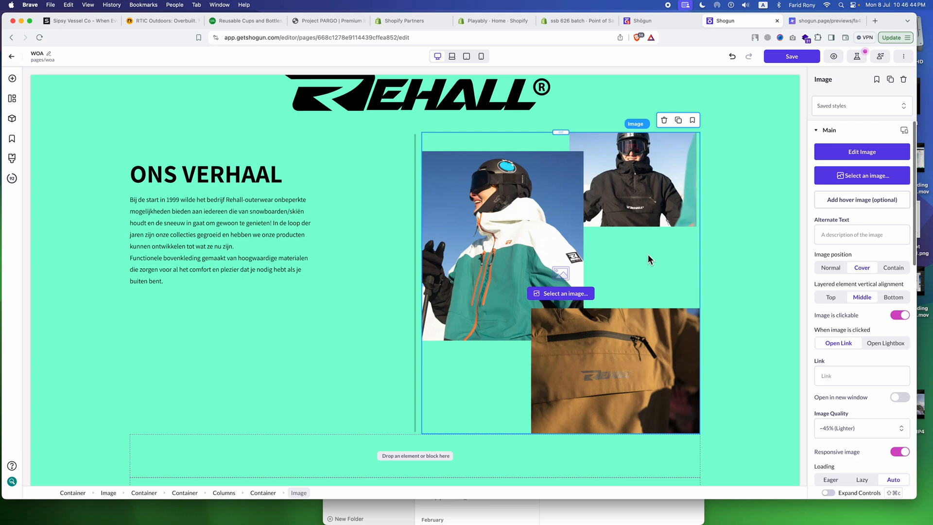
pyautogui.scroll(-6, 849, 269)
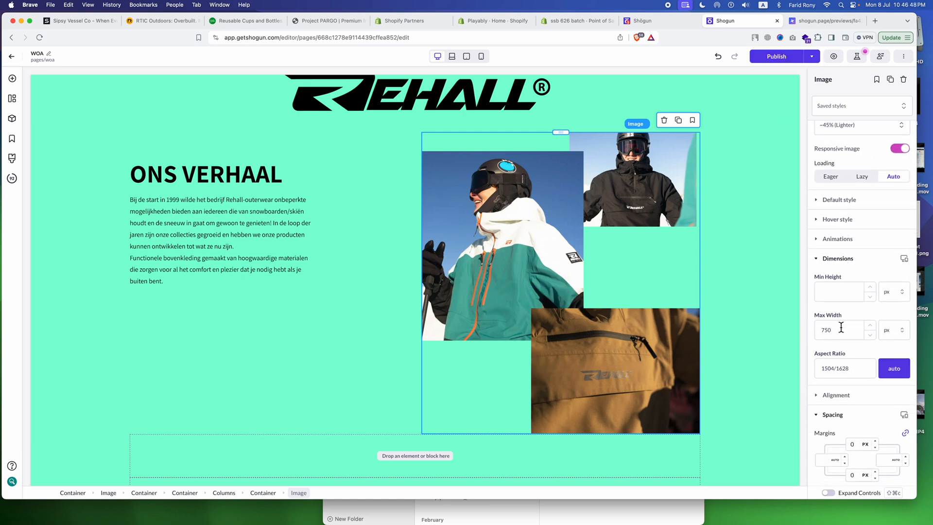
pyautogui.click(411, 289)
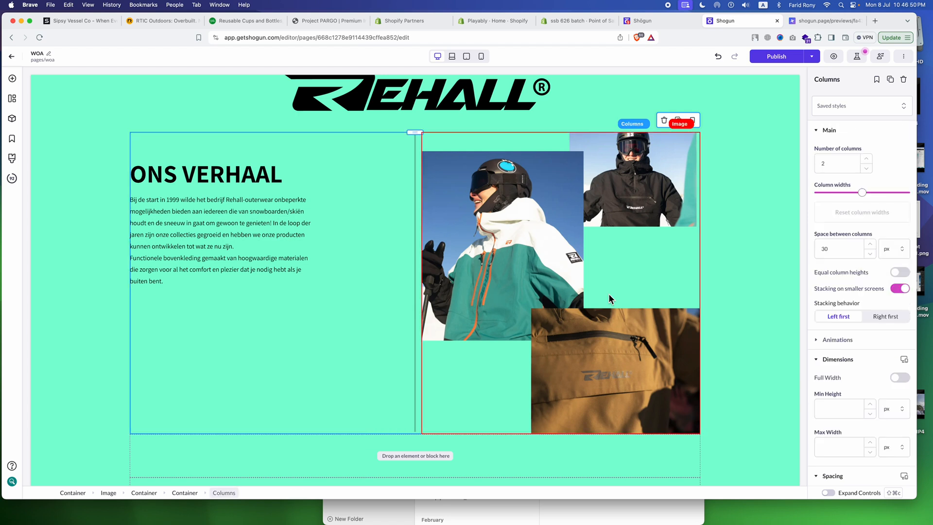
pyautogui.moveTo(826, 248); pyautogui.dragTo(814, 246)
pyautogui.write('1')
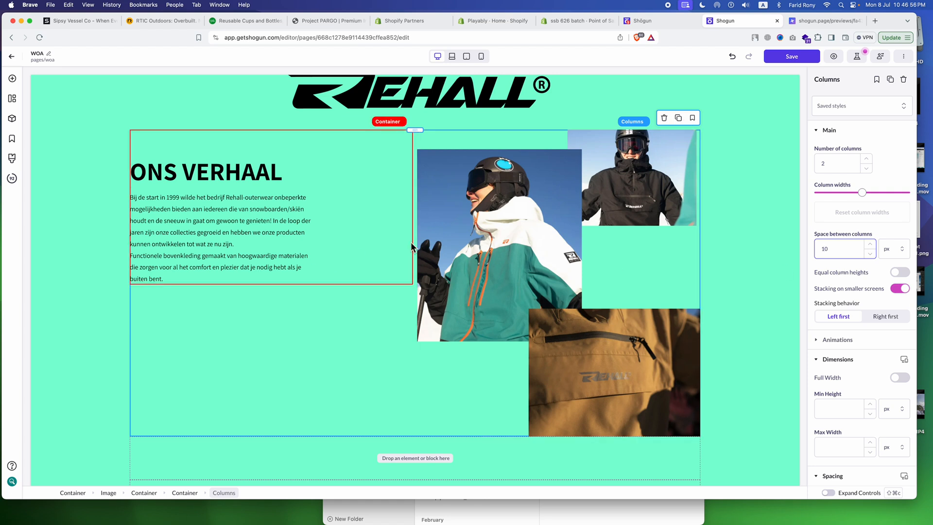
# - Switch to the Figma design and inspect the dimensions of the Rehall logo
pyautogui.scroll(3, 410, 242)
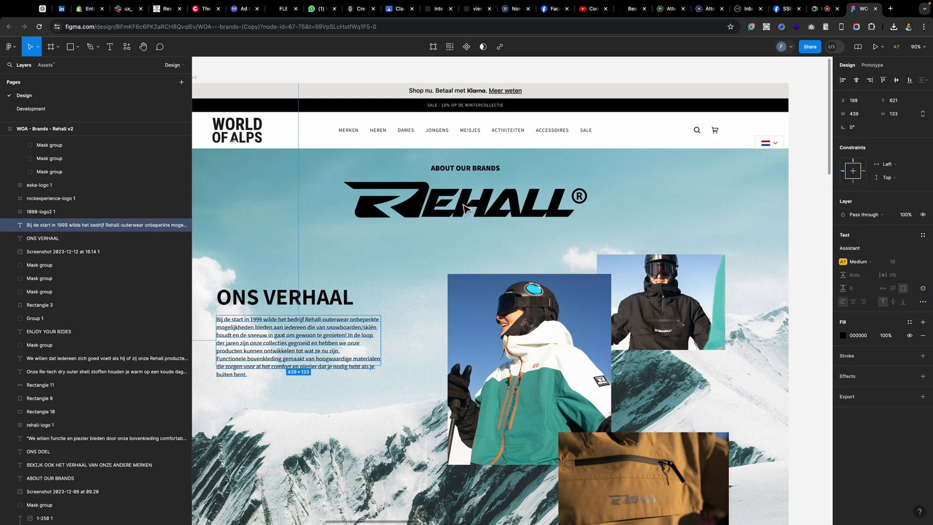
pyautogui.click(465, 210)
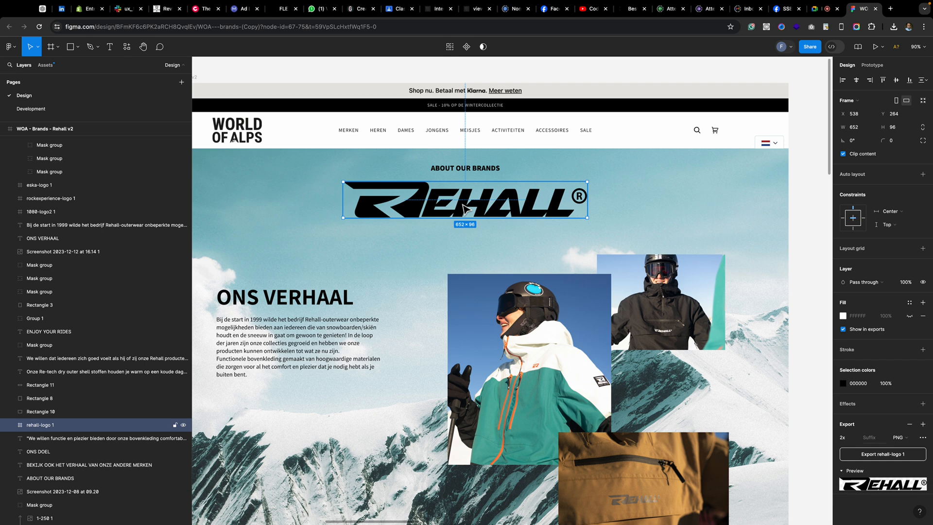
# - Check the spacing between the logo and collage in Figma, and in Shogun set the logo container's bottom padding to 100 px, independent of the other sides
pyautogui.keyDown('shift'); pyautogui.click(618, 260); pyautogui.keyUp('shift')
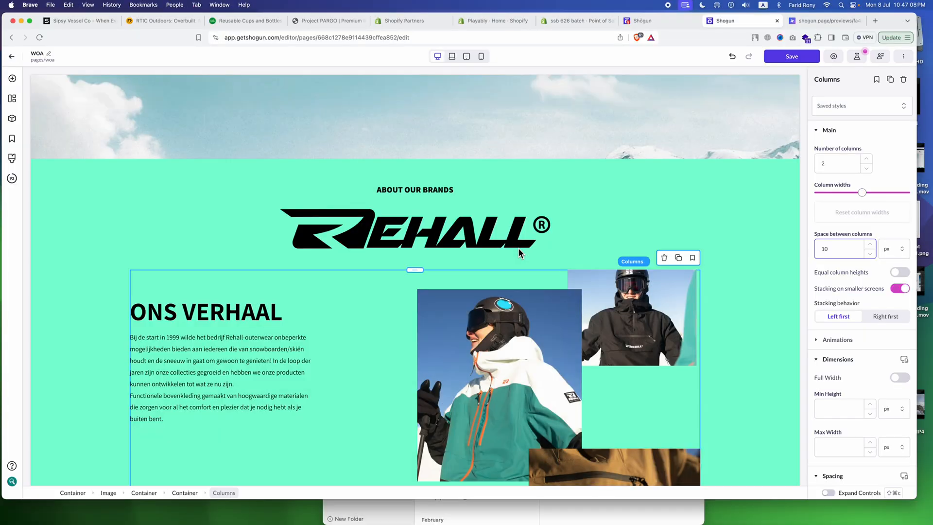
pyautogui.click(240, 235)
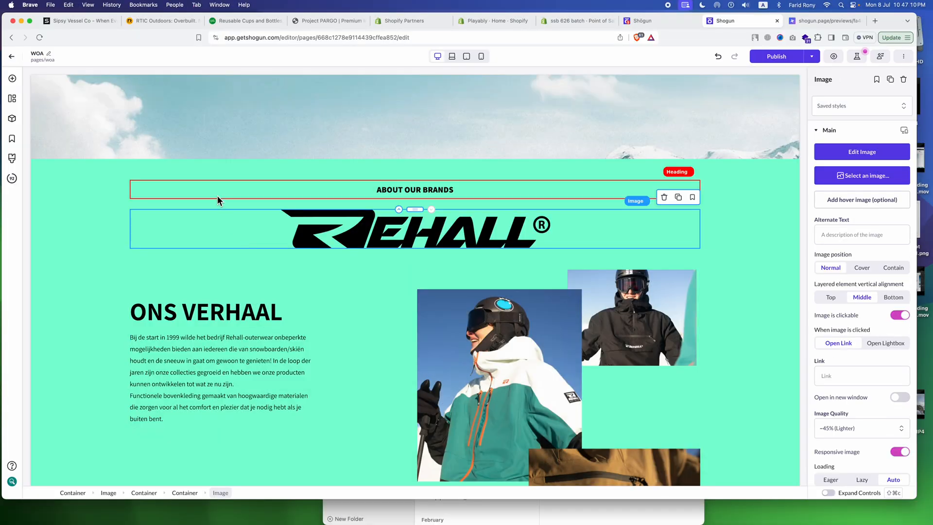
pyautogui.click(206, 201)
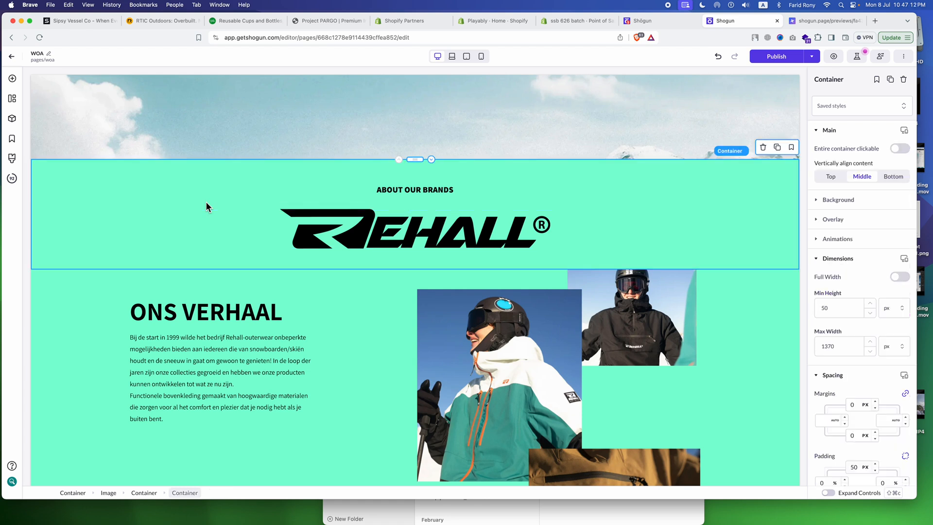
pyautogui.click(388, 236)
pyautogui.click(395, 259)
pyautogui.scroll(-5, 841, 273)
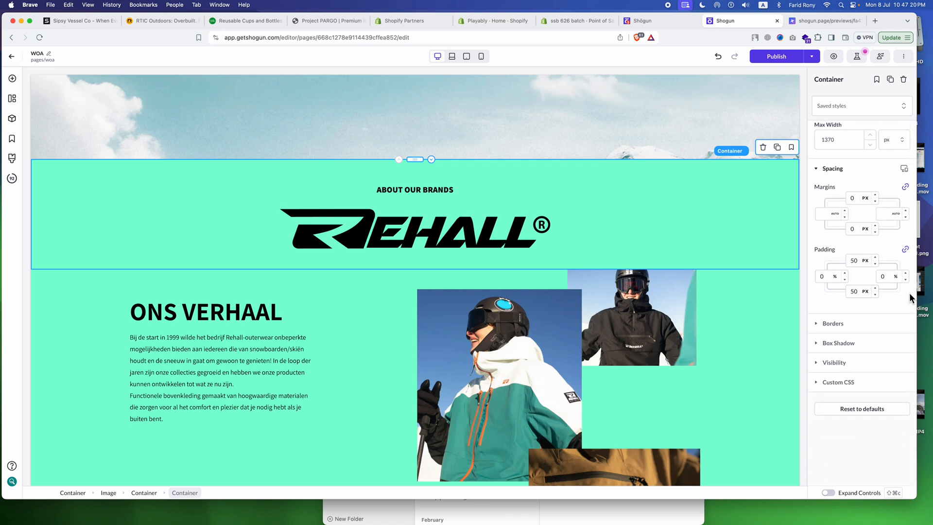
pyautogui.click(905, 249)
pyautogui.click(855, 292)
pyautogui.write('10')
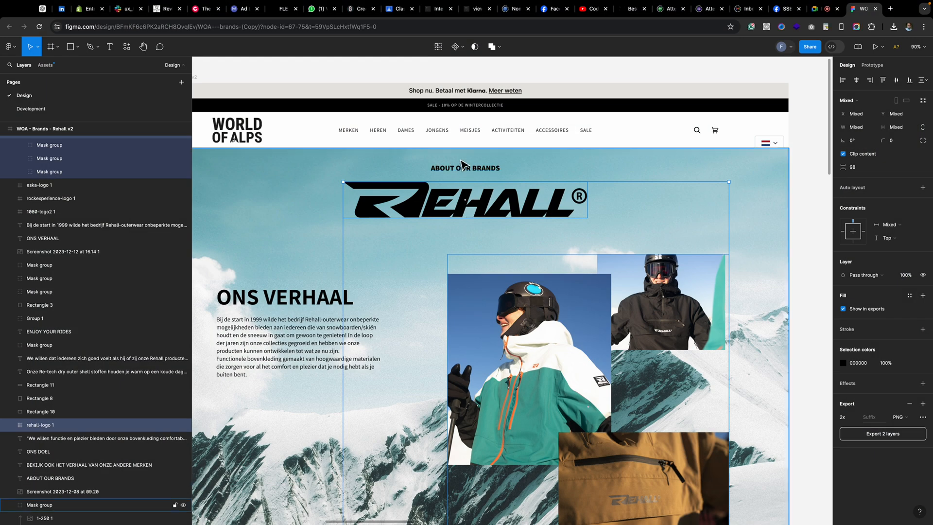
# - Measure the gap above ABOUT OUR BRANDS in Figma with a rectangle, and set the logo container's top padding to 40 px in Shogun
pyautogui.click(72, 47)
pyautogui.moveTo(432, 148); pyautogui.dragTo(491, 164)
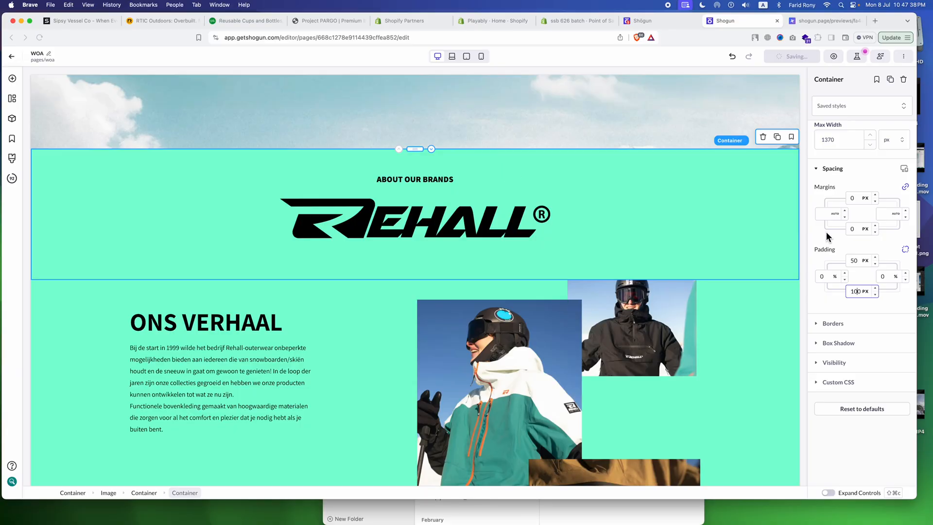
pyautogui.click(855, 260)
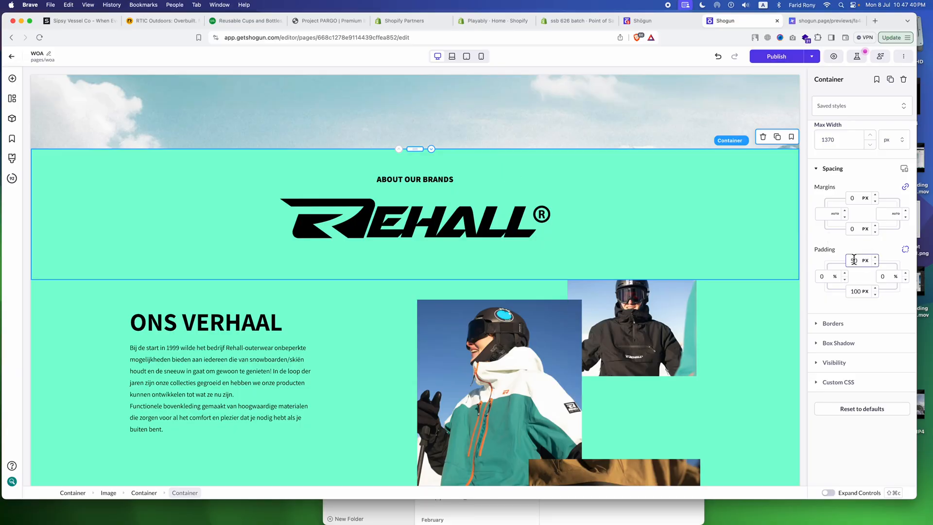
pyautogui.write('4')
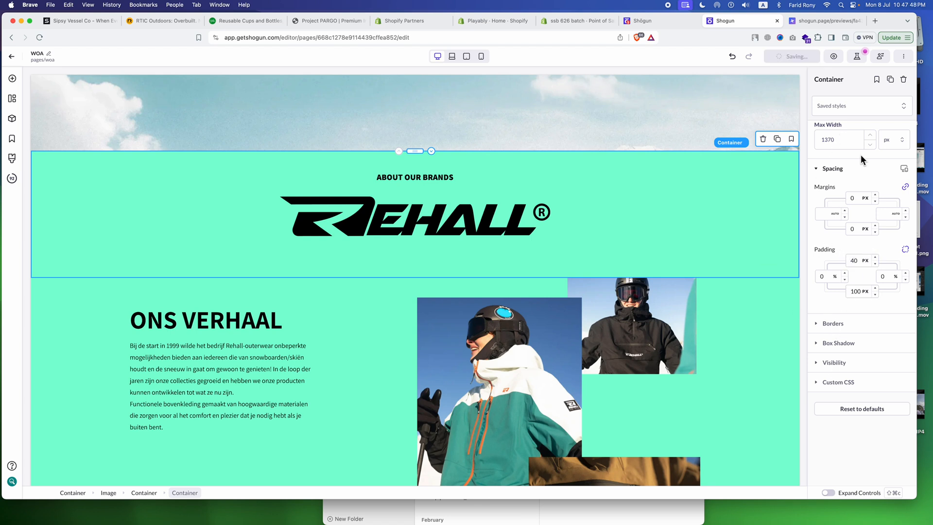
pyautogui.scroll(5, 870, 209)
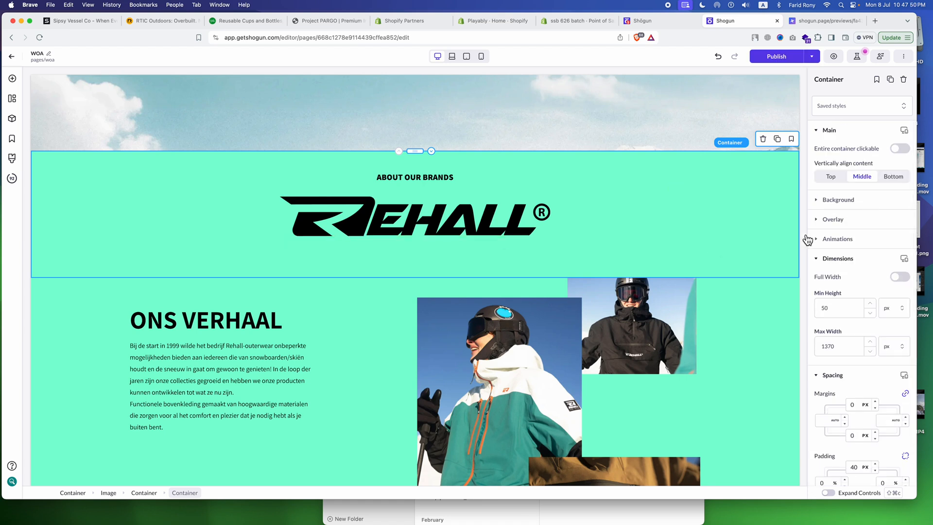
# - Take the ONS DOEL text from the Figma design and add it as a heading in Shogun's first empty container below the photo collage
pyautogui.scroll(-10, 414, 251)
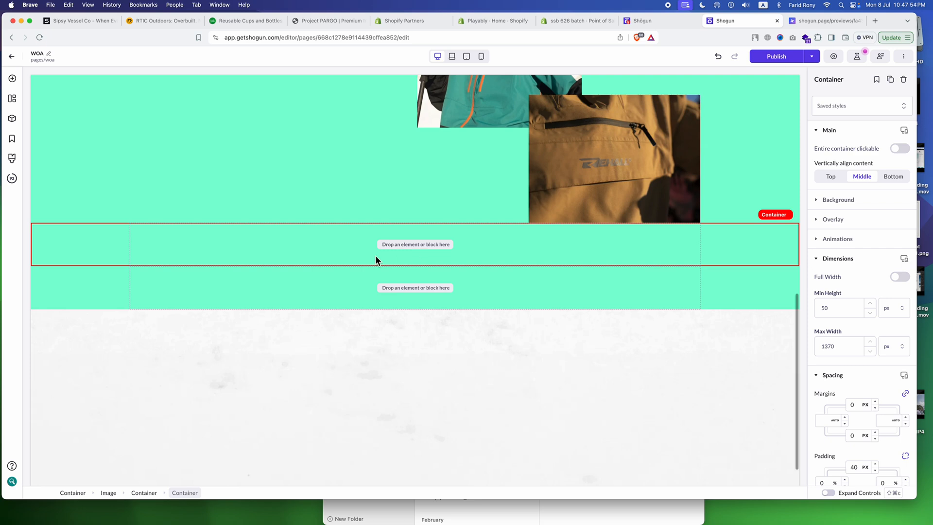
pyautogui.click(398, 255)
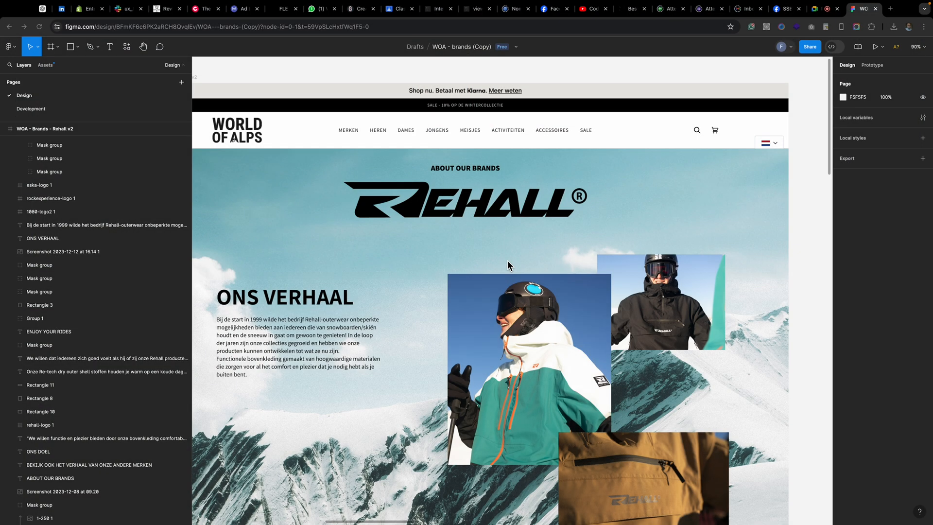
pyautogui.scroll(-15, 509, 264)
pyautogui.scroll(-5, 509, 267)
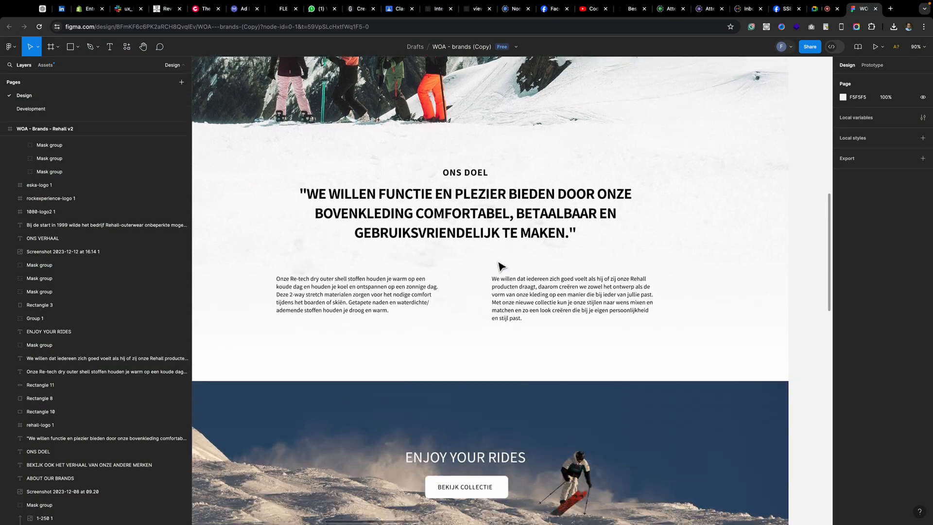
pyautogui.click(472, 176)
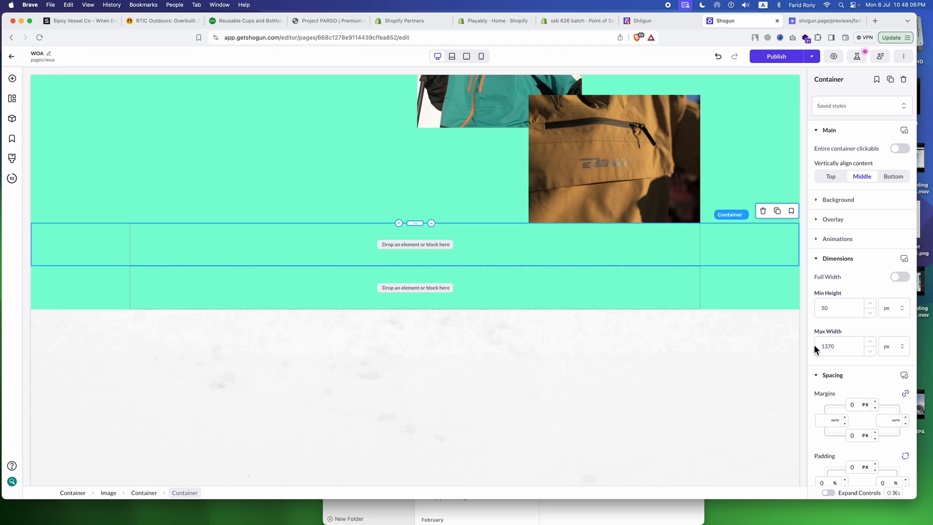
pyautogui.click(13, 81)
pyautogui.moveTo(106, 275); pyautogui.dragTo(456, 237)
pyautogui.doubleClick(417, 245)
pyautogui.write('ONS DOEL')
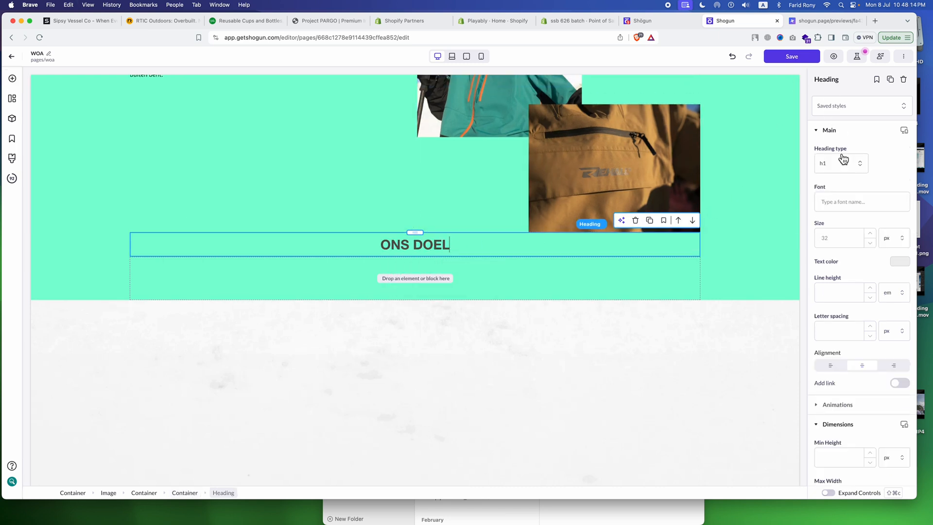
# - Set the ONS DOEL heading to type h3, check its text style in Figma, and apply the Assistant font in Shogun
pyautogui.click(846, 174)
pyautogui.click(839, 204)
pyautogui.press('super+Tab')
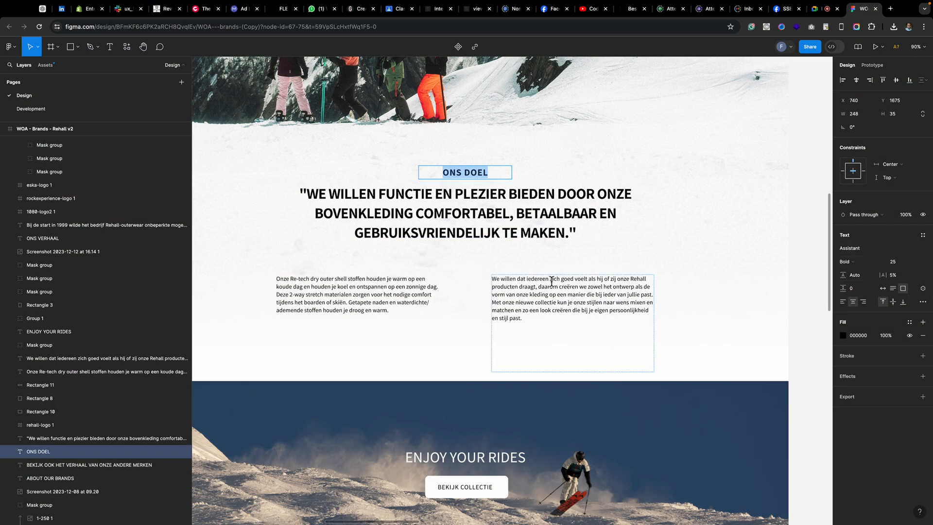
pyautogui.press('super+Tab')
pyautogui.click(850, 199)
pyautogui.write('ass')
pyautogui.click(841, 238)
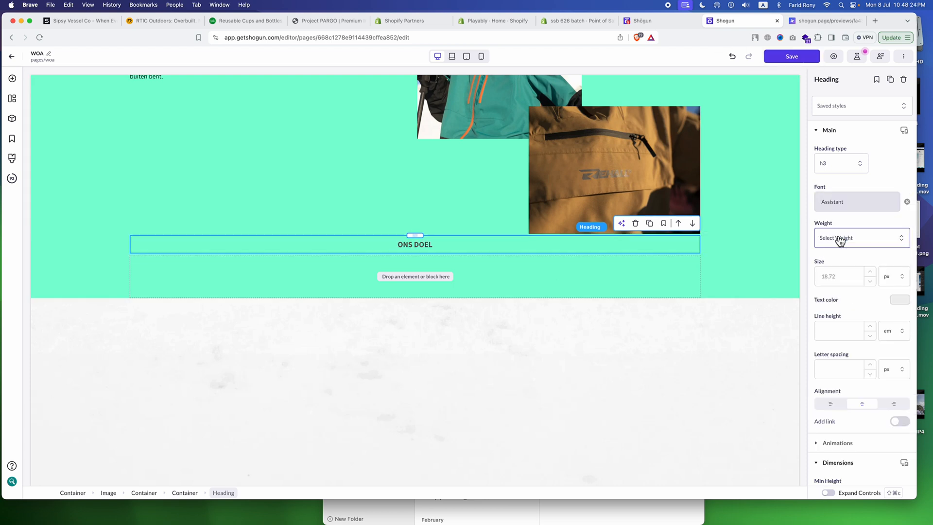
# - Set the ONS DOEL heading's font weight to 600 and its size to 25 px
pyautogui.click(841, 241)
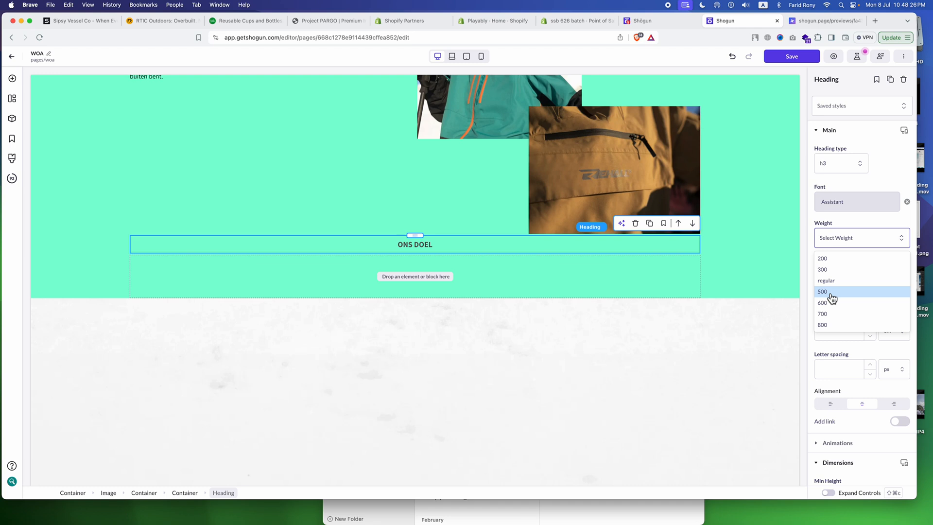
pyautogui.click(831, 293)
pyautogui.click(840, 238)
pyautogui.click(828, 303)
pyautogui.click(830, 275)
pyautogui.write('25')
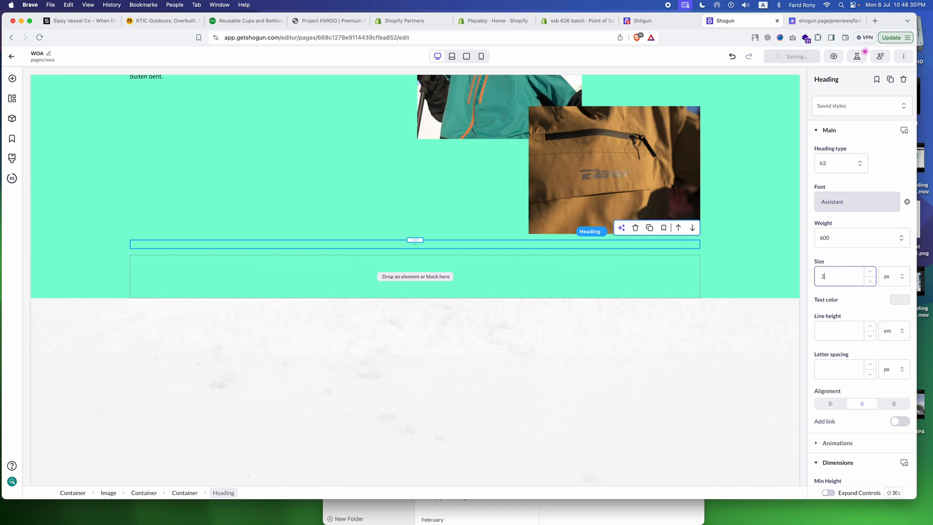
# - Set the ONS DOEL heading's text color to the saved black and its font weight to 700
pyautogui.click(900, 299)
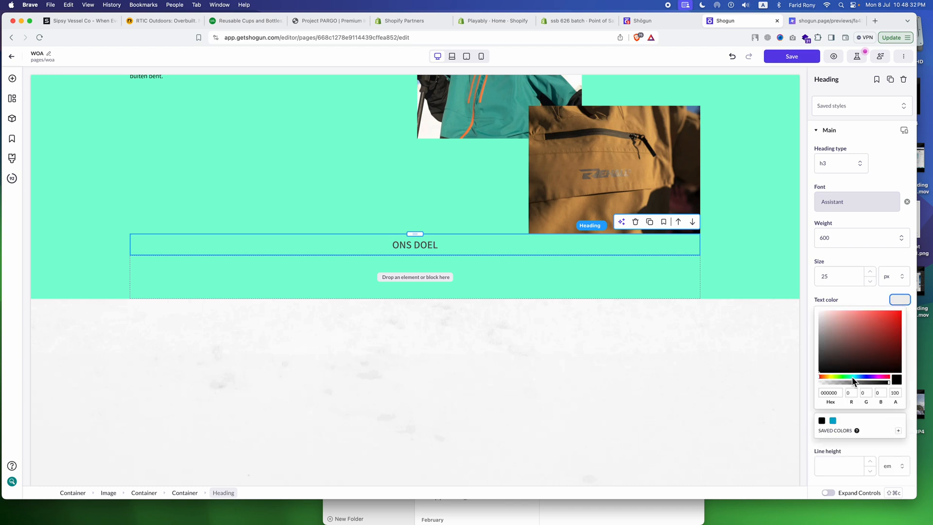
pyautogui.click(822, 420)
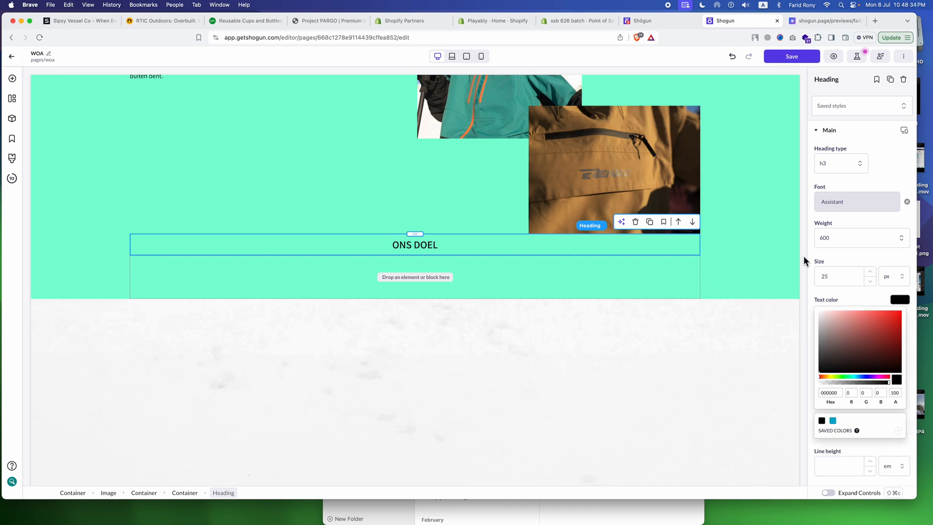
pyautogui.click(866, 235)
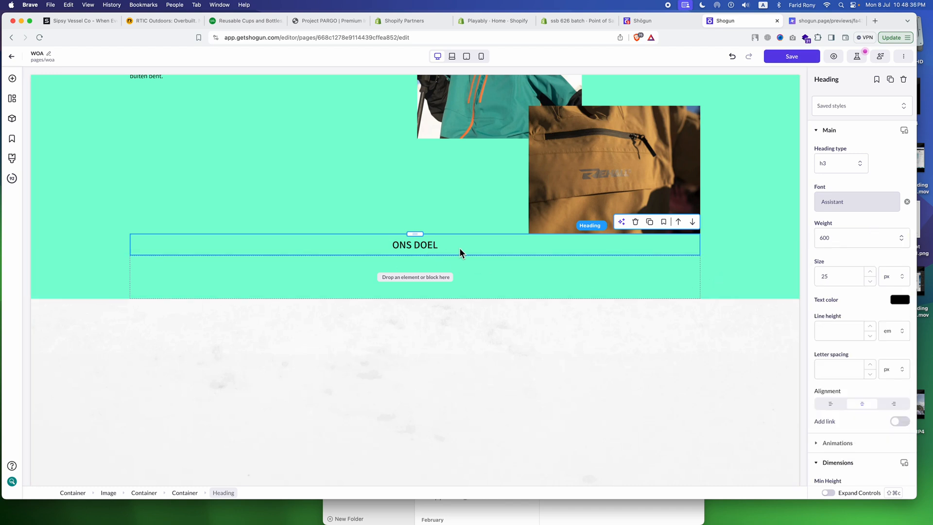
pyautogui.doubleClick(402, 248)
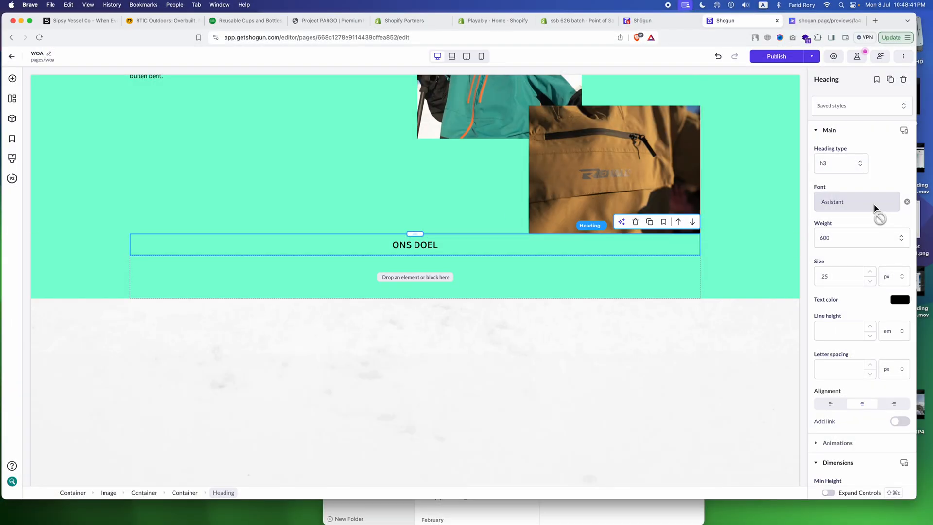
pyautogui.click(835, 238)
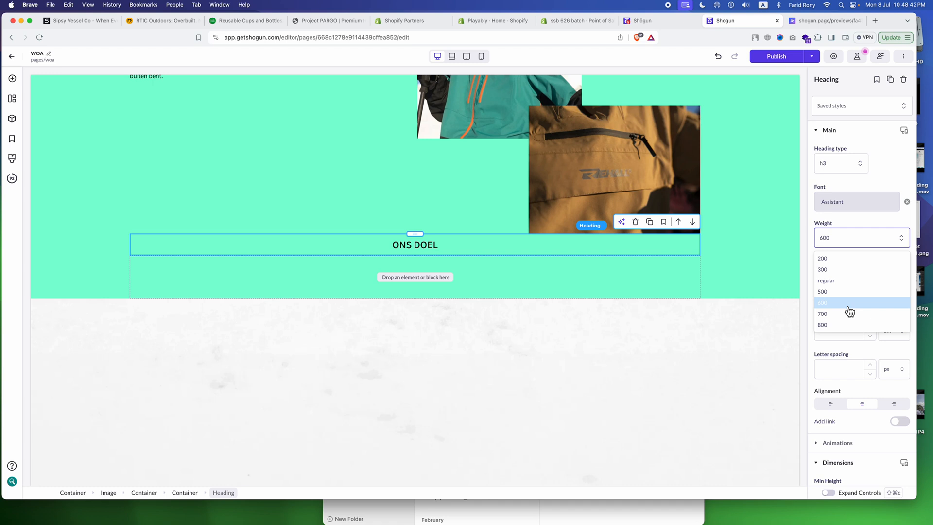
pyautogui.click(839, 314)
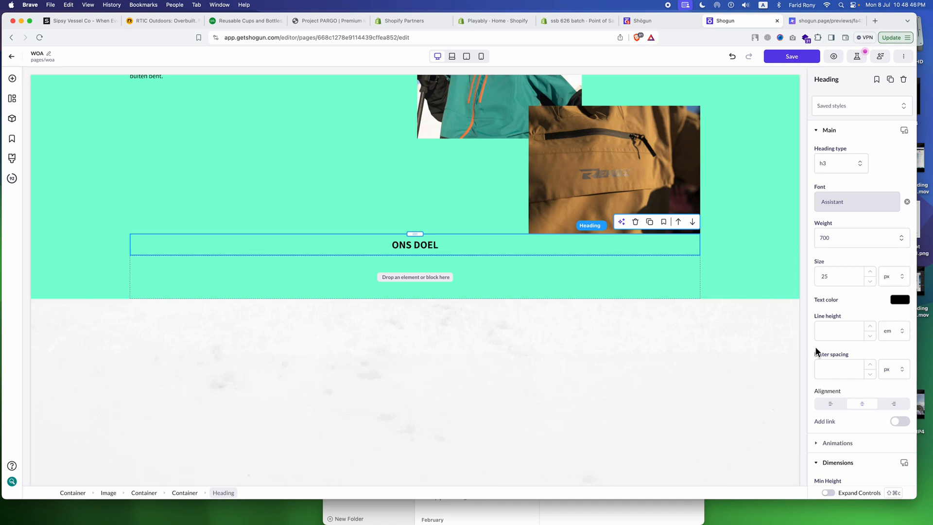
# - Set the ONS DOEL heading's top padding to 0 px
pyautogui.scroll(-10, 844, 346)
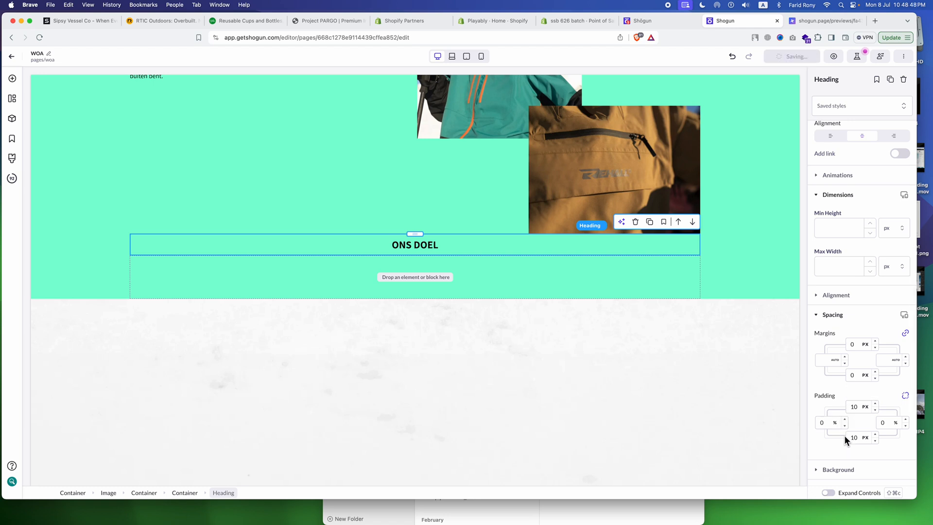
pyautogui.click(854, 406)
pyautogui.write('0')
pyautogui.doubleClick(413, 247)
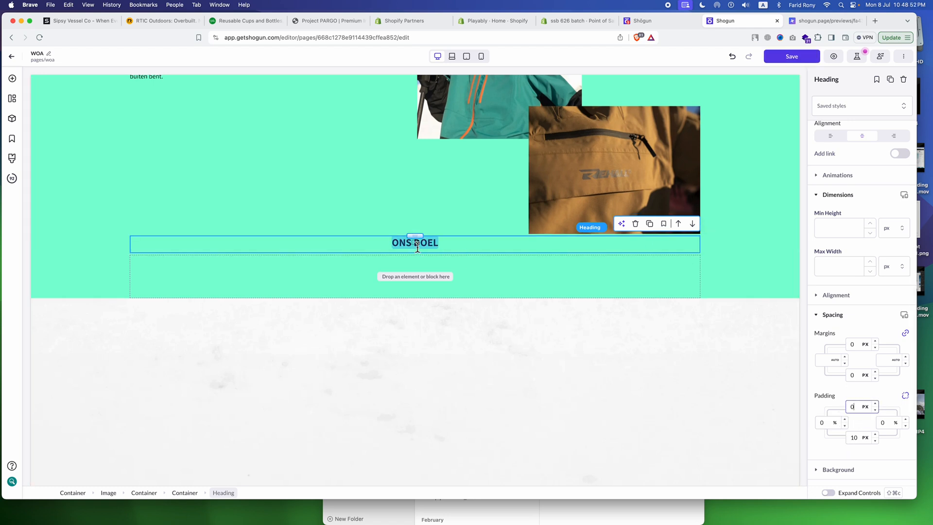
pyautogui.click(422, 246)
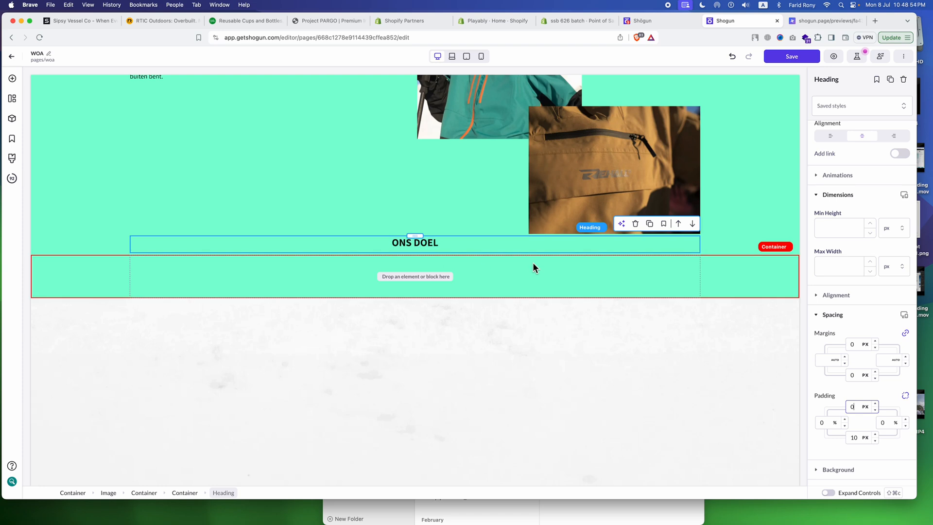
# - Copy the "We willen functie en plezier bieden..." quote from Figma, duplicate the ONS DOEL heading in Shogun, and replace the duplicate's text with the quote
pyautogui.press('super+Tab')
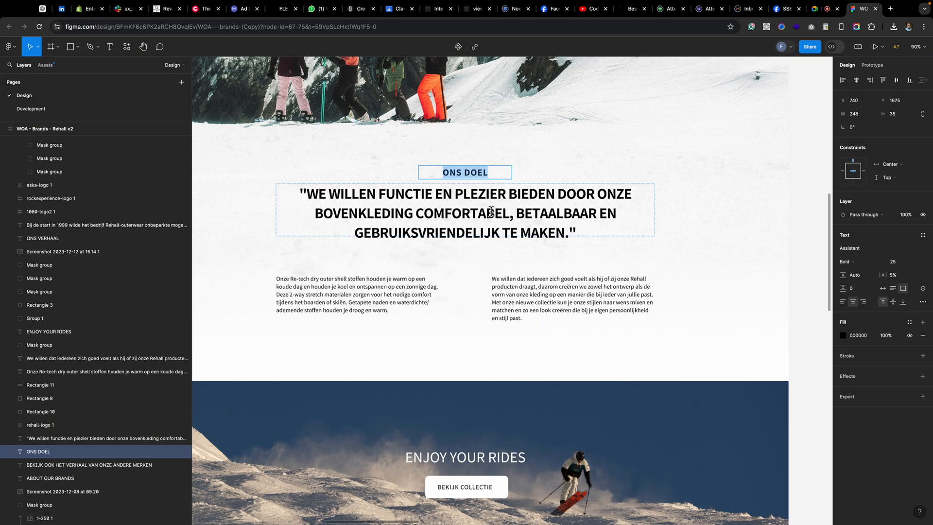
pyautogui.doubleClick(491, 212)
pyautogui.press('super+a')
pyautogui.press('super+Tab')
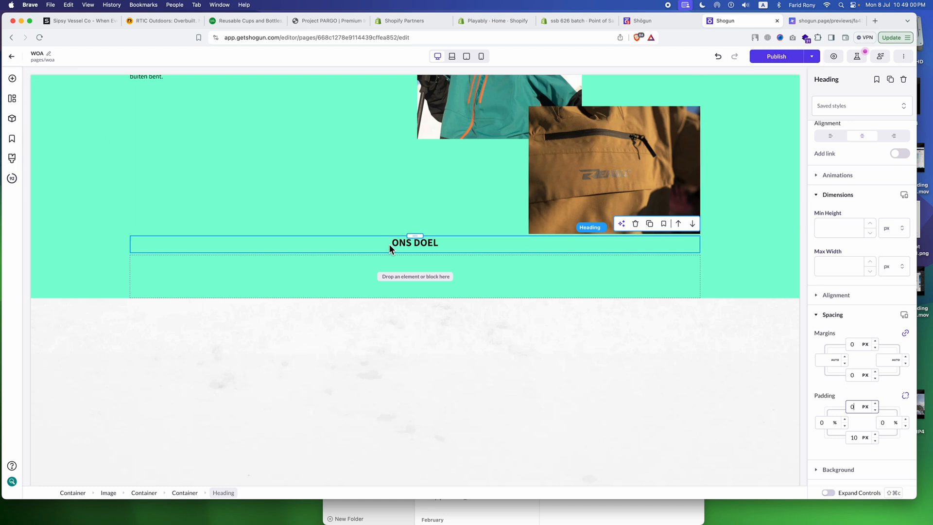
pyautogui.click(650, 223)
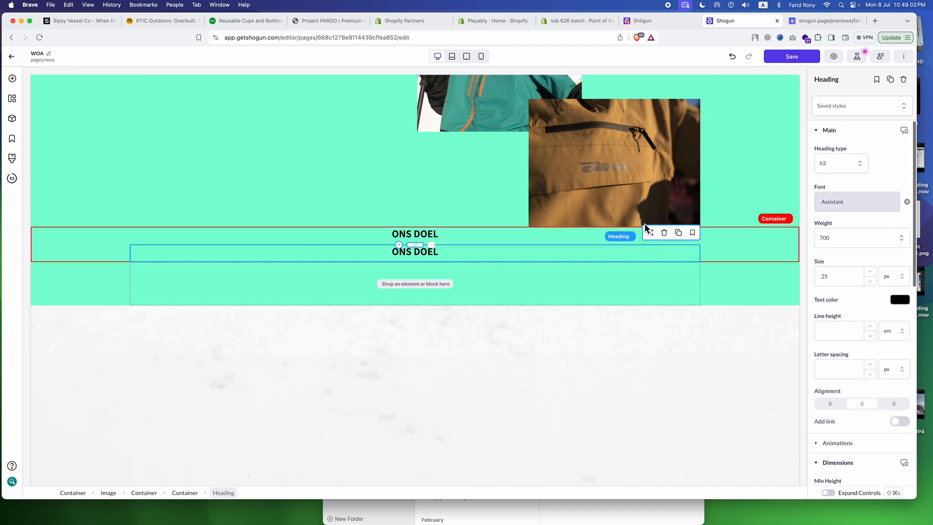
pyautogui.tripleClick(422, 252)
pyautogui.write('"We willen functie en plezier bieden door onze bovenkleding comfortabel, betaalbaar en gebruiksvriendelijk te maken."')
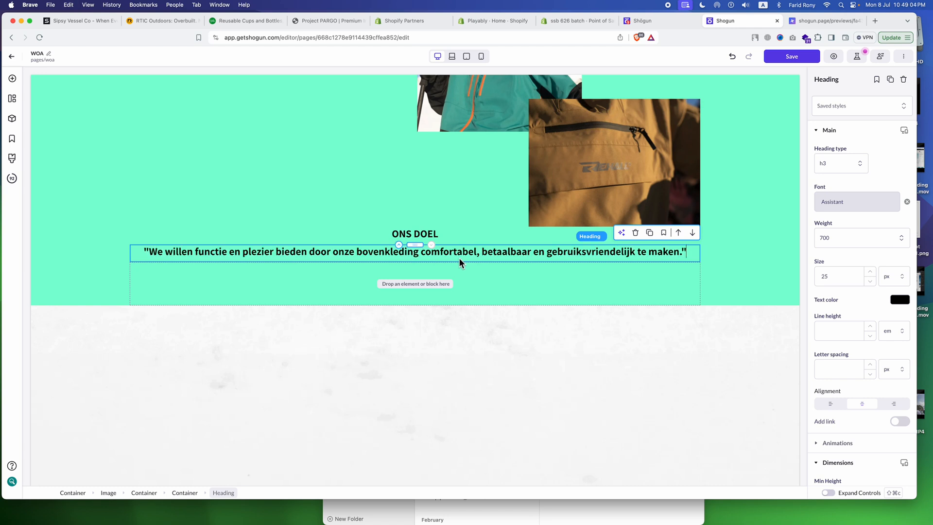
# - Change the quote heading's heading type and set its font size to 40 px
pyautogui.click(841, 176)
pyautogui.click(834, 197)
pyautogui.doubleClick(835, 273)
pyautogui.write('40')
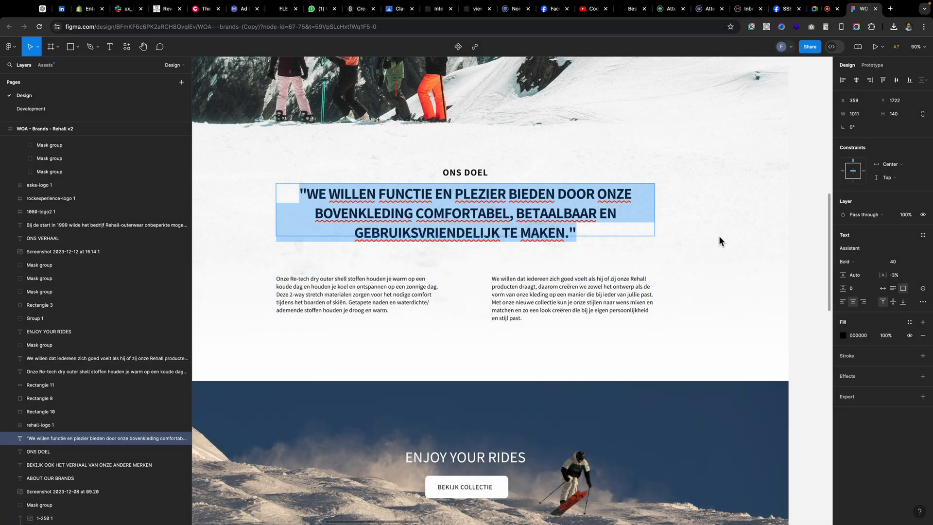
# - Switch to the Figma design and examine the quote's text box dimensions and the layout of the sections around it
pyautogui.press('Escape')
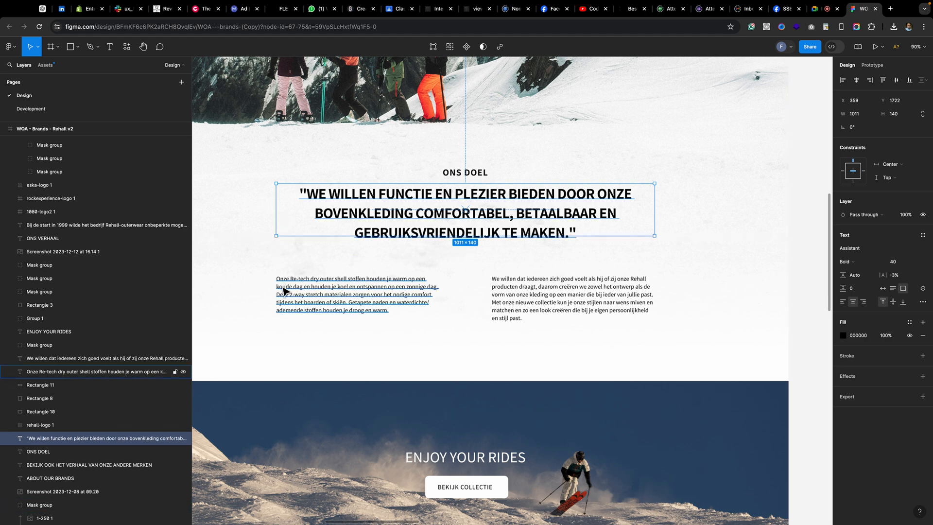
pyautogui.scroll(10, 350, 254)
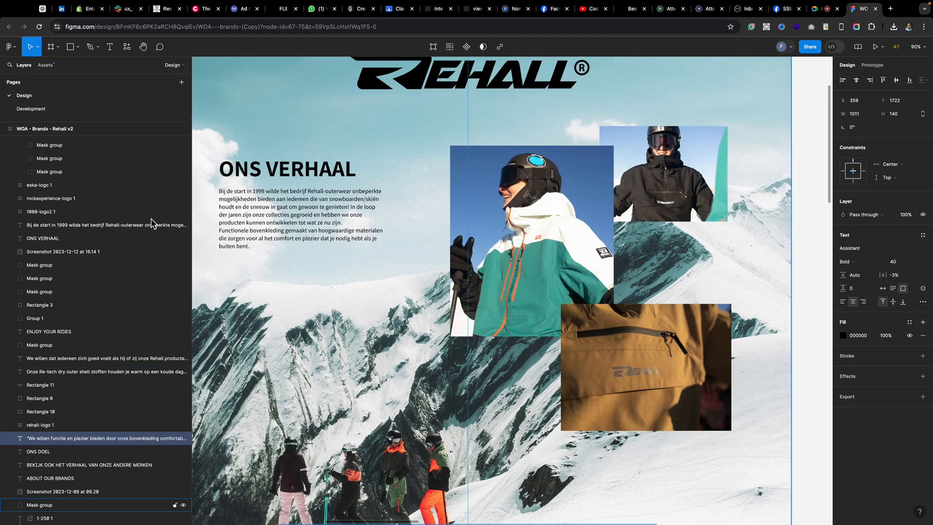
pyautogui.scroll(-10, 220, 232)
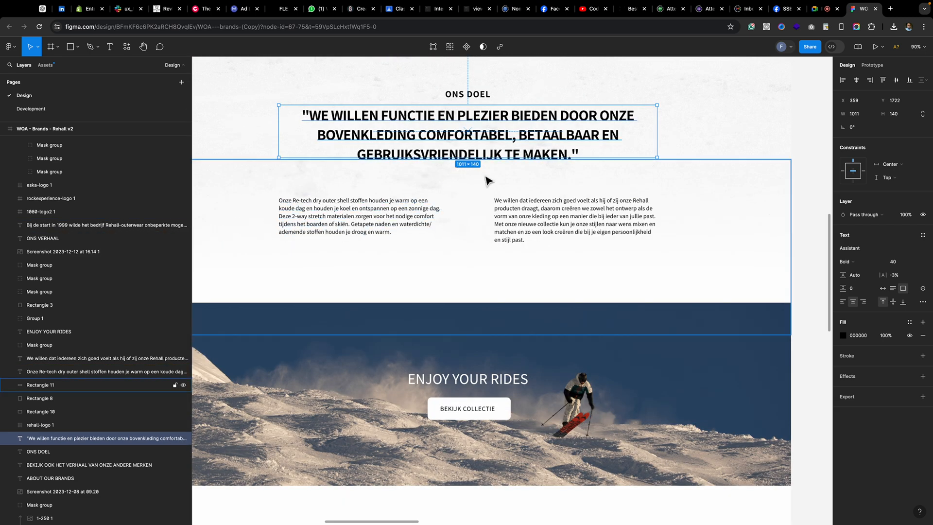
# - Switch to Shogun, set the max width of the container around the ONS DOEL headings to 1000 px, and save the page
pyautogui.press('super+Tab')
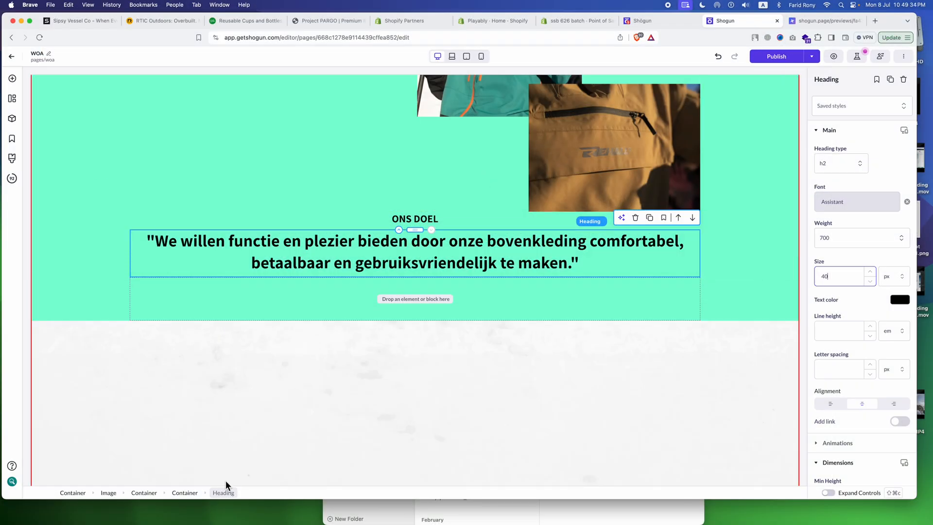
pyautogui.click(184, 493)
pyautogui.click(826, 347)
pyautogui.write('1000')
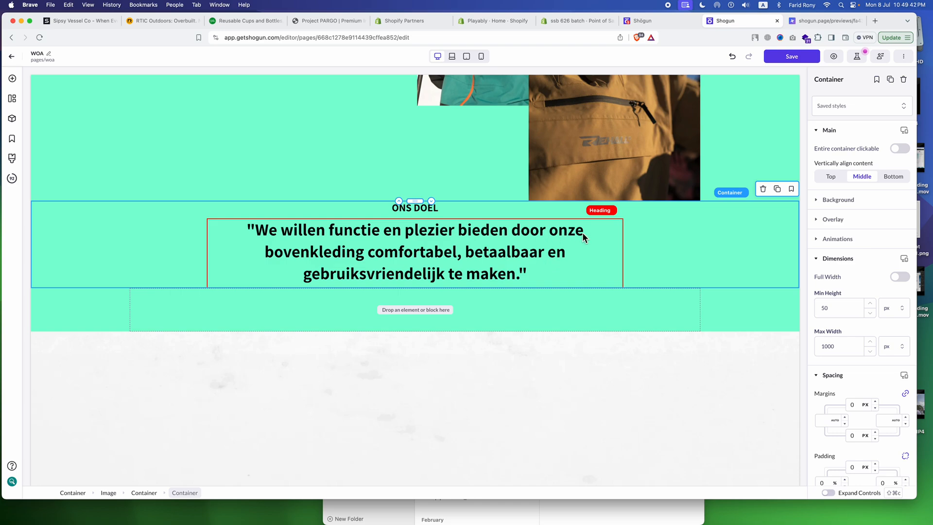
pyautogui.press('super+s')
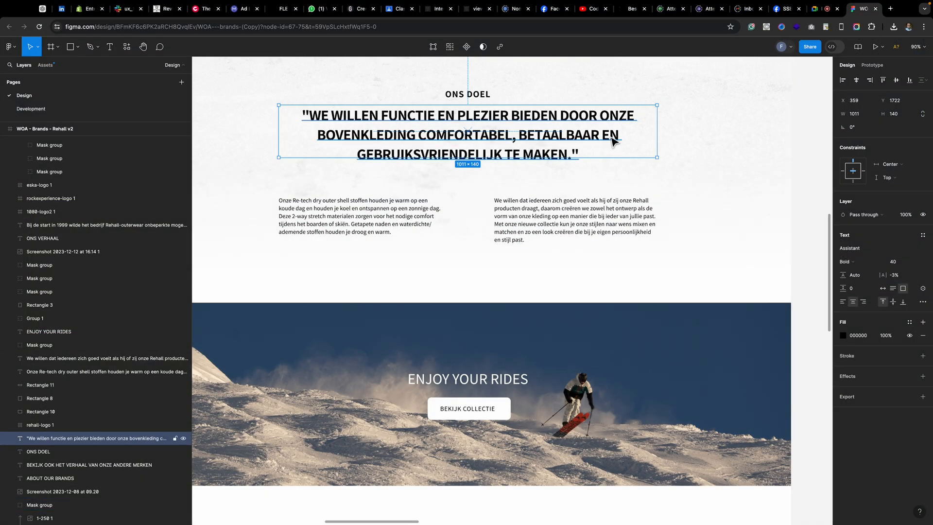
# - Compare the quote heading with the Figma design and look through its Shogun settings for a text case option
pyautogui.press('super+Tab')
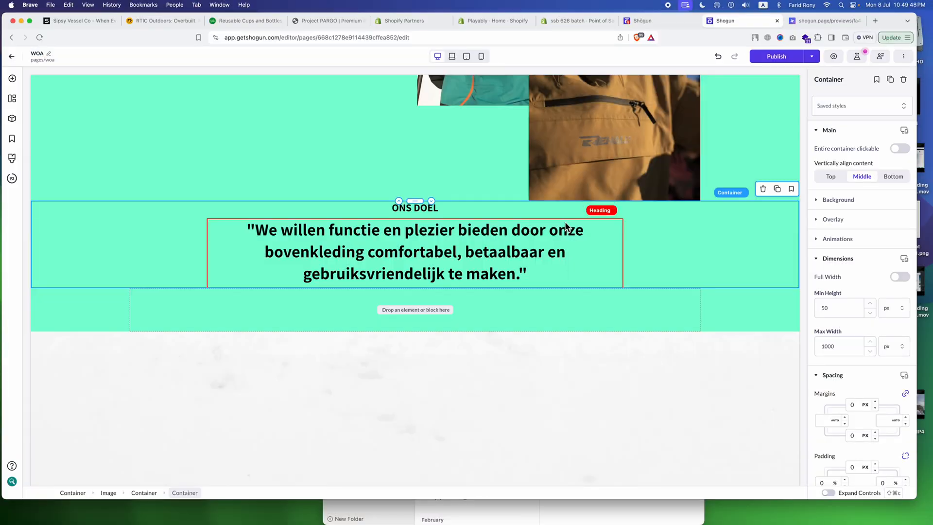
pyautogui.press('super+Tab')
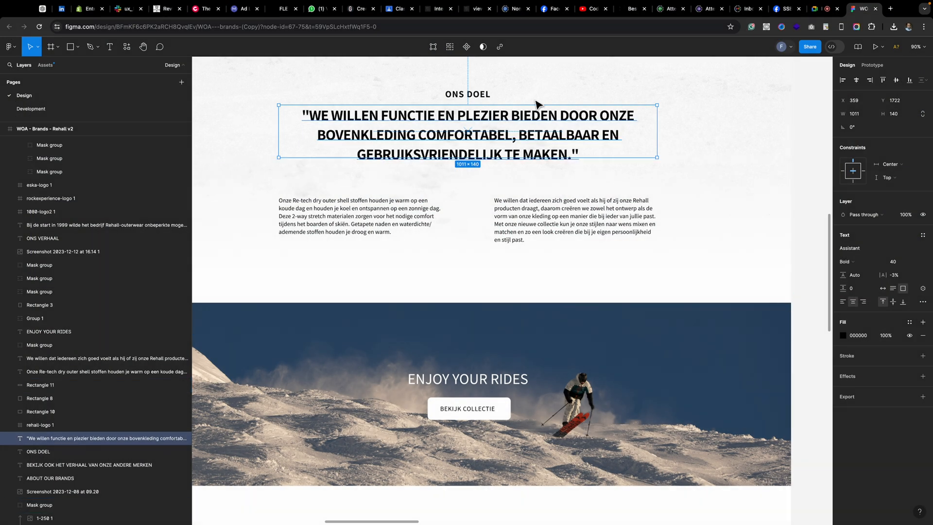
pyautogui.press('super+Tab')
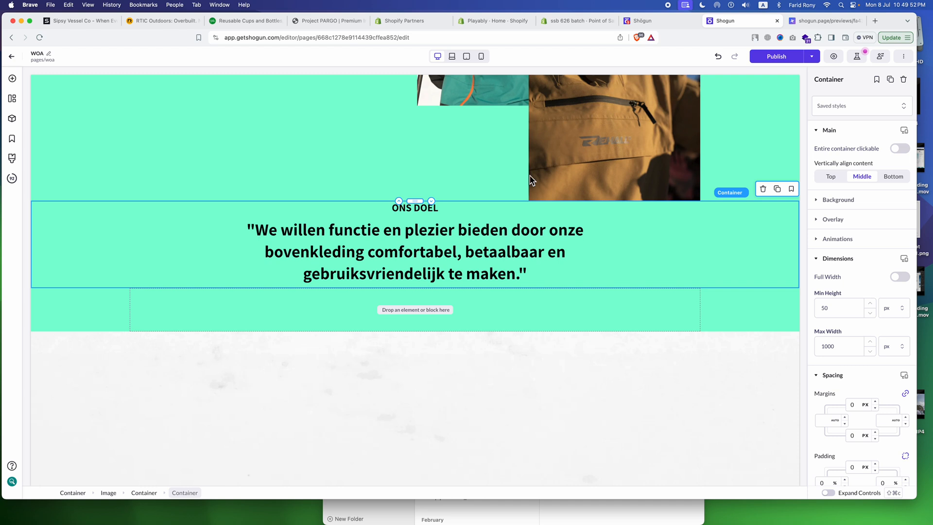
pyautogui.click(448, 264)
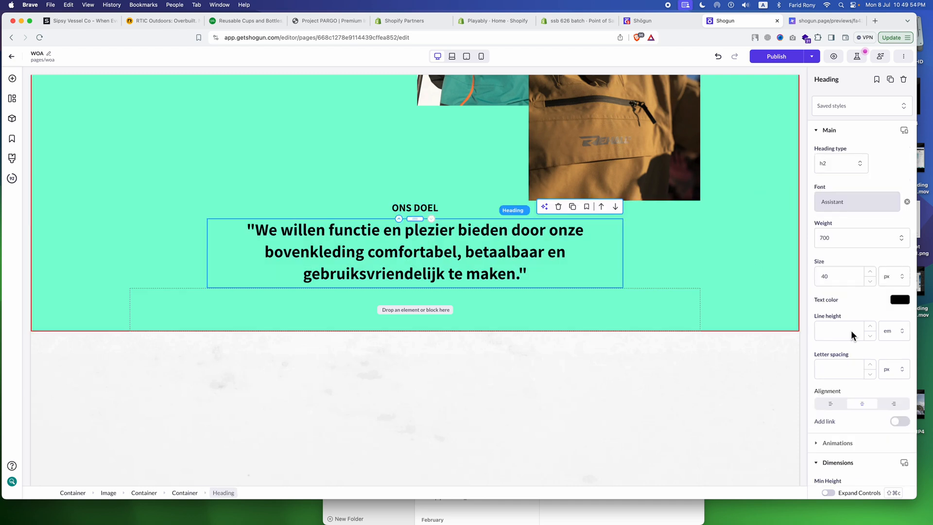
pyautogui.scroll(-8, 861, 258)
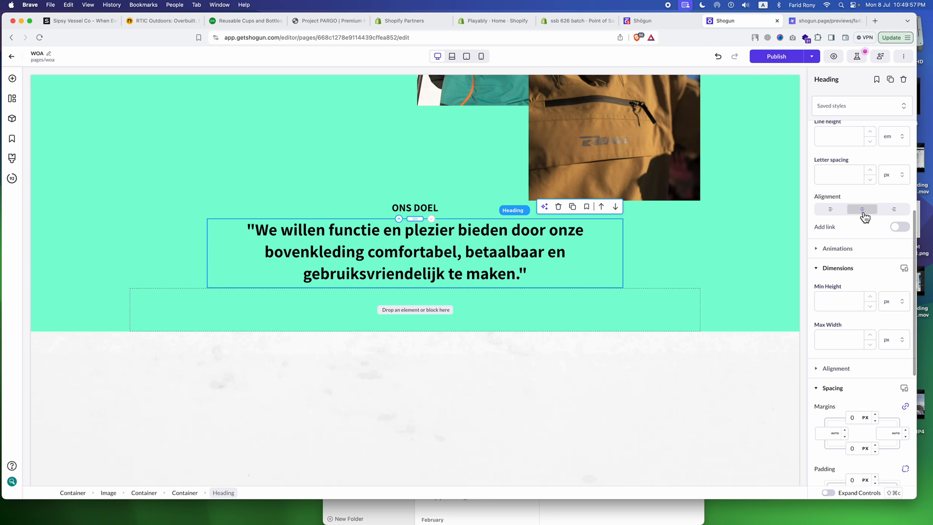
pyautogui.click(832, 252)
pyautogui.click(832, 252)
pyautogui.scroll(8, 832, 251)
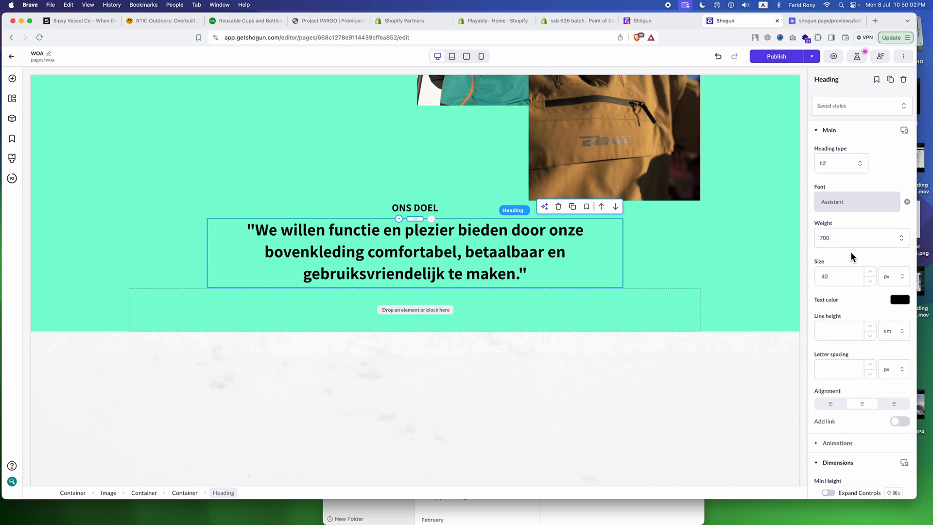
pyautogui.scroll(-8, 851, 252)
pyautogui.scroll(-8, 852, 258)
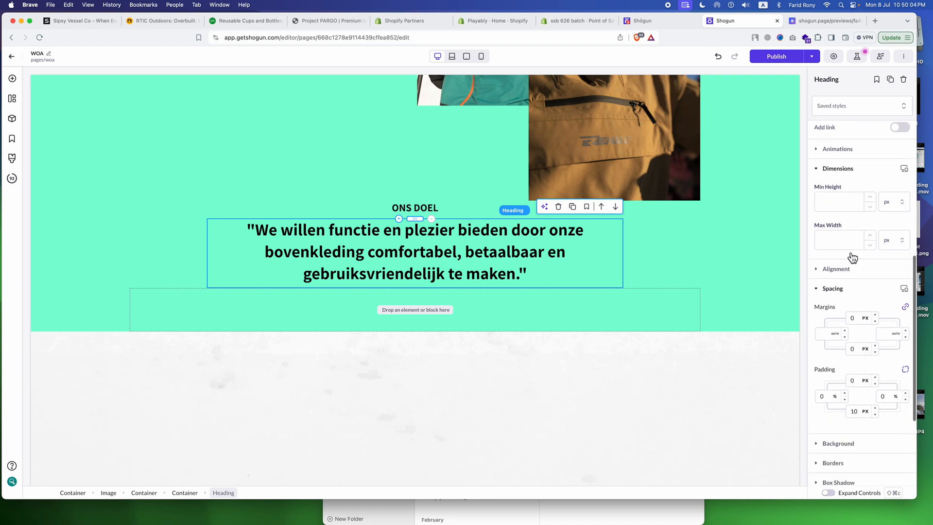
pyautogui.scroll(15, 852, 257)
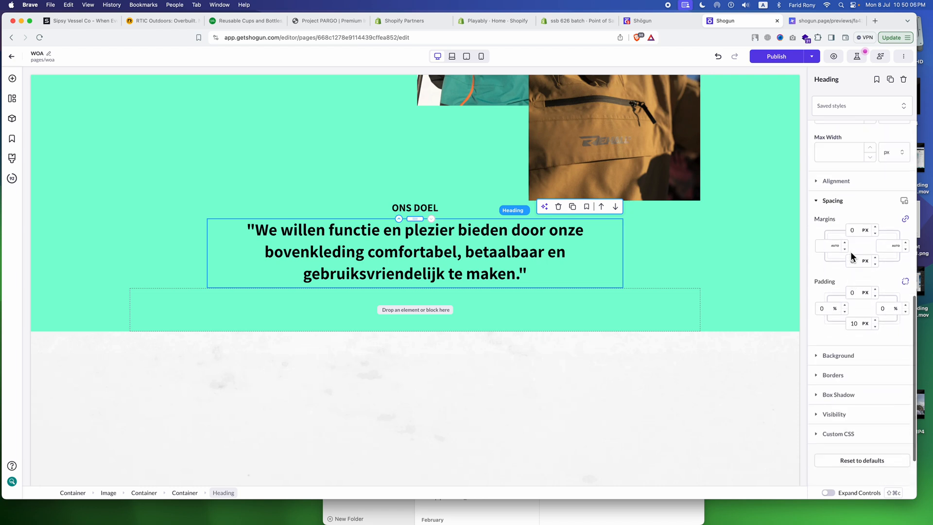
# - Open the page's preview and inspect the quote heading's h2 element in the developer tools
pyautogui.click(834, 57)
pyautogui.press('super+3')
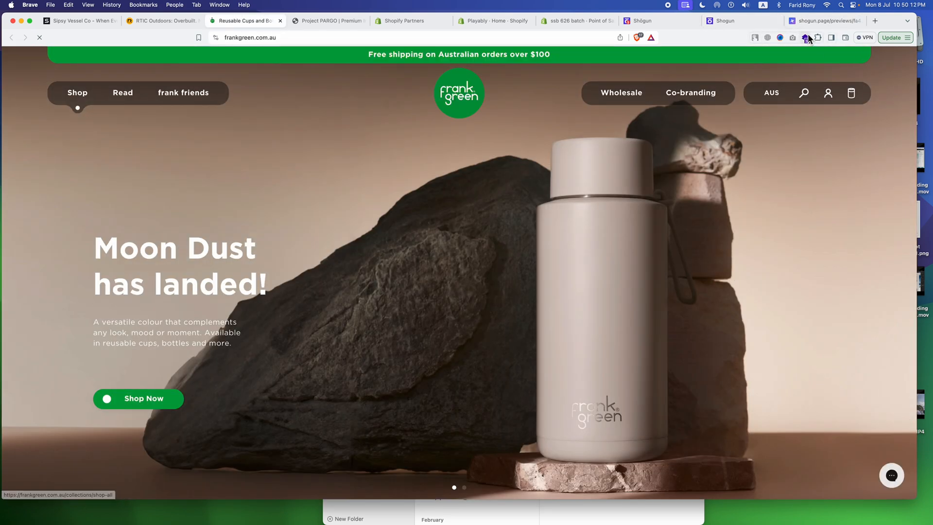
pyautogui.click(812, 22)
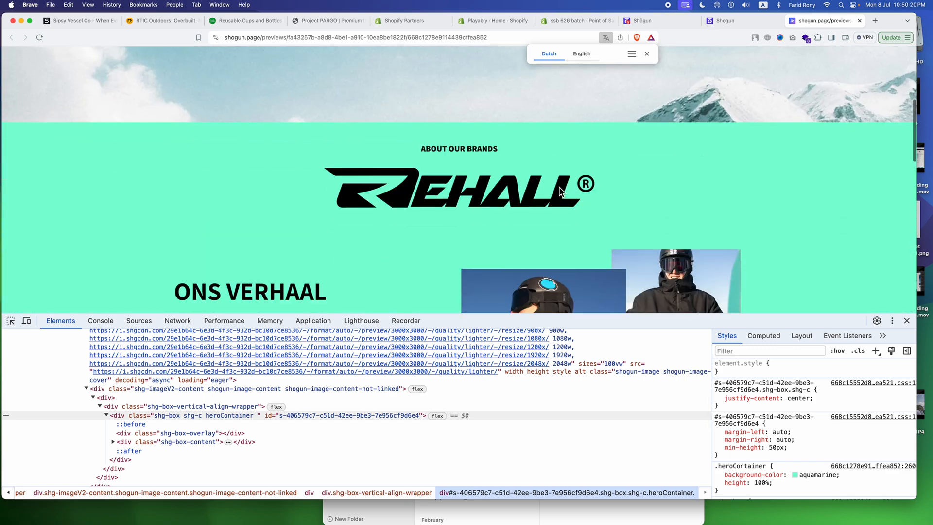
pyautogui.scroll(-12, 596, 186)
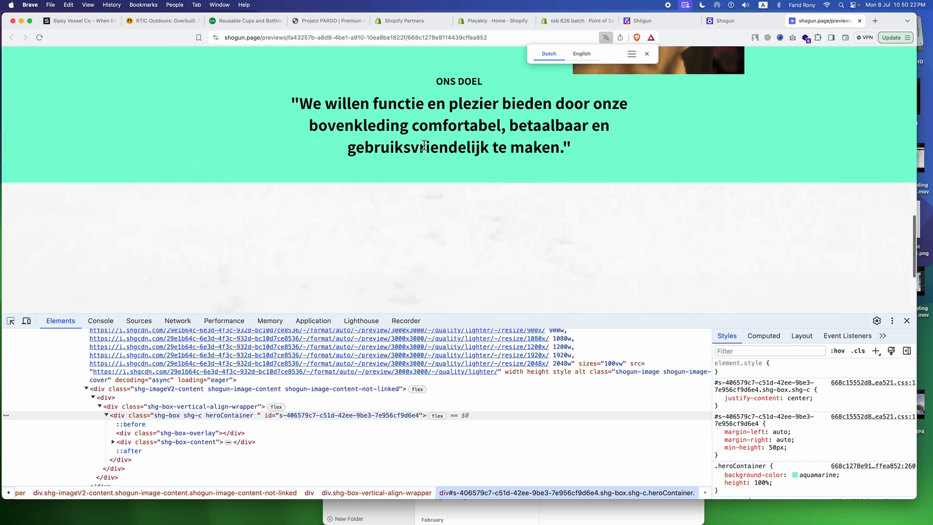
pyautogui.doubleClick(450, 130)
pyautogui.rightClick(450, 129)
pyautogui.click(478, 223)
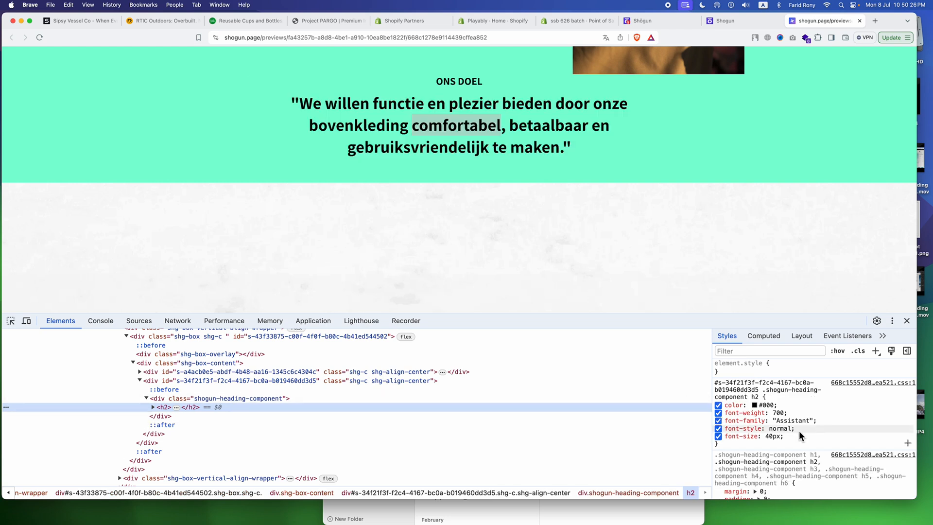
# - Add the declaration text-transform: uppercase to the quote heading's h2 style rule in the preview
pyautogui.click(794, 441)
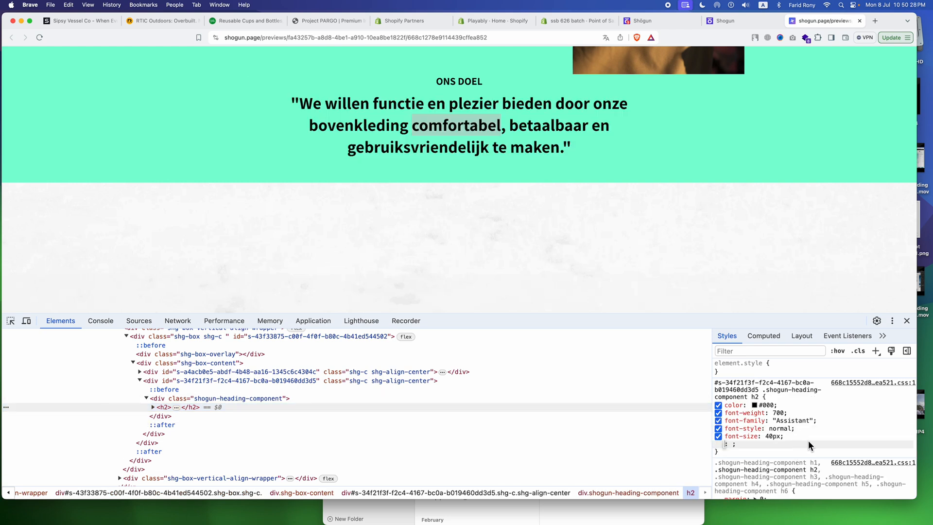
pyautogui.write('text-transform')
pyautogui.press('Tab')
pyautogui.write('up')
pyautogui.press('Tab')
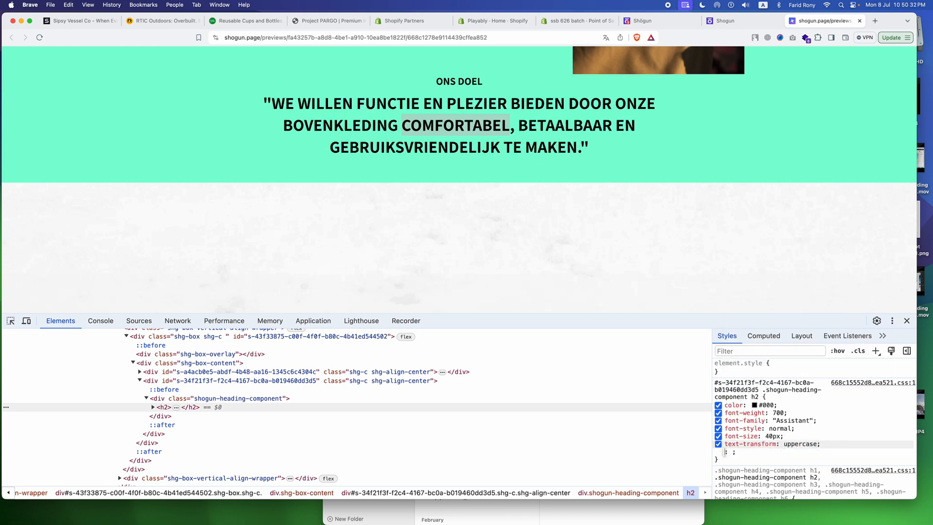
pyautogui.click(874, 448)
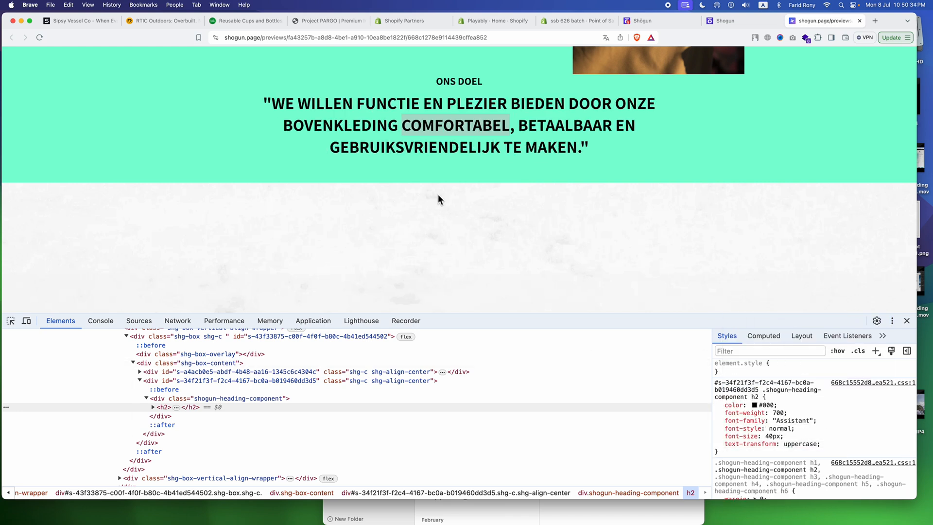
# - Copy the uppercase quote from the preview and replace the quote heading's text in the Shogun editor with it
pyautogui.doubleClick(468, 141)
pyautogui.moveTo(272, 93); pyautogui.dragTo(605, 154)
pyautogui.press('super+c')
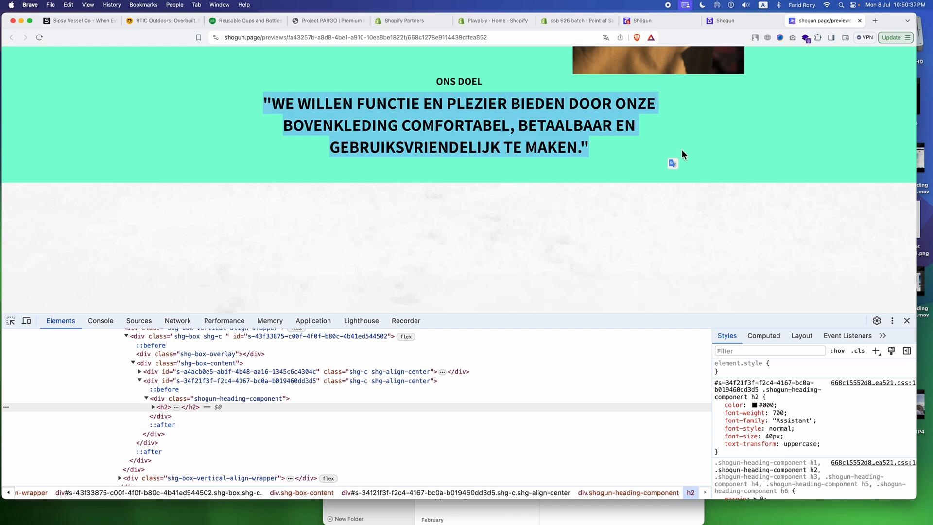
pyautogui.click(728, 21)
pyautogui.doubleClick(400, 259)
pyautogui.press('super+a')
pyautogui.press('super+v')
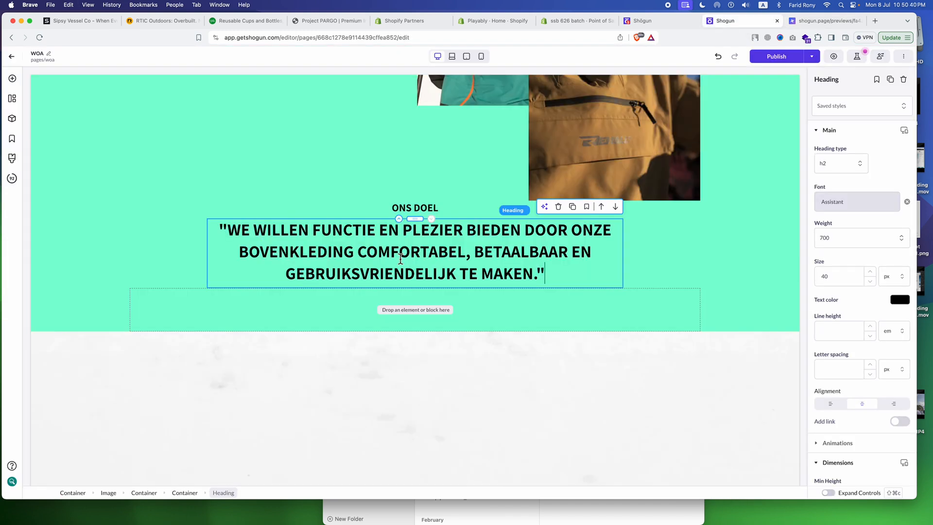
pyautogui.click(680, 270)
# - Check the Figma layout, then set the max width of the empty container below the quote to 1000 px in Shogun
pyautogui.press('super+Tab')
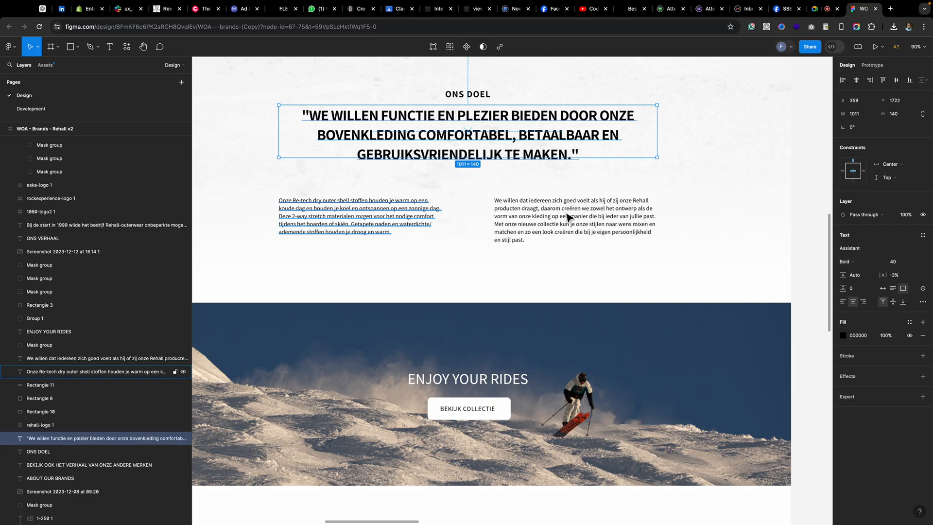
pyautogui.press('super+Tab')
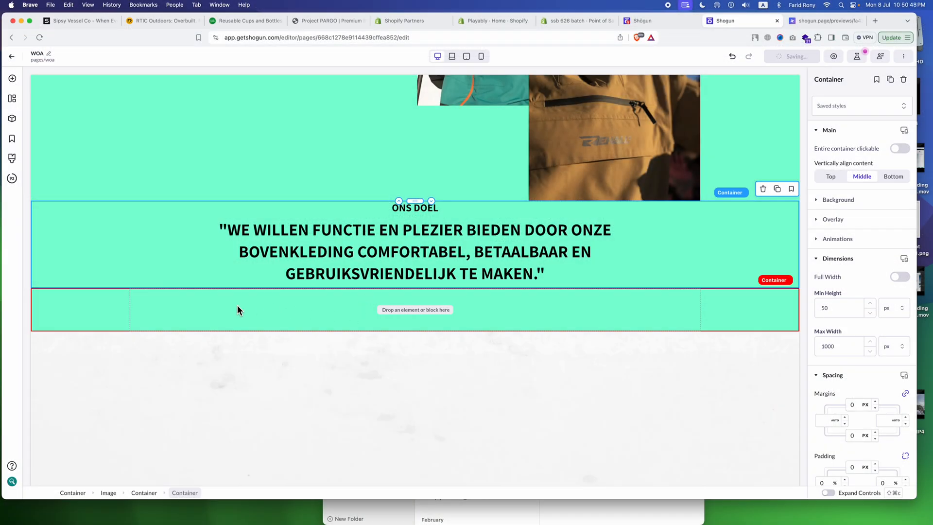
pyautogui.click(92, 311)
pyautogui.doubleClick(837, 346)
pyautogui.write('100')
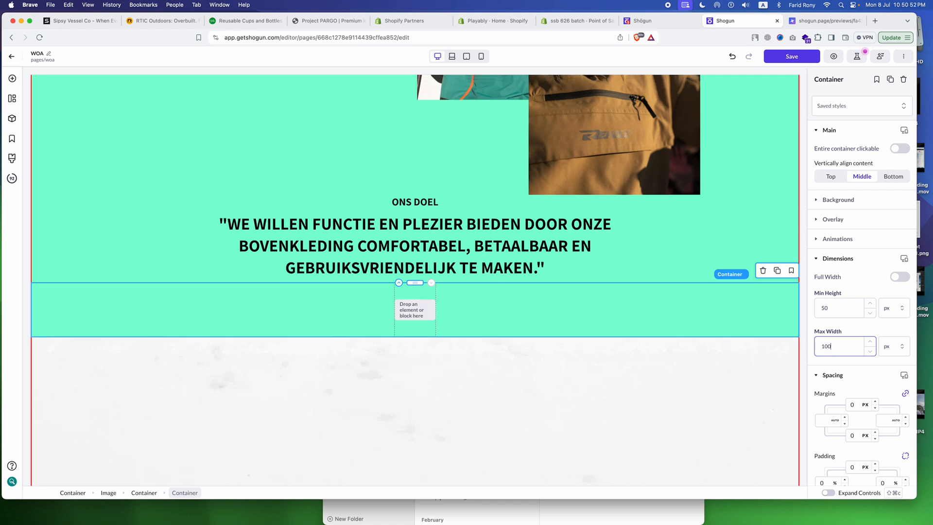
pyautogui.write('0')
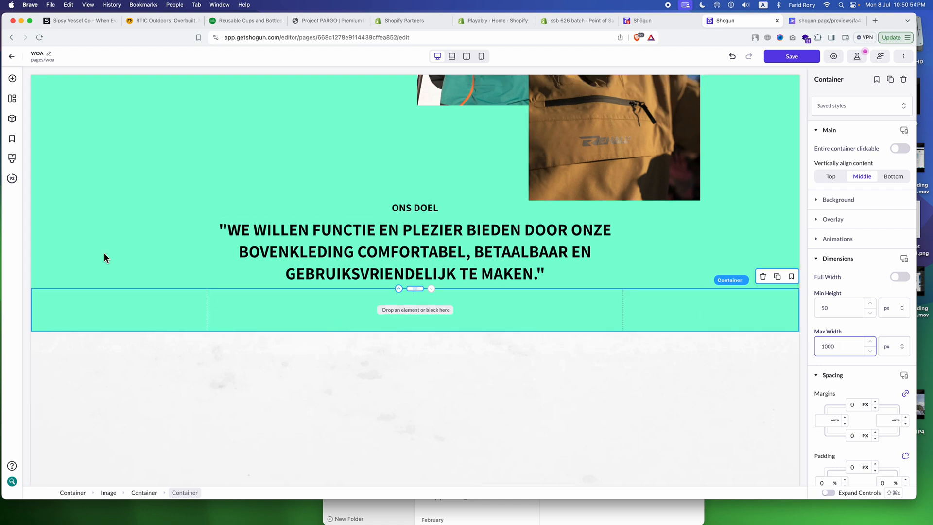
# - Insert a two-column Columns element into the empty container below the quote and place a container in each column
pyautogui.click(12, 78)
pyautogui.moveTo(115, 138); pyautogui.dragTo(393, 298)
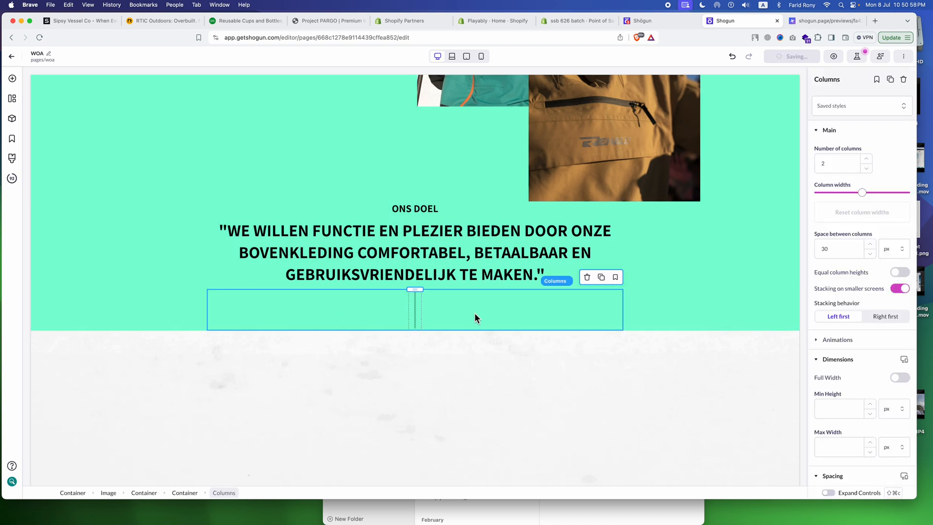
pyautogui.click(12, 79)
pyautogui.moveTo(73, 147); pyautogui.dragTo(265, 302)
pyautogui.scroll(-1, 331, 332)
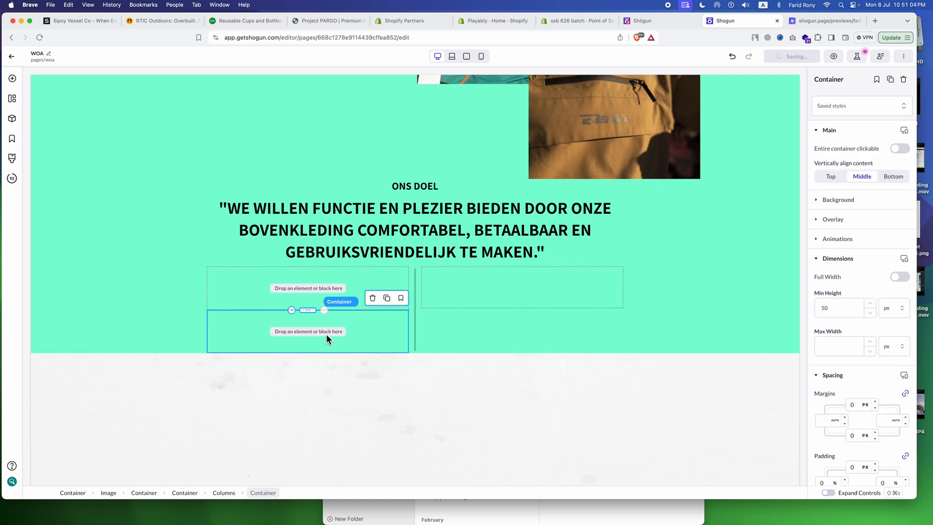
pyautogui.moveTo(305, 310); pyautogui.dragTo(510, 296)
# - Set the space between the two columns below the quote to 10 px
pyautogui.click(418, 305)
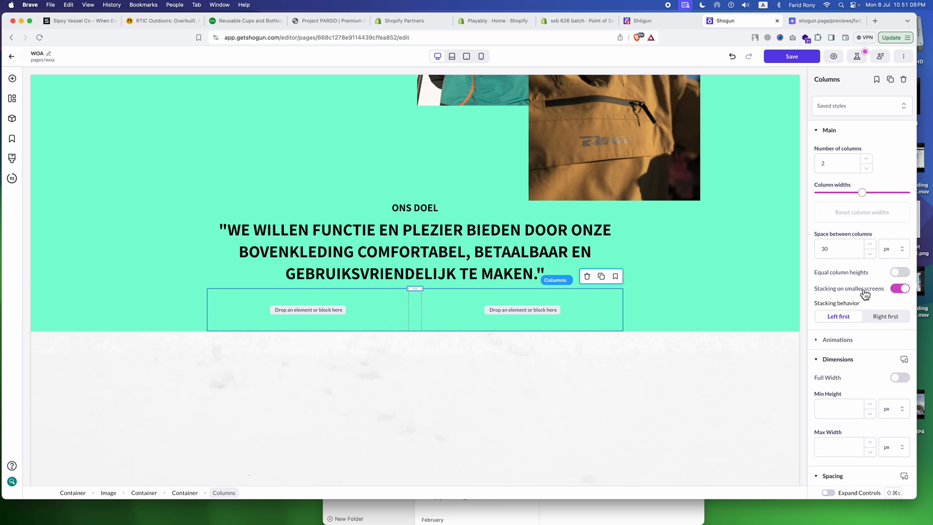
pyautogui.click(825, 248)
pyautogui.press('BackSpace')
pyautogui.write('1')
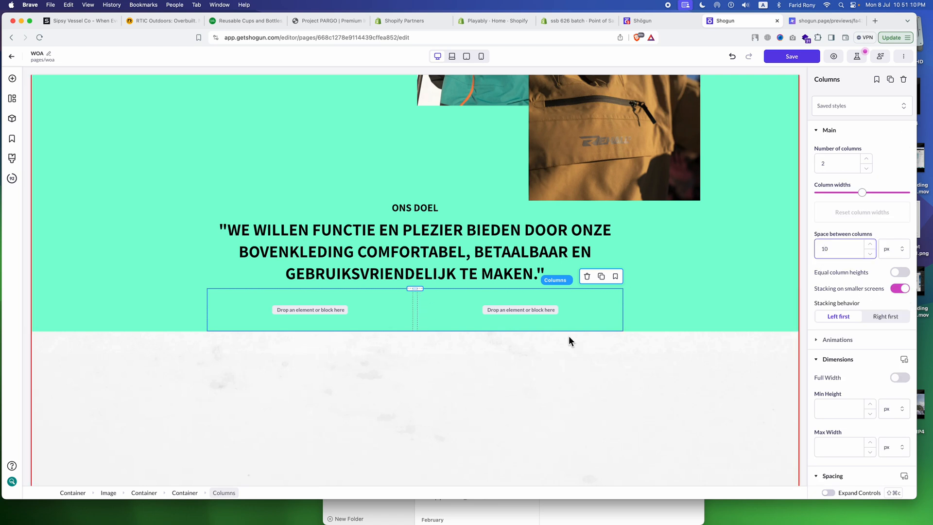
# - Duplicate the ONS VERHAAL paragraph and place one copy in each of the two column containers below the quote
pyautogui.scroll(5, 366, 201)
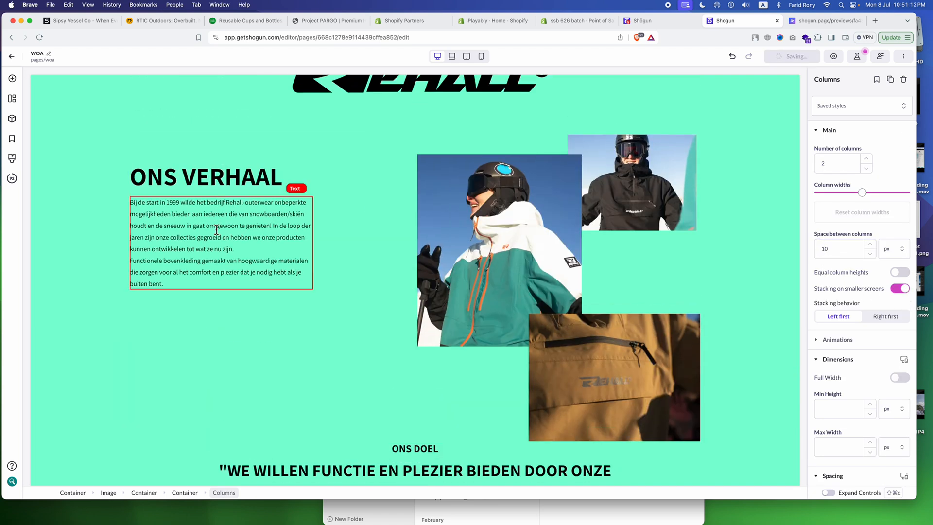
pyautogui.click(218, 235)
pyautogui.click(290, 184)
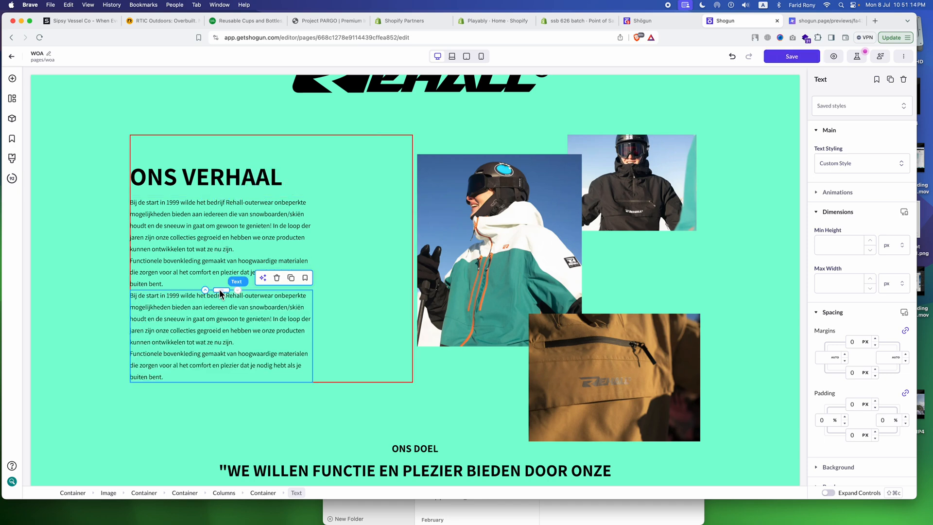
pyautogui.moveTo(220, 294); pyautogui.dragTo(325, 272)
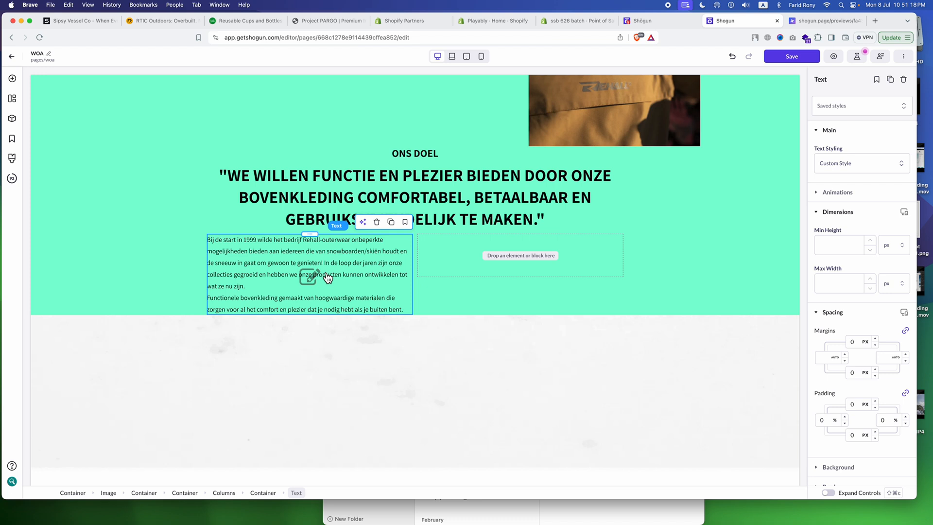
pyautogui.click(391, 222)
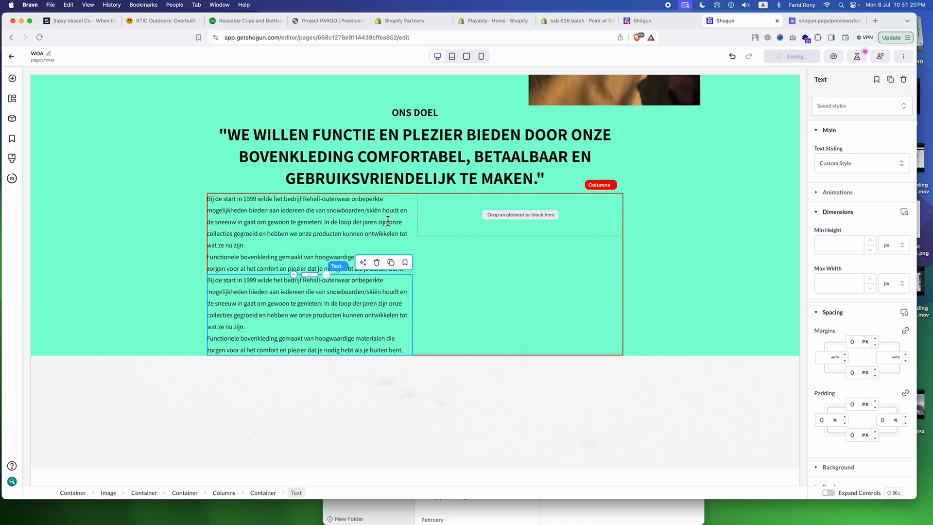
pyautogui.moveTo(311, 279); pyautogui.dragTo(533, 241)
# - In Figma, copy the paragraph starting "Onze Re-tech dry outer shell stoffen" below the ONS DOEL quote
pyautogui.press('super+Tab')
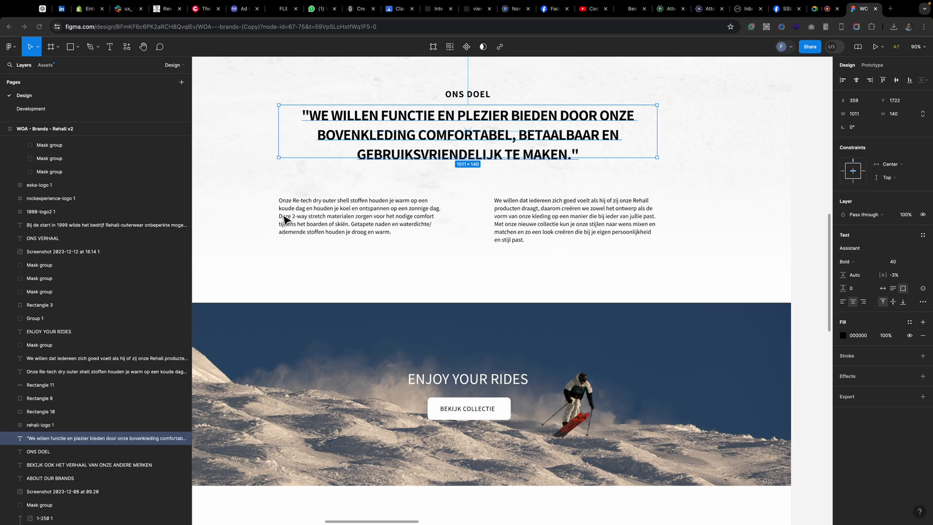
pyautogui.doubleClick(335, 218)
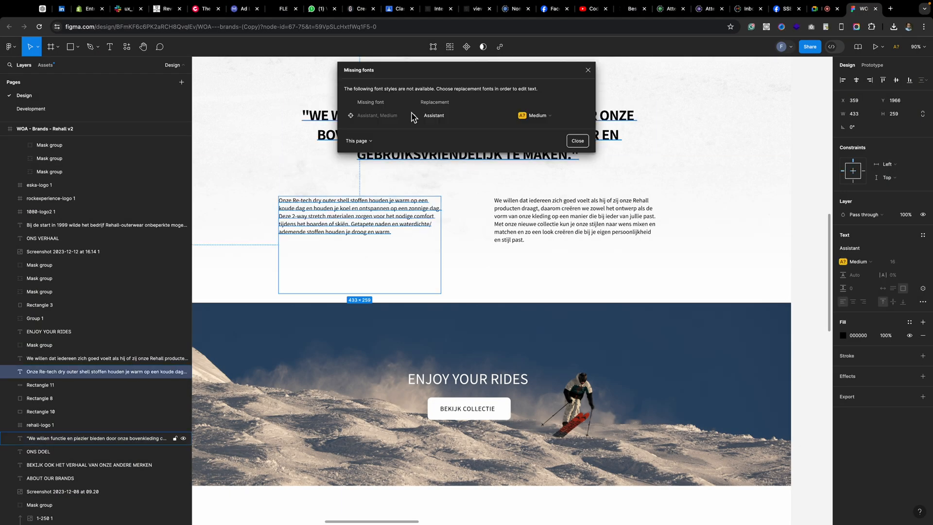
pyautogui.hscroll(1, 251, 307)
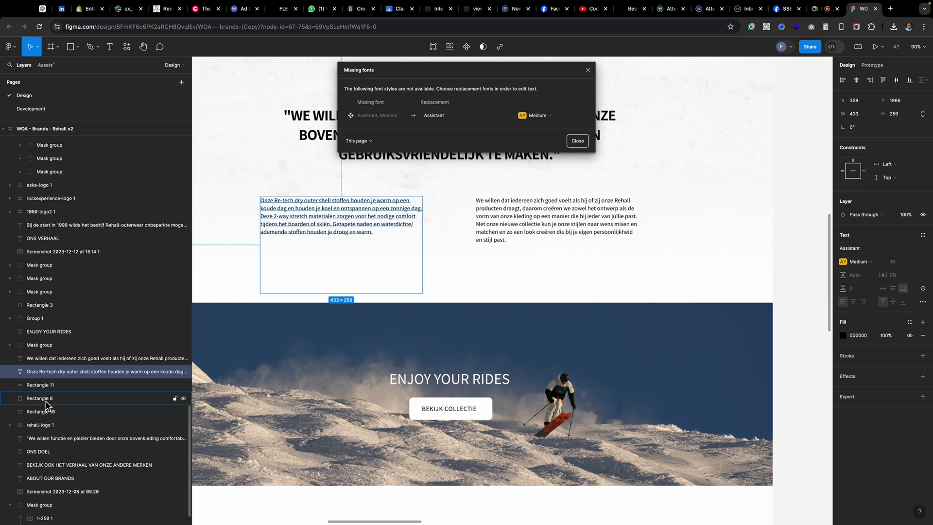
pyautogui.rightClick(73, 372)
pyautogui.click(85, 263)
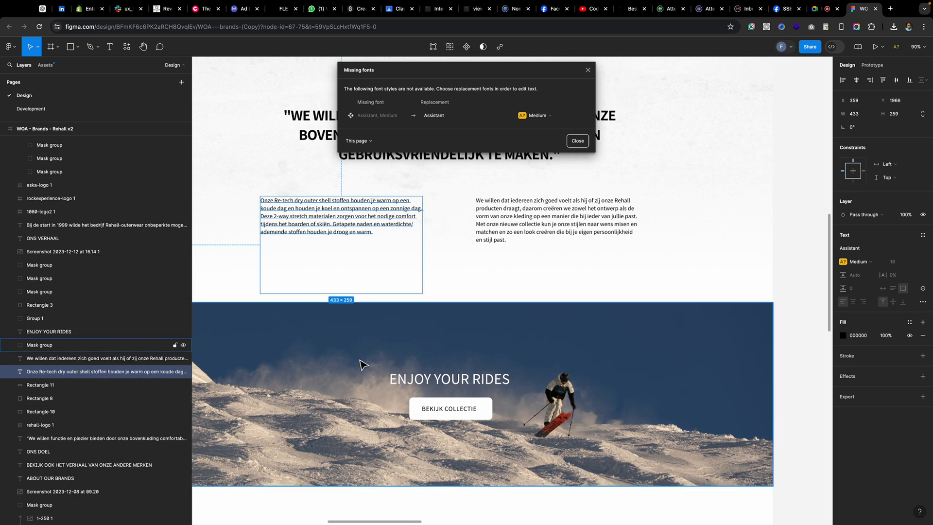
# - In Shogun, replace the left column's paragraph with the copied "Onze Re-tech" text and remove the empty line above it
pyautogui.press('super+Tab')
pyautogui.click(321, 272)
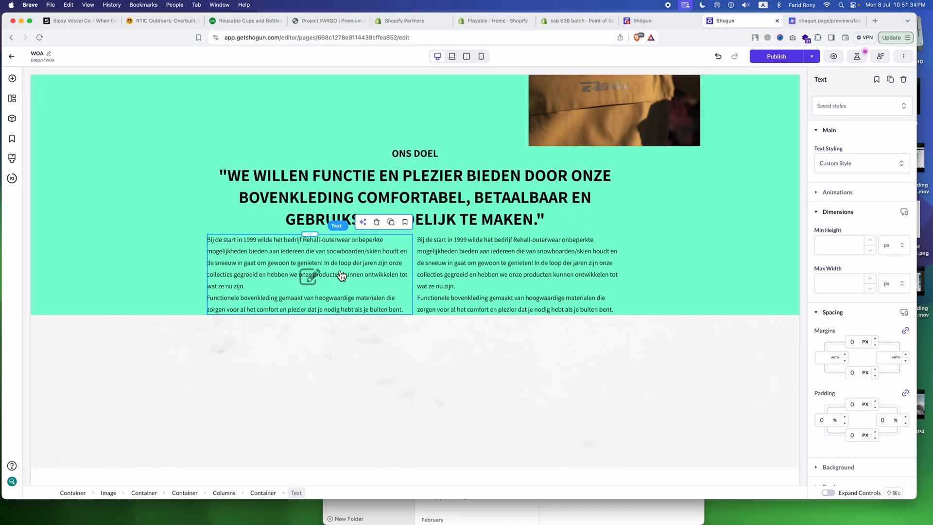
pyautogui.click(342, 268)
pyautogui.press('super+a')
pyautogui.write('Onze Re-tech dry outer shell stoffen houden je warm op een koude dag en houden je koel en ontspannen op een zonnige dag. Deze 2-way stretch materialen zorgen voor het nodige comfort tijdens het boarden of skiën. Getapete naden en waterdichte/ademende stoffen houden je droog en warm.')
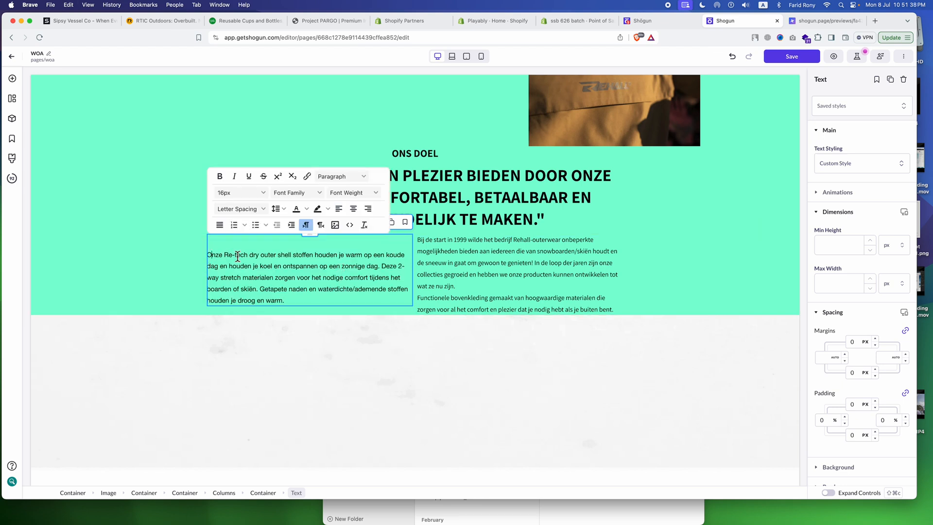
pyautogui.press('BackSpace')
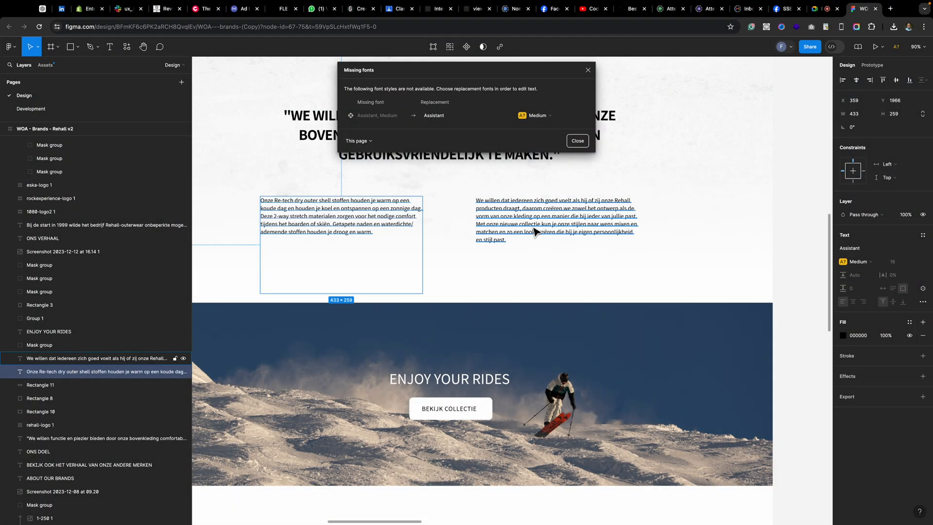
# - Replace the right column's paragraph in Shogun with Figma's "We willen dat iedereen zich goed voelt" text, without the empty line above it
pyautogui.click(542, 234)
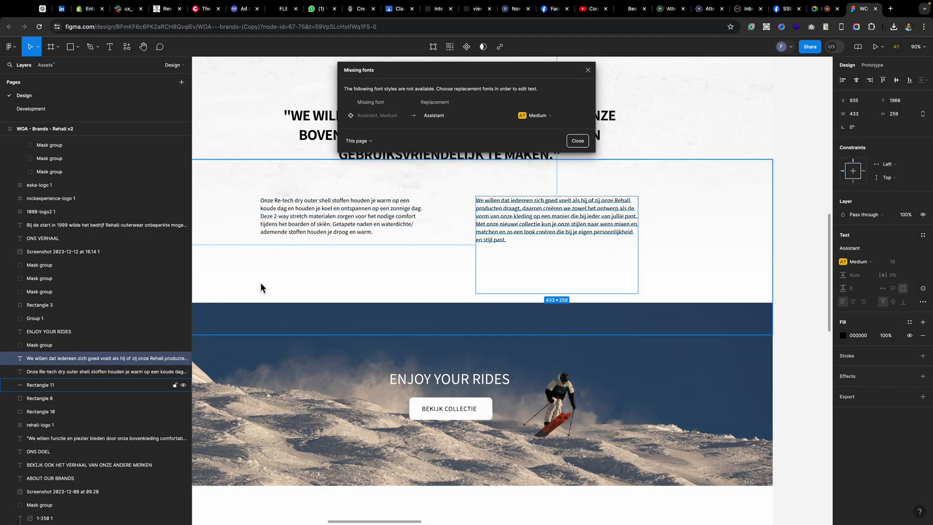
pyautogui.rightClick(55, 359)
pyautogui.click(86, 267)
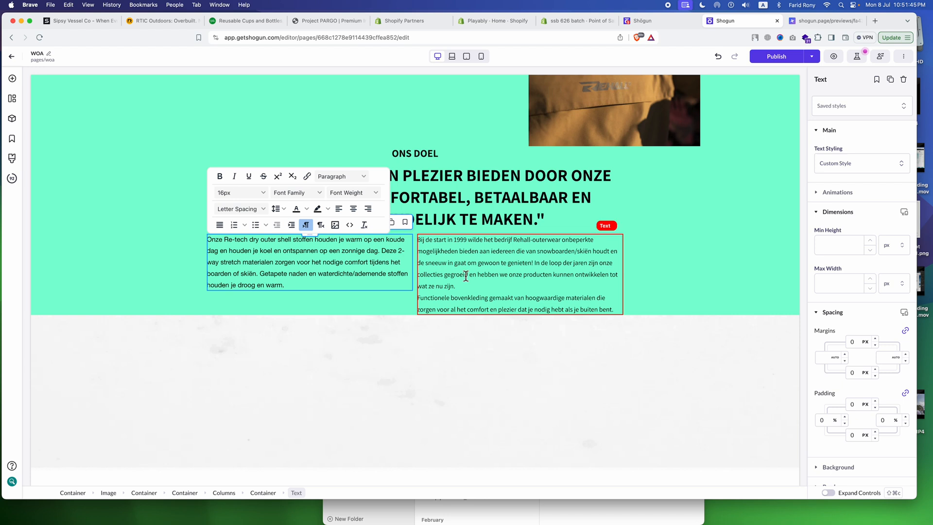
pyautogui.click(466, 280)
pyautogui.click(467, 280)
pyautogui.press('super+a')
pyautogui.press('super+v')
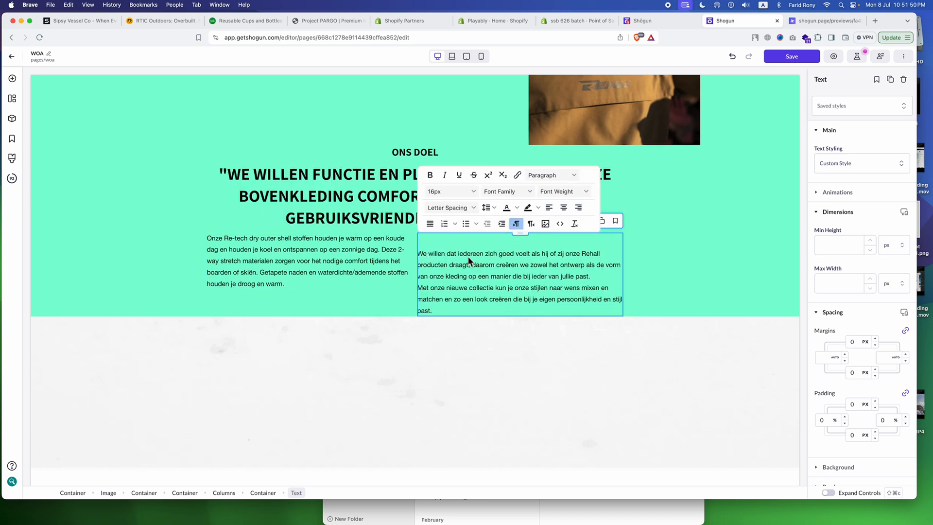
pyautogui.press('BackSpace')
# - Try to change the font family of the whole right column paragraph to Assistant
pyautogui.press('super+a')
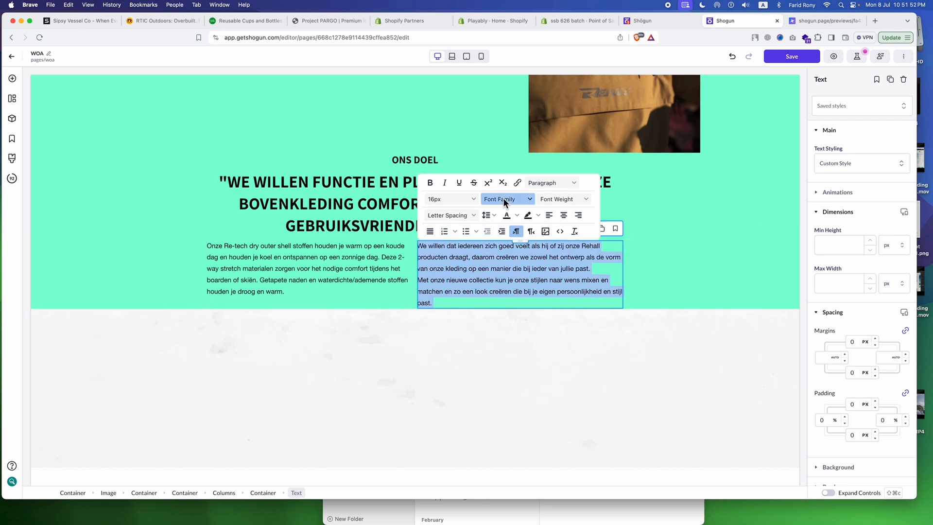
pyautogui.click(496, 200)
pyautogui.write('ass')
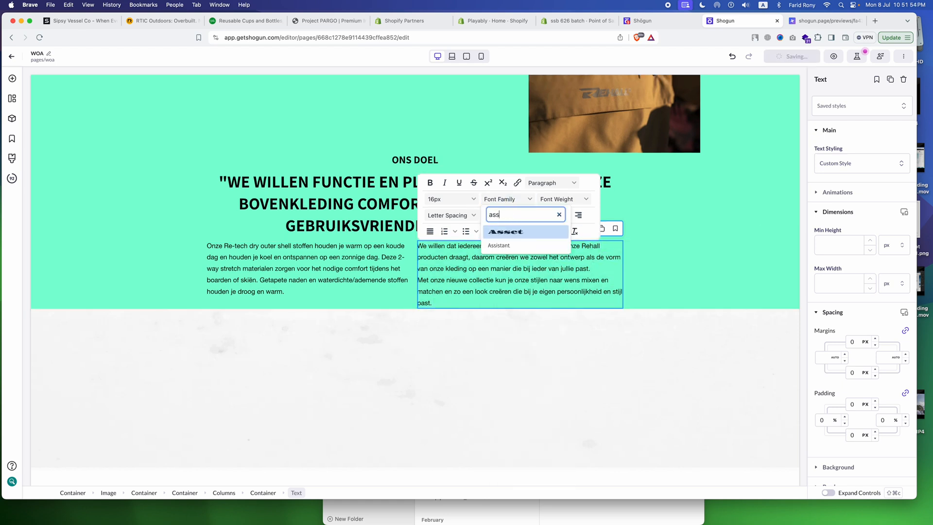
pyautogui.click(504, 242)
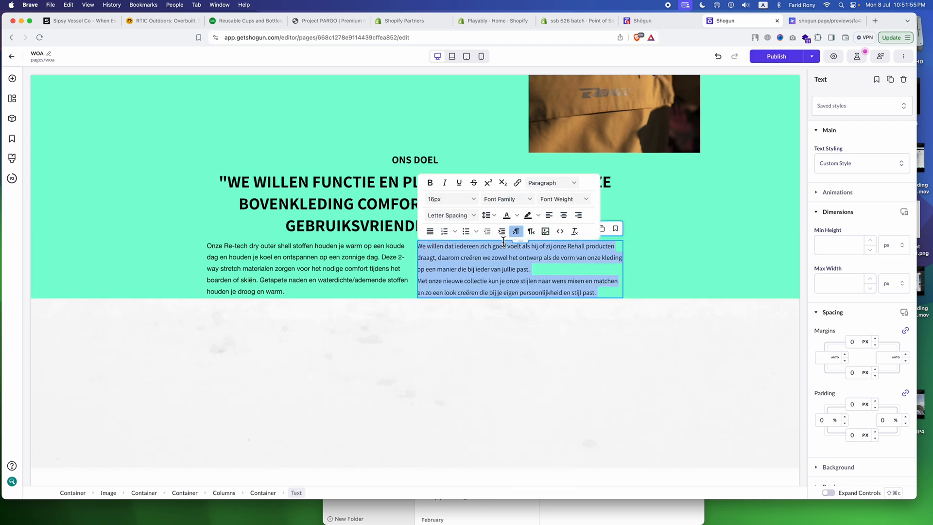
pyautogui.click(559, 198)
pyautogui.click(559, 199)
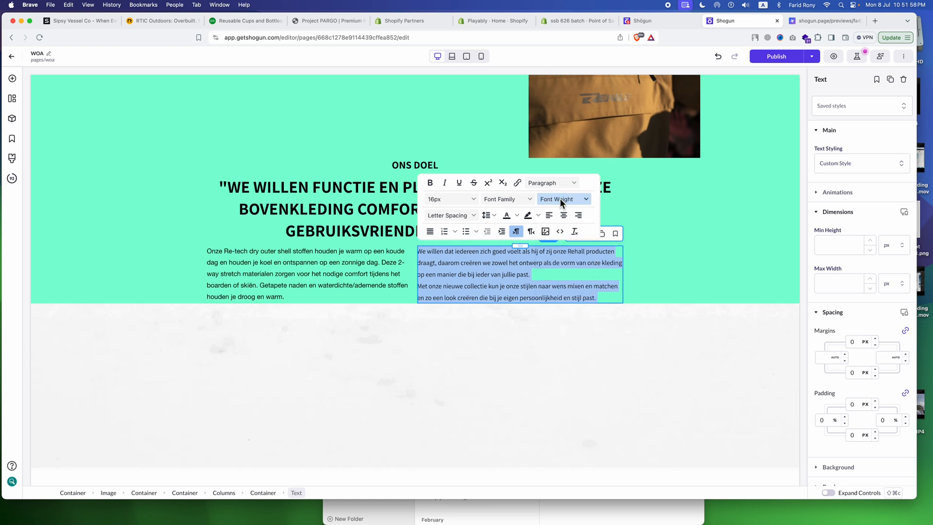
# - Set the font family of the left column's "Onze Re-tech" paragraph to Assistant
pyautogui.click(271, 275)
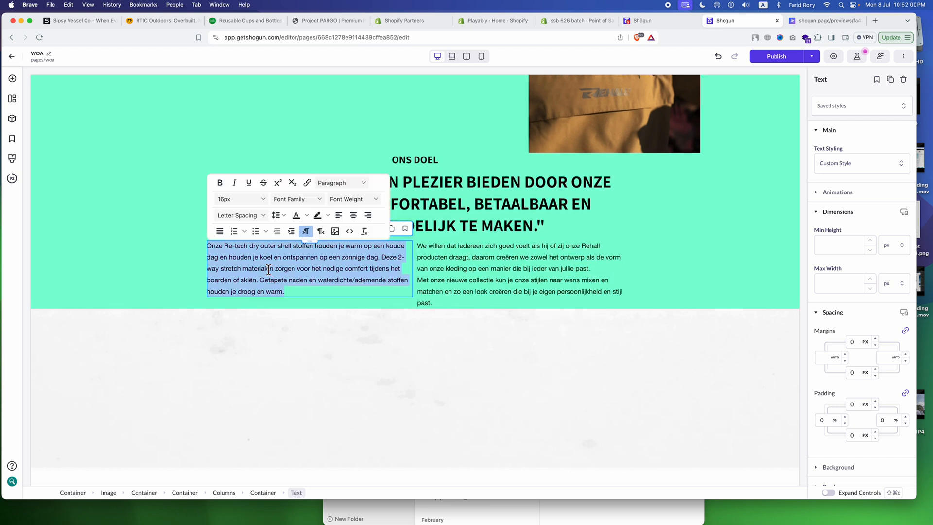
pyautogui.click(293, 199)
pyautogui.write('ass')
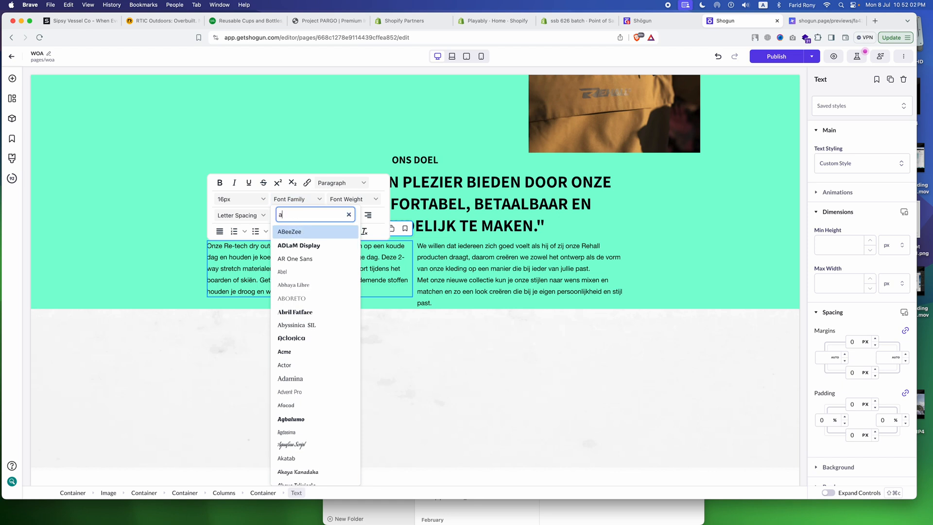
pyautogui.click(300, 243)
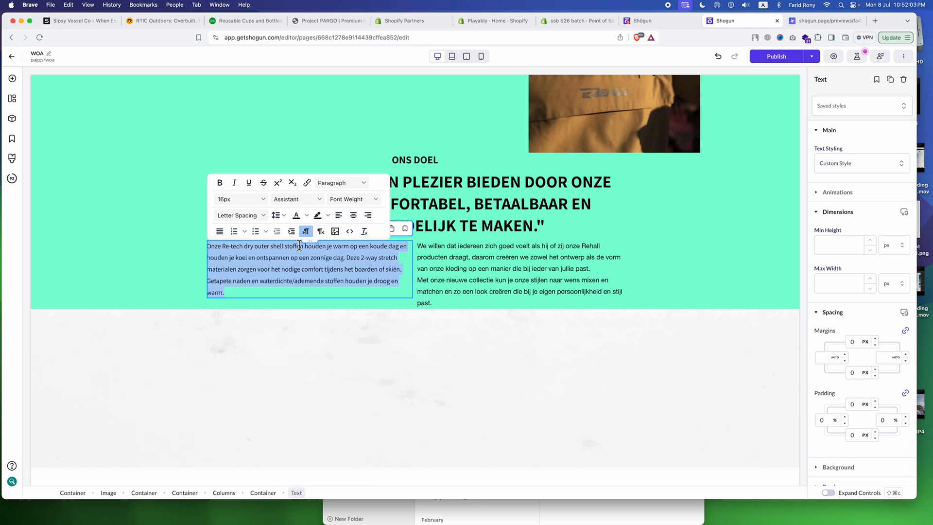
pyautogui.click(742, 264)
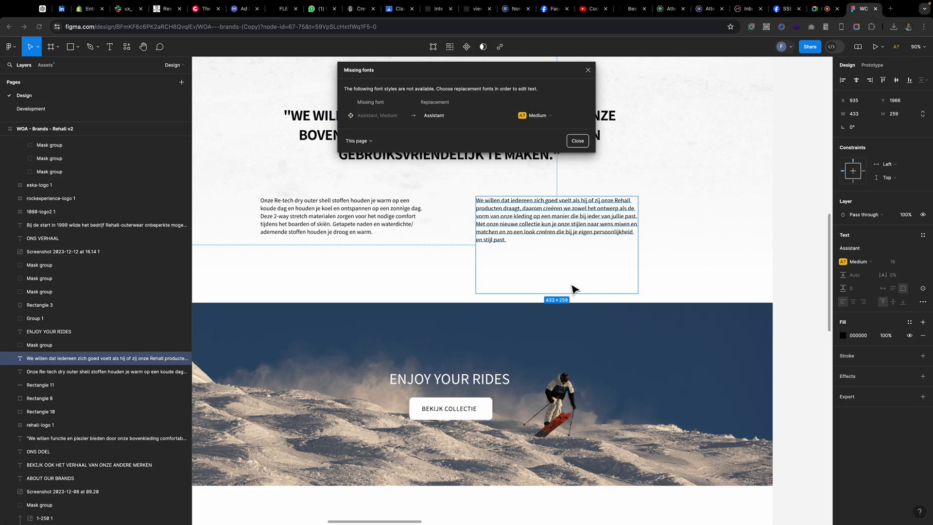
# - Check the paragraph width in Figma and set the max width of both column paragraphs in Shogun to 433 px
pyautogui.click(374, 223)
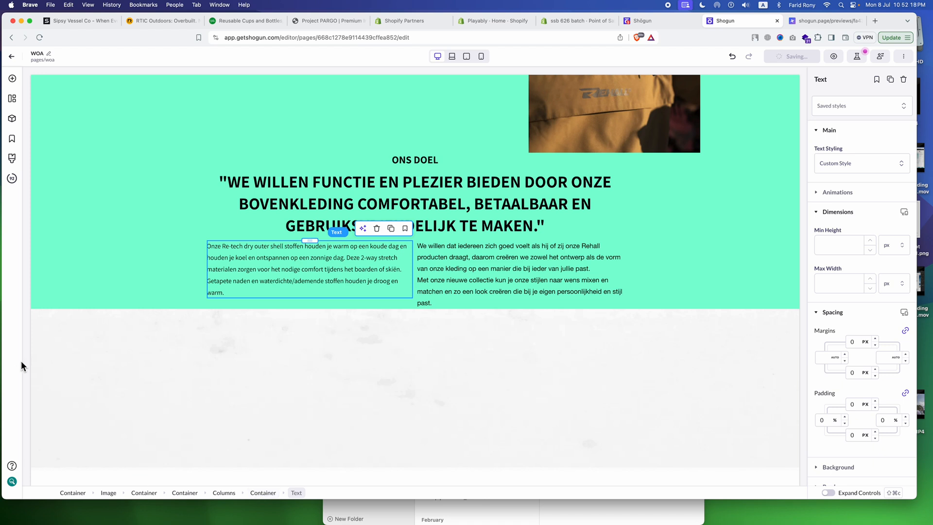
pyautogui.click(831, 286)
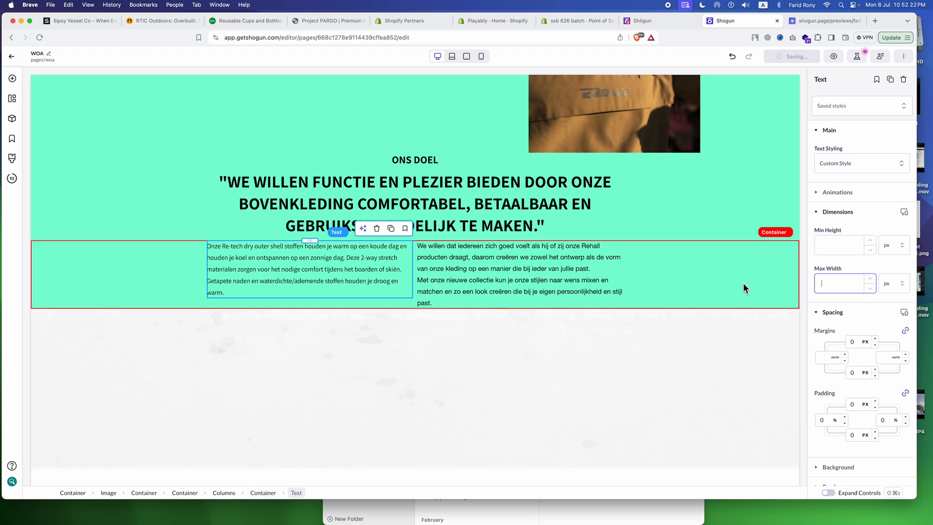
pyautogui.write('433')
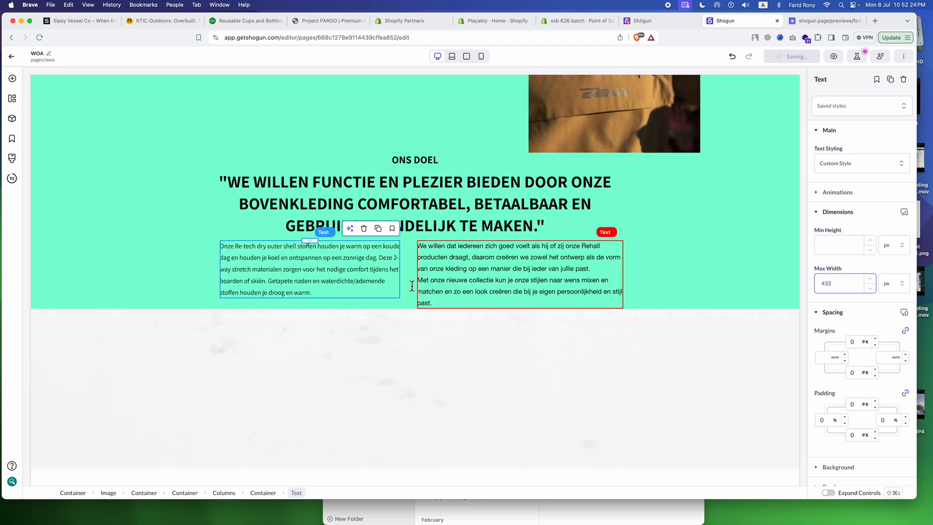
pyautogui.press('super+a')
pyautogui.press('super+c')
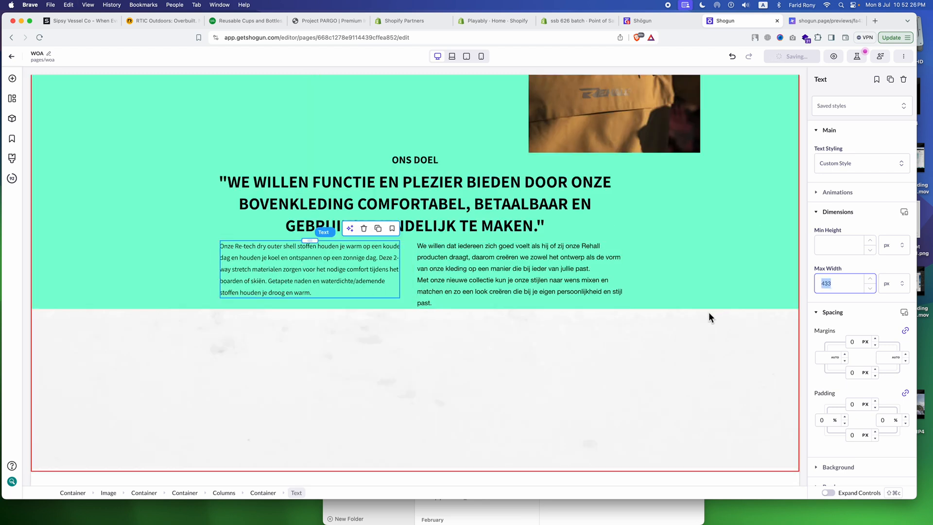
pyautogui.click(514, 276)
pyautogui.click(838, 282)
pyautogui.press('super+v')
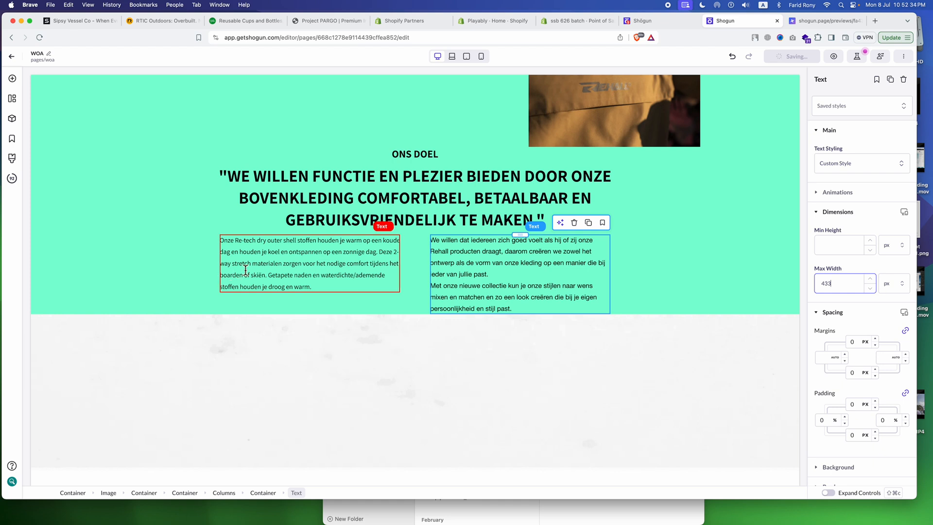
# - Align the left paragraph flush with its column's left edge using margins, and give the right paragraph an unlinked right margin of 0 px
pyautogui.click(245, 270)
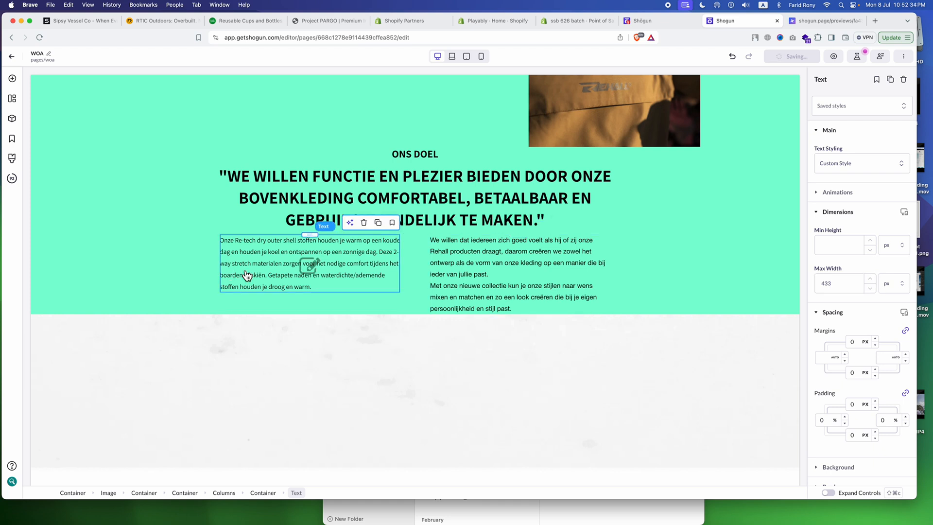
pyautogui.click(837, 358)
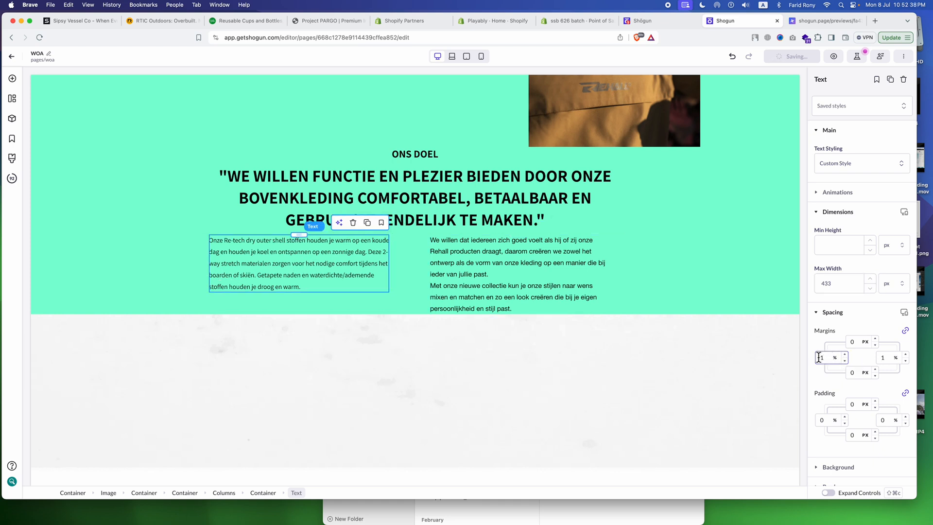
pyautogui.click(518, 258)
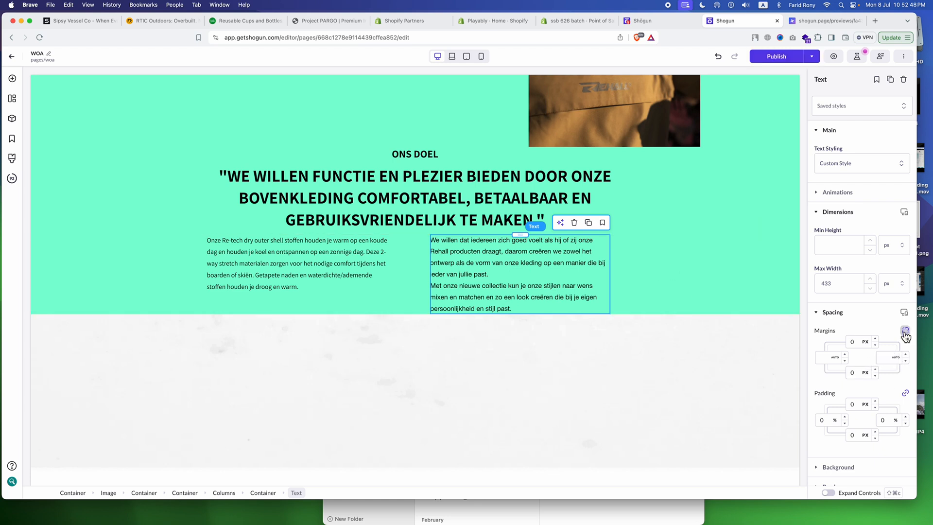
pyautogui.click(896, 359)
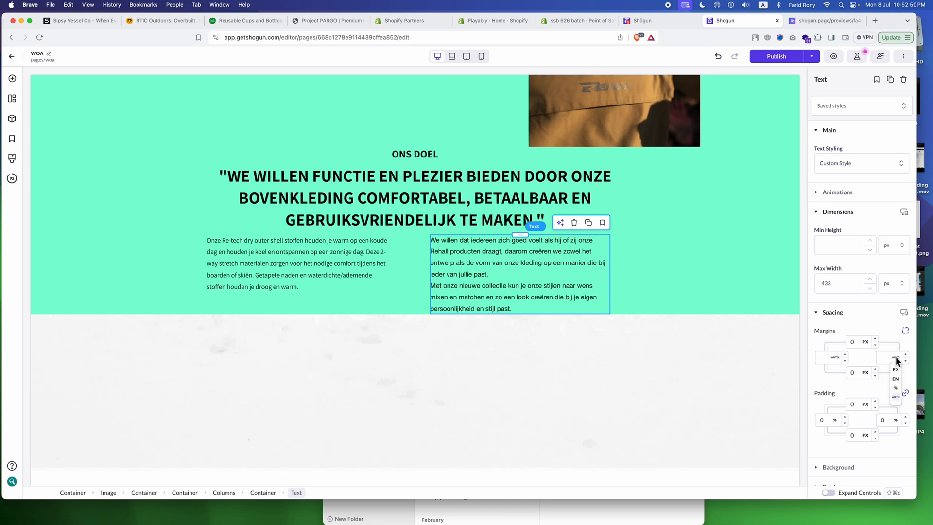
pyautogui.click(896, 371)
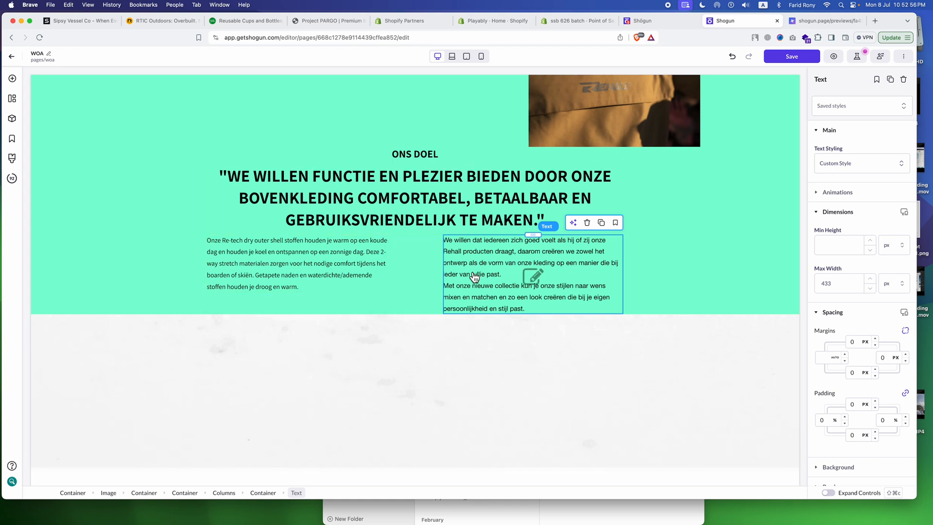
pyautogui.click(685, 267)
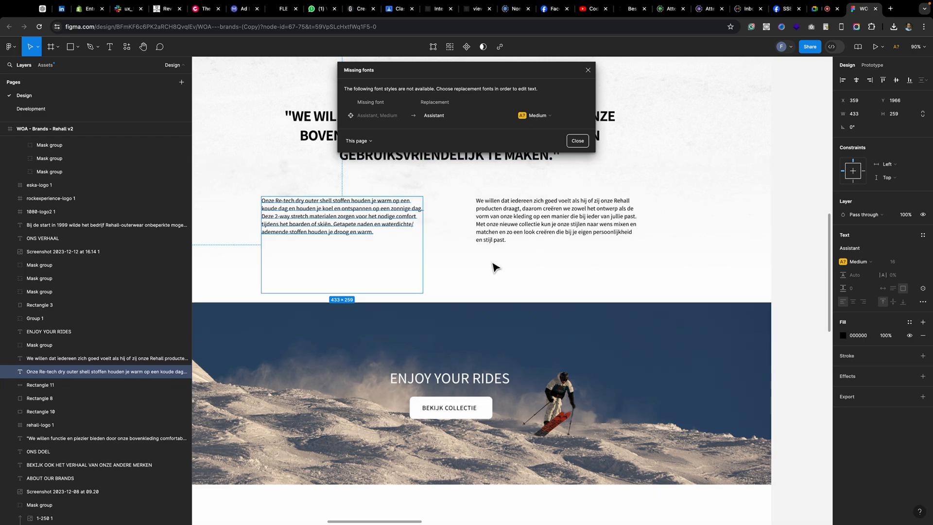
# - In Figma, measure the gap between the right text column and the ENJOY YOUR RIDES banner with a resized rectangle
pyautogui.scroll(-5, 494, 267)
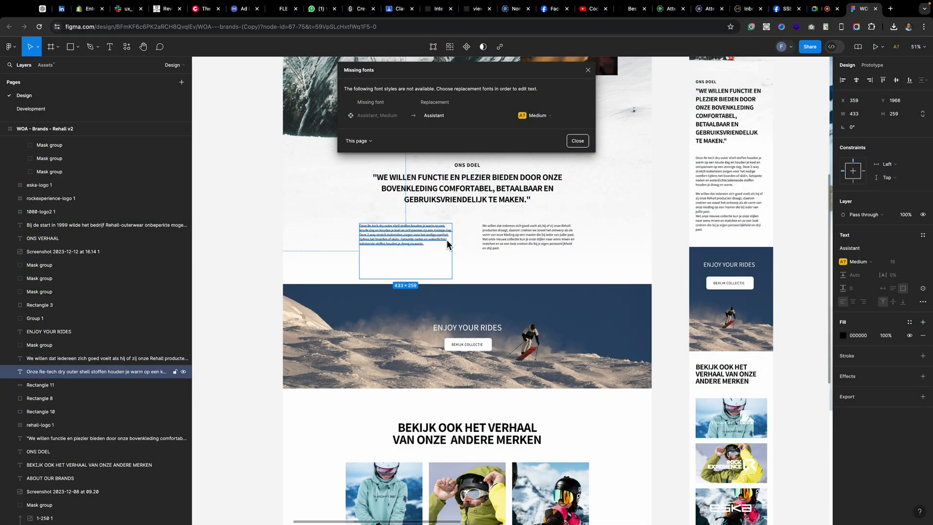
pyautogui.click(506, 238)
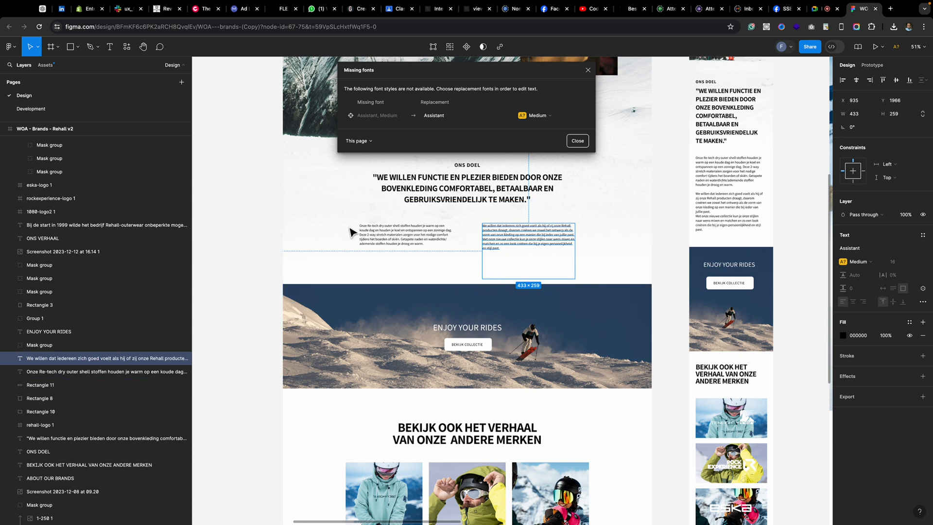
pyautogui.press('r')
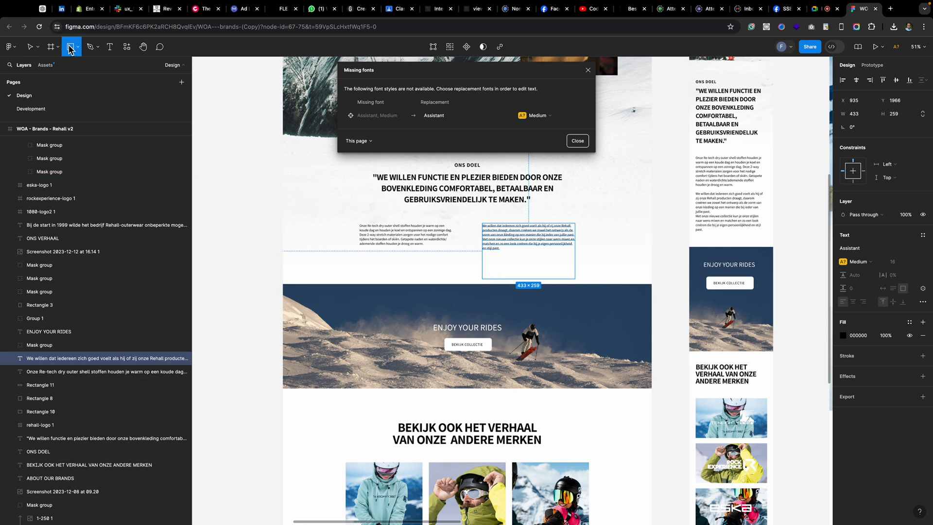
pyautogui.click(366, 244)
pyautogui.click(578, 141)
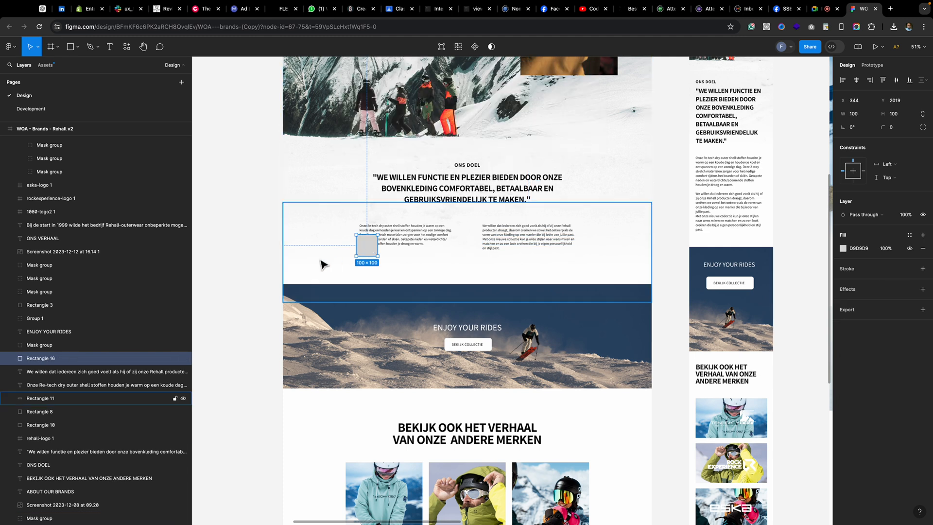
pyautogui.moveTo(367, 249); pyautogui.dragTo(381, 285)
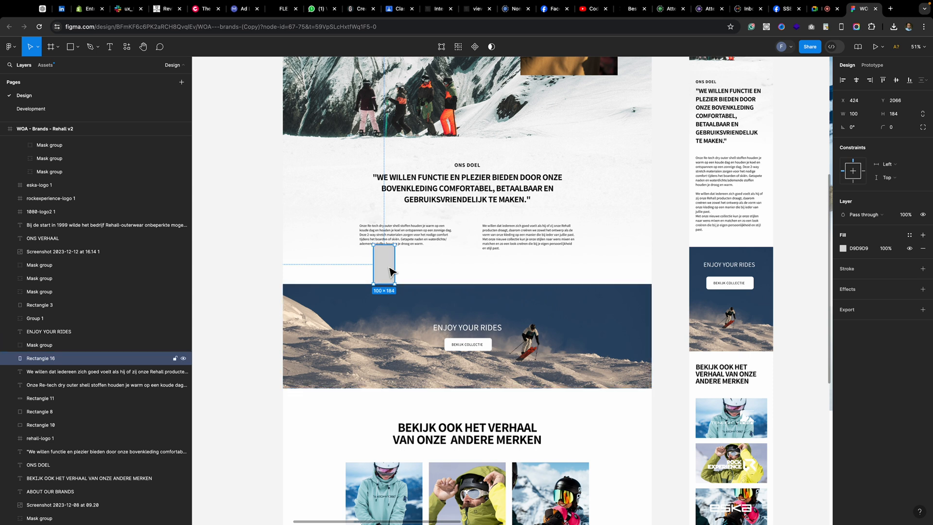
pyautogui.moveTo(384, 244); pyautogui.dragTo(383, 248)
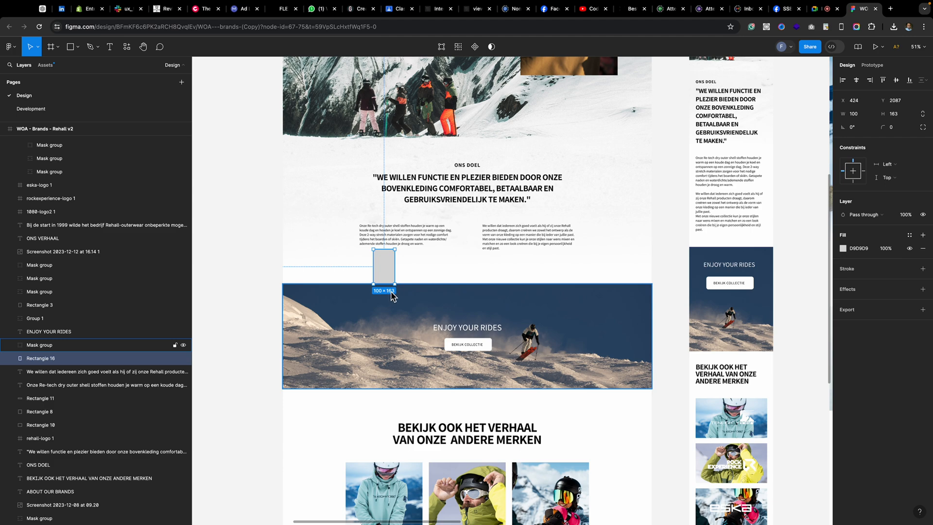
# - Delete the measuring rectangle in Figma, then in Shogun set the two-column text container's unlinked bottom padding to 150 px
pyautogui.press('Delete')
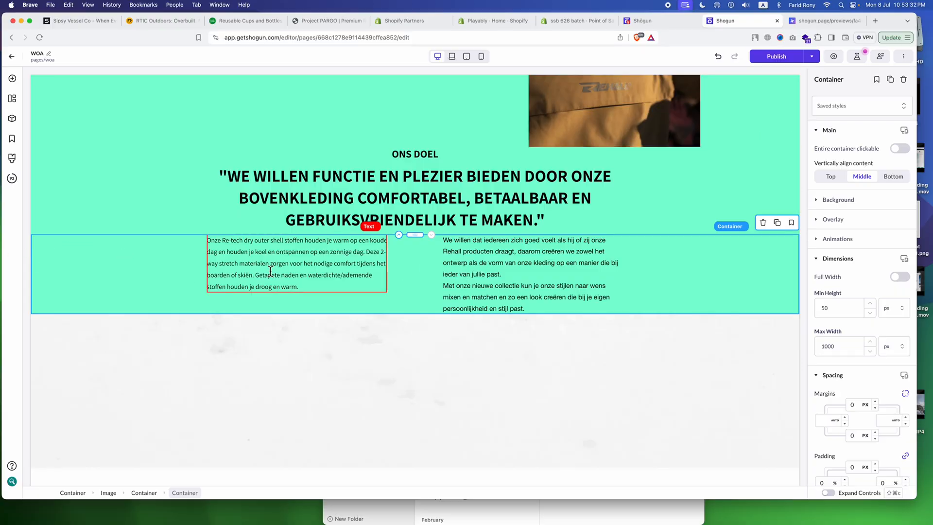
pyautogui.click(146, 493)
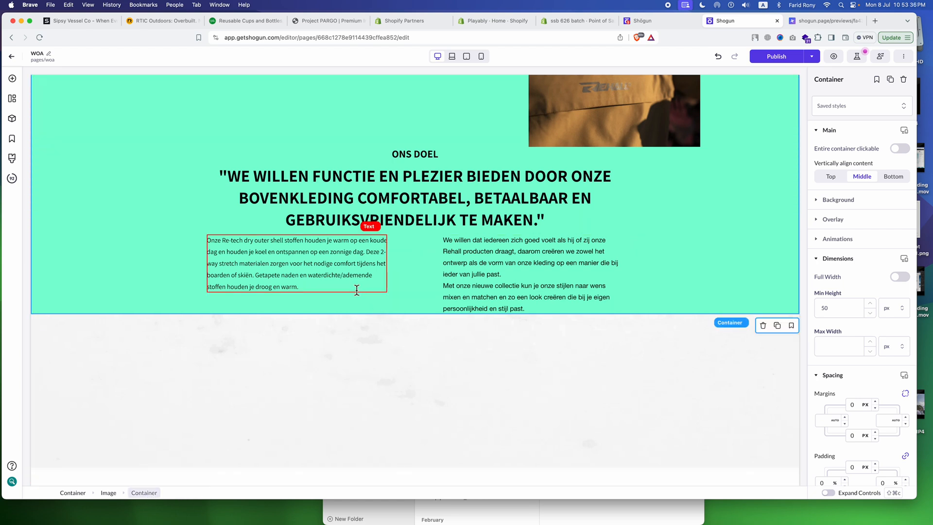
pyautogui.click(196, 278)
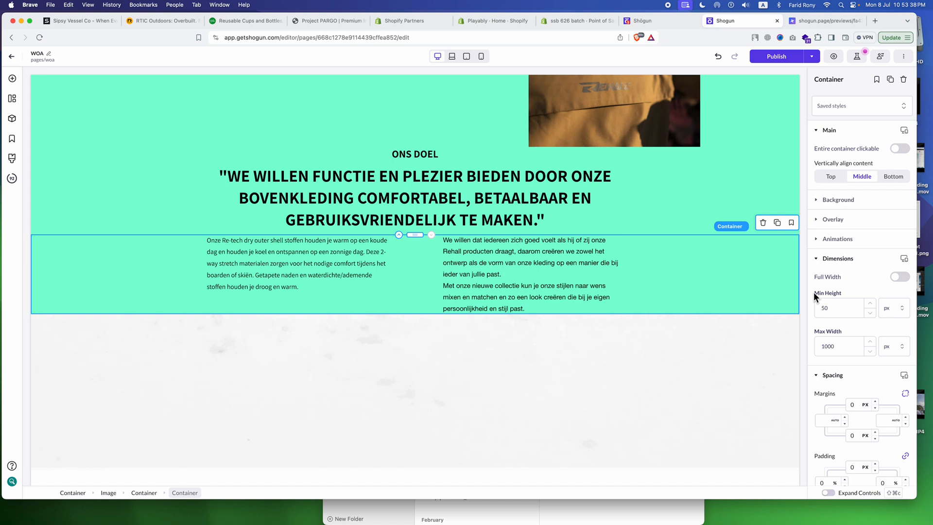
pyautogui.scroll(-4, 837, 330)
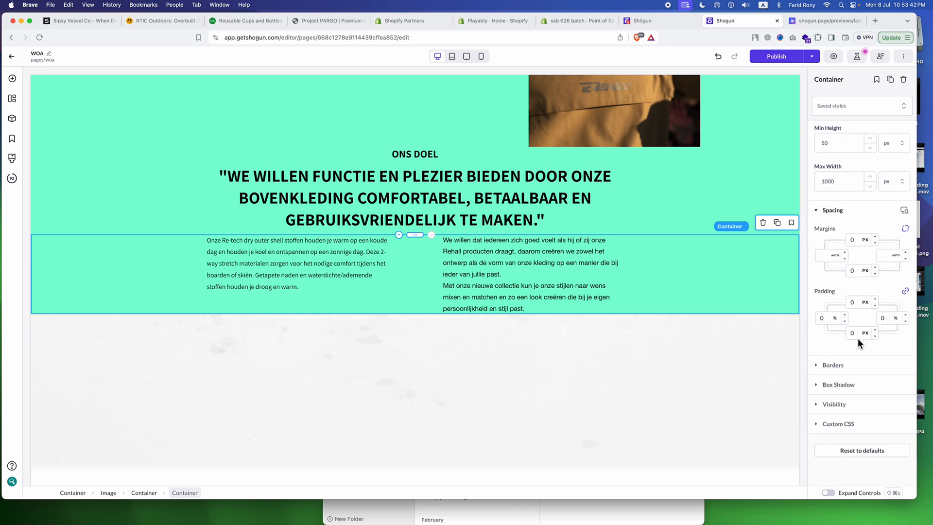
pyautogui.click(849, 333)
pyautogui.write('15')
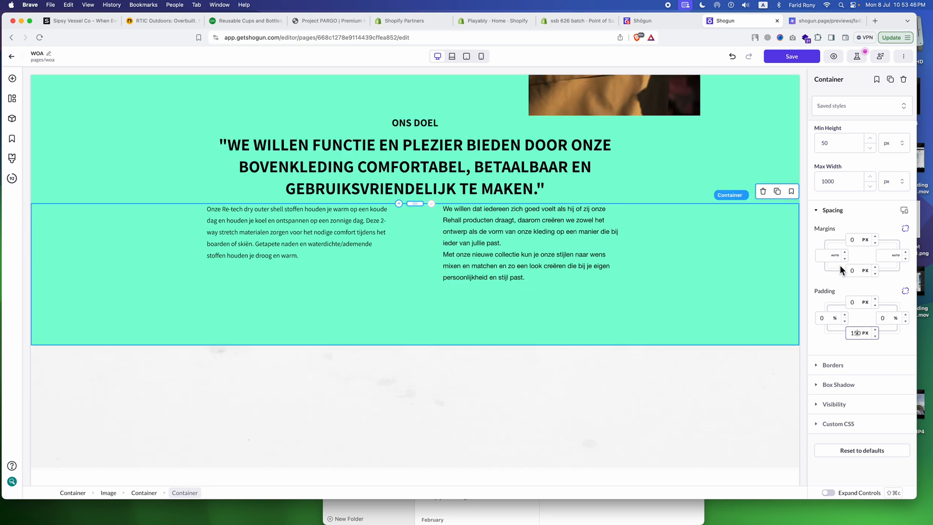
pyautogui.click(863, 222)
# - Reload the Shogun page preview with the developer tools closed and check the layout down to the spacing below ONS DOEL
pyautogui.scroll(10, 518, 227)
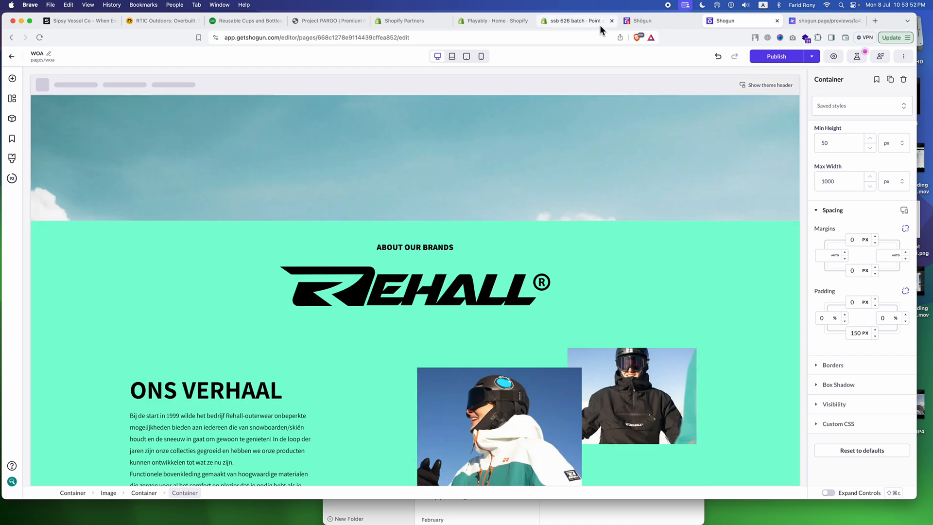
pyautogui.click(819, 21)
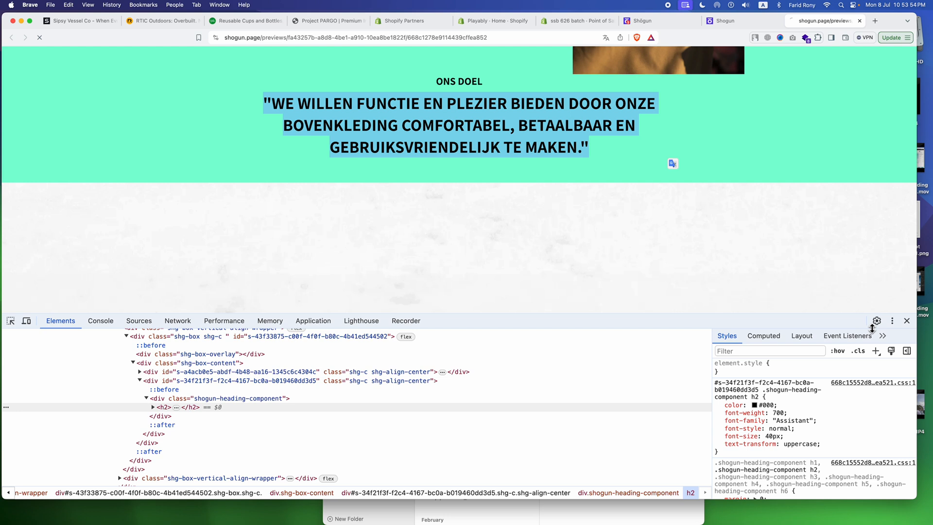
pyautogui.click(907, 321)
pyautogui.press('super+r')
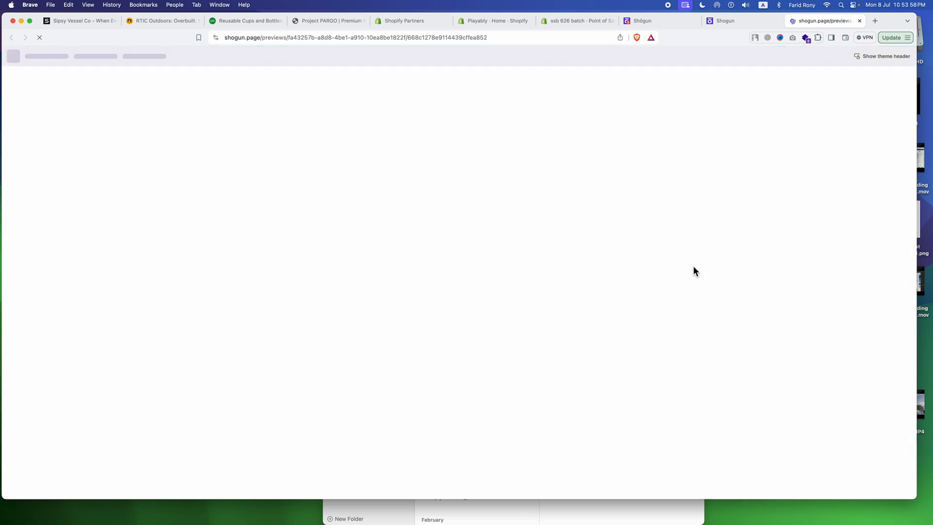
pyautogui.scroll(3, 588, 255)
pyautogui.scroll(-4, 447, 155)
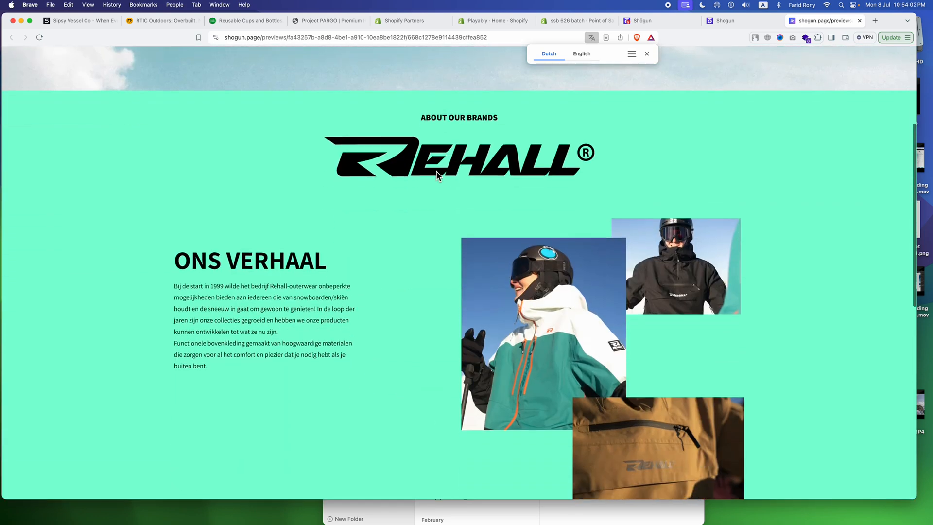
pyautogui.scroll(5, 564, 305)
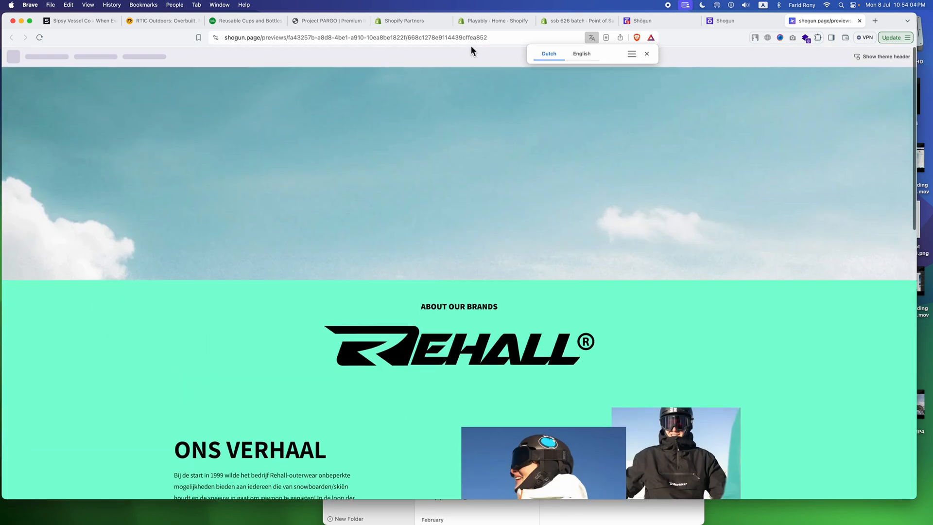
pyautogui.scroll(-10, 436, 226)
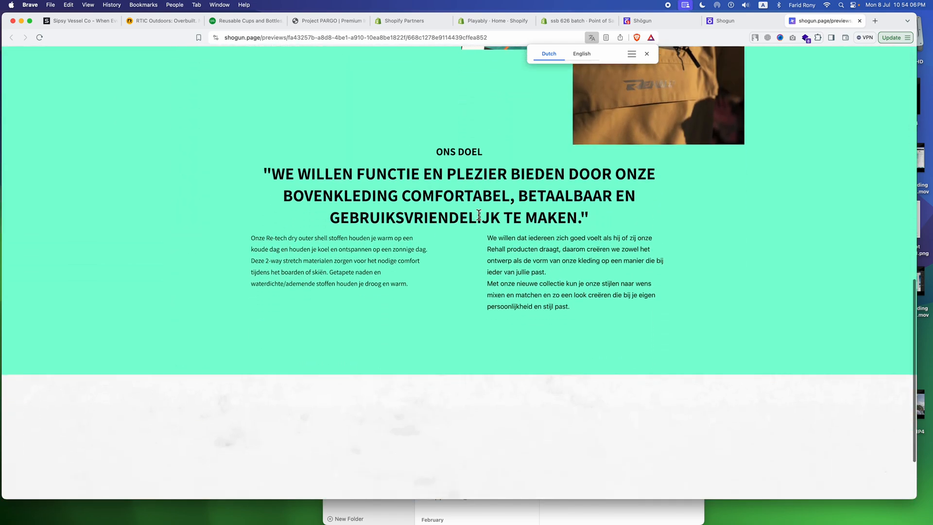
pyautogui.scroll(-2, 357, 342)
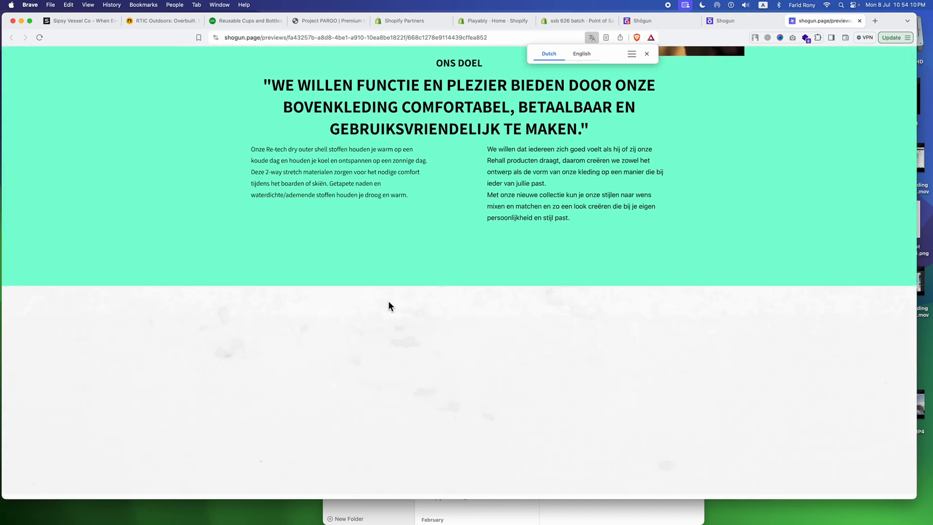
pyautogui.scroll(8, 374, 306)
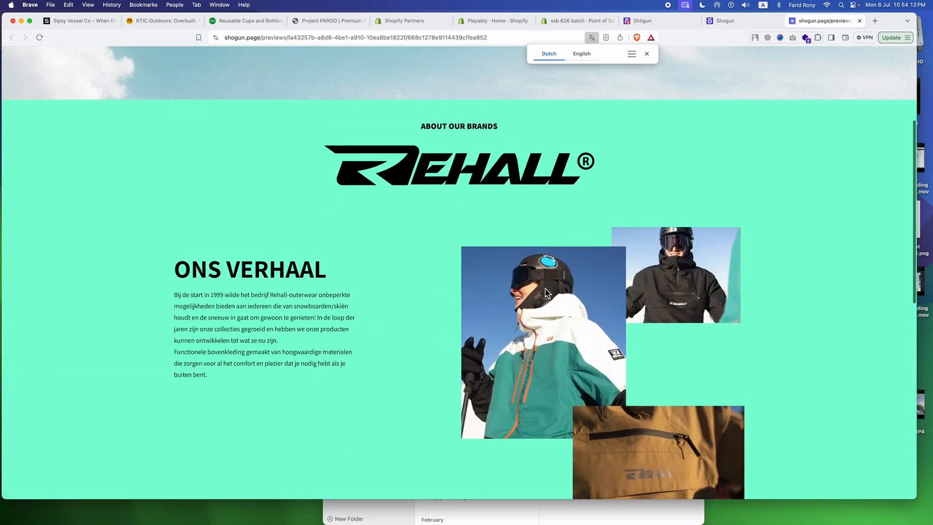
# - Inspect the green section in the preview and examine the vertical-align wrappers inside the hero container's content box
pyautogui.rightClick(222, 145)
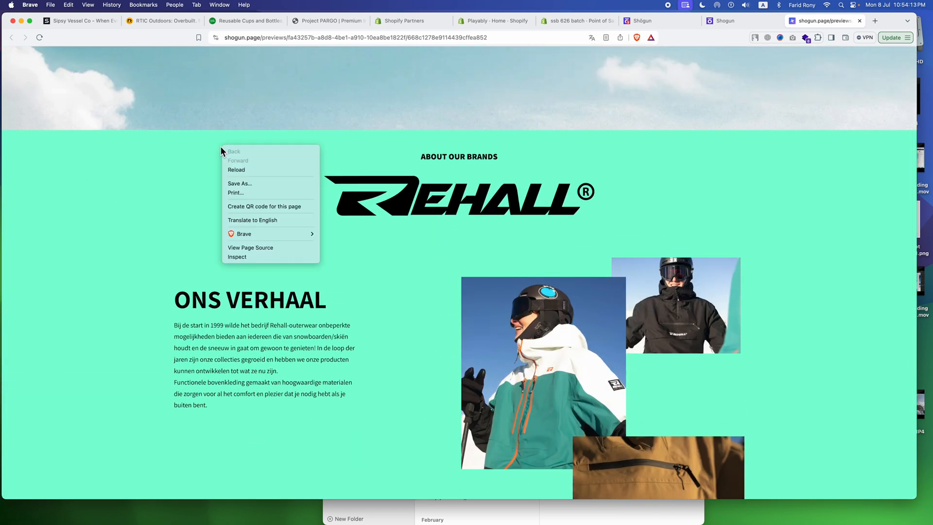
pyautogui.click(253, 256)
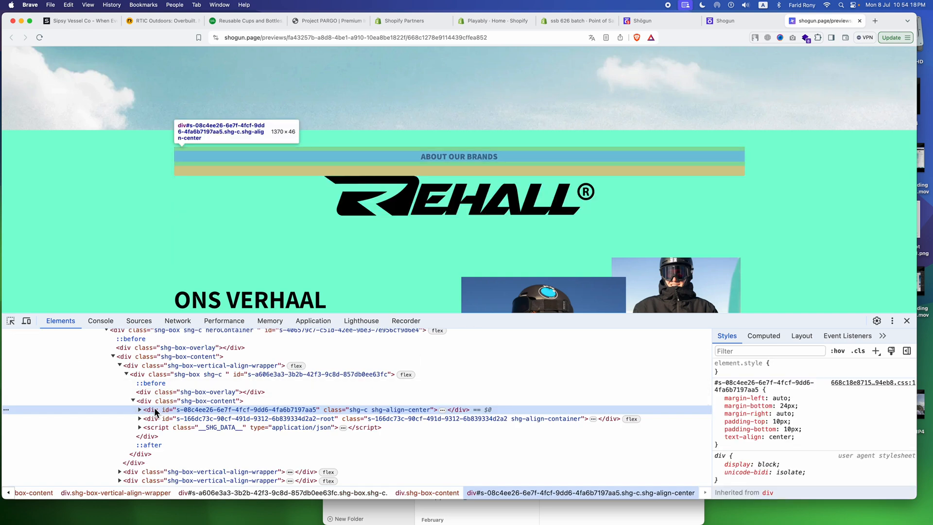
pyautogui.click(167, 416)
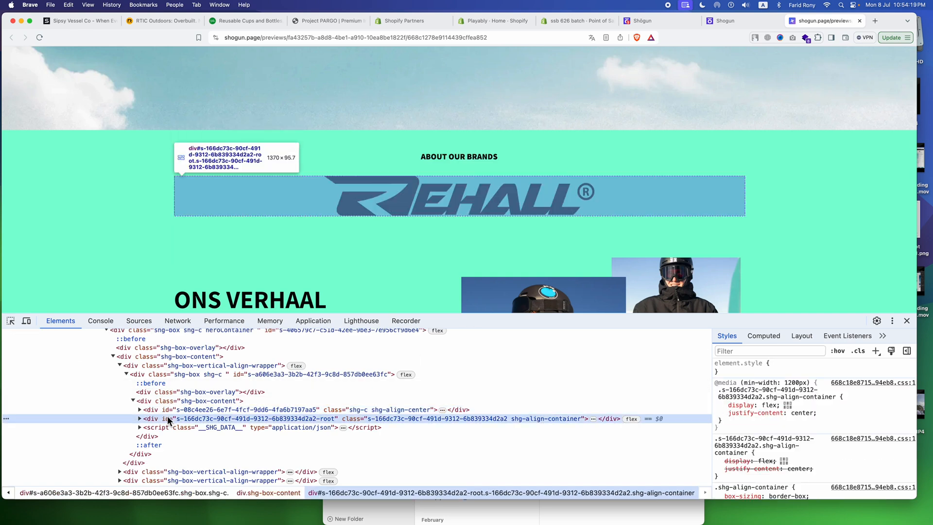
pyautogui.click(134, 400)
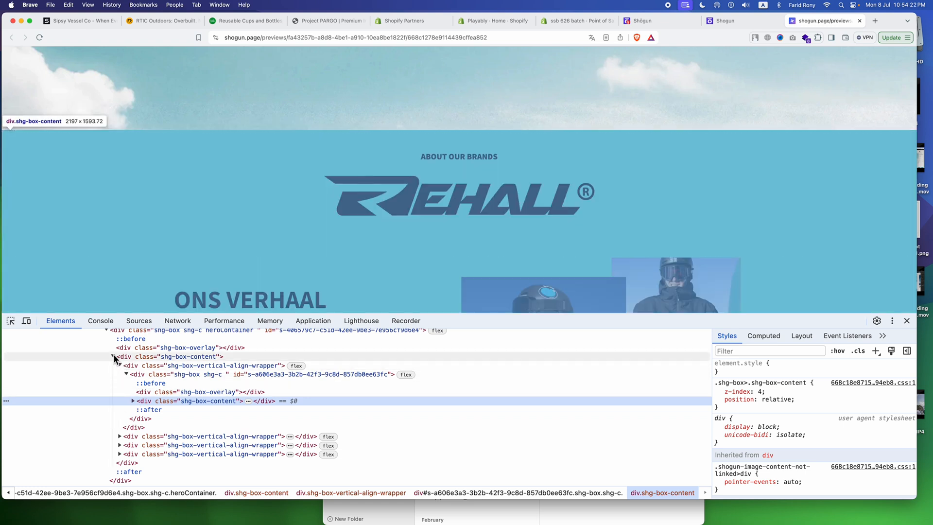
pyautogui.click(118, 362)
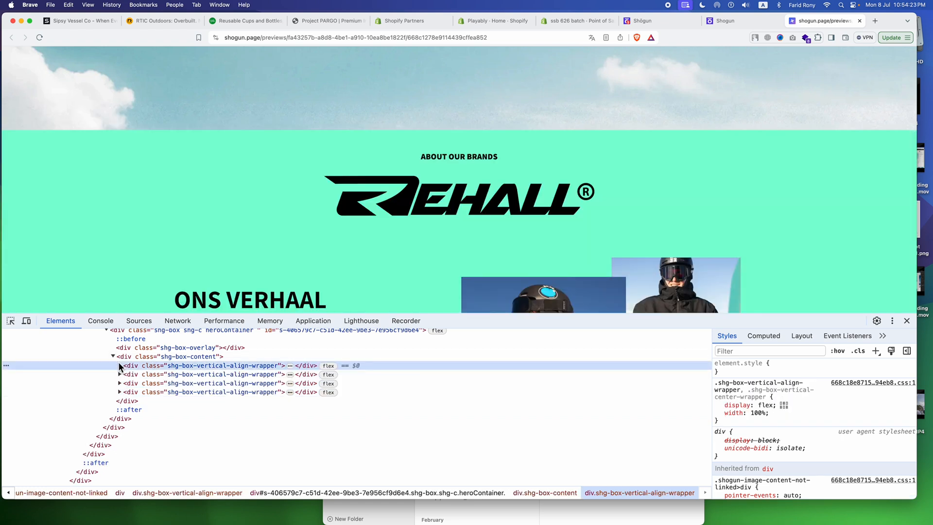
pyautogui.click(144, 372)
pyautogui.click(156, 382)
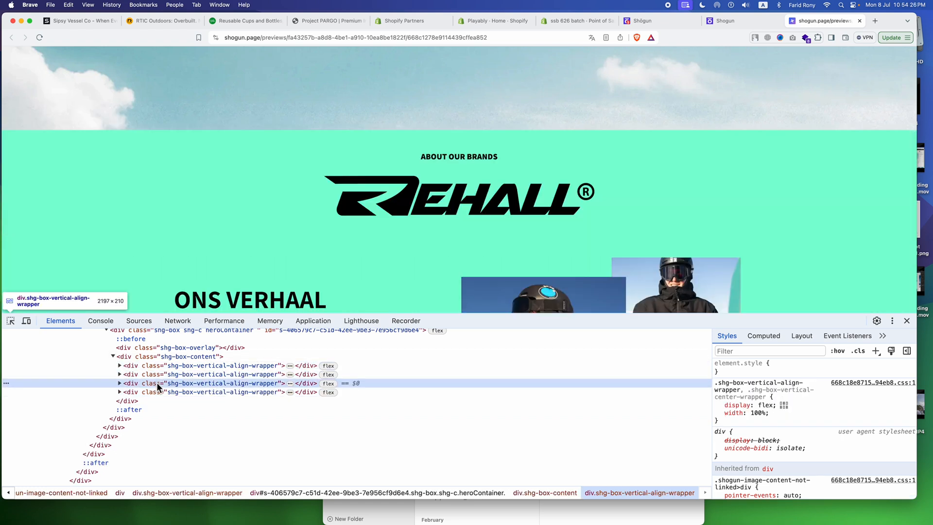
pyautogui.click(162, 390)
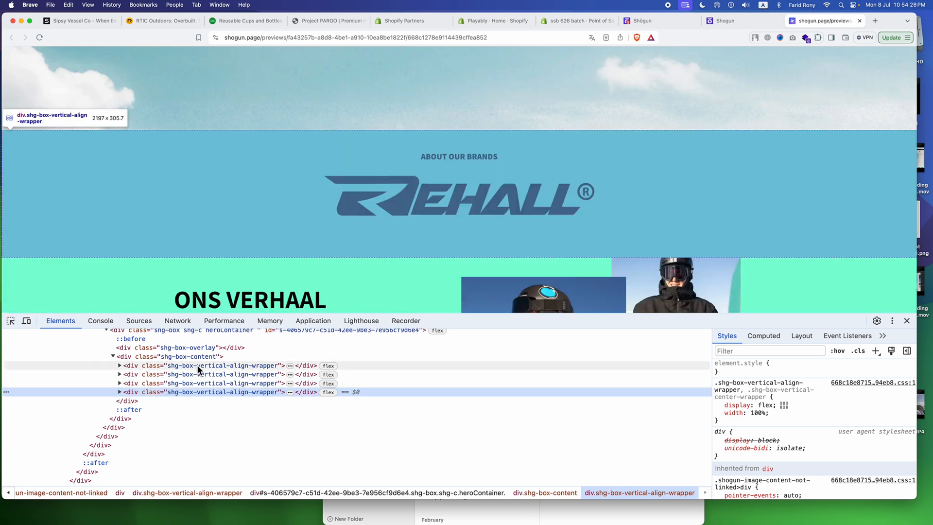
pyautogui.click(197, 365)
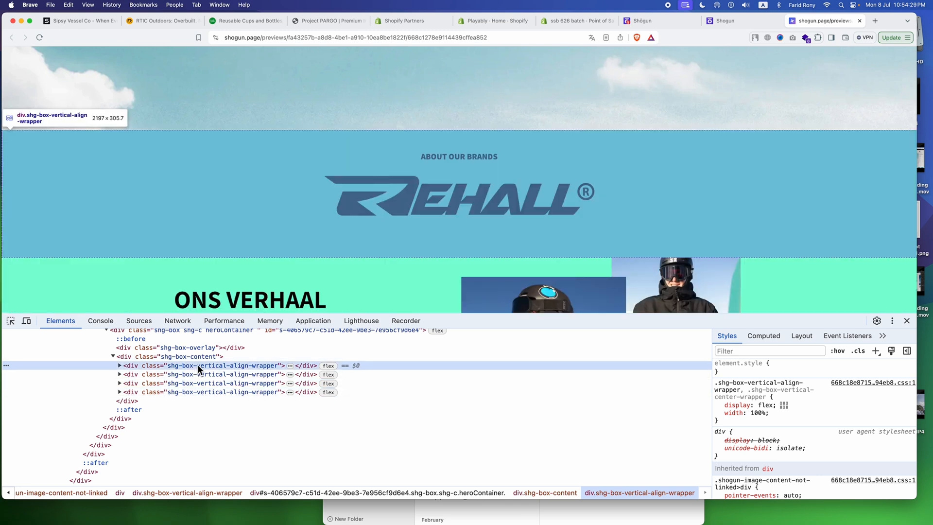
# - Add an inline display: flex style to the shg-box-content div inside heroContainer
pyautogui.click(161, 357)
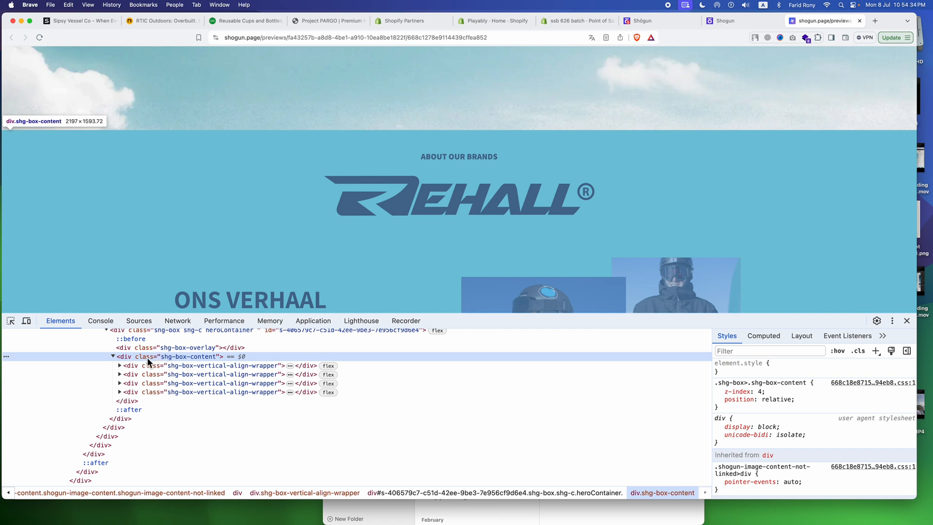
pyautogui.scroll(2, 147, 357)
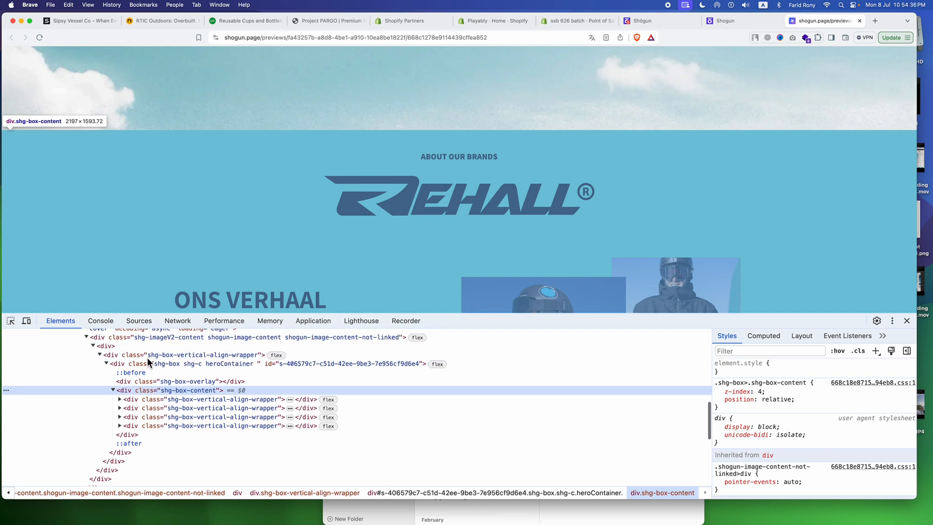
pyautogui.click(244, 364)
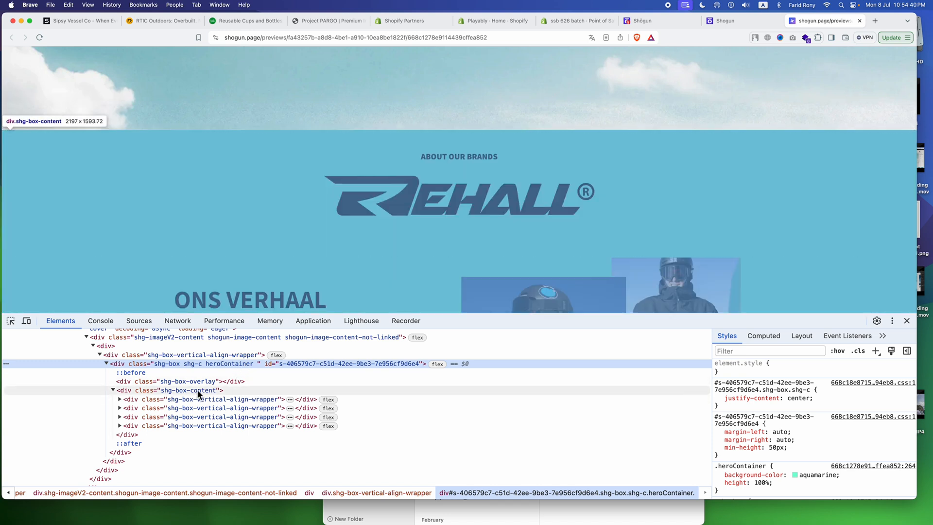
pyautogui.click(197, 389)
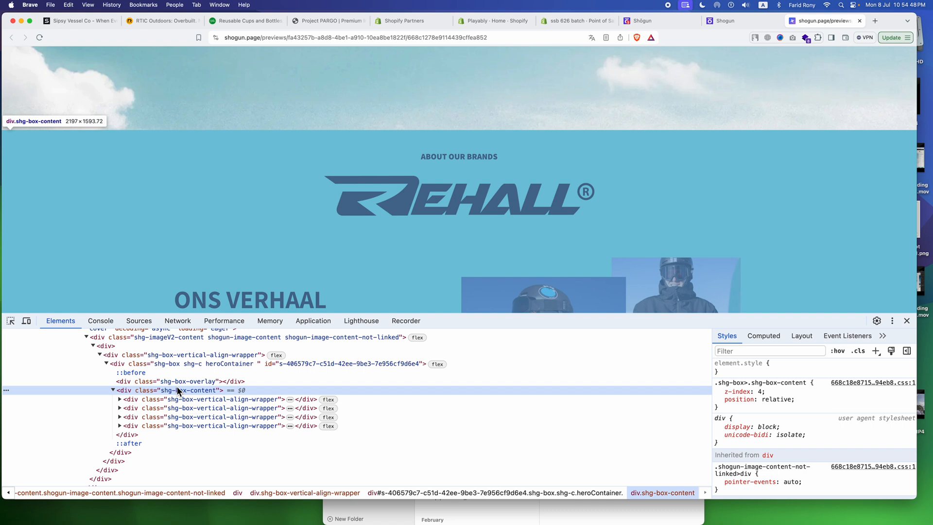
pyautogui.scroll(1, 178, 393)
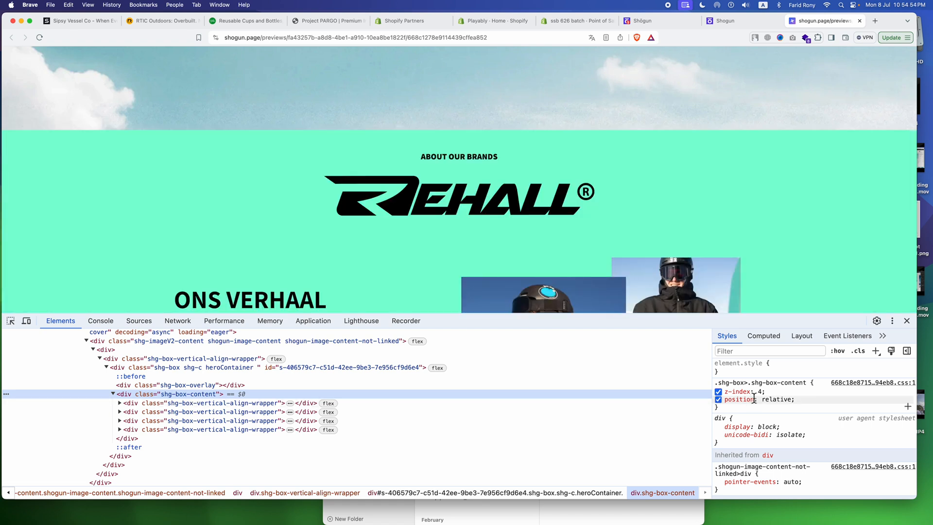
pyautogui.click(779, 372)
pyautogui.write('display')
pyautogui.press('Tab')
pyautogui.write('f')
pyautogui.press('Return')
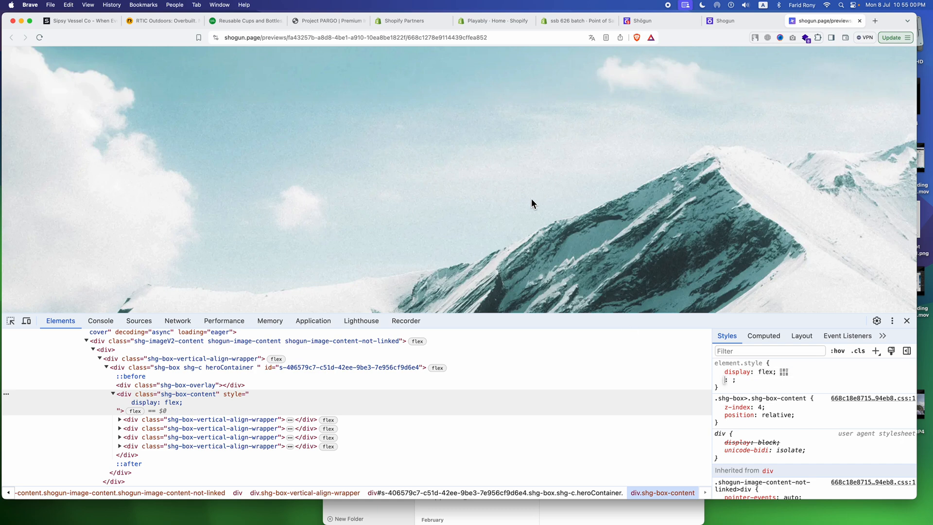
# - Check how the sections are laid out and add flex-direction: column to the shg-box-content div's inline style
pyautogui.scroll(-10, 426, 172)
pyautogui.scroll(2, 426, 171)
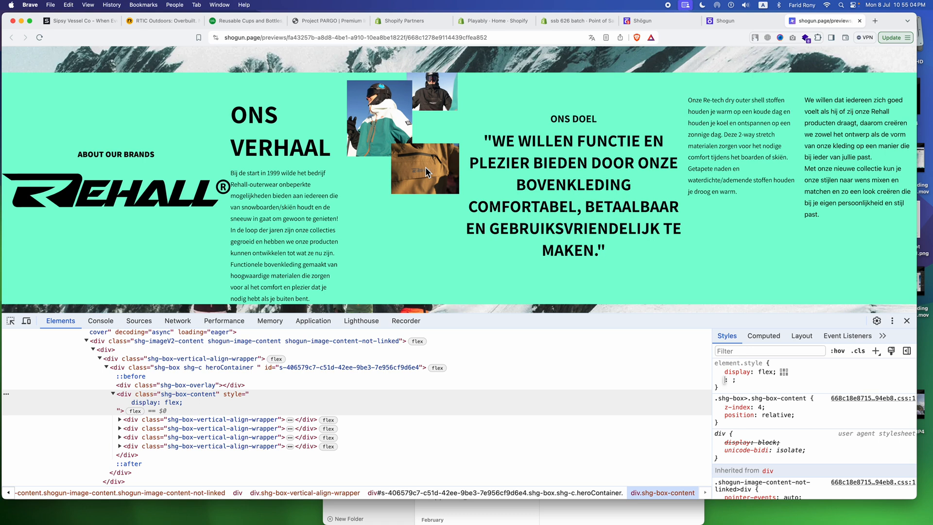
pyautogui.write('flex-d')
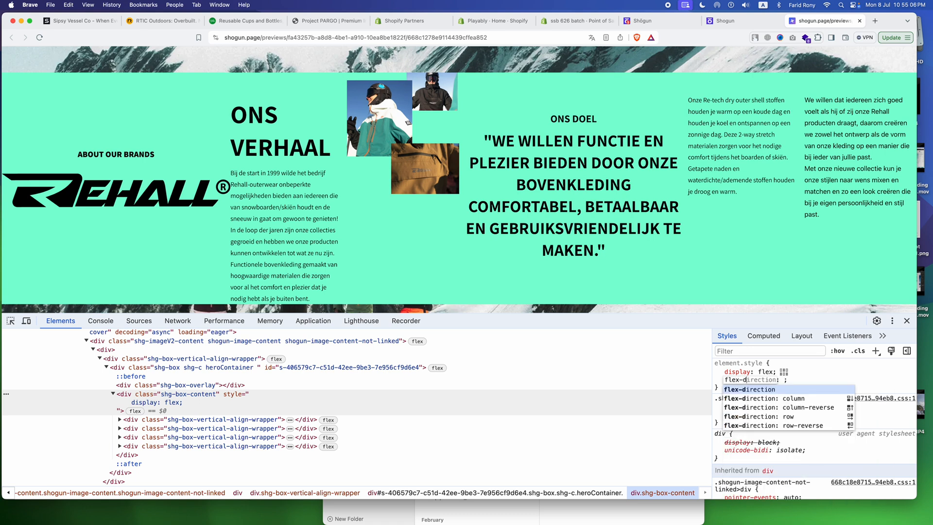
pyautogui.press('Down')
pyautogui.press('Return')
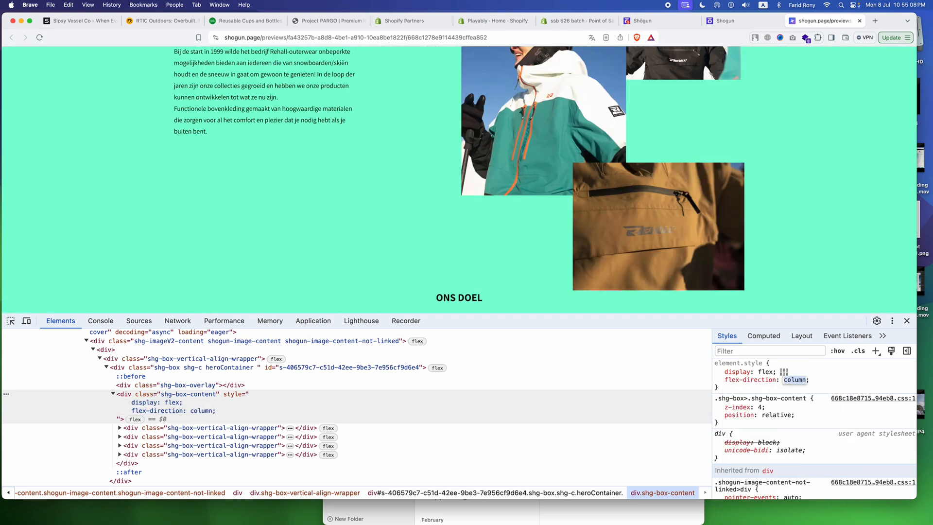
pyautogui.press('Return')
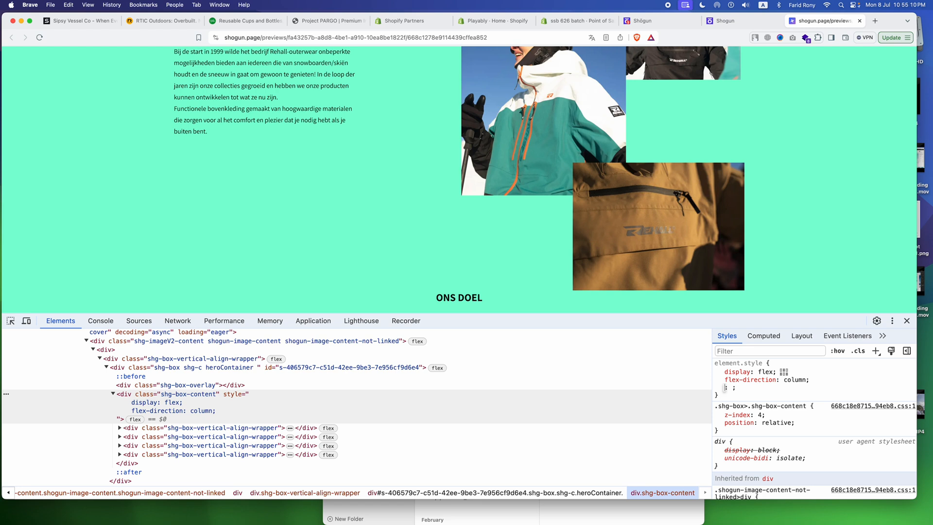
# - Add justify-content: space-between to the shg-box-content div's inline style and check the section spacing in the preview
pyautogui.write('jus')
pyautogui.press('Return')
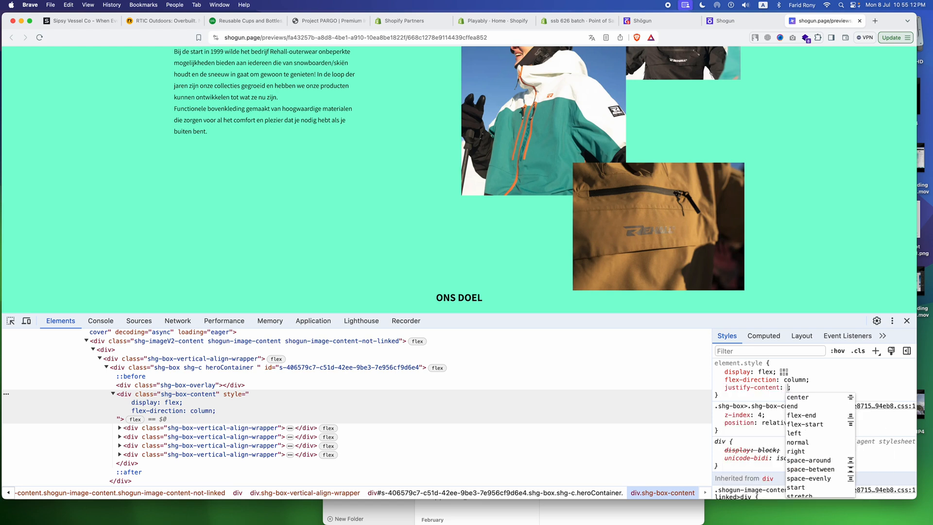
pyautogui.write('space-between')
pyautogui.press('Return')
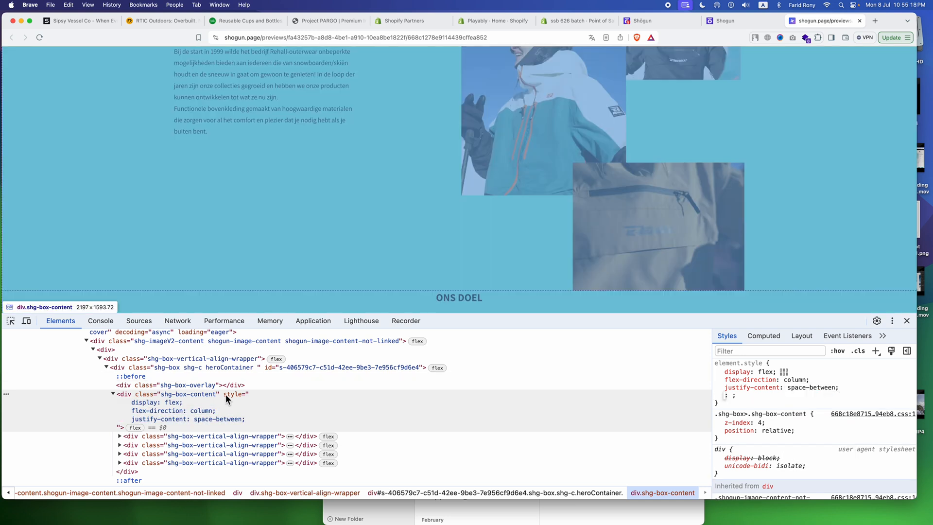
pyautogui.scroll(10, 471, 221)
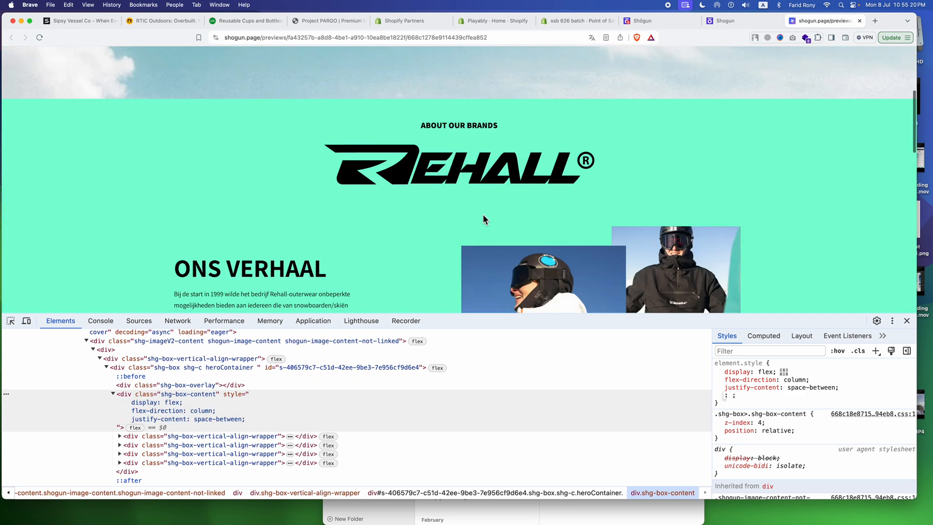
pyautogui.scroll(-5, 483, 219)
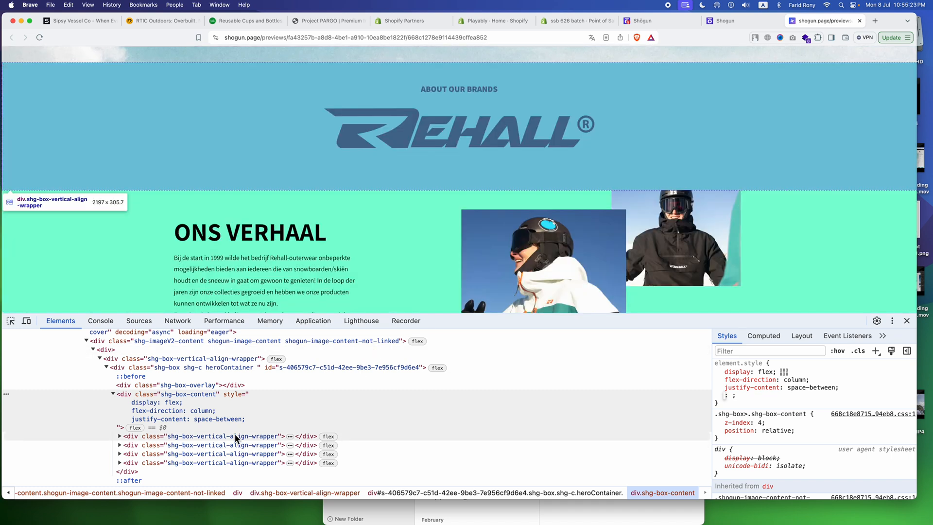
# - Inspect the first three vertical-align wrappers inside the hero container's content box to compare the page areas they cover
pyautogui.click(235, 433)
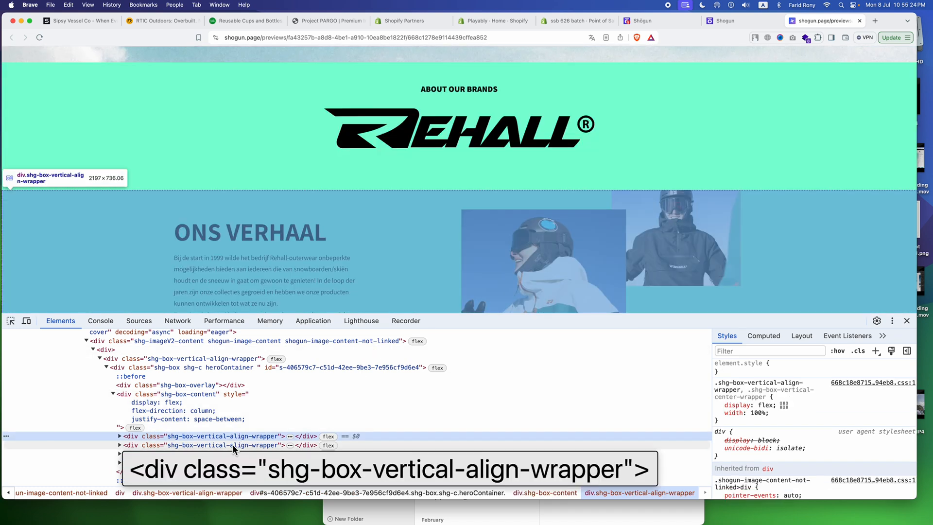
pyautogui.click(232, 444)
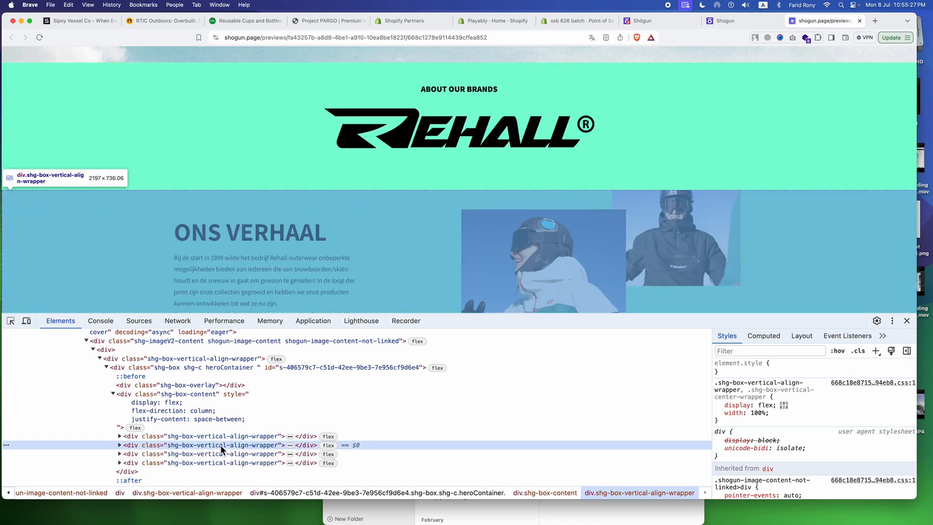
pyautogui.click(223, 436)
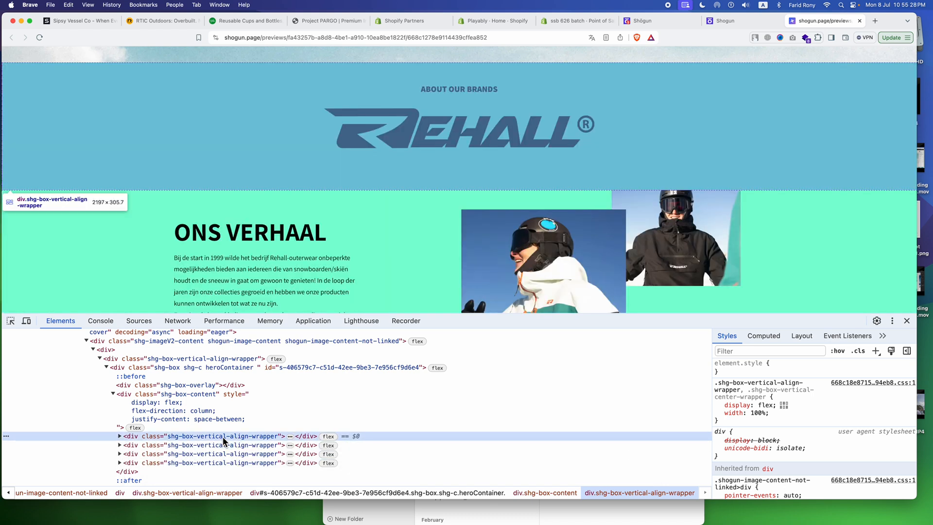
pyautogui.click(212, 453)
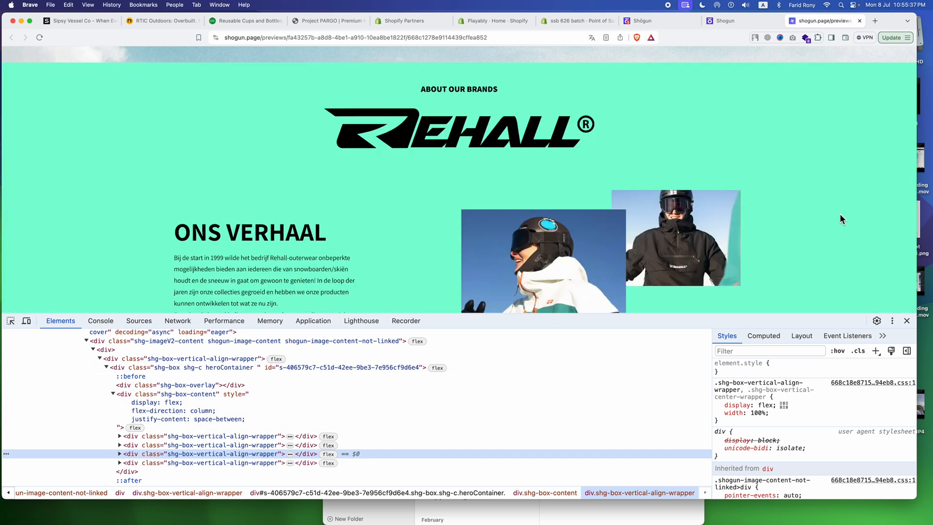
pyautogui.click(842, 219)
# - Switch back to the Shogun editor and add an empty container between the Rehall logo section and the ONS VERHAAL section
pyautogui.hotkey('ctrl', 'shift', 'Tab')
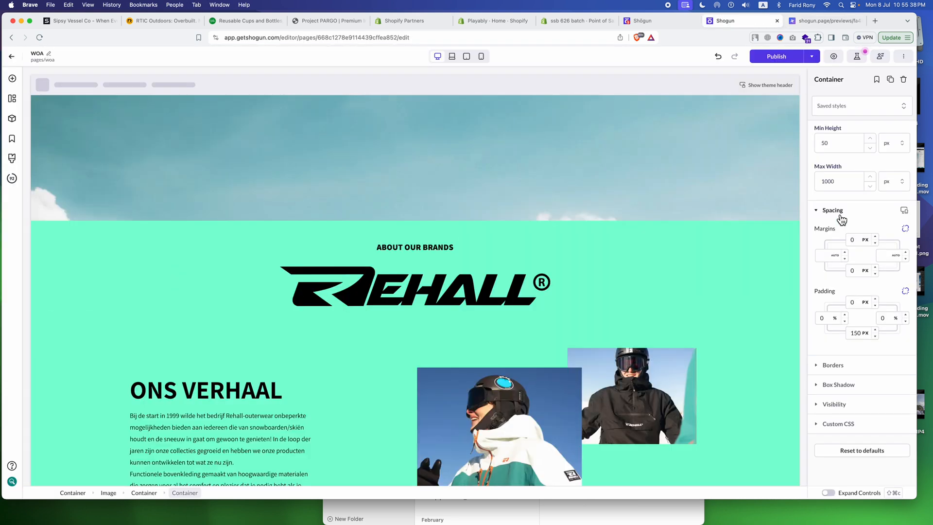
pyautogui.click(77, 269)
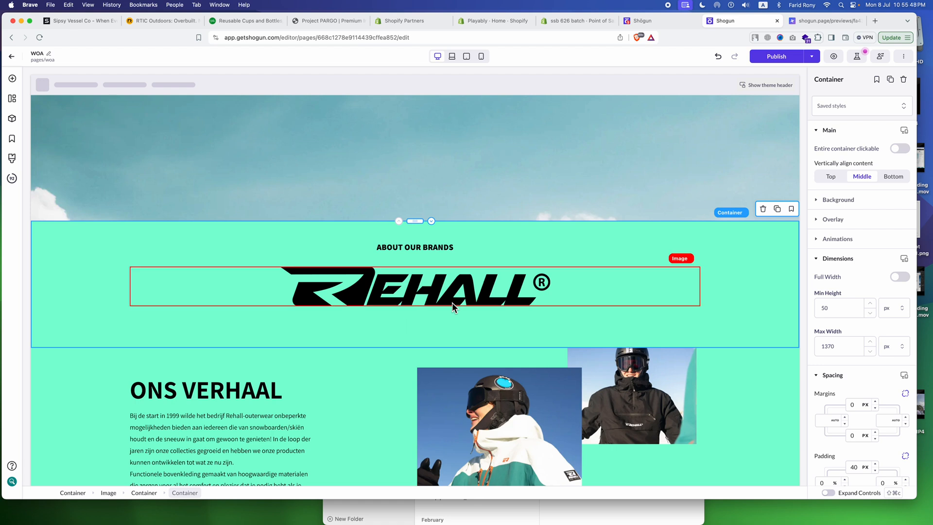
pyautogui.click(13, 80)
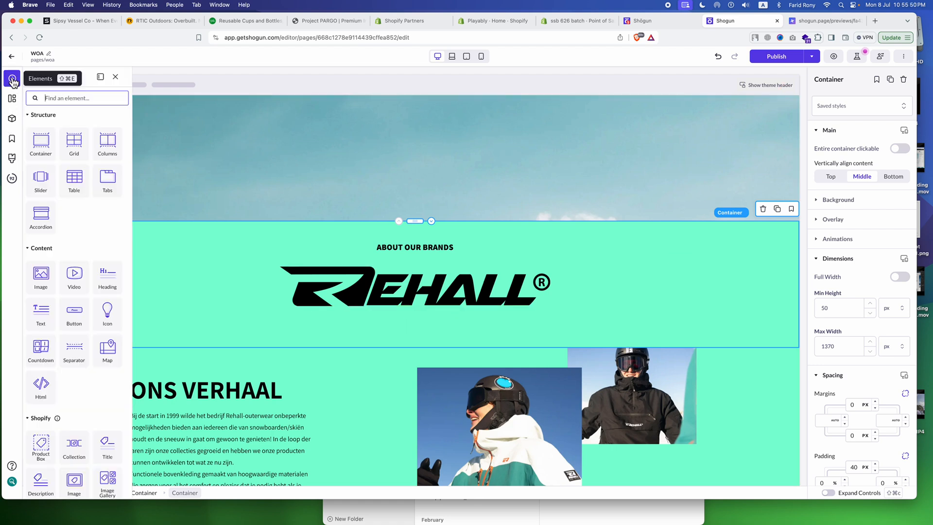
pyautogui.moveTo(38, 142); pyautogui.dragTo(227, 355)
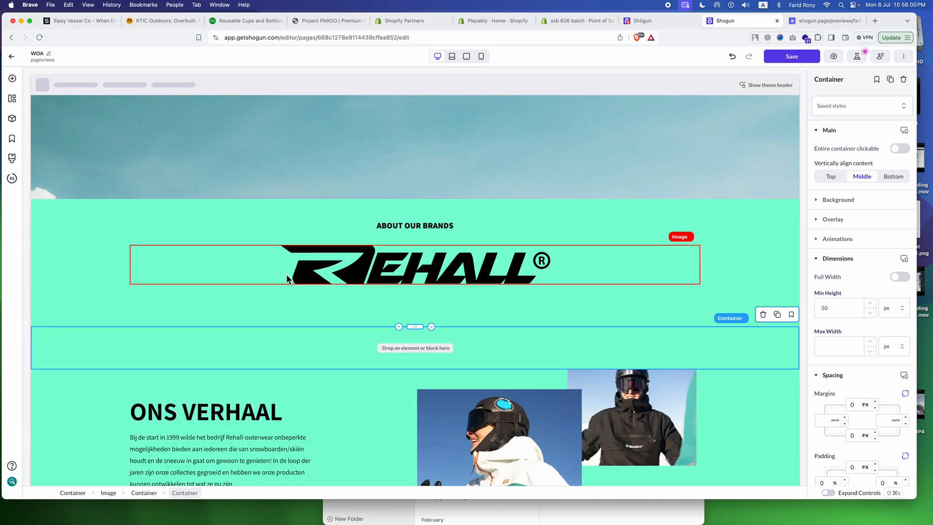
pyautogui.scroll(-2, 287, 274)
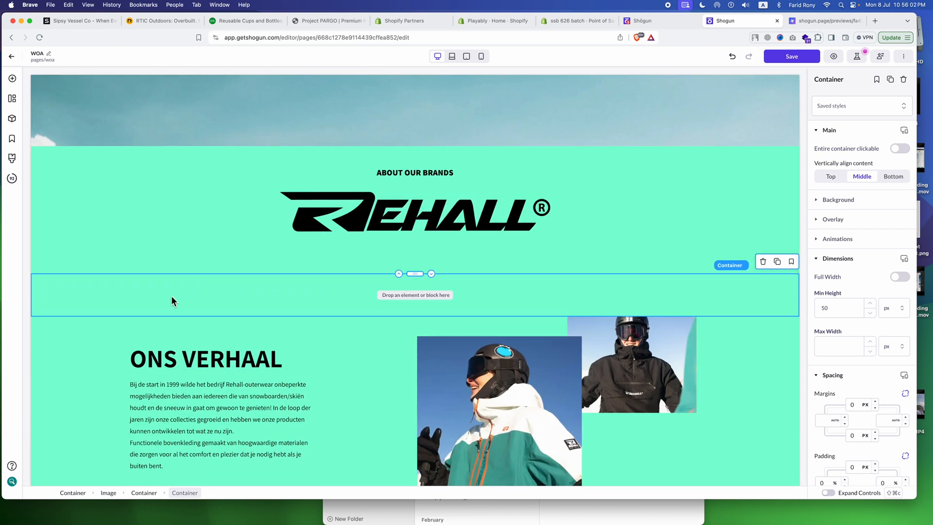
pyautogui.click(141, 490)
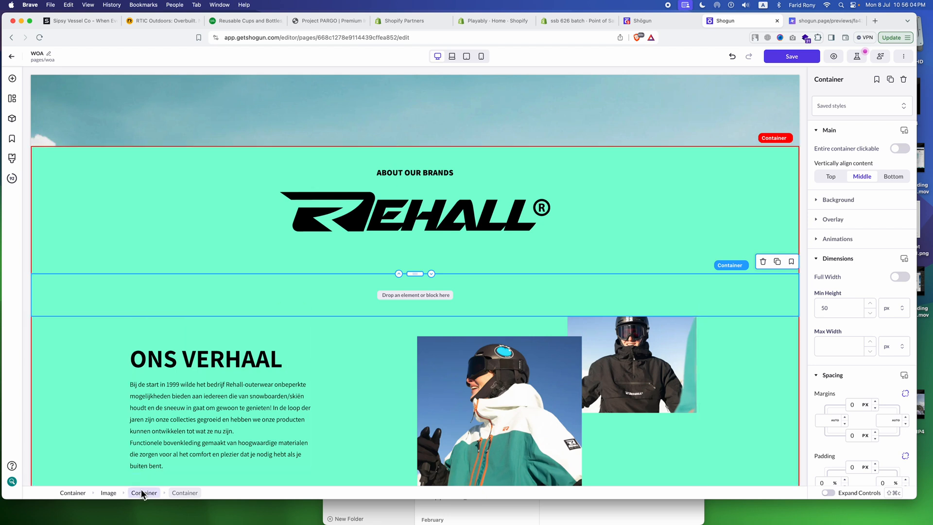
# - Set the top and bottom padding of the empty container below the Rehall logo to 50 px
pyautogui.click(199, 300)
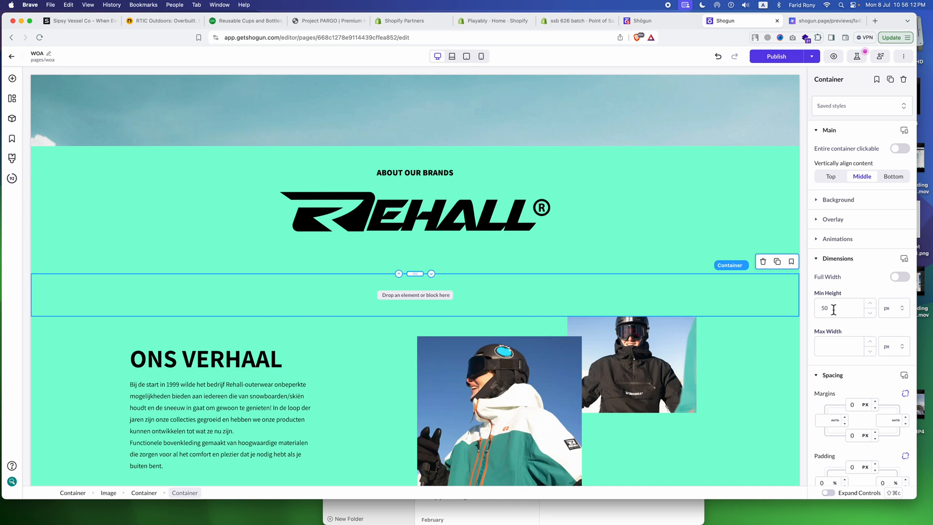
pyautogui.scroll(-5, 834, 309)
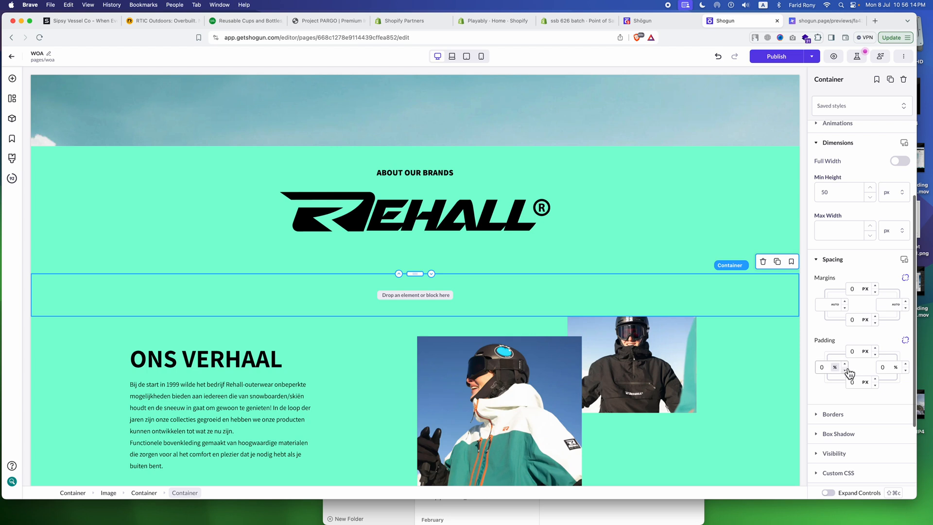
pyautogui.click(849, 351)
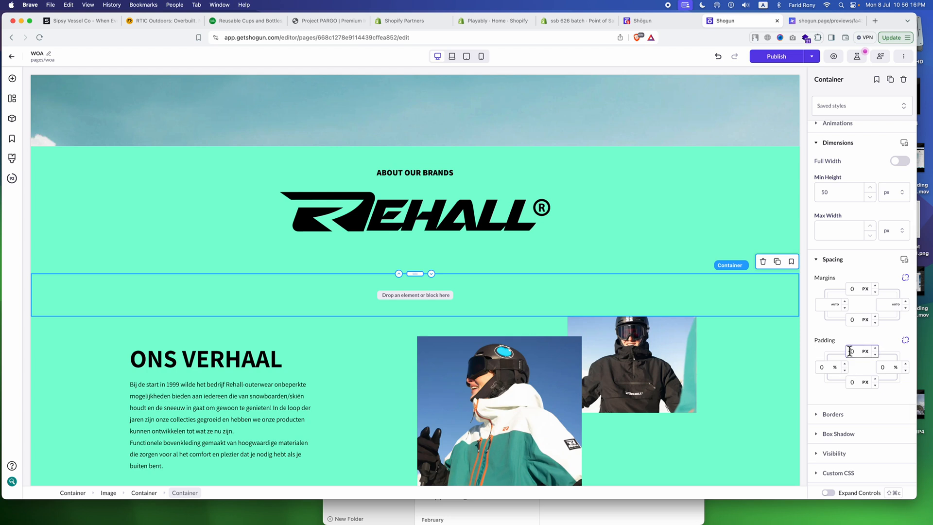
pyautogui.write('50')
pyautogui.click(850, 382)
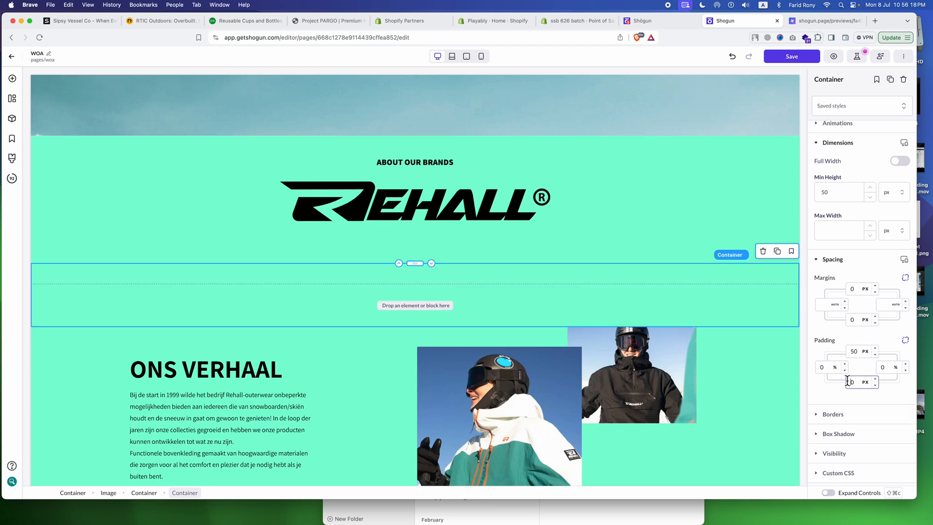
pyautogui.write('50')
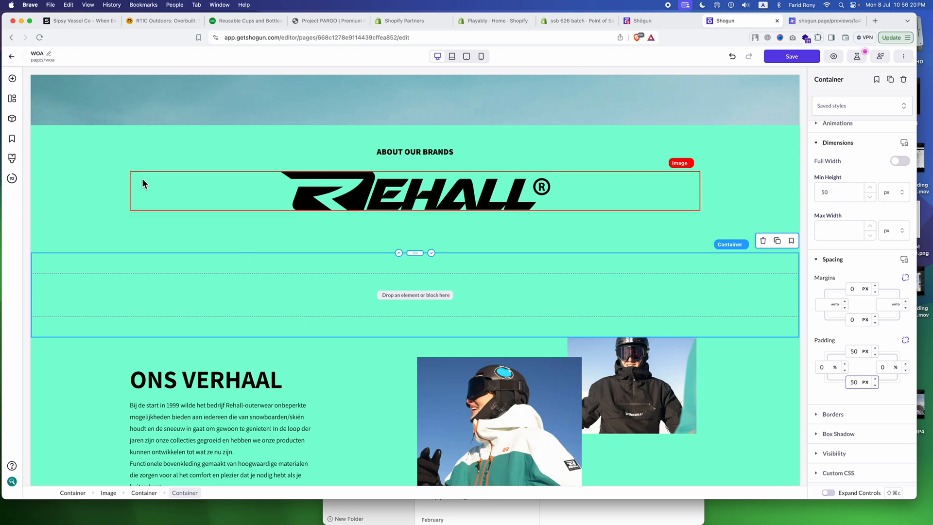
# - Move the Rehall logo container and the ONS VERHAAL container into the empty wrapper container
pyautogui.click(80, 182)
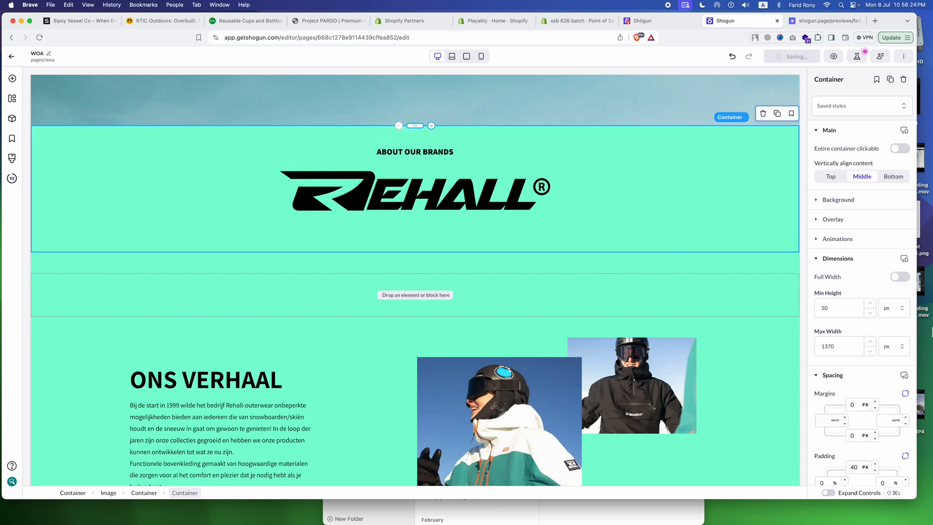
pyautogui.moveTo(414, 127); pyautogui.dragTo(423, 272)
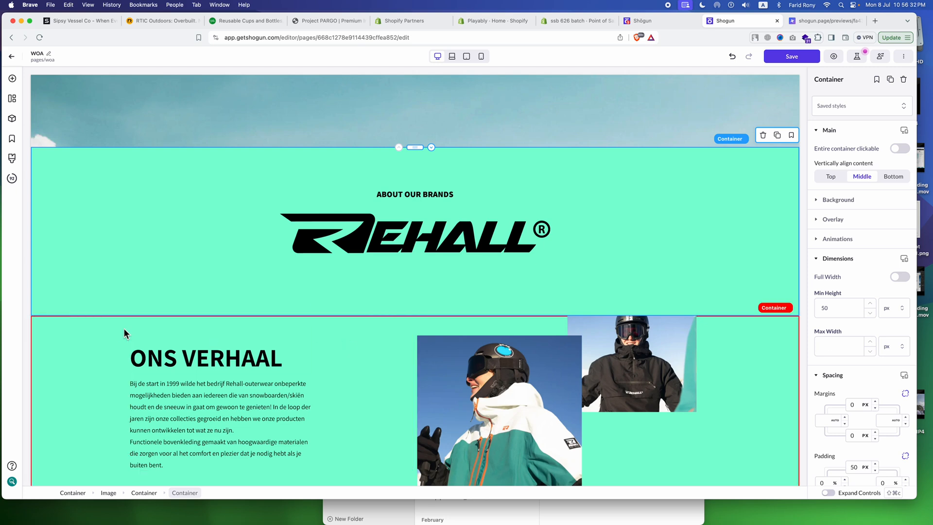
pyautogui.click(110, 329)
pyautogui.hotkey('ctrl', 'Up')
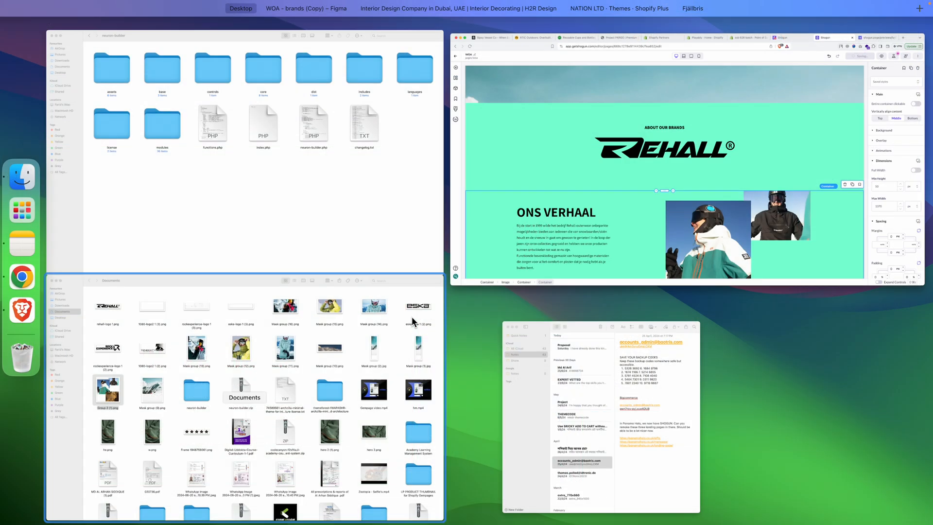
pyautogui.click(522, 247)
pyautogui.moveTo(415, 316); pyautogui.dragTo(468, 290)
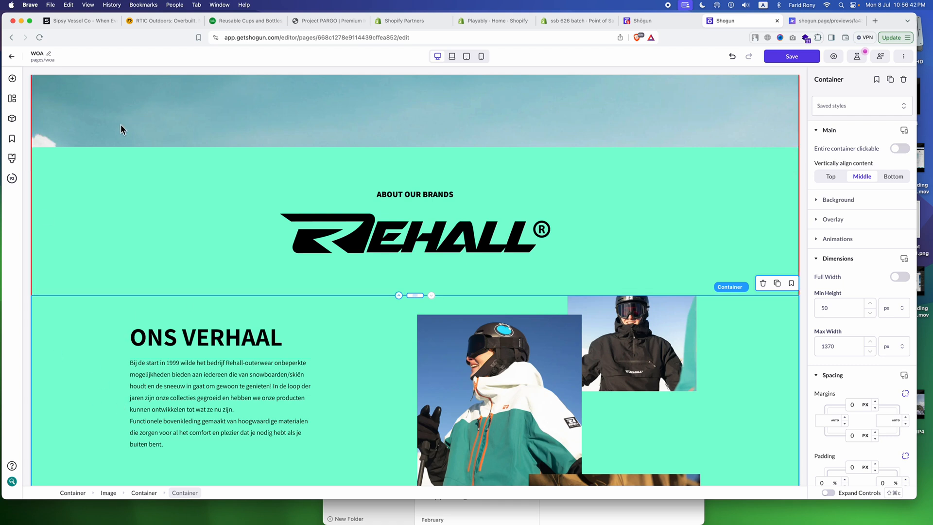
# - Examine the page's layout structure to check how the logo and ONS VERHAAL containers are nested inside the wrapper container
pyautogui.click(96, 166)
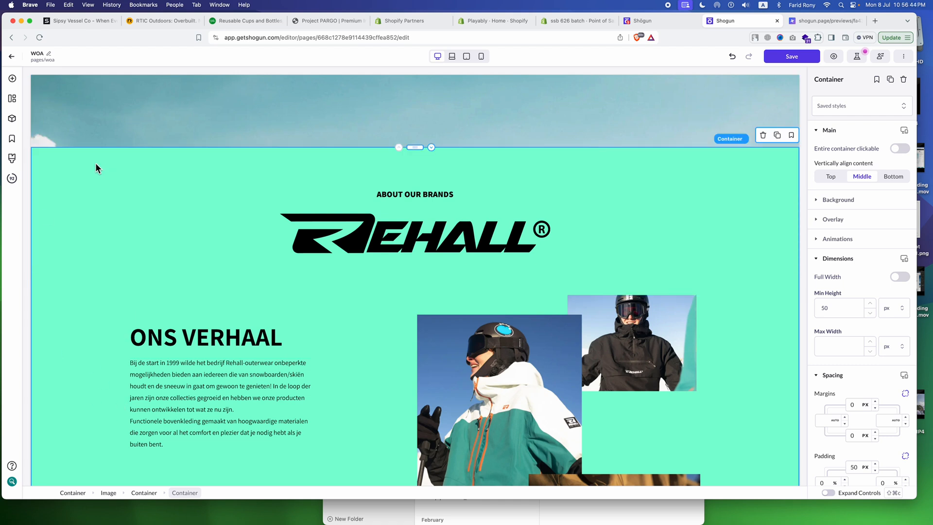
pyautogui.click(11, 97)
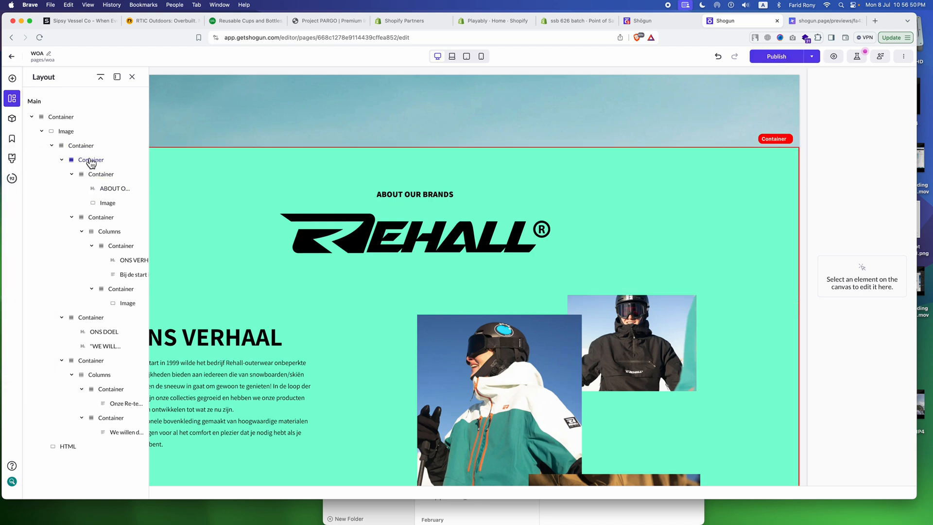
pyautogui.click(81, 146)
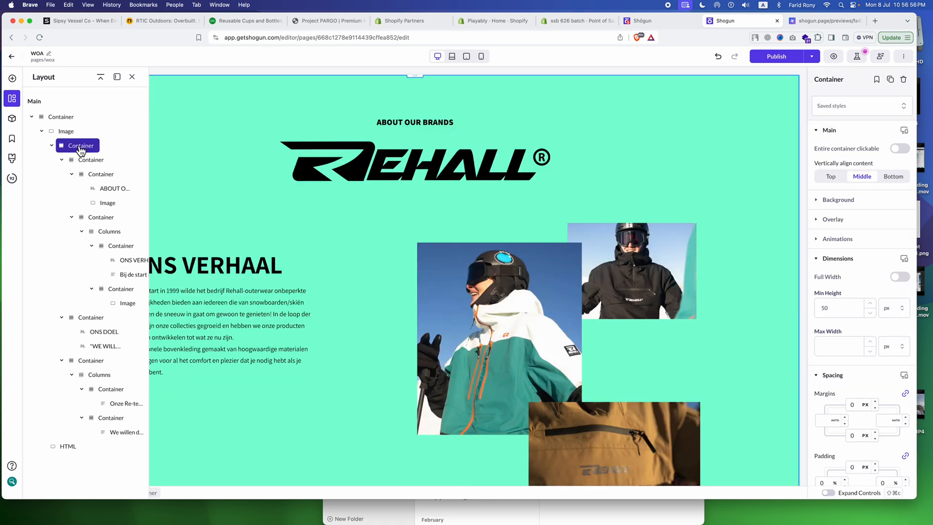
pyautogui.click(92, 162)
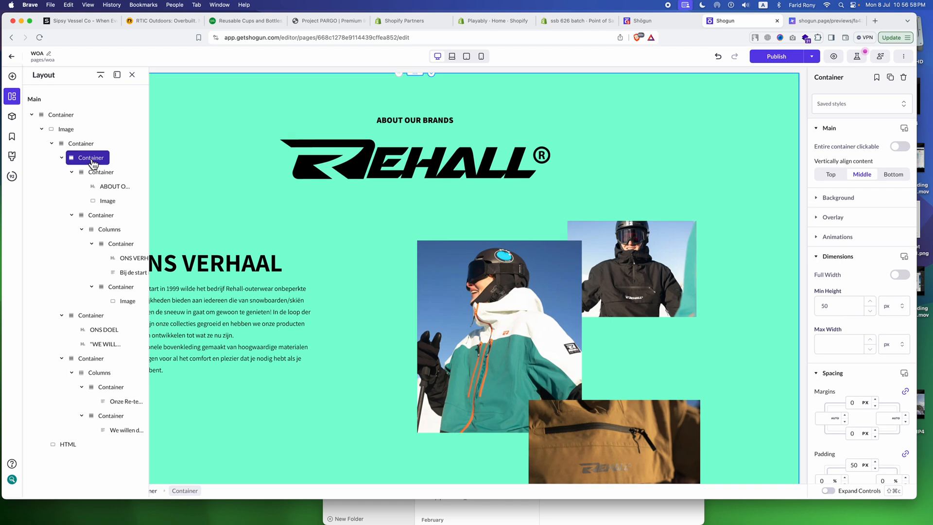
pyautogui.click(73, 172)
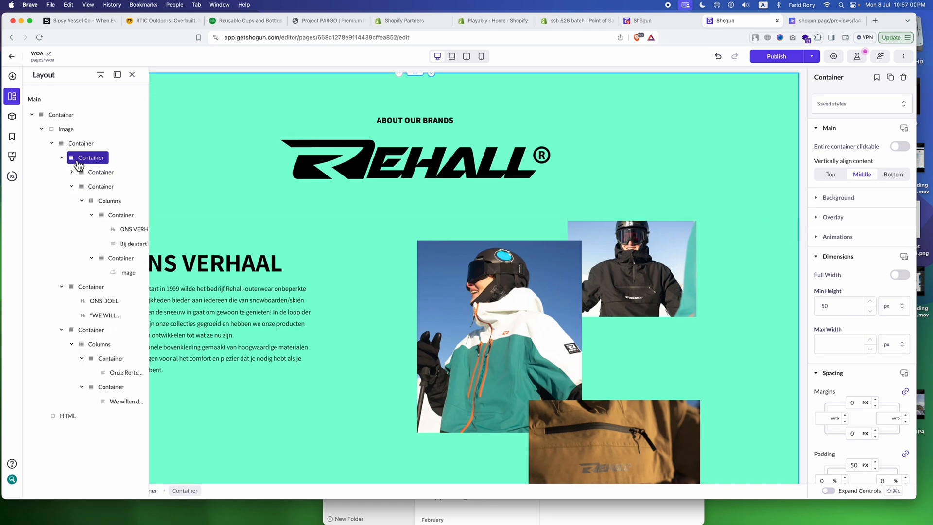
pyautogui.click(72, 186)
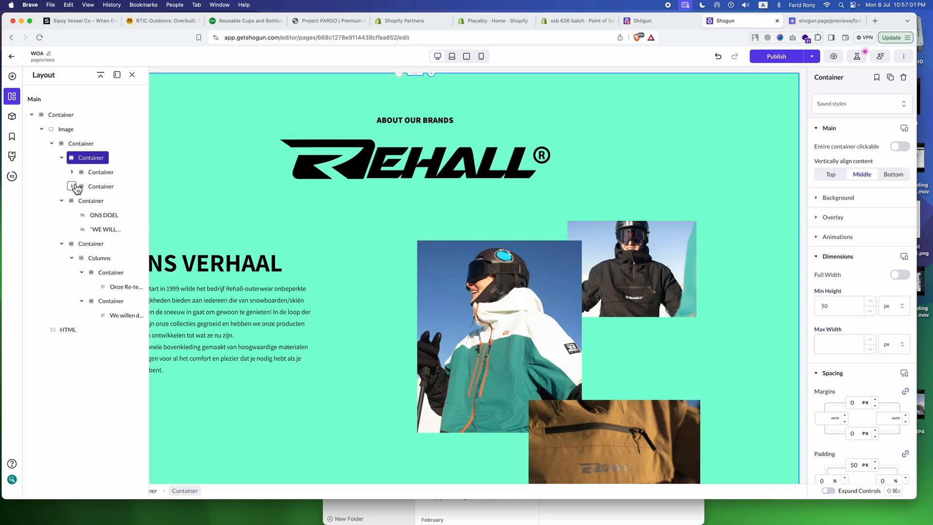
pyautogui.click(100, 173)
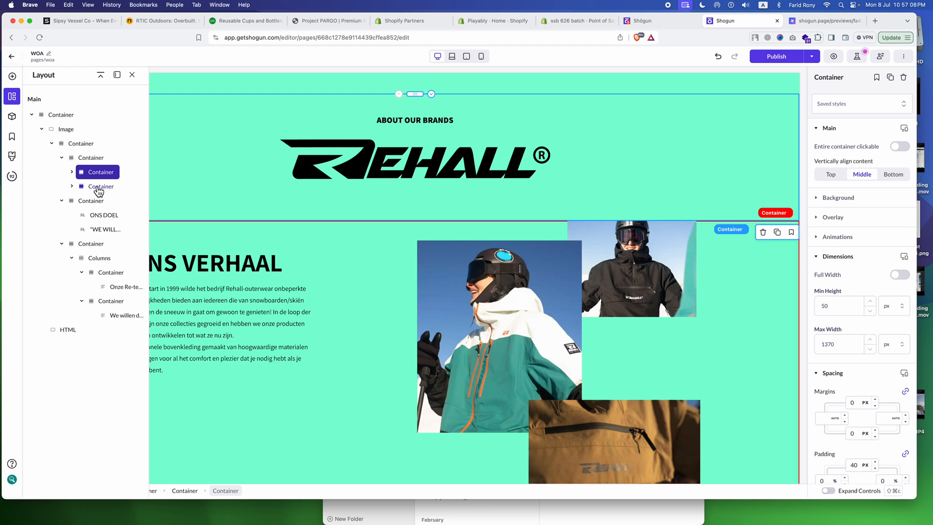
pyautogui.click(100, 188)
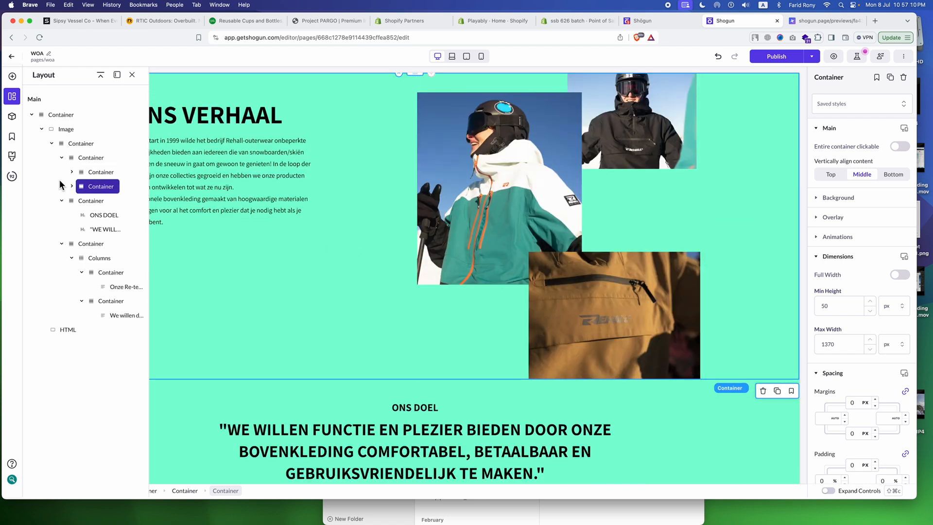
# - Set the top and bottom padding of the container wrapping the logo and ONS VERHAAL sections to 0 px
pyautogui.click(91, 158)
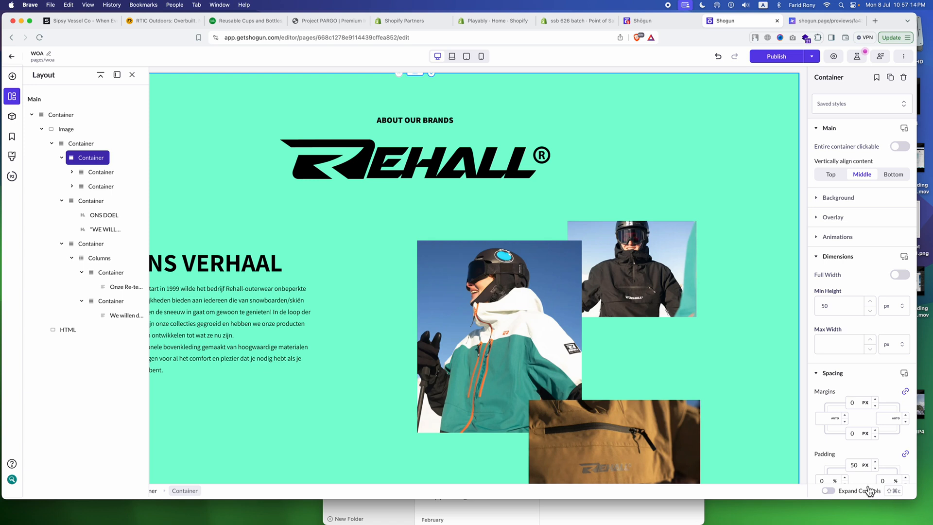
pyautogui.scroll(-5, 861, 404)
pyautogui.doubleClick(851, 343)
pyautogui.write('0')
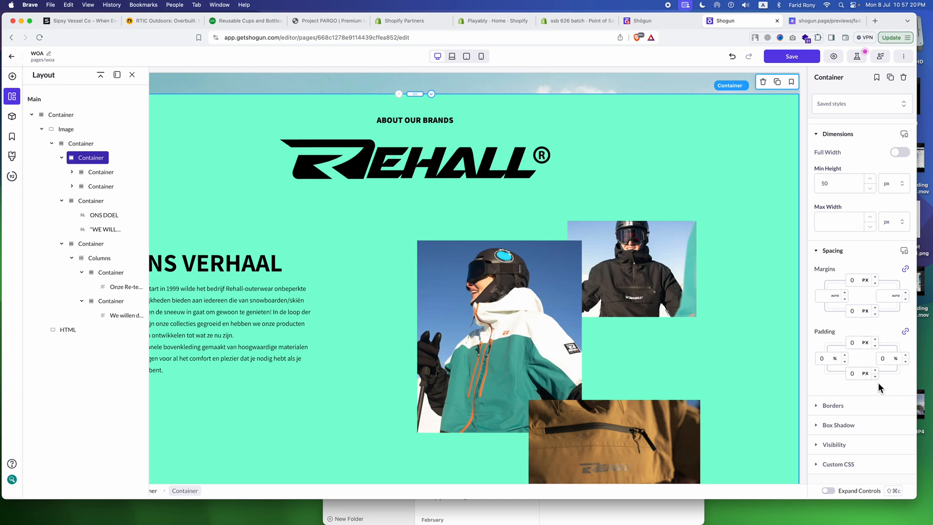
pyautogui.scroll(-3, 882, 387)
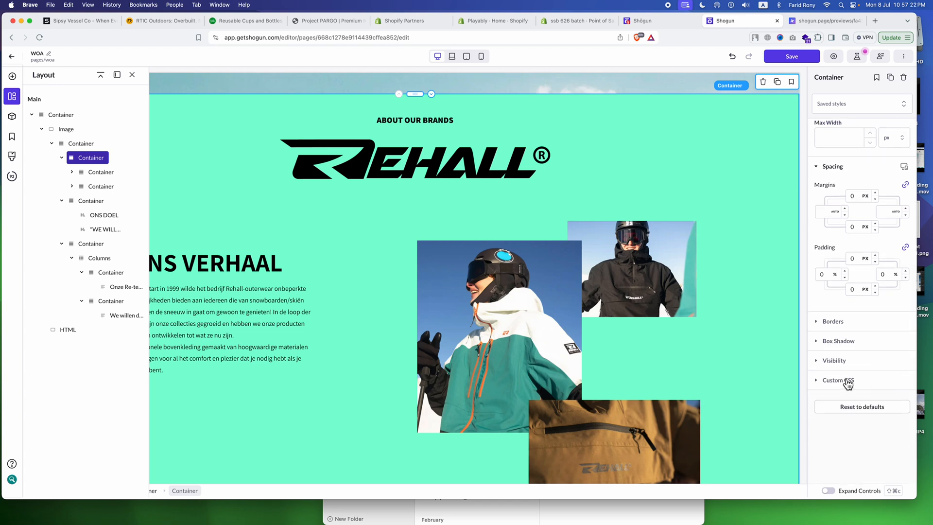
# - Collapse the two lower section containers in the layout structure and add an empty container between the ONS DOEL quote and the two-column text
pyautogui.scroll(-5, 418, 243)
pyautogui.scroll(-3, 421, 237)
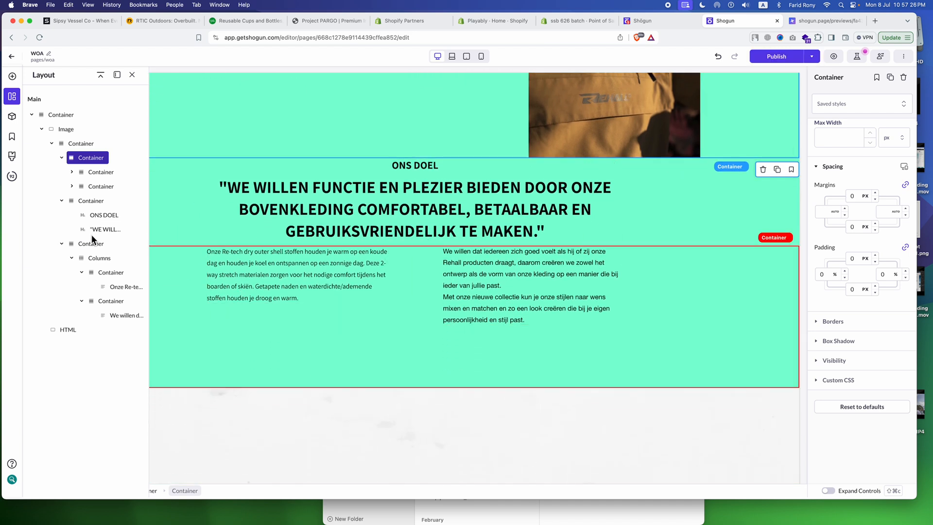
pyautogui.click(87, 204)
pyautogui.click(62, 201)
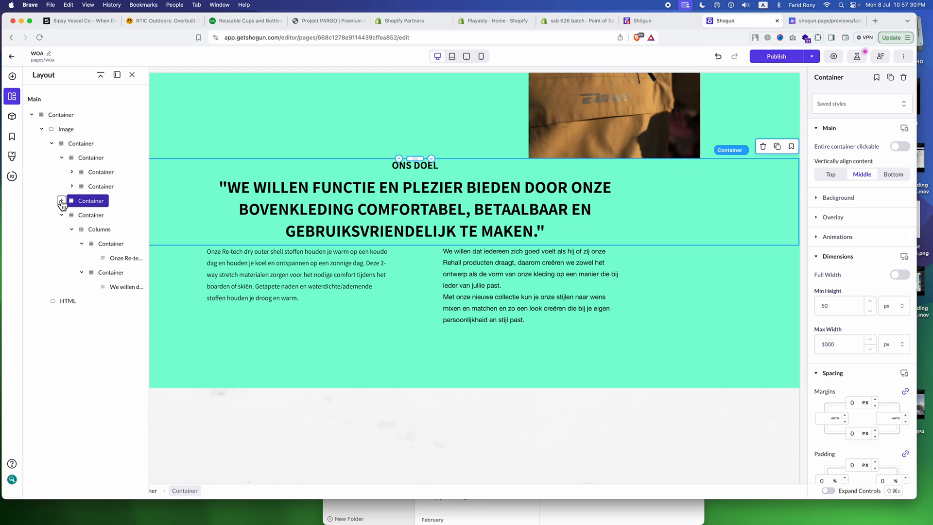
pyautogui.click(62, 215)
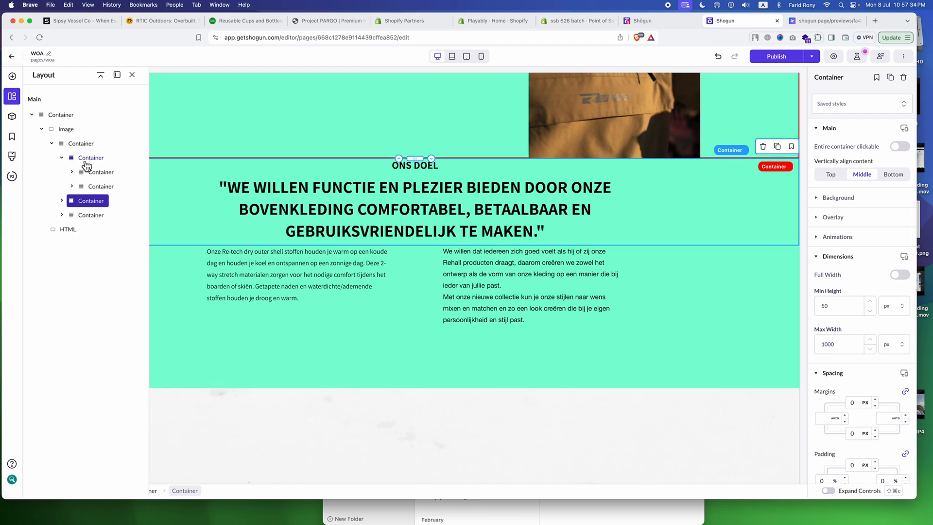
pyautogui.click(13, 77)
pyautogui.moveTo(32, 128); pyautogui.dragTo(428, 247)
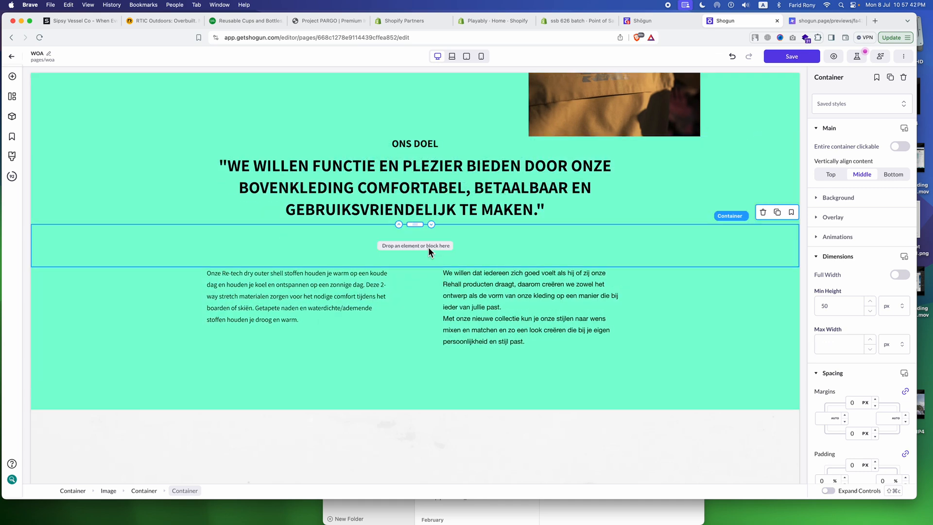
pyautogui.scroll(-5, 860, 399)
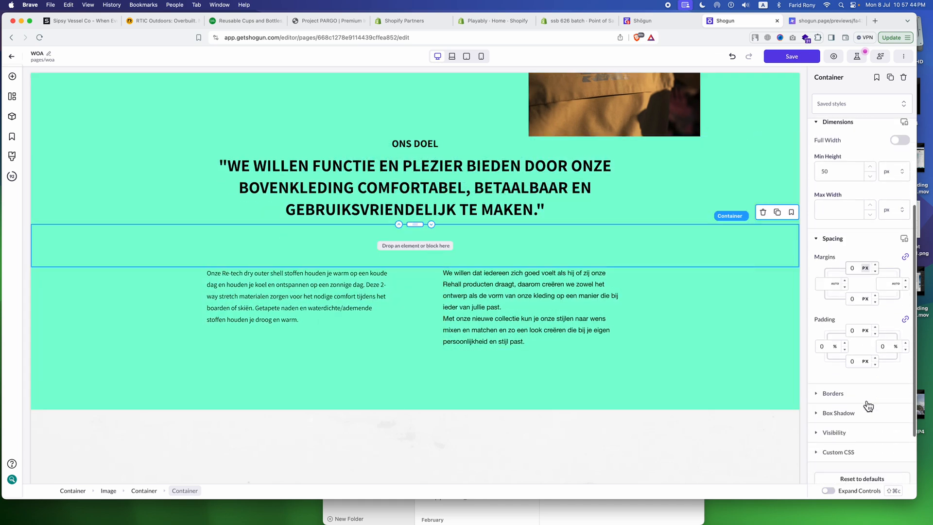
# - Give the empty container 50 px top and bottom padding and move the ONS DOEL quote container and two-column text container into it
pyautogui.click(850, 321)
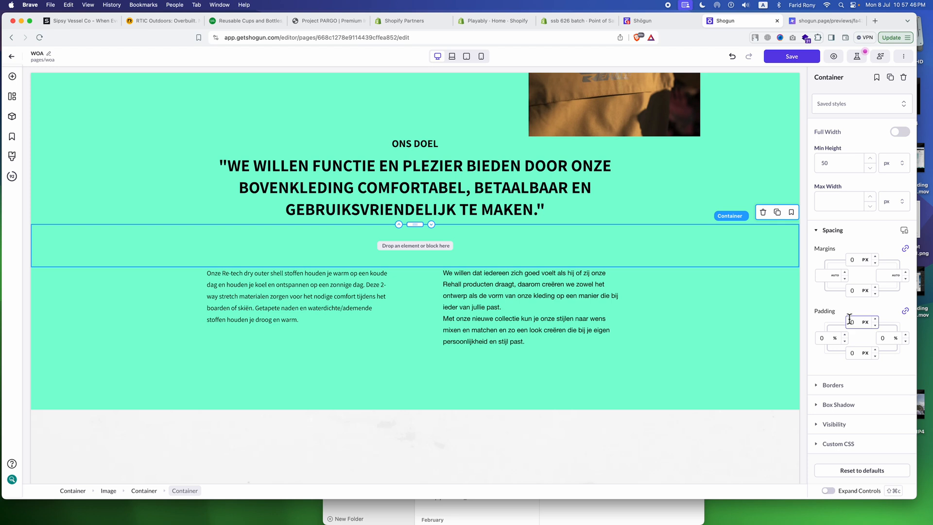
pyautogui.write('50')
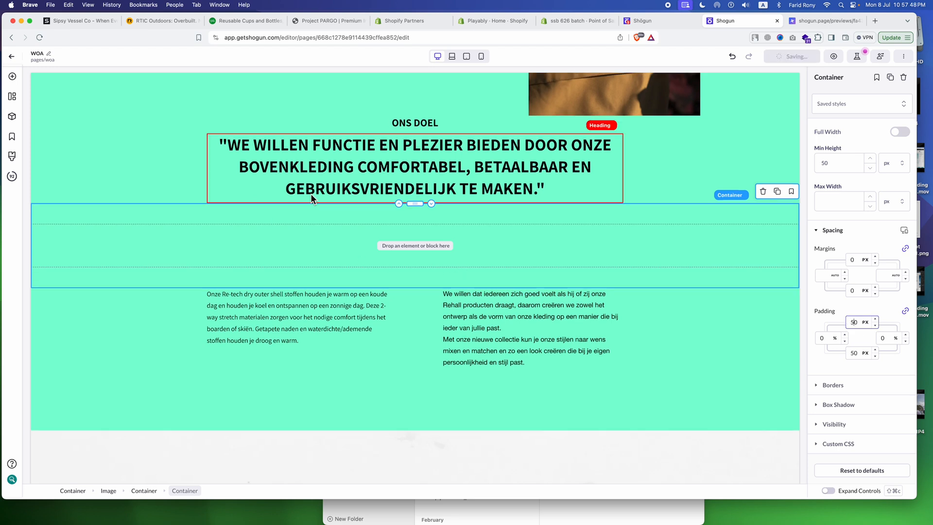
pyautogui.click(141, 158)
pyautogui.moveTo(391, 124); pyautogui.dragTo(386, 242)
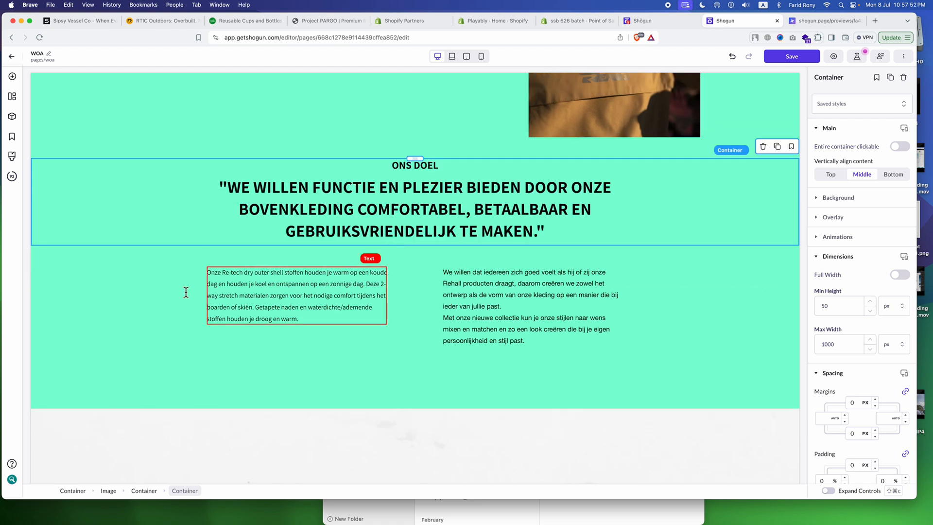
pyautogui.click(135, 298)
pyautogui.moveTo(415, 266); pyautogui.dragTo(460, 252)
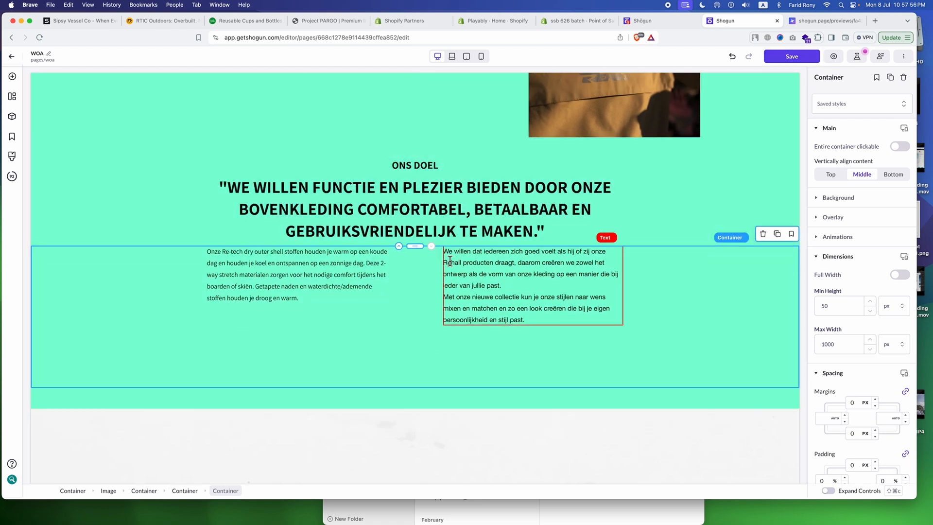
# - Set the top and bottom padding of the container wrapping the ONS DOEL and two-column sections to 0 px
pyautogui.click(110, 147)
pyautogui.scroll(-3, 852, 392)
pyautogui.click(854, 335)
pyautogui.write('0')
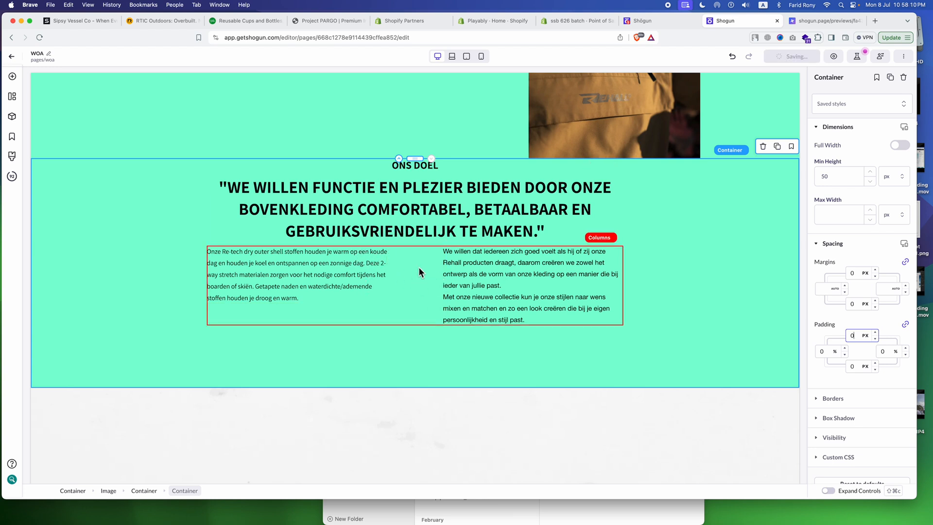
# - Publish the page, switch to its preview tab and close the developer tools there
pyautogui.scroll(10, 634, 194)
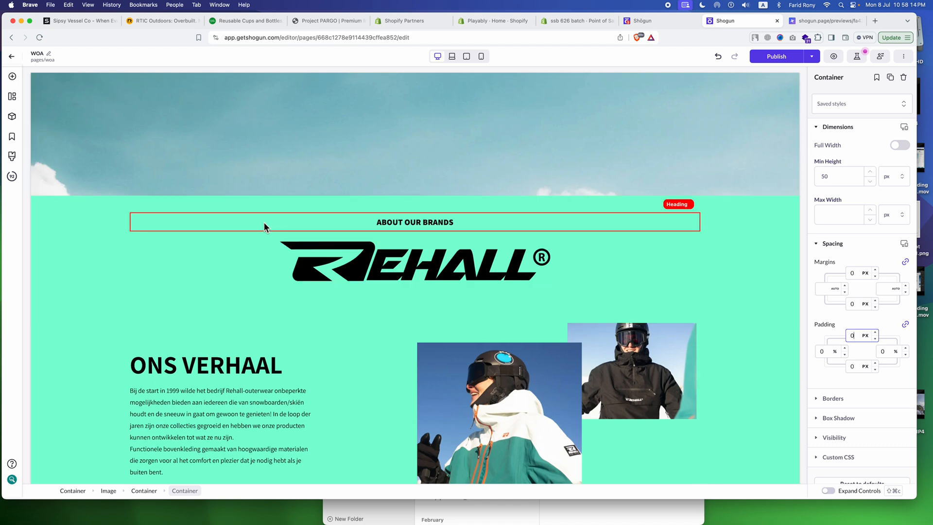
pyautogui.click(769, 57)
pyautogui.hotkey('ctrl', 'Tab')
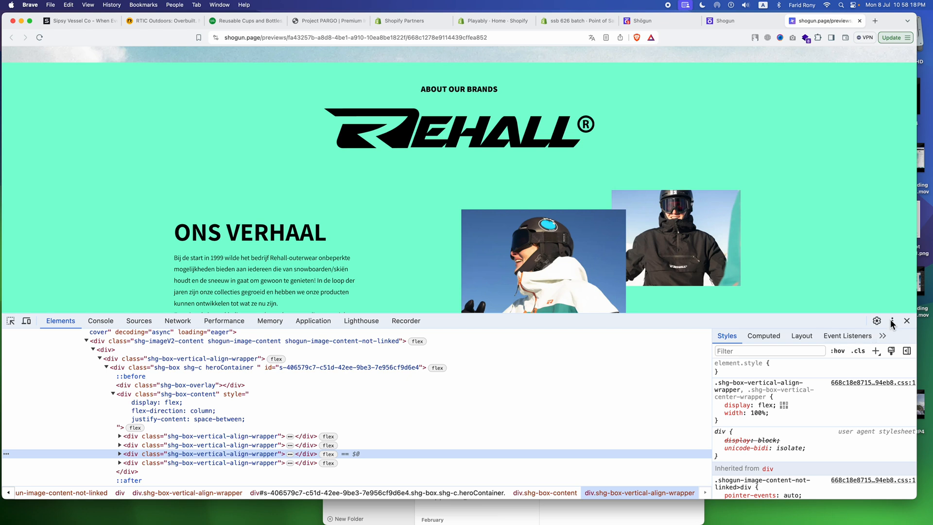
pyautogui.click(907, 321)
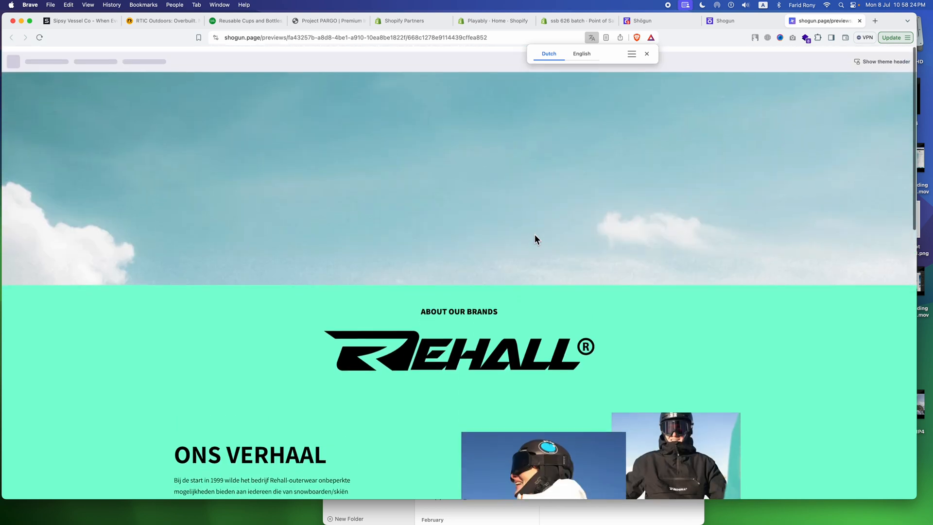
# - Inspect the Rehall logo in the preview and collapse its parent elements up to the shg-box-content of the first wrapper
pyautogui.scroll(-3, 535, 235)
pyautogui.rightClick(443, 242)
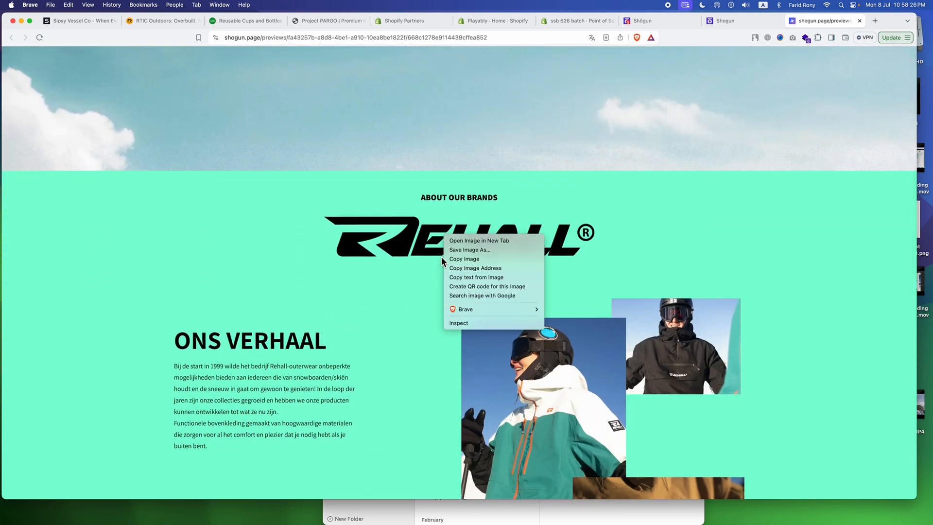
pyautogui.click(467, 324)
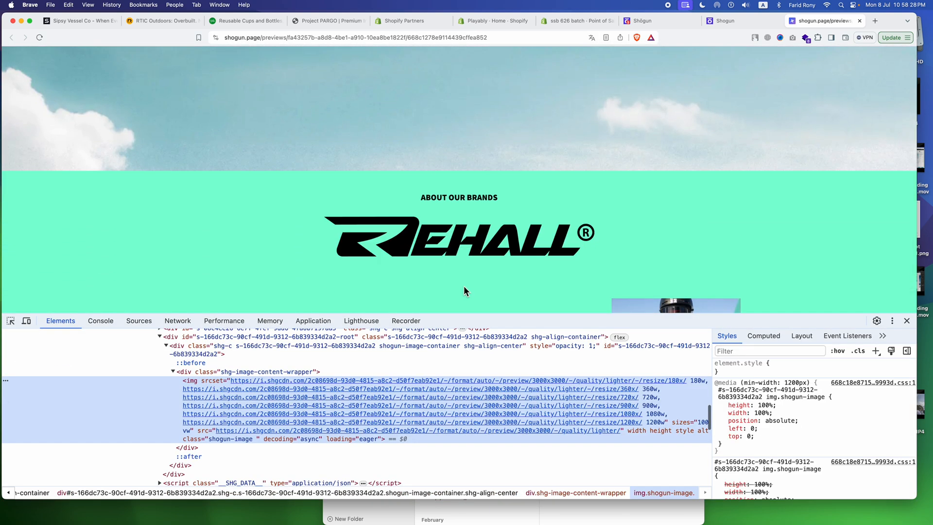
pyautogui.scroll(2, 151, 366)
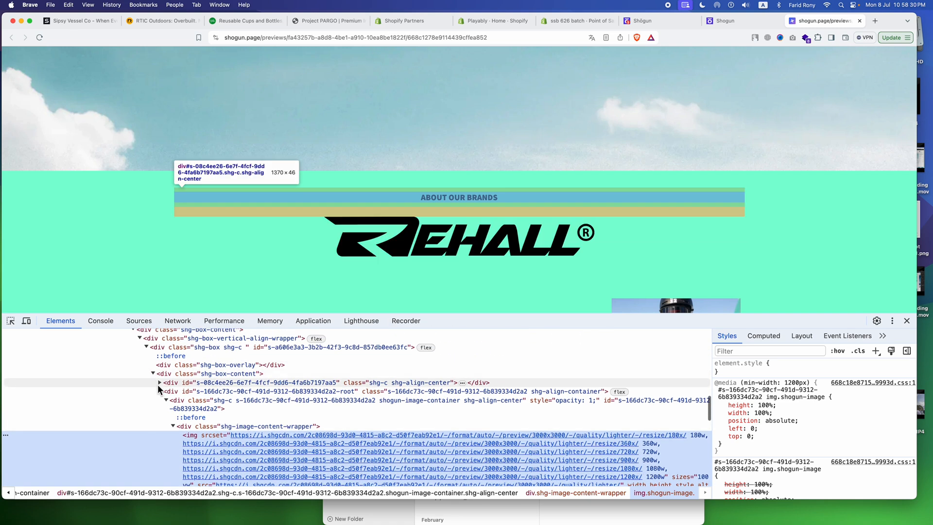
pyautogui.click(161, 392)
pyautogui.click(159, 391)
pyautogui.click(171, 372)
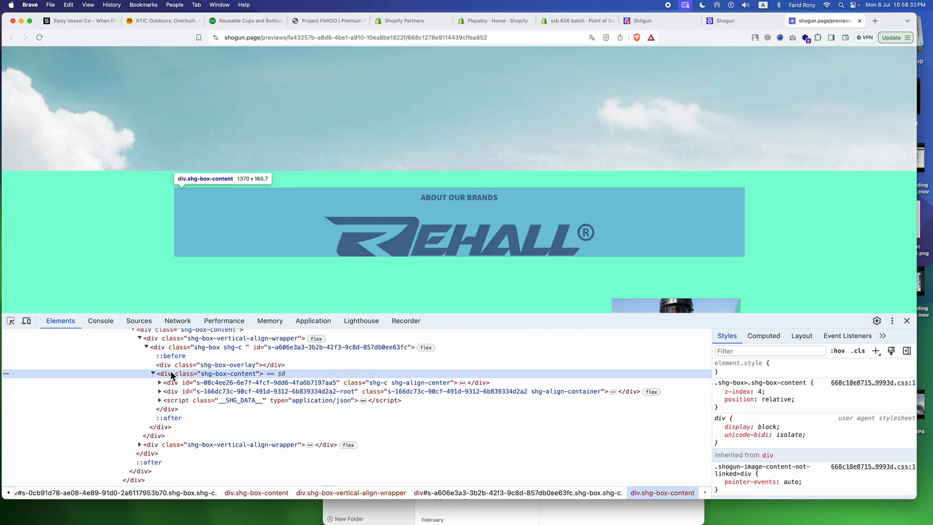
pyautogui.click(146, 347)
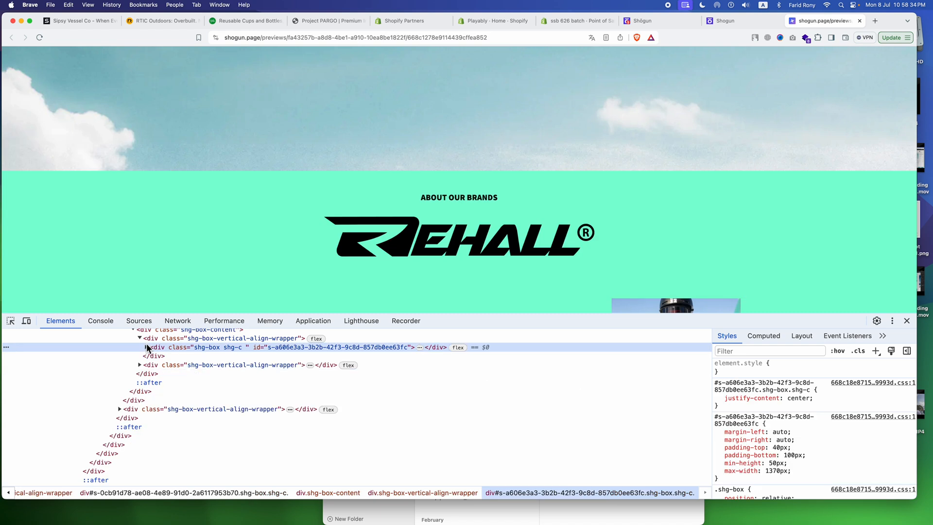
pyautogui.scroll(2, 154, 358)
pyautogui.click(139, 376)
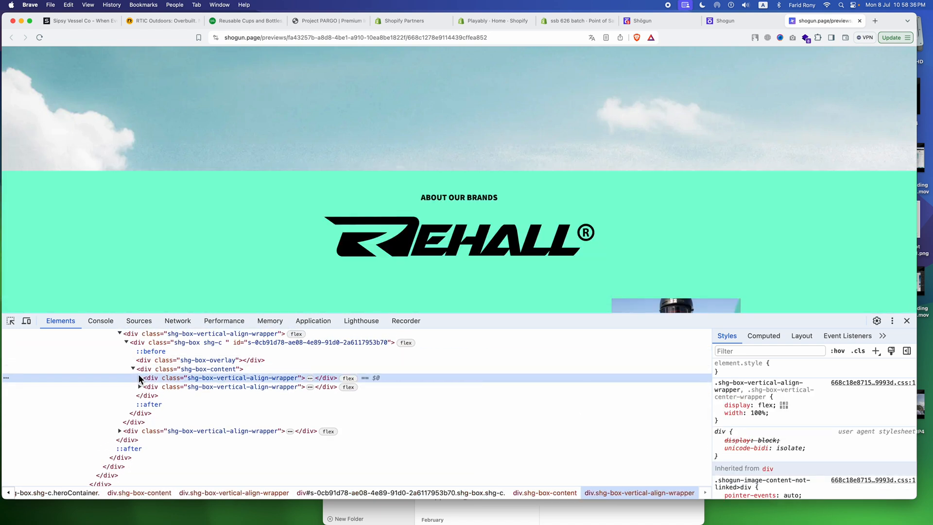
pyautogui.click(149, 371)
pyautogui.click(132, 367)
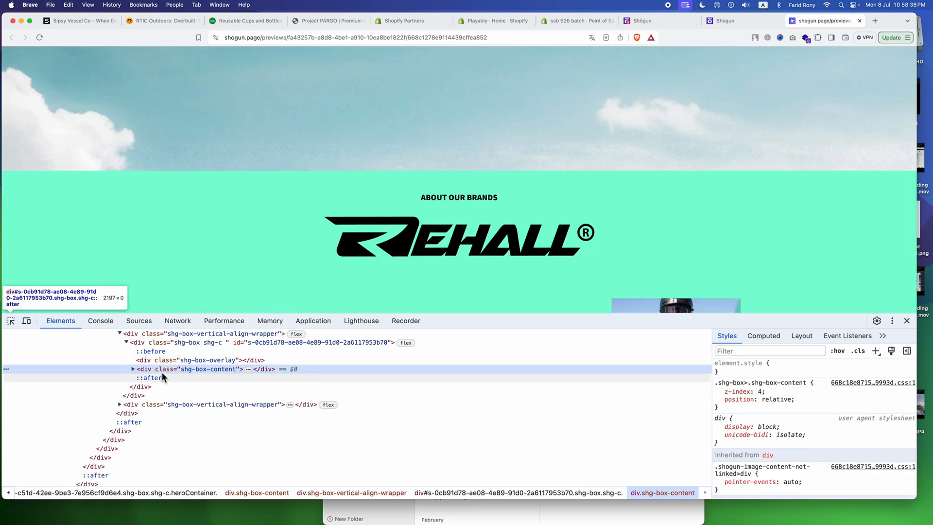
# - Examine which part of the page the first wrapper covers and which elements are nested inside it
pyautogui.scroll(-3, 345, 268)
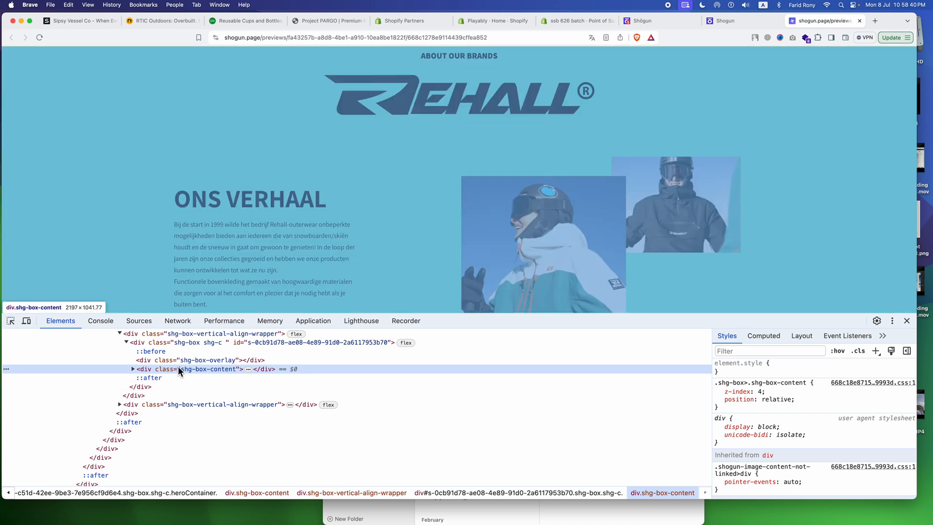
pyautogui.scroll(-5, 321, 214)
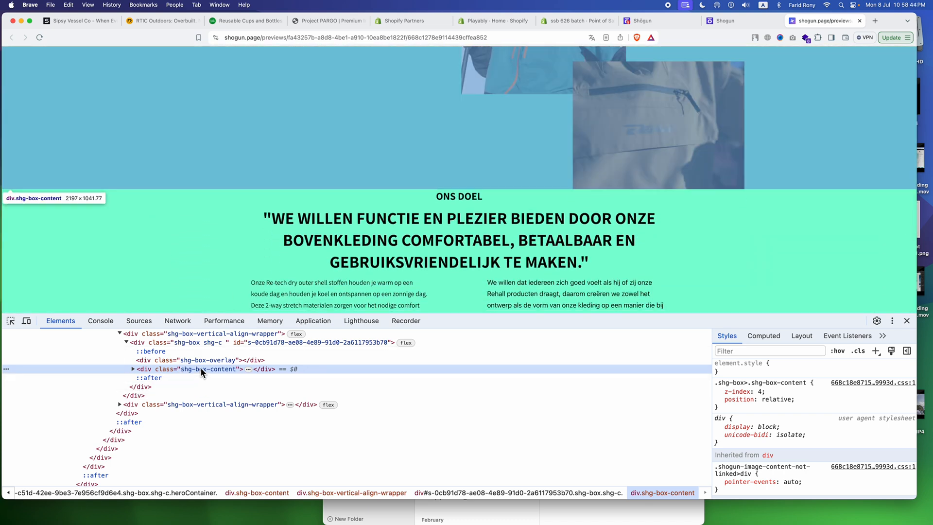
pyautogui.click(136, 335)
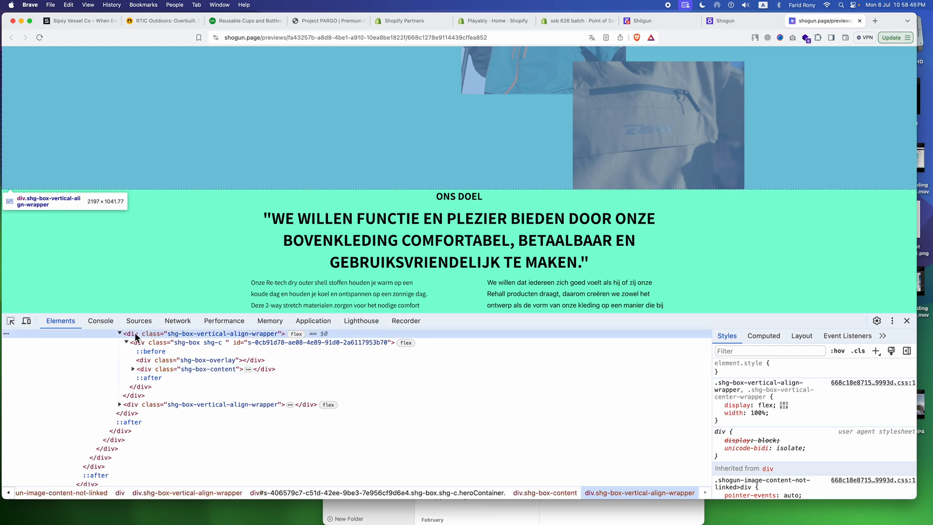
pyautogui.click(121, 334)
pyautogui.scroll(2, 145, 340)
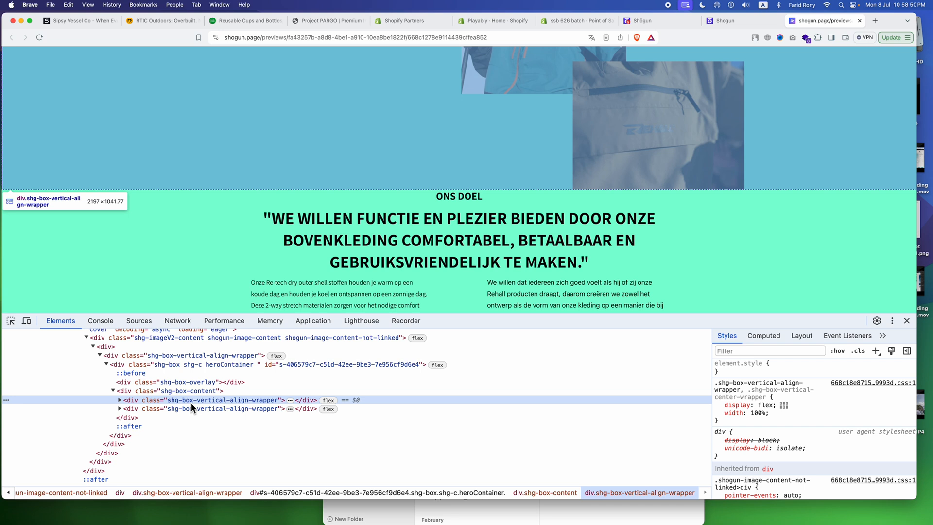
pyautogui.click(119, 399)
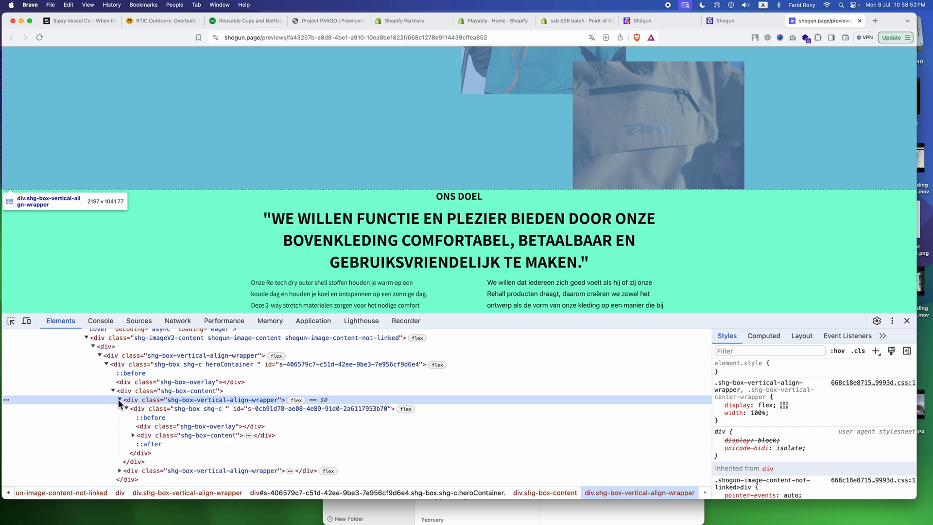
pyautogui.click(127, 407)
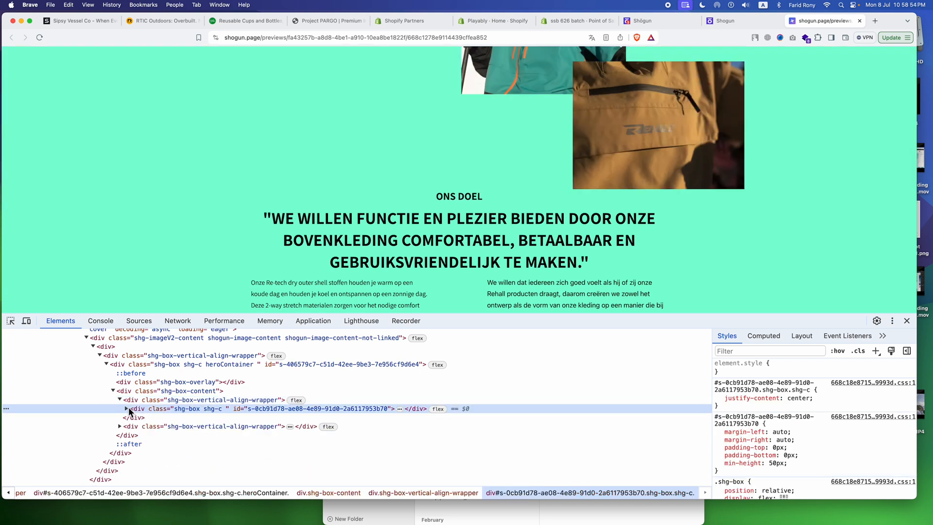
pyautogui.click(128, 408)
pyautogui.click(149, 434)
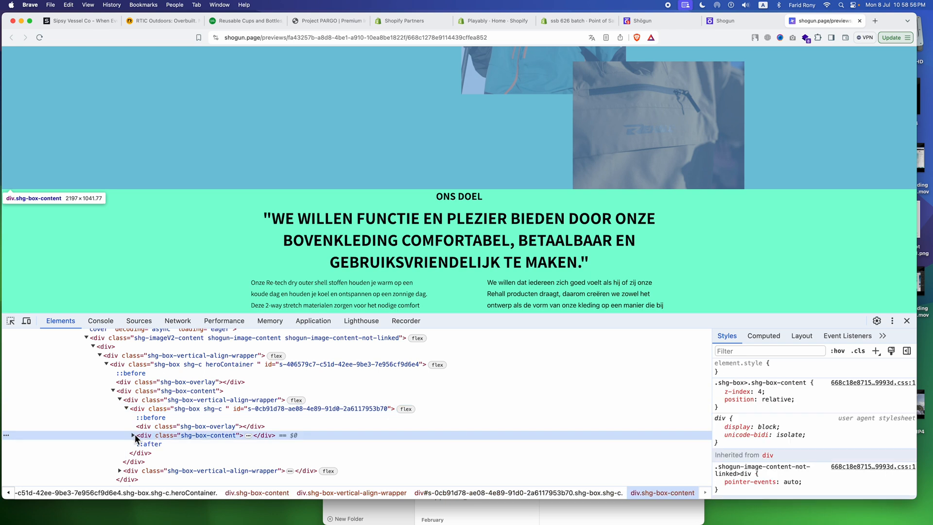
pyautogui.click(133, 434)
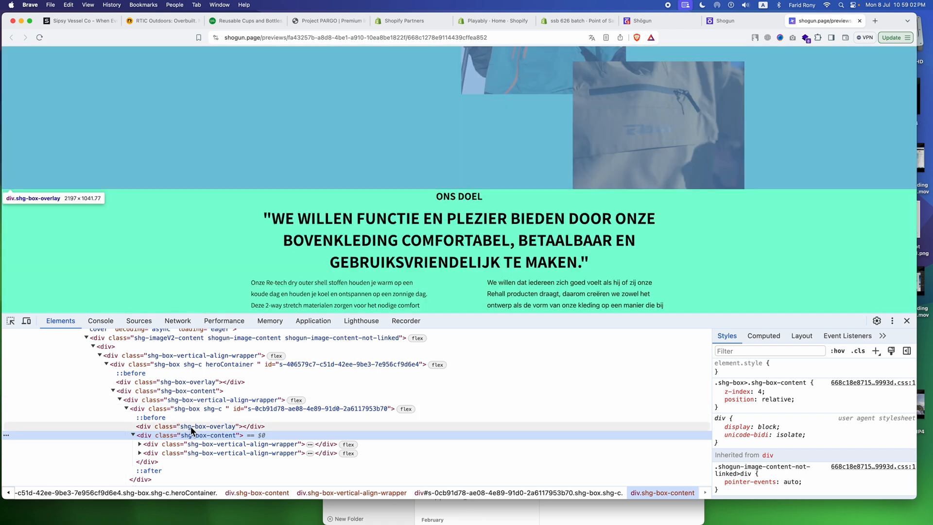
# - Compare the two child wrappers inside the heroContainer's shg-box-content and the page areas they cover
pyautogui.click(113, 391)
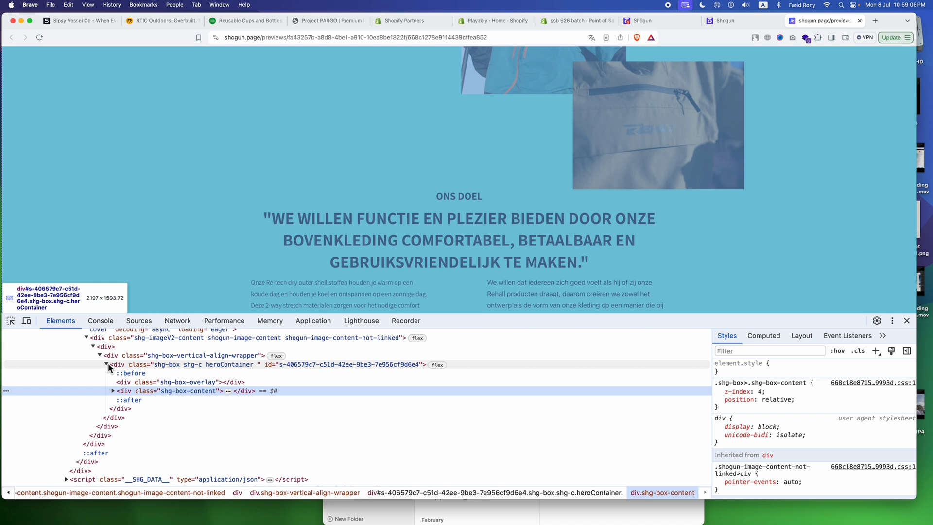
pyautogui.click(112, 390)
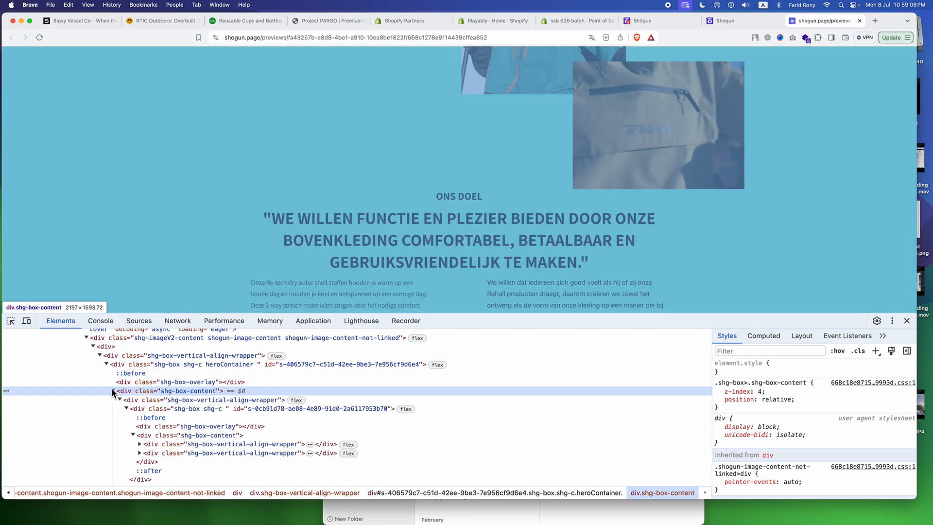
pyautogui.click(124, 399)
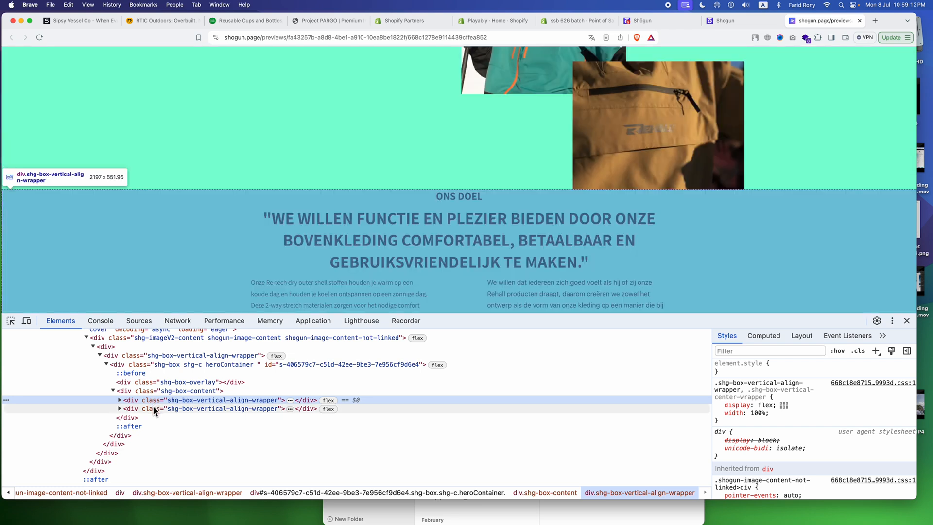
pyautogui.click(153, 408)
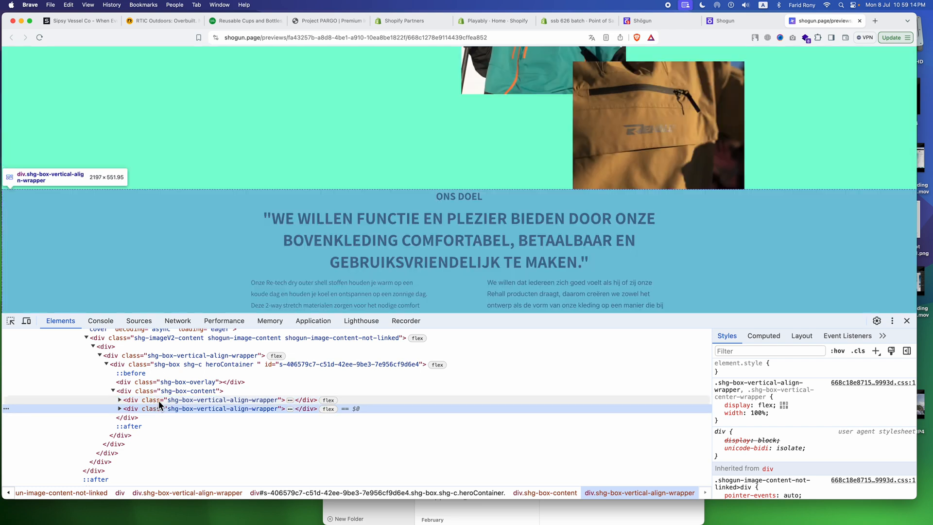
pyautogui.click(163, 397)
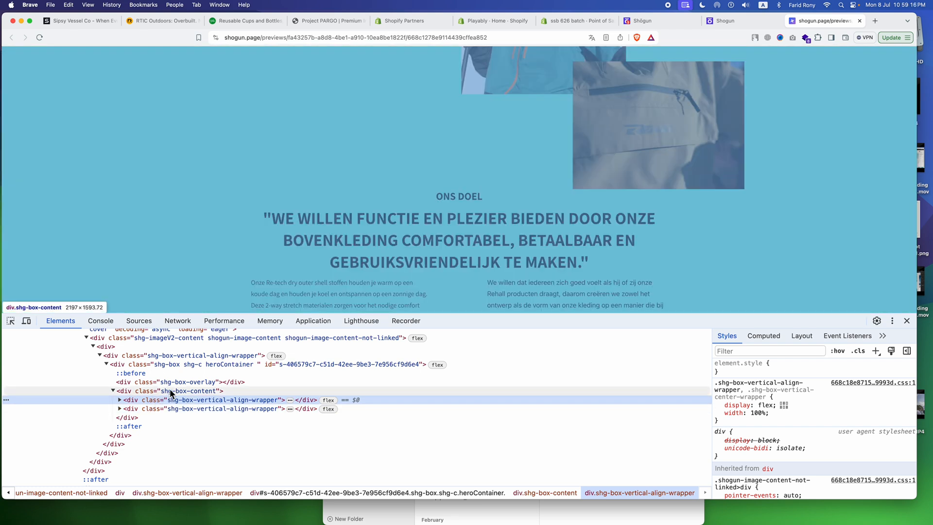
pyautogui.click(170, 392)
# - Examine the style rules of the heroContainer, its shg-box-content and the parent div elements around it
pyautogui.scroll(5, 439, 169)
pyautogui.scroll(5, 433, 185)
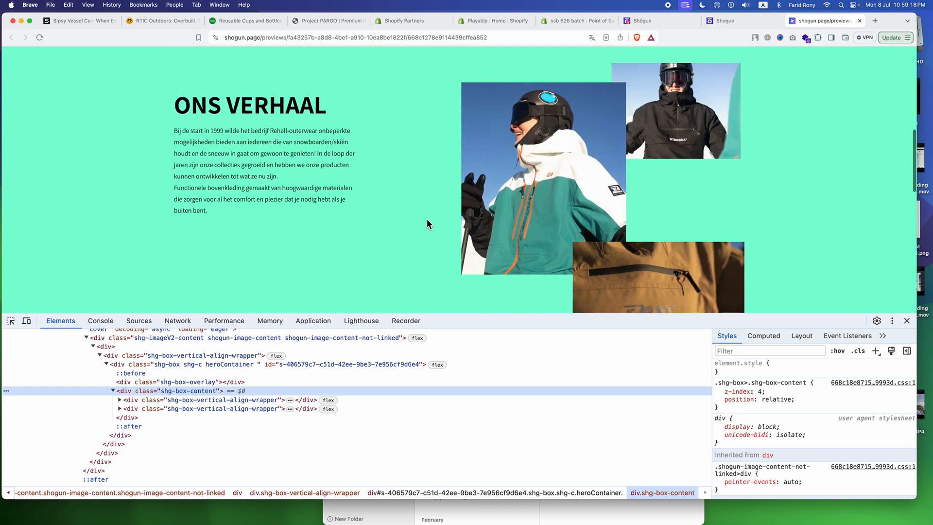
pyautogui.scroll(5, 300, 278)
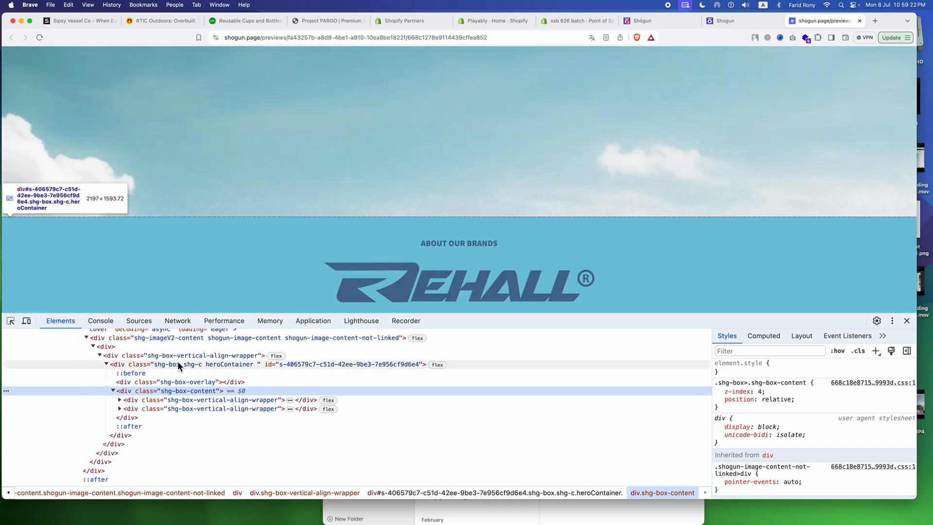
pyautogui.scroll(2, 177, 361)
pyautogui.click(195, 383)
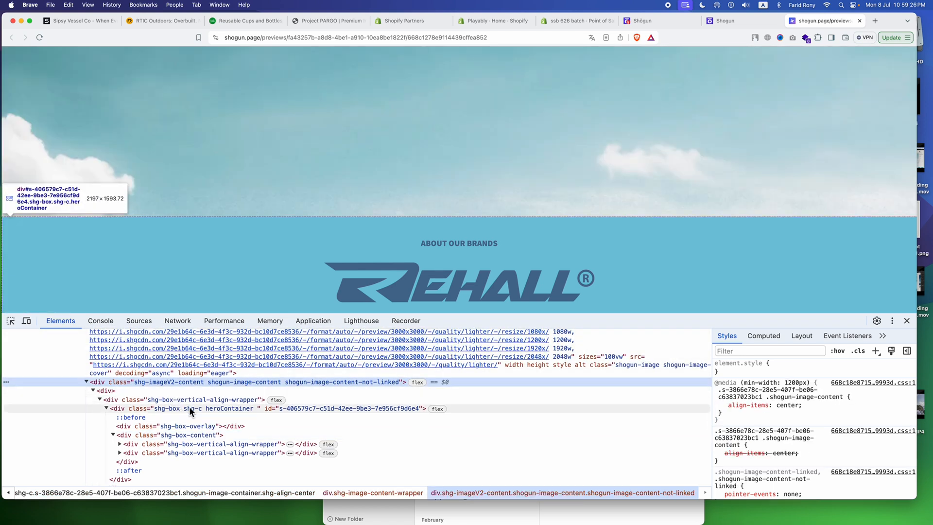
pyautogui.click(190, 409)
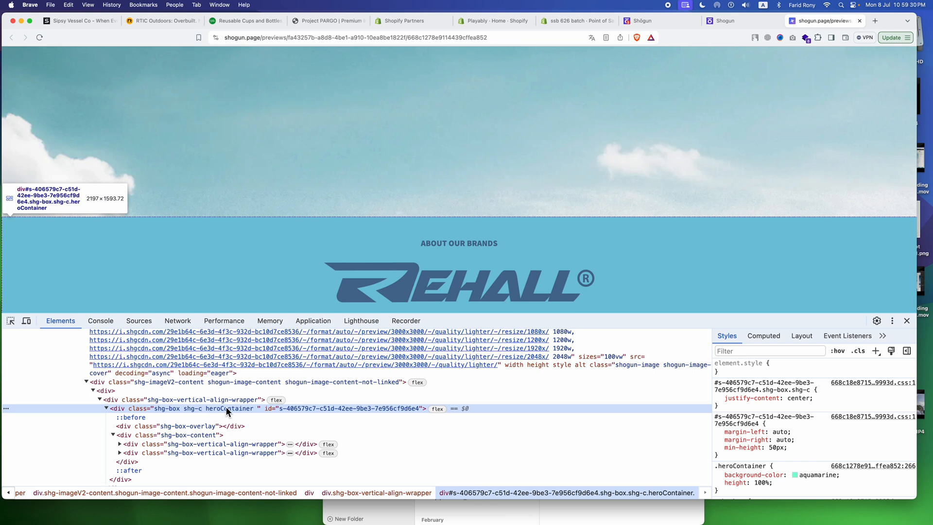
pyautogui.click(189, 434)
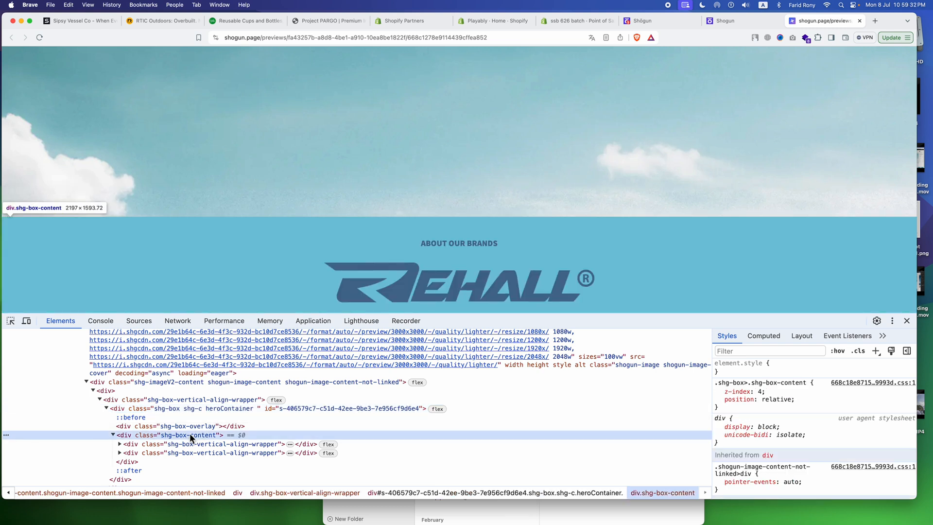
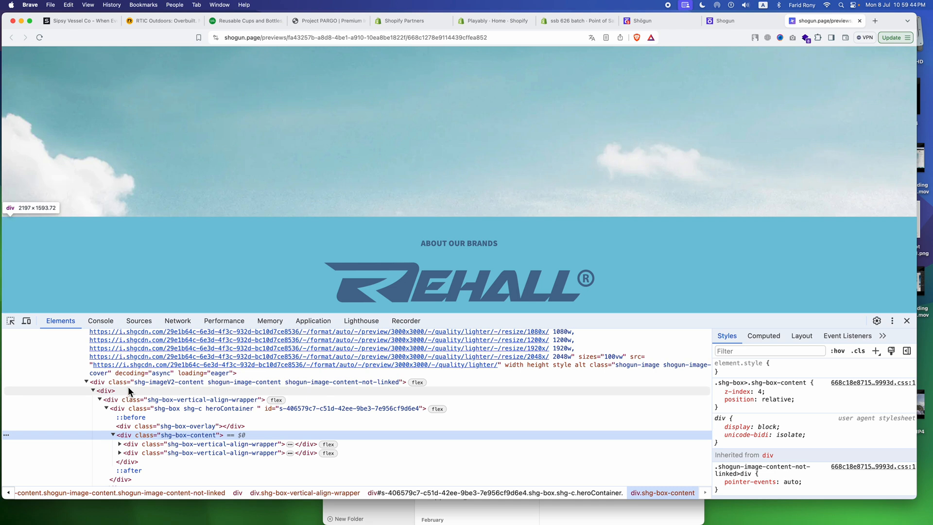
pyautogui.click(128, 387)
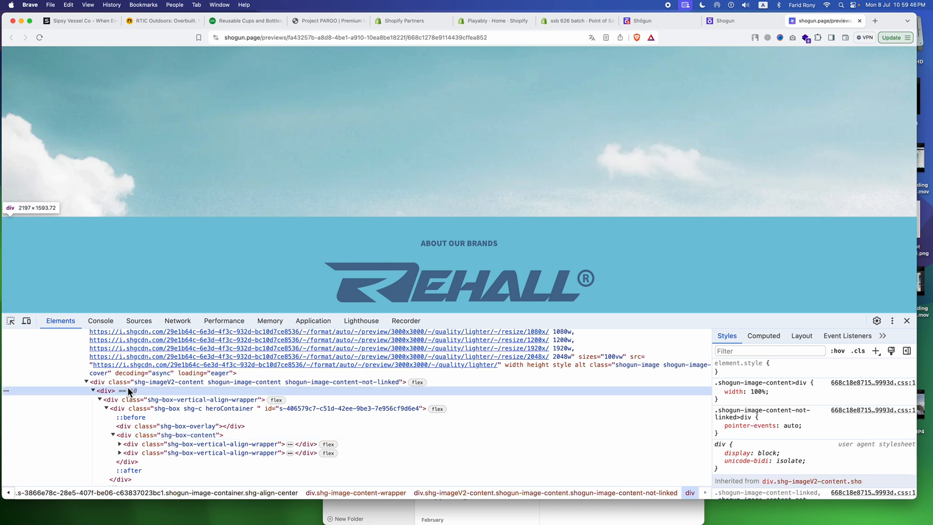
# - Examine the style rules of the heroContainer and its parent elements, and copy the class name shg-imageV2-content from the image content div
pyautogui.click(160, 399)
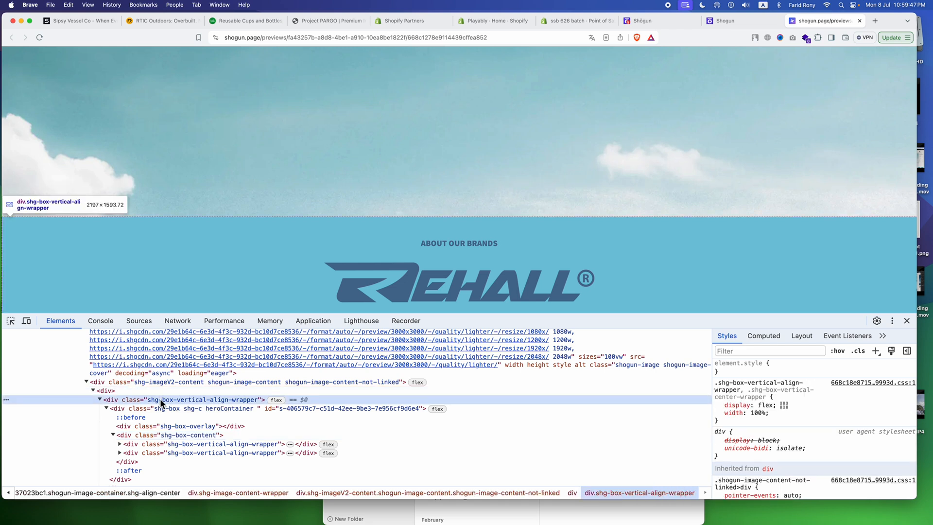
pyautogui.click(206, 408)
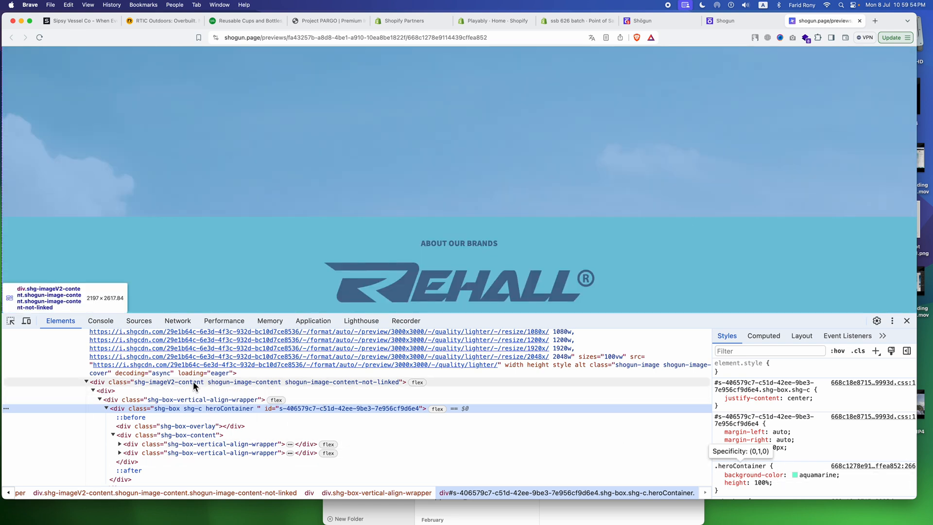
pyautogui.click(194, 381)
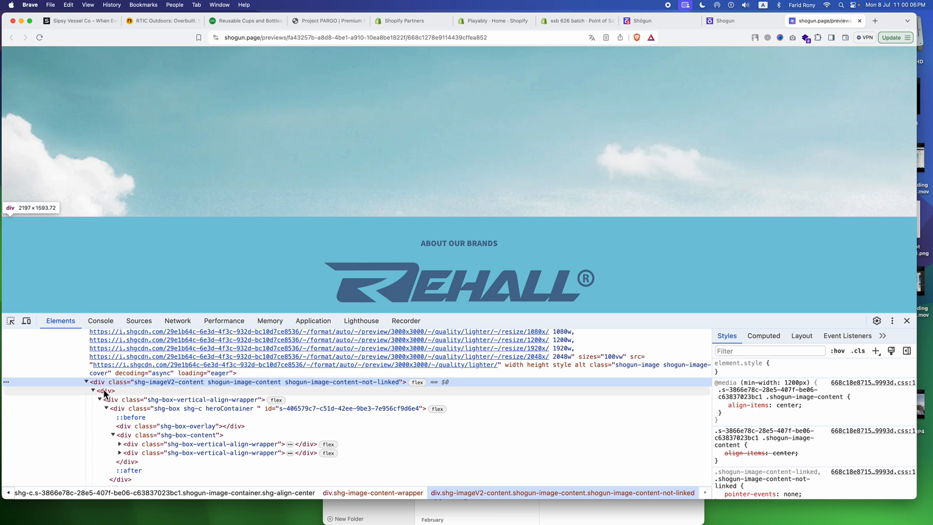
pyautogui.click(200, 398)
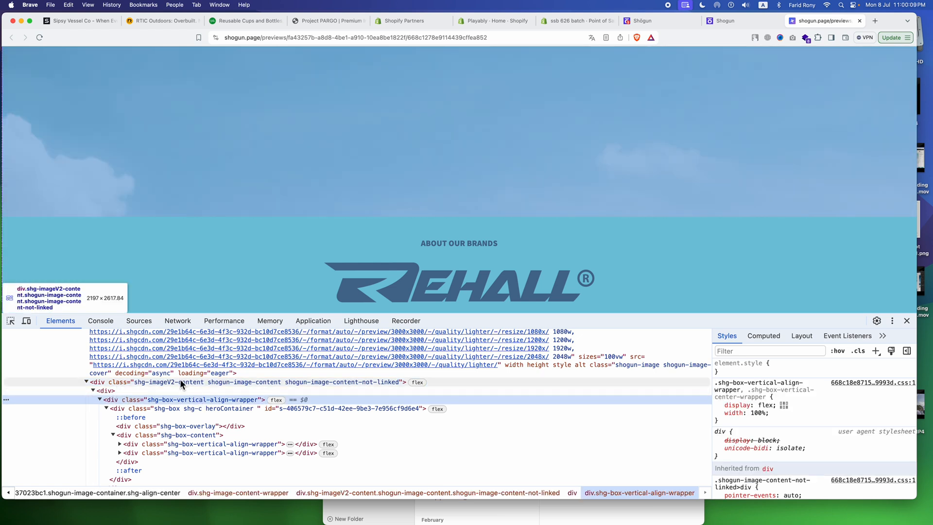
pyautogui.click(164, 382)
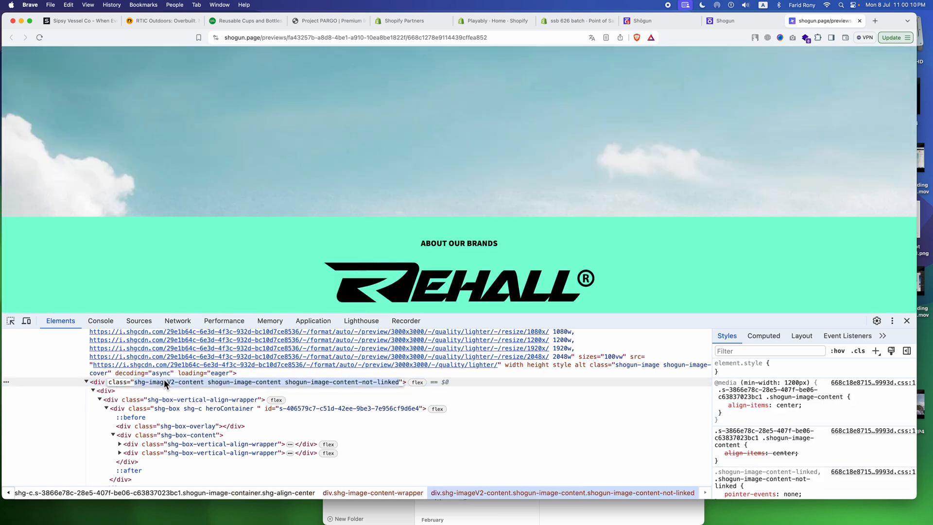
pyautogui.click(165, 380)
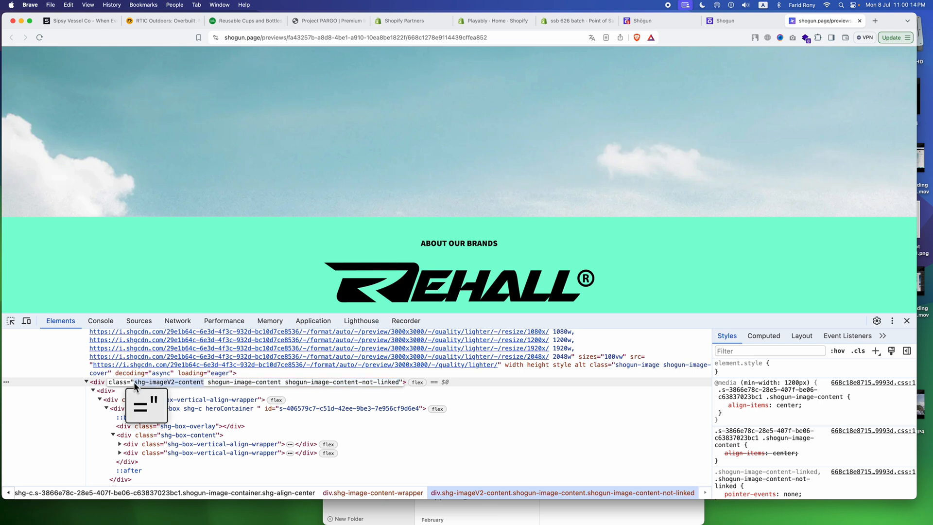
# - Return to the page editor and open the style code of the HTML element at the end of the page
pyautogui.hotkey('ctrl', 'shift', 'Tab')
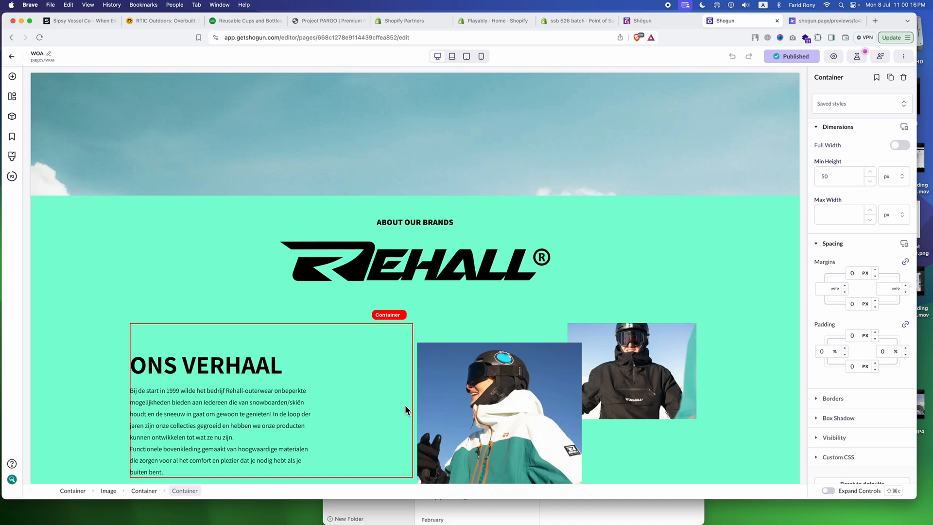
pyautogui.press('p')
pyautogui.scroll(-7, 311, 290)
pyautogui.scroll(-10, 311, 288)
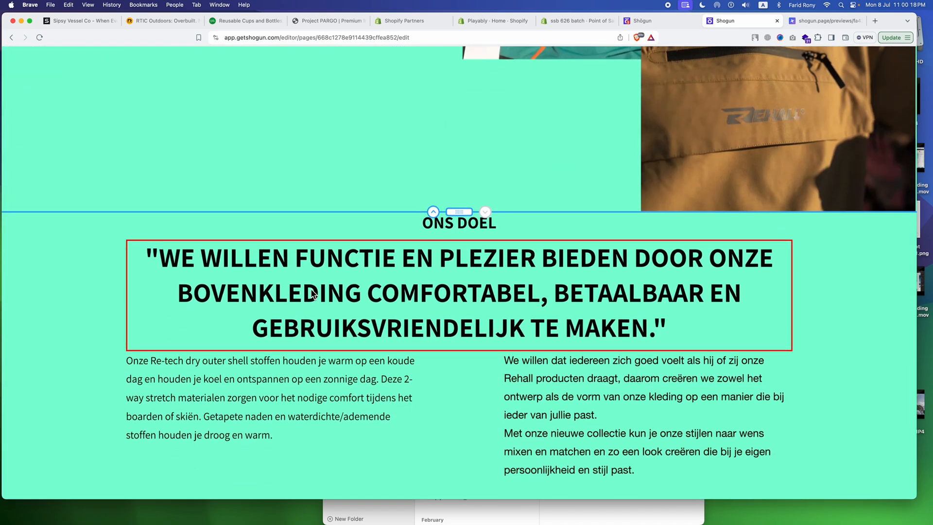
pyautogui.press('p')
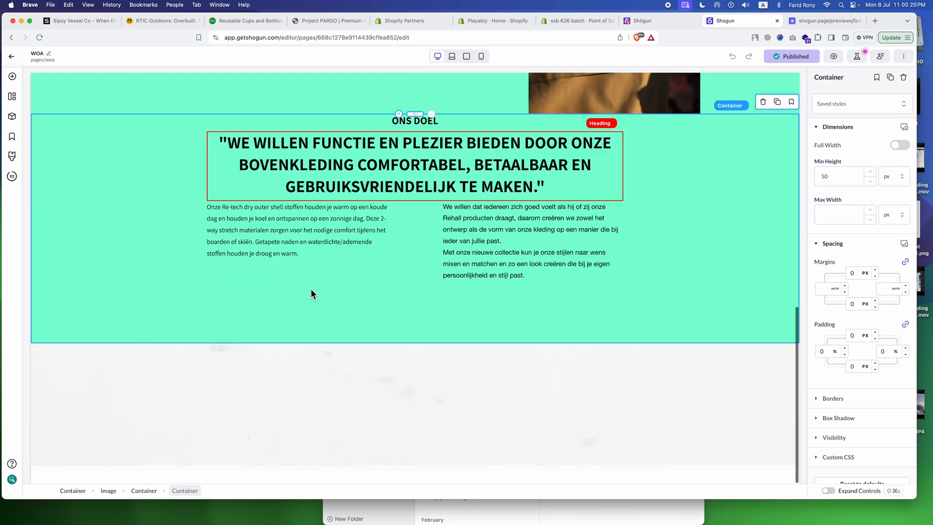
pyautogui.doubleClick(250, 476)
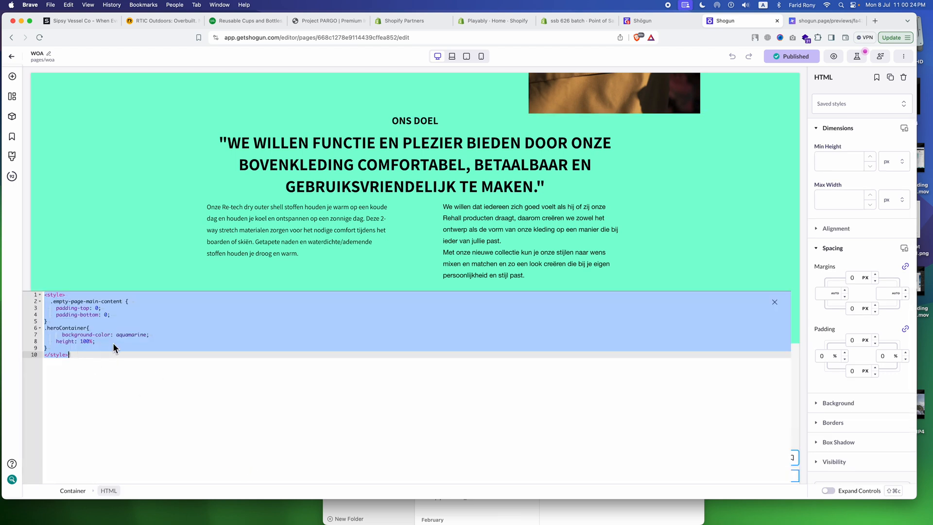
# - Add a .shg-imageV2-content rule with height:100%; between the .empty-page-main-content and .heroContainer rules
pyautogui.click(94, 344)
pyautogui.click(72, 321)
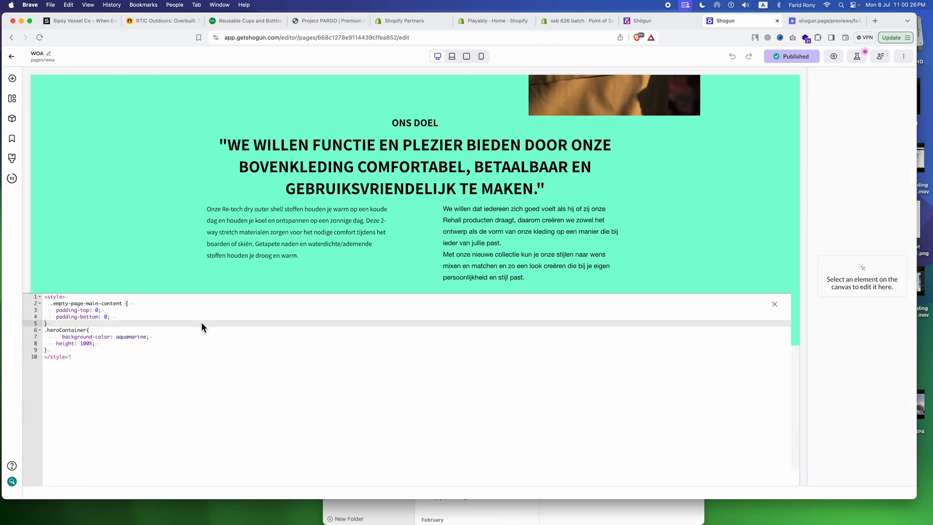
pyautogui.press('Return')
pyautogui.write('.shg-imageV2-content')
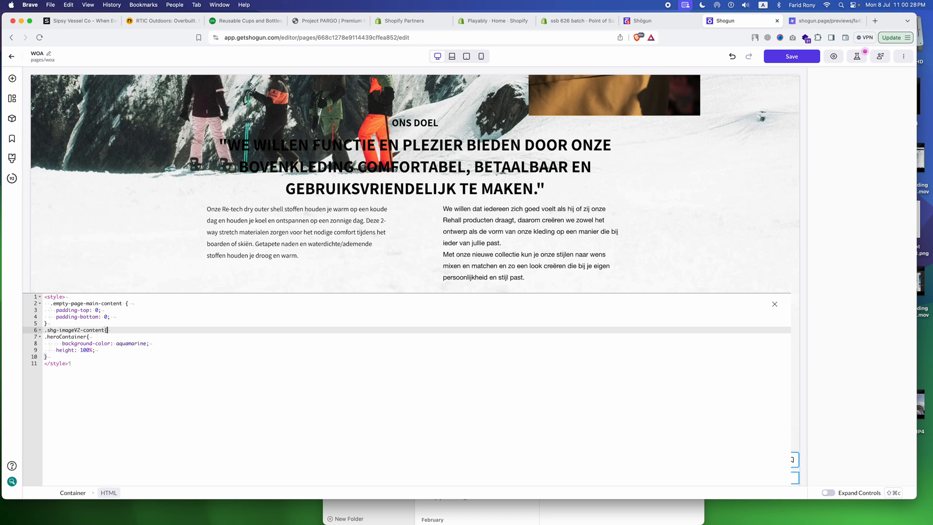
pyautogui.write('{')
pyautogui.press('Return')
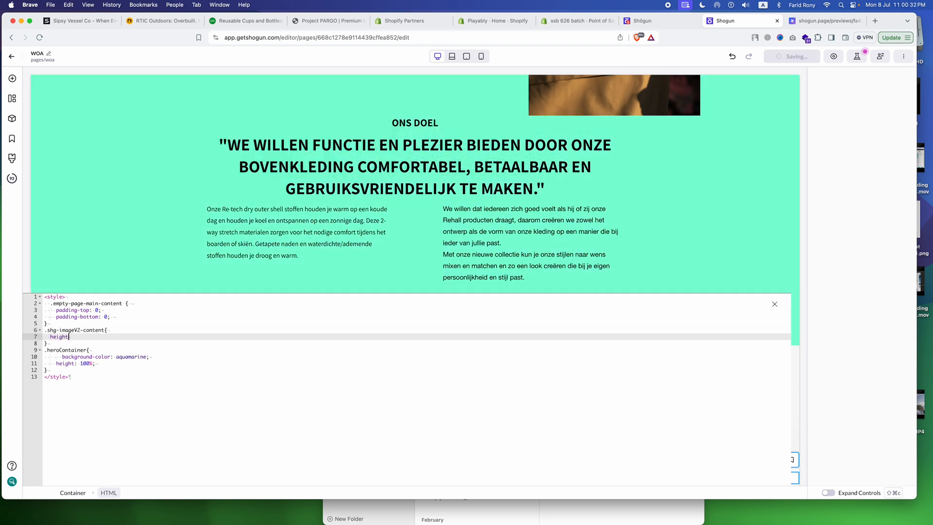
pyautogui.write('height:100%;')
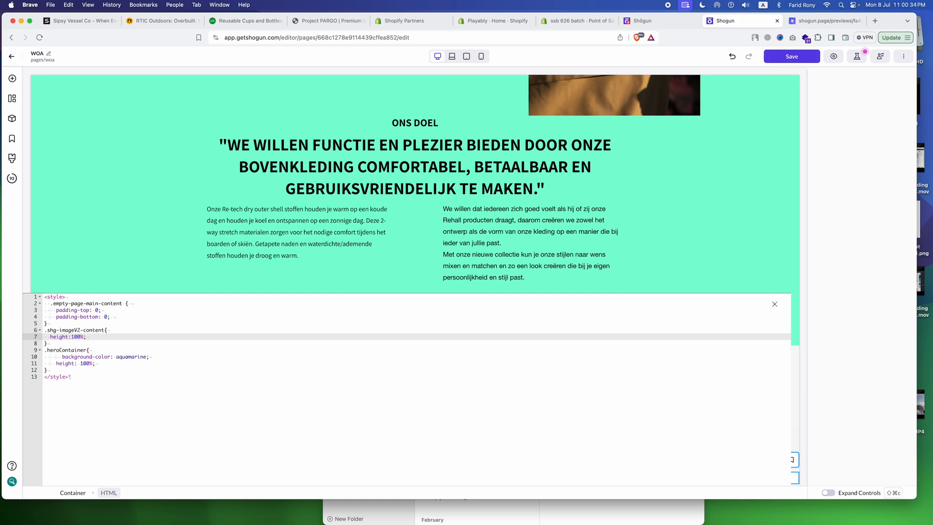
# - Duplicate the .shg-imageV2-content selector onto three additional lines above the height rule
pyautogui.press('Up')
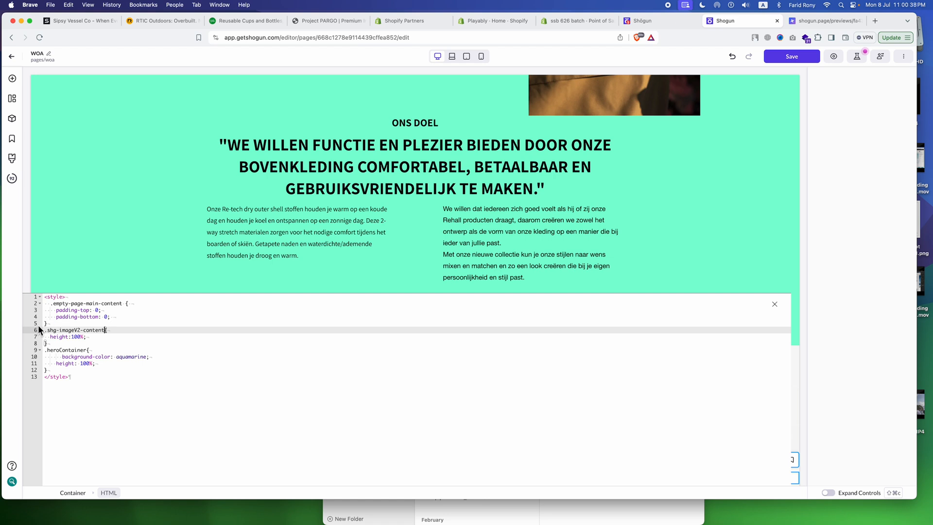
pyautogui.scroll(2, 58, 329)
pyautogui.hscroll(-2, 58, 330)
pyautogui.hotkey('shift', 'Up')
pyautogui.press('super+c')
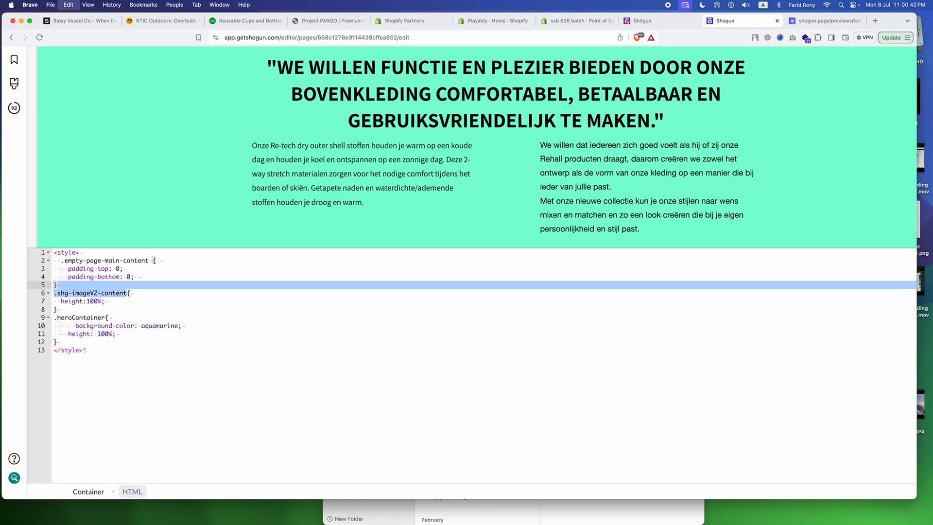
pyautogui.press('Right')
pyautogui.press('super+v')
pyautogui.press('super+v')
pyautogui.press('super+v')
# - Add a comma after the first .shg-imageV2-content selector and extend the second one to ".shg-imageV2-content > div,"
pyautogui.press('Up')
pyautogui.press('Up')
pyautogui.press('super+Left')
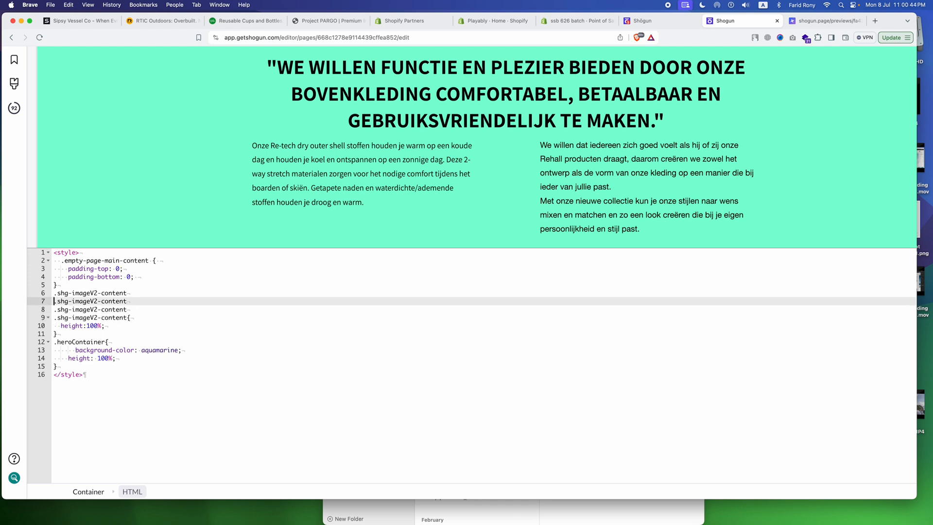
pyautogui.press('Left')
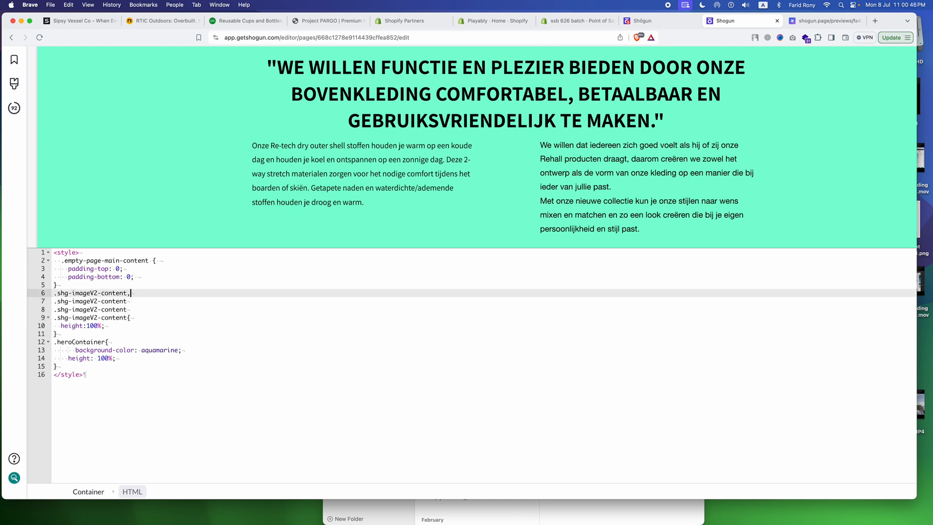
pyautogui.press('Down')
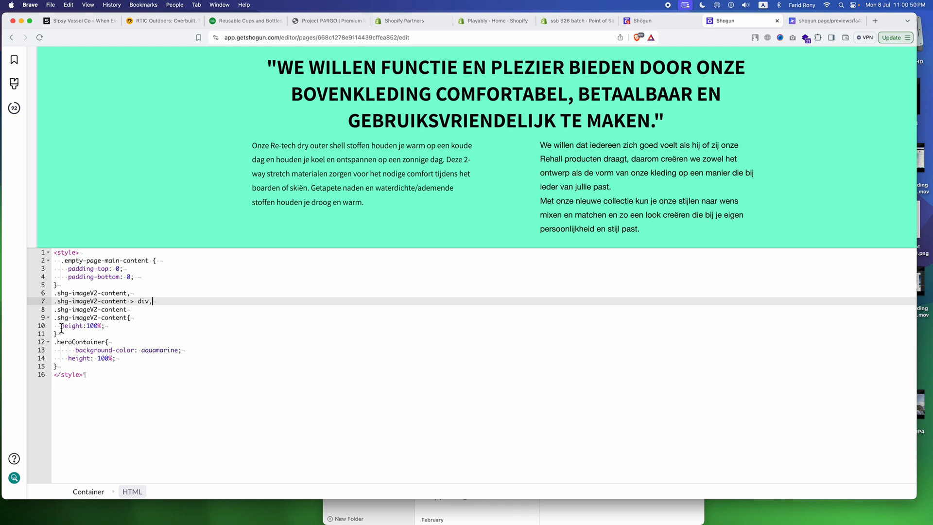
# - Copy the class name shg-box-vertical-align-wrapper from the heroContainer's parent element in the preview's inspector
pyautogui.hotkey('ctrl', 'Tab')
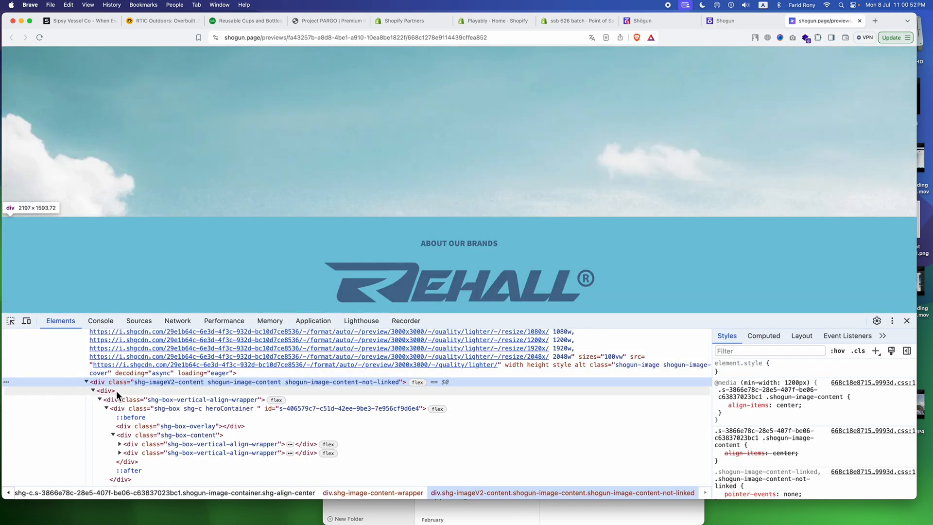
pyautogui.click(110, 391)
pyautogui.click(155, 399)
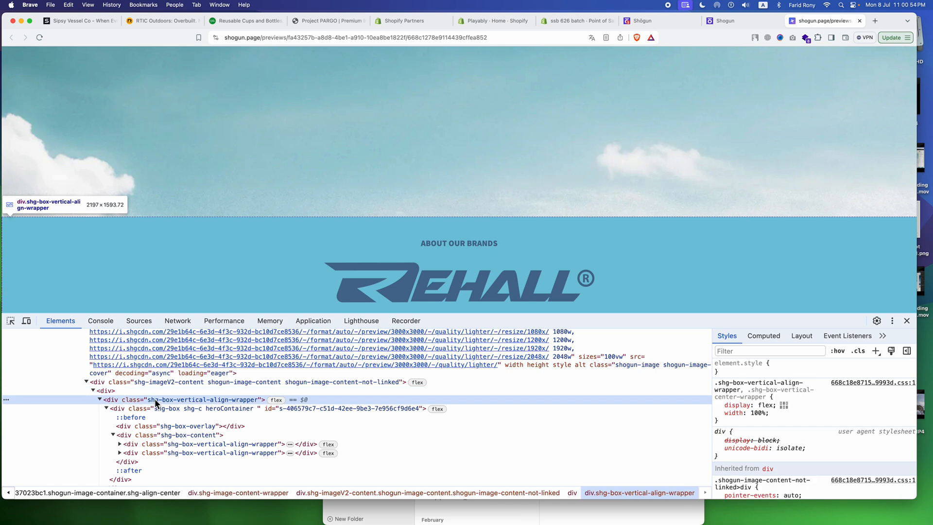
pyautogui.doubleClick(178, 399)
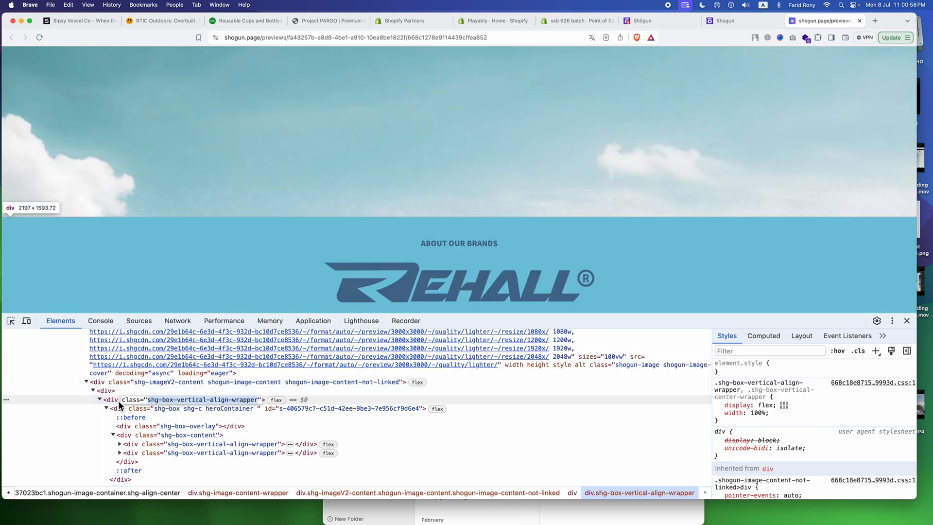
pyautogui.click(103, 399)
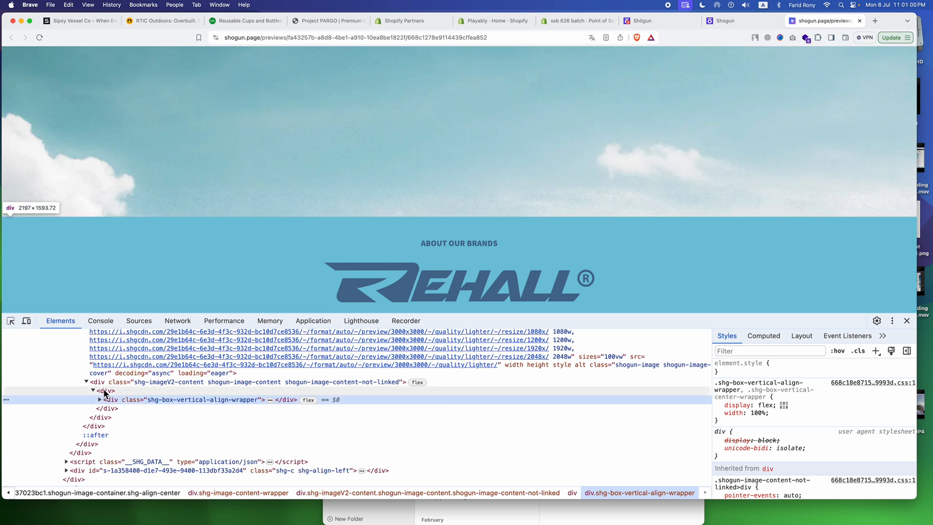
pyautogui.doubleClick(195, 399)
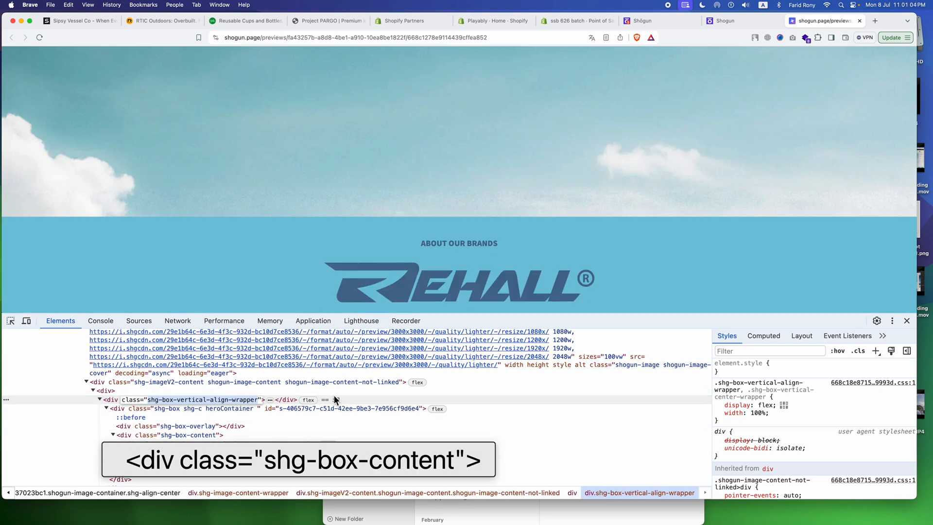
# - Extend the second selector in the style code to ".shg-imageV2-content > div > .shg-box-vertical-align-wrapper"
pyautogui.press('super+shift+bracketleft')
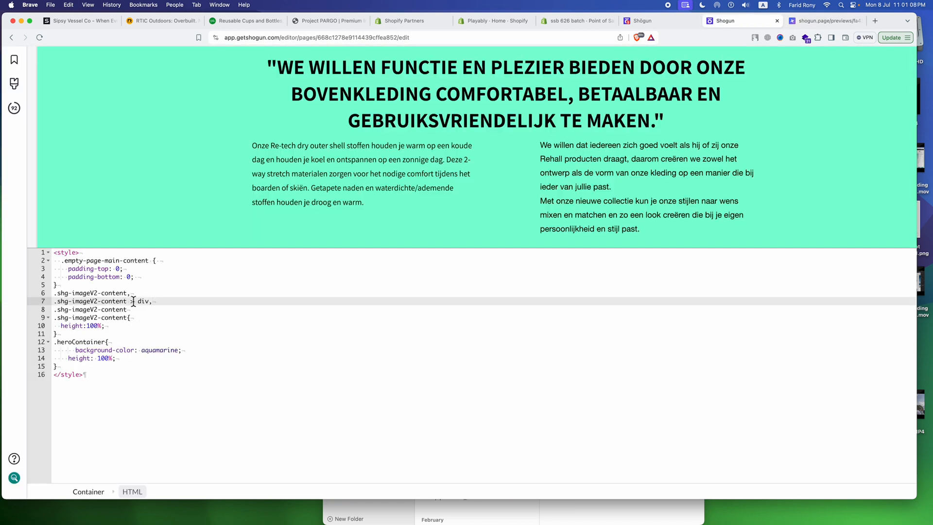
pyautogui.click(113, 302)
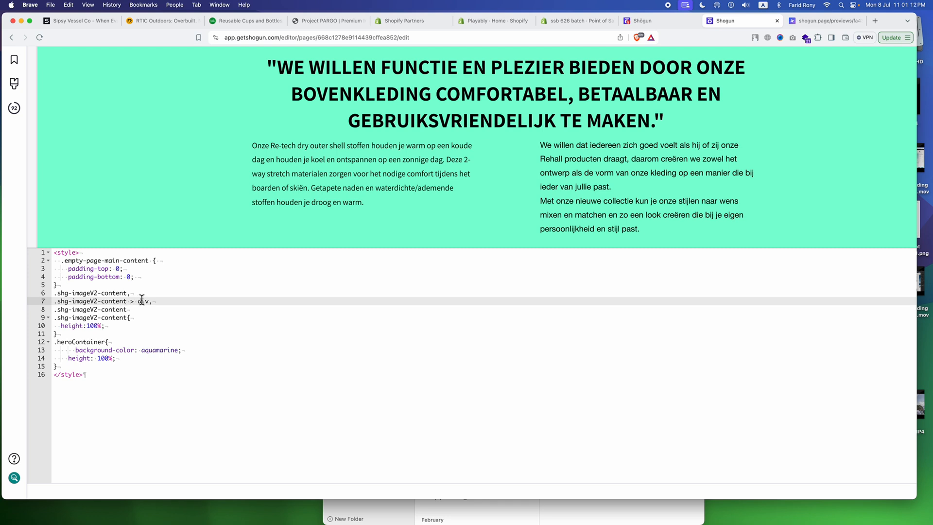
pyautogui.click(142, 300)
pyautogui.press('Right')
pyautogui.press('Right')
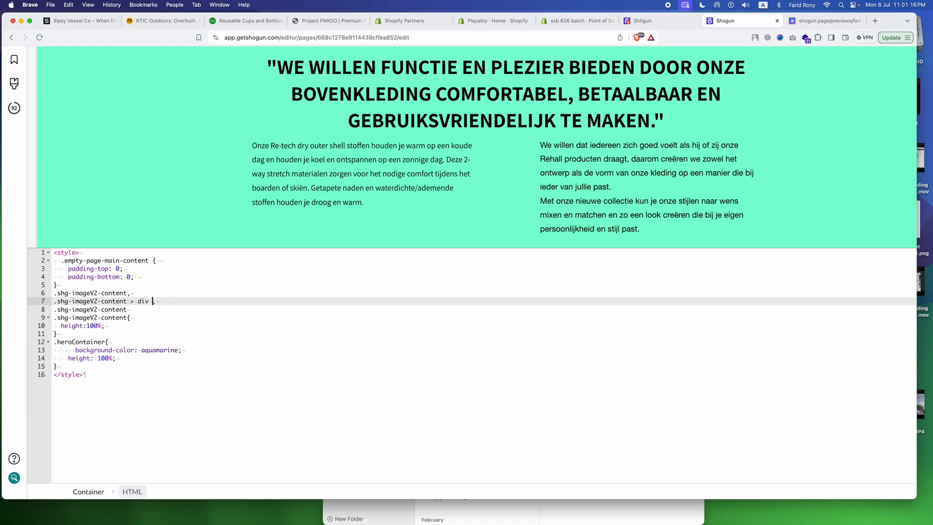
pyautogui.write('> .shg-box-vertical-align-wrapper')
pyautogui.moveTo(164, 301); pyautogui.dragTo(275, 301)
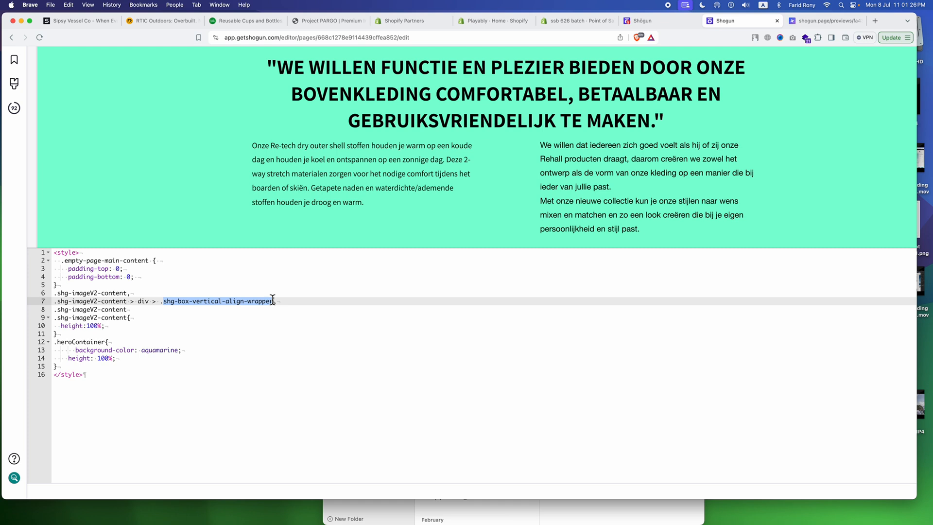
# - Check the style rules applied to the heroContainer in the preview and return to the style code
pyautogui.press('super+alt+Right')
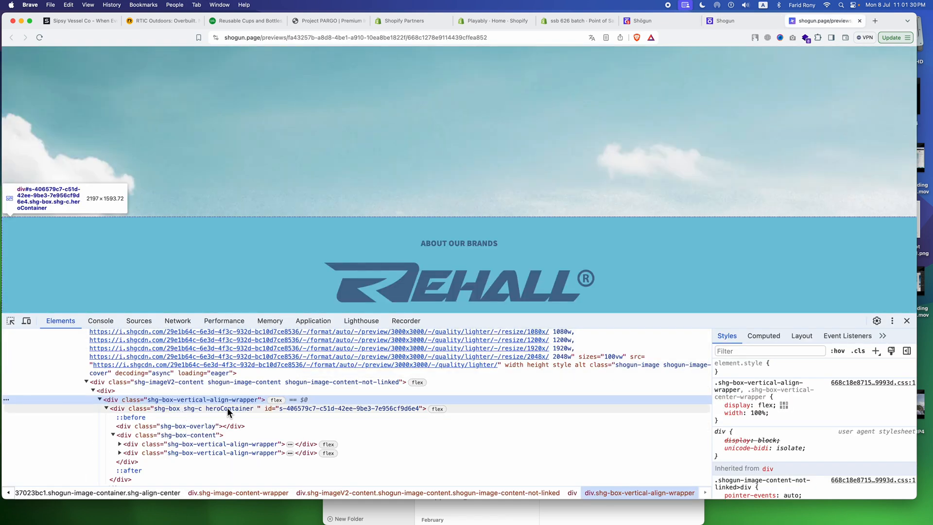
pyautogui.click(228, 410)
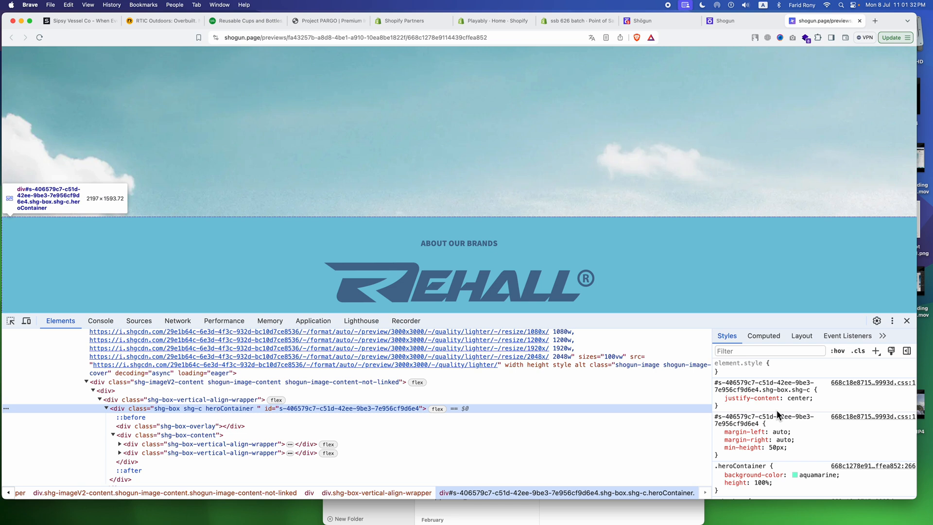
pyautogui.press('super+alt+Left')
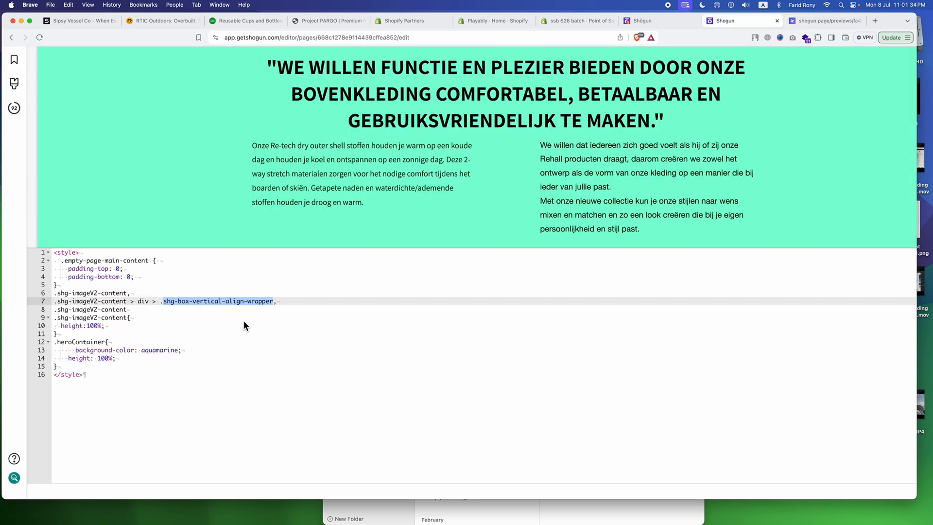
# - Remove the two leftover .shg-imageV2-content selectors so the height rule opens directly after .shg-box-vertical-align-wrapper, and check the hero on the canvas
pyautogui.moveTo(178, 313); pyautogui.dragTo(68, 310)
pyautogui.click(127, 316)
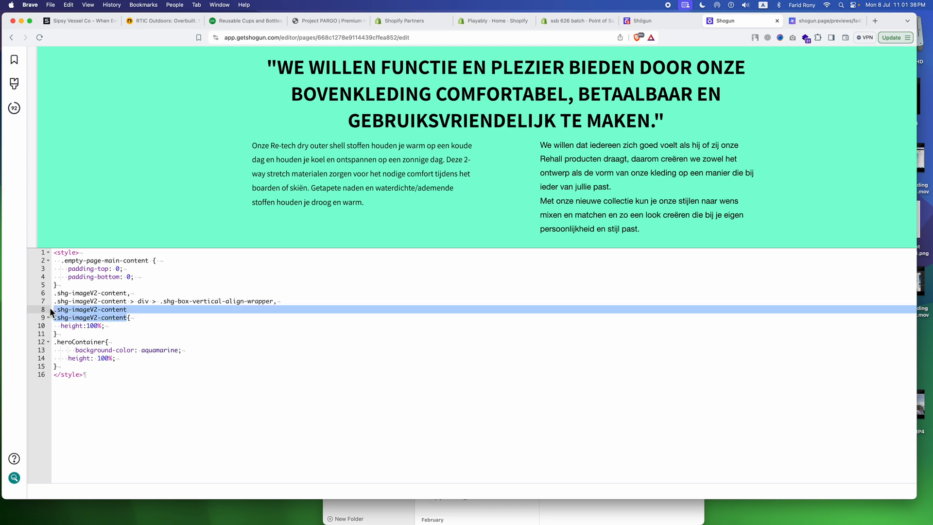
pyautogui.press('BackSpace')
pyautogui.press('BackSpace')
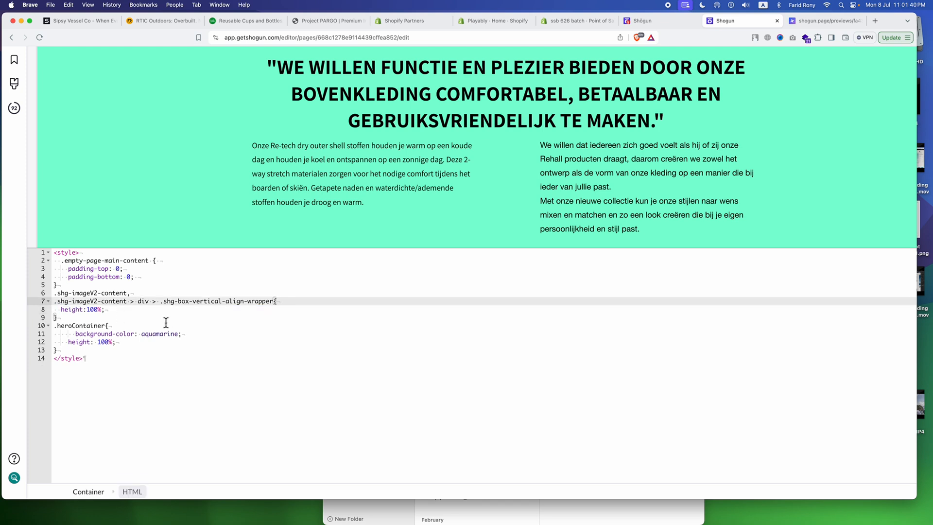
pyautogui.click(157, 320)
pyautogui.scroll(3, 525, 140)
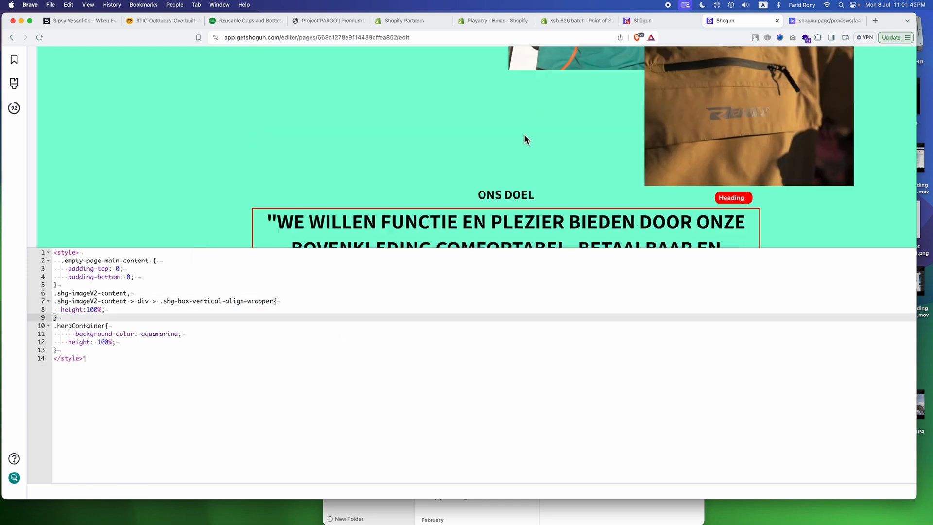
pyautogui.scroll(5, 525, 139)
pyautogui.scroll(-3, 465, 164)
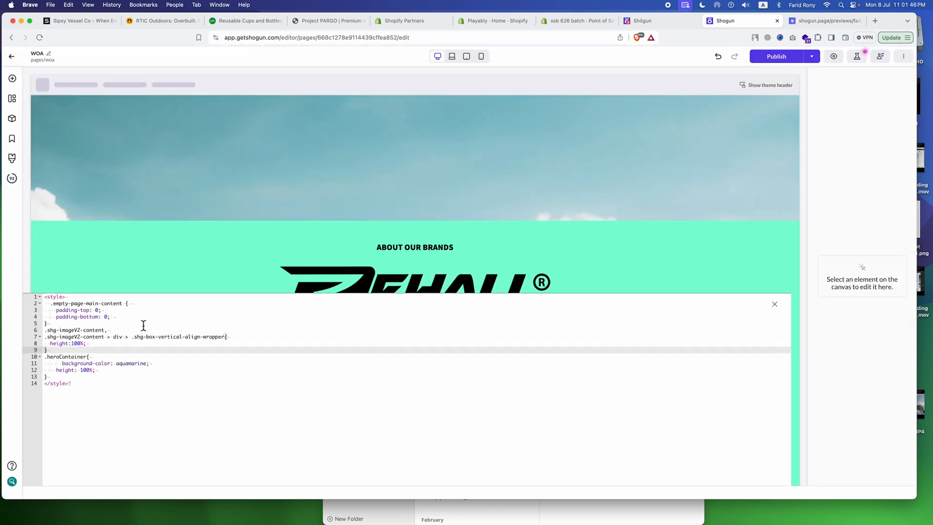
# - Add ".shg-imageV2-content > div," as a separate selector between the two existing selectors of the height rule
pyautogui.scroll(1, 127, 344)
pyautogui.scroll(2, 126, 345)
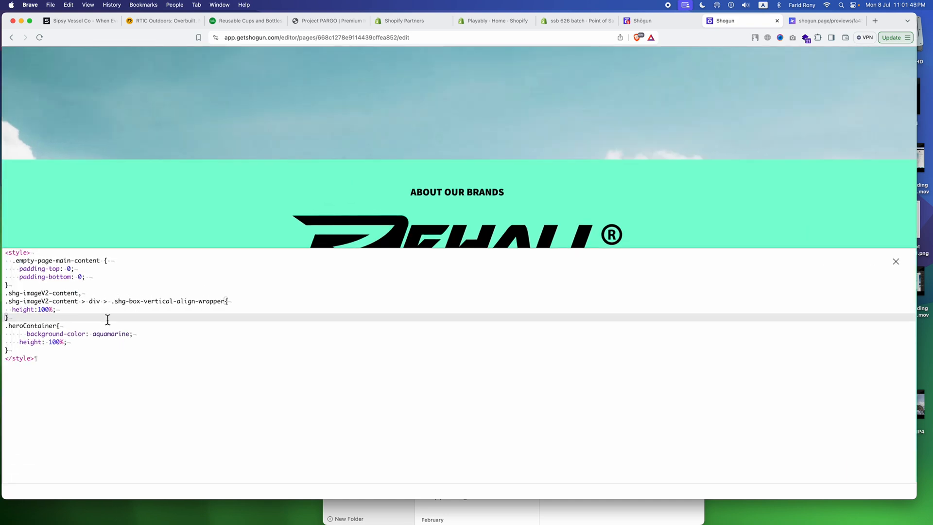
pyautogui.moveTo(100, 301); pyautogui.dragTo(102, 294)
pyautogui.press('super+c')
pyautogui.click(102, 294)
pyautogui.press('super+v')
pyautogui.write(',')
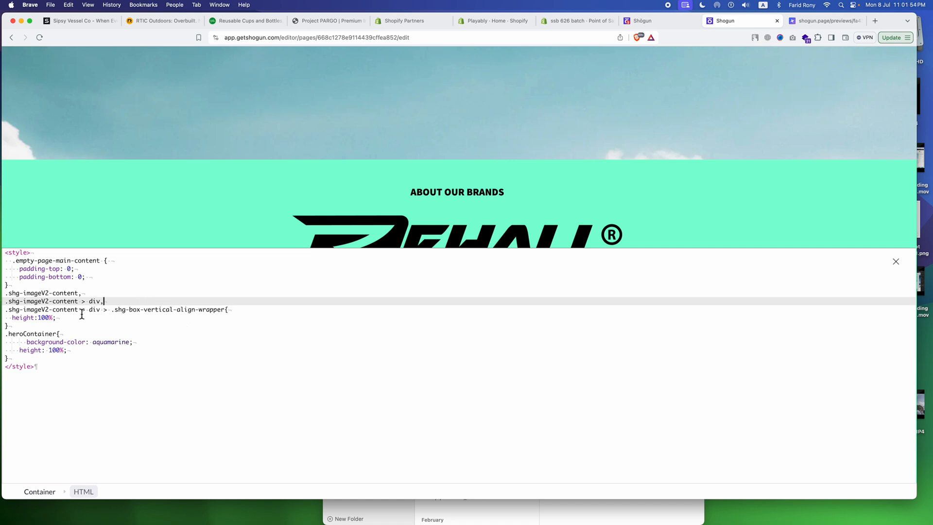
# - Prefix the wrapper class in the height rule's last selector with div, making it "div.shg-box-vertical-align-wrapper"
pyautogui.click(112, 310)
pyautogui.write('div')
pyautogui.click(128, 326)
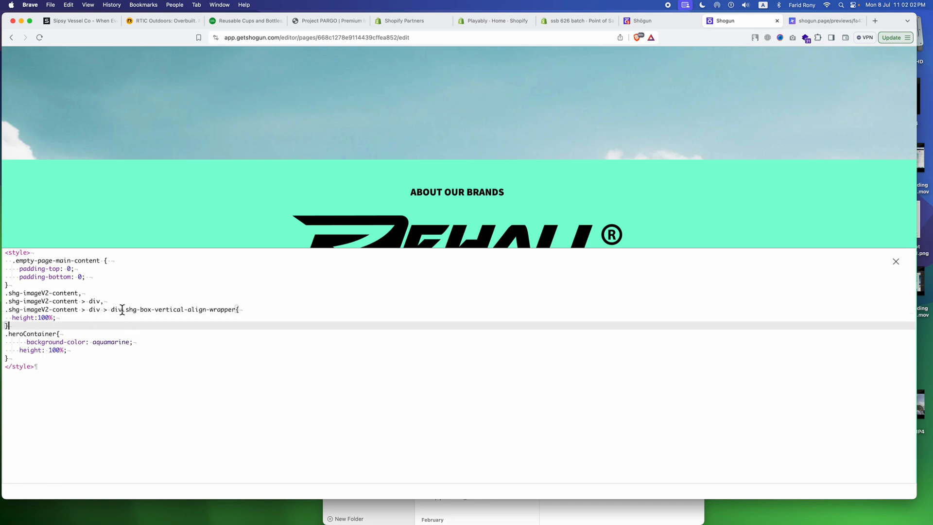
pyautogui.moveTo(123, 311); pyautogui.dragTo(234, 309)
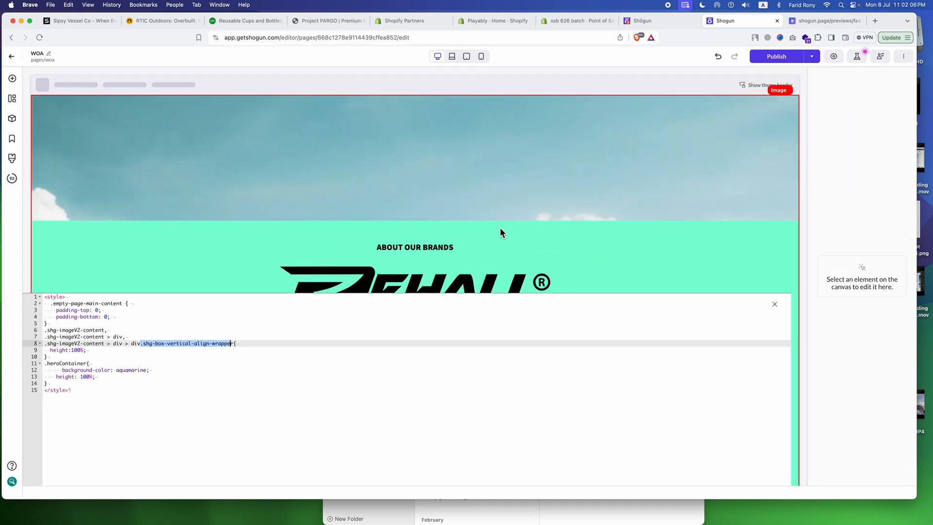
# - Publish the page, reload the preview without the inspector, and check how far the hero container extends over the image
pyautogui.click(774, 61)
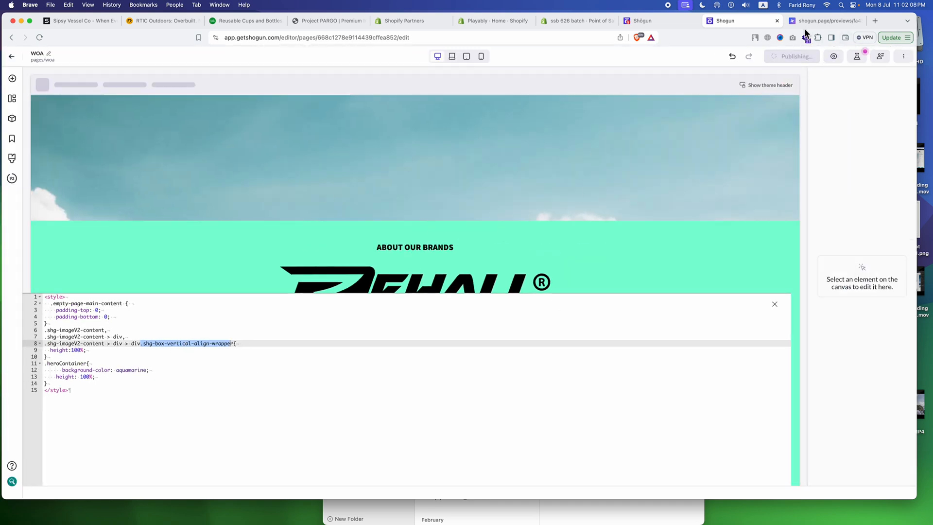
pyautogui.click(825, 20)
pyautogui.press('super+r')
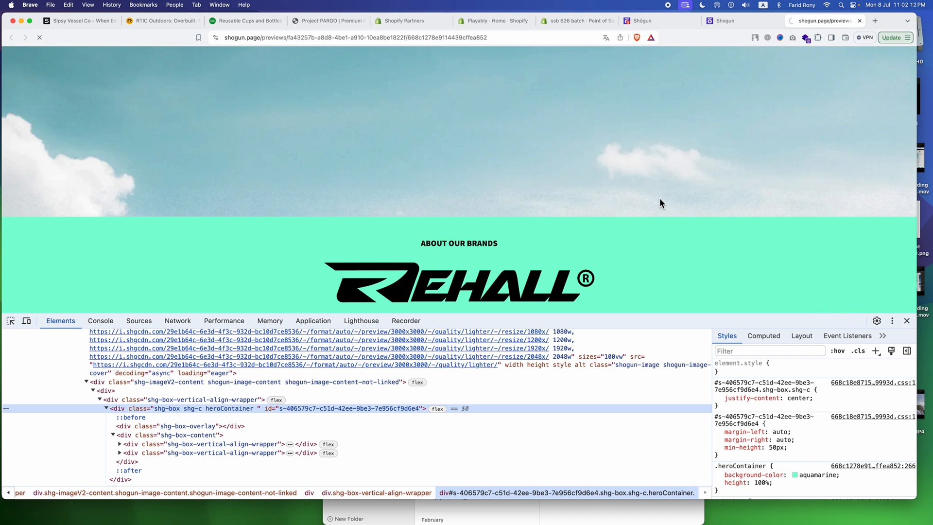
pyautogui.click(906, 321)
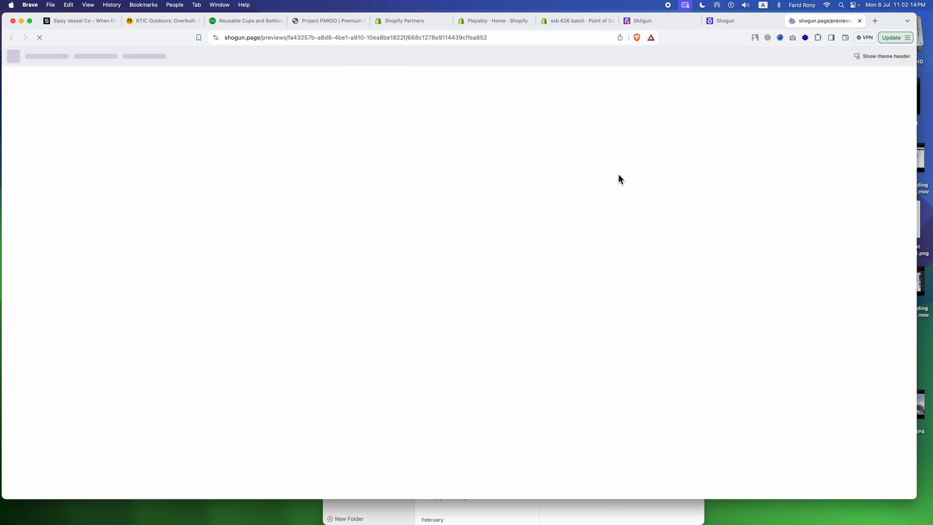
pyautogui.scroll(5, 563, 148)
pyautogui.scroll(-10, 562, 148)
pyautogui.scroll(-4, 562, 148)
pyautogui.scroll(14, 562, 148)
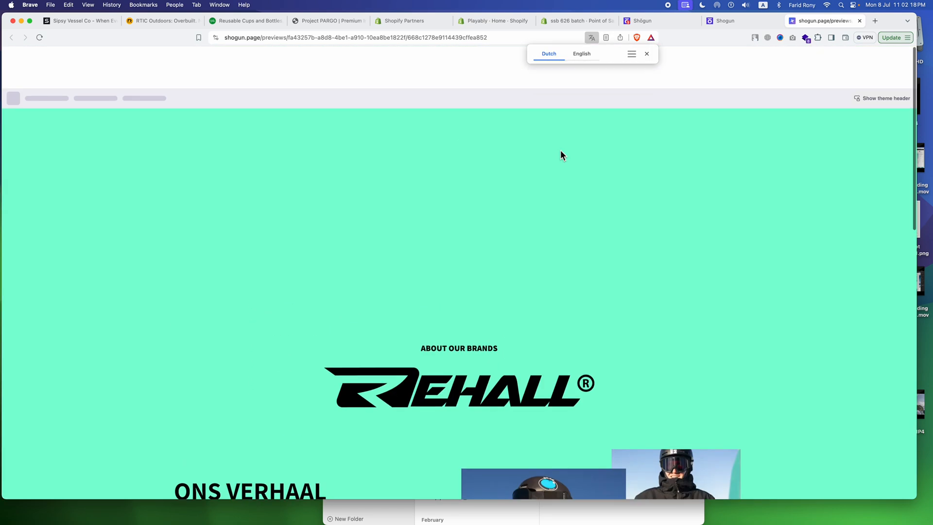
pyautogui.scroll(-5, 504, 187)
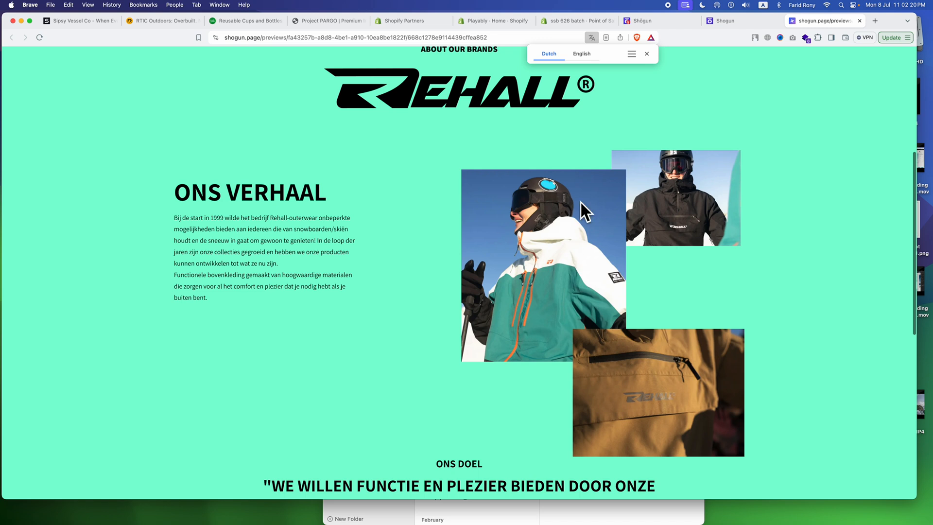
# - Remove the aquamarine background-color line from the .heroContainer rule, save the page and close the code editor
pyautogui.hotkey('ctrl', 'shift', 'Tab')
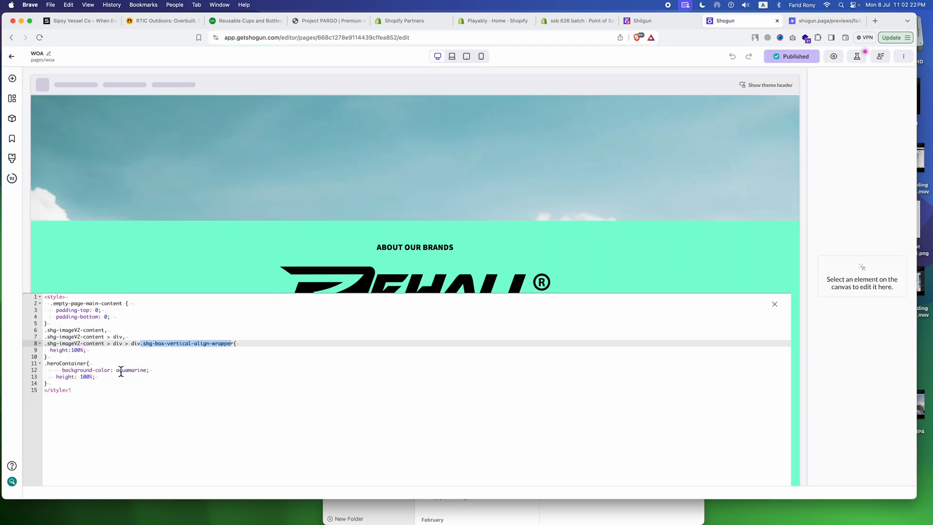
pyautogui.moveTo(152, 371); pyautogui.dragTo(160, 364)
pyautogui.press('BackSpace')
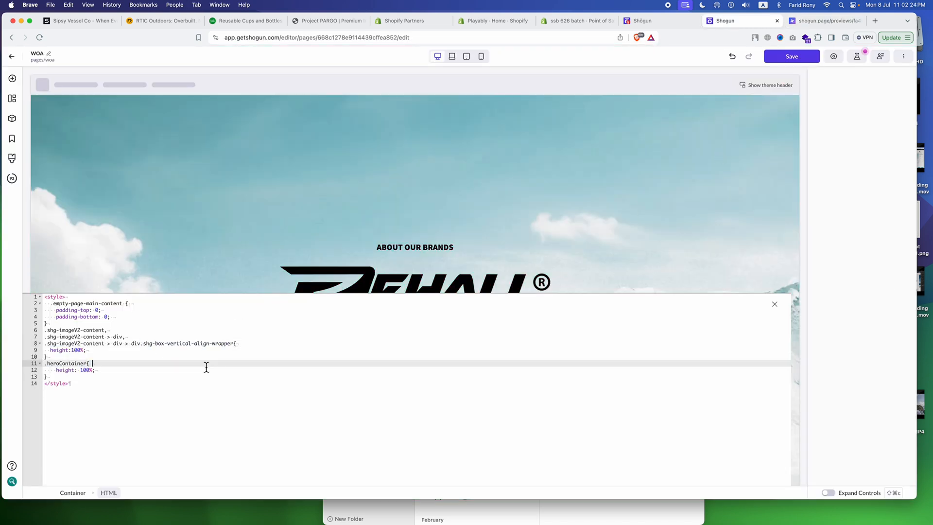
pyautogui.click(792, 56)
pyautogui.hotkey('ctrl', 'Tab')
pyautogui.scroll(5, 530, 177)
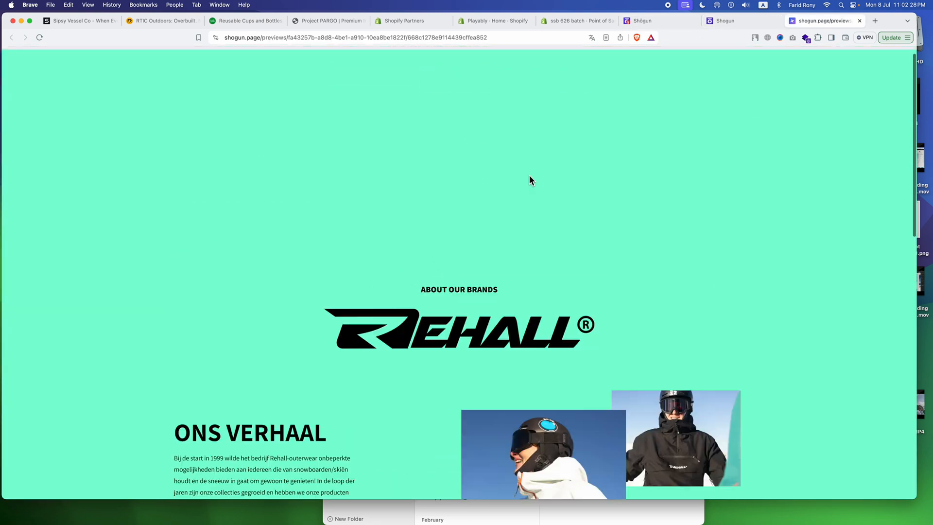
pyautogui.scroll(-5, 529, 174)
pyautogui.hotkey('ctrl', 'shift', 'Tab')
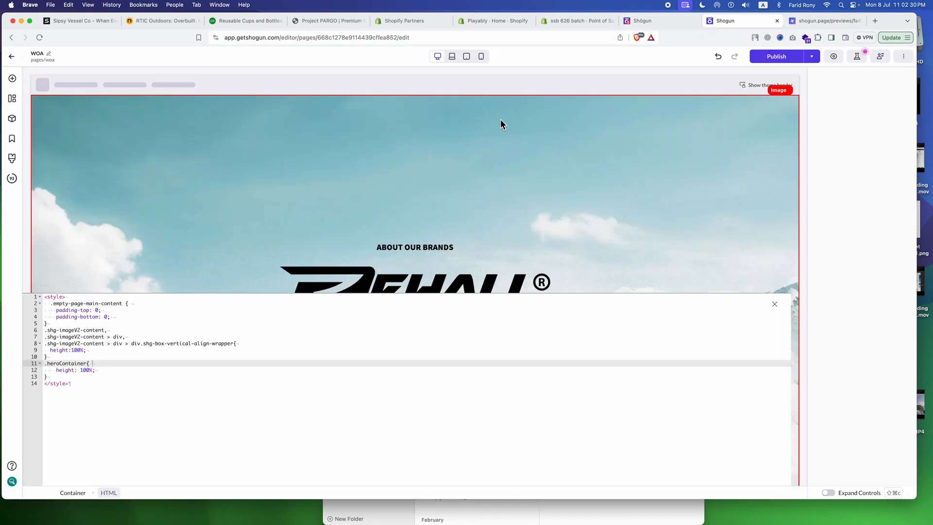
pyautogui.click(775, 305)
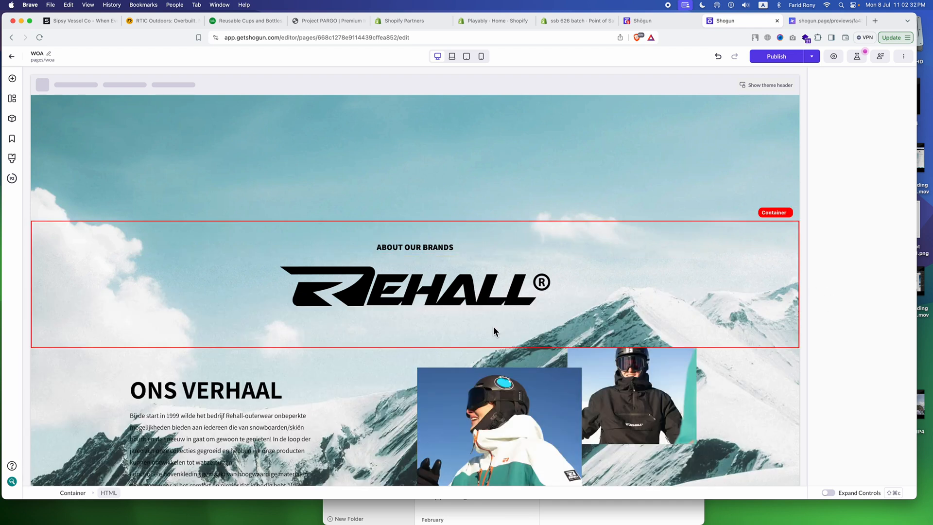
# - Inspect the published preview and locate the shg-box-content element directly inside the heroContainer
pyautogui.hotkey('ctrl', 'Tab')
pyautogui.rightClick(499, 164)
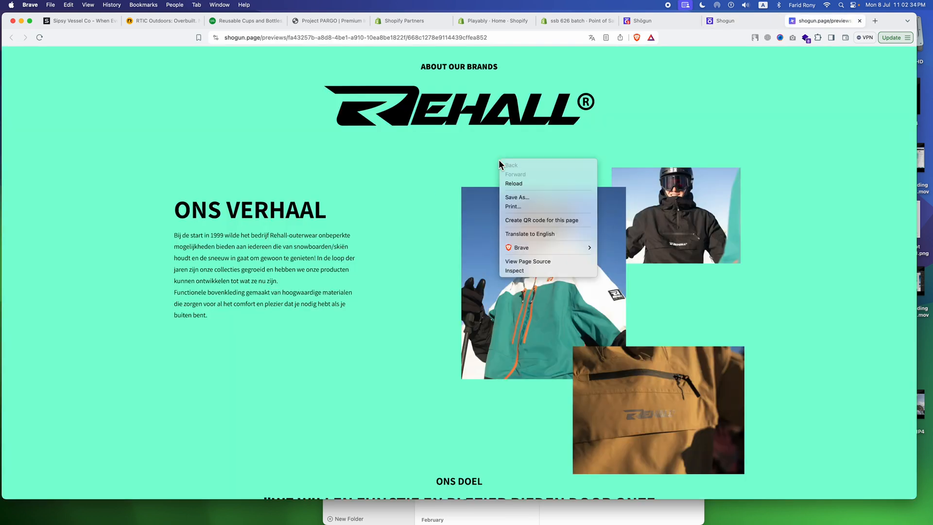
pyautogui.click(523, 269)
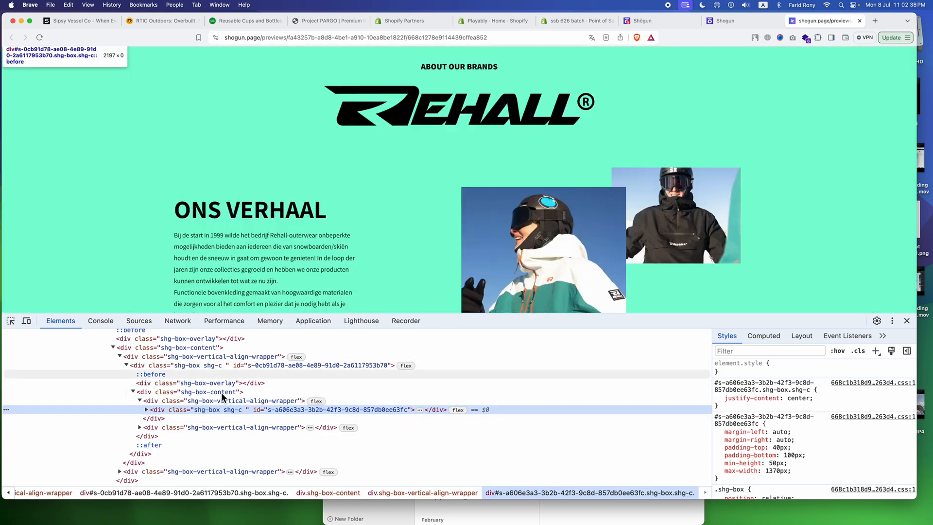
pyautogui.scroll(5, 214, 409)
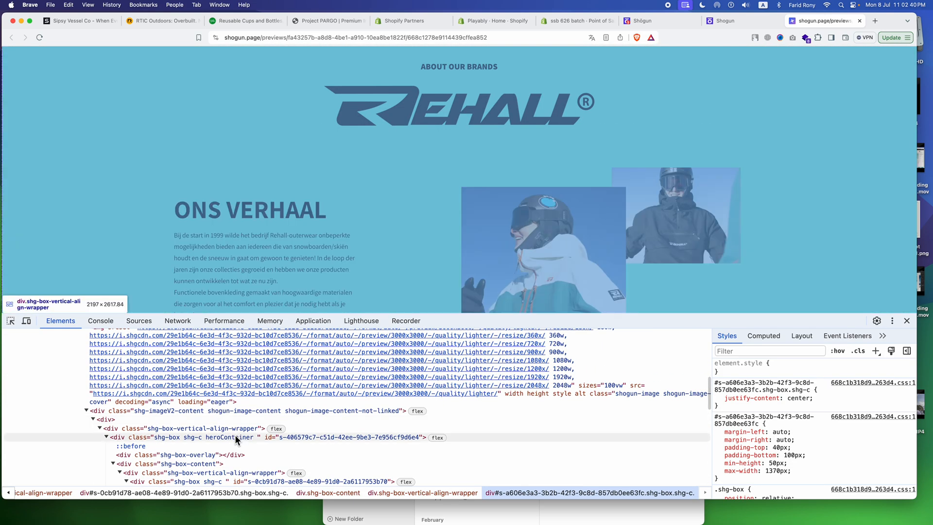
pyautogui.click(232, 437)
pyautogui.scroll(-3, 232, 438)
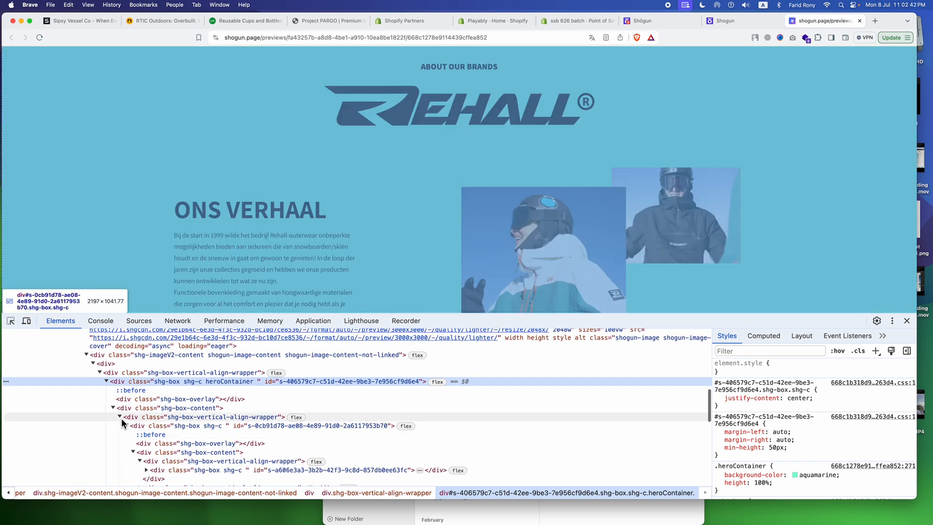
pyautogui.click(120, 417)
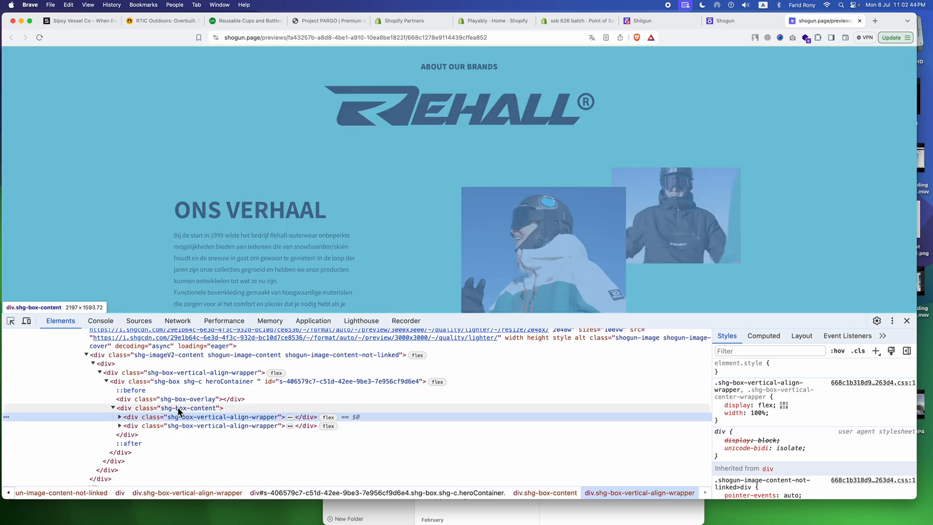
pyautogui.click(189, 408)
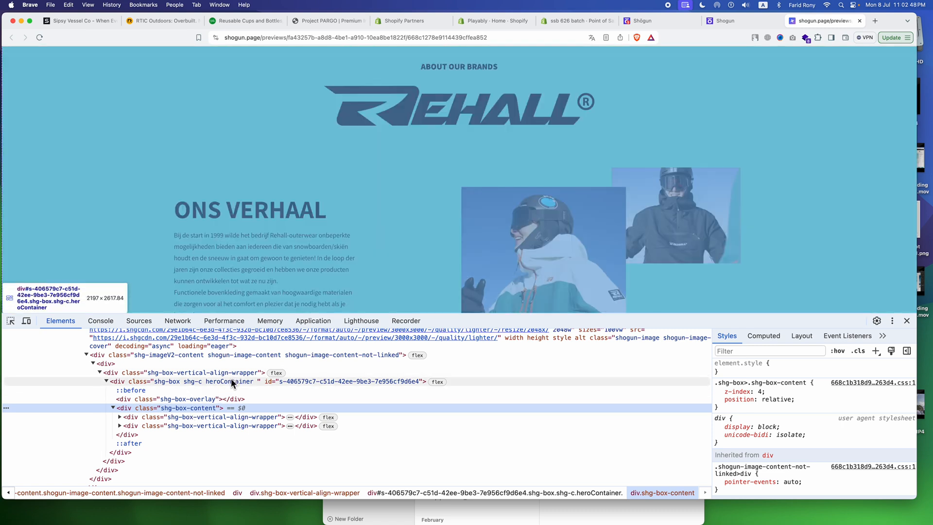
# - Compare the heroContainer with its nested wrappers in the inspector and copy the class name shg-box-content
pyautogui.click(231, 380)
pyautogui.click(188, 411)
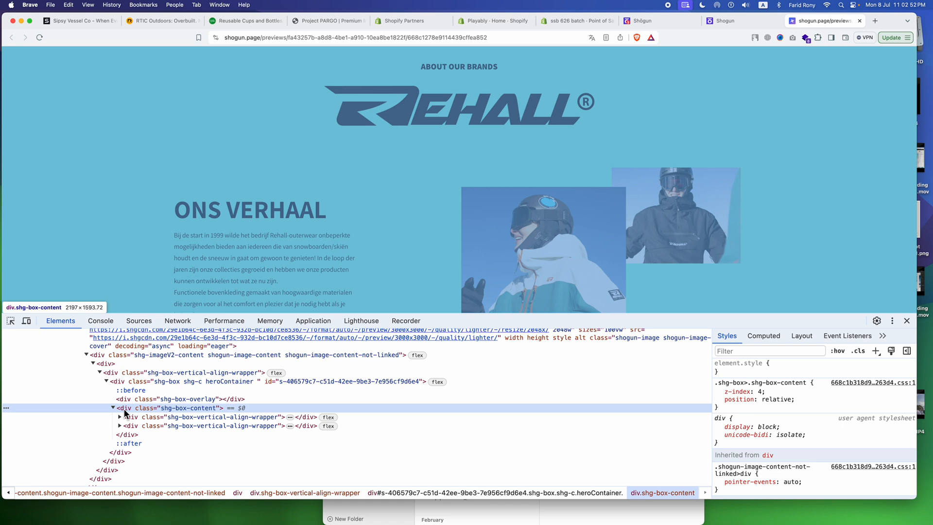
pyautogui.click(120, 416)
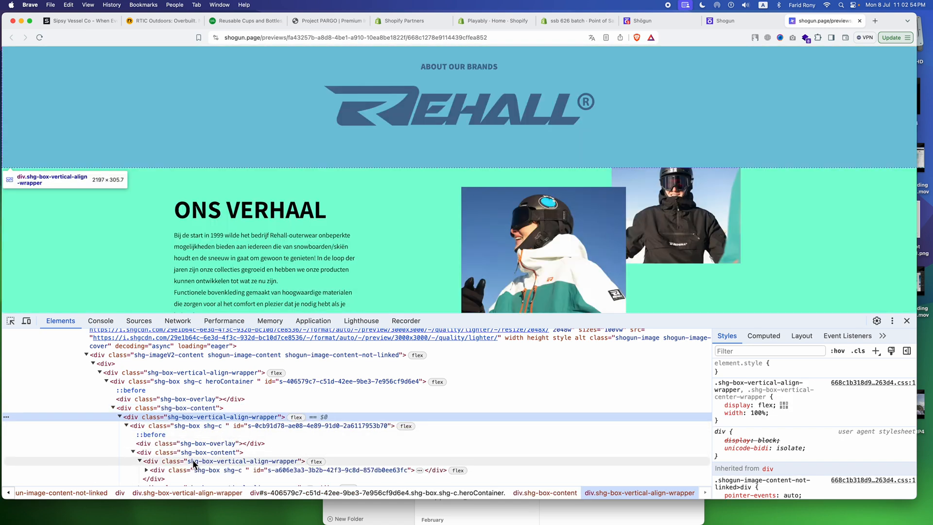
pyautogui.click(120, 417)
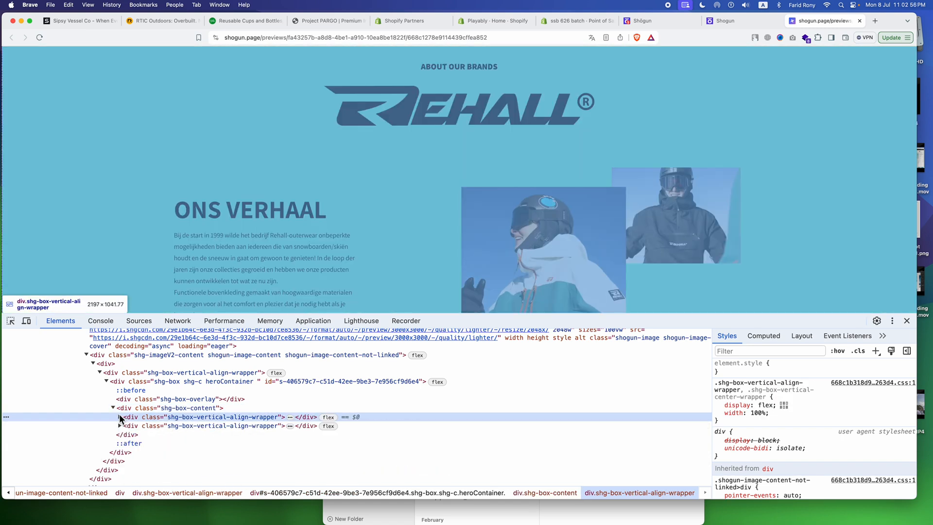
pyautogui.click(193, 407)
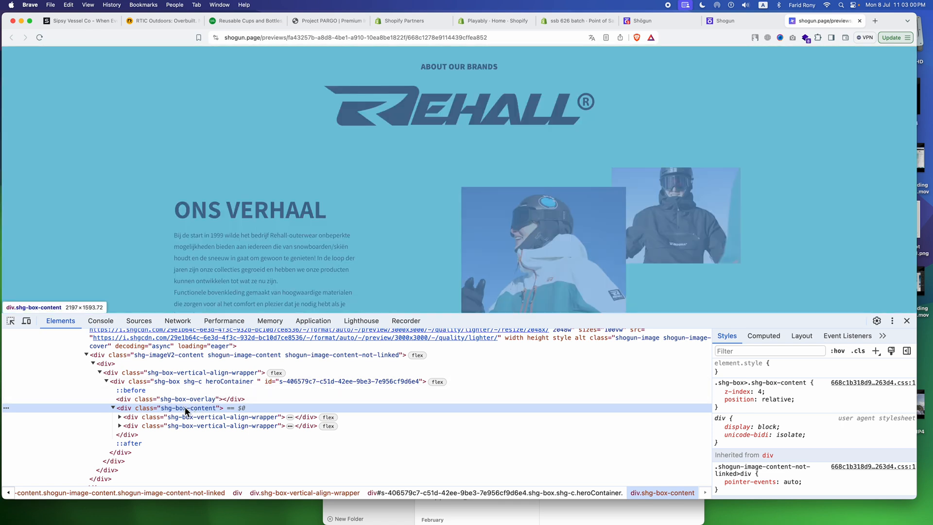
pyautogui.doubleClick(180, 410)
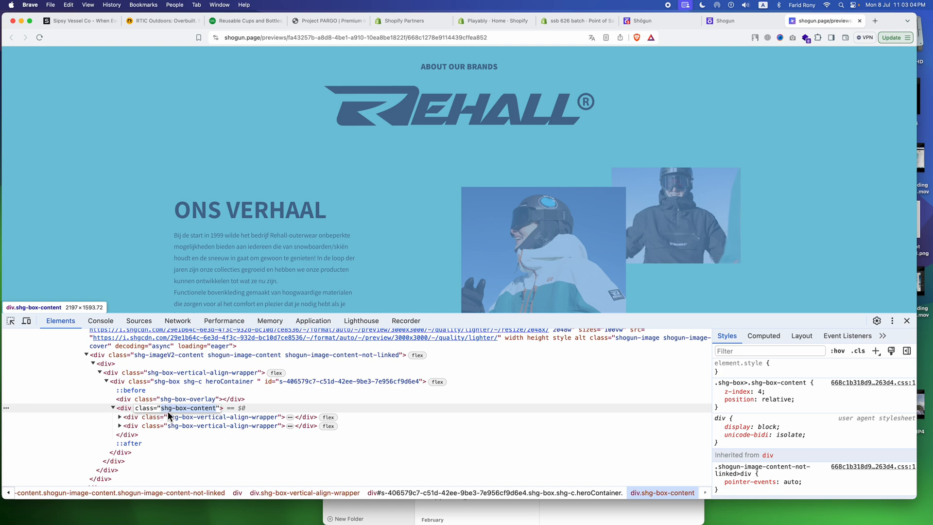
# - Reopen the page's style code in the editor and start a rule "> div.shg-box-content{" below the .heroContainer rule
pyautogui.hotkey('ctrl', 'shift', 'Tab')
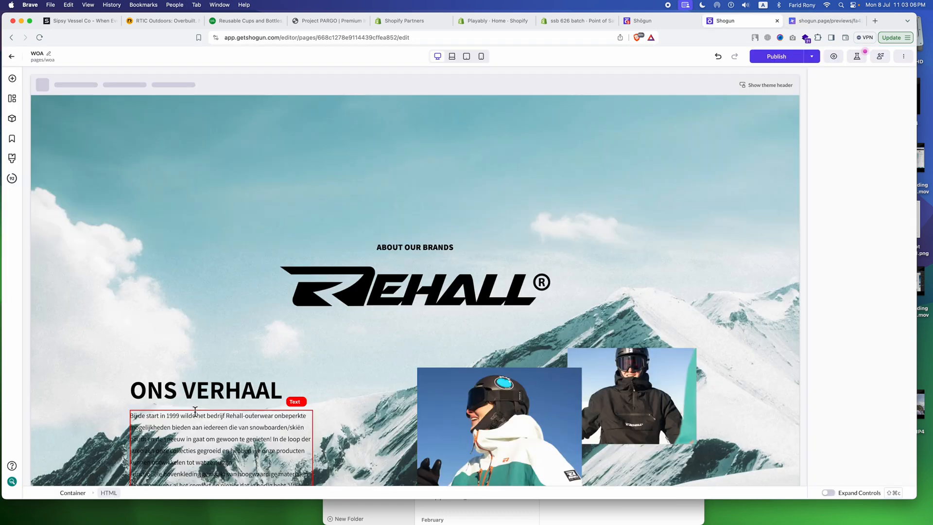
pyautogui.scroll(-20, 395, 409)
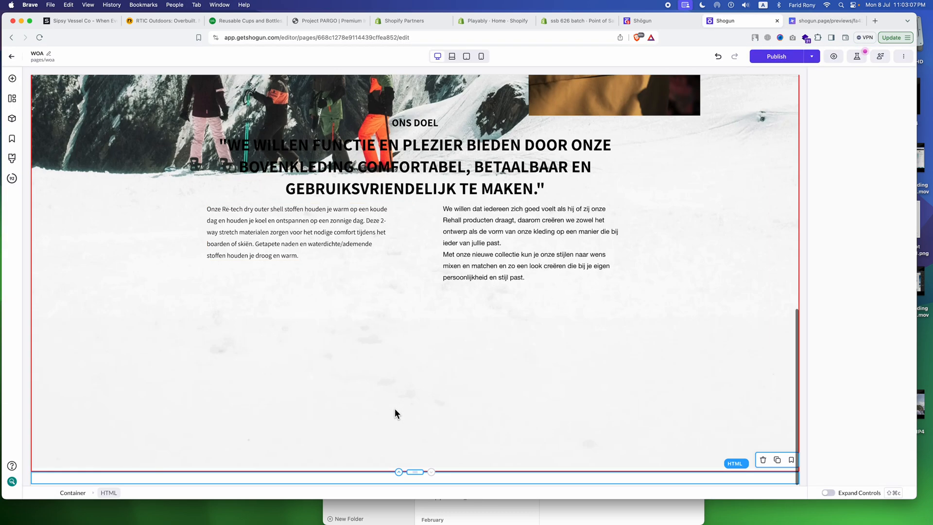
pyautogui.doubleClick(365, 477)
pyautogui.click(68, 377)
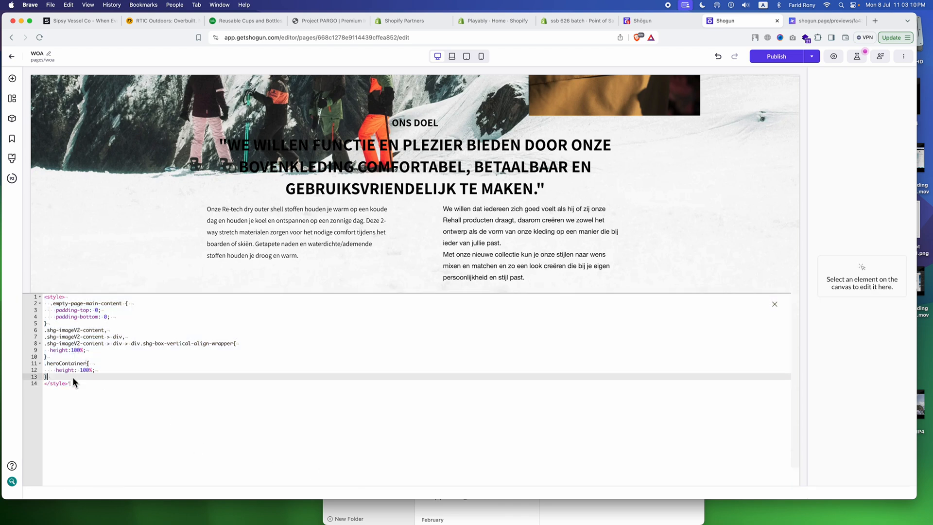
pyautogui.press('Return')
pyautogui.write('>')
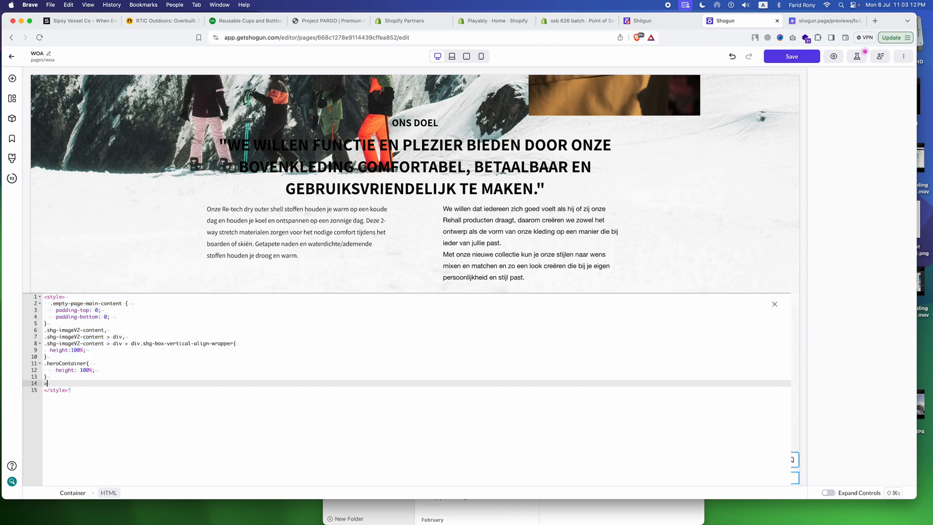
pyautogui.write(' div.shg-box-content{')
pyautogui.press('Return')
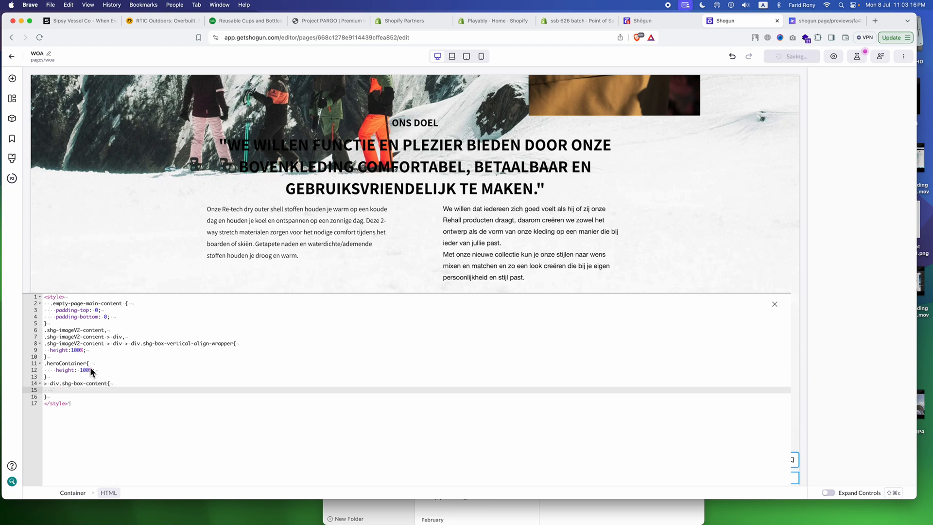
# - Prefix the new rule's selector with the copied class so it reads ".heroContainer > div.shg-box-content"
pyautogui.click(65, 366)
pyautogui.doubleClick(65, 366)
pyautogui.press('super+c')
pyautogui.click(45, 383)
pyautogui.write('.')
pyautogui.press('super+v')
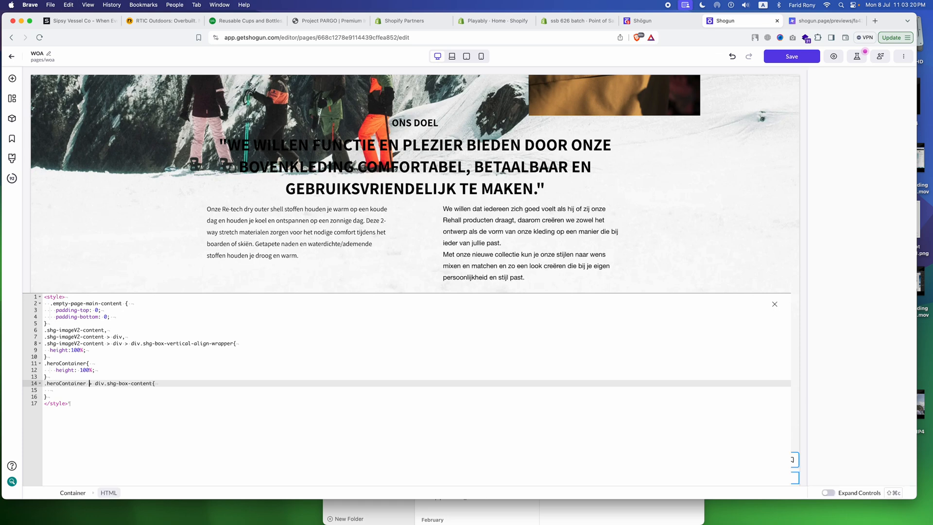
pyautogui.click(139, 391)
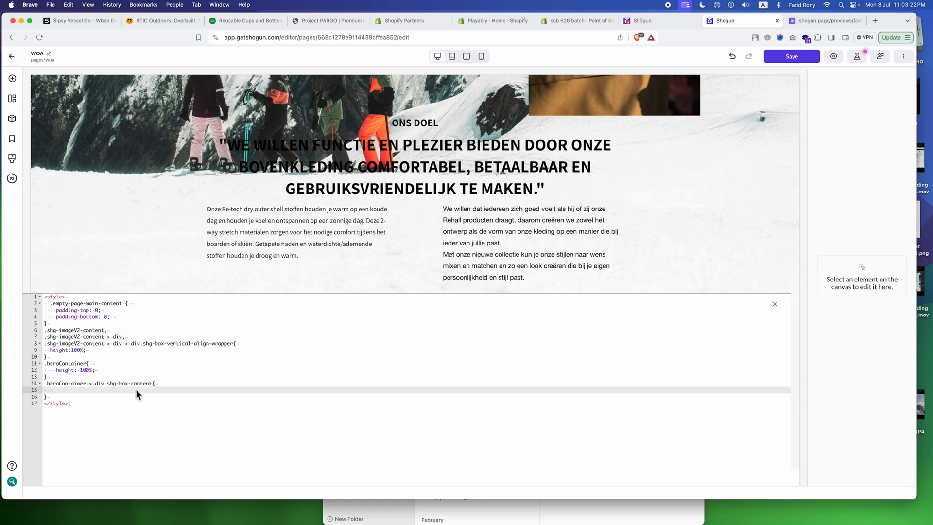
# - Apply "display: flex" to the shg-box-content element's inline style in the preview's inspector
pyautogui.hotkey('ctrl', 'Tab')
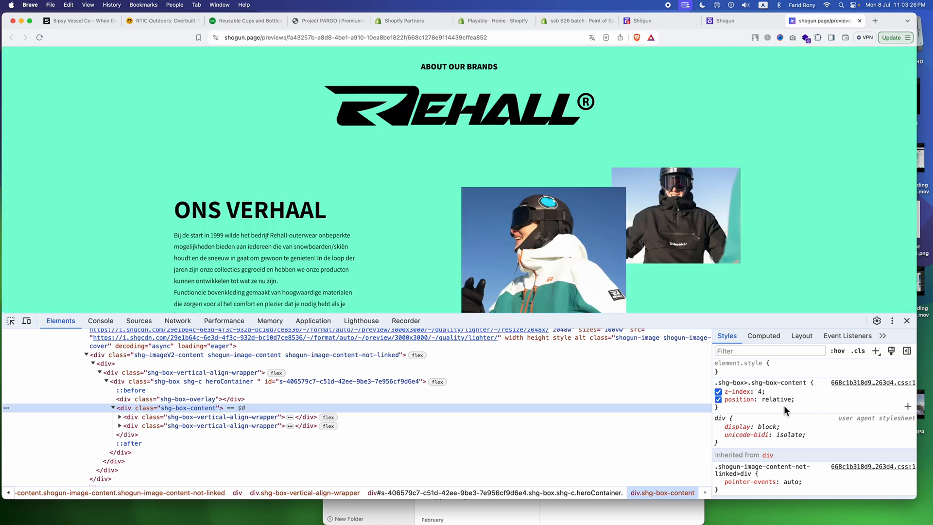
pyautogui.click(788, 373)
pyautogui.write('display')
pyautogui.press('Return')
pyautogui.write('flex')
pyautogui.press('Return')
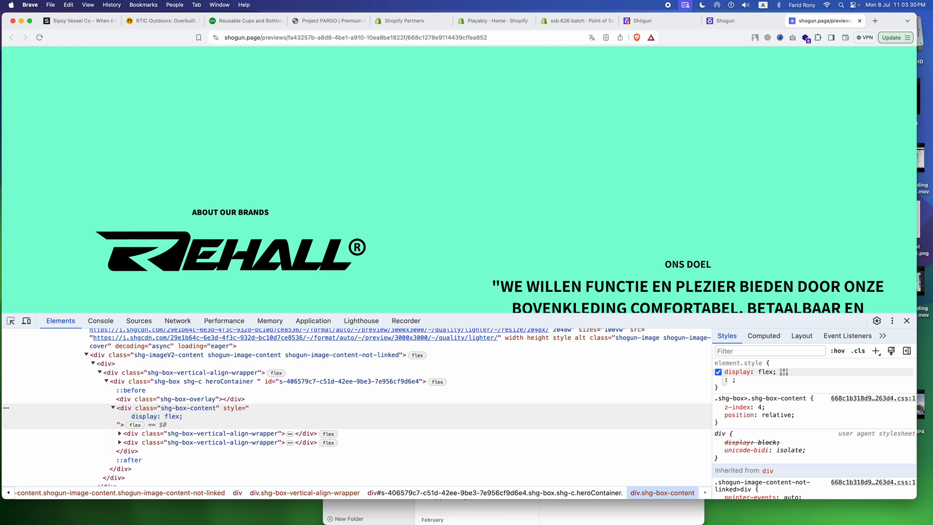
# - Add a flex-direction property to the shg-box-content element's inline style in the inspector
pyautogui.write('fl')
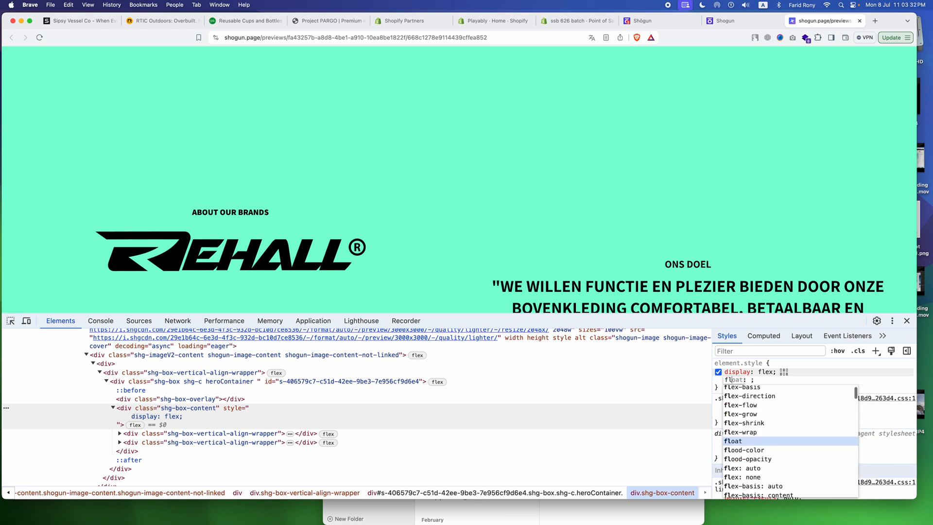
pyautogui.press('Up')
pyautogui.press('Up')
pyautogui.press('Up')
pyautogui.press('Up')
pyautogui.press('Up')
pyautogui.press('Return')
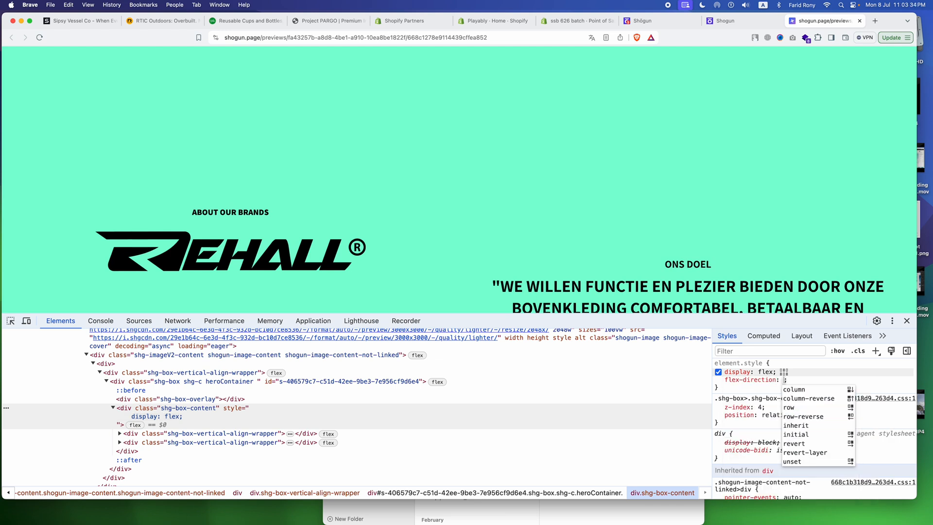
# - Set flex-direction to column and justify-content to space-between on the hero's div.shg-box-content in the inspector
pyautogui.press('Return')
pyautogui.write('ju')
pyautogui.press('Return')
pyautogui.press('Down')
pyautogui.press('Down')
pyautogui.press('Down')
pyautogui.press('Down')
pyautogui.press('Down')
pyautogui.press('Down')
pyautogui.press('Down')
pyautogui.press('Down')
pyautogui.press('Down')
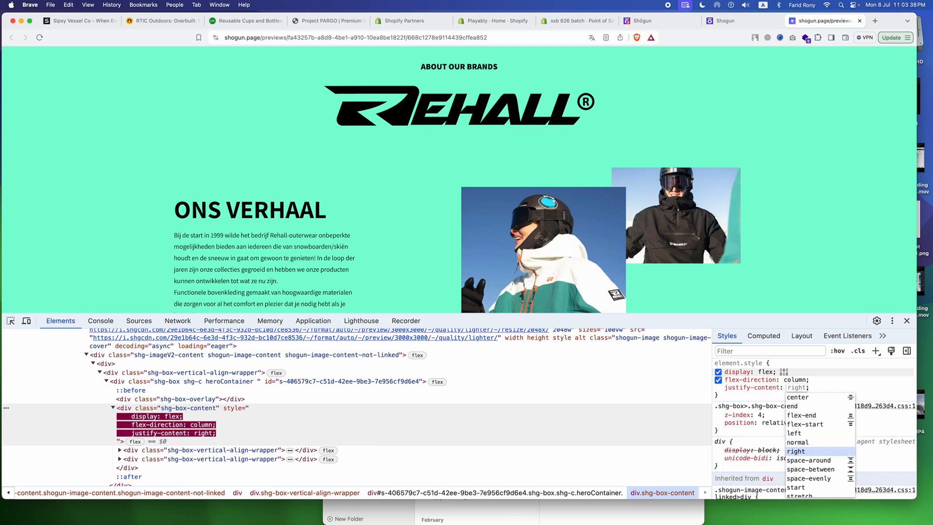
pyautogui.press('Return')
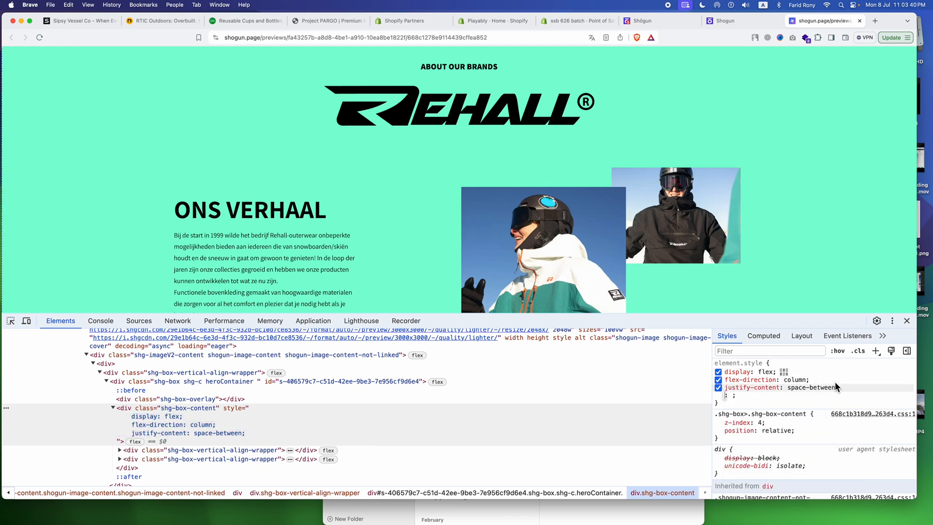
# - Copy the three flex declarations into the .heroContainer > div.shg-box-content rule of the page's HTML element in the Shogun editor and save
pyautogui.moveTo(847, 383); pyautogui.dragTo(849, 366)
pyautogui.press('super+c')
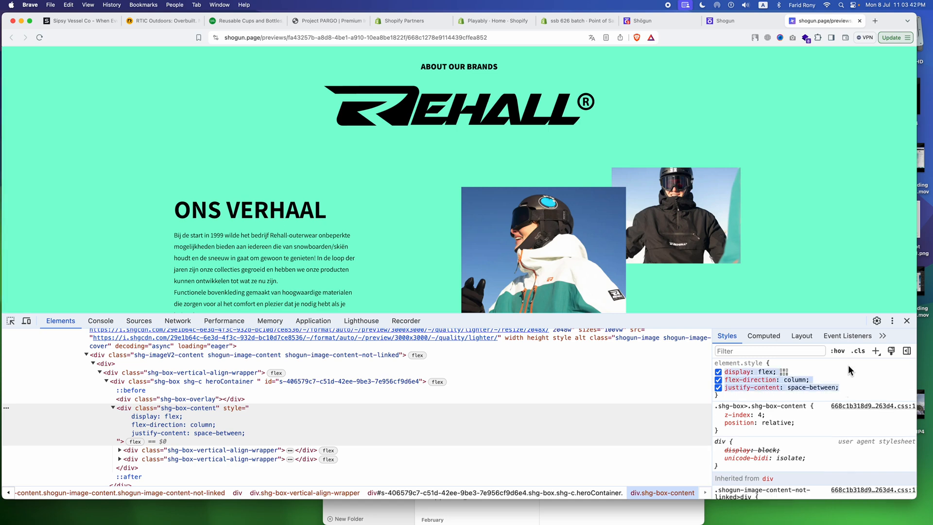
pyautogui.click(907, 321)
pyautogui.scroll(-10, 601, 376)
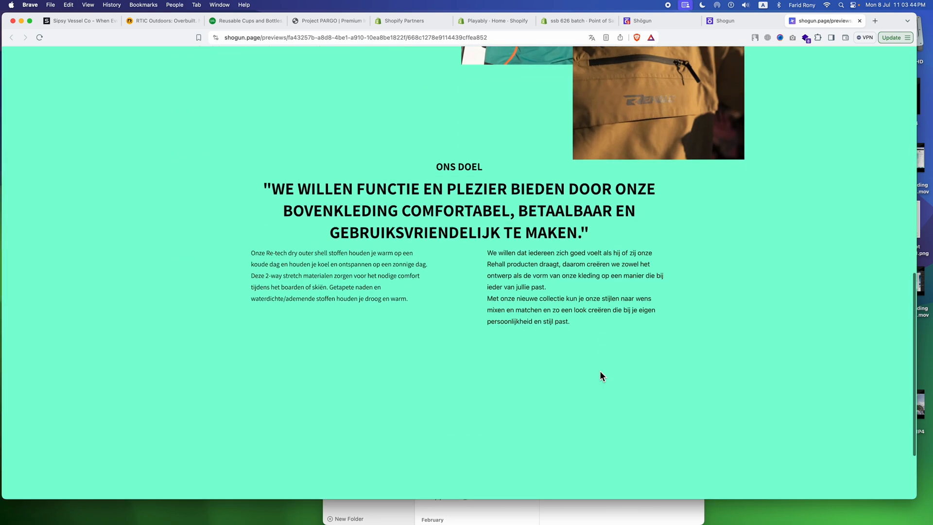
pyautogui.hotkey('ctrl', 'shift', 'Tab')
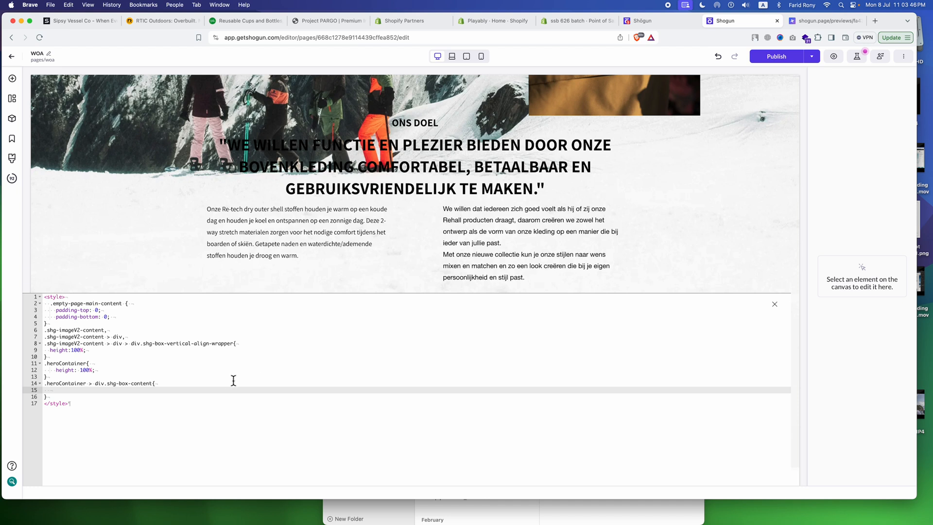
pyautogui.press('super+v')
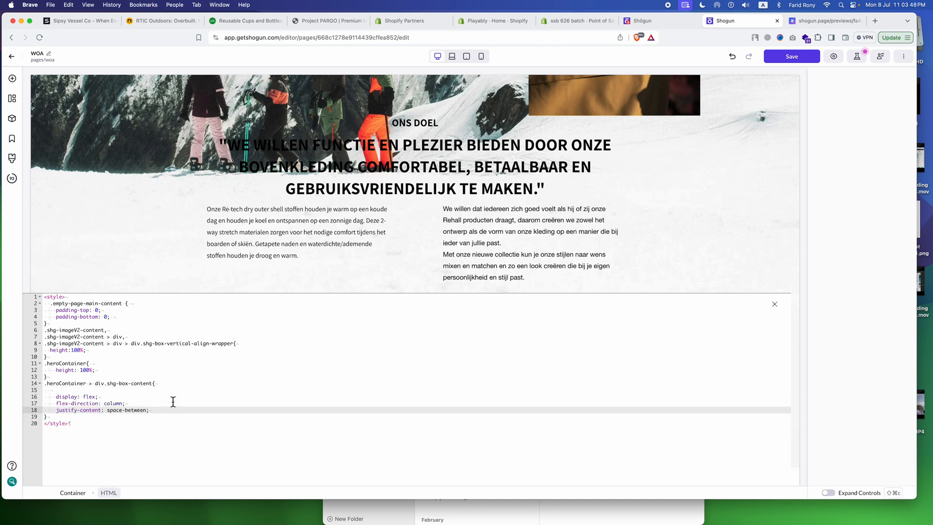
pyautogui.click(162, 392)
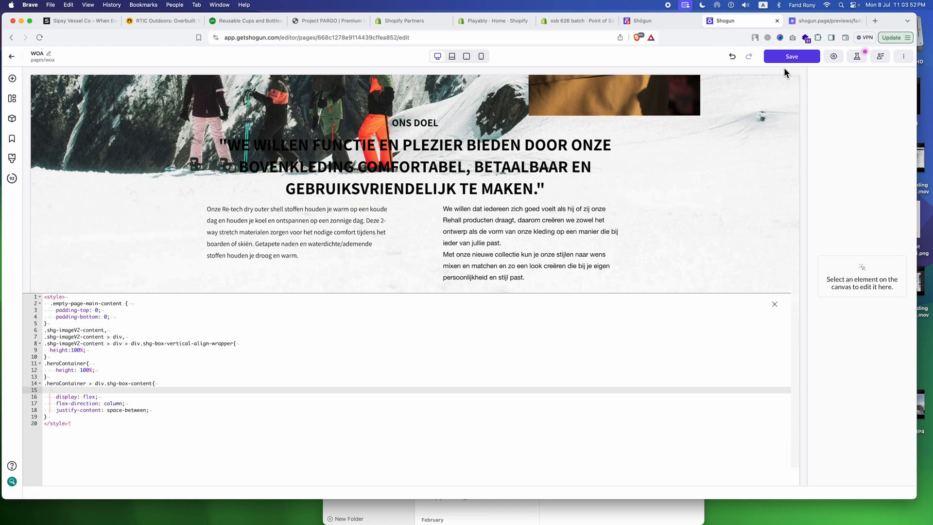
pyautogui.click(775, 304)
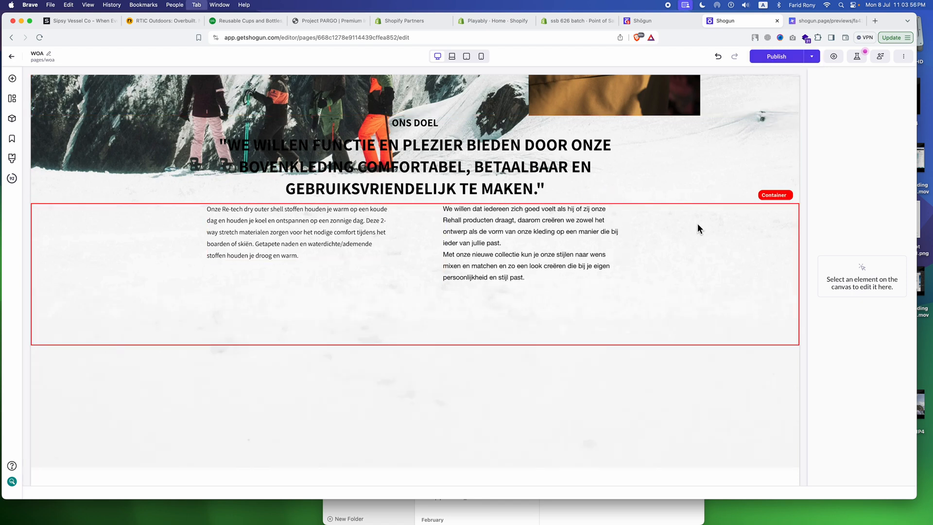
# - Reload the page preview and review the hero section's layout from the logo down to the ONS DOEL text
pyautogui.hotkey('ctrl', 'Tab')
pyautogui.press('super+r')
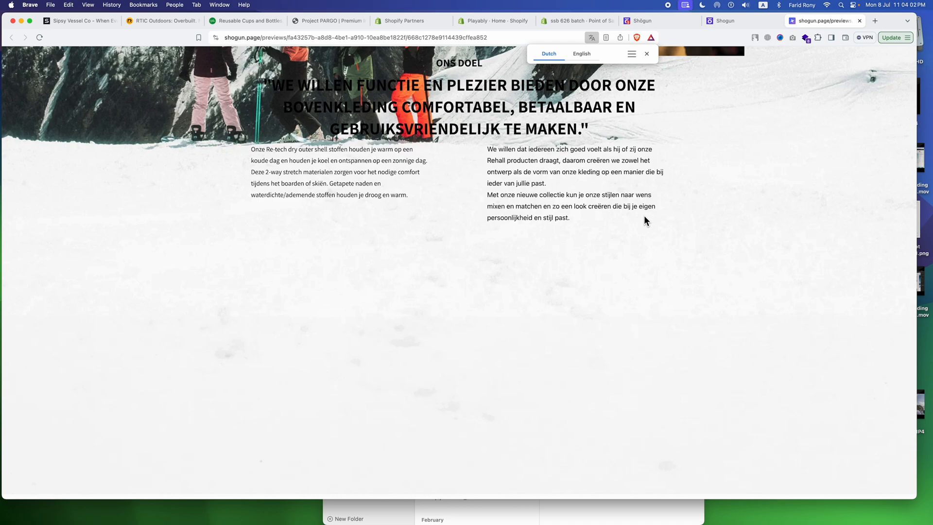
pyautogui.scroll(7, 641, 223)
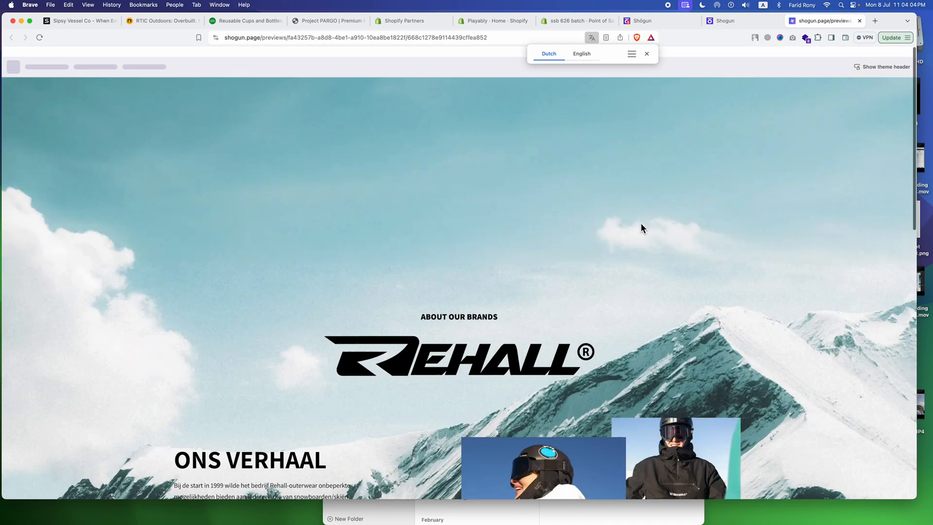
pyautogui.scroll(-10, 641, 224)
pyautogui.scroll(10, 641, 224)
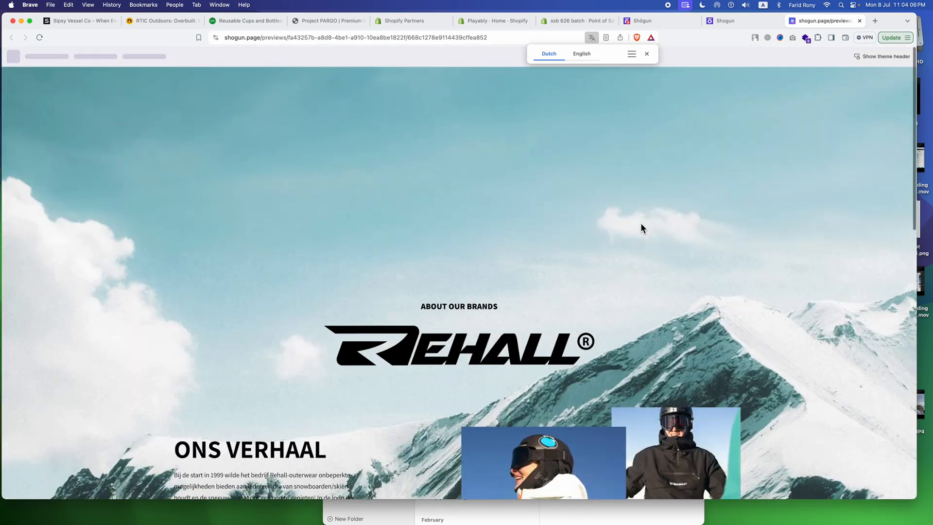
# - Inspect the Rehall logo and examine the style rules of the surrounding heroContainer and its div.shg-box-content
pyautogui.rightClick(415, 329)
pyautogui.click(429, 423)
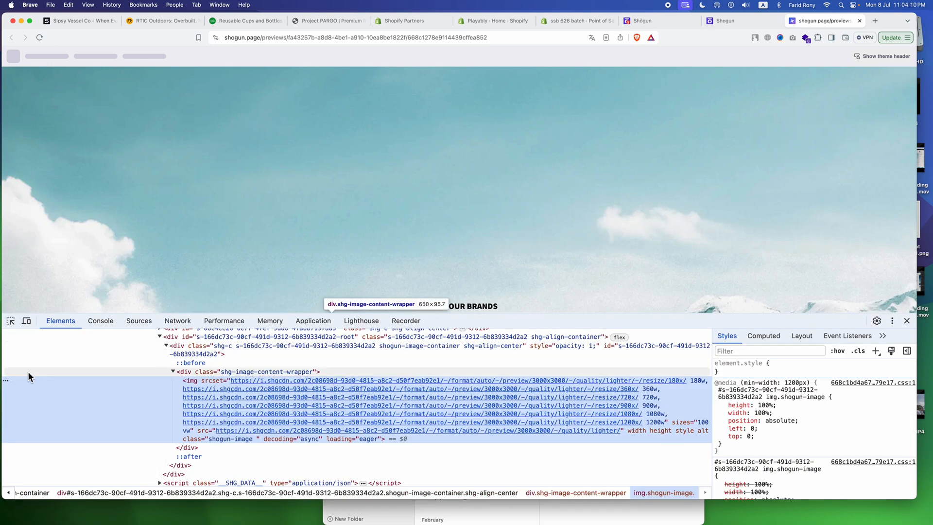
pyautogui.scroll(4, 129, 349)
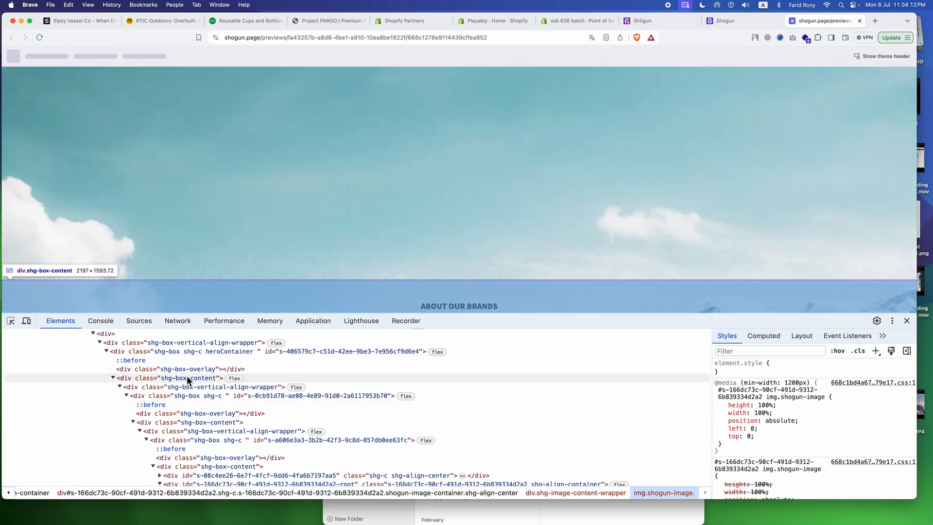
pyautogui.click(187, 377)
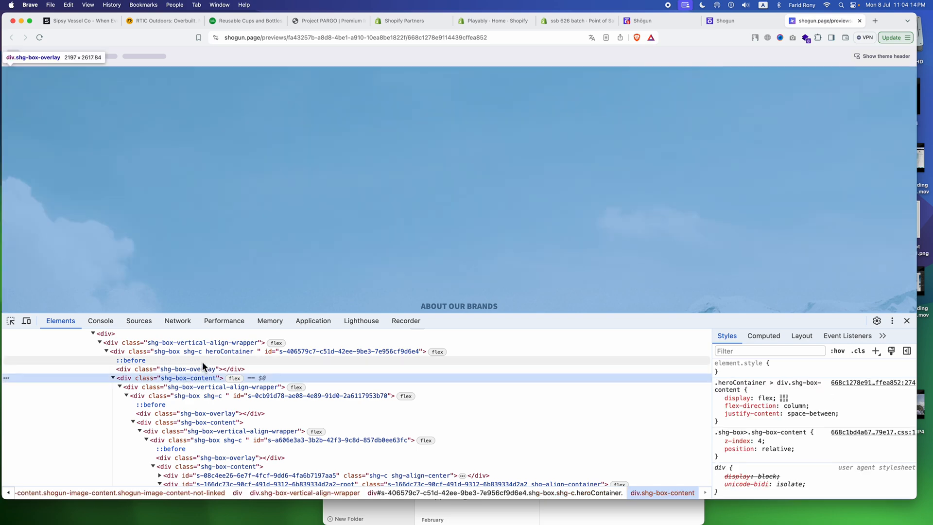
pyautogui.click(217, 350)
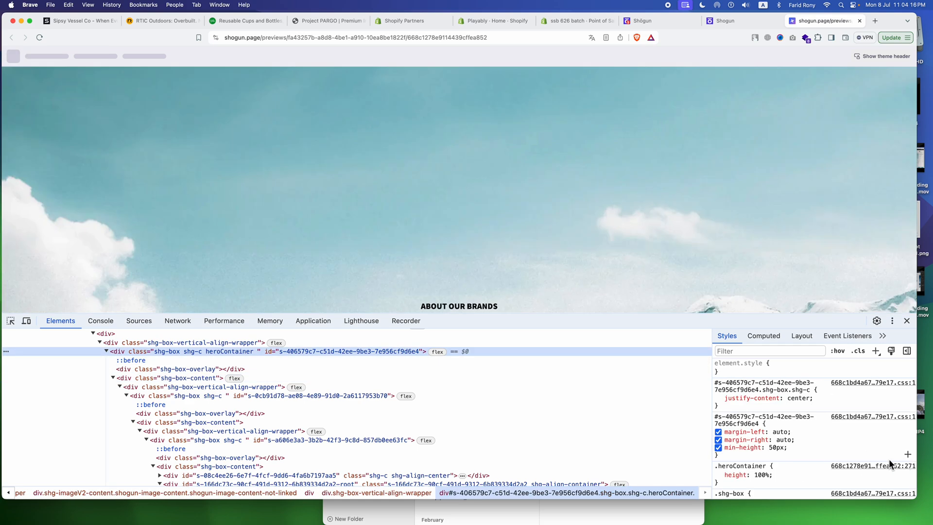
pyautogui.click(183, 375)
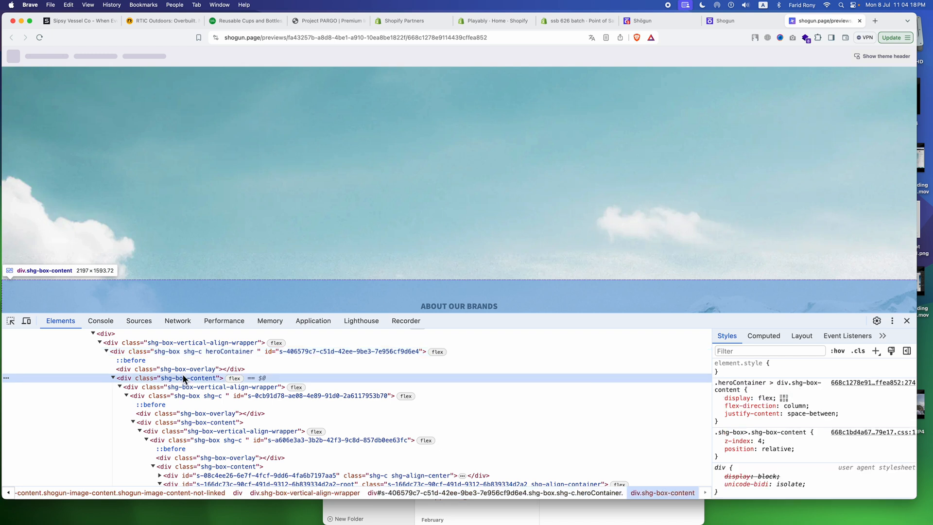
# - Add height: 100% to the .heroContainer > div.shg-box-content rule in the inspector and check the layout in the preview
pyautogui.click(848, 418)
pyautogui.write('height: 100%')
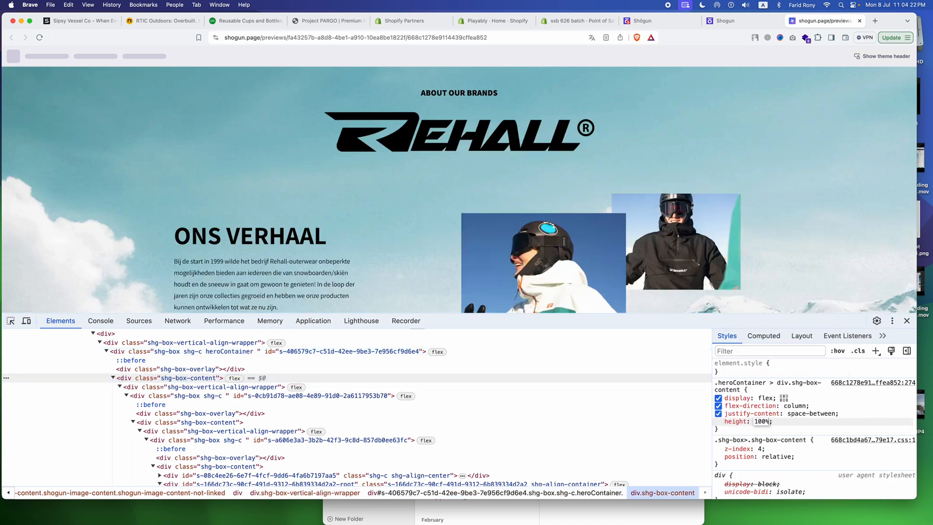
pyautogui.press('Return')
pyautogui.press('Escape')
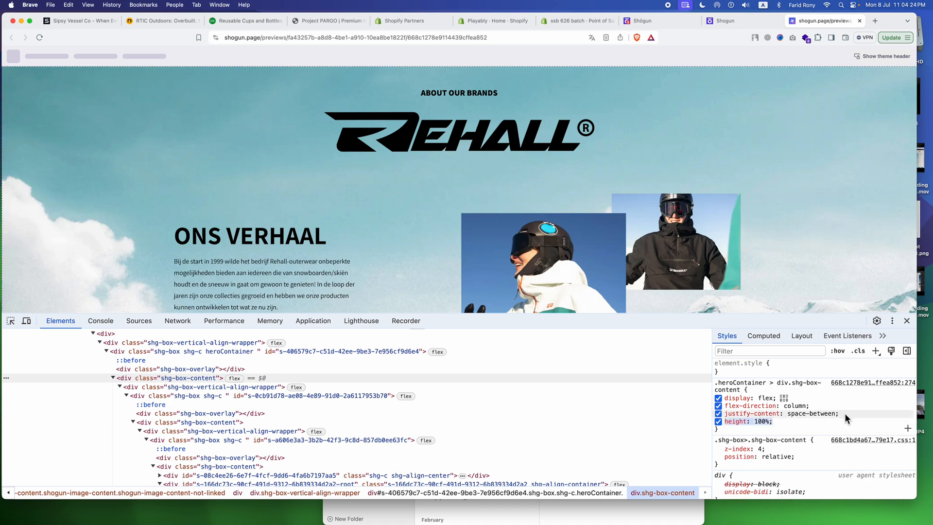
pyautogui.click(907, 321)
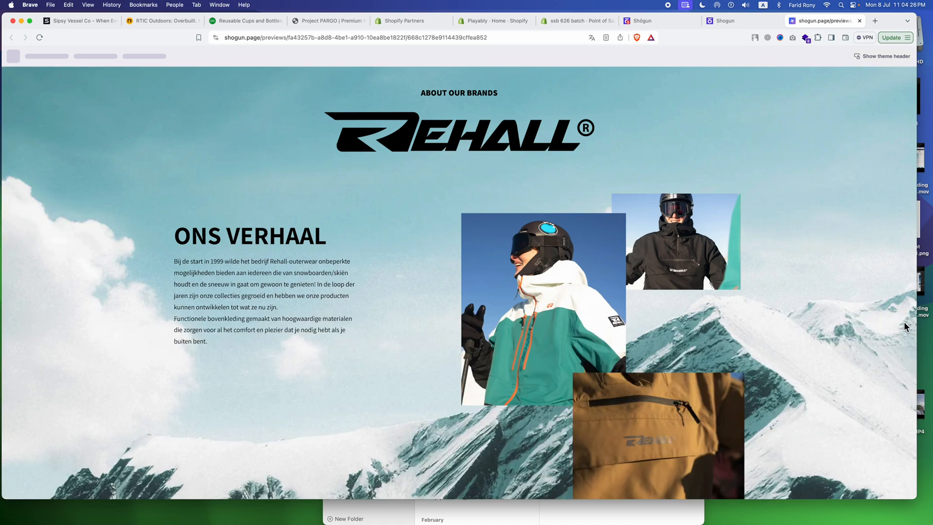
pyautogui.scroll(-15, 597, 339)
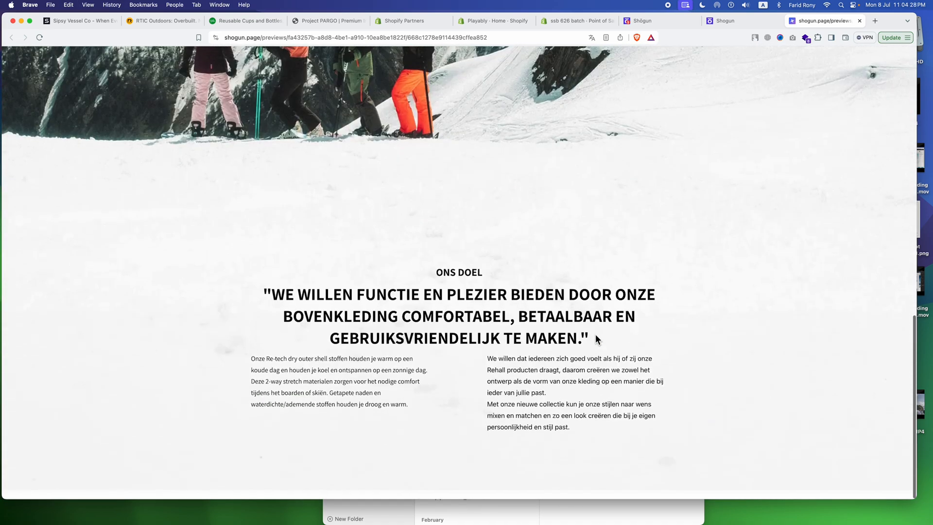
# - Add height: 100%; to the .heroContainer > div.shg-box-content rule in the Shogun page's HTML element and save the page
pyautogui.hotkey('ctrl', 'shift', 'Tab')
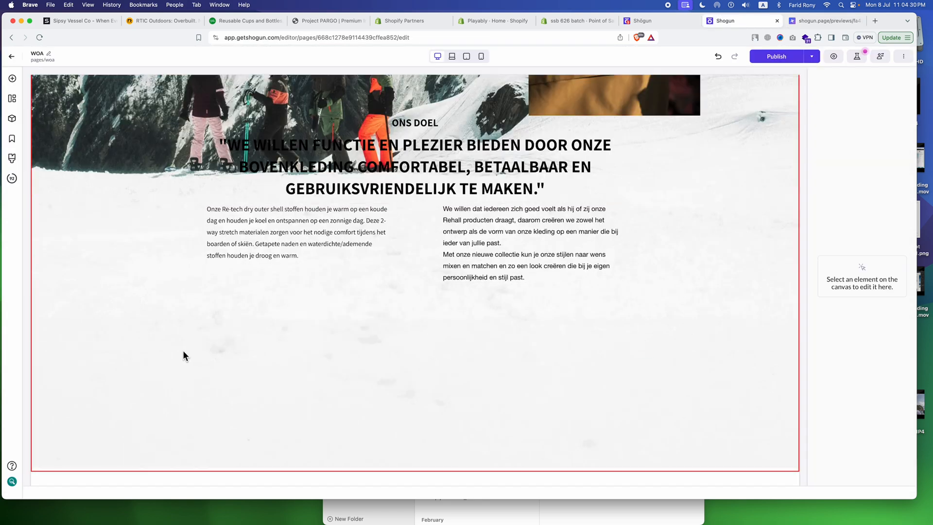
pyautogui.doubleClick(87, 477)
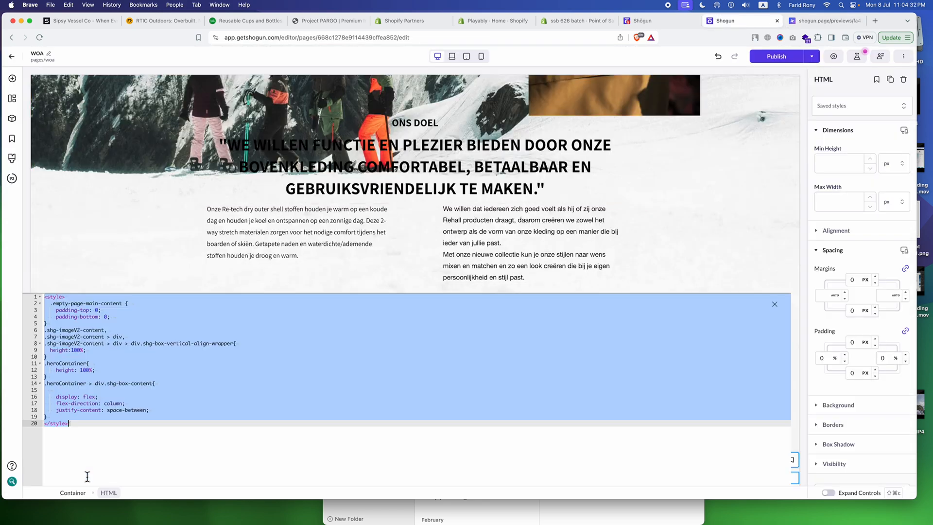
pyautogui.click(112, 388)
pyautogui.write('height: 100%;')
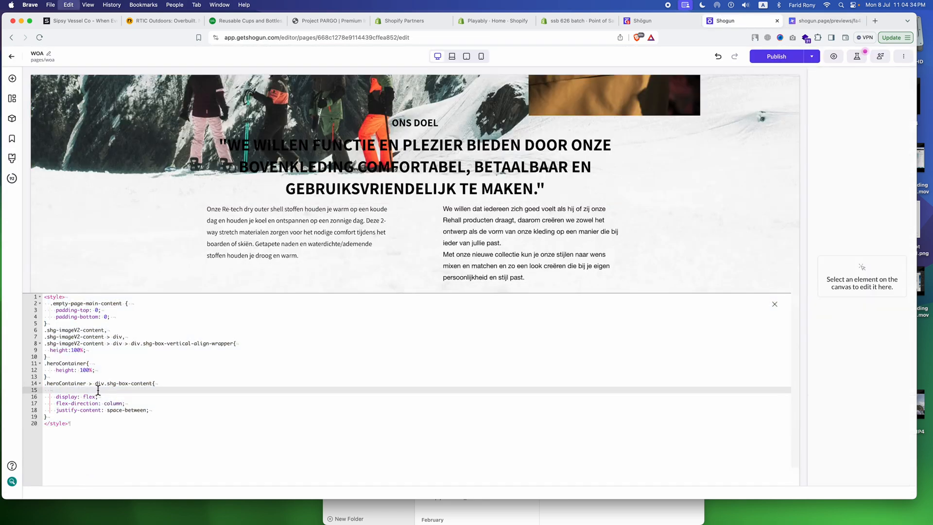
pyautogui.click(784, 56)
pyautogui.click(774, 305)
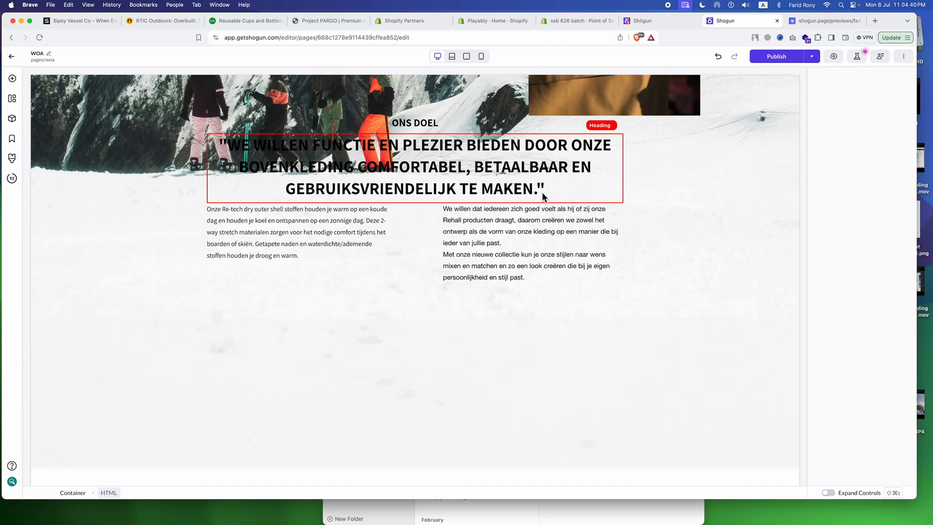
# - Switch to the Figma design and check the spacing between the ONS DOEL quote and the text columns below it
pyautogui.press('super+Tab')
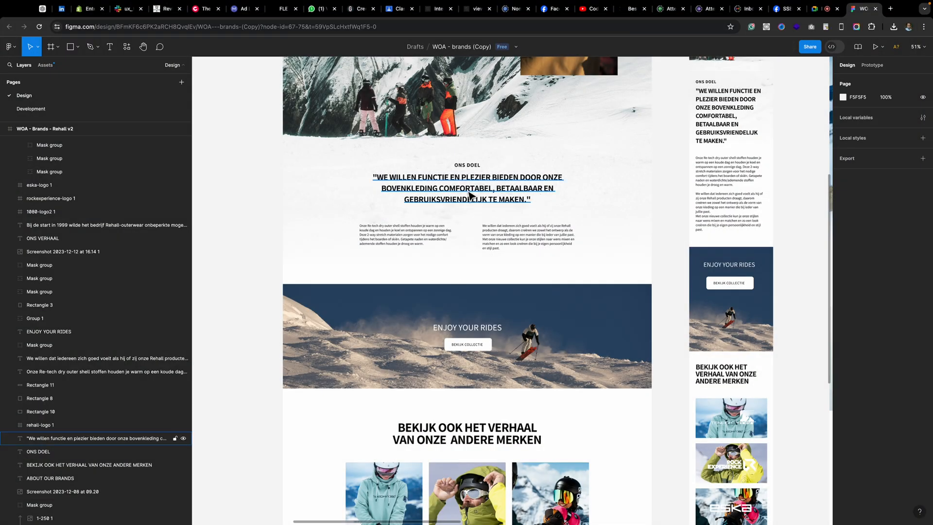
pyautogui.click(470, 197)
pyautogui.click(434, 225)
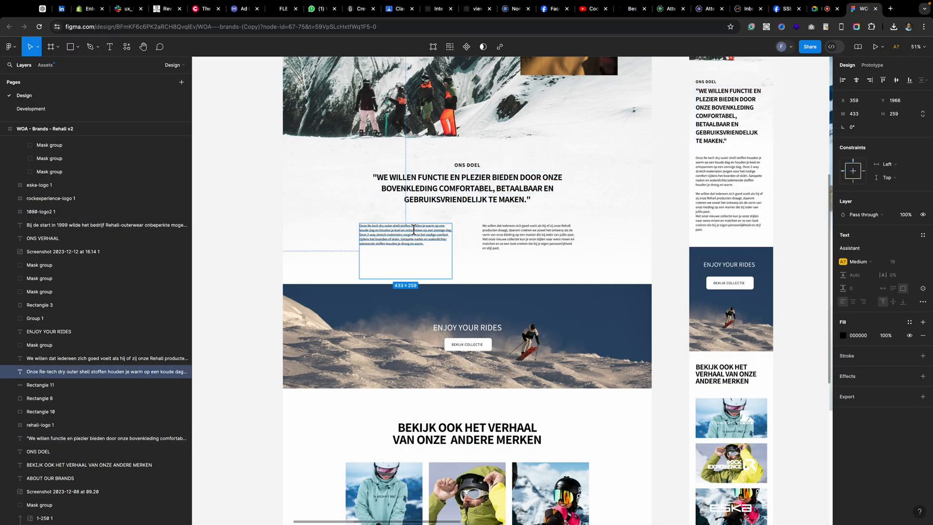
pyautogui.keyDown('shift'); pyautogui.click(460, 195); pyautogui.keyUp('shift')
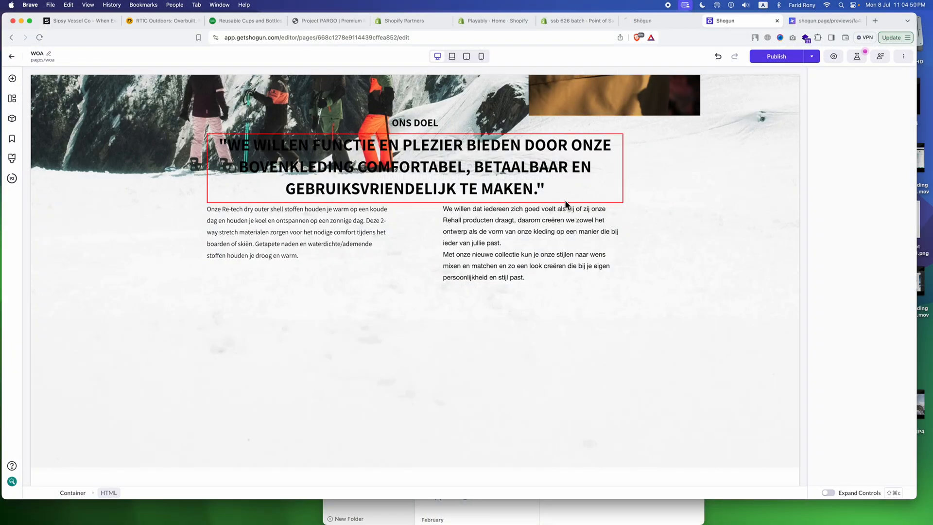
# - Set the top padding of the container holding the two text columns to 100 px in the Shogun editor and save
pyautogui.click(401, 191)
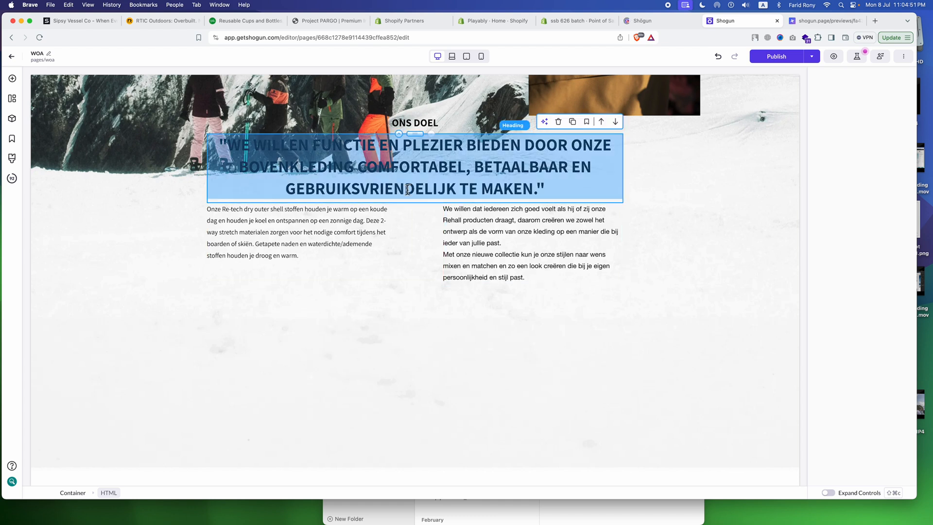
pyautogui.click(660, 183)
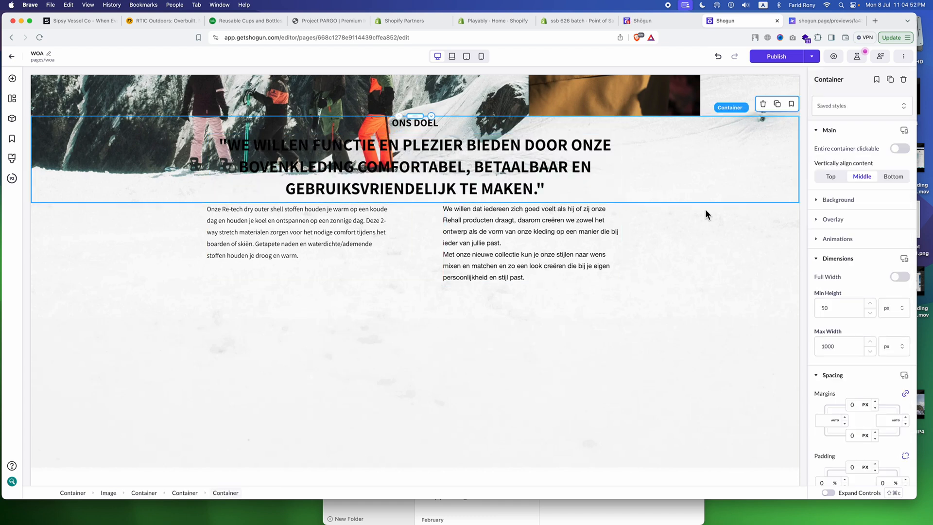
pyautogui.click(666, 232)
pyautogui.scroll(-5, 845, 292)
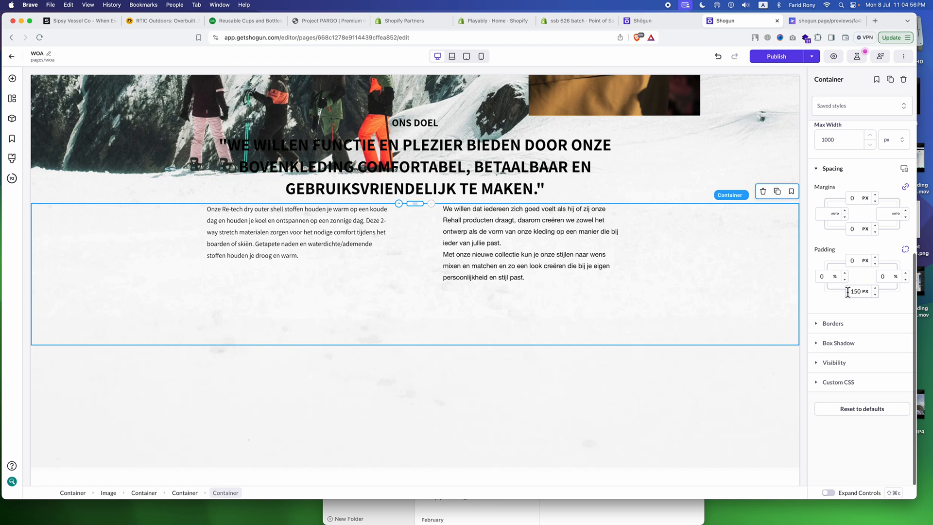
pyautogui.click(853, 262)
pyautogui.write('100')
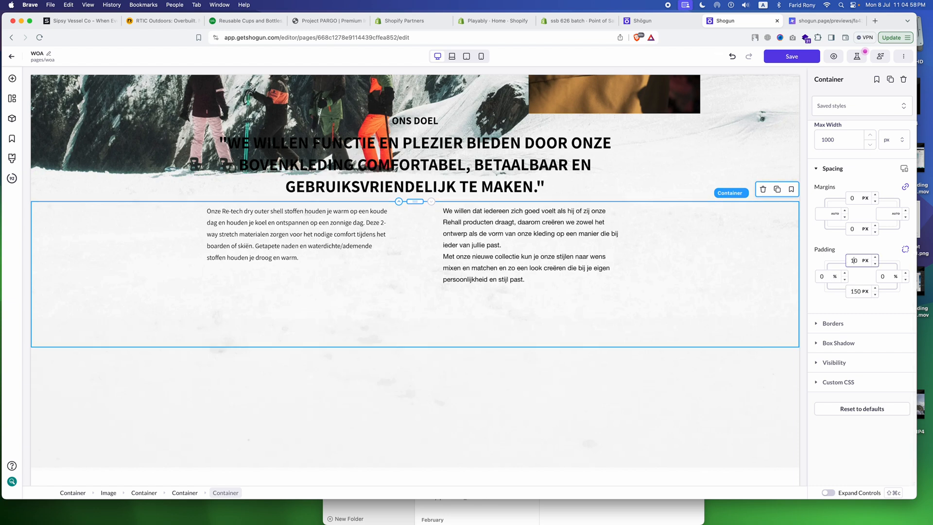
pyautogui.click(783, 58)
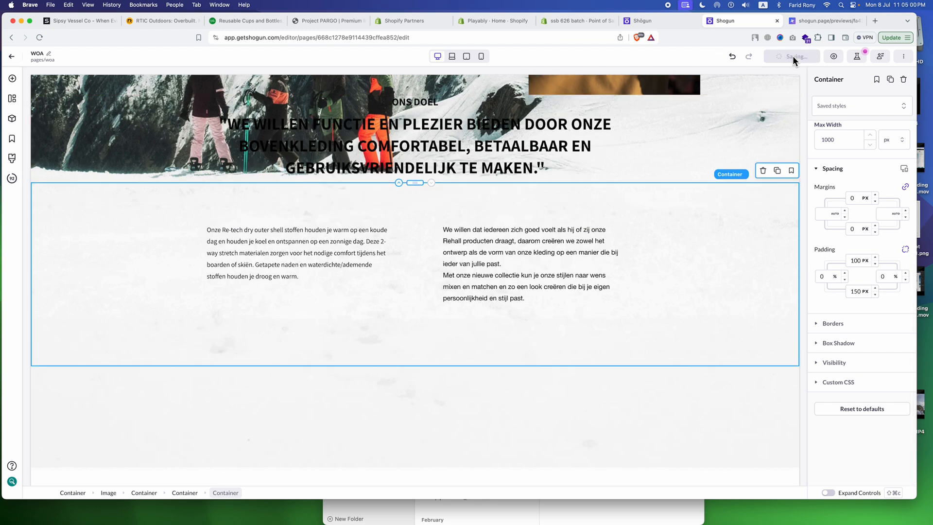
# - Reload the page preview and review the spacing of the ONS DOEL section and the hero above it
pyautogui.hotkey('ctrl', 'Tab')
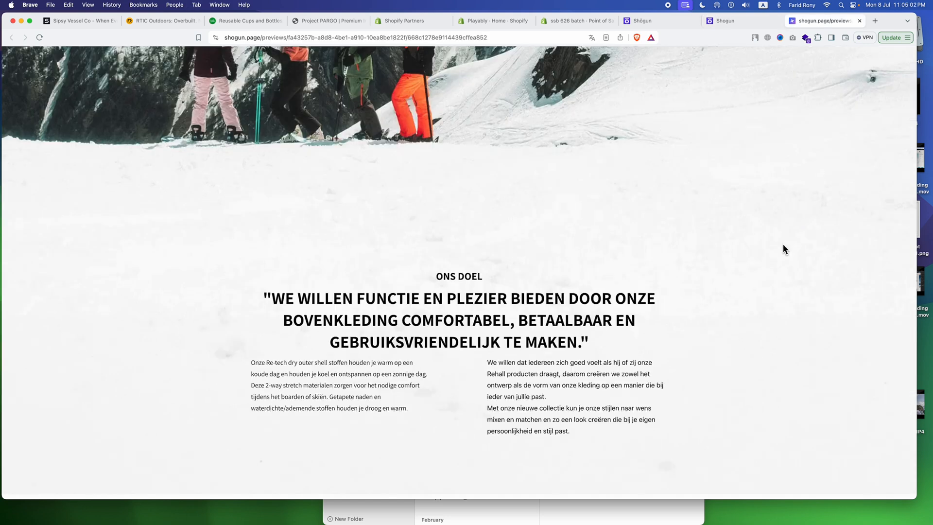
pyautogui.press('super+r')
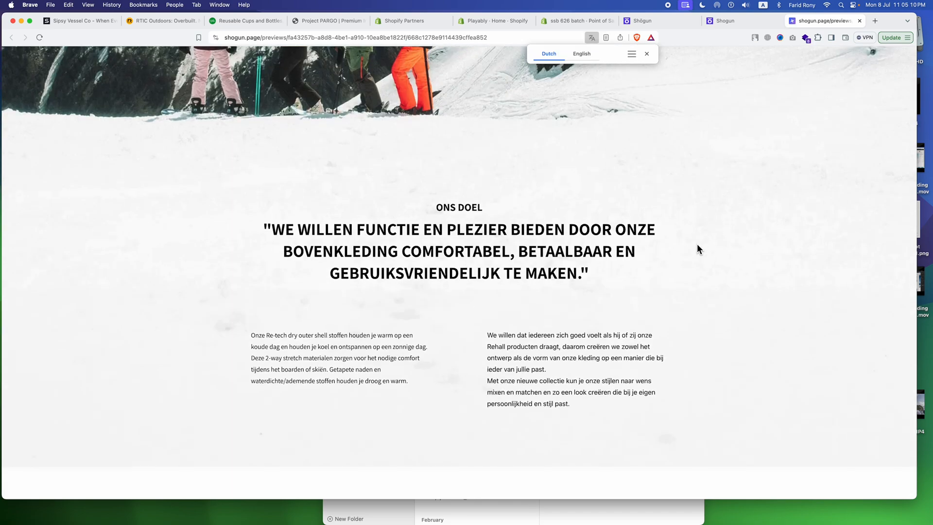
pyautogui.scroll(10, 697, 245)
pyautogui.scroll(4, 690, 252)
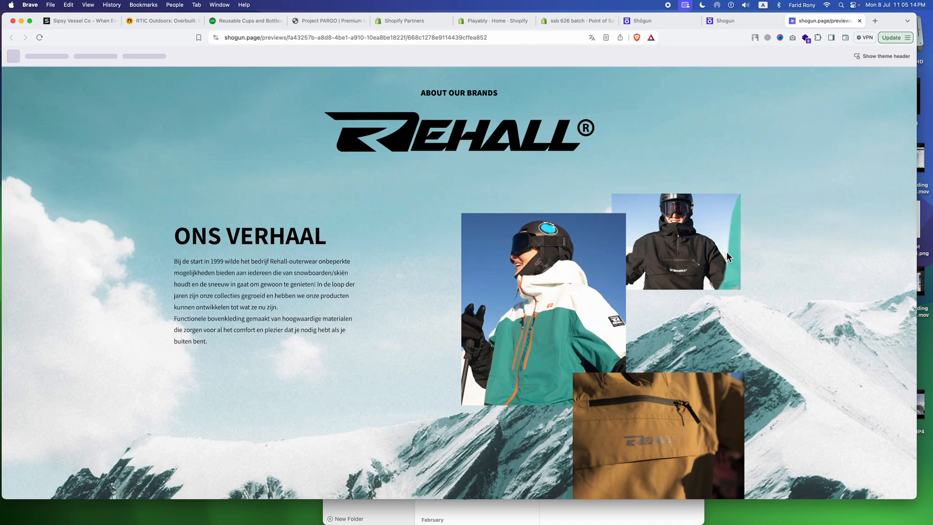
# - Review the hero and ONS DOEL sections in the page preview, and return to the Shogun editor
pyautogui.scroll(-10, 508, 211)
pyautogui.scroll(-5, 507, 206)
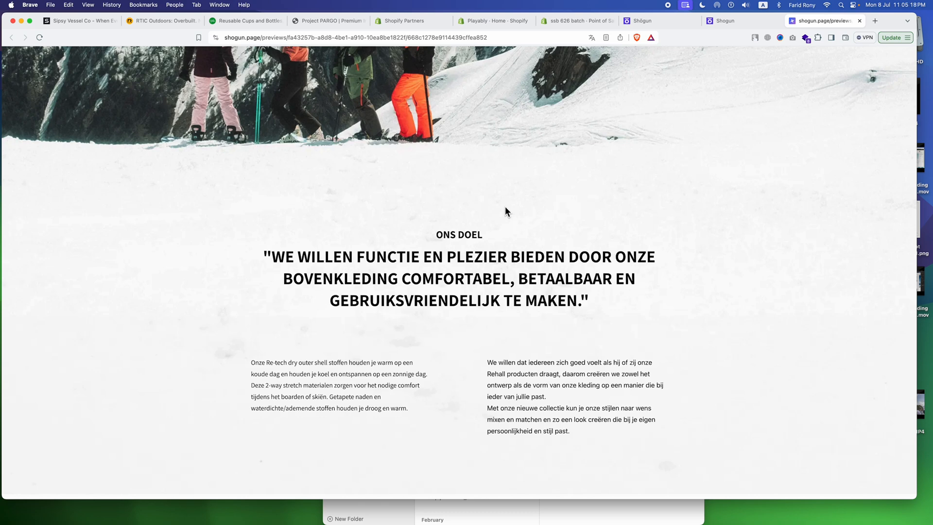
pyautogui.hotkey('ctrl', 'shift', 'Tab')
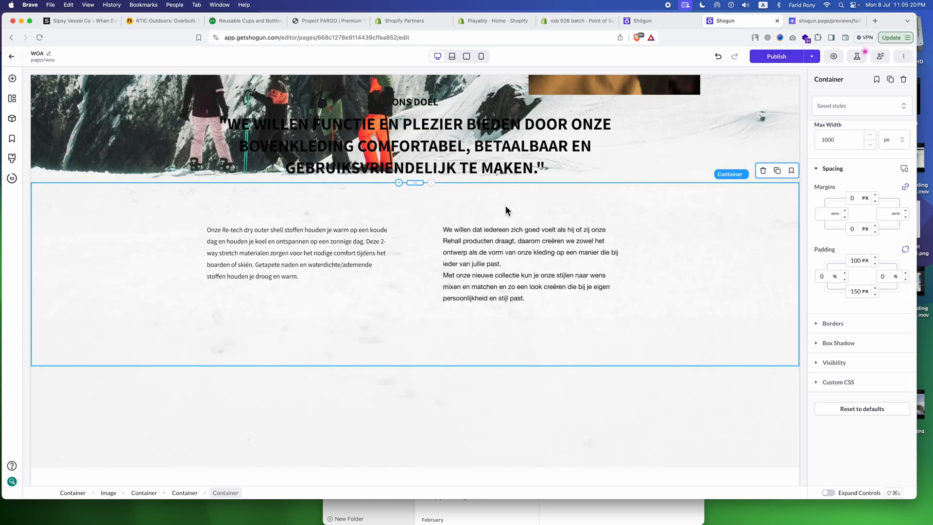
# - Add an empty container at the end of the page, below the hero background image
pyautogui.click(289, 418)
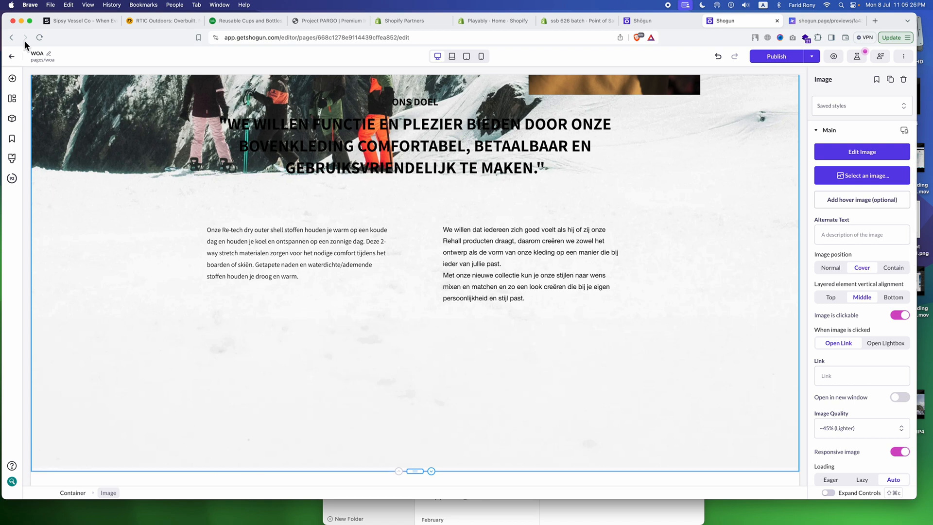
pyautogui.click(12, 78)
pyautogui.moveTo(36, 140); pyautogui.dragTo(318, 311)
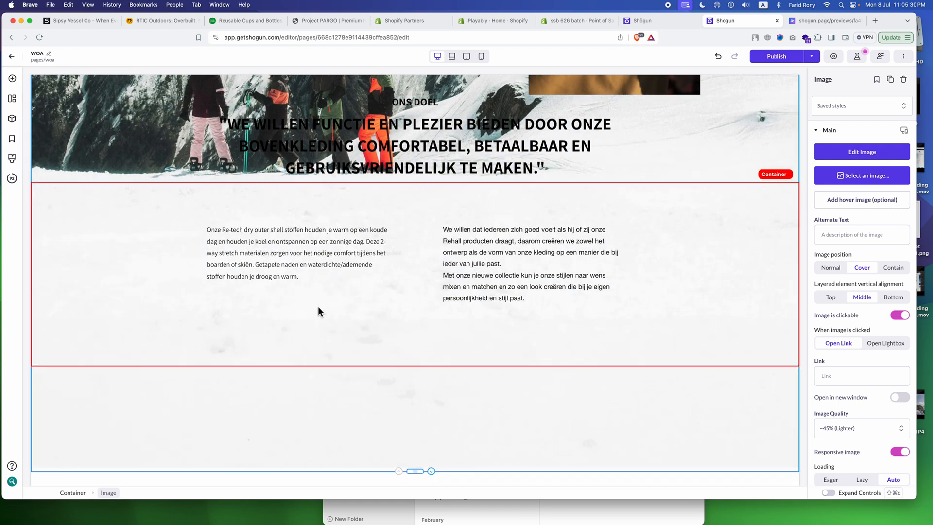
pyautogui.scroll(-2, 318, 311)
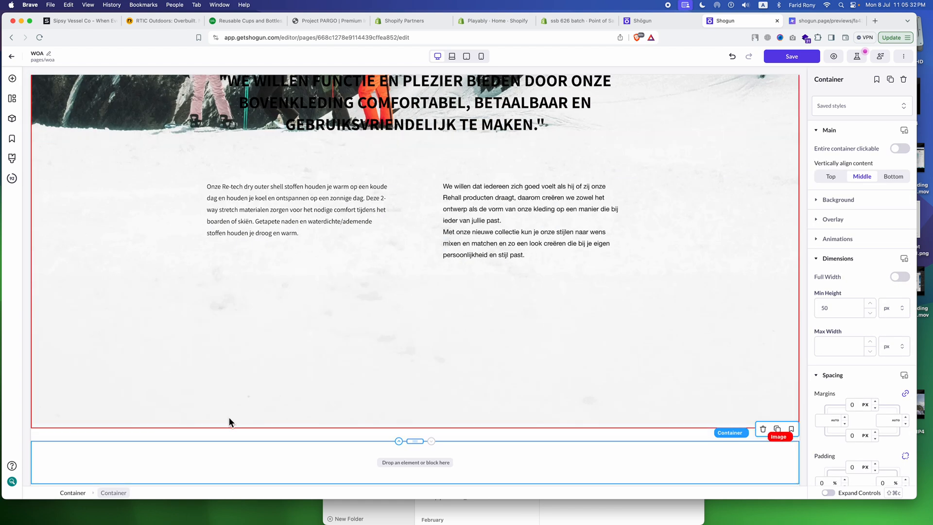
# - Move the HTML element below the new empty container, so the container directly follows the hero image
pyautogui.click(214, 436)
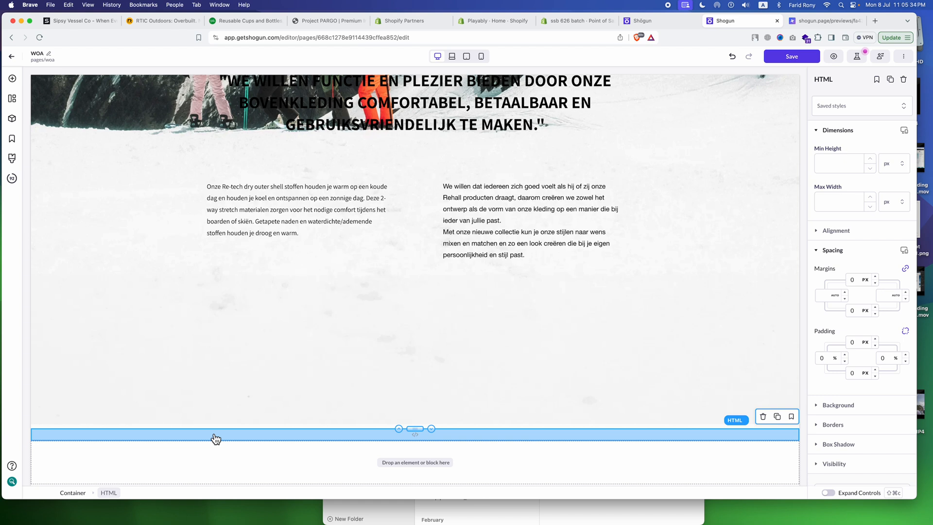
pyautogui.click(431, 429)
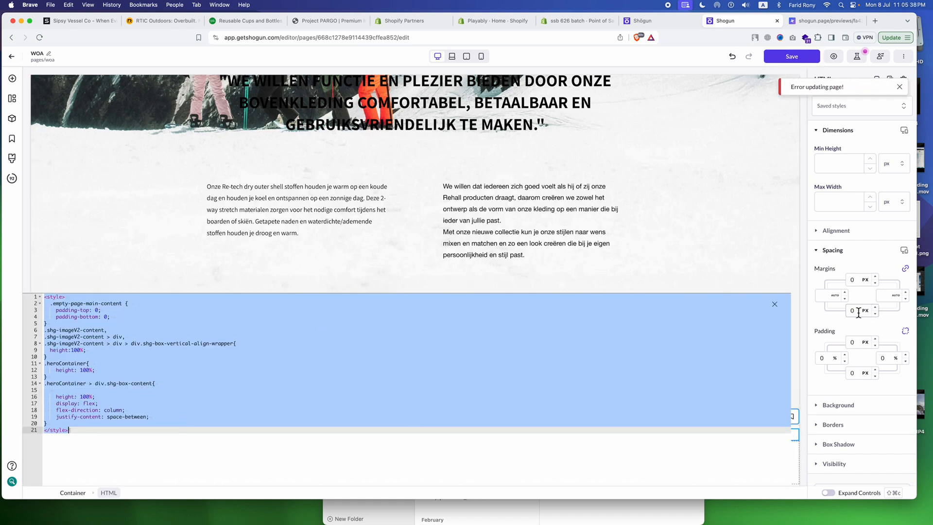
pyautogui.click(775, 304)
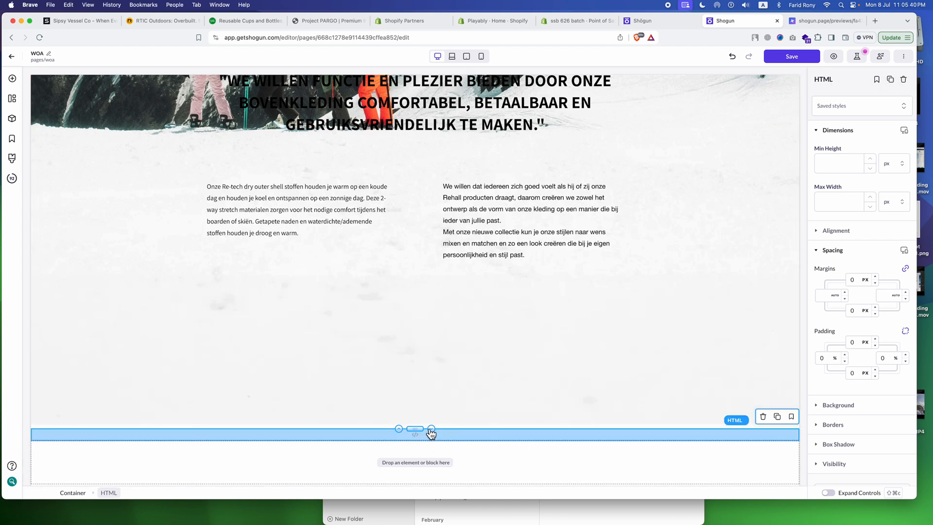
pyautogui.click(432, 429)
pyautogui.click(486, 443)
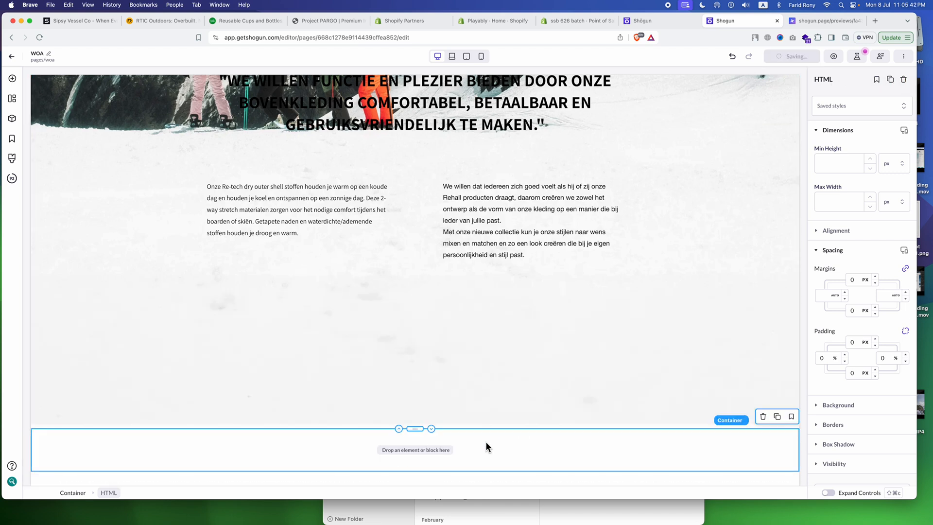
# - Check the next banner in the Figma design, and add an image element with Mask group (10).png to the empty container in Shogun
pyautogui.press('super+Tab')
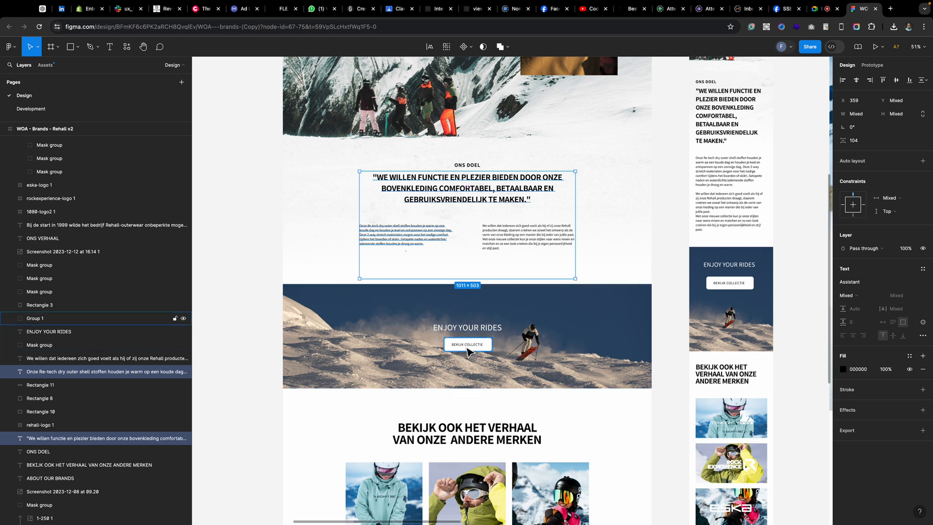
pyautogui.press('super+Tab')
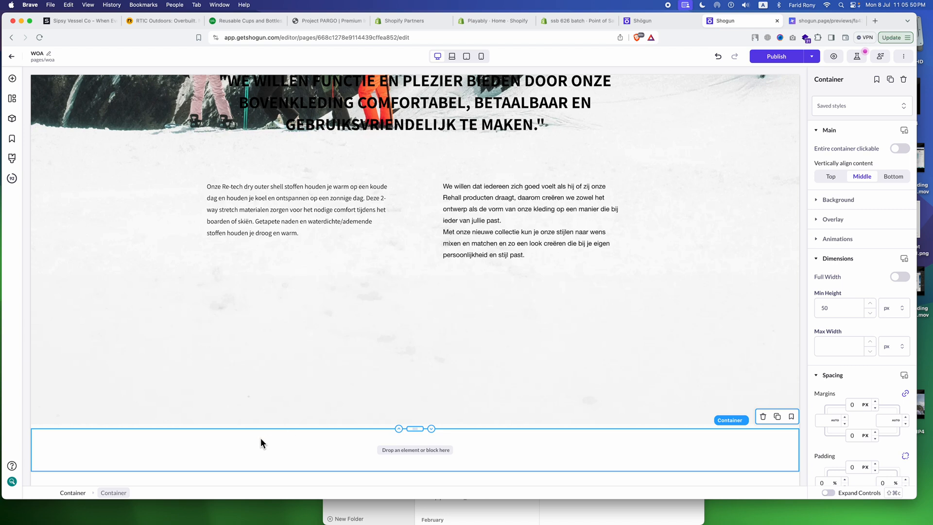
pyautogui.click(12, 78)
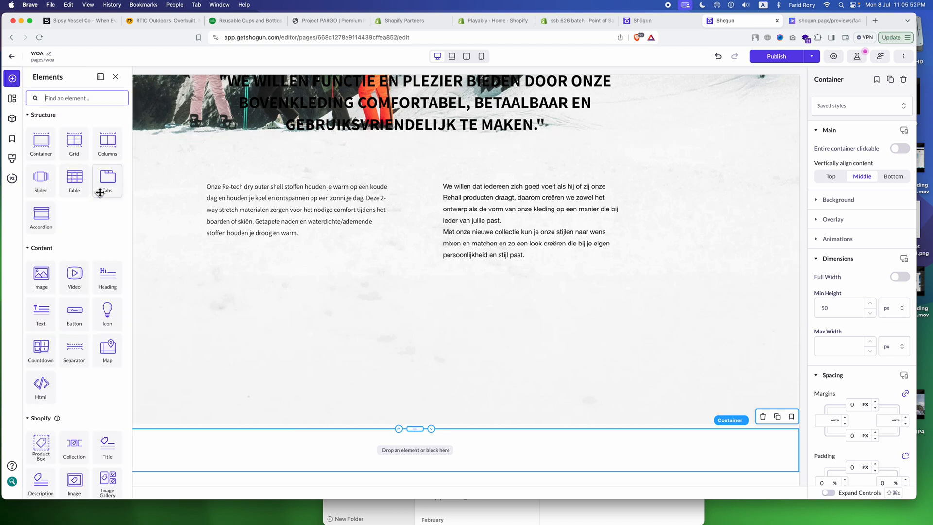
pyautogui.moveTo(64, 268); pyautogui.dragTo(484, 454)
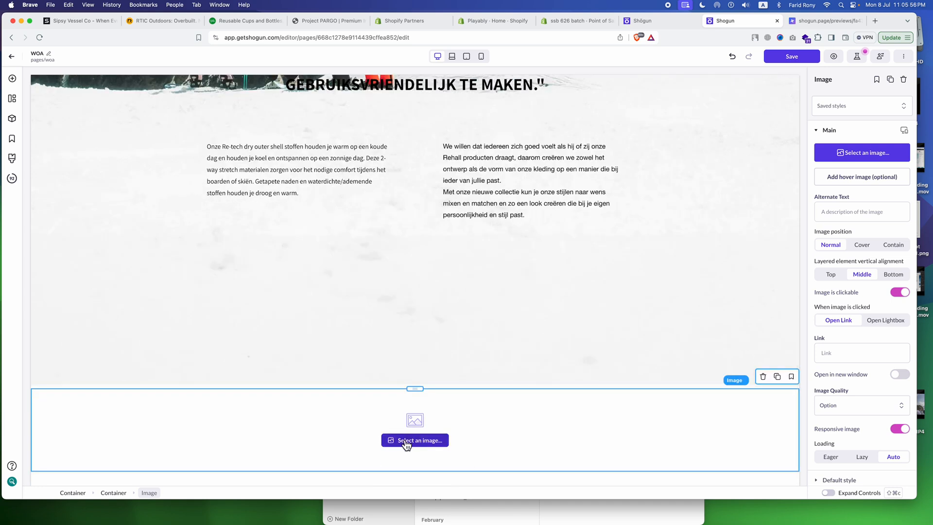
pyautogui.click(406, 442)
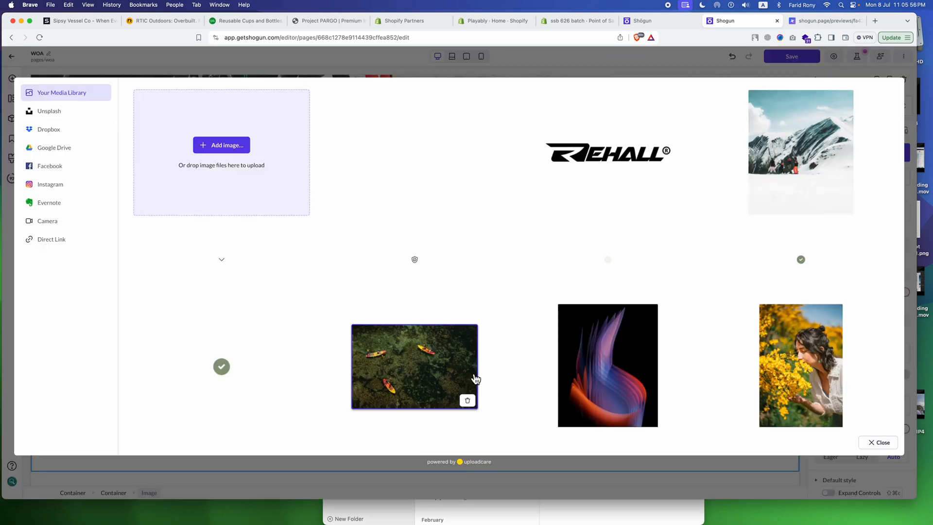
pyautogui.click(223, 145)
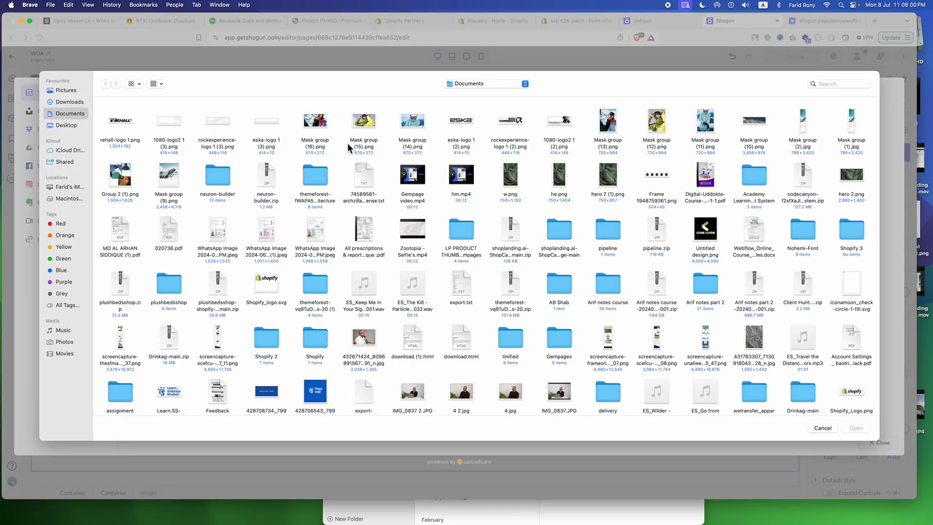
pyautogui.doubleClick(759, 125)
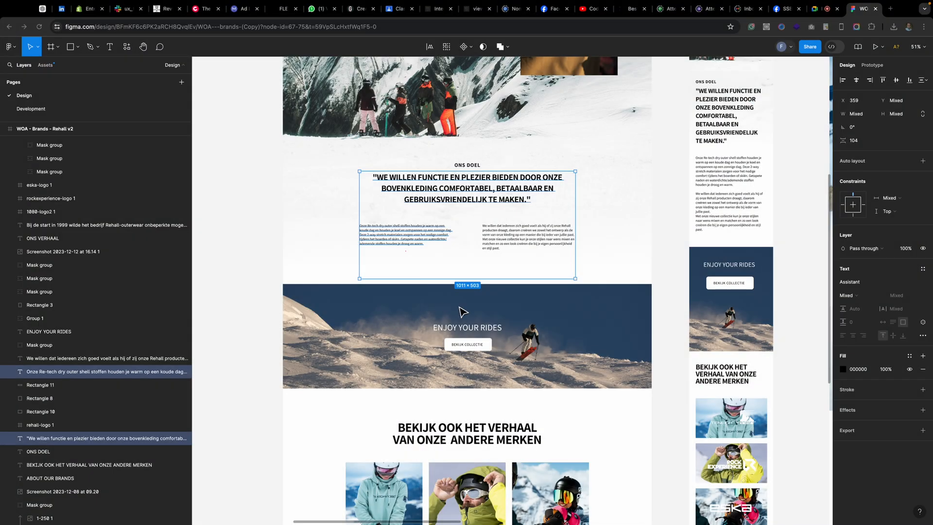
# - Copy the ENJOY YOUR RIDES banner text from the Figma design
pyautogui.doubleClick(459, 330)
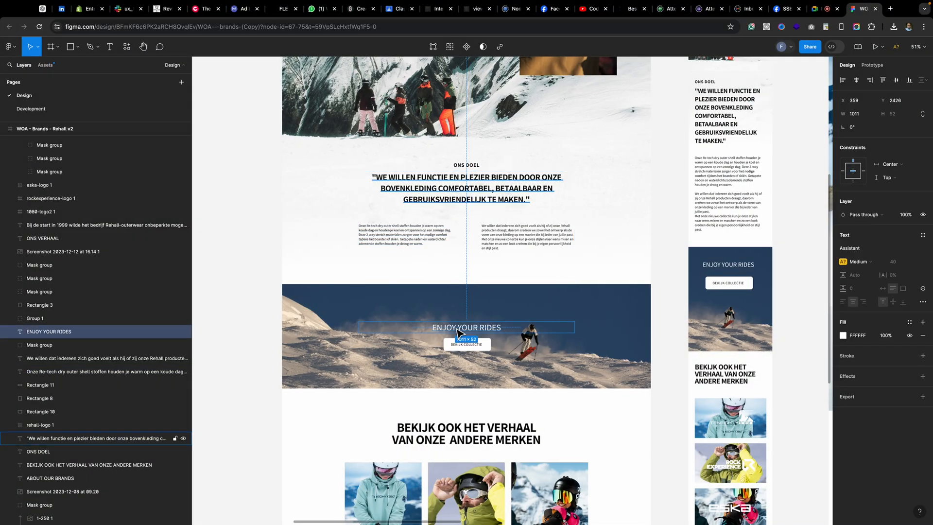
pyautogui.rightClick(40, 335)
pyautogui.click(57, 262)
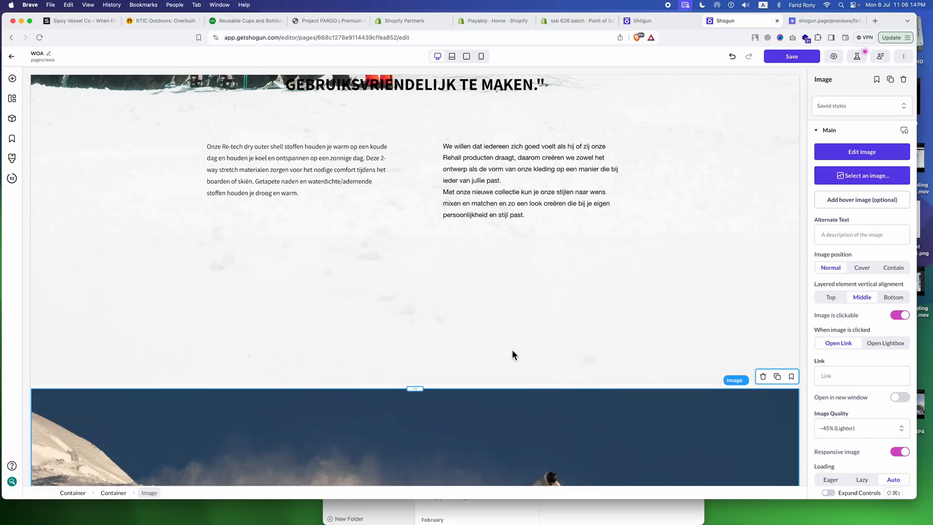
# - Set the skier image's position to Cover in Shogun and place a container inside the image
pyautogui.scroll(-2, 512, 352)
pyautogui.scroll(-1, 509, 352)
pyautogui.click(864, 269)
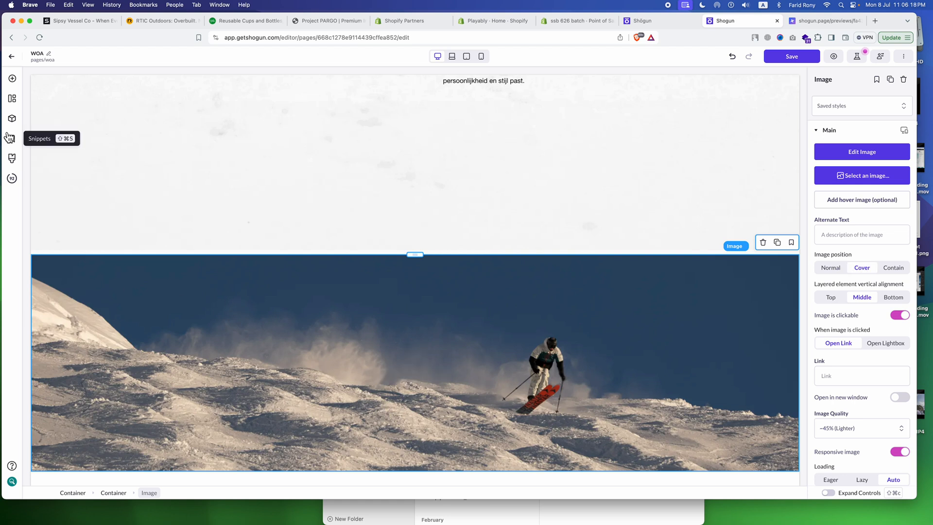
pyautogui.click(12, 79)
pyautogui.moveTo(56, 130); pyautogui.dragTo(446, 362)
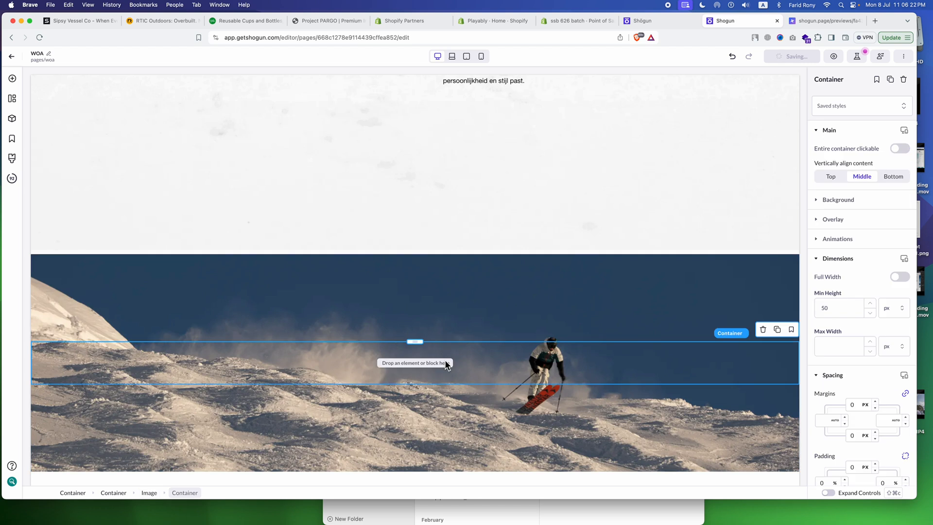
# - Add a heading to the container on the skier image and set its text to ENJOY YOUR RIDES
pyautogui.click(13, 78)
pyautogui.moveTo(108, 275); pyautogui.dragTo(450, 365)
pyautogui.doubleClick(418, 364)
pyautogui.press('super+v')
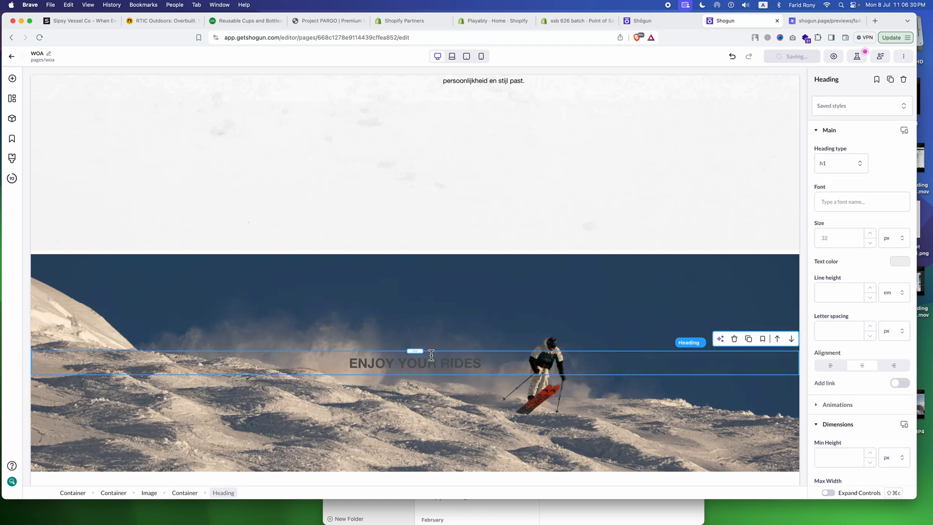
# - Add a button element below the ENJOY YOUR RIDES heading and select their parent container
pyautogui.click(12, 79)
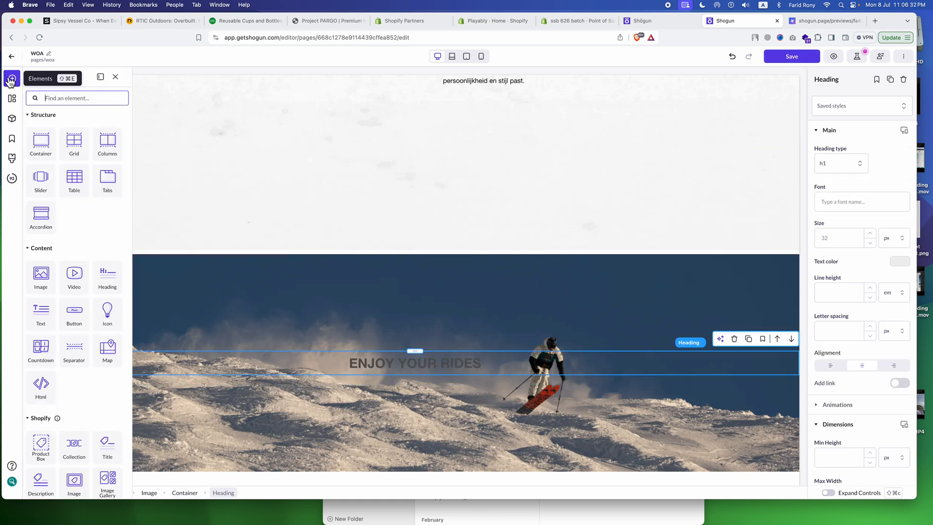
pyautogui.moveTo(74, 312); pyautogui.dragTo(418, 375)
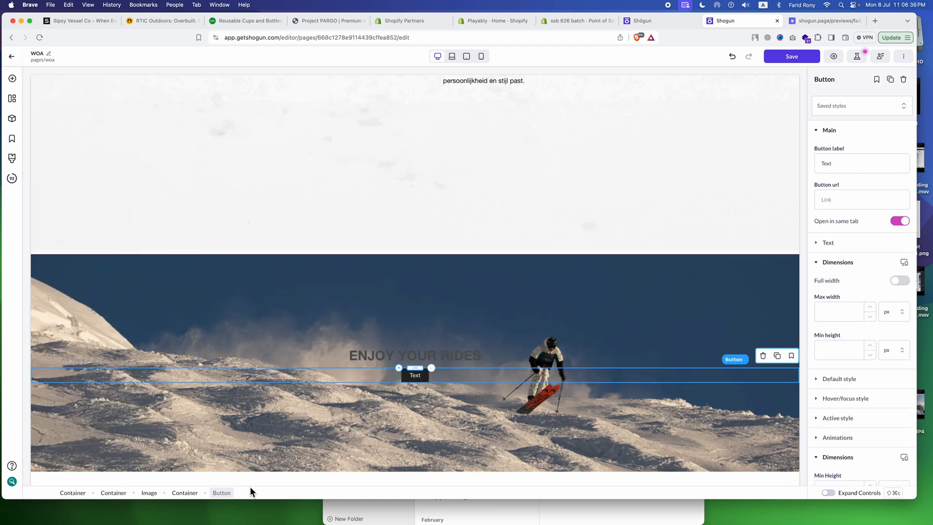
pyautogui.click(177, 493)
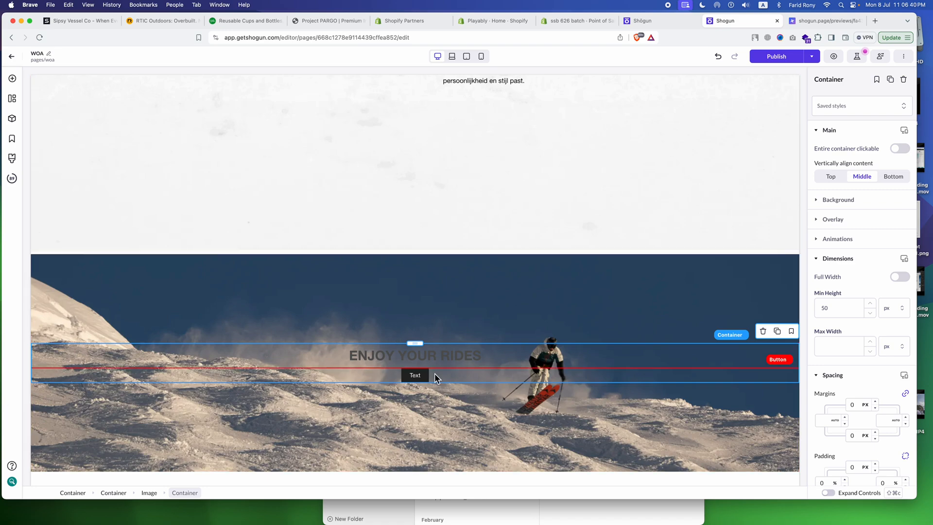
# - Check the ENJOY YOUR RIDES font in Figma and set the Shogun heading's font to Assistant
pyautogui.press('super+Tab')
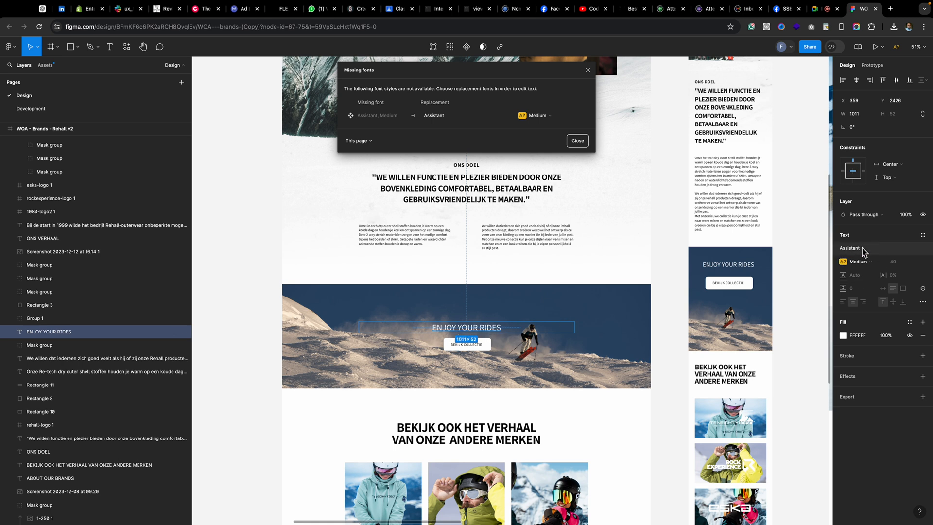
pyautogui.press('super+Tab')
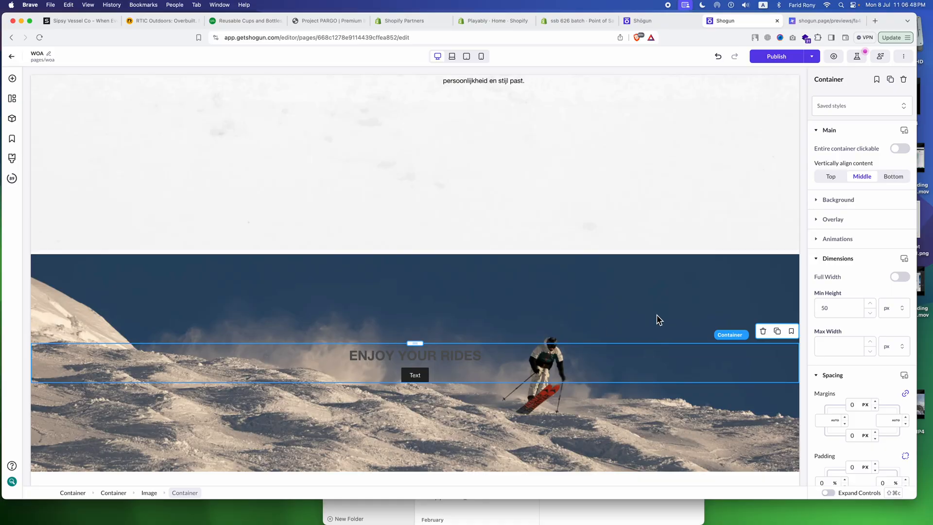
pyautogui.click(415, 360)
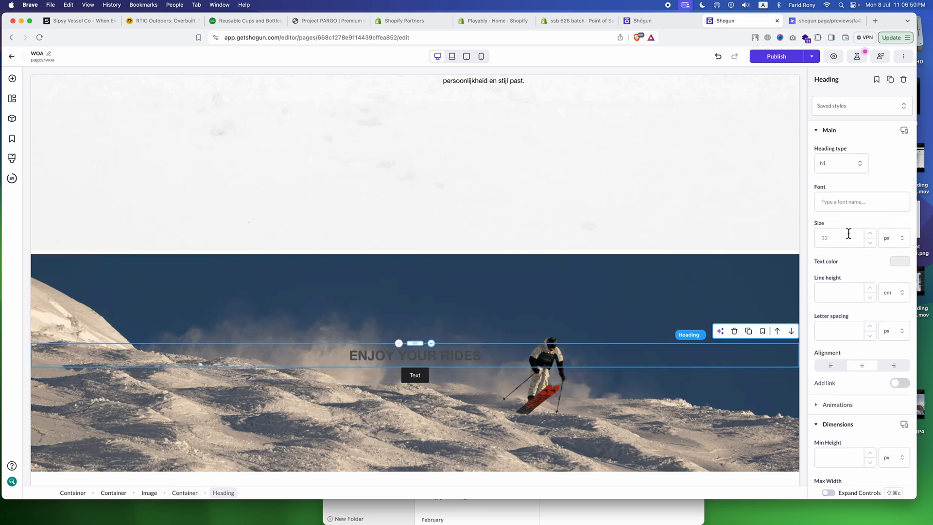
pyautogui.click(843, 209)
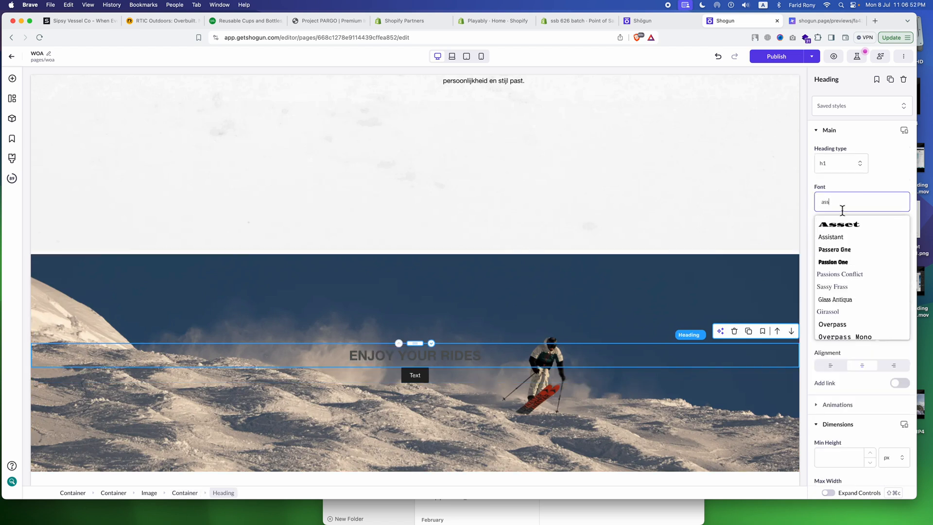
pyautogui.click(835, 236)
# - Change the ENJOY YOUR RIDES heading type to h2 and its font weight to 600
pyautogui.click(836, 163)
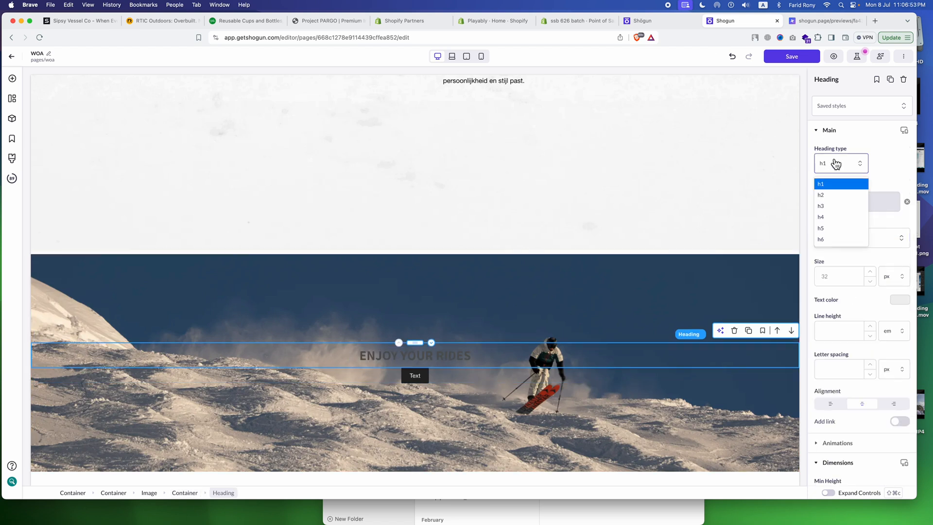
pyautogui.click(825, 196)
pyautogui.click(840, 240)
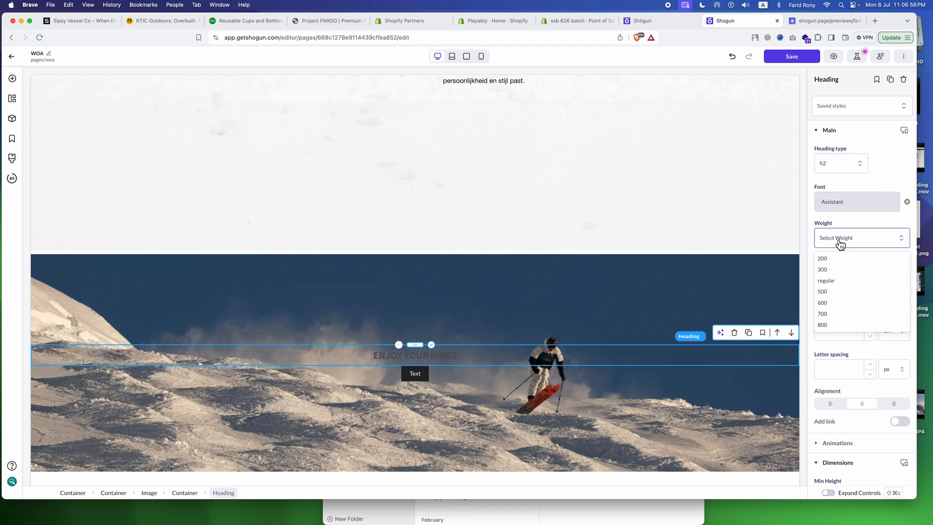
pyautogui.click(825, 303)
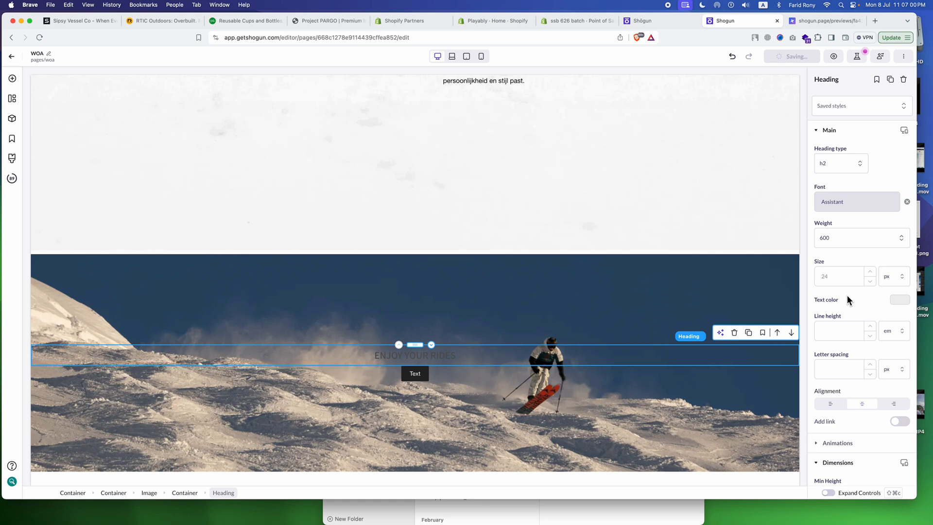
# - Set the ENJOY YOUR RIDES heading's size to 40 px and its text color to white (fff)
pyautogui.click(829, 276)
pyautogui.write('40')
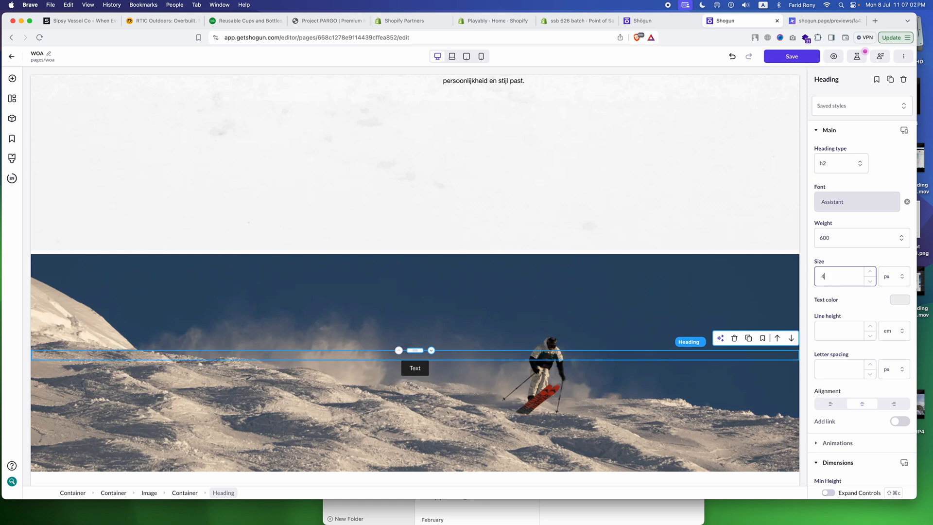
pyautogui.click(900, 300)
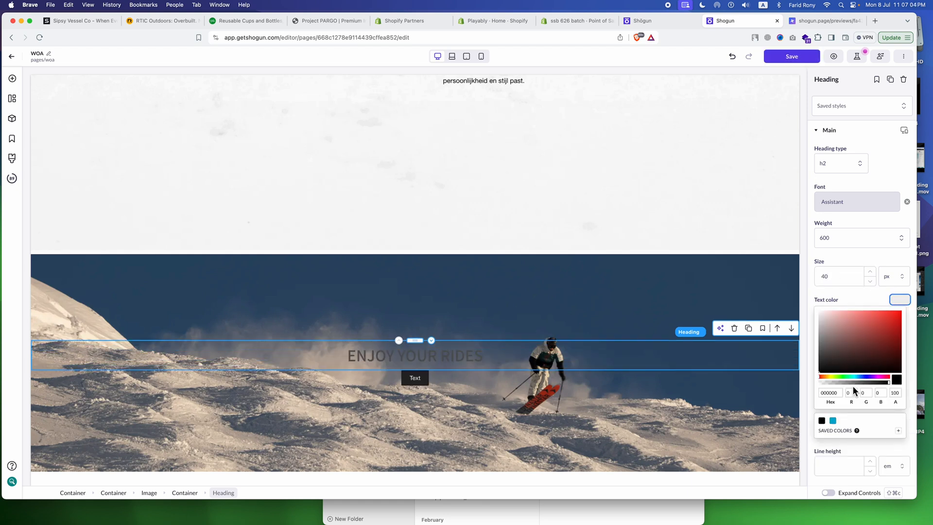
pyautogui.click(829, 394)
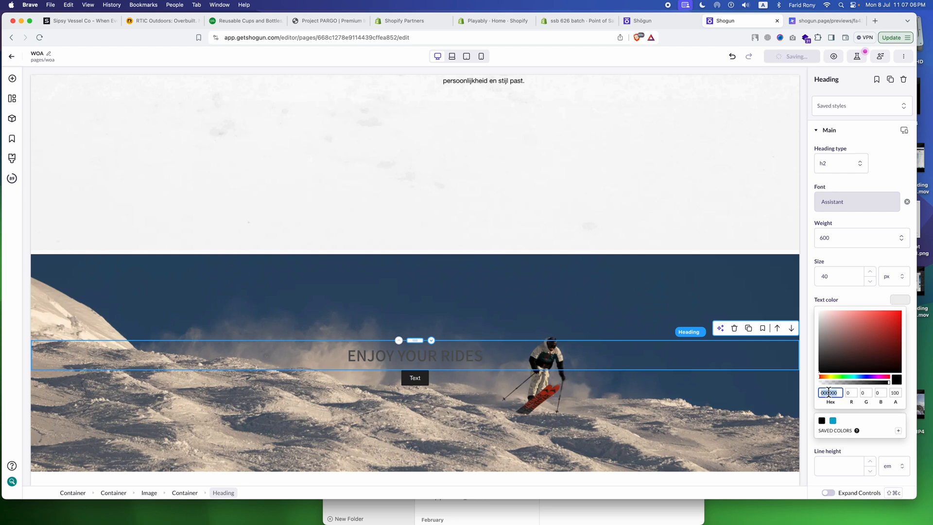
pyautogui.write('fff')
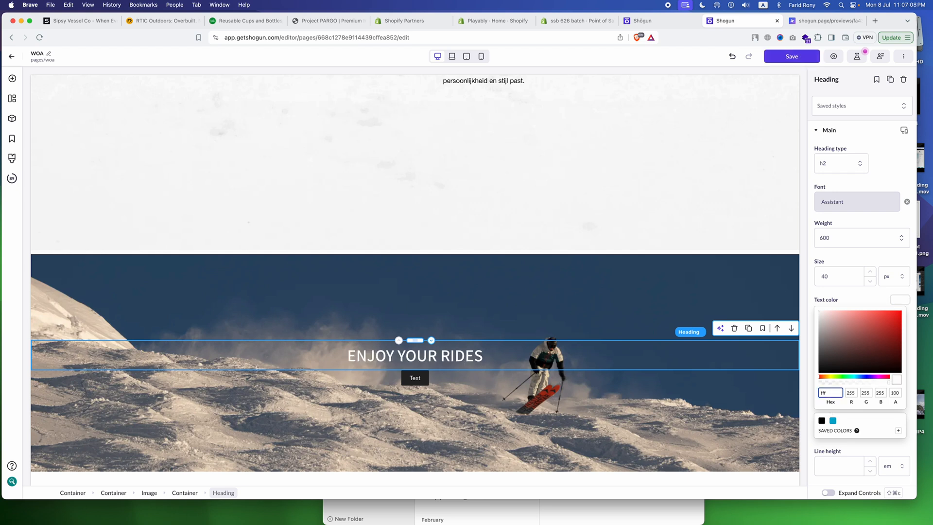
# - Set the ENJOY YOUR RIDES heading's top padding to 0 px
pyautogui.click(846, 301)
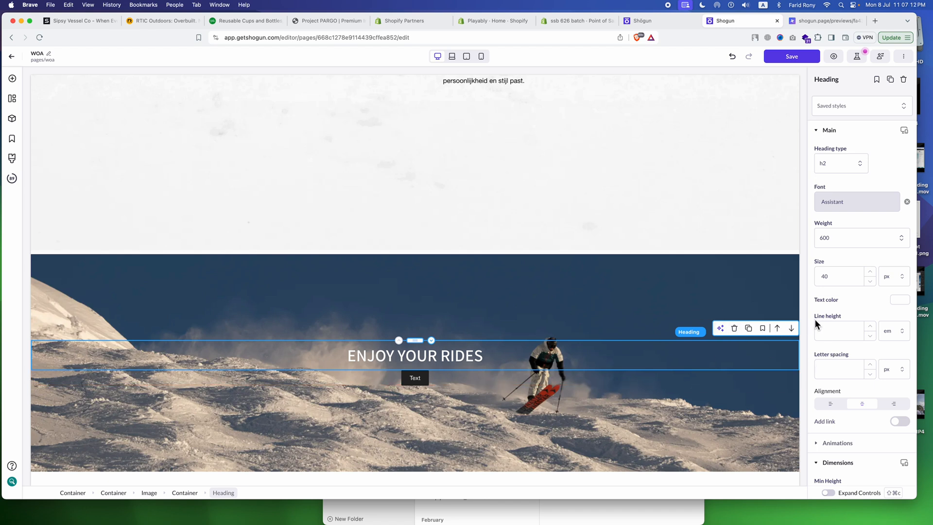
pyautogui.scroll(-6, 815, 319)
pyautogui.doubleClick(853, 378)
pyautogui.write('0')
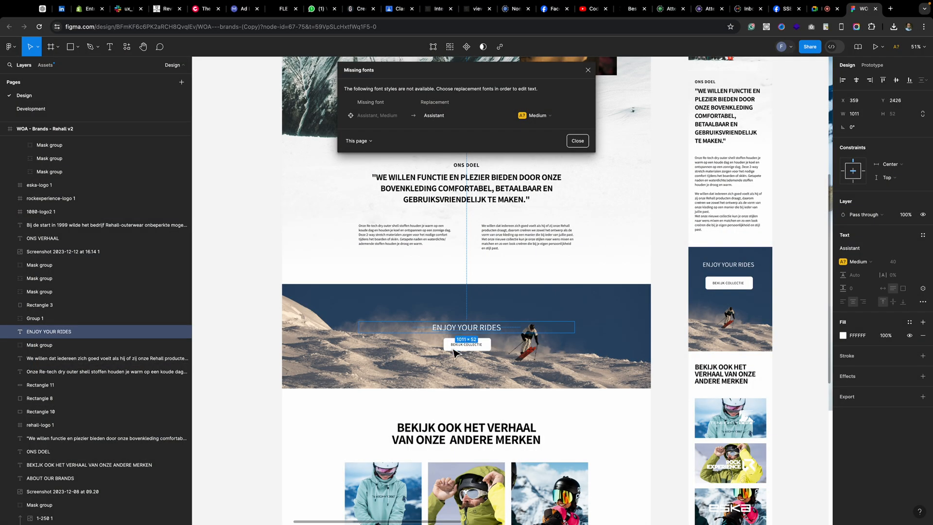
# - Copy the BEKIJK COLLECTIE button text from the Figma design and use it as the Shogun button's label
pyautogui.doubleClick(465, 346)
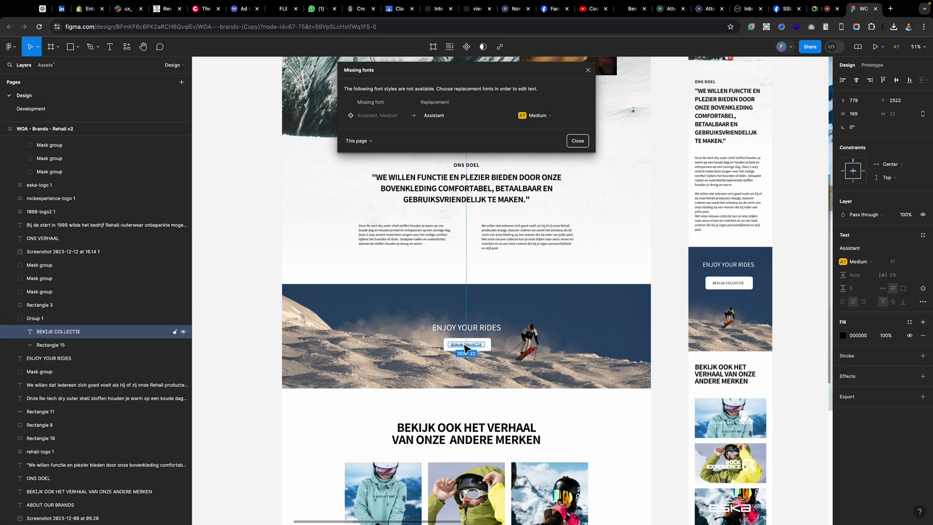
pyautogui.rightClick(47, 336)
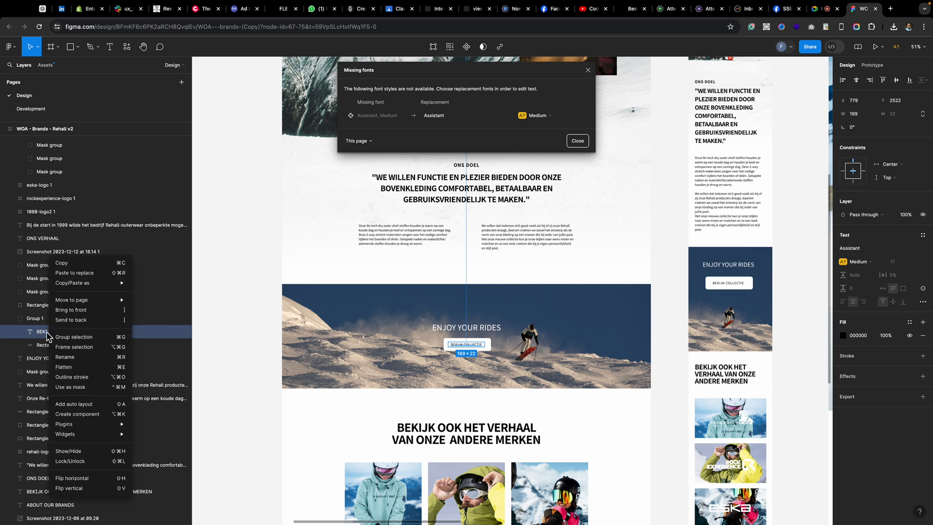
pyautogui.click(67, 269)
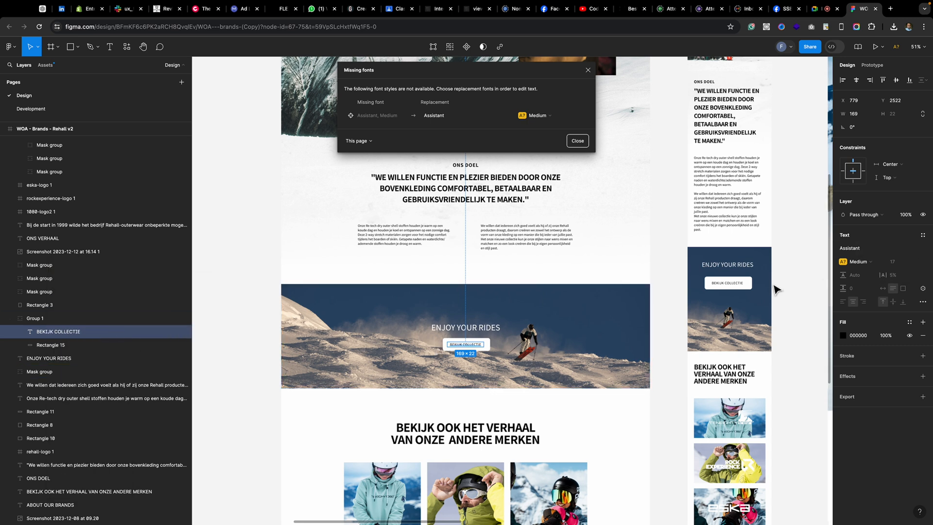
pyautogui.press('super+Tab')
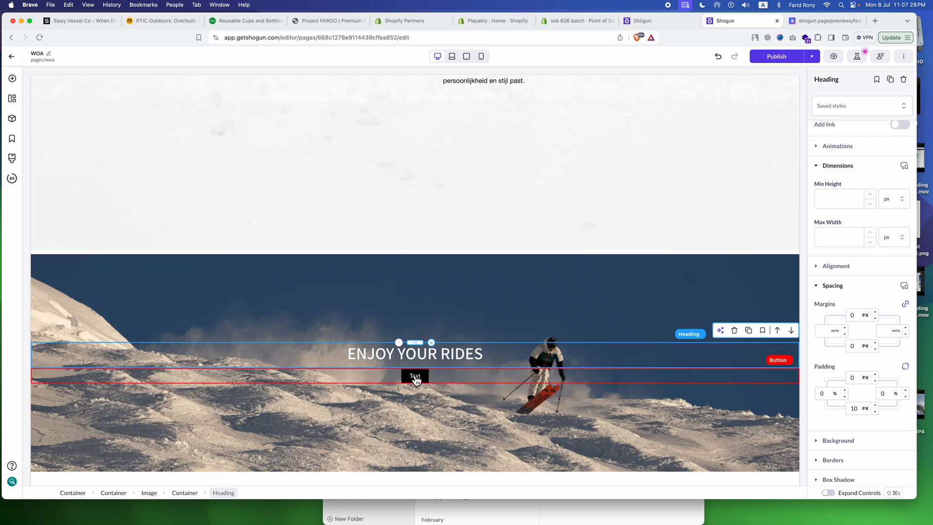
pyautogui.click(415, 376)
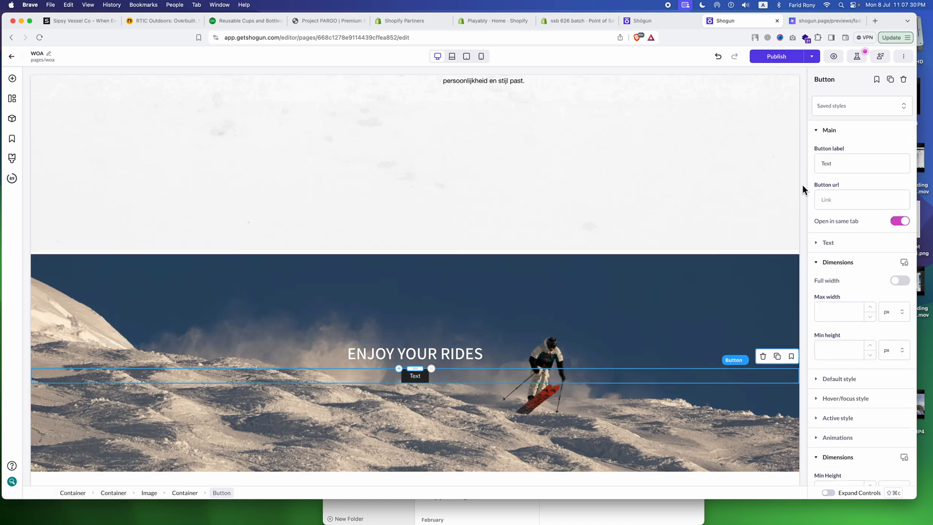
pyautogui.tripleClick(845, 168)
pyautogui.write('BEKIJK COLLECTIE')
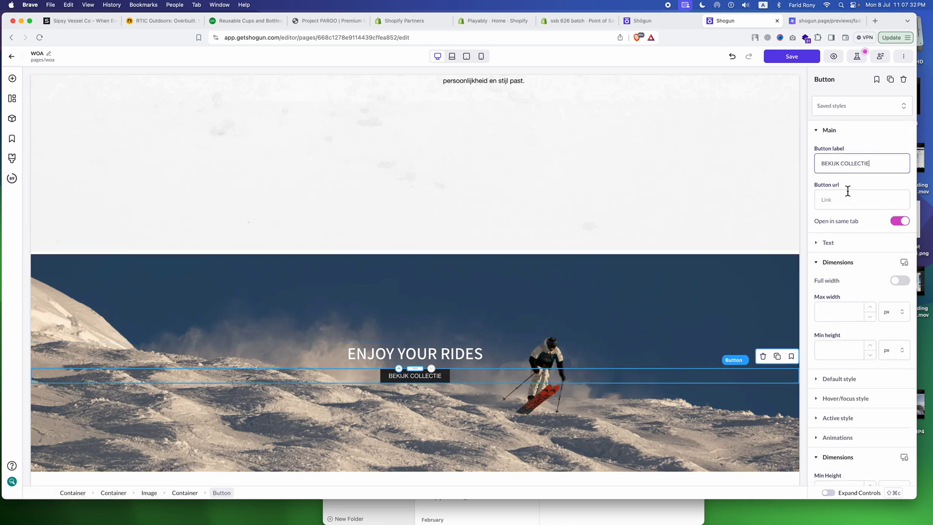
# - Set the font of the BEKIJK COLLECTIE button to Assistant
pyautogui.click(842, 199)
pyautogui.click(830, 242)
pyautogui.click(846, 278)
pyautogui.write('ass')
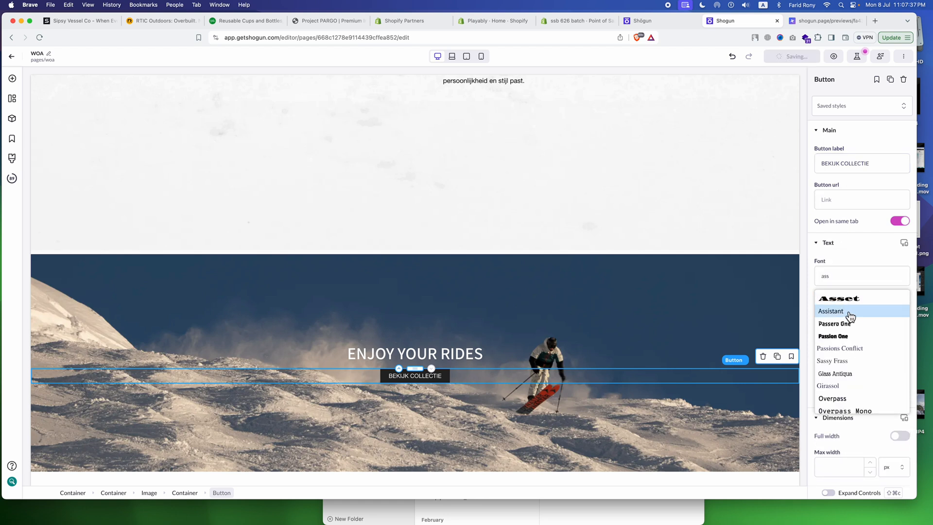
pyautogui.click(846, 316)
# - Set the BEKIJK COLLECTIE button's text size to 17 px
pyautogui.click(826, 356)
pyautogui.press('BackSpace')
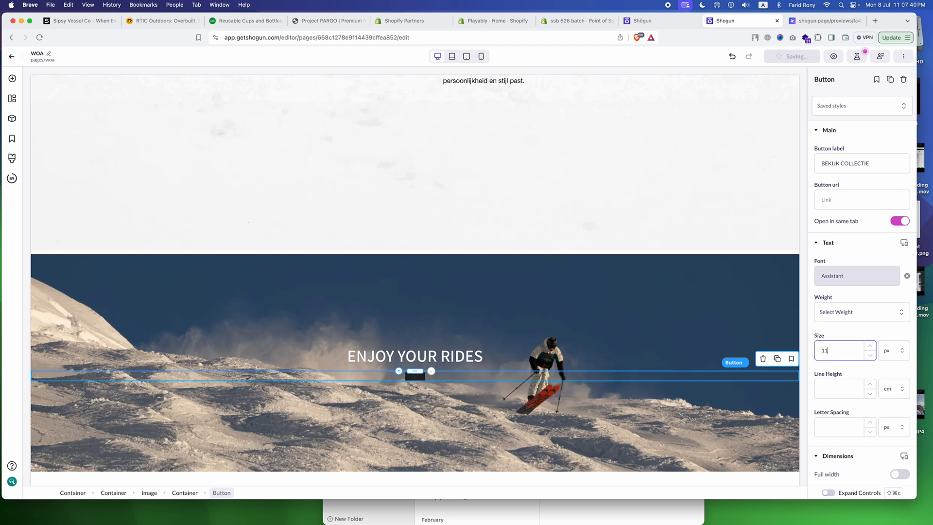
pyautogui.write('17')
pyautogui.press('BackSpace')
pyautogui.press('BackSpace')
pyautogui.press('BackSpace')
pyautogui.write('17')
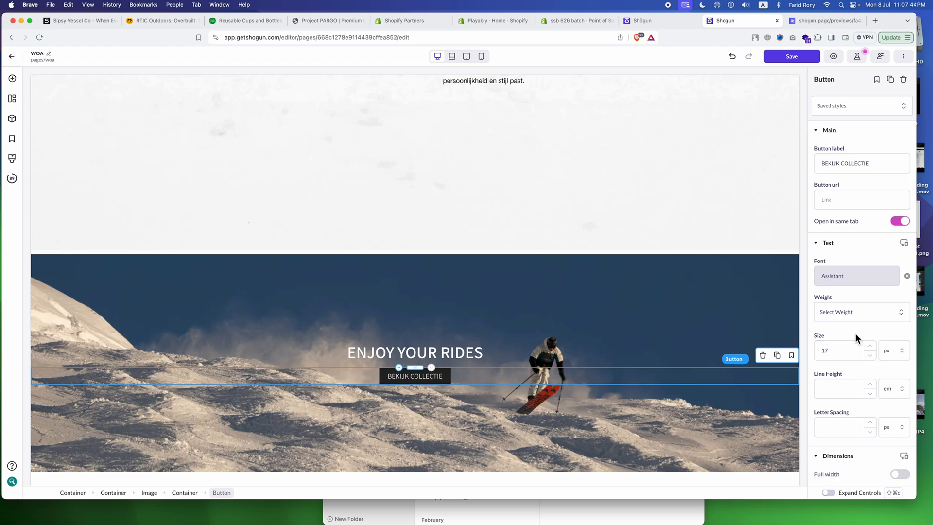
# - Check the button's styling in Figma and set the Shogun button's default background color to white (fff)
pyautogui.hotkey('ctrl', 'Right')
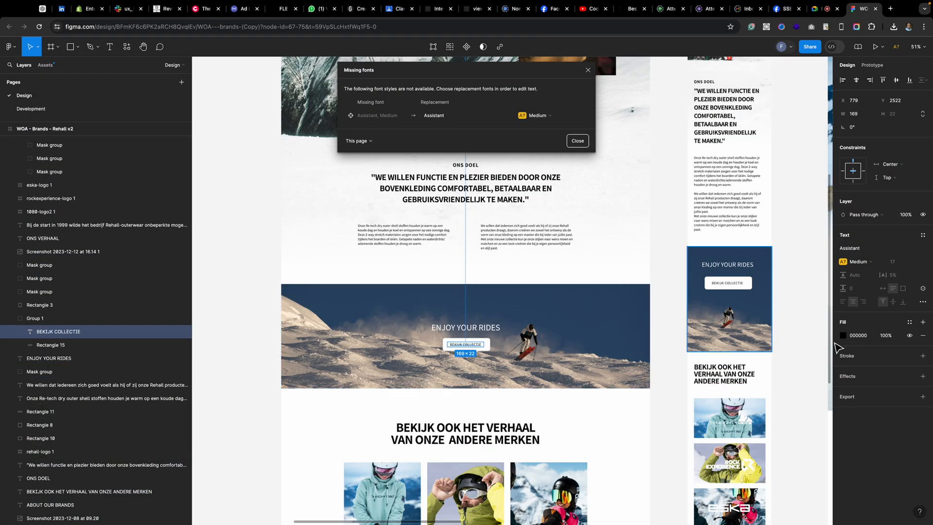
pyautogui.hotkey('ctrl', 'Left')
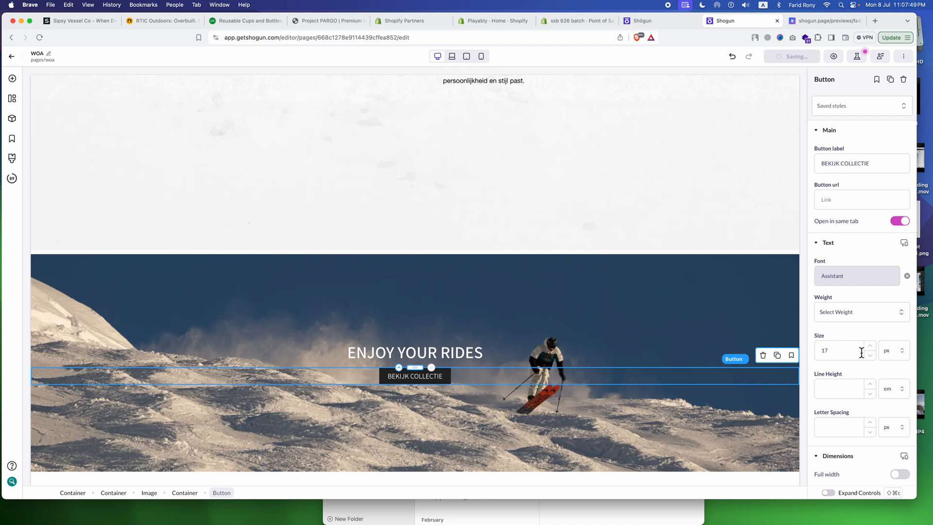
pyautogui.scroll(-4, 863, 351)
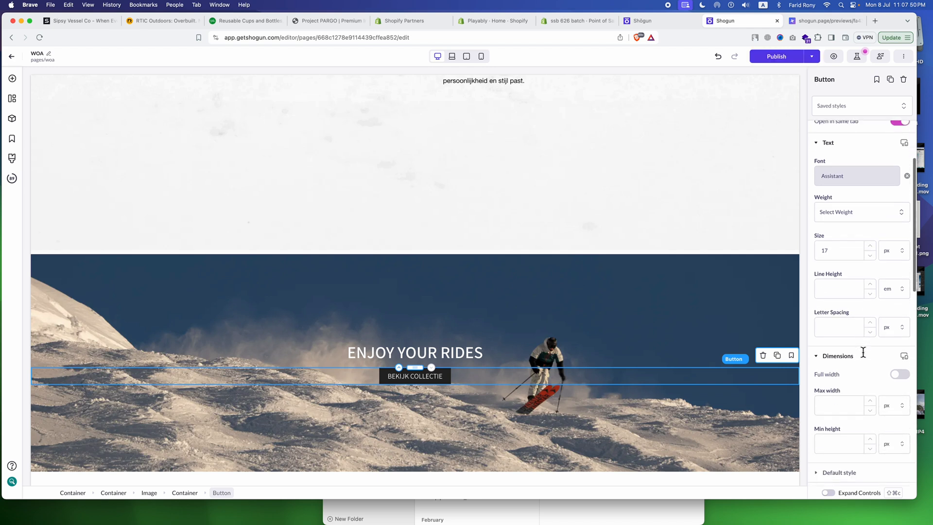
pyautogui.scroll(-4, 856, 255)
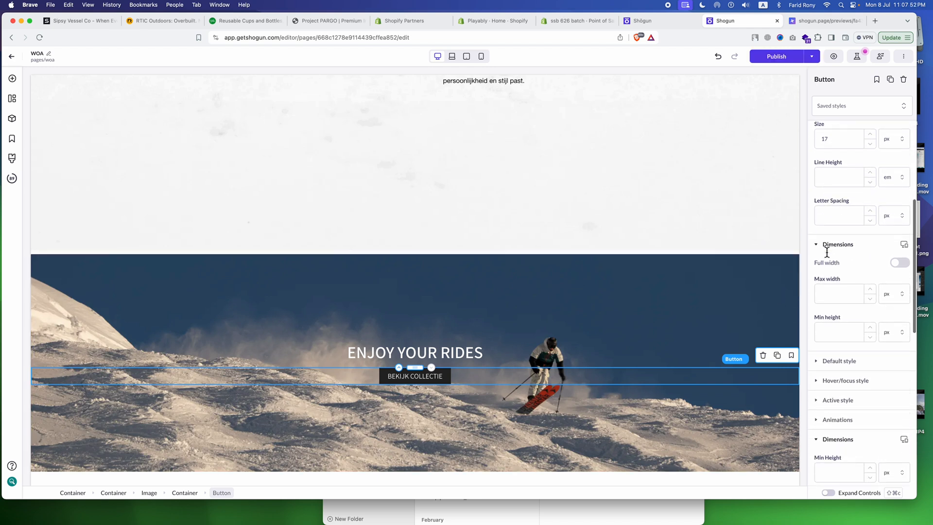
pyautogui.scroll(8, 886, 258)
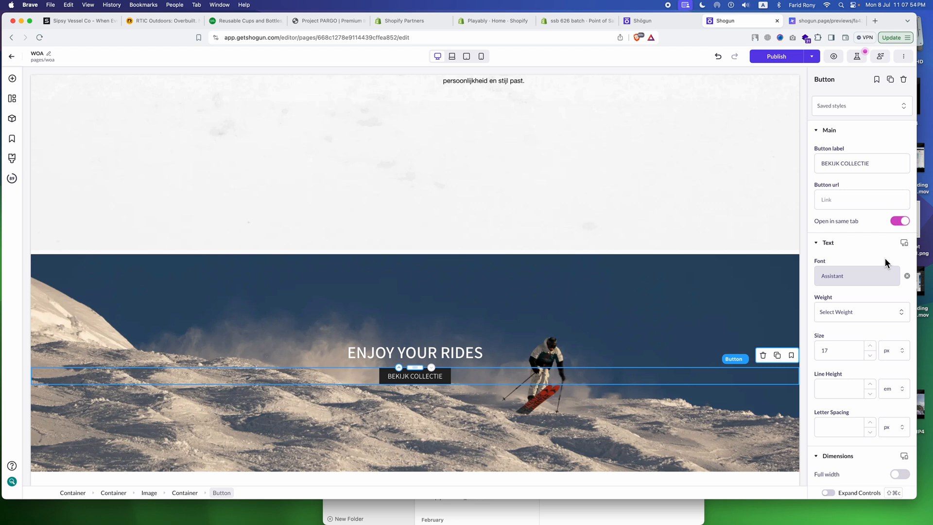
pyautogui.scroll(-10, 876, 256)
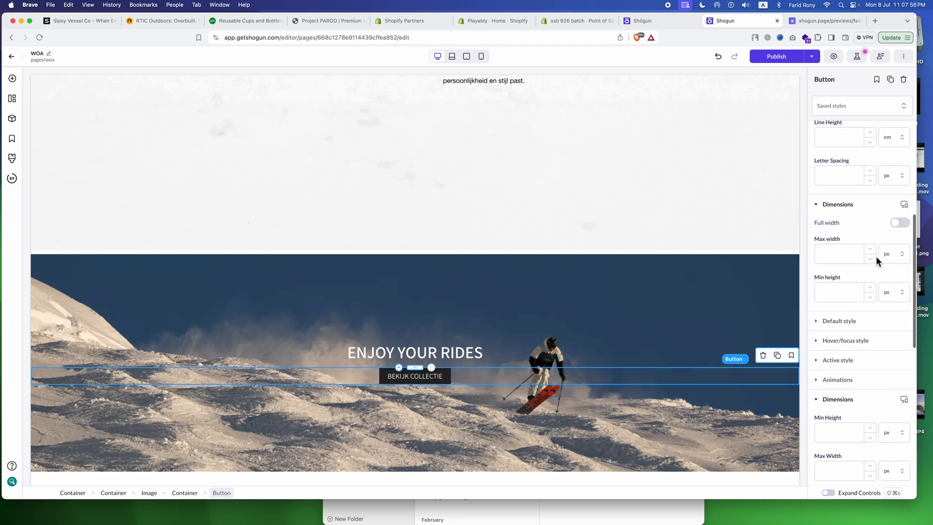
pyautogui.click(846, 233)
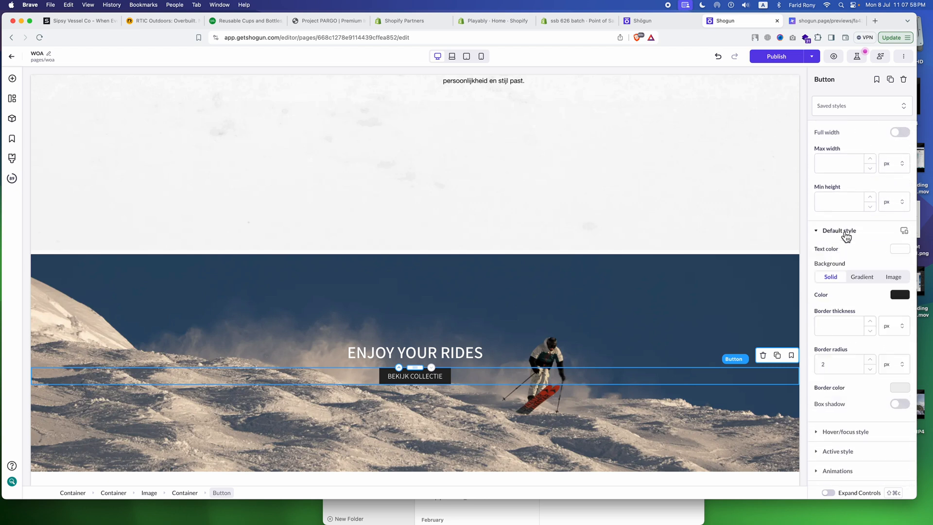
pyautogui.click(900, 295)
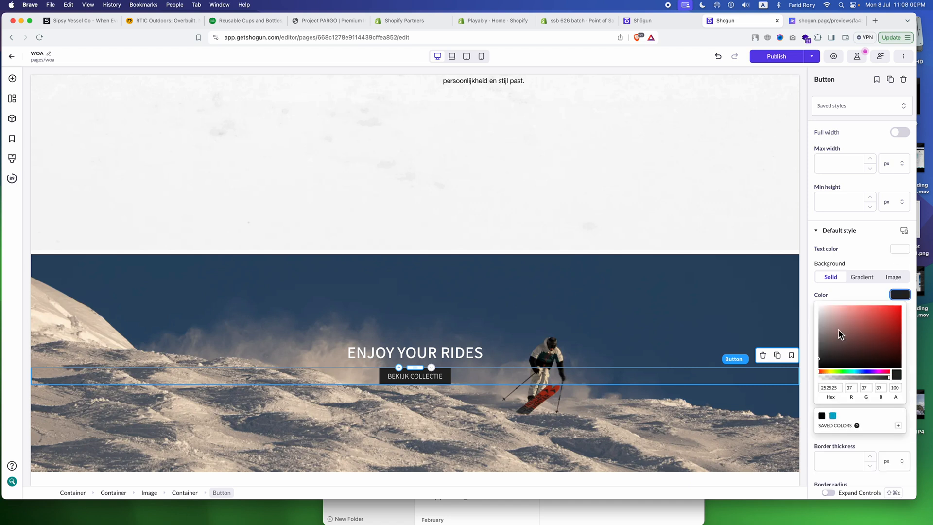
pyautogui.click(825, 384)
pyautogui.write('fff')
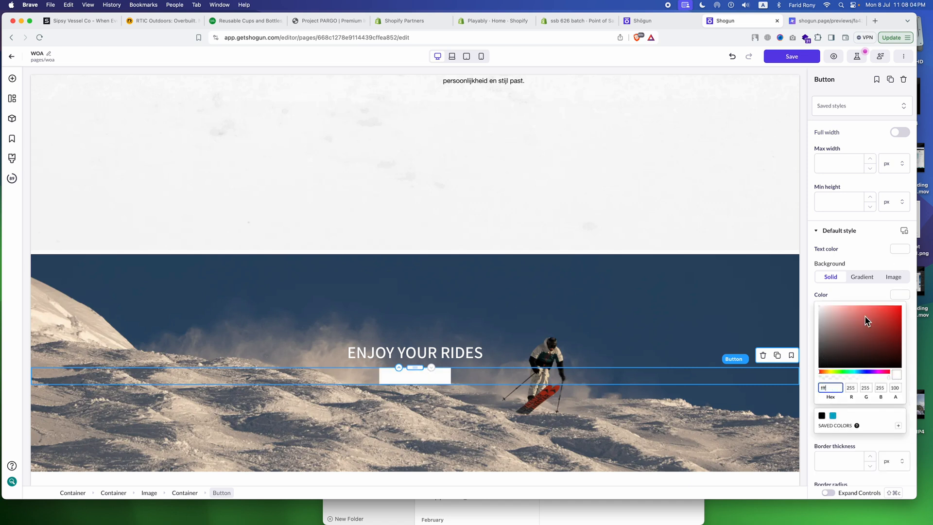
# - Set the button's default text color to the saved black
pyautogui.click(900, 248)
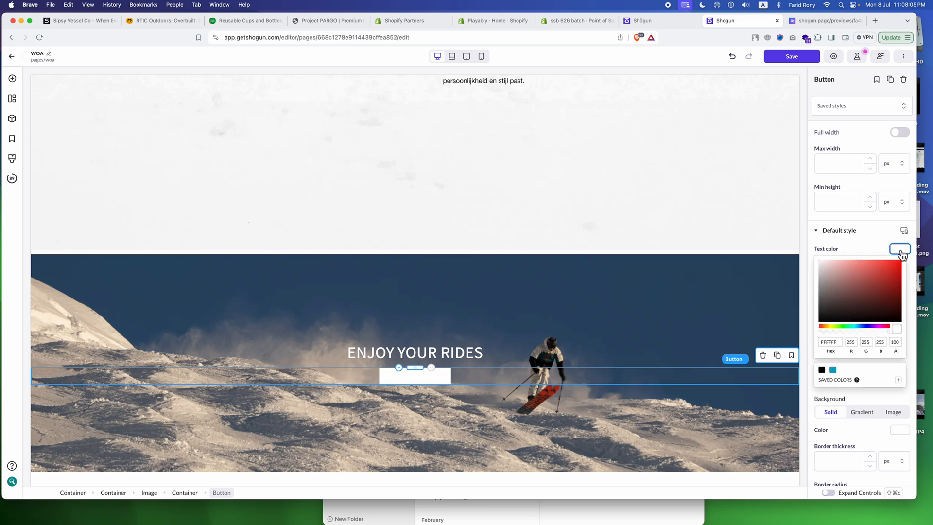
pyautogui.click(822, 371)
pyautogui.click(859, 395)
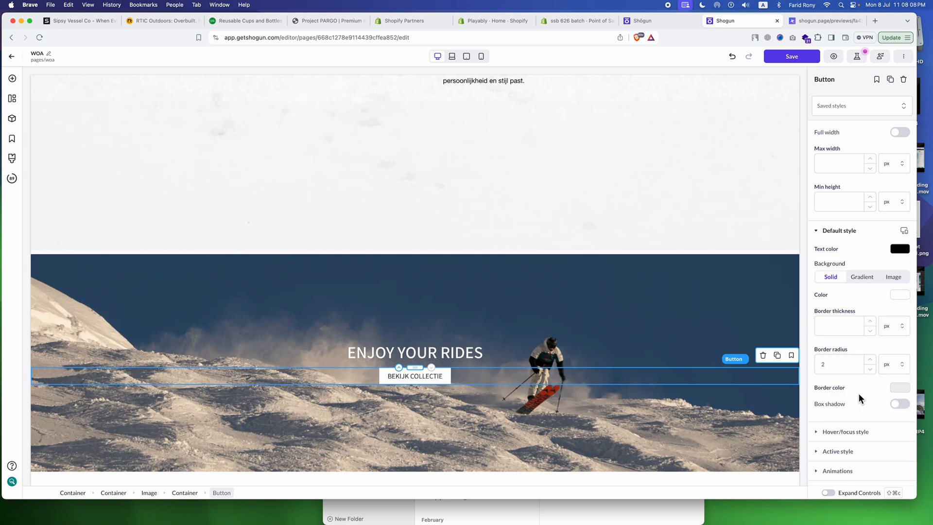
# - Check the button rectangle's corner radius in Figma and set the Shogun button's border radius to 10 px
pyautogui.click(834, 372)
pyautogui.write('2')
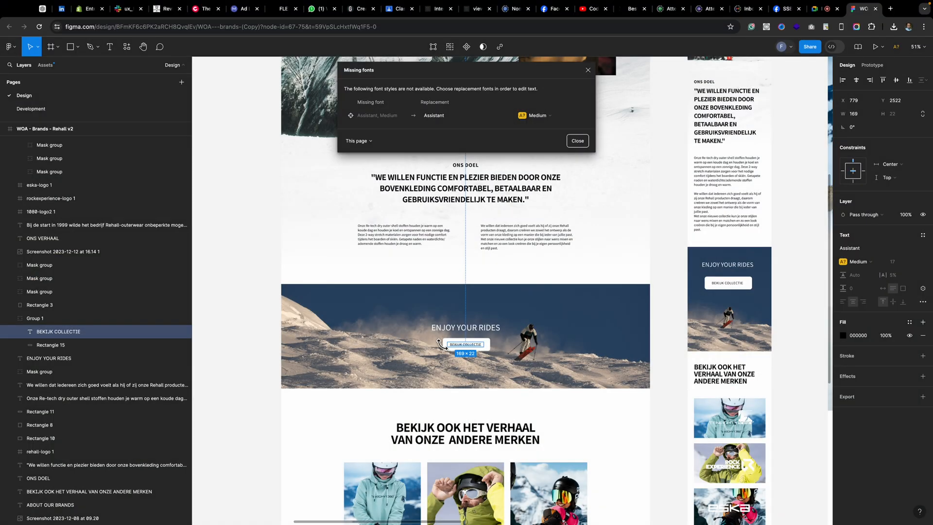
pyautogui.click(444, 346)
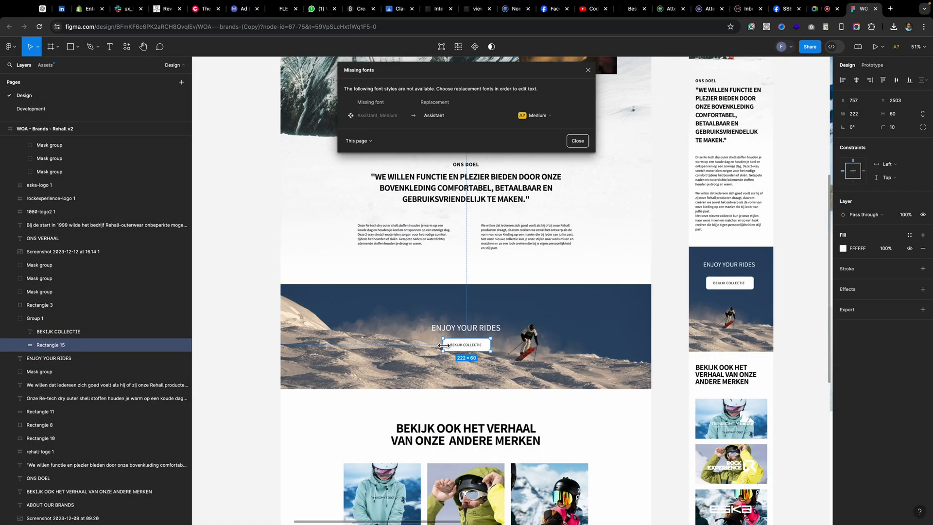
pyautogui.keyDown('ctrl'); pyautogui.scroll(1, 443, 346); pyautogui.keyUp('ctrl')
pyautogui.keyDown('ctrl'); pyautogui.scroll(5, 444, 346); pyautogui.keyUp('ctrl')
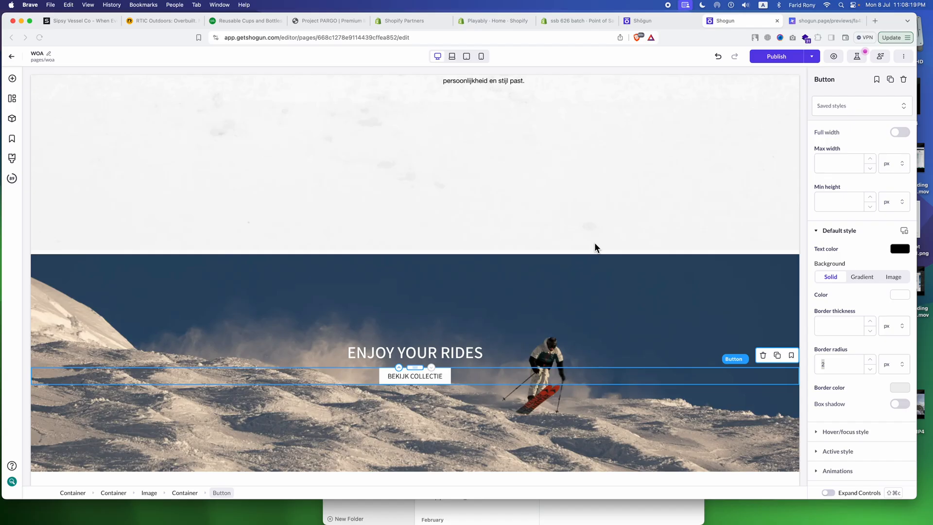
pyautogui.doubleClick(859, 360)
pyautogui.write('10')
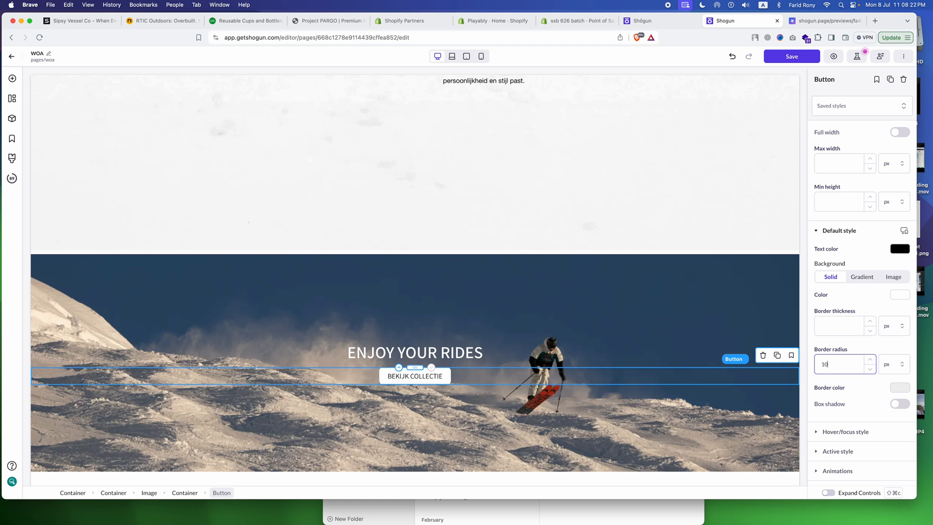
pyautogui.click(860, 344)
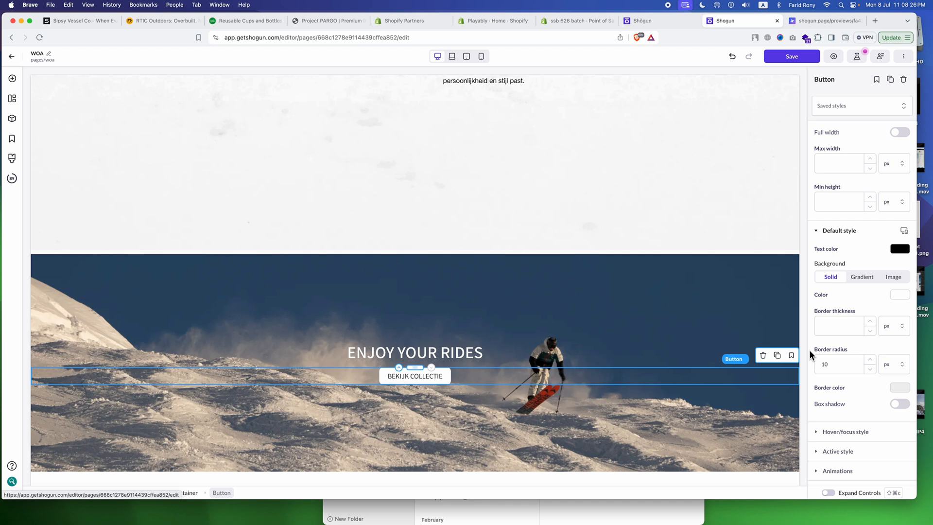
# - Give the button a 1 px border in white (fff)
pyautogui.click(845, 326)
pyautogui.write('1')
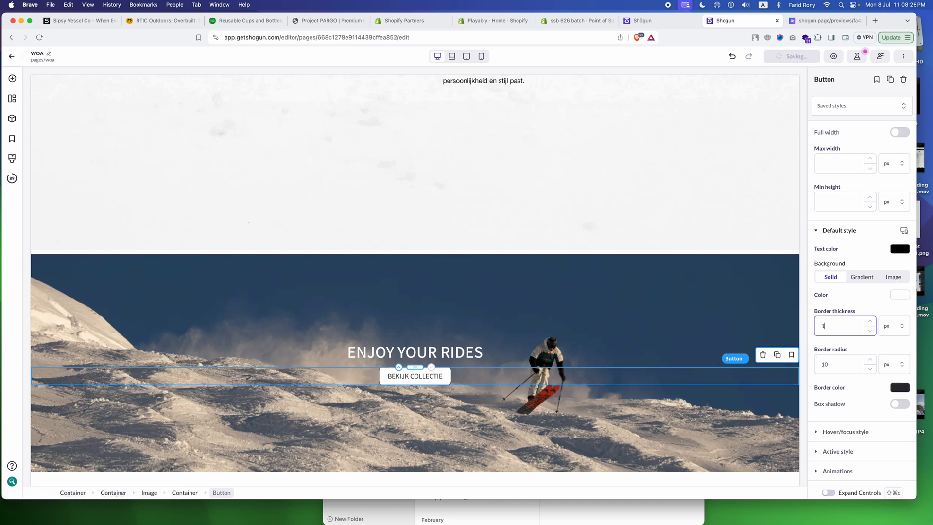
pyautogui.click(894, 385)
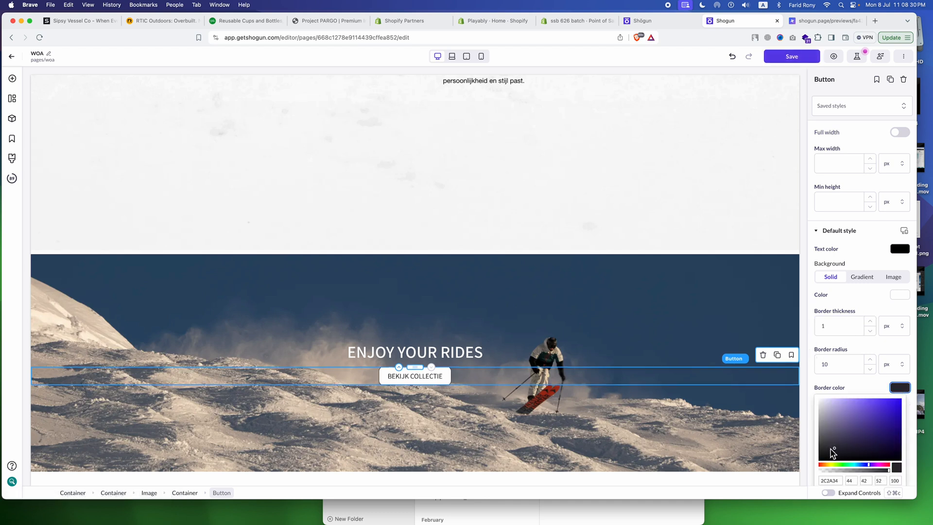
pyautogui.click(829, 480)
pyautogui.write('fff')
pyautogui.click(900, 388)
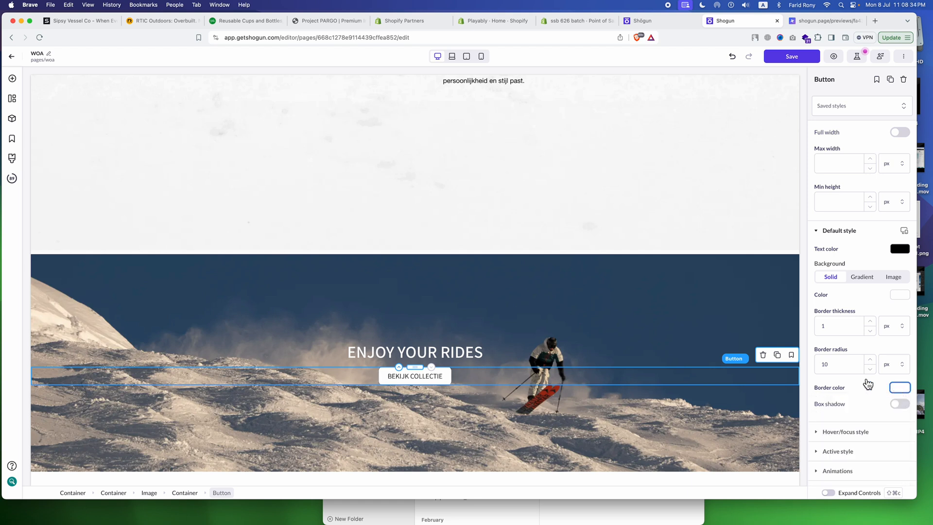
# - Check the button's hover look on the page and set its hover background color to the saved black
pyautogui.scroll(-3, 858, 273)
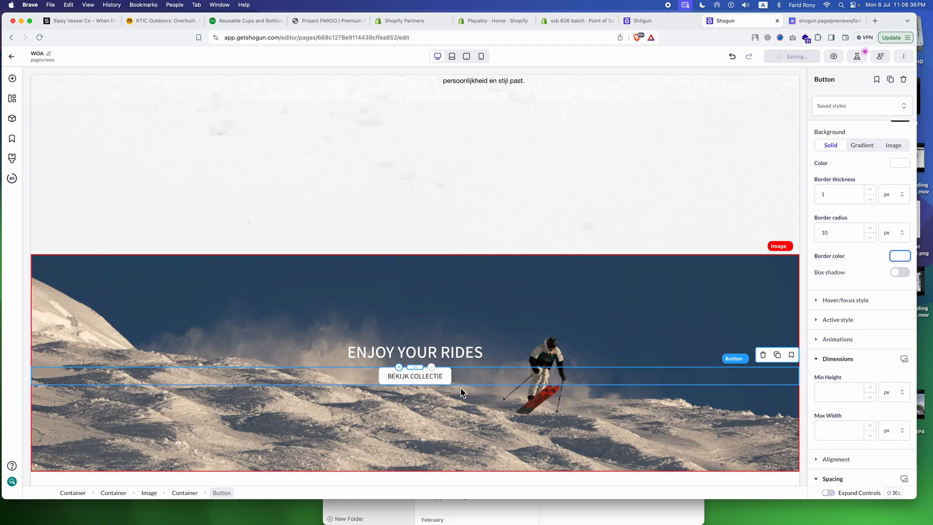
pyautogui.doubleClick(416, 377)
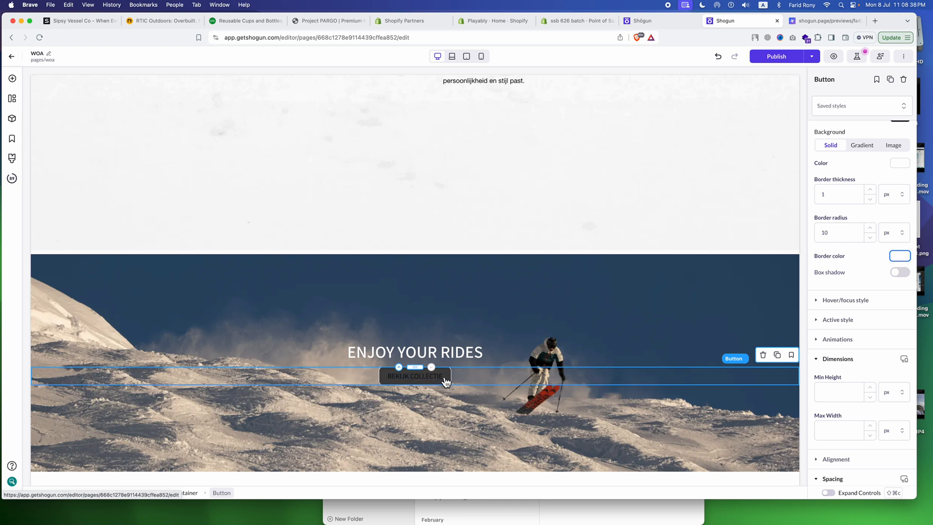
pyautogui.click(829, 300)
pyautogui.scroll(-2, 856, 297)
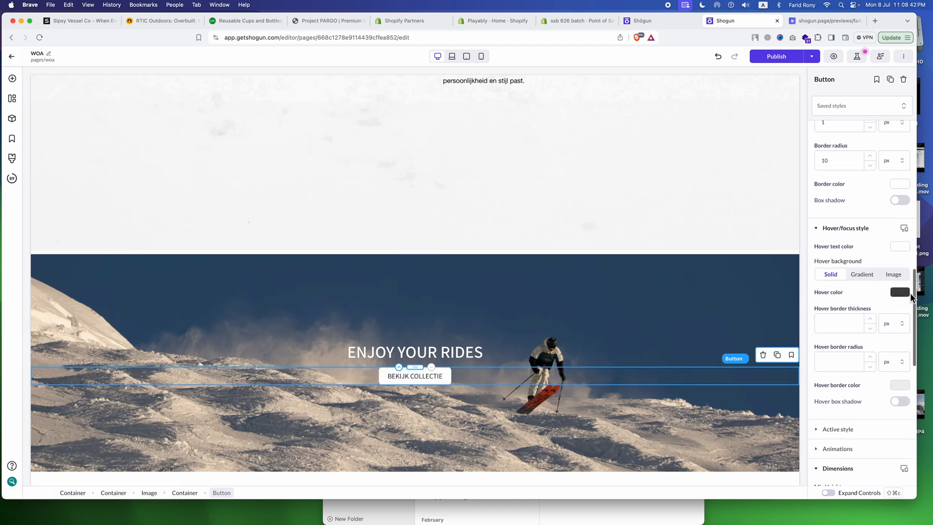
pyautogui.click(901, 292)
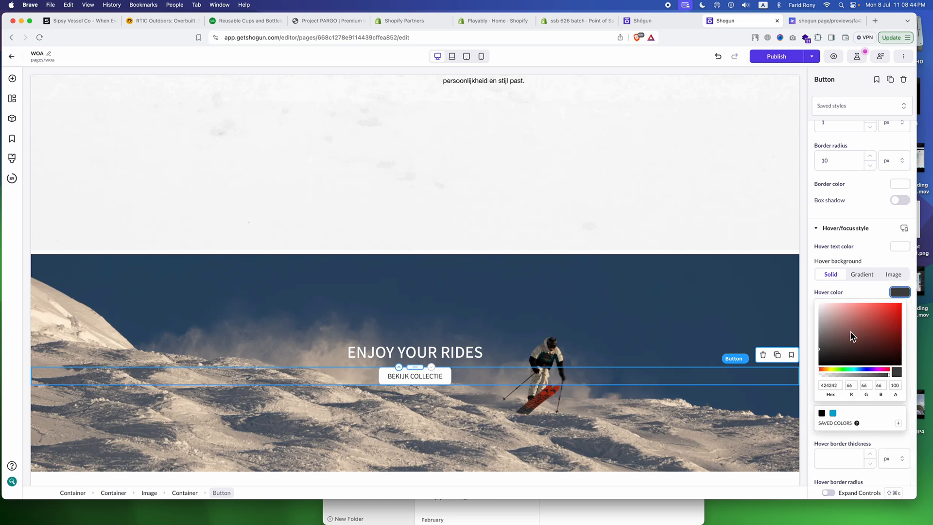
pyautogui.click(822, 414)
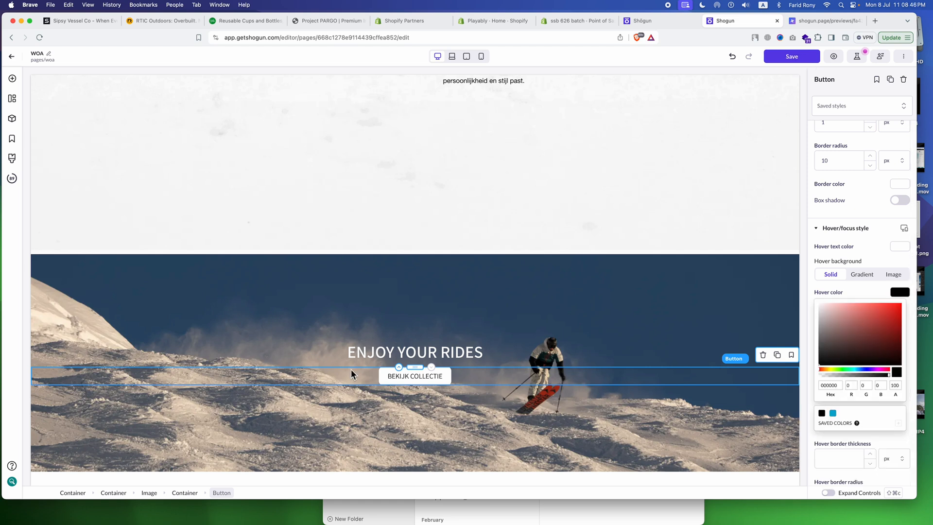
# - Set the button's hover background color to white (fff) with an alpha of 0
pyautogui.click(823, 385)
pyautogui.write('fff')
pyautogui.click(904, 292)
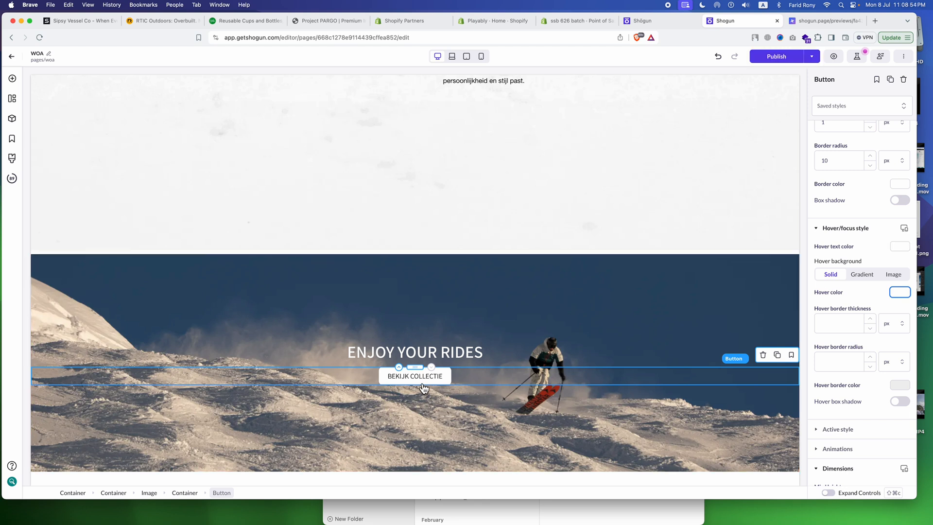
pyautogui.click(900, 293)
pyautogui.click(896, 385)
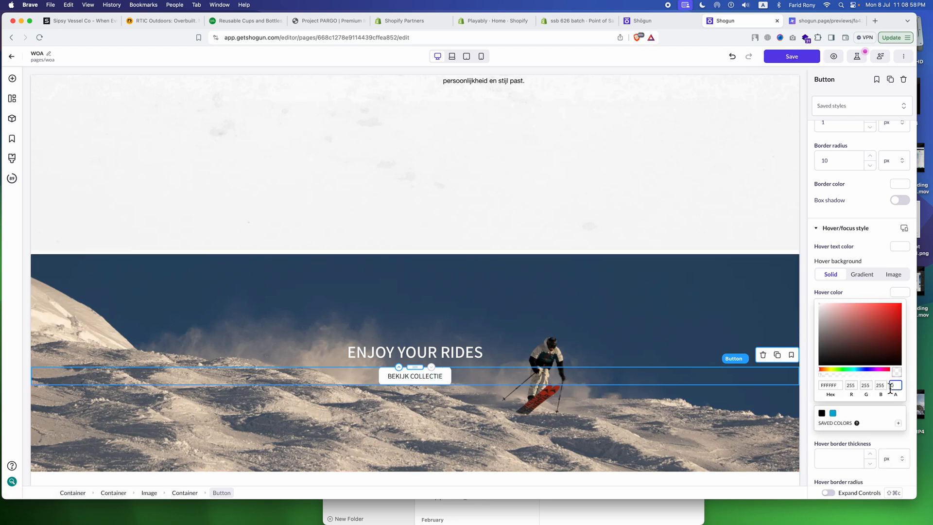
pyautogui.click(875, 396)
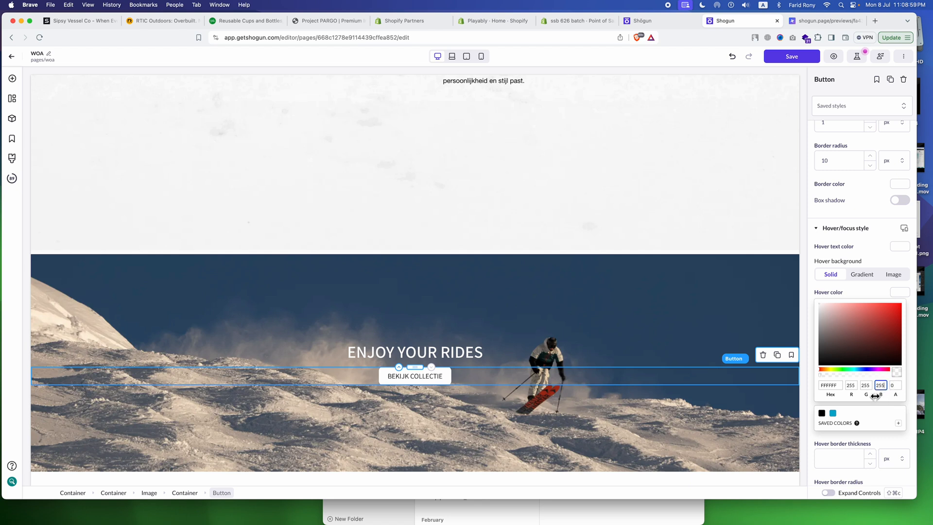
pyautogui.click(900, 292)
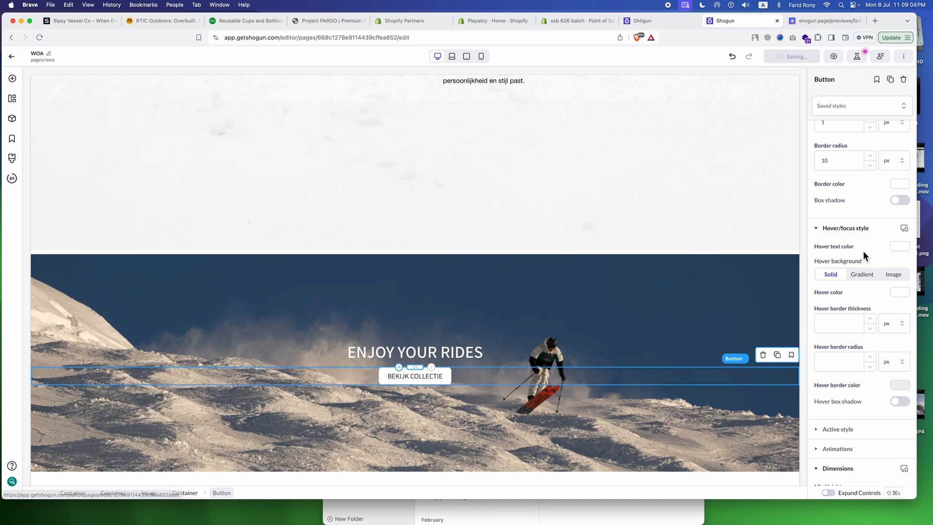
# - Set the button's hover text color to white (fff)
pyautogui.click(900, 247)
pyautogui.click(827, 339)
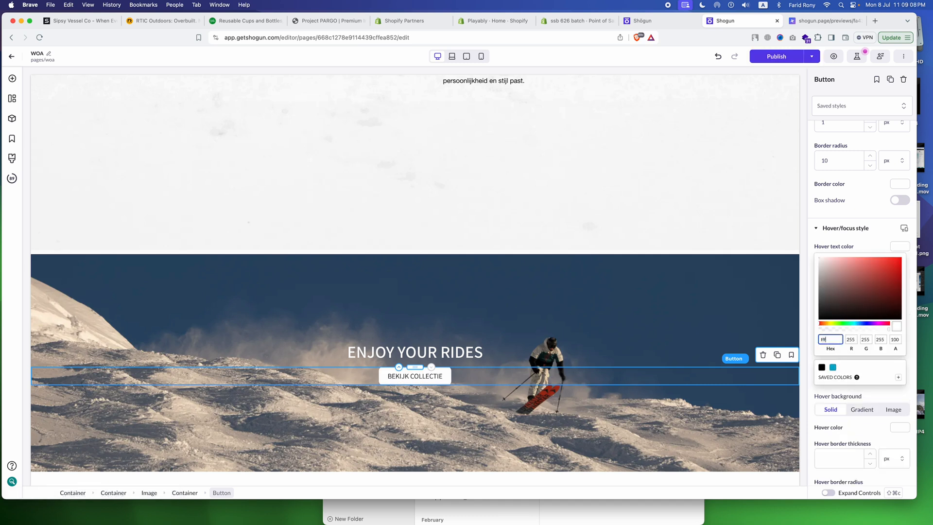
pyautogui.click(899, 248)
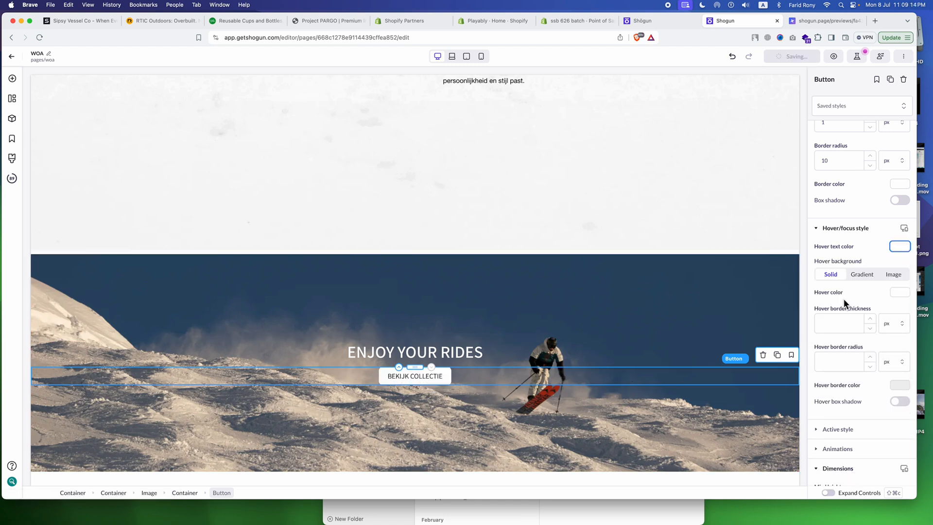
# - Check the button's active text color and set its active background color's alpha to 0
pyautogui.scroll(-5, 844, 298)
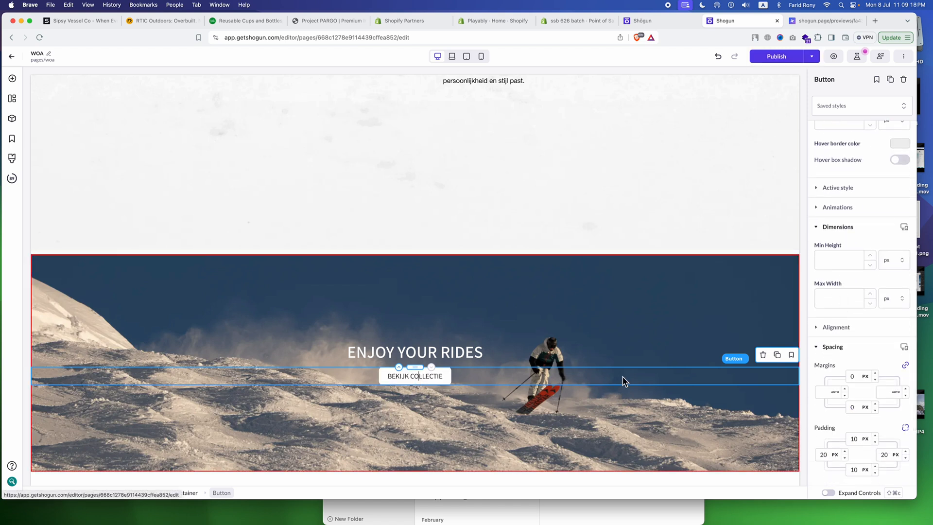
pyautogui.click(837, 190)
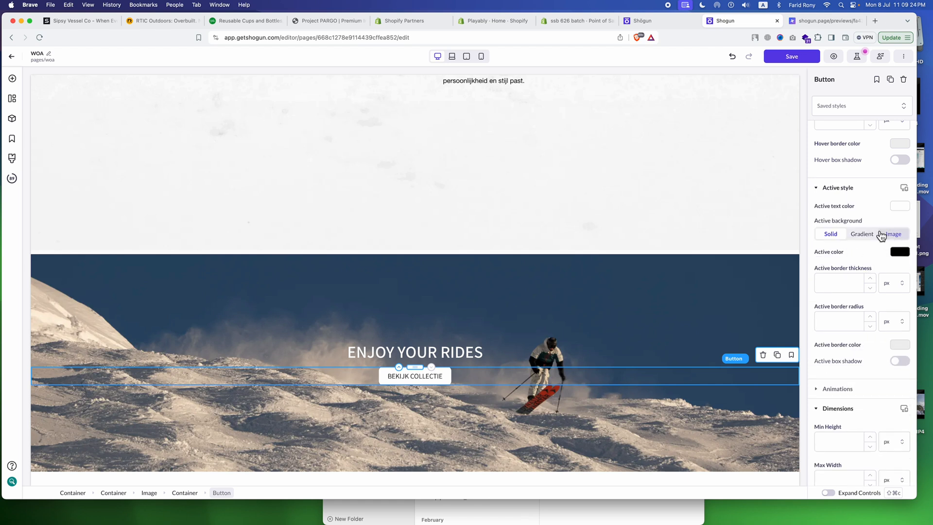
pyautogui.click(900, 206)
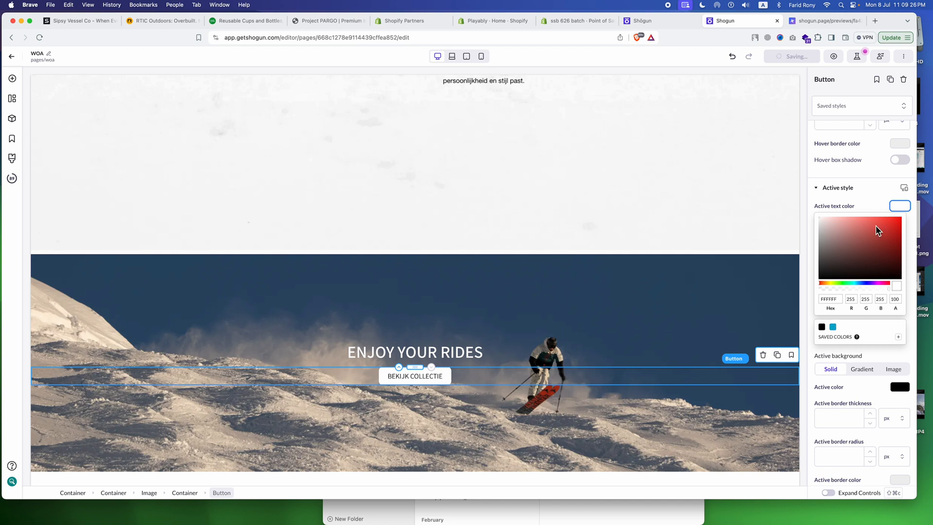
pyautogui.click(898, 205)
pyautogui.click(900, 251)
pyautogui.click(896, 345)
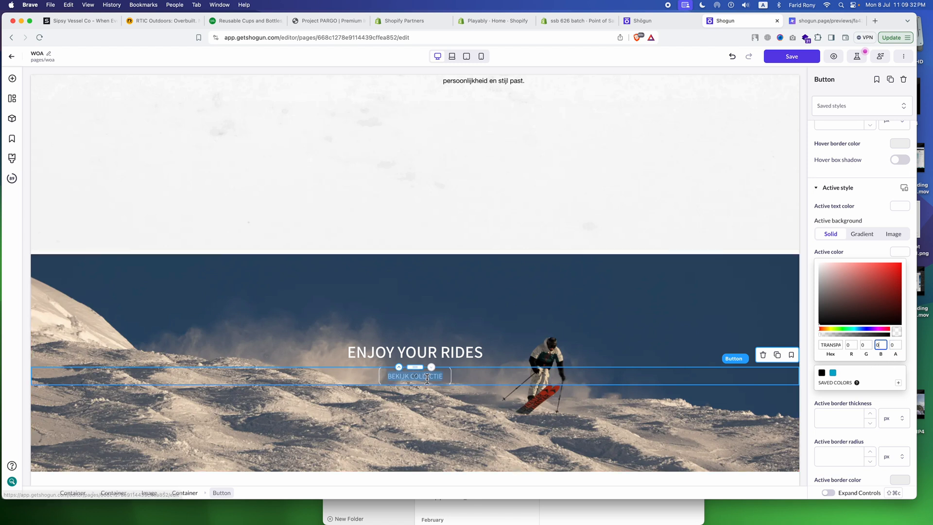
# - Test the hover and active look of the BEKIJK COLLECTIE button on the page canvas
pyautogui.click(445, 379)
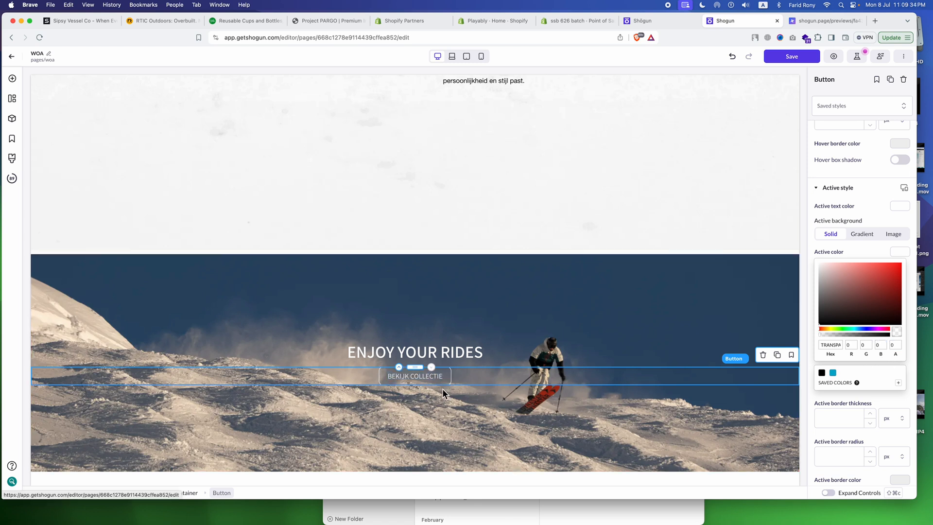
pyautogui.click(445, 394)
pyautogui.click(436, 378)
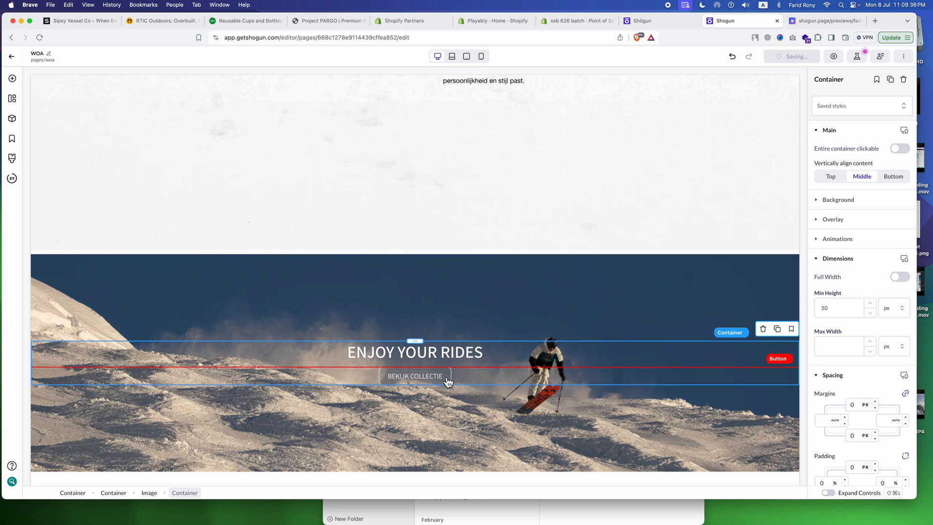
pyautogui.click(447, 382)
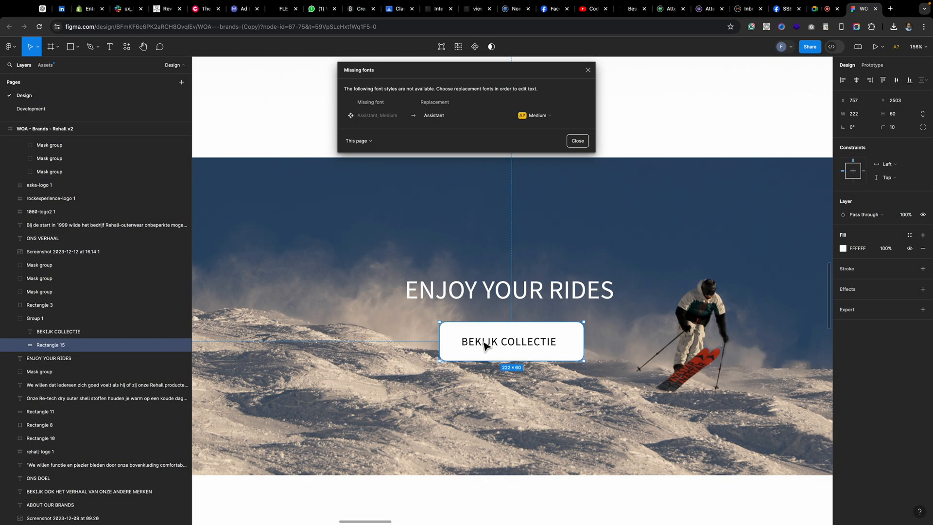
# - Switch to the Figma design and check the dimensions of the BEKIJK COLLECTIE button's rectangle and text
pyautogui.keyDown('shift'); pyautogui.click(491, 340); pyautogui.keyUp('shift')
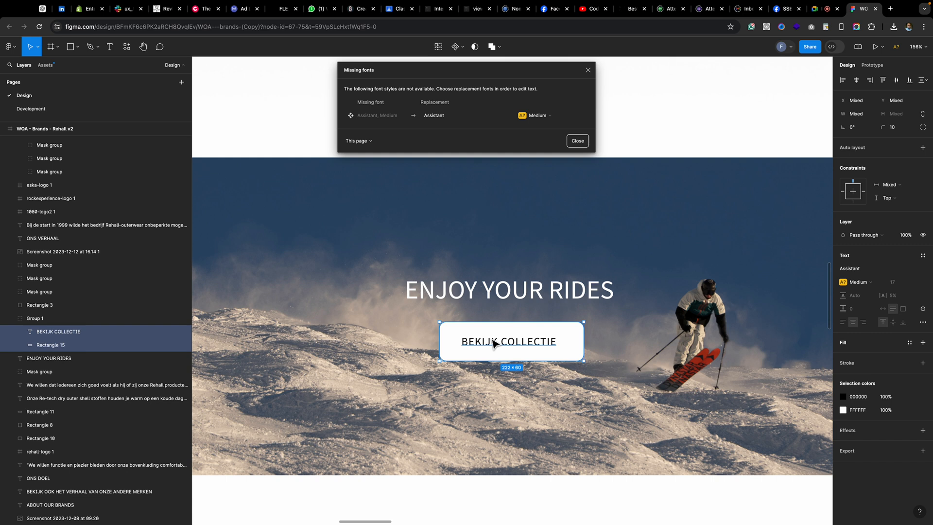
pyautogui.click(484, 350)
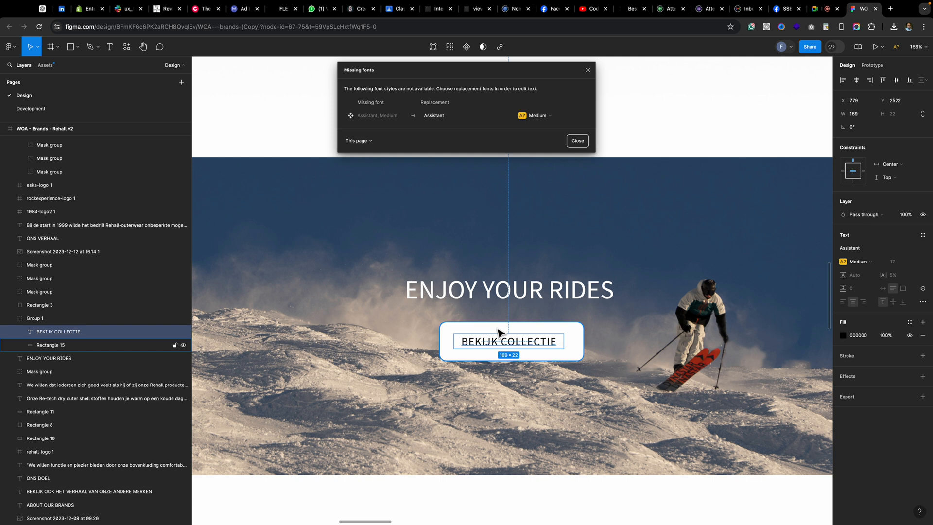
pyautogui.keyDown('shift'); pyautogui.click(500, 332); pyautogui.keyUp('shift')
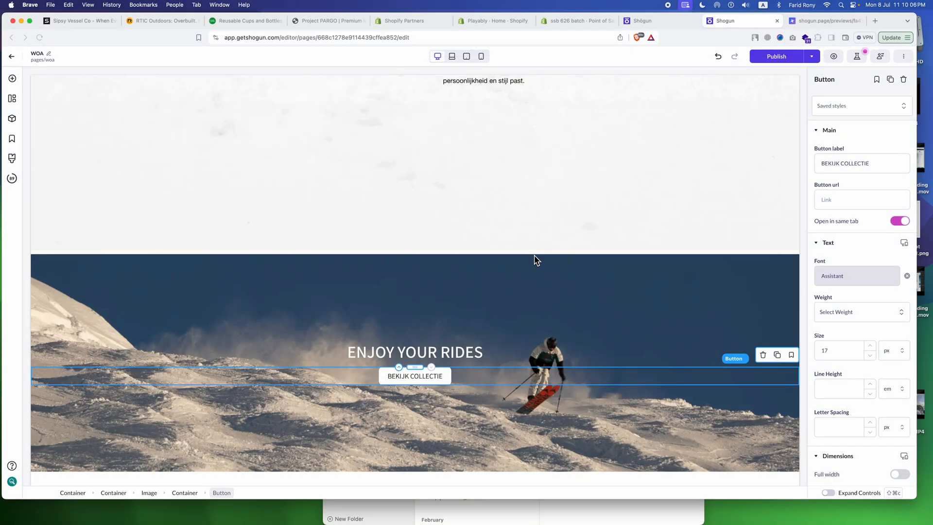
# - Switch to the Shogun page preview and inspect the BEKIJK COLLECTIE button's padding rules in the browser's developer tools
pyautogui.click(835, 21)
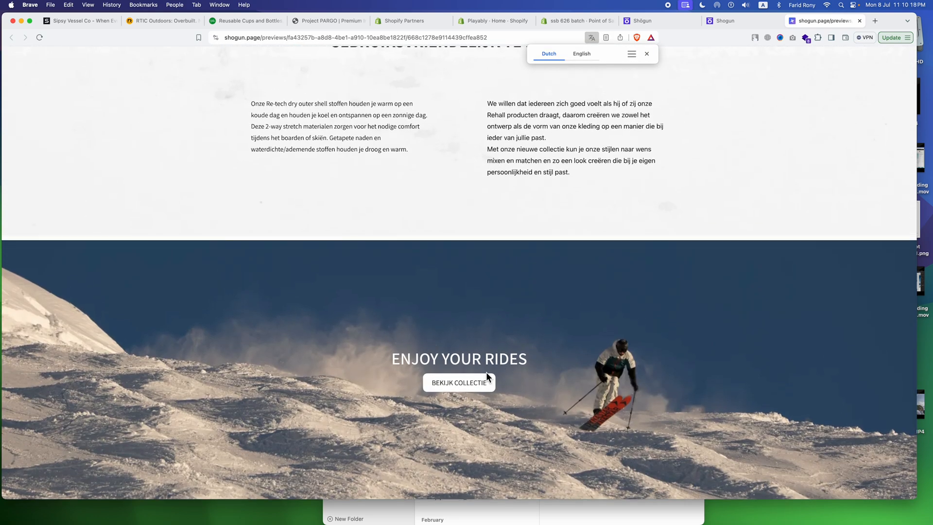
pyautogui.rightClick(475, 382)
pyautogui.click(488, 516)
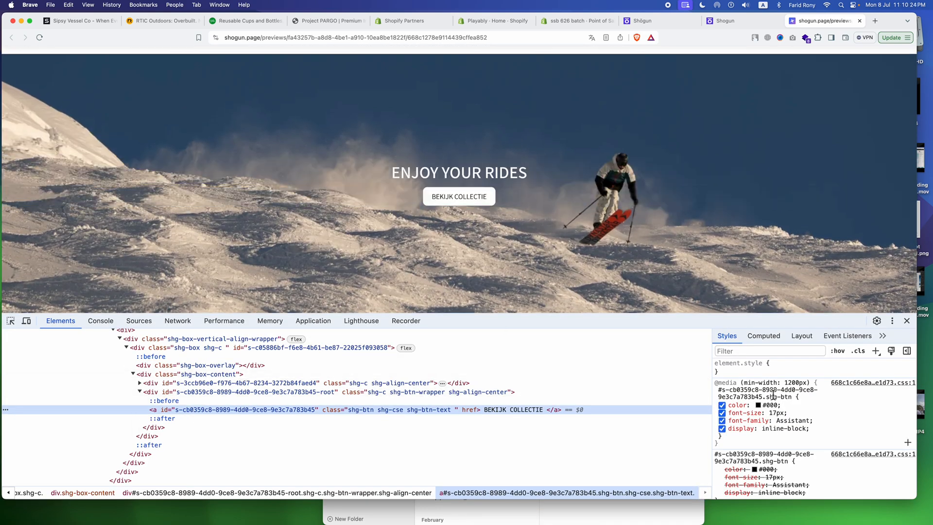
pyautogui.scroll(-4, 805, 394)
pyautogui.scroll(-2, 805, 395)
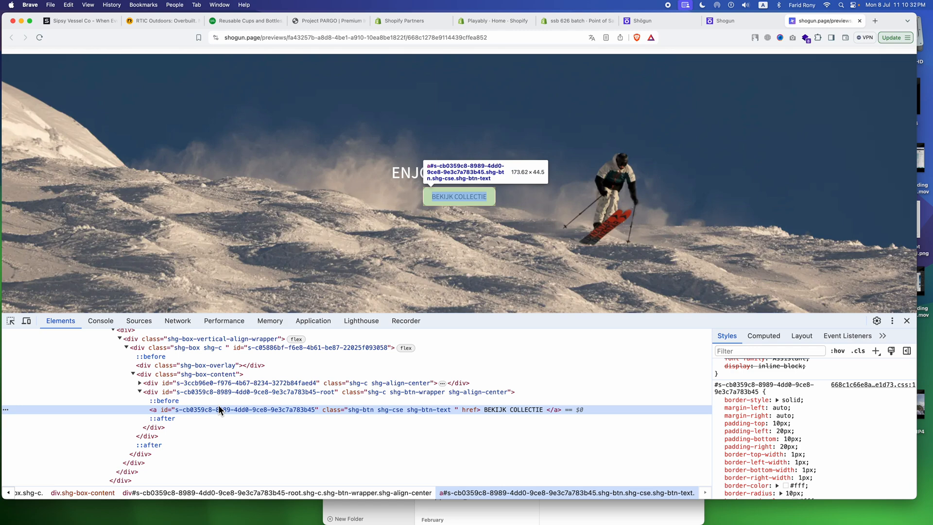
# - Raise the button's padding-left to 30 px in the inspected CSS rule
pyautogui.click(782, 431)
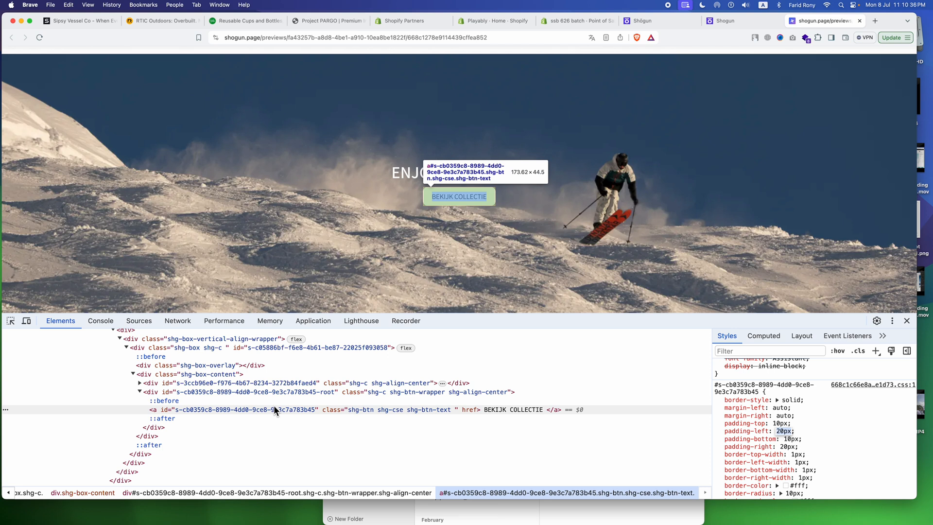
pyautogui.press('Up')
pyautogui.press('Up')
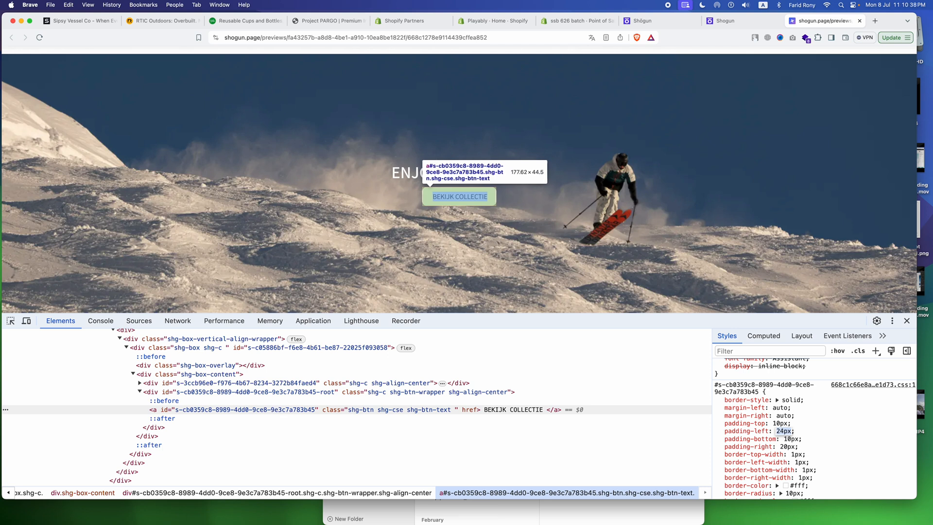
pyautogui.press('Up')
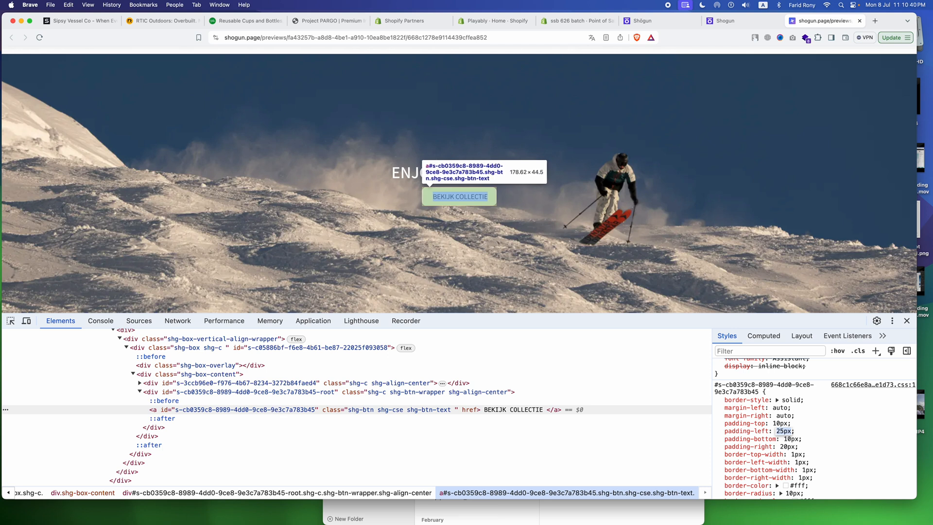
pyautogui.press('Up')
pyautogui.press('Up')
pyautogui.press('Up')
pyautogui.press('Up')
# - Raise the button's padding-right to 35 px in the inspected CSS rule
pyautogui.press('Tab')
pyautogui.press('Tab')
pyautogui.press('Tab')
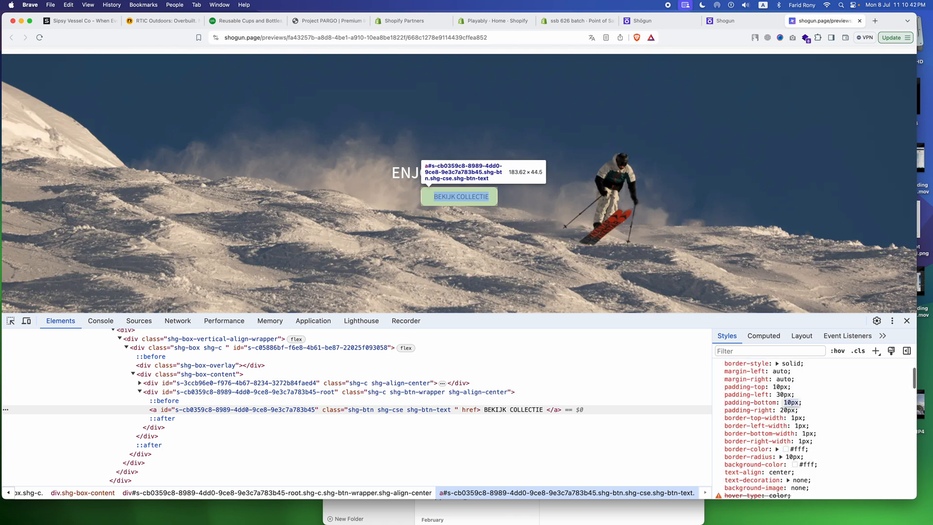
pyautogui.press('Tab')
pyautogui.press('Up')
pyautogui.press('Up')
pyautogui.press('Up')
pyautogui.press('Up')
pyautogui.press('Up')
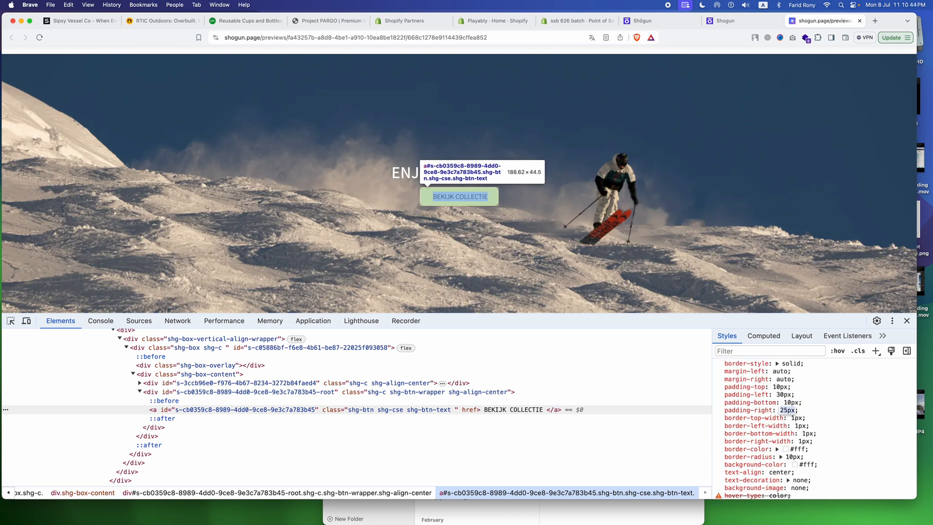
pyautogui.press('Up')
pyautogui.press('Up')
pyautogui.press('Up')
pyautogui.press('Up')
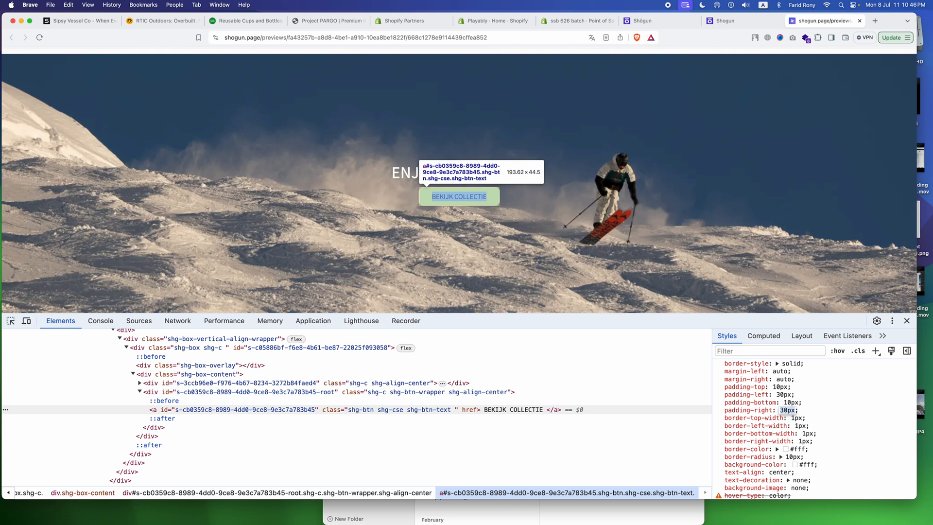
pyautogui.press('Up')
pyautogui.press('Up')
pyautogui.press('Up')
pyautogui.press('Up')
pyautogui.press('Up')
# - Raise the button's padding-left to 42 px in the inspected CSS rule
pyautogui.hotkey('shift', 'Tab')
pyautogui.hotkey('shift', 'Tab')
pyautogui.hotkey('shift', 'Tab')
pyautogui.hotkey('shift', 'Tab')
pyautogui.press('Up')
pyautogui.press('Up')
pyautogui.press('Up')
pyautogui.press('Up')
pyautogui.press('Up')
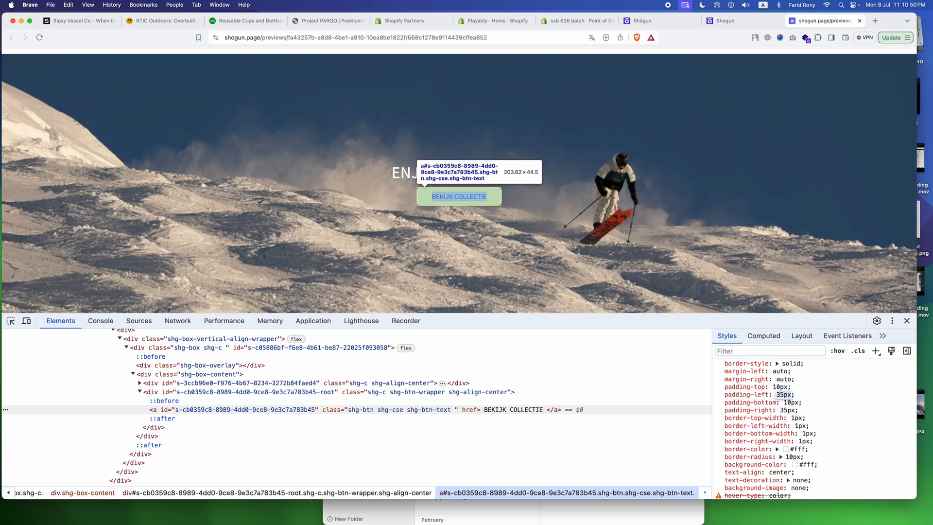
pyautogui.press('Up')
pyautogui.press('Up')
pyautogui.press('Up')
pyautogui.press('Up')
pyautogui.press('Up')
pyautogui.press('Up')
pyautogui.press('Up')
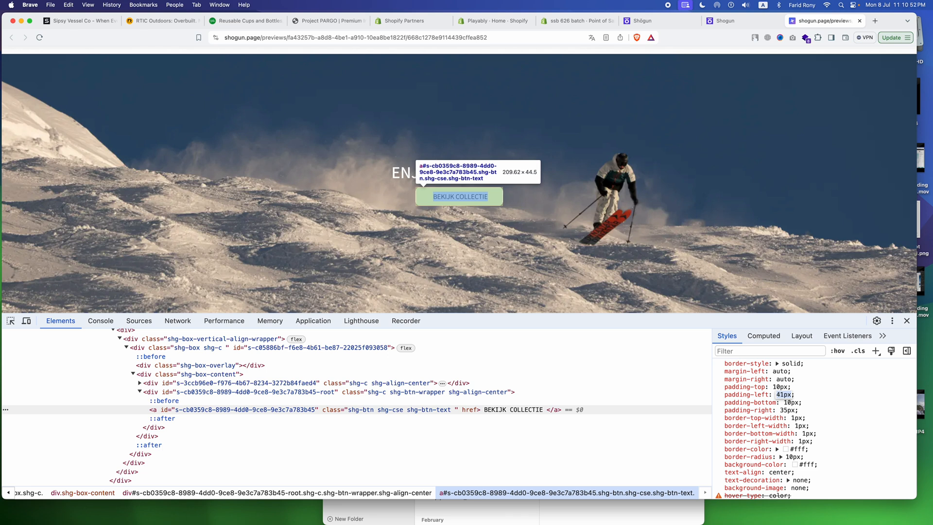
# - Raise the button's padding-right to 45 px in the inspected CSS rule
pyautogui.press('Tab')
pyautogui.press('Tab')
pyautogui.press('Tab')
pyautogui.press('Tab')
pyautogui.press('Up')
pyautogui.press('Up')
pyautogui.press('Up')
pyautogui.press('Up')
pyautogui.press('Up')
pyautogui.press('Up')
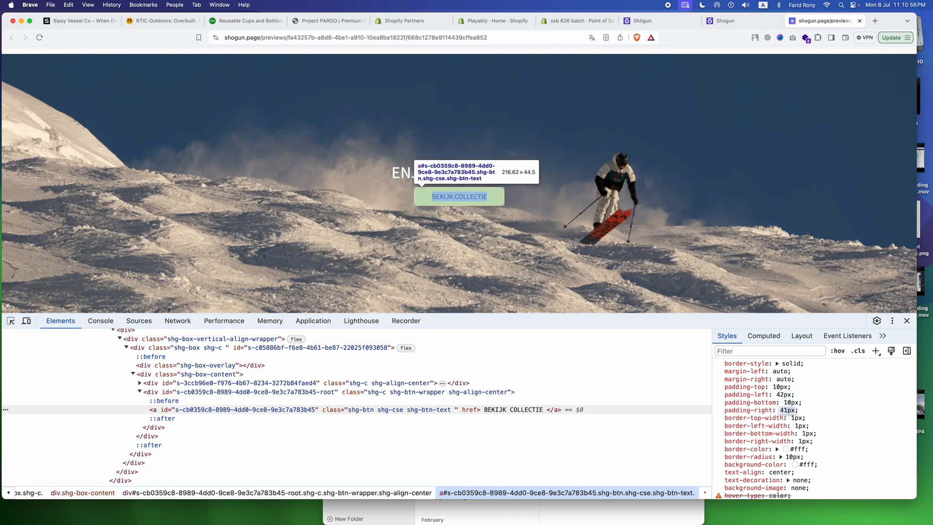
pyautogui.press('Up')
pyautogui.press('Up')
pyautogui.press('Up')
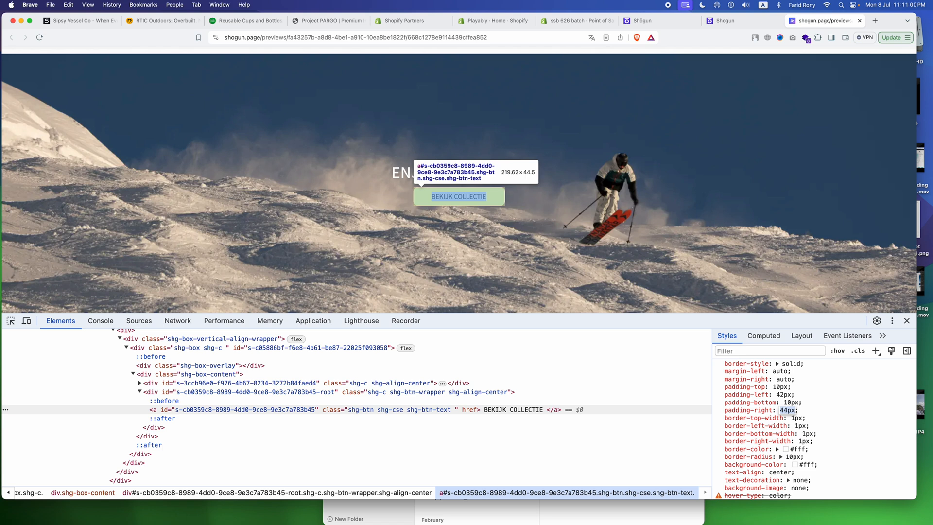
# - Set the button's padding-left to 45 px to match its padding-right
pyautogui.hotkey('shift', 'Tab')
pyautogui.hotkey('shift', 'Tab')
pyautogui.hotkey('shift', 'Tab')
pyautogui.hotkey('shift', 'Tab')
pyautogui.press('Up')
pyautogui.press('Up')
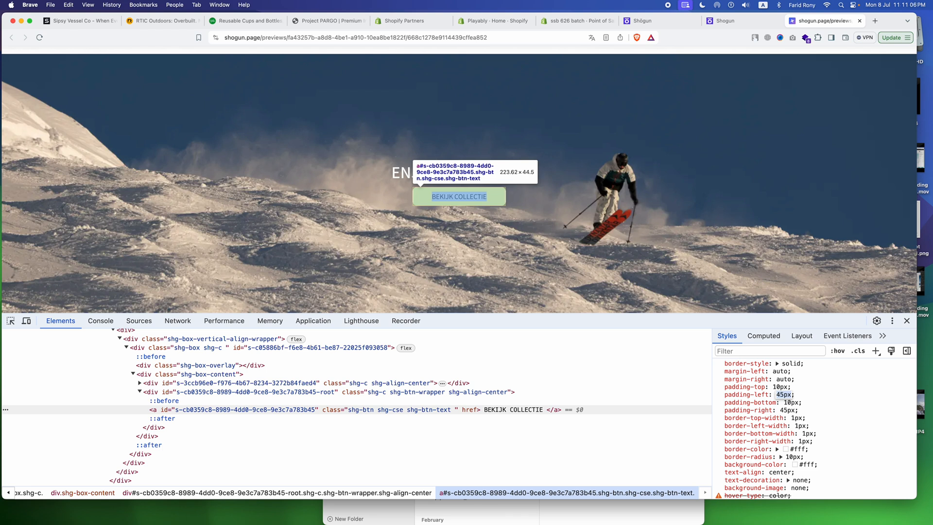
# - Raise the button's padding-top to 15 px in the inspected CSS rule
pyautogui.hotkey('shift', 'Tab')
pyautogui.hotkey('shift', 'Tab')
pyautogui.press('Up')
pyautogui.press('Up')
pyautogui.press('Up')
pyautogui.press('Up')
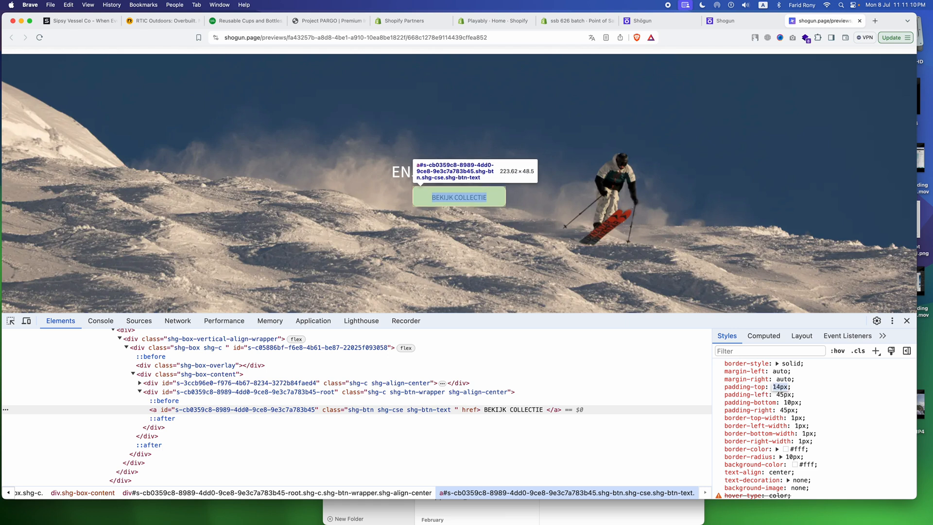
pyautogui.press('Up')
# - Raise the button's padding-bottom to 17 px in the inspected CSS rule
pyautogui.press('Tab')
pyautogui.press('Tab')
pyautogui.press('Tab')
pyautogui.press('Tab')
pyautogui.press('Up')
pyautogui.press('Up')
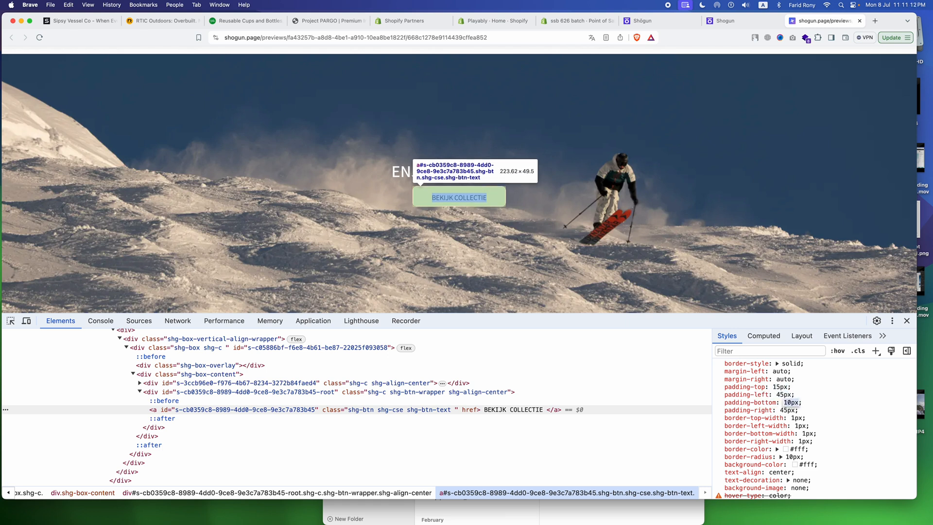
pyautogui.press('Up')
pyautogui.press('Up')
pyautogui.press('Up')
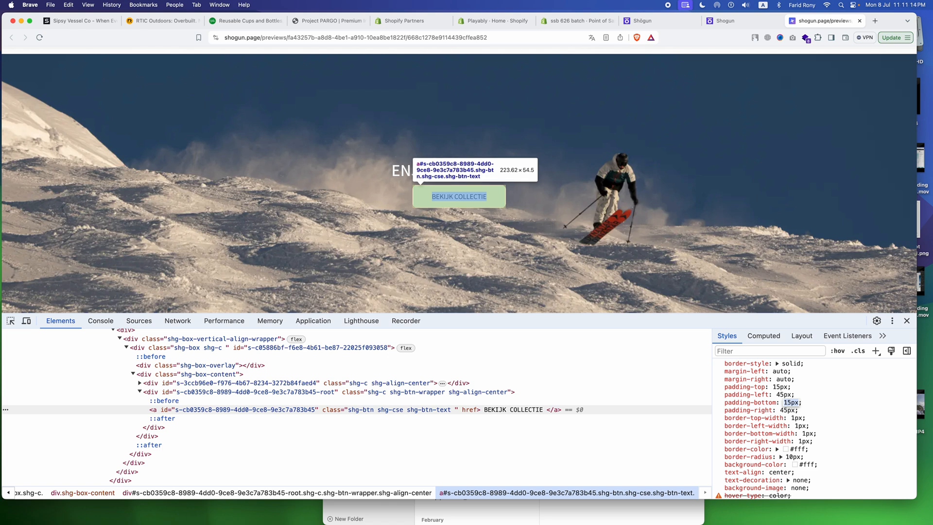
pyautogui.press('Up')
pyautogui.press('Up')
# - Raise the button's padding-top to 18 px in the inspected CSS rule
pyautogui.hotkey('shift', 'Tab')
pyautogui.hotkey('shift', 'Tab')
pyautogui.hotkey('shift', 'Tab')
pyautogui.hotkey('shift', 'Tab')
pyautogui.press('Up')
pyautogui.press('Up')
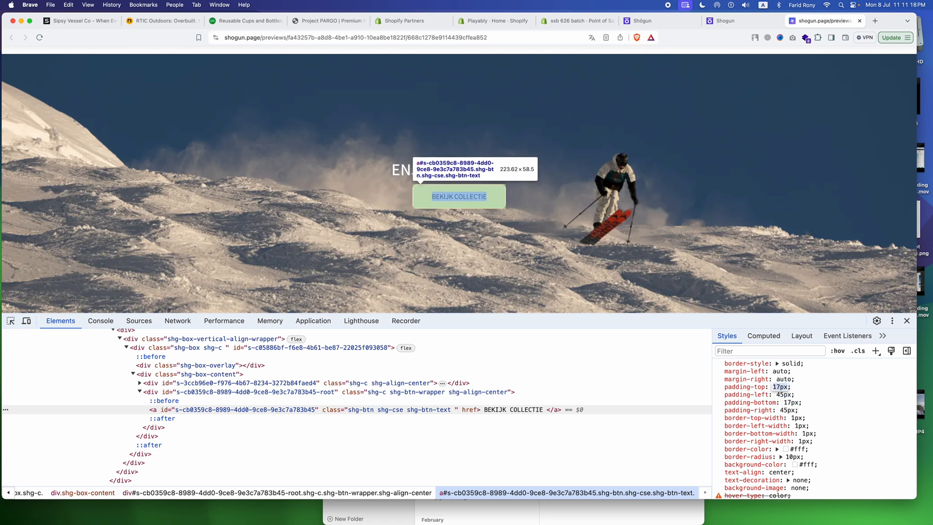
pyautogui.press('Up')
# - Set the button's padding-bottom to 18 px to match its padding-top
pyautogui.press('Tab')
pyautogui.press('Tab')
pyautogui.press('Up')
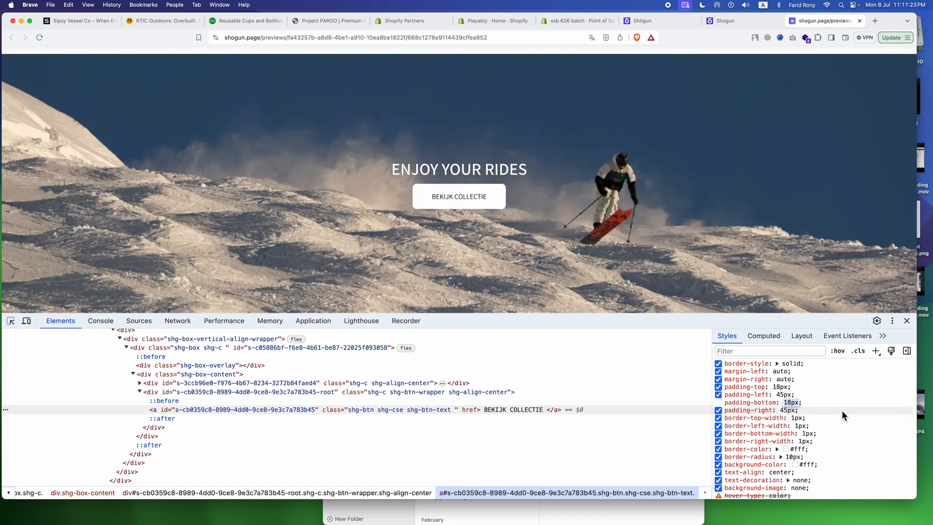
# - Return to the Shogun editor, link the button's opposite padding sides and set its top and bottom padding to 18 px
pyautogui.click(842, 410)
pyautogui.hotkey('ctrl', 'shift', 'Tab')
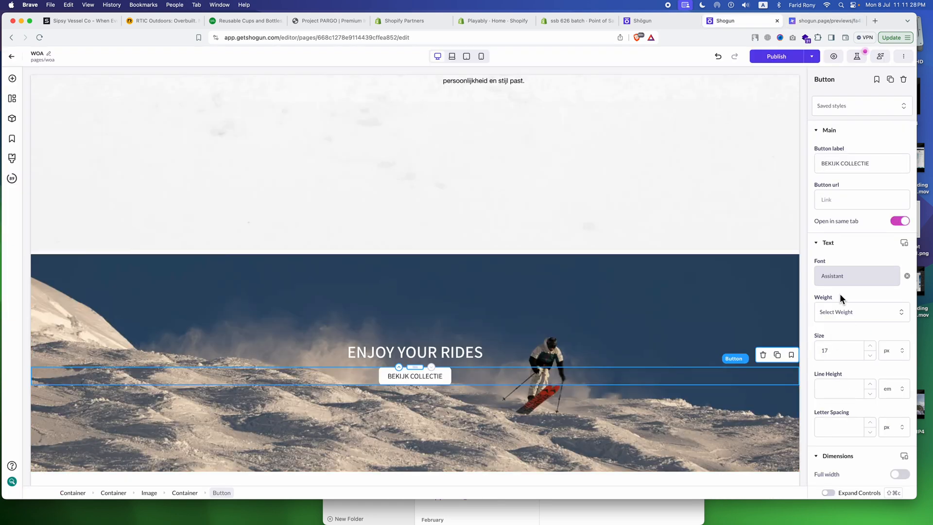
pyautogui.scroll(-10, 891, 229)
pyautogui.scroll(-10, 891, 229)
pyautogui.scroll(-10, 891, 230)
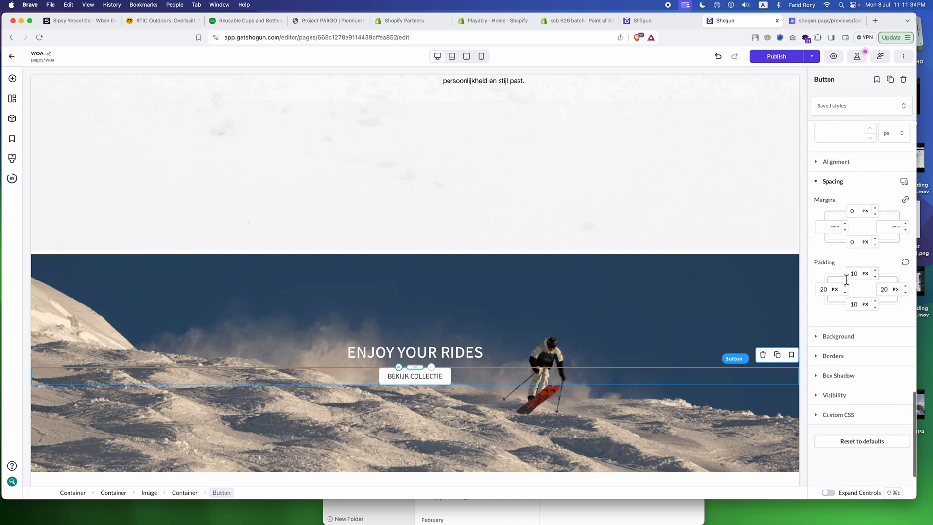
pyautogui.click(854, 272)
pyautogui.click(905, 263)
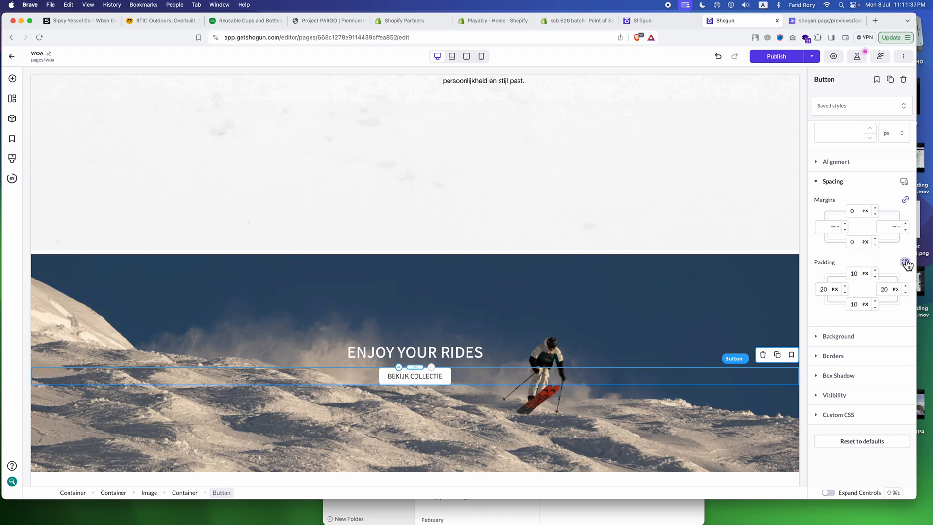
pyautogui.doubleClick(854, 273)
pyautogui.write('18')
# - Set the BEKIJK COLLECTIE button's left and right padding to 45 px
pyautogui.doubleClick(821, 289)
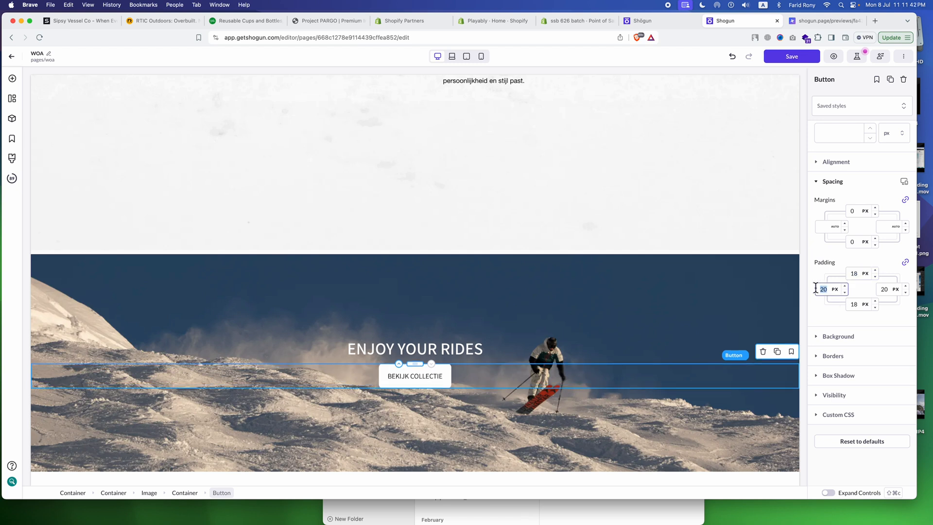
pyautogui.write('45')
pyautogui.click(859, 290)
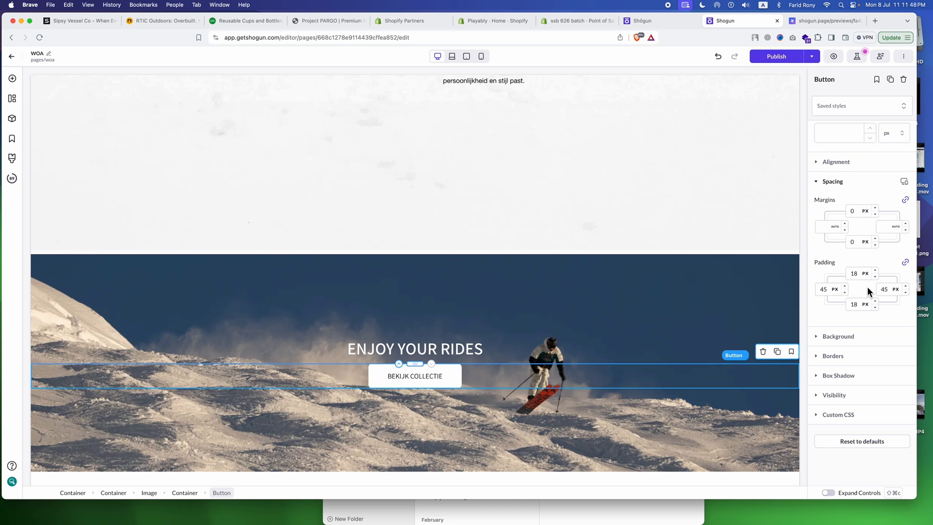
# - Set the BEKIJK COLLECTIE button's minimum height to 60 px
pyautogui.scroll(5, 867, 287)
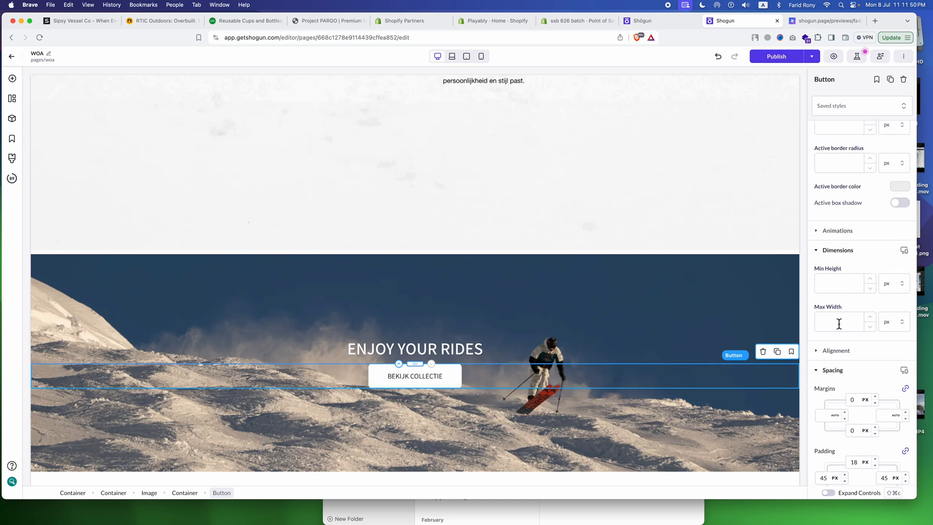
pyautogui.click(845, 282)
pyautogui.write('60')
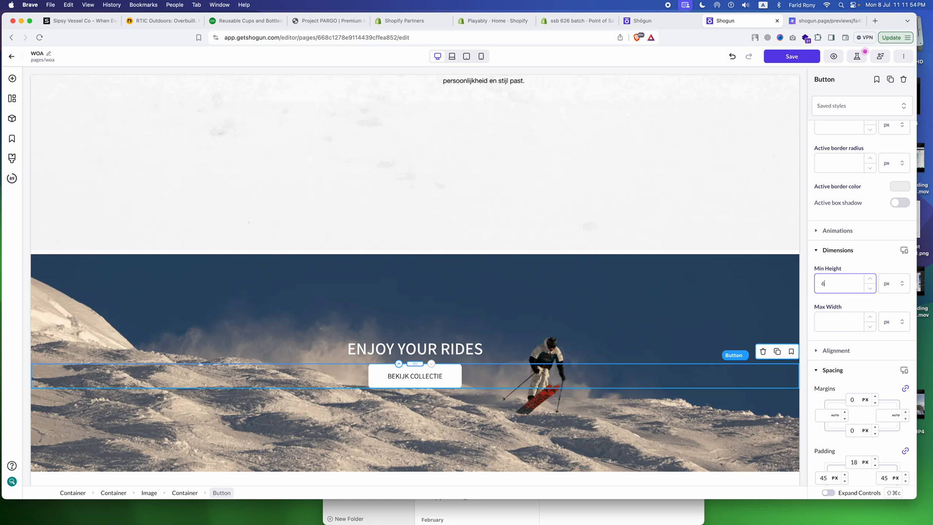
# - Check the button's size in the preview and Figma design, and set its maximum width in Shogun to 222 px
pyautogui.click(828, 321)
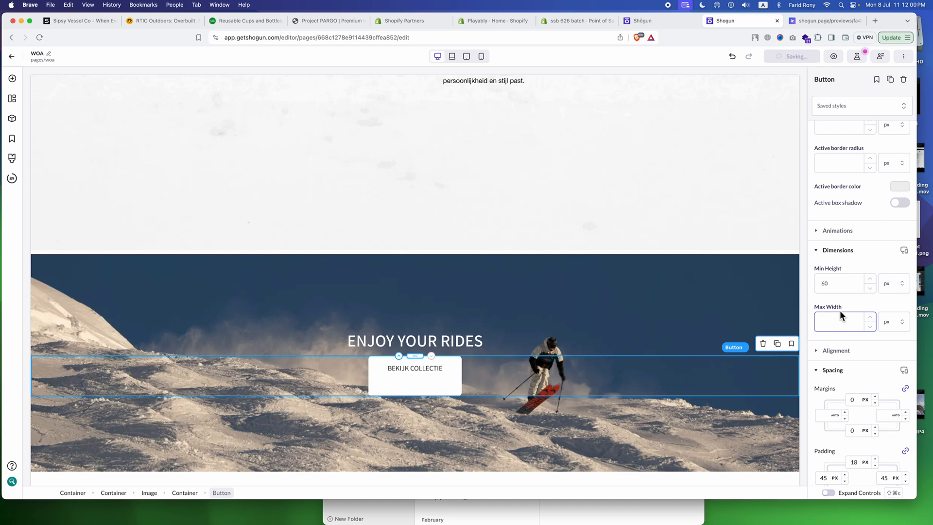
pyautogui.hotkey('ctrl', 'Tab')
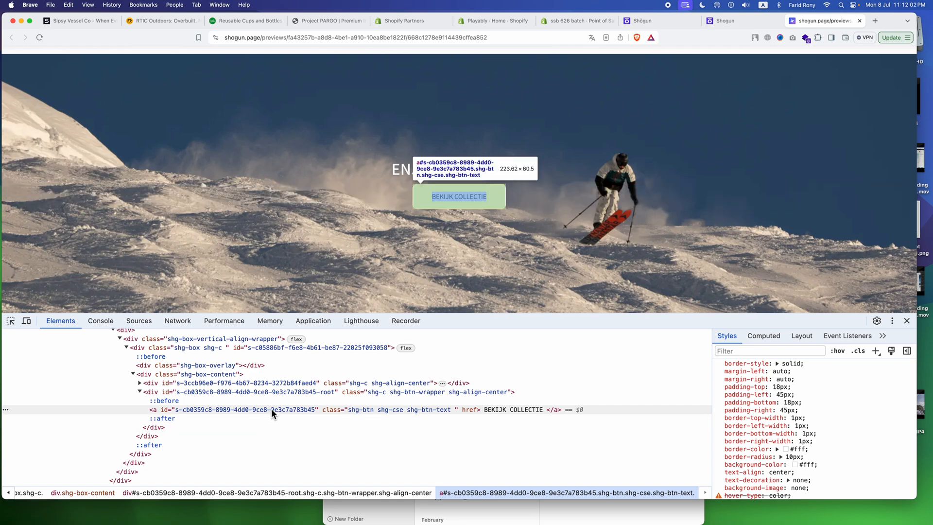
pyautogui.press('super+Tab')
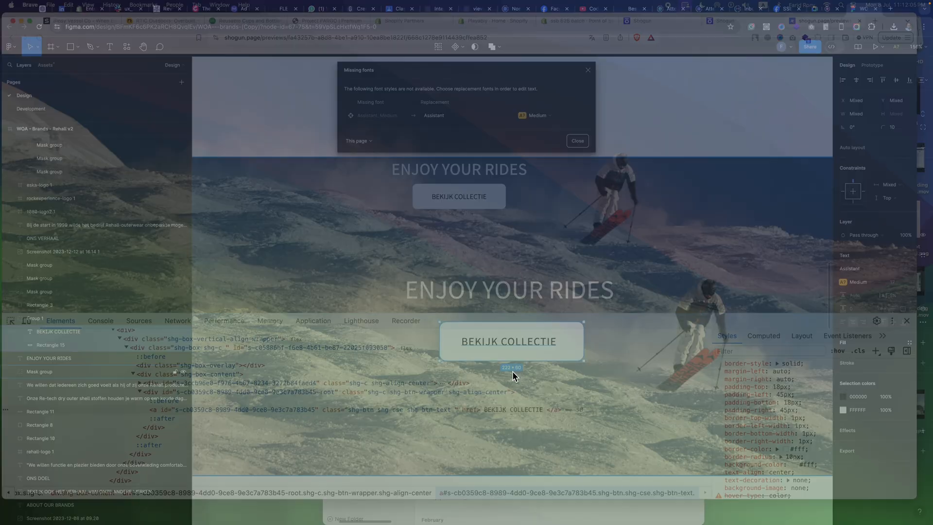
pyautogui.press('super+Tab')
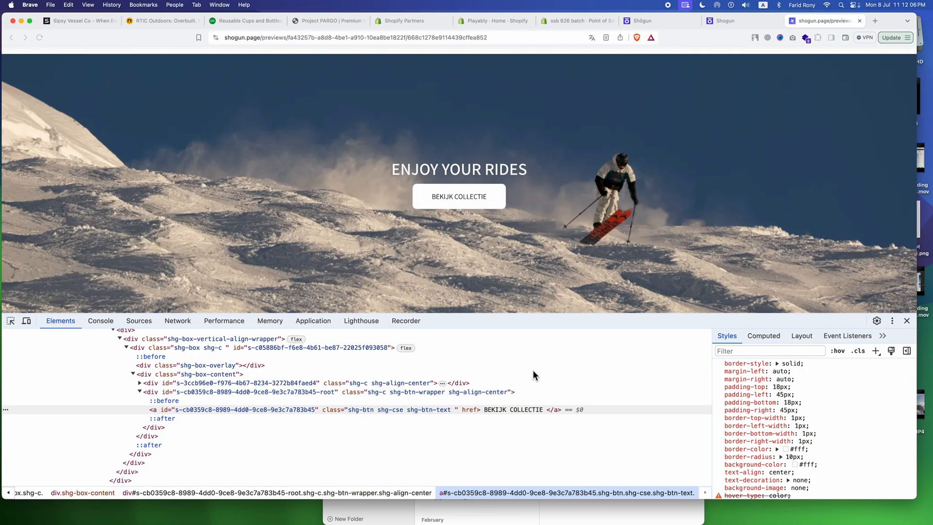
pyautogui.hotkey('ctrl', 'shift', 'Tab')
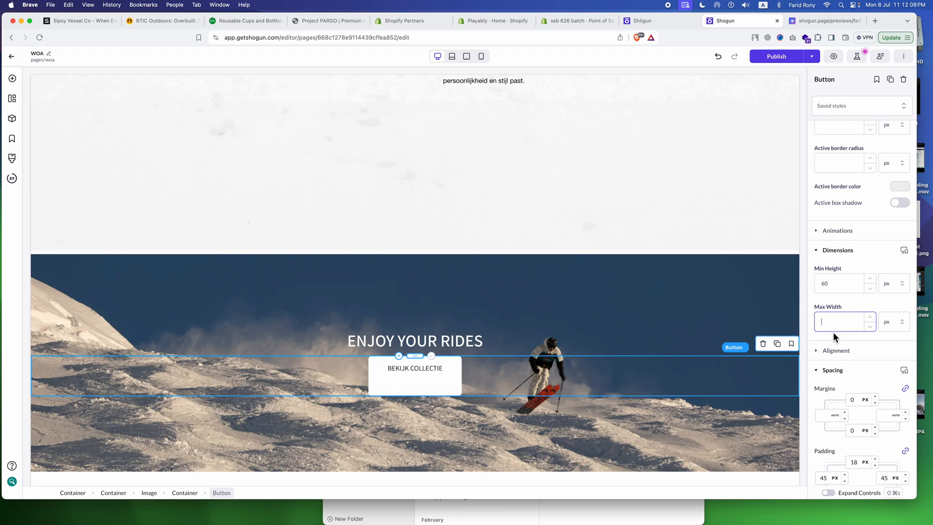
pyautogui.write('222')
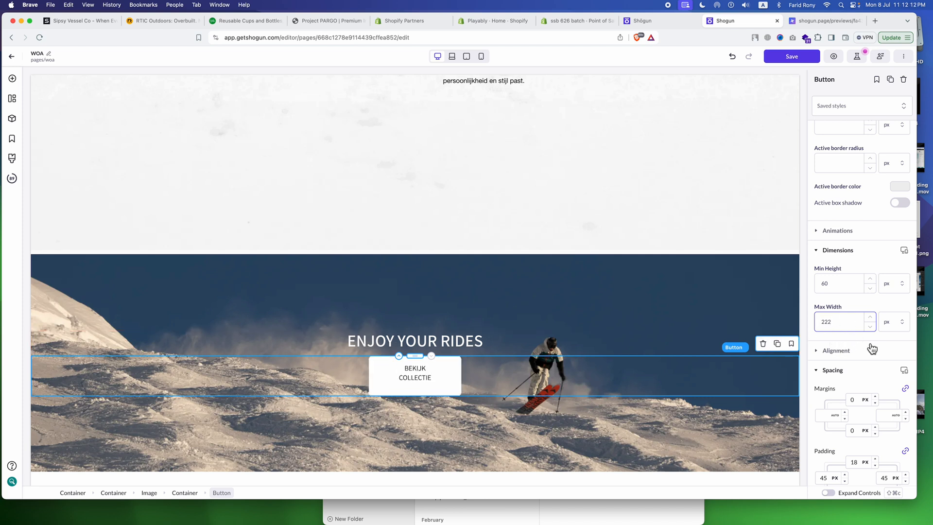
# - Set the BEKIJK COLLECTIE button's padding to 0 px on all four sides
pyautogui.scroll(-3, 872, 349)
pyautogui.moveTo(827, 336); pyautogui.dragTo(844, 322)
pyautogui.write('00')
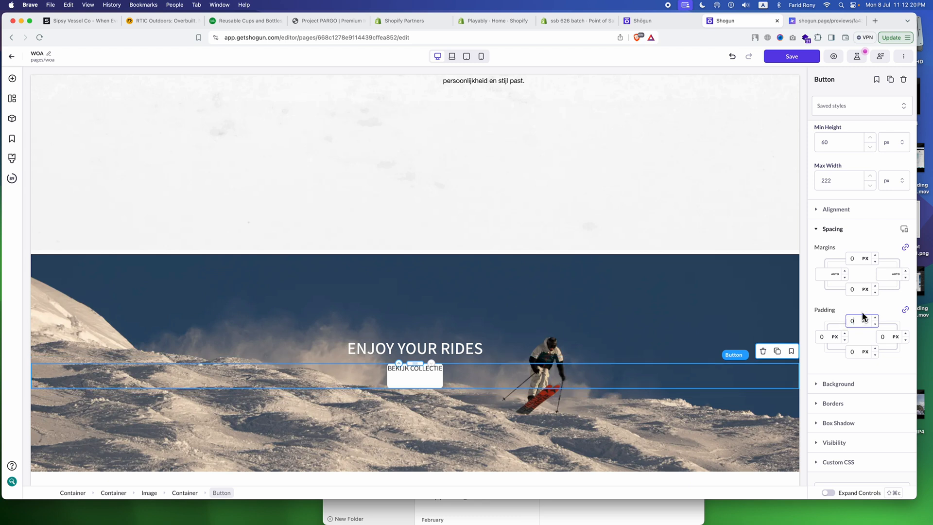
pyautogui.click(863, 309)
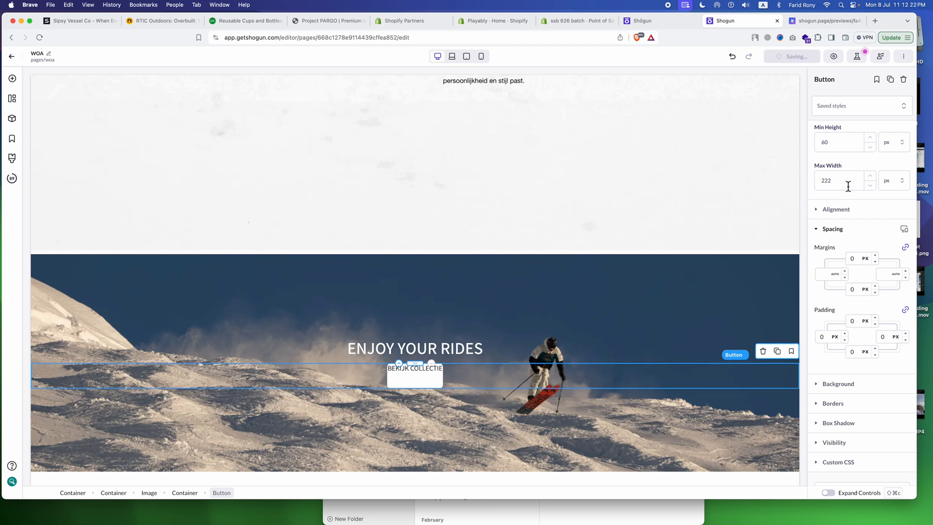
# - Turn on full width for the BEKIJK COLLECTIE button in its dimension settings
pyautogui.scroll(2, 849, 187)
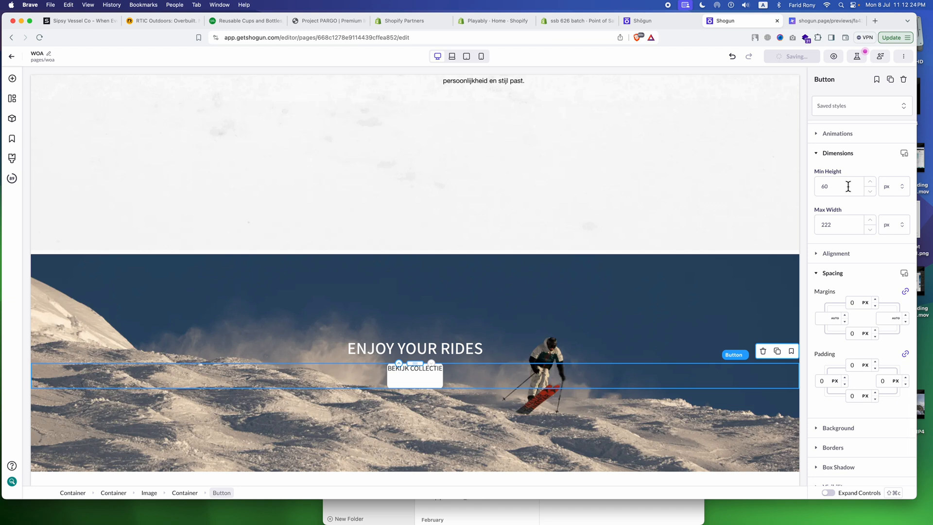
pyautogui.scroll(7, 848, 186)
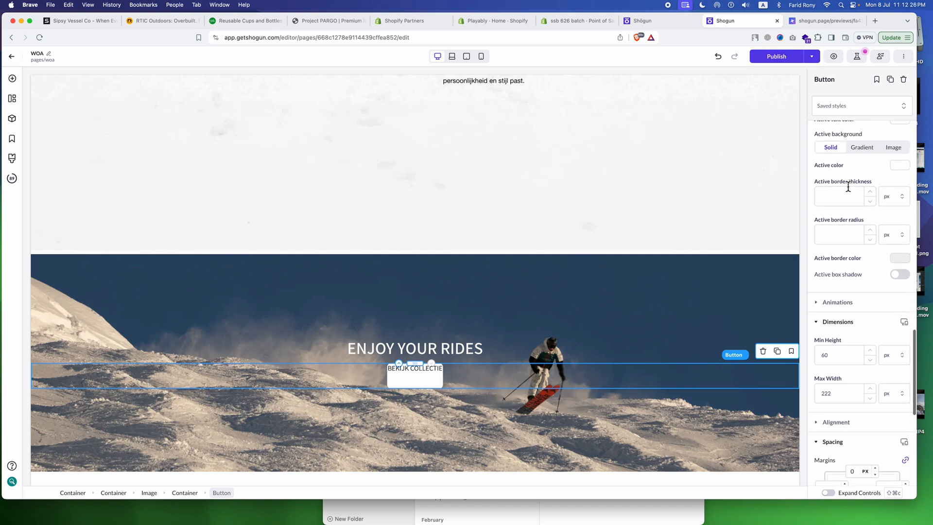
pyautogui.scroll(10, 848, 267)
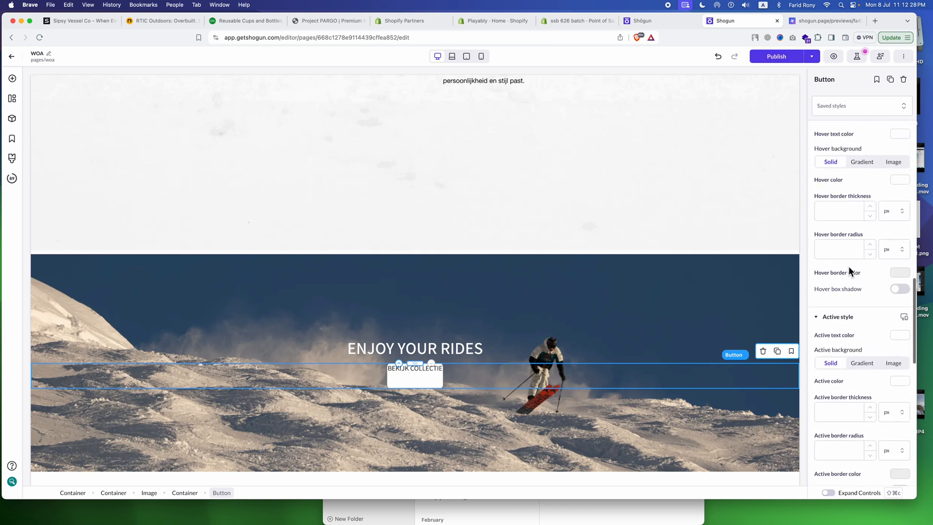
pyautogui.scroll(12, 871, 297)
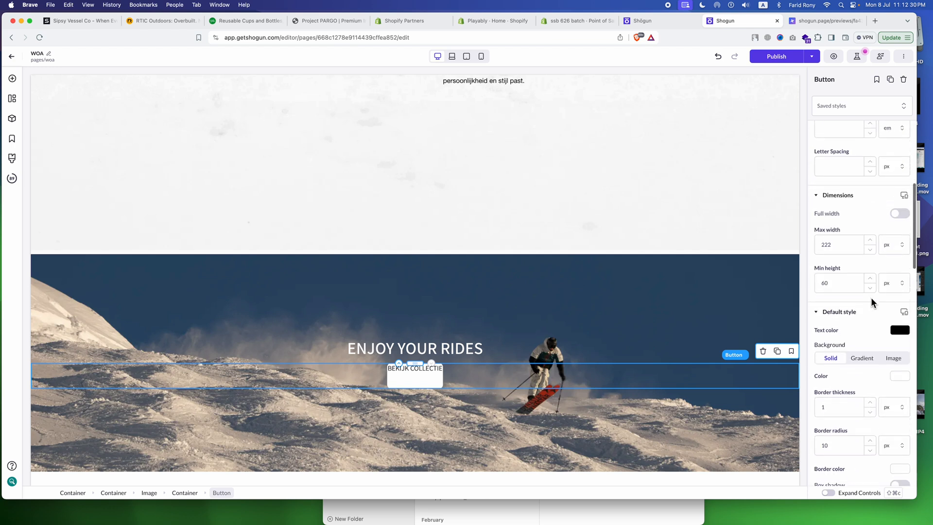
pyautogui.click(899, 219)
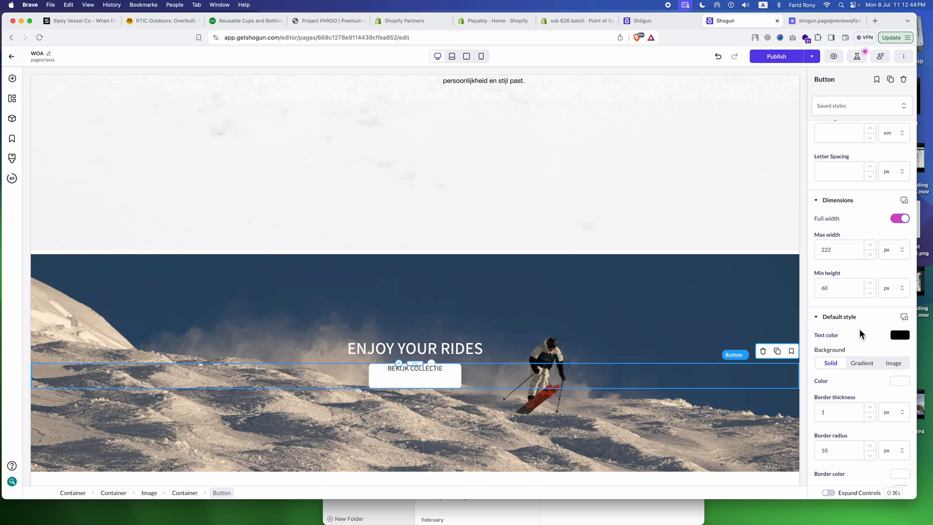
# - Set the button's top and bottom padding to 18 px and clear its minimum height
pyautogui.click(838, 288)
pyautogui.doubleClick(838, 287)
pyautogui.scroll(-3, 828, 306)
pyautogui.scroll(-15, 828, 306)
pyautogui.scroll(-4, 828, 306)
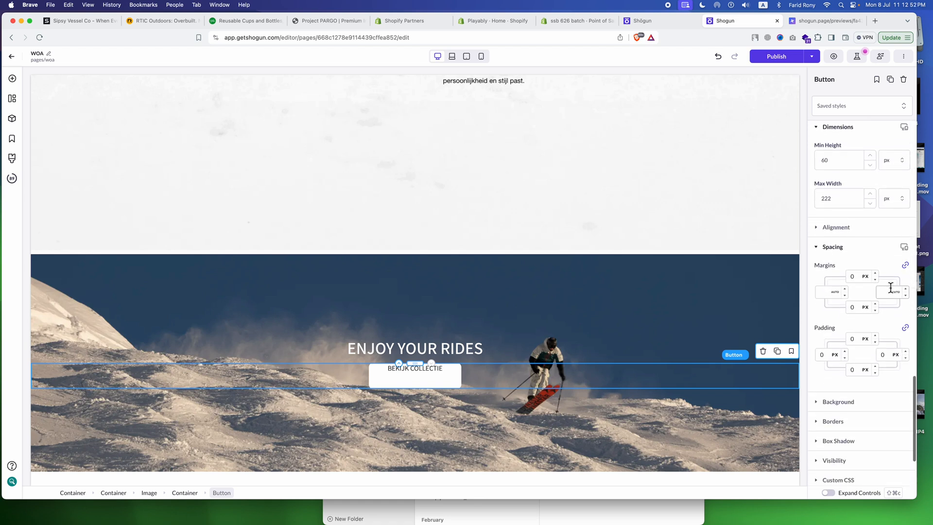
pyautogui.click(849, 336)
pyautogui.write('1')
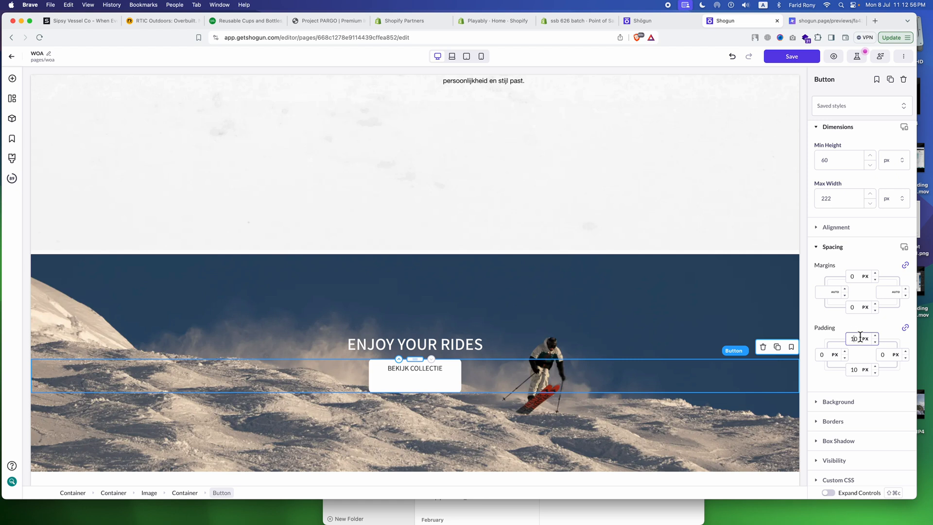
pyautogui.moveTo(855, 338); pyautogui.dragTo(859, 338)
pyautogui.write('8')
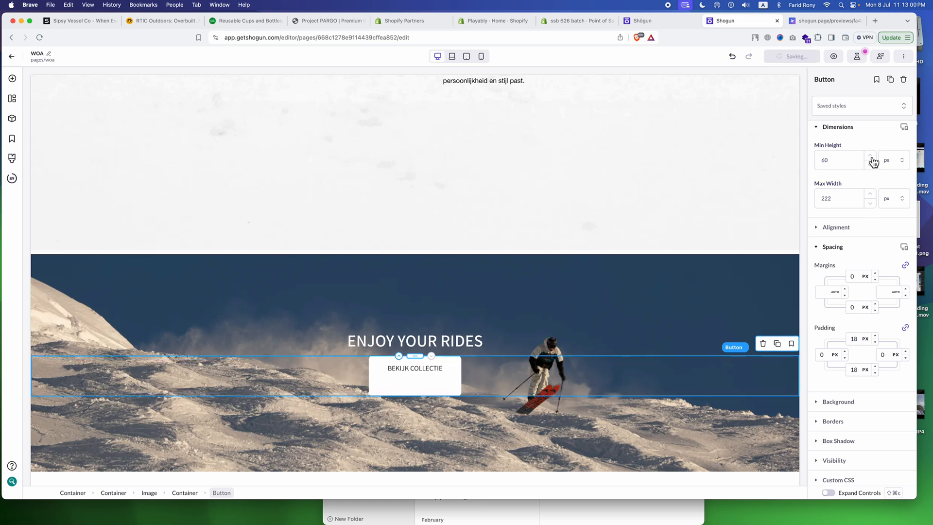
pyautogui.moveTo(850, 160); pyautogui.dragTo(802, 161)
pyautogui.press('BackSpace')
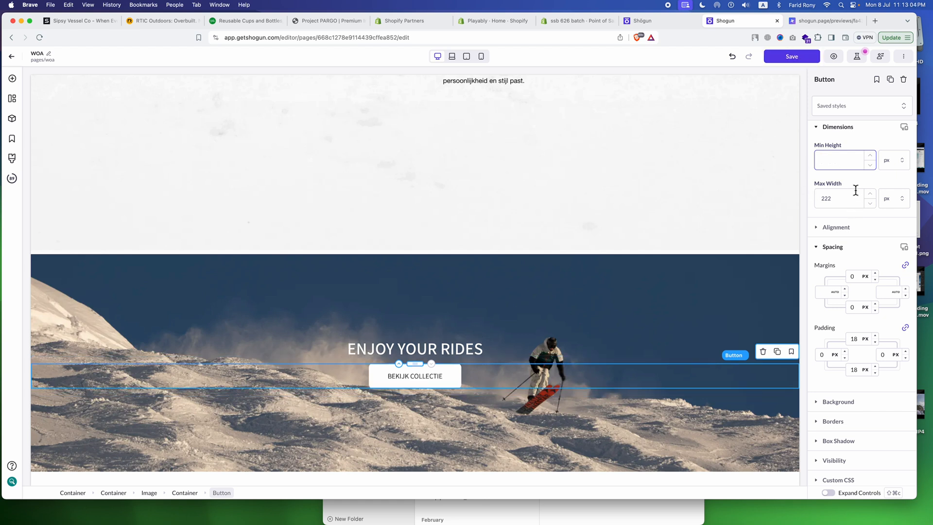
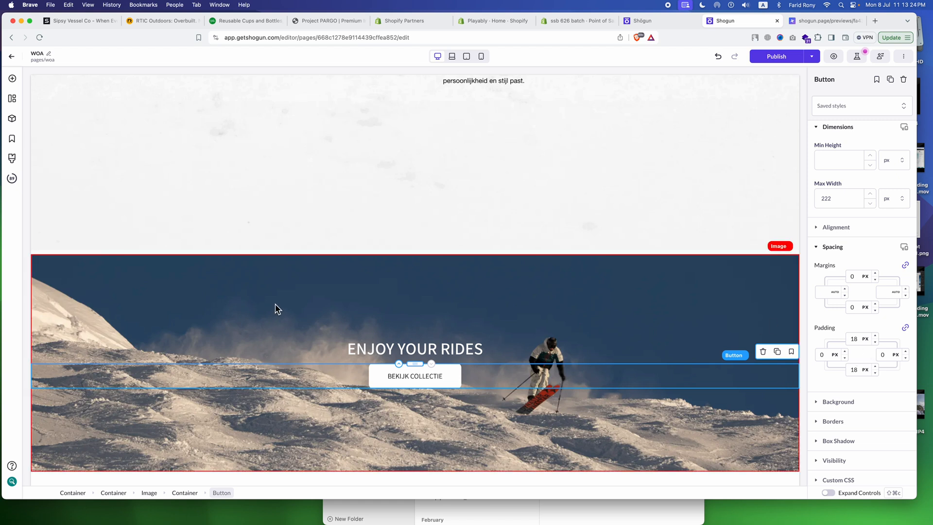
# - Switch to the Figma design and examine the sizes of the three brand images and the BEKIJK OOK HET VERHAAL heading above them
pyautogui.click(543, 296)
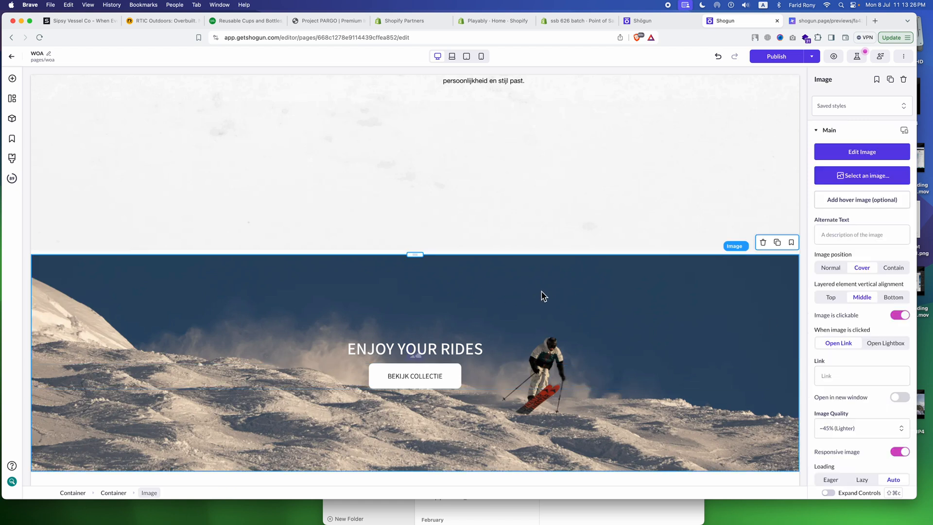
pyautogui.press('super+Tab')
pyautogui.press('super+Tab')
pyautogui.press('super+Tab')
pyautogui.scroll(-10, 615, 350)
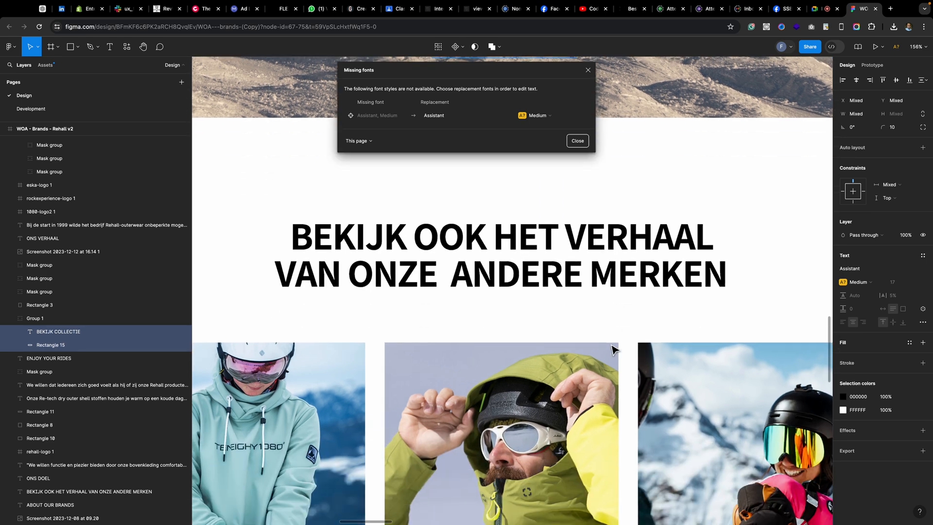
pyautogui.scroll(-5, 614, 349)
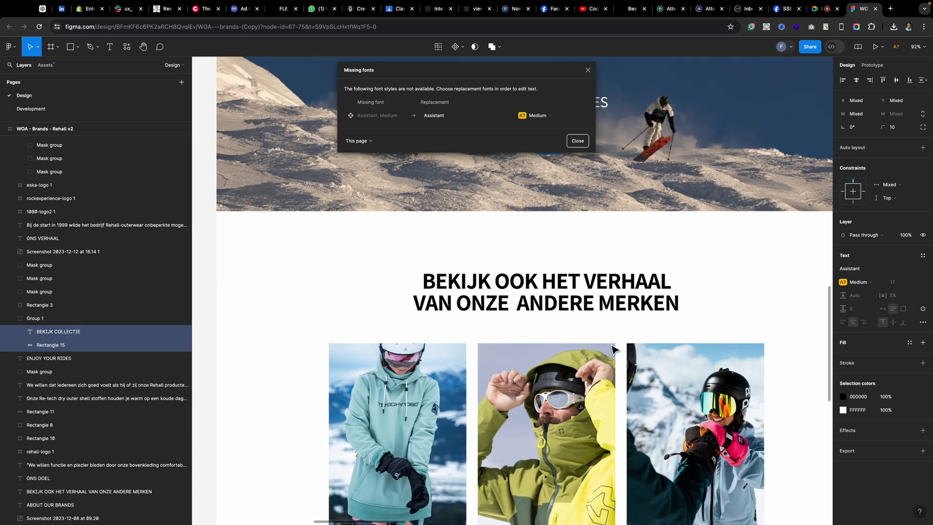
pyautogui.scroll(-6, 613, 349)
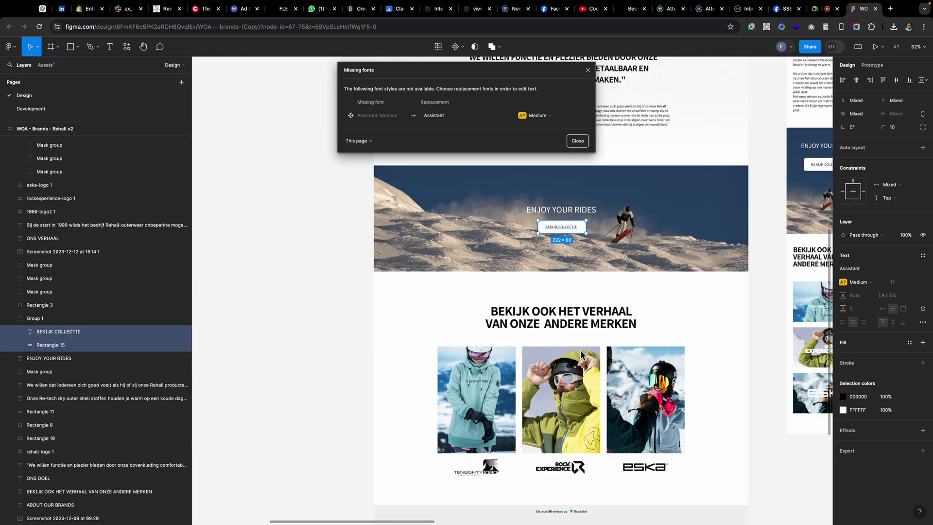
pyautogui.click(486, 390)
pyautogui.keyDown('shift'); pyautogui.click(559, 391); pyautogui.keyUp('shift')
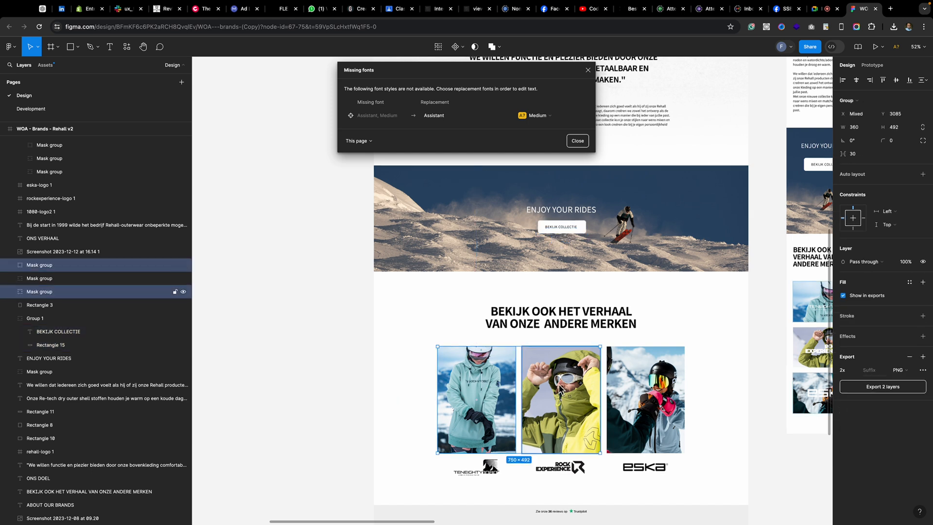
pyautogui.keyDown('shift'); pyautogui.click(648, 389); pyautogui.keyUp('shift')
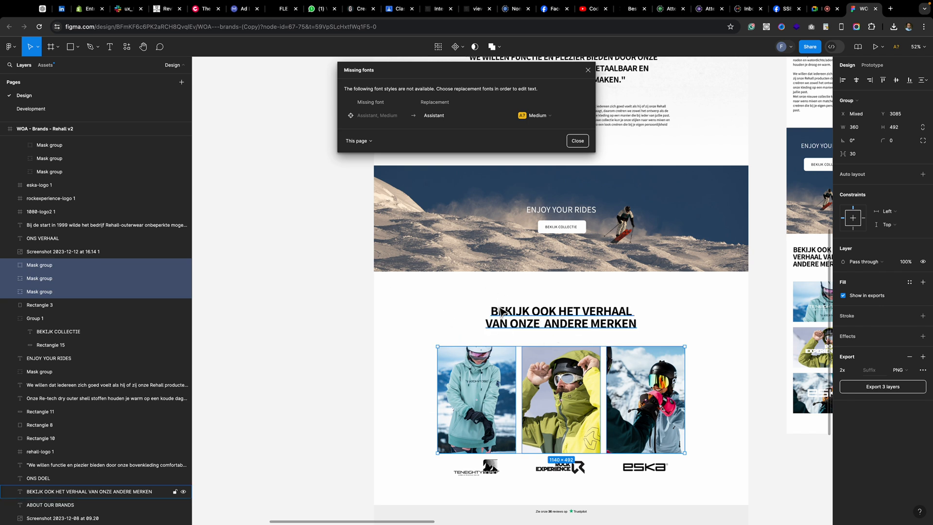
pyautogui.click(544, 326)
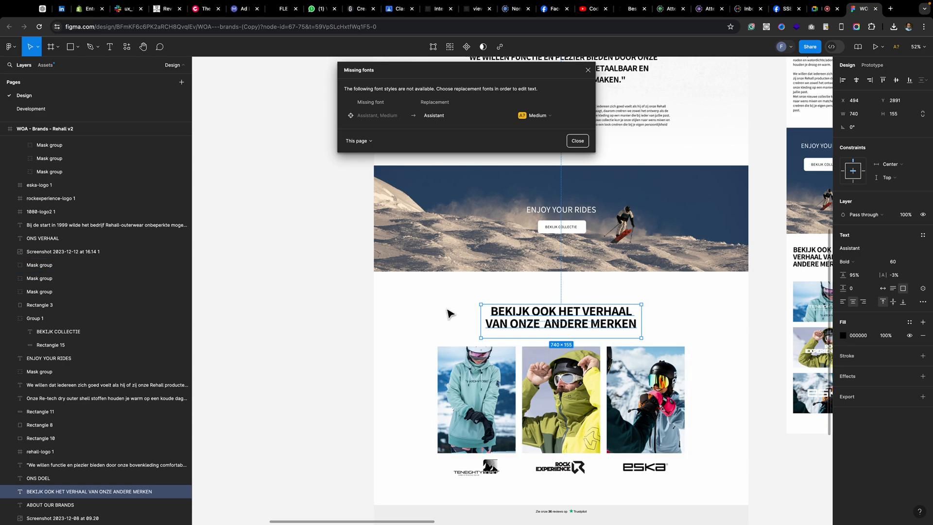
# - Switch back to Shogun and add a container directly below the ENJOY YOUR RIDES image
pyautogui.press('super+Tab')
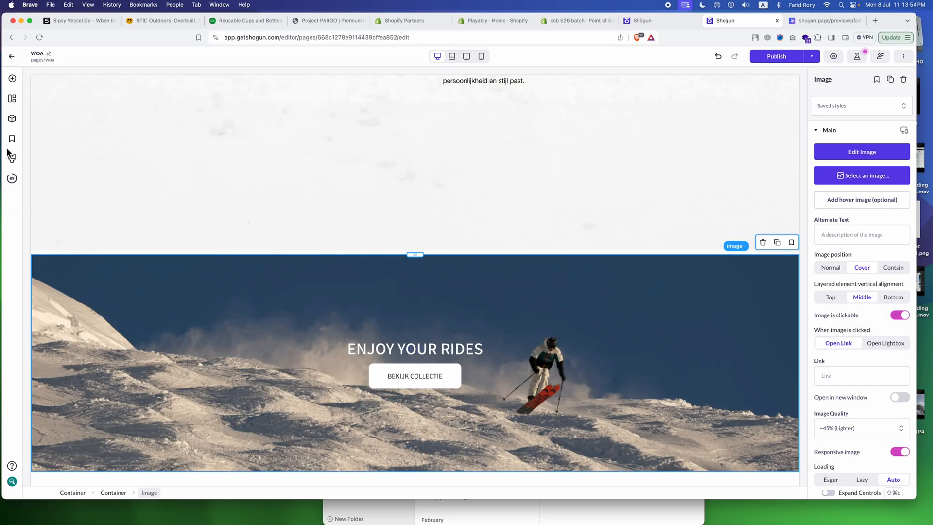
pyautogui.click(12, 78)
pyautogui.moveTo(38, 144); pyautogui.dragTo(328, 456)
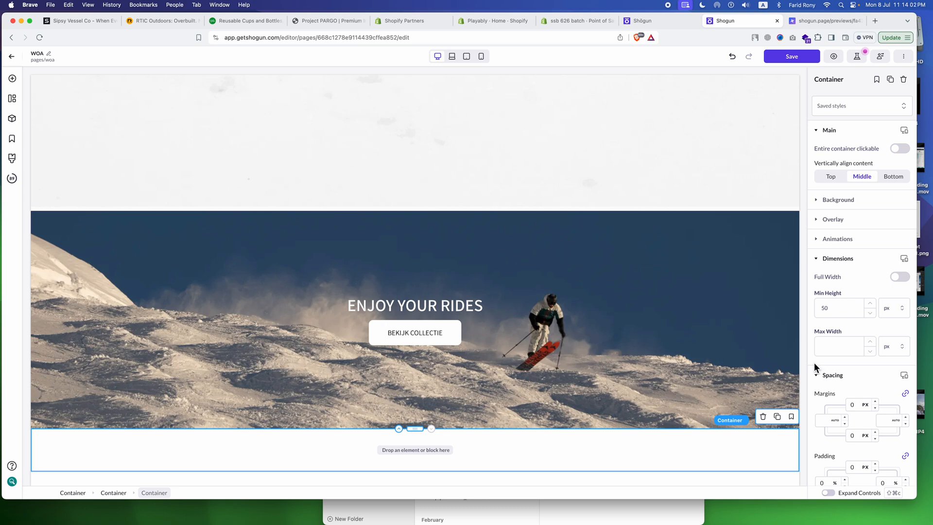
# - Measure the combined width of the three brand images in Figma and set the new Shogun container's maximum width to 1140 px
pyautogui.click(835, 349)
pyautogui.press('super+Tab')
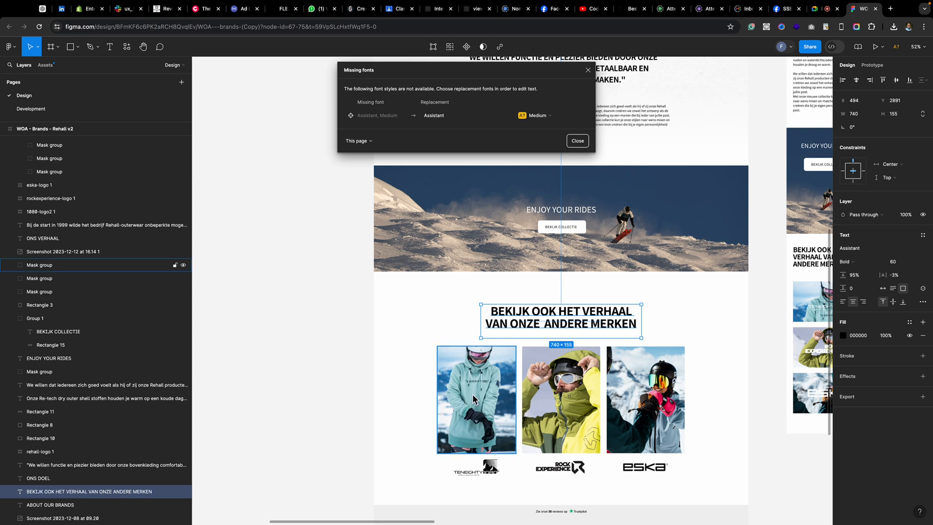
pyautogui.click(459, 401)
pyautogui.keyDown('shift'); pyautogui.click(556, 399); pyautogui.keyUp('shift')
pyautogui.keyDown('shift'); pyautogui.click(647, 399); pyautogui.keyUp('shift')
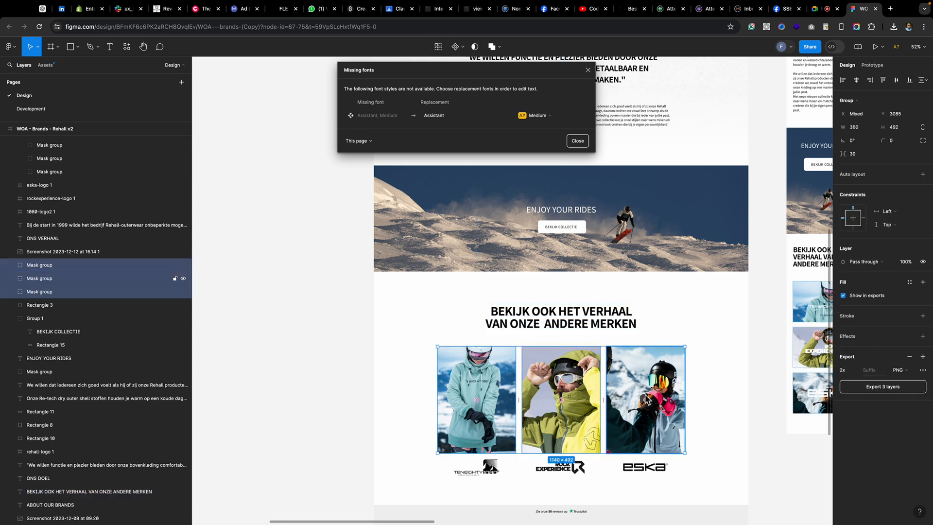
pyautogui.press('super+Tab')
pyautogui.write('11')
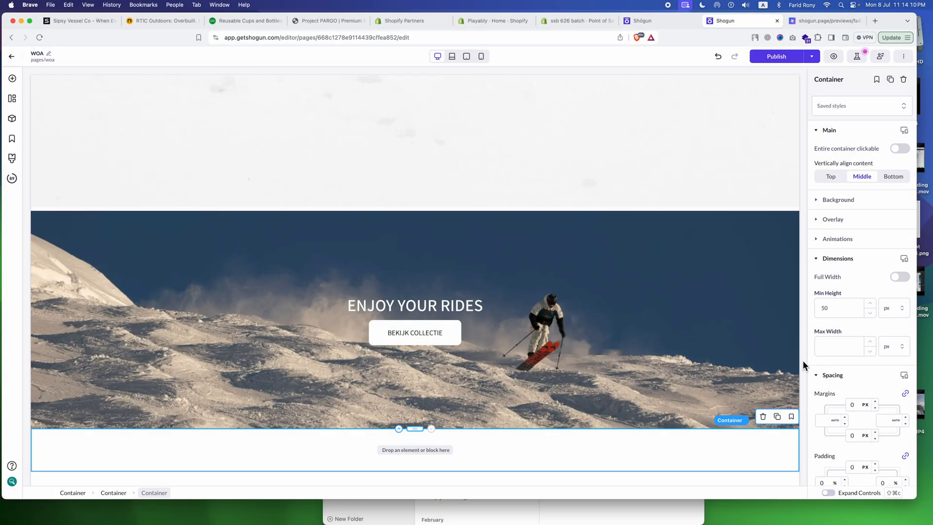
pyautogui.write('40')
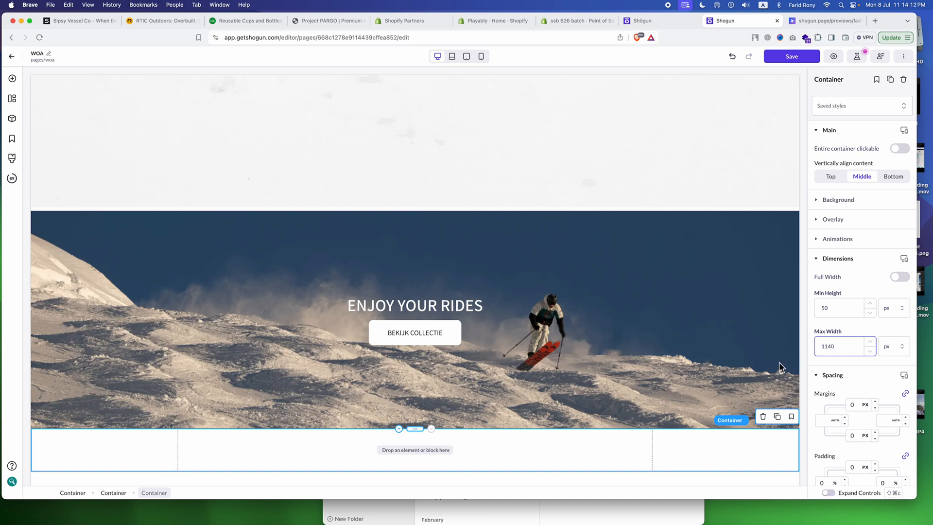
# - Switch to Figma and measure the spacing between the banner and the heading below it with a temporary rectangle
pyautogui.press('super+Tab')
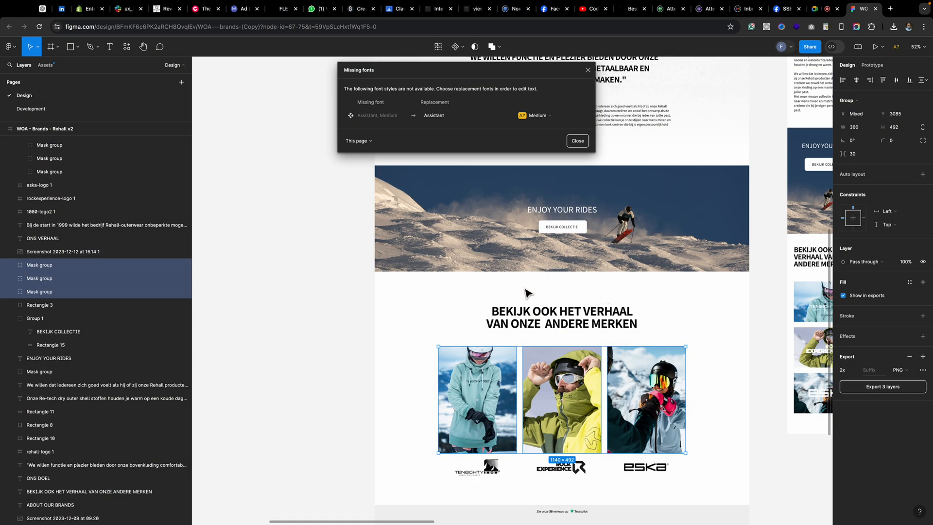
pyautogui.click(70, 47)
pyautogui.moveTo(498, 271); pyautogui.dragTo(597, 304)
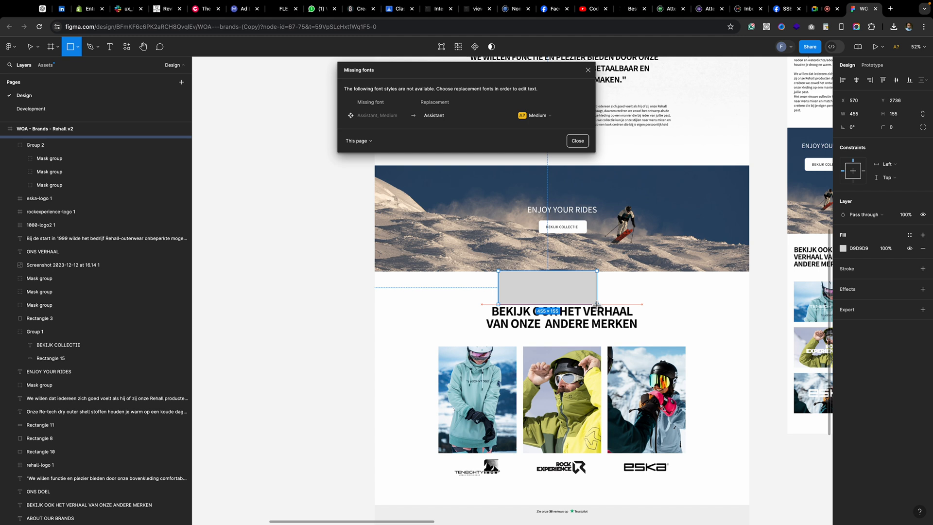
pyautogui.moveTo(529, 292); pyautogui.dragTo(538, 492)
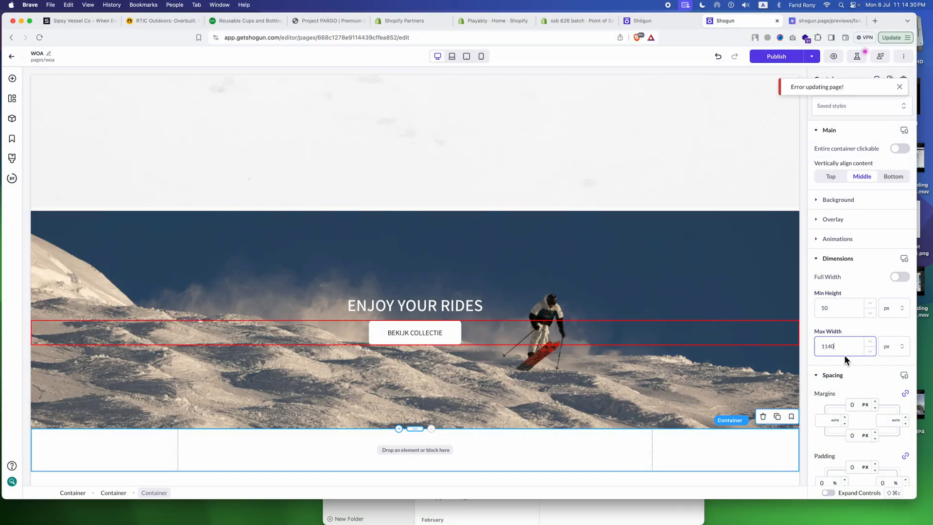
# - Set the top and bottom padding of the container below the banner to 150 px in Shogun
pyautogui.scroll(-2, 863, 384)
pyautogui.click(849, 391)
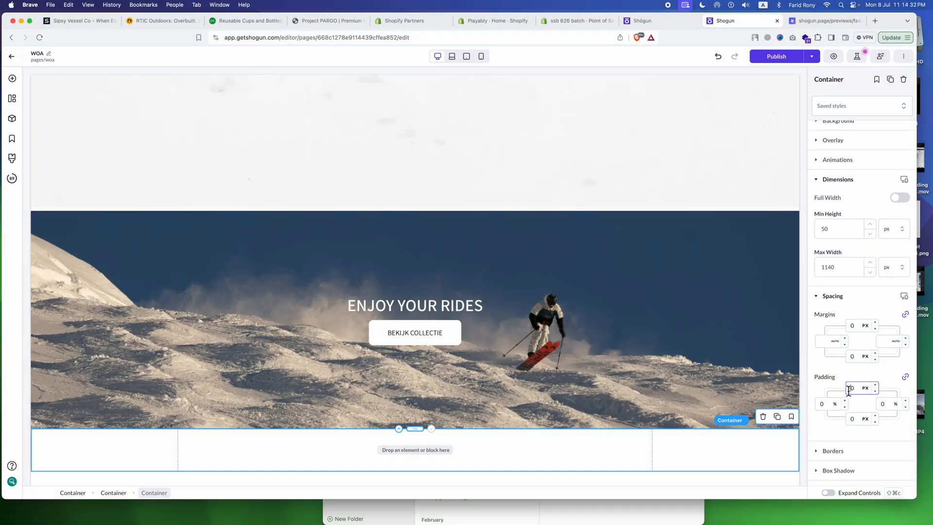
pyautogui.write('15')
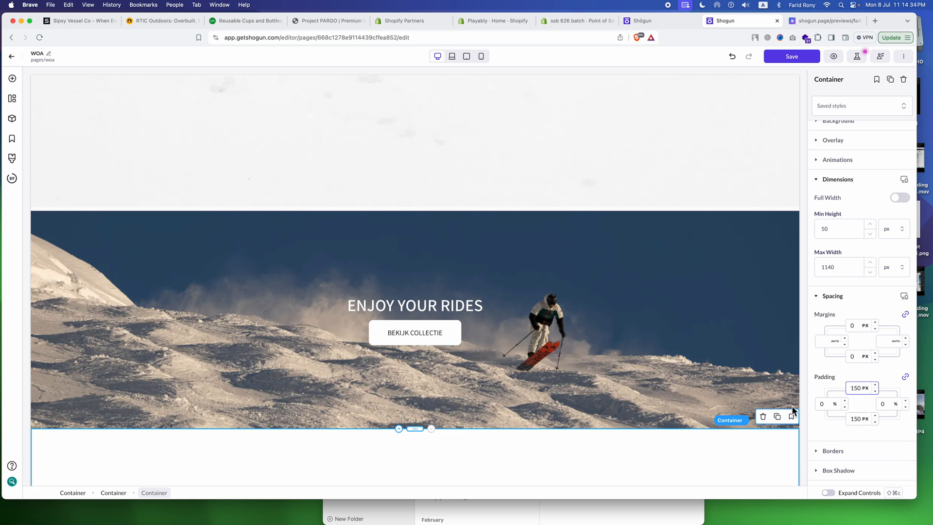
# - Add a container inside the padded container below the banner and duplicate it to get two stacked containers
pyautogui.scroll(-5, 433, 312)
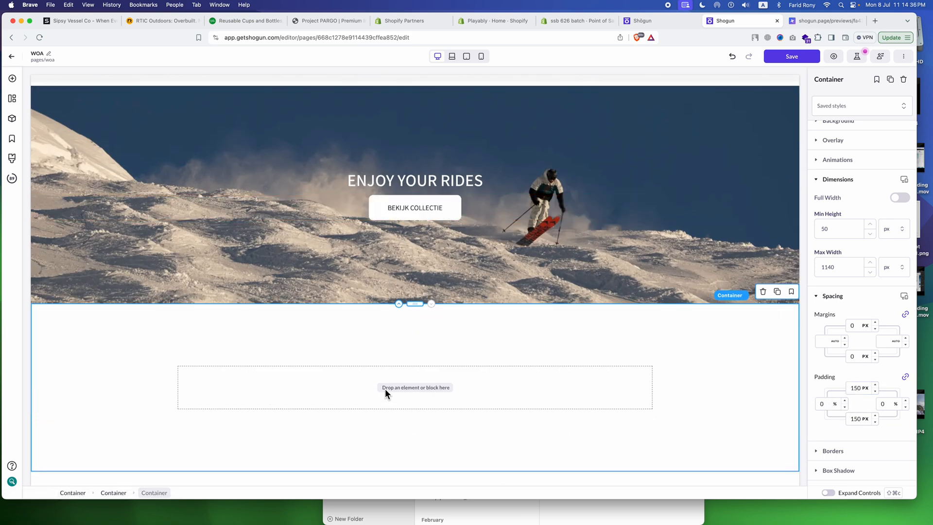
pyautogui.click(13, 78)
pyautogui.moveTo(41, 141); pyautogui.dragTo(483, 403)
pyautogui.click(320, 389)
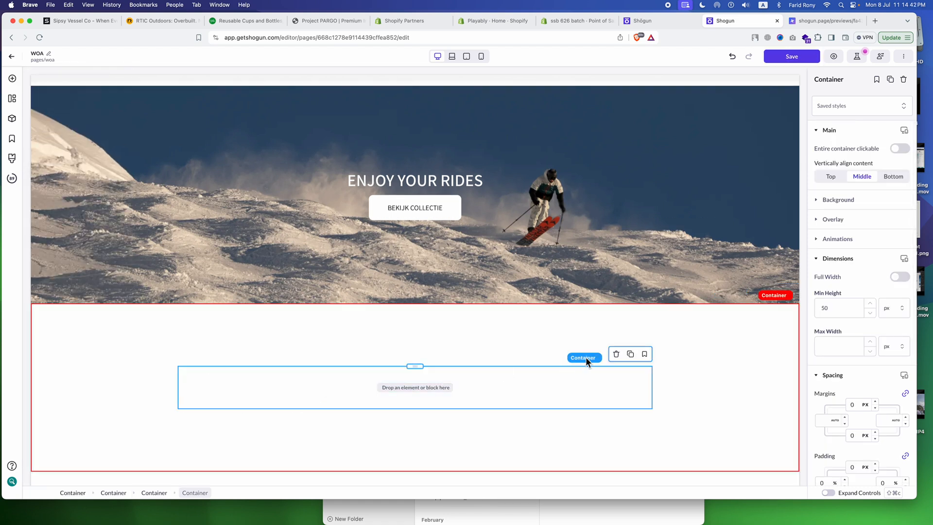
pyautogui.click(630, 358)
pyautogui.click(474, 381)
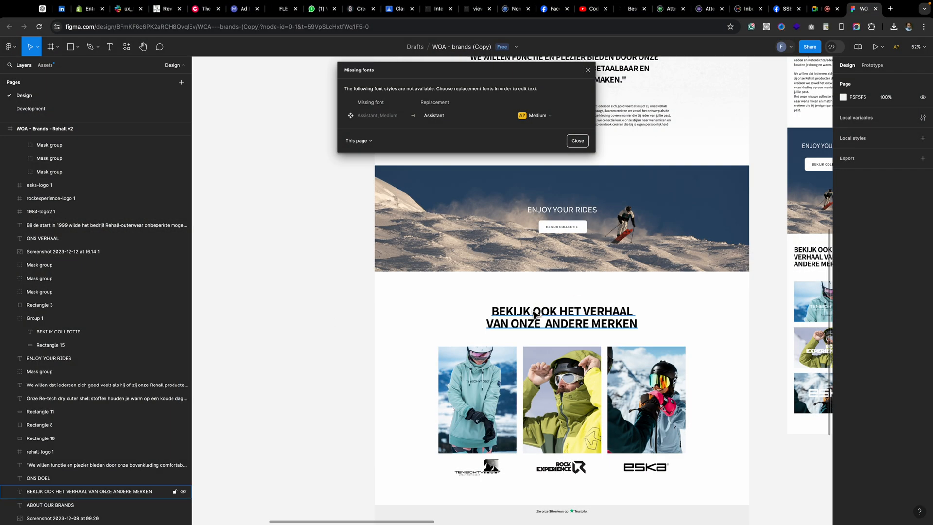
# - Duplicate the "WE WILLEN FUNCTIE EN PLEZIER" heading and move the copy into the upper of the two new containers
pyautogui.click(553, 316)
pyautogui.scroll(10, 553, 314)
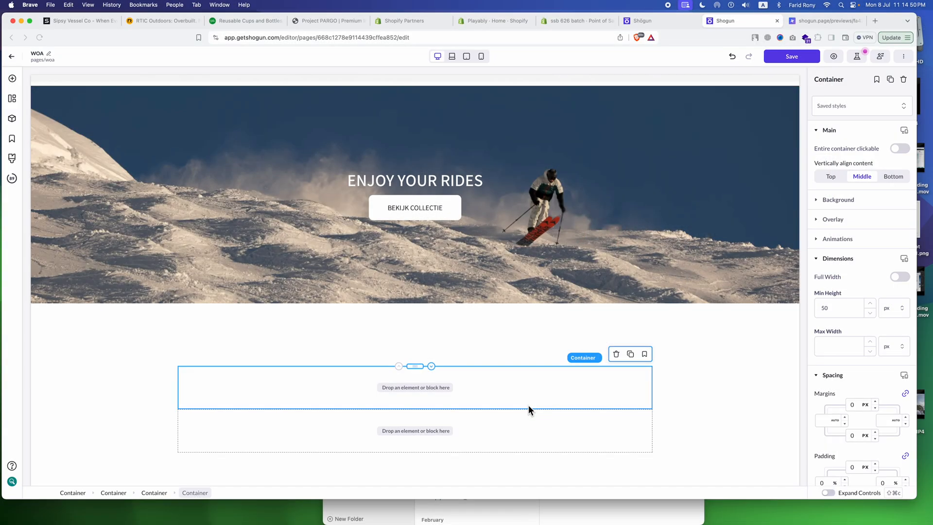
pyautogui.scroll(8, 600, 224)
pyautogui.click(442, 379)
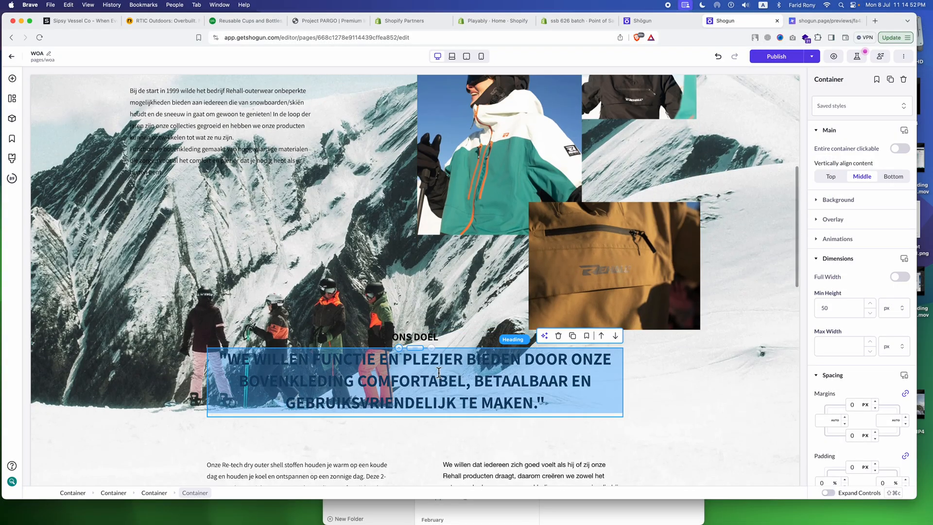
pyautogui.click(572, 335)
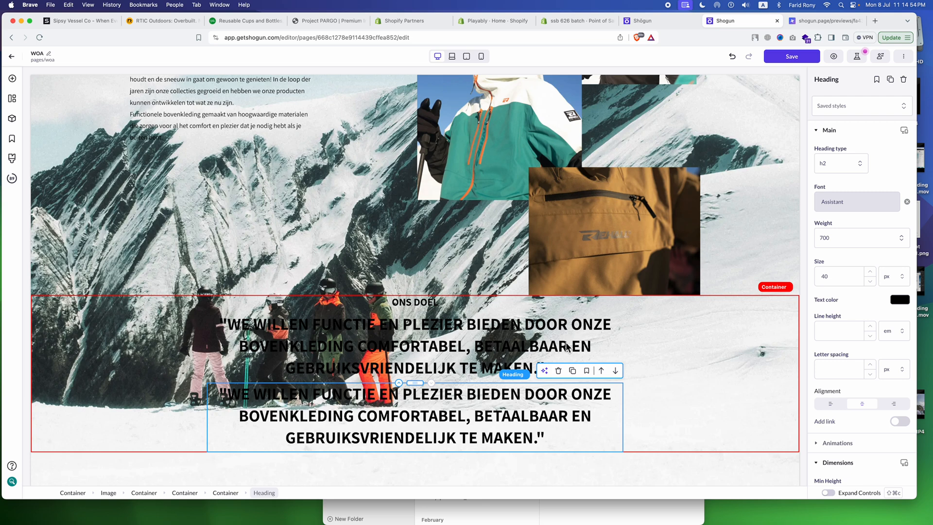
pyautogui.moveTo(413, 384); pyautogui.dragTo(413, 350)
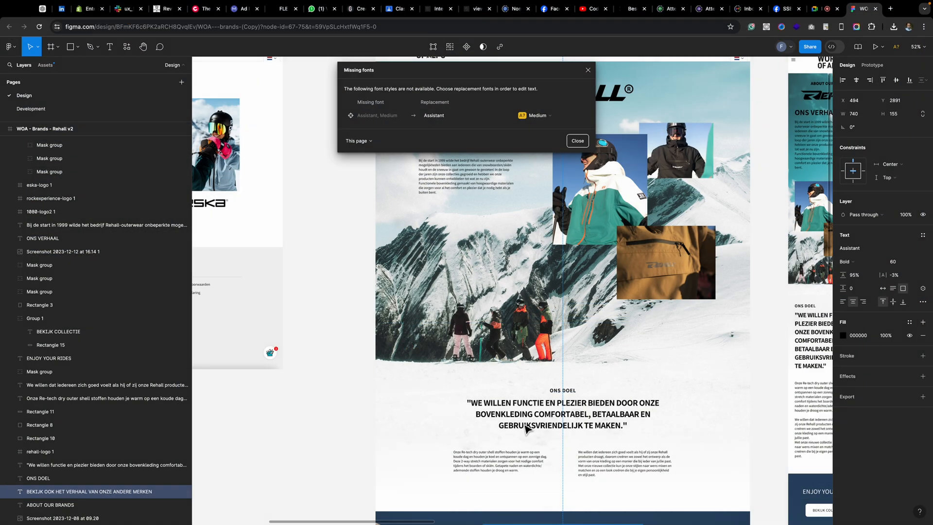
# - Replace the copied heading's text with BEKIJK OOK HET VERHAAL VAN ONZE ANDERE MERKEN from the Figma design and save the page
pyautogui.doubleClick(533, 419)
pyautogui.scroll(-18, 535, 419)
pyautogui.scroll(10, 535, 420)
pyautogui.doubleClick(538, 215)
pyautogui.tripleClick(539, 214)
pyautogui.press('super+c')
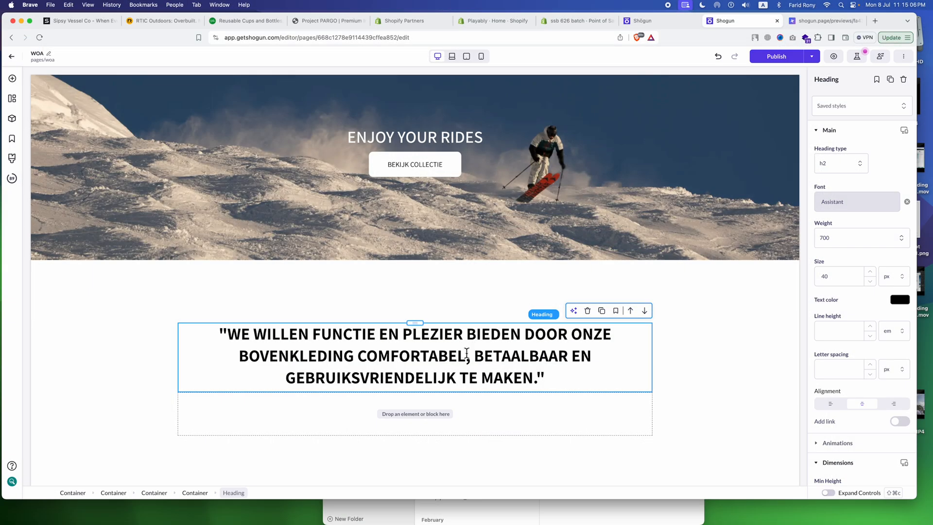
pyautogui.doubleClick(466, 353)
pyautogui.press('super+v')
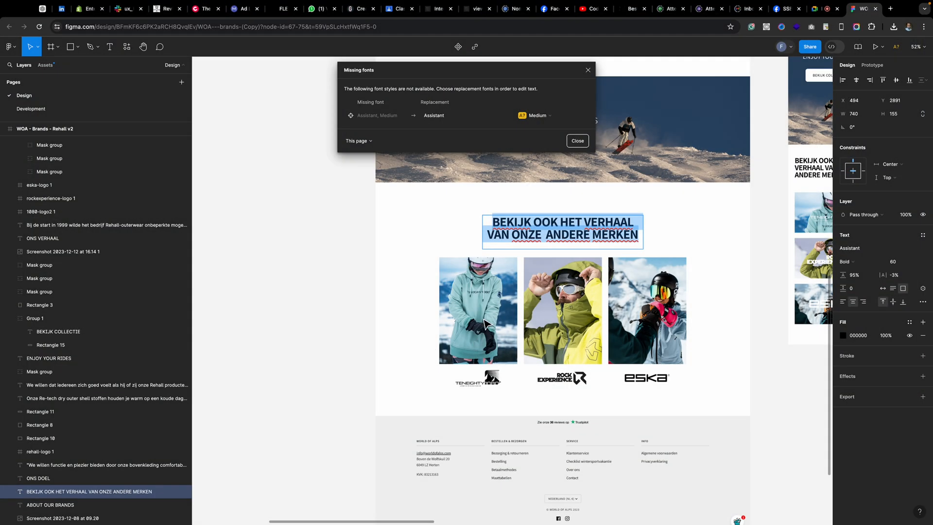
pyautogui.press('Escape')
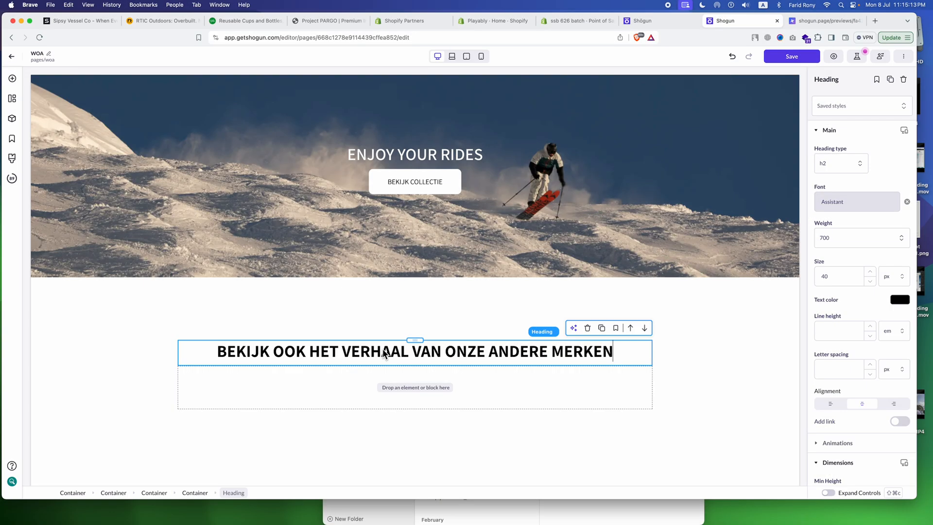
pyautogui.press('super+s')
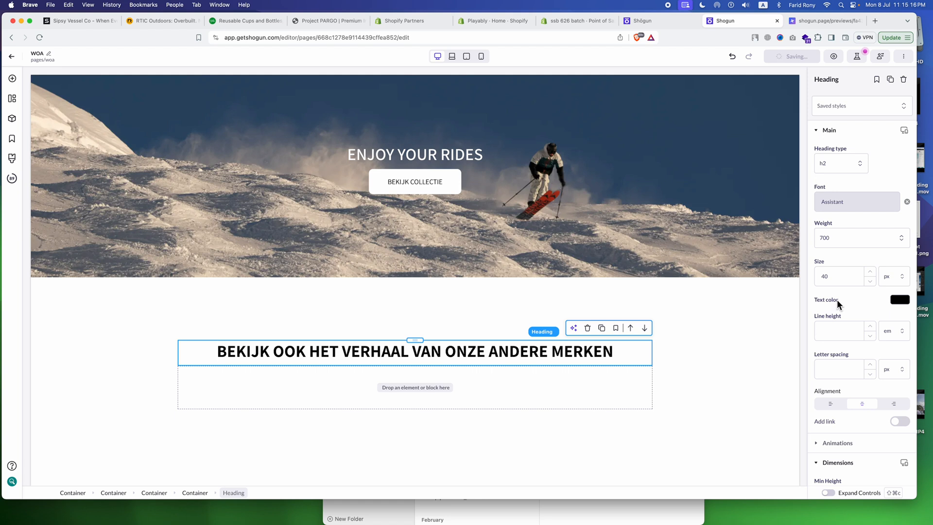
# - Set the maximum width of the BEKIJK OOK HET VERHAAL heading to 740 px
pyautogui.scroll(-5, 837, 300)
pyautogui.click(836, 360)
pyautogui.write('740')
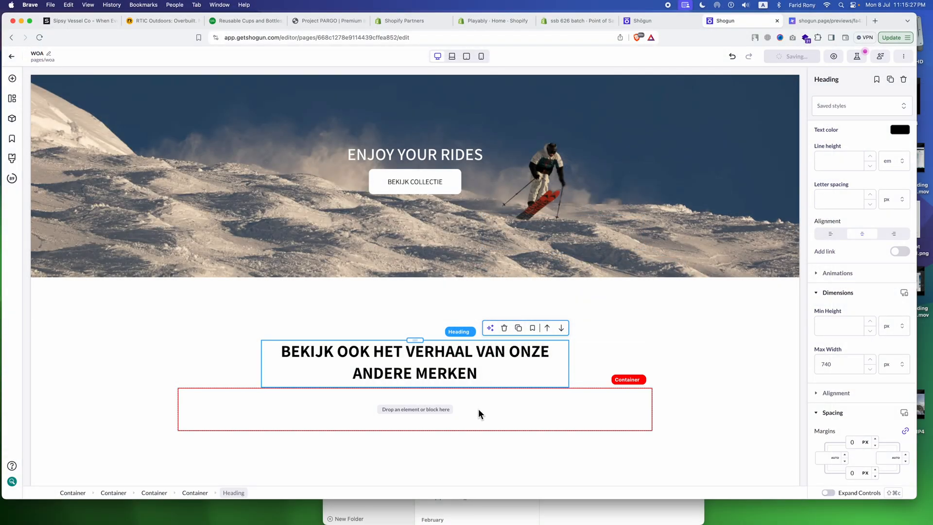
# - Insert a Columns element into the container below the heading, with three columns and 10 px of space between them
pyautogui.click(480, 409)
pyautogui.click(11, 85)
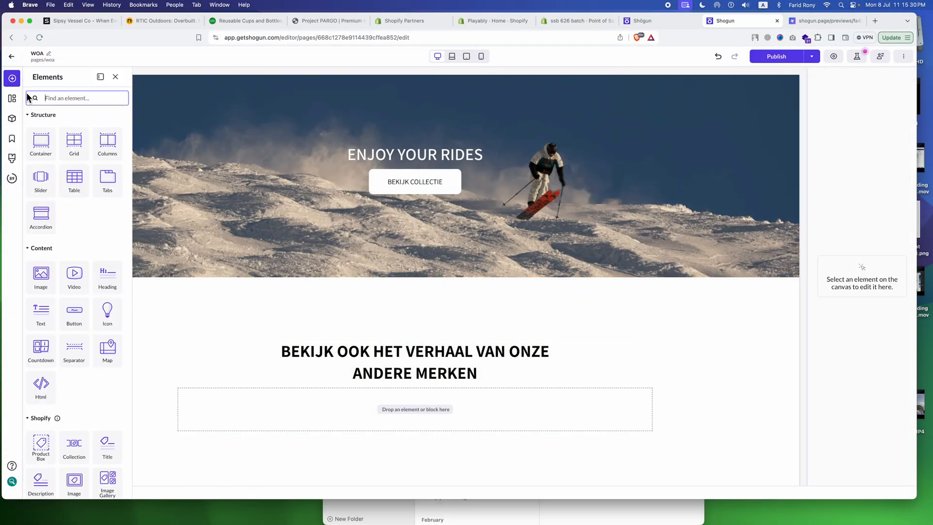
pyautogui.moveTo(108, 146); pyautogui.dragTo(367, 415)
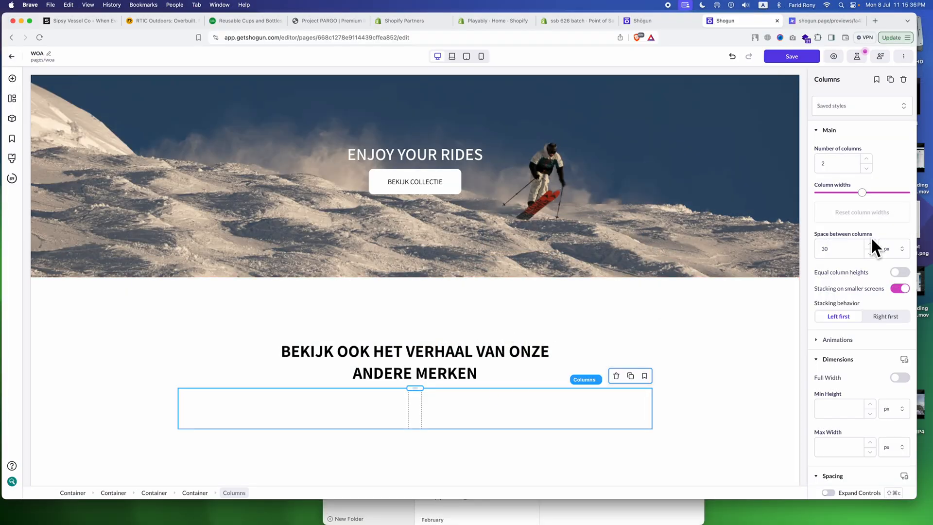
pyautogui.doubleClick(825, 249)
pyautogui.write('10')
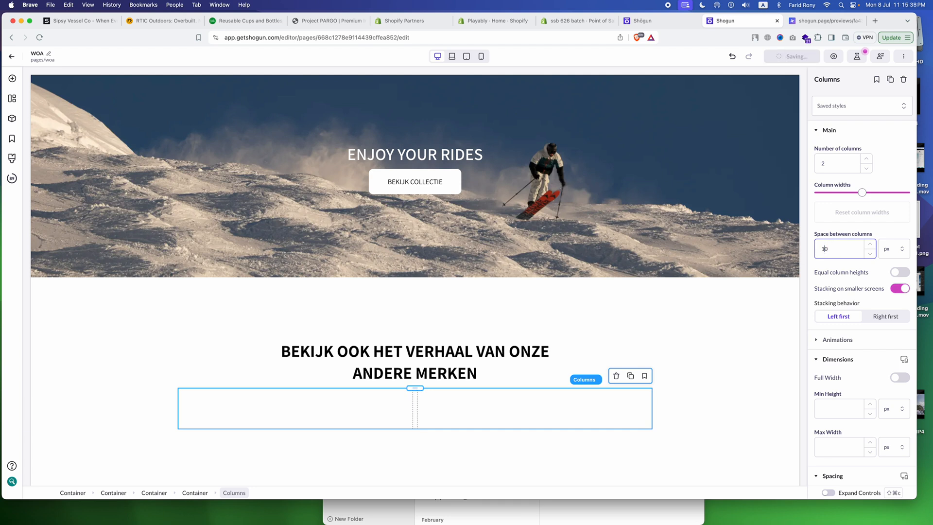
pyautogui.click(866, 160)
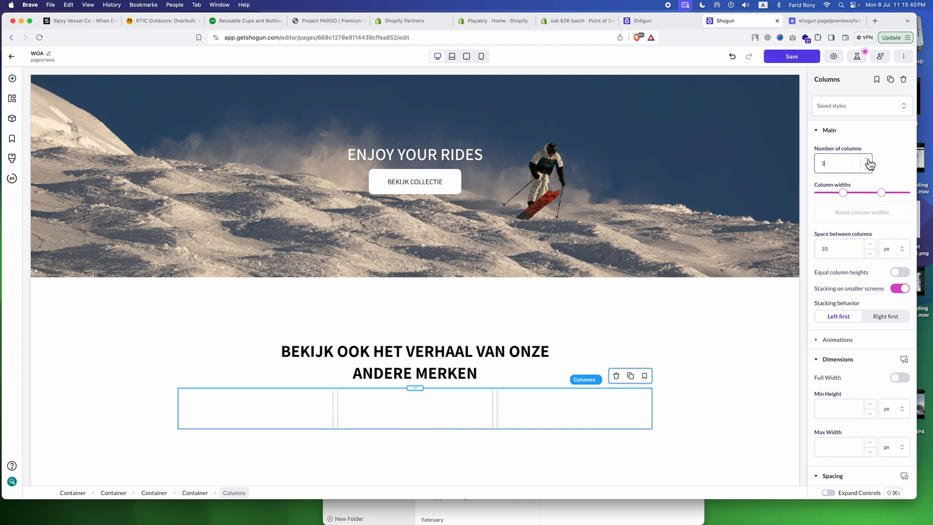
# - Add a container to the first column and duplicate it into the second and third columns
pyautogui.click(12, 78)
pyautogui.moveTo(48, 151); pyautogui.dragTo(273, 411)
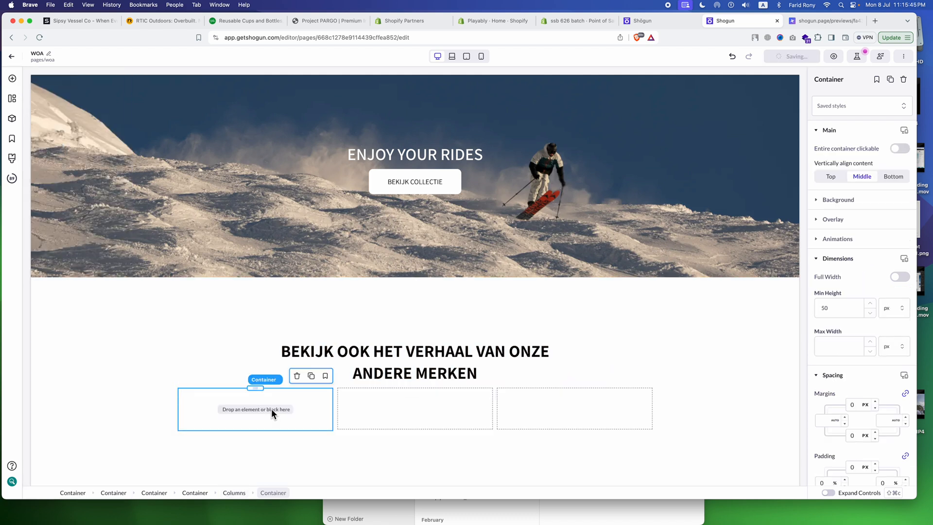
pyautogui.click(311, 376)
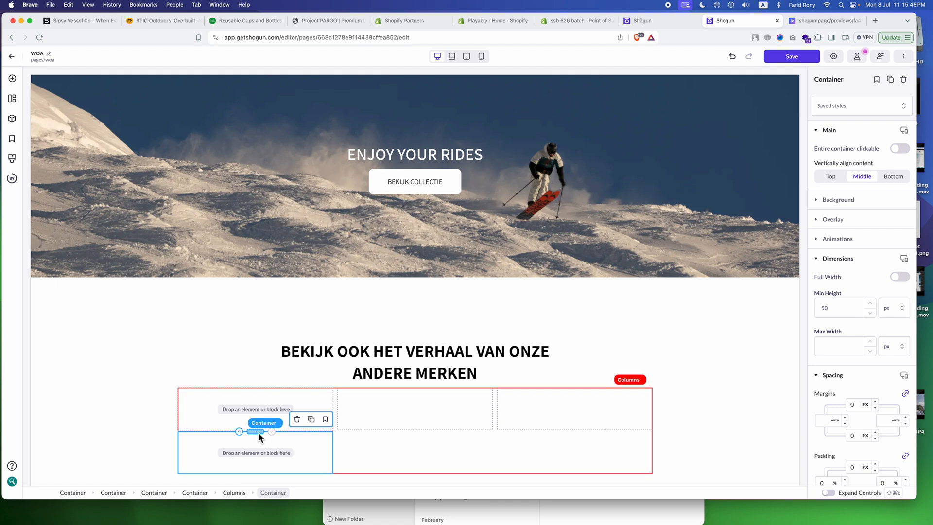
pyautogui.moveTo(256, 430); pyautogui.dragTo(552, 406)
pyautogui.click(472, 377)
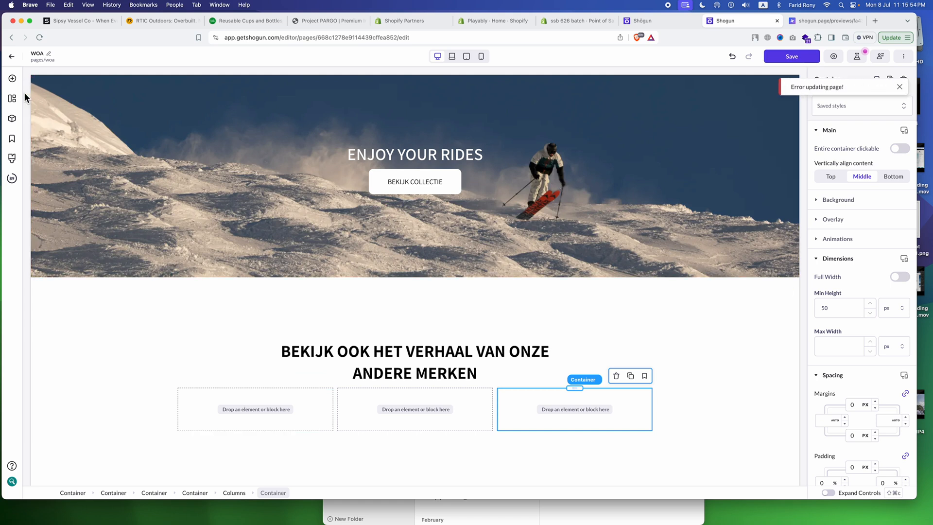
# - Add an image element to the first column's container and upload Mask group (11).png from Documents into it
pyautogui.click(11, 79)
pyautogui.moveTo(43, 270); pyautogui.dragTo(244, 405)
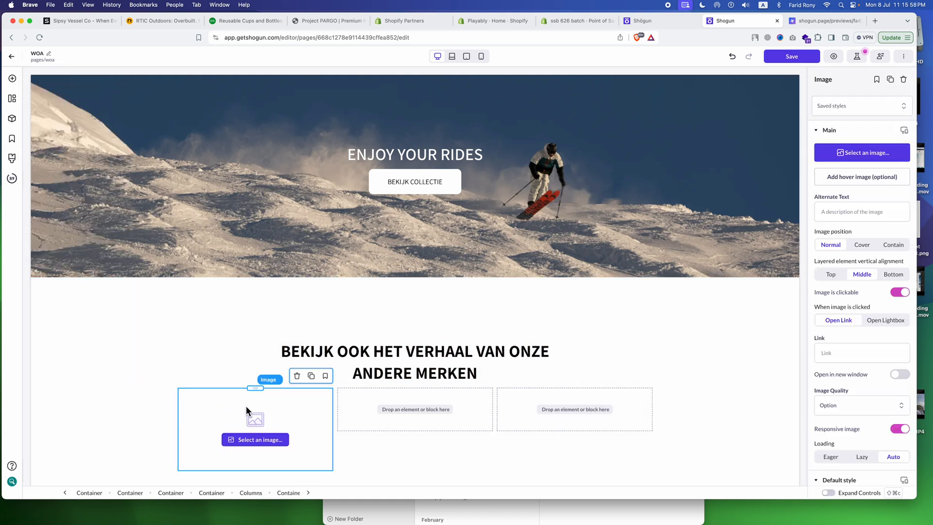
pyautogui.click(259, 438)
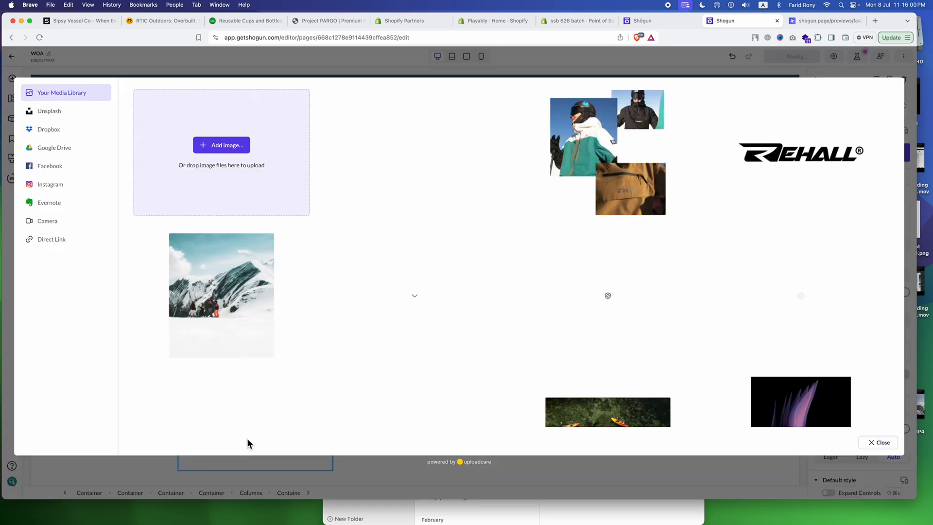
pyautogui.click(226, 147)
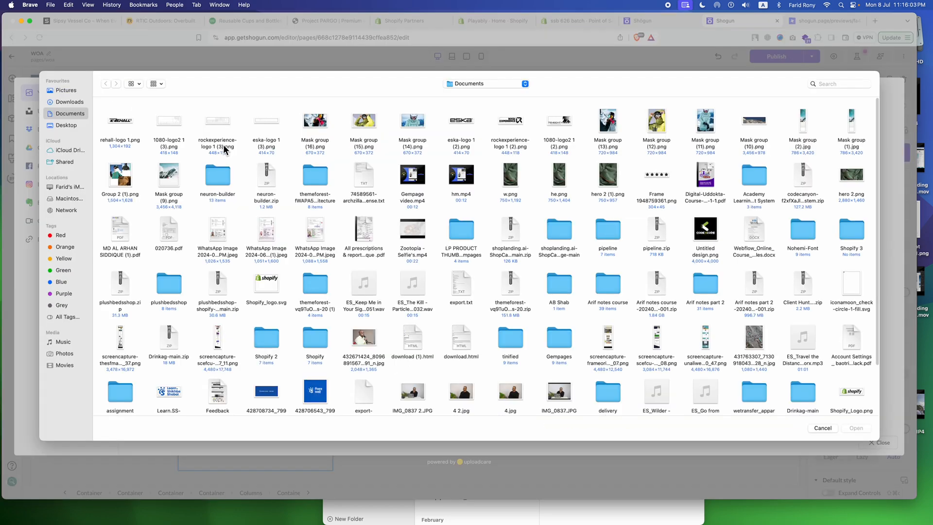
pyautogui.doubleClick(710, 128)
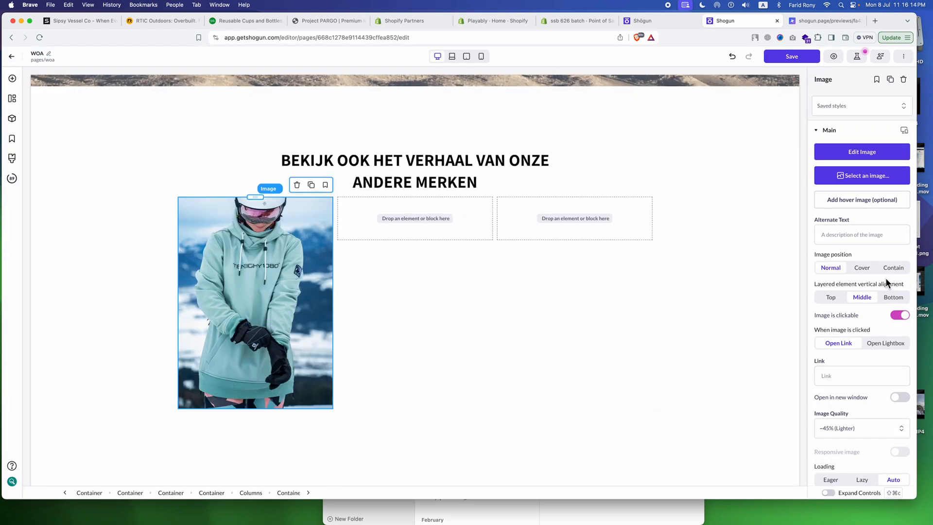
# - Set the first column's image position to Cover and its click behaviour to Open Link
pyautogui.click(861, 270)
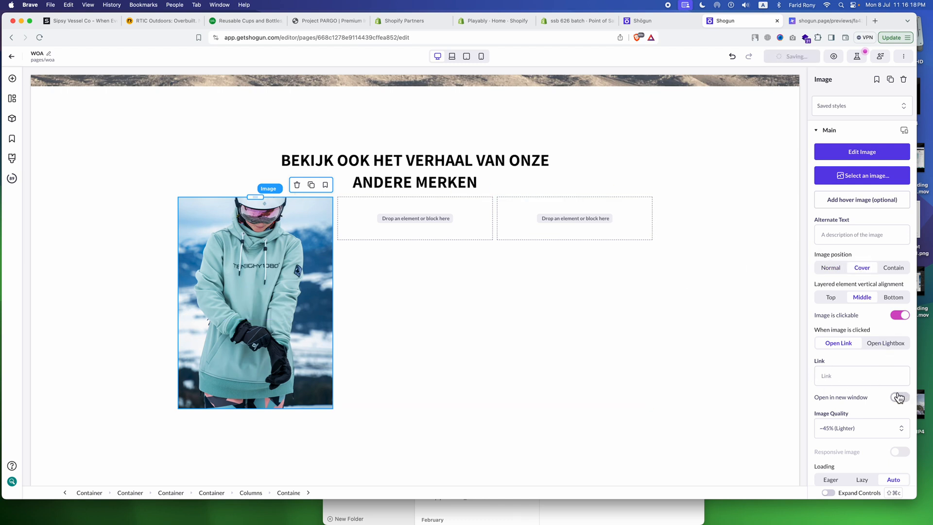
pyautogui.click(878, 344)
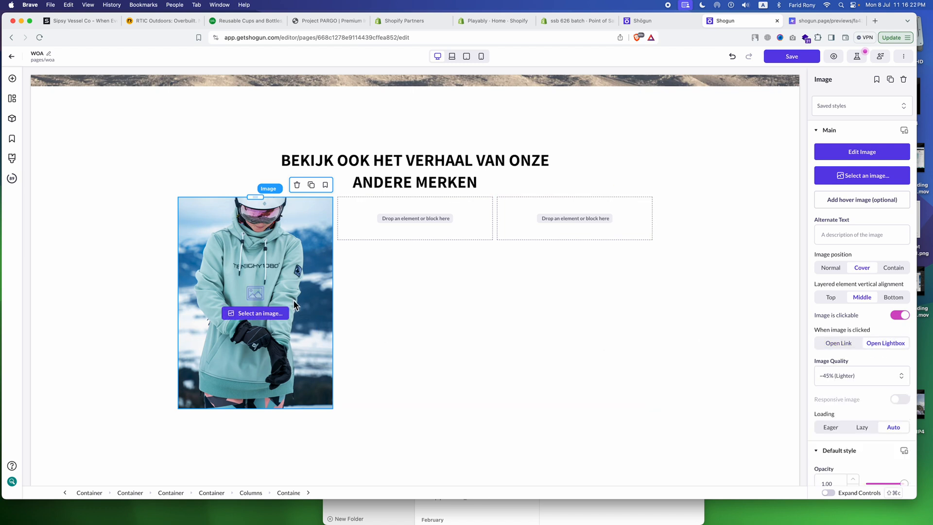
pyautogui.click(838, 343)
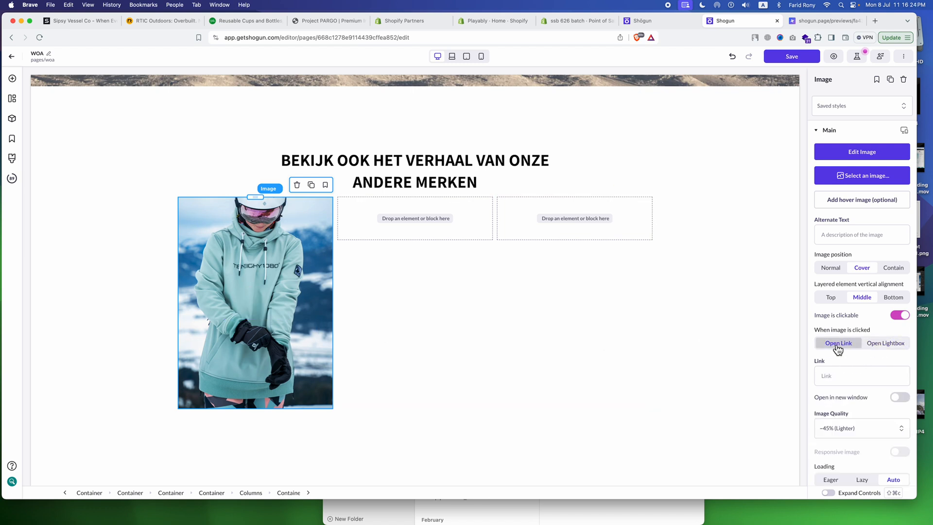
# - Duplicate the first column's photo and replace the lower copy with 1080-logo2 1 (2).png from Documents
pyautogui.click(308, 185)
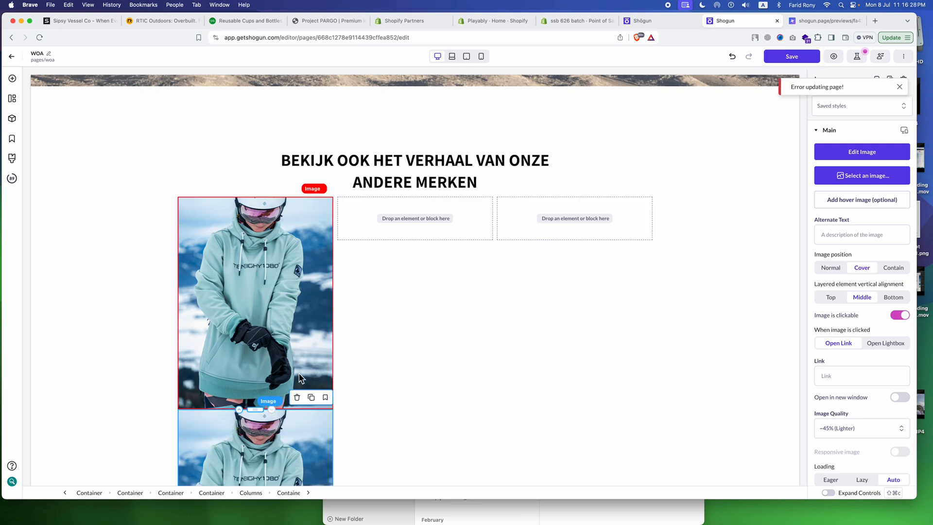
pyautogui.scroll(-3, 300, 378)
pyautogui.click(252, 383)
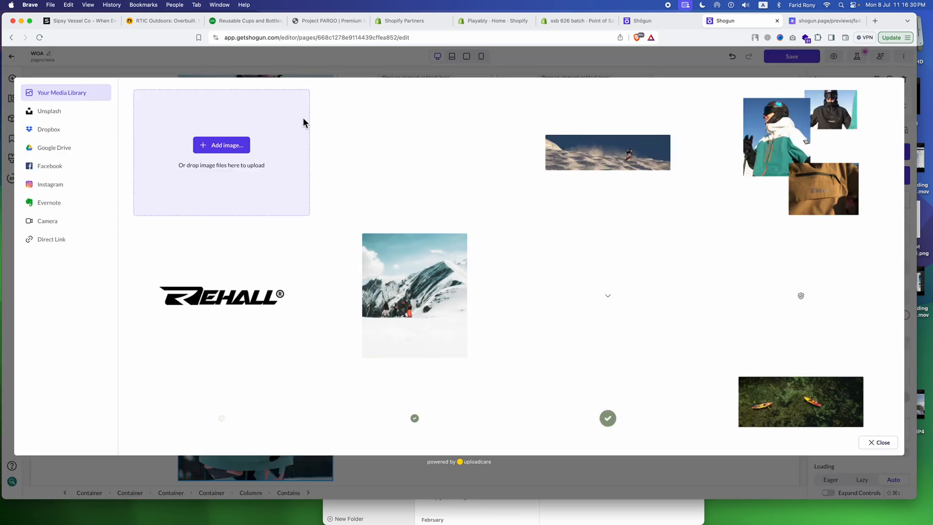
pyautogui.click(214, 146)
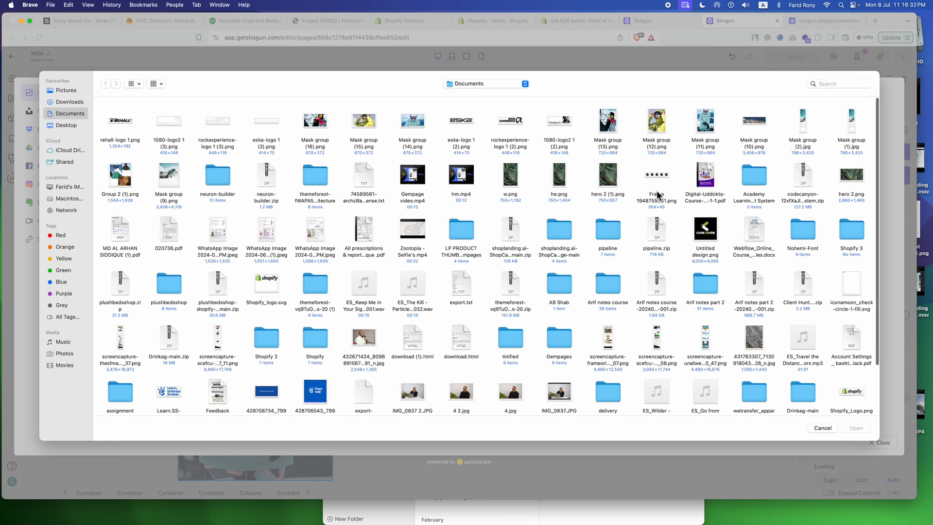
pyautogui.doubleClick(556, 118)
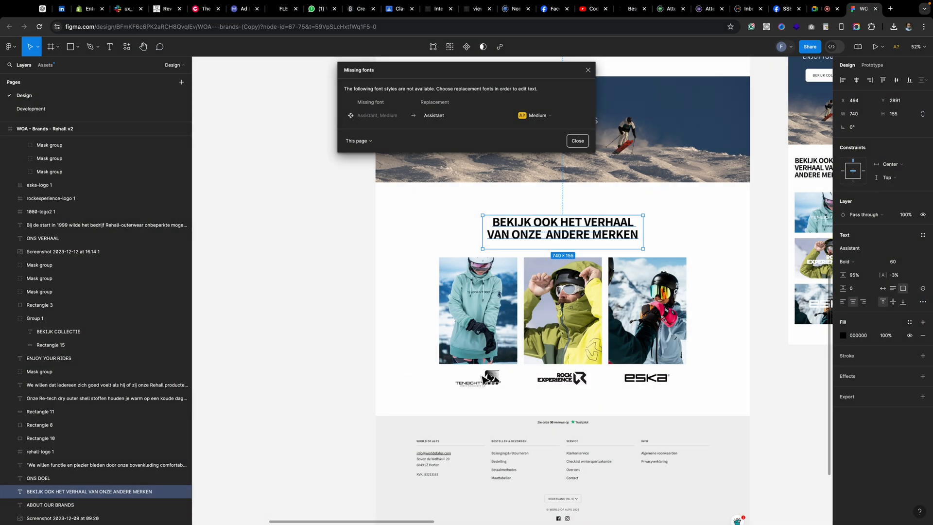
# - Check the 1080 logo's size in the Figma design and set the logo image's maximum width to 209 px in Shogun
pyautogui.click(484, 377)
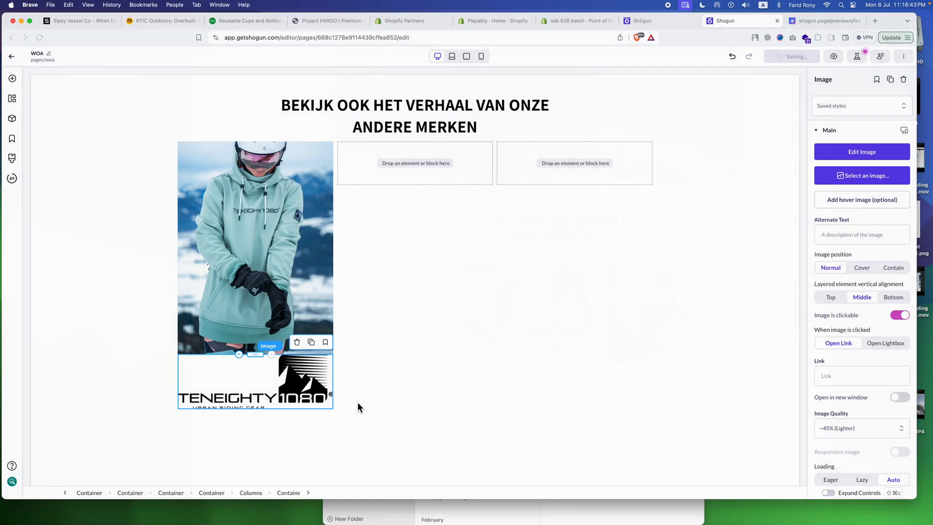
pyautogui.scroll(-10, 822, 333)
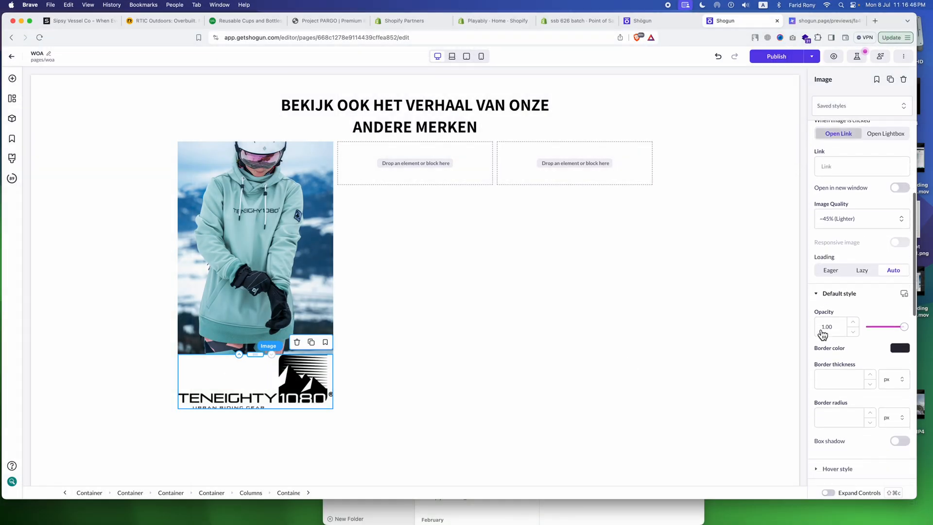
pyautogui.scroll(-5, 822, 333)
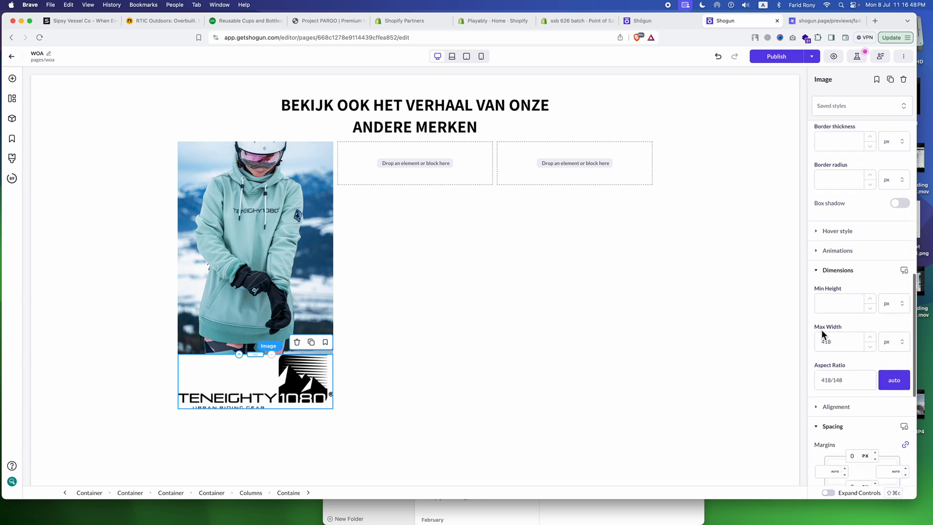
pyautogui.moveTo(846, 341); pyautogui.dragTo(816, 342)
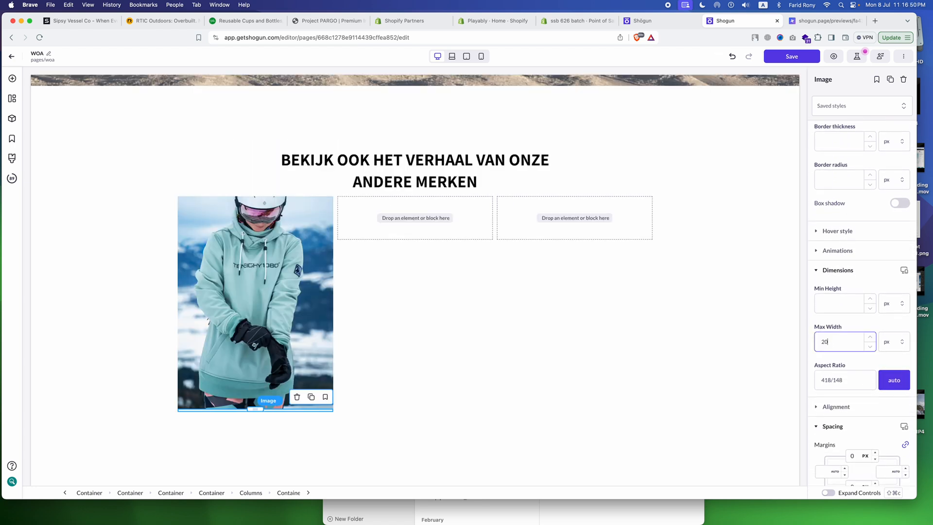
pyautogui.write('209')
pyautogui.click(862, 327)
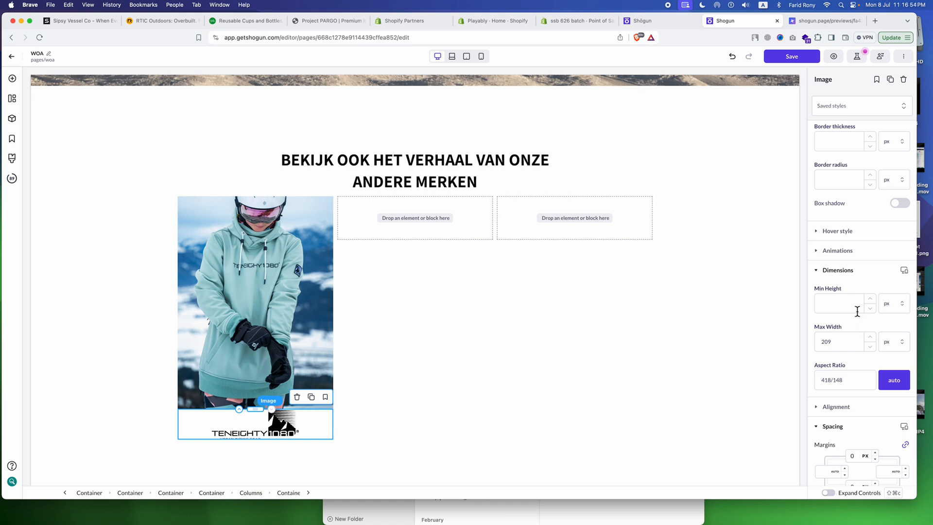
# - Compare the logo spacing with the Figma design, set the logo's top and bottom margins to 25 px, and save the page
pyautogui.scroll(-6, 850, 253)
pyautogui.click(850, 252)
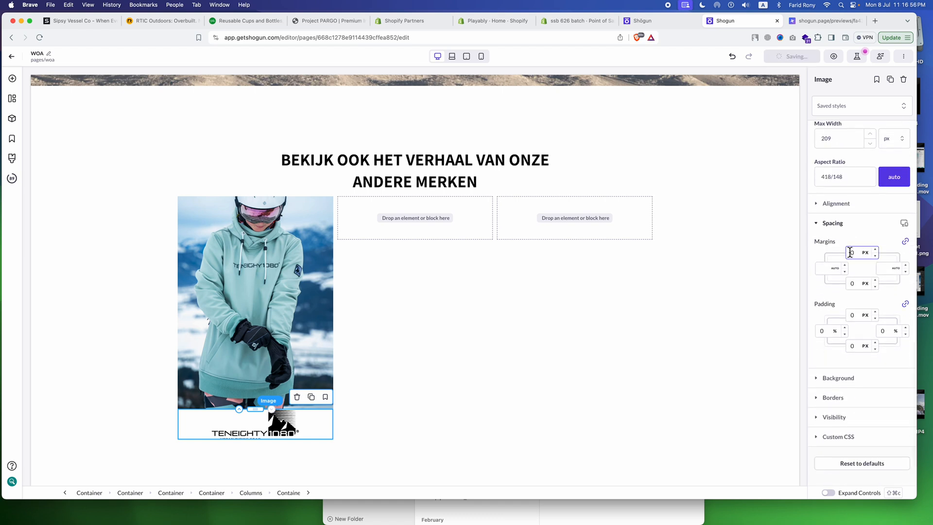
pyautogui.write('2')
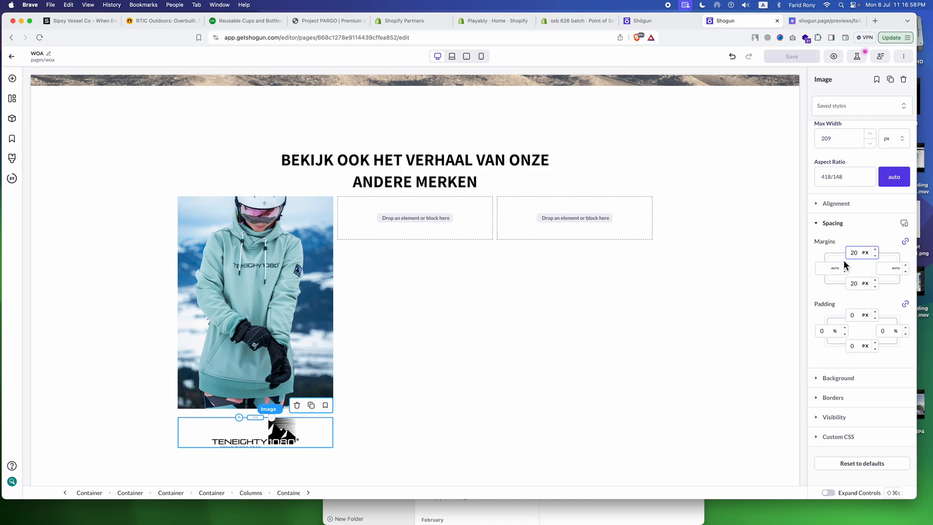
pyautogui.hotkey('ctrl', 'Right')
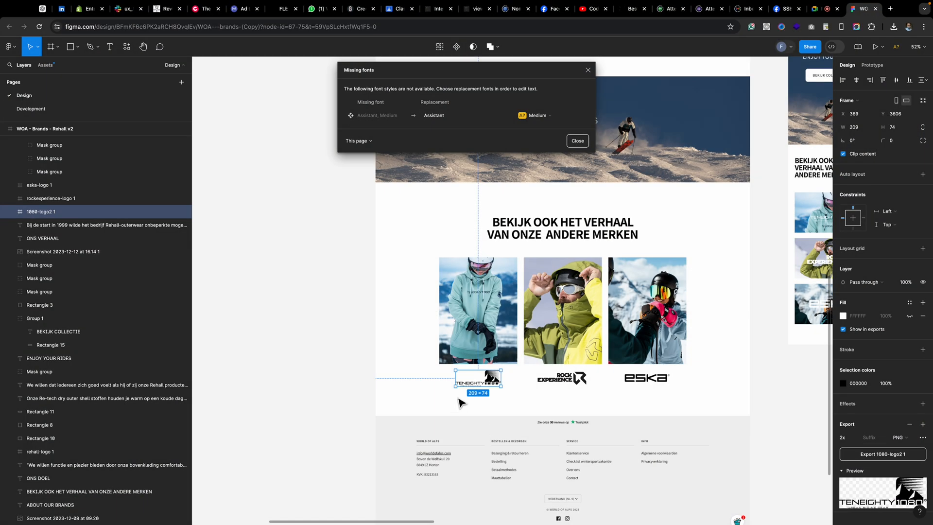
pyautogui.hotkey('ctrl', 'Left')
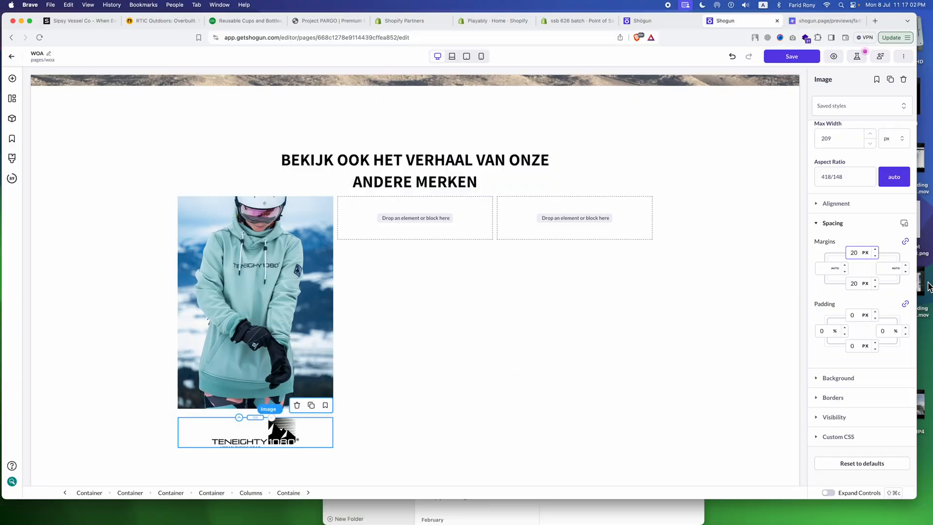
pyautogui.press('super+s')
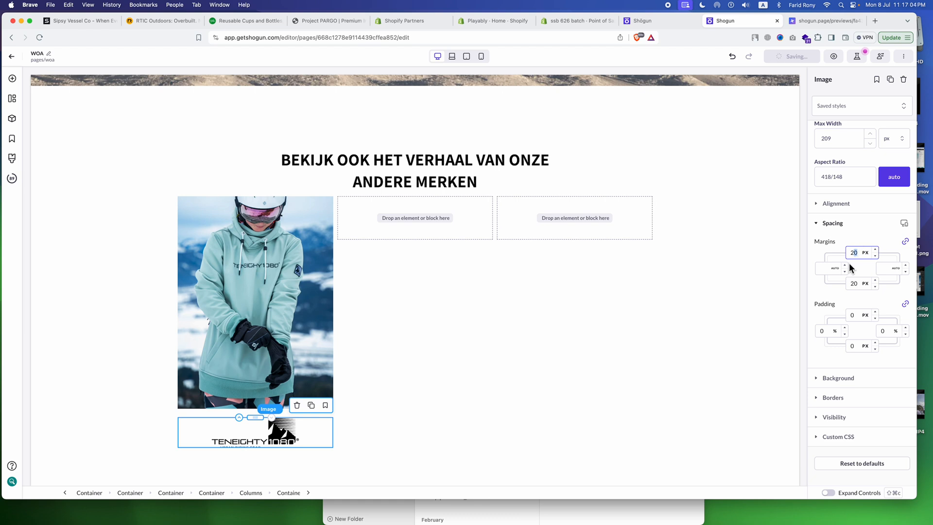
pyautogui.write('25')
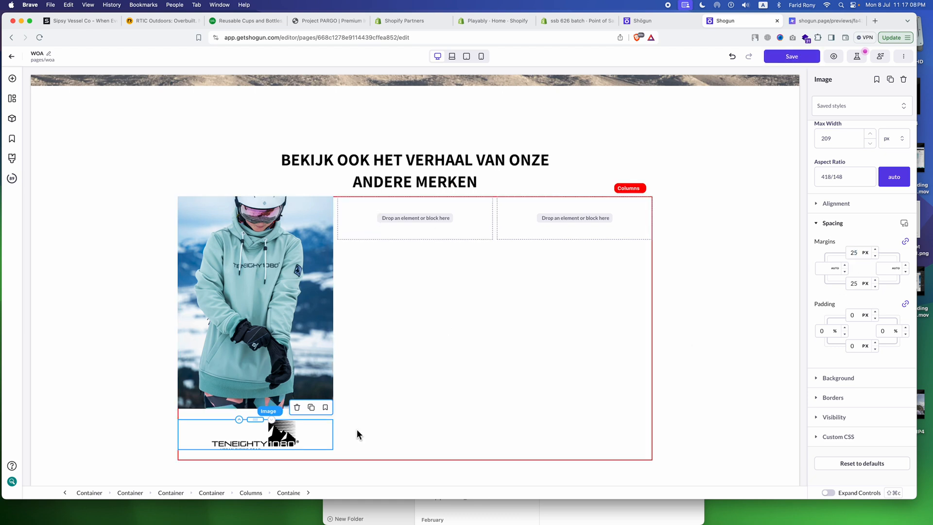
# - Duplicate the first column's photo and place one copy each in the second and third columns' containers
pyautogui.moveTo(256, 445)
pyautogui.click(290, 295)
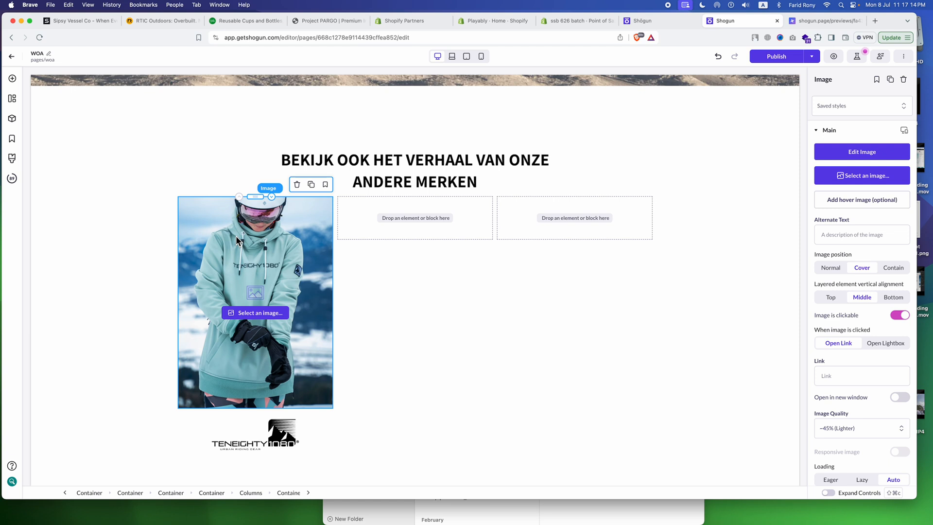
pyautogui.click(312, 185)
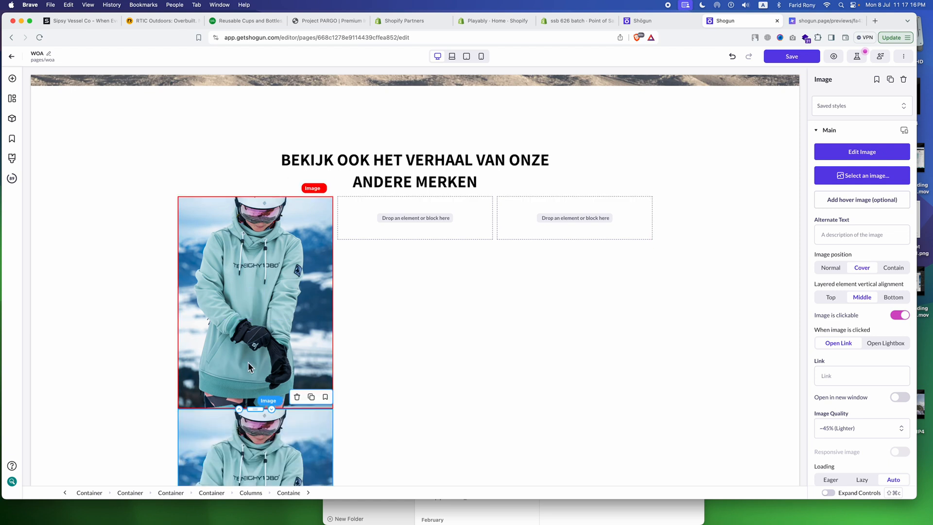
pyautogui.moveTo(258, 414); pyautogui.dragTo(415, 244)
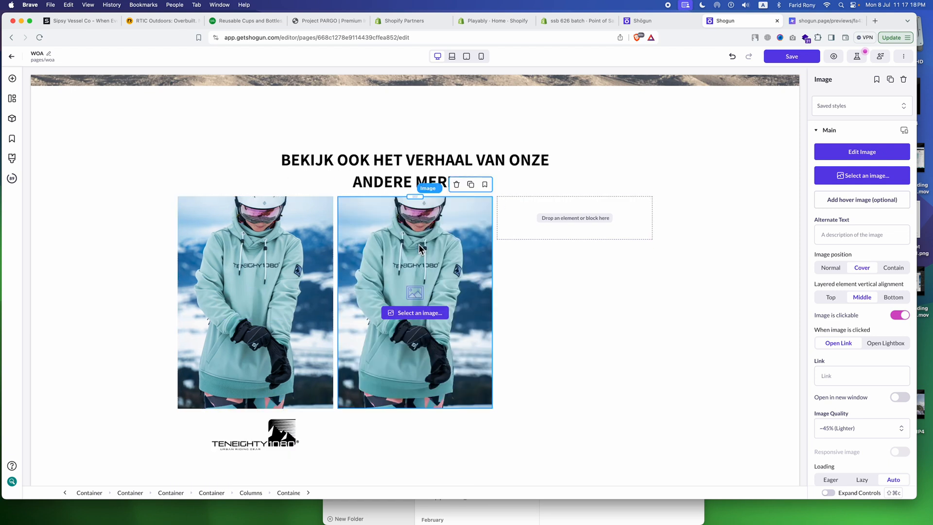
pyautogui.click(470, 186)
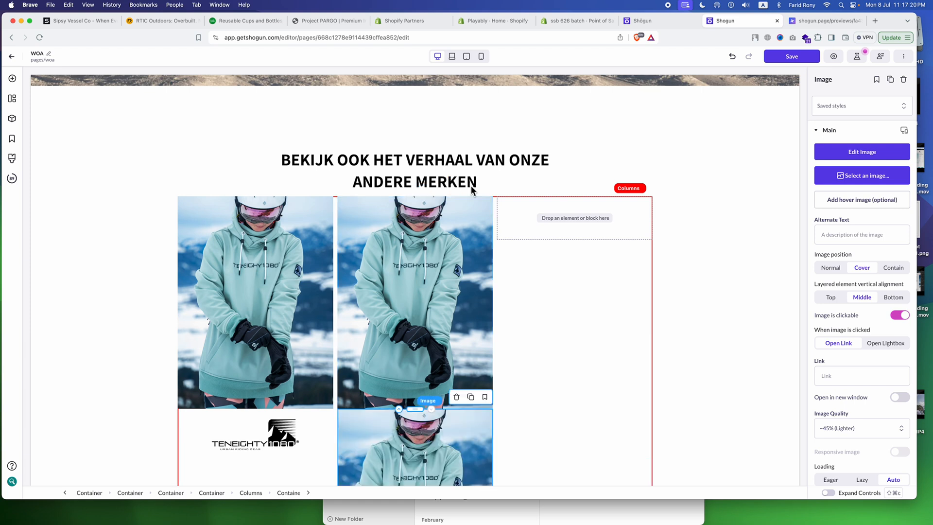
pyautogui.moveTo(415, 409); pyautogui.dragTo(607, 217)
# - Duplicate the photos in the second and third columns so each column holds a second image below
pyautogui.click(421, 249)
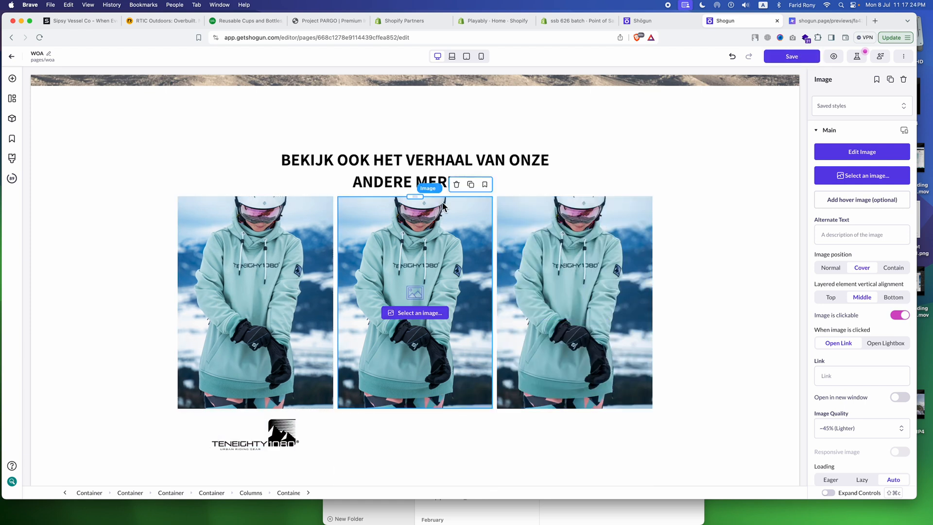
pyautogui.click(470, 186)
pyautogui.click(605, 206)
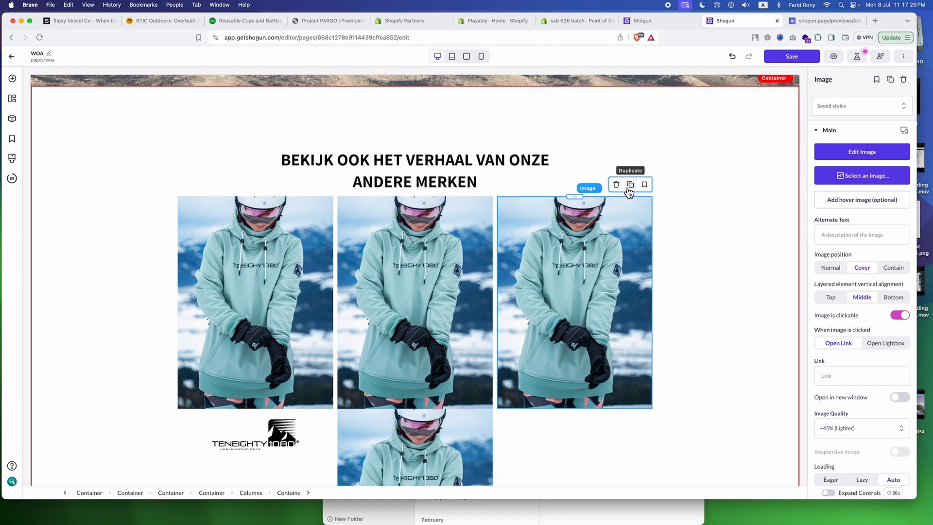
pyautogui.click(631, 185)
# - Replace the second column's upper photo with Mask group (12).png from Documents and save the page
pyautogui.click(416, 311)
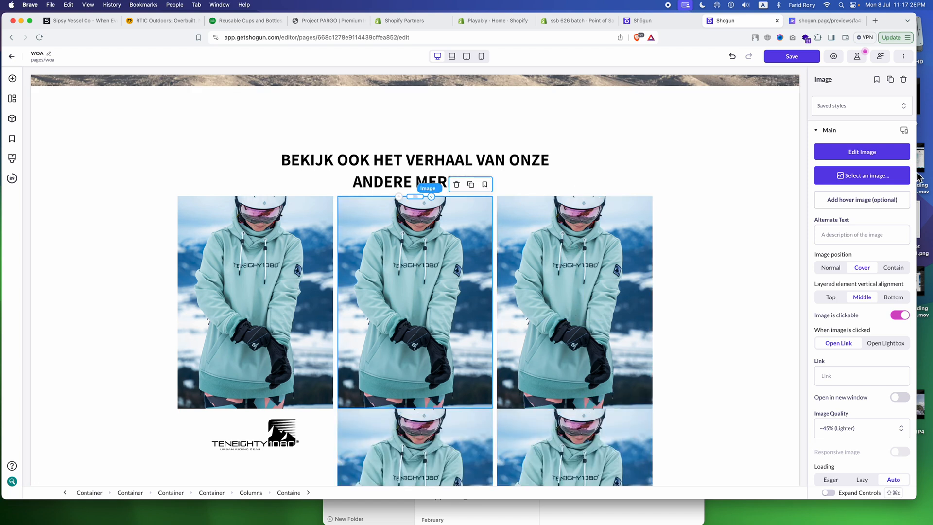
pyautogui.click(856, 176)
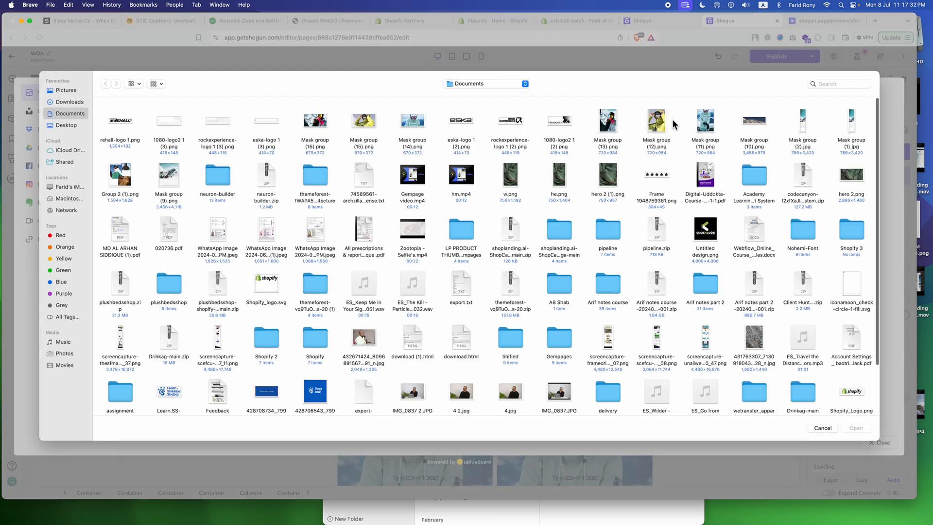
pyautogui.doubleClick(663, 118)
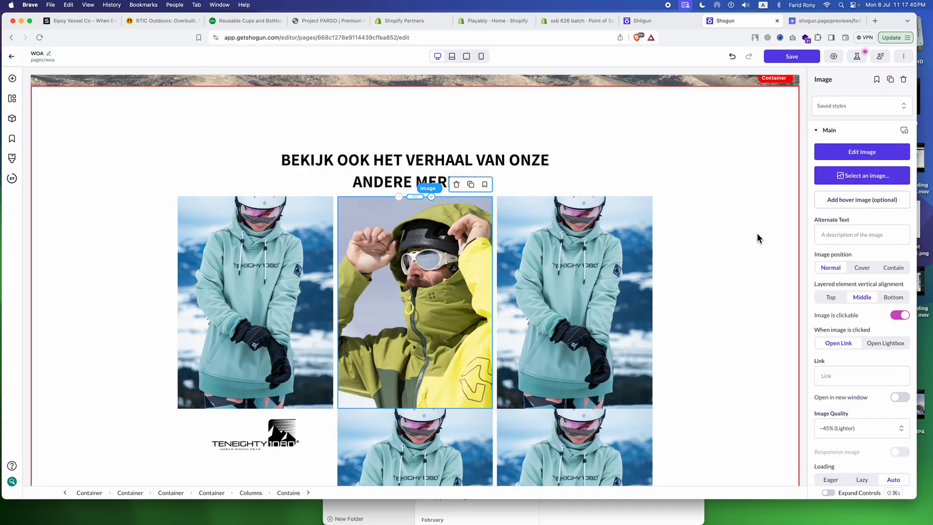
pyautogui.press('super+s')
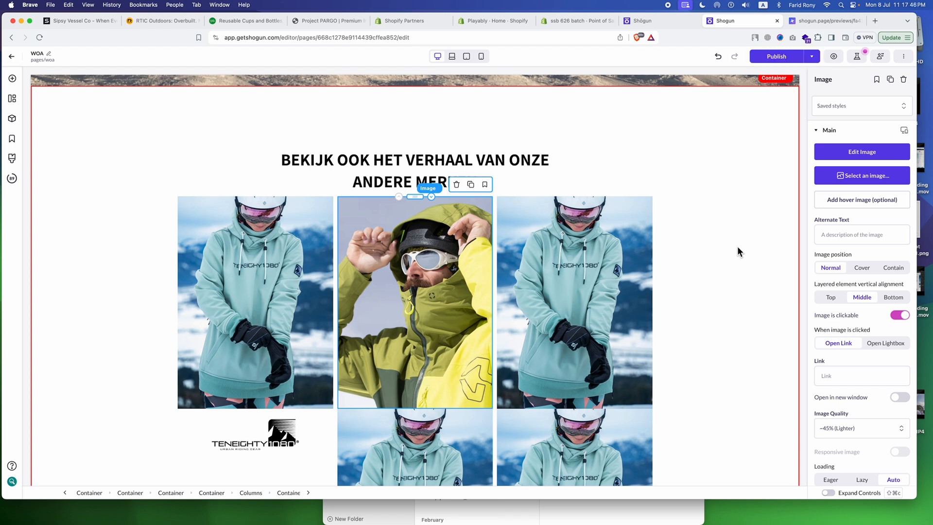
# - Replace the third column's upper photo with Mask group (13).png from Documents
pyautogui.click(619, 287)
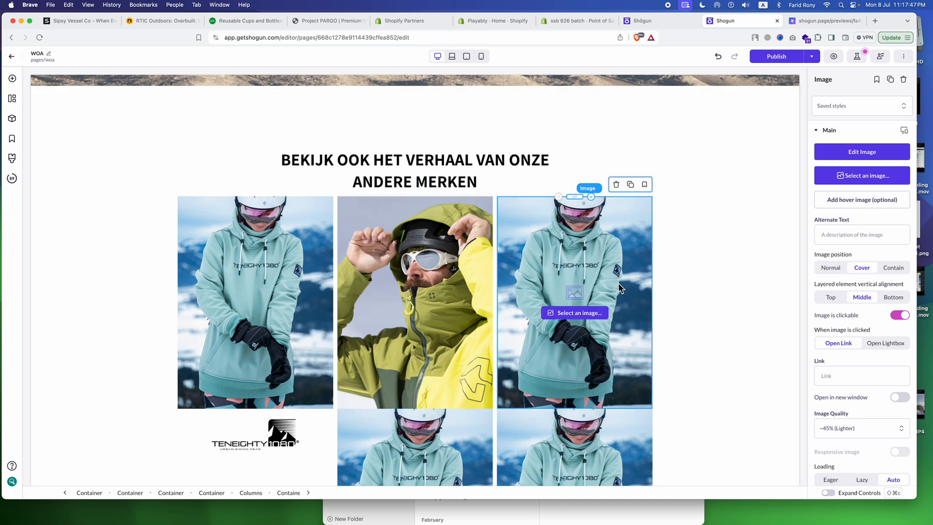
pyautogui.click(854, 169)
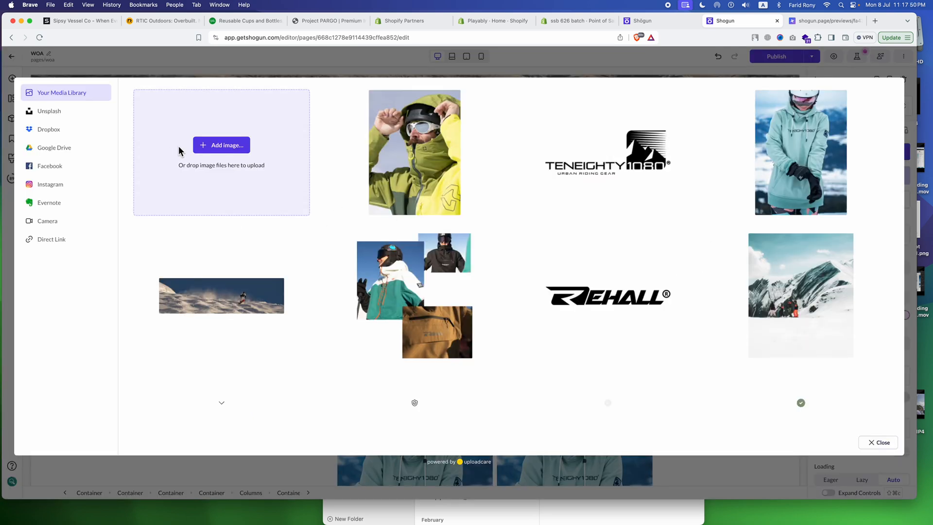
pyautogui.click(222, 145)
pyautogui.doubleClick(613, 128)
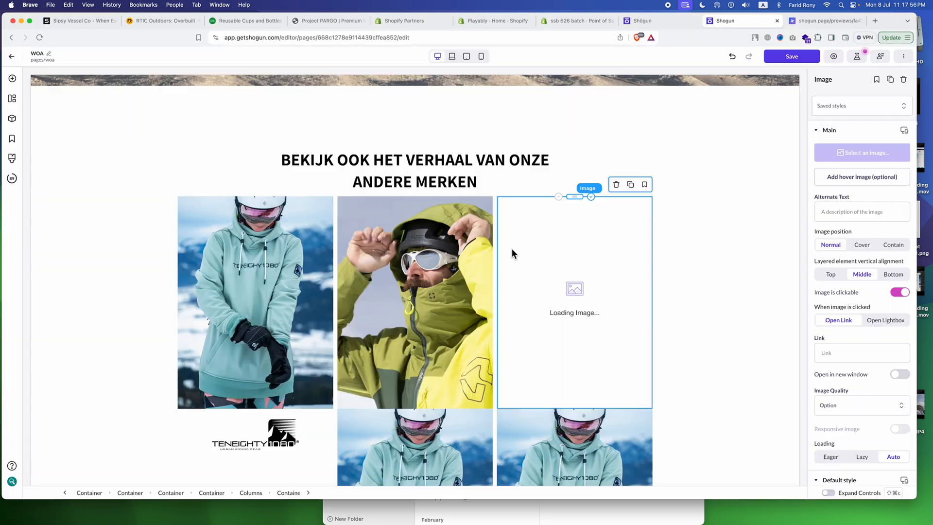
# - Delete the duplicate teal hoodie photos below the main photos in the second and third columns
pyautogui.scroll(-5, 429, 258)
pyautogui.click(427, 268)
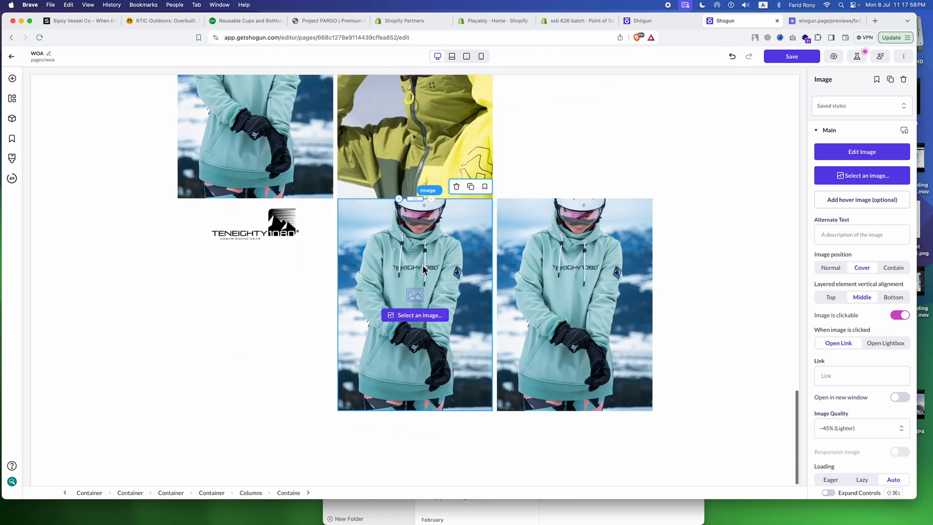
pyautogui.click(285, 233)
pyautogui.click(440, 211)
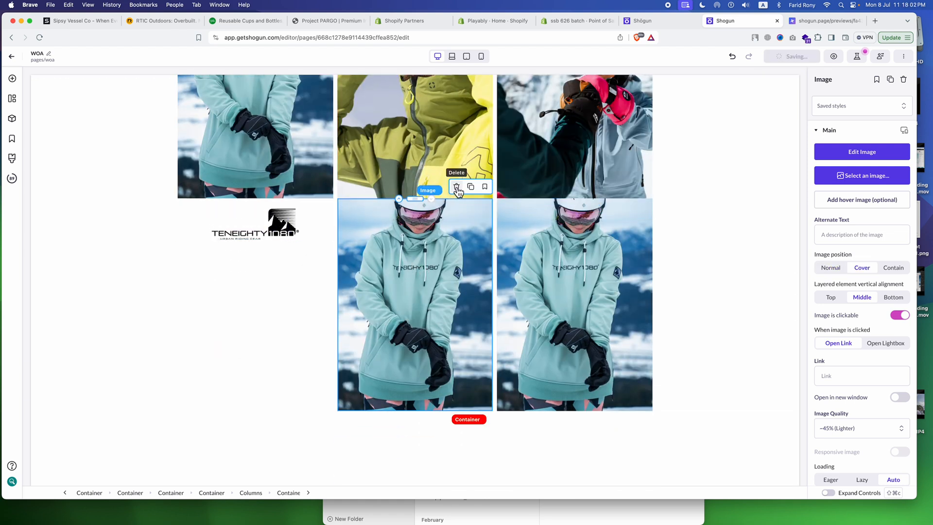
pyautogui.click(457, 187)
pyautogui.click(516, 233)
pyautogui.click(611, 188)
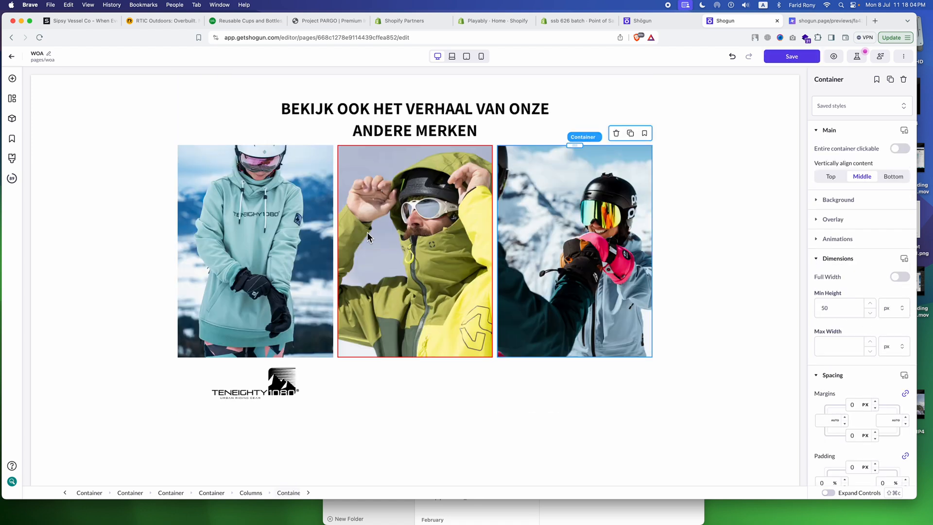
# - Duplicate the first column's 1080 logo twice and move one logo below the second column's photo
pyautogui.click(243, 392)
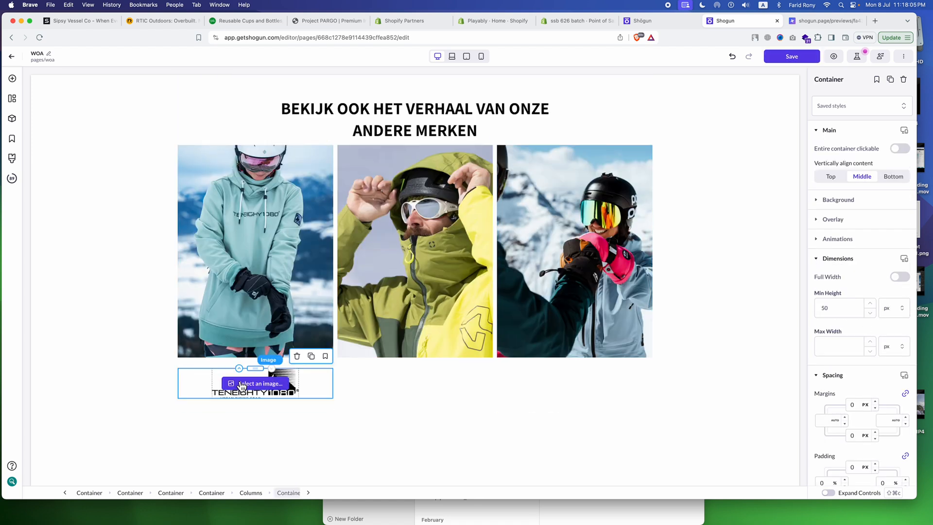
pyautogui.click(312, 357)
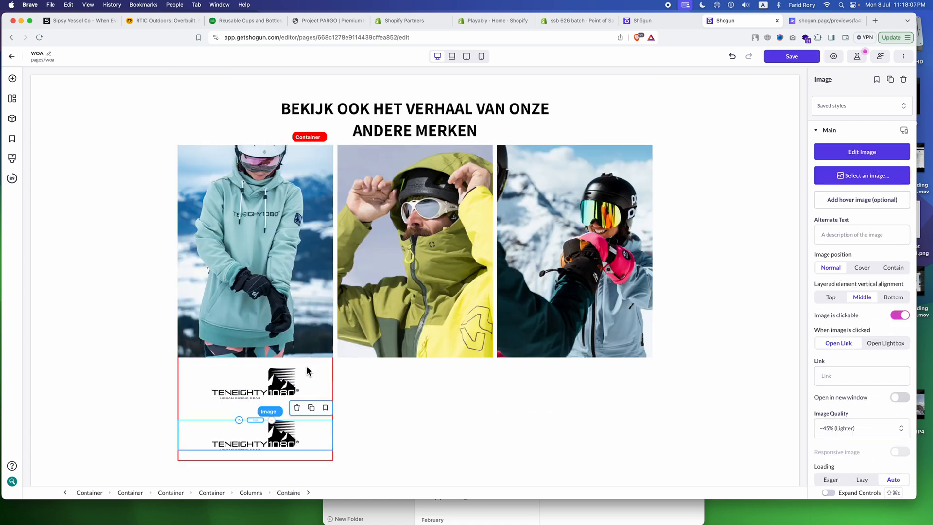
pyautogui.click(310, 408)
pyautogui.moveTo(256, 370); pyautogui.dragTo(415, 345)
# - Replace the 1080 logo below the second column's photo with rockexperience-logo 1 (2).png from Documents
pyautogui.click(412, 384)
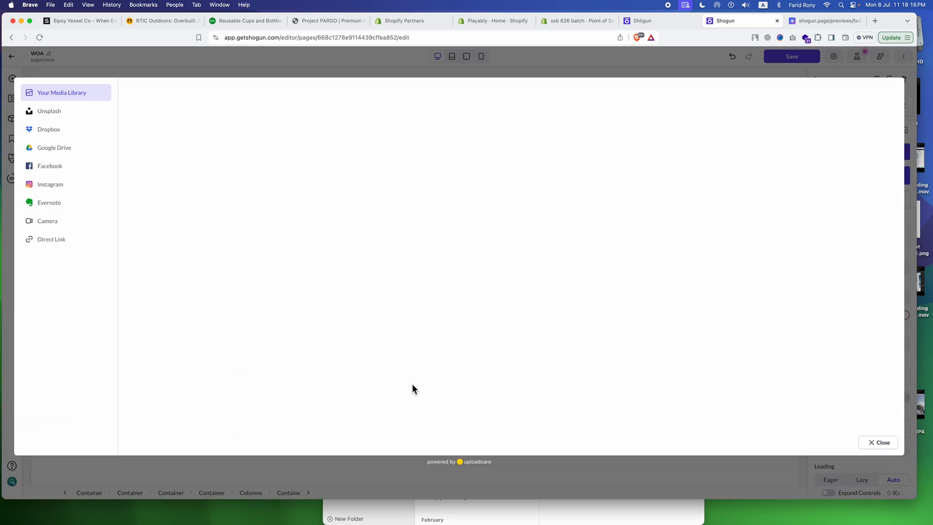
pyautogui.click(227, 149)
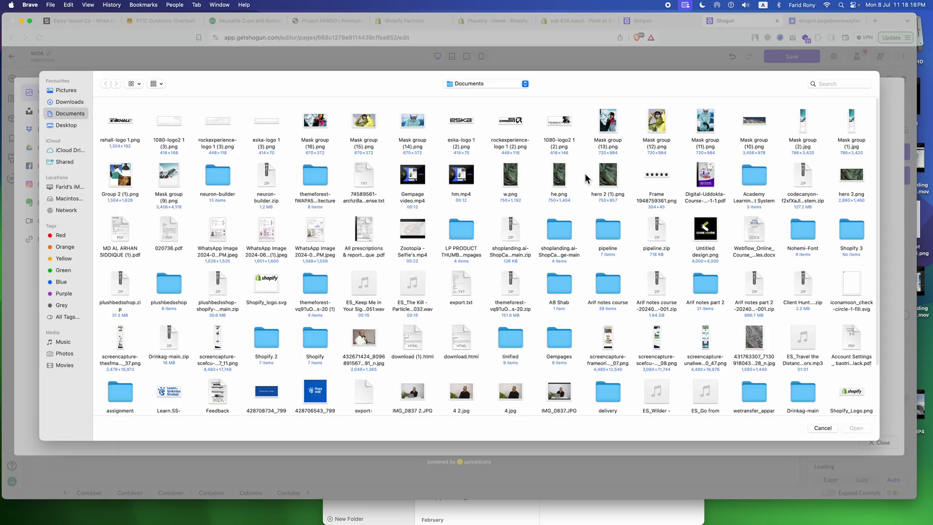
pyautogui.press('Escape')
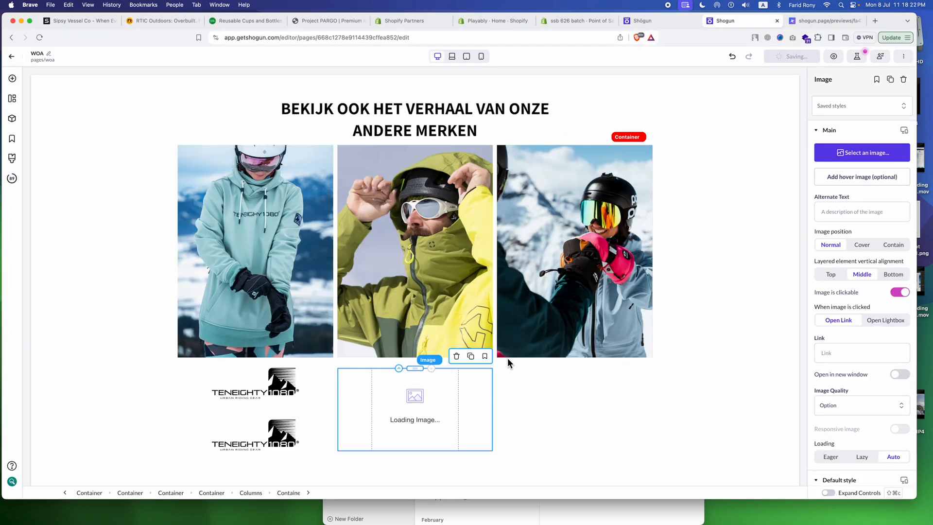
# - Move the extra 1080 logo from the first column to below the third column's photo
pyautogui.click(263, 437)
pyautogui.moveTo(262, 438); pyautogui.dragTo(582, 350)
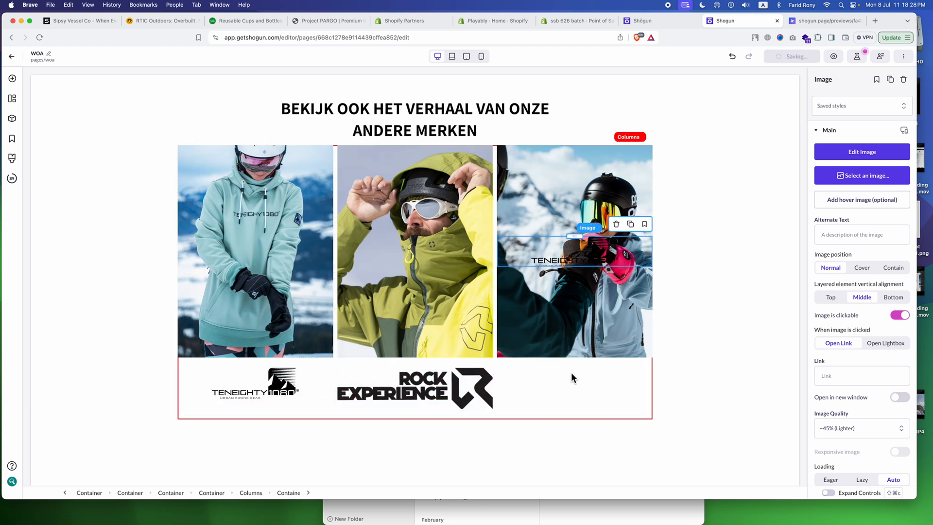
pyautogui.moveTo(574, 239); pyautogui.dragTo(558, 369)
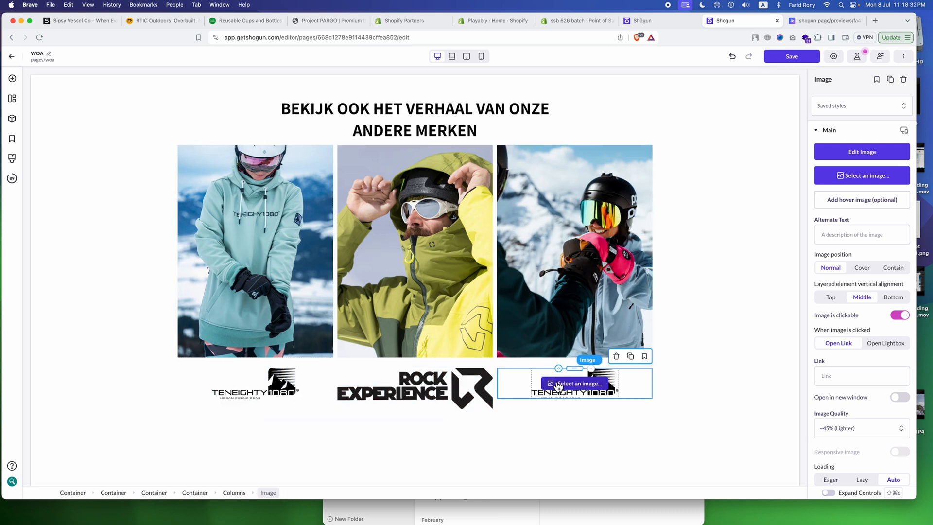
# - Replace the third column's 1080 logo with eska-logo 1 (2).png from Documents
pyautogui.click(565, 388)
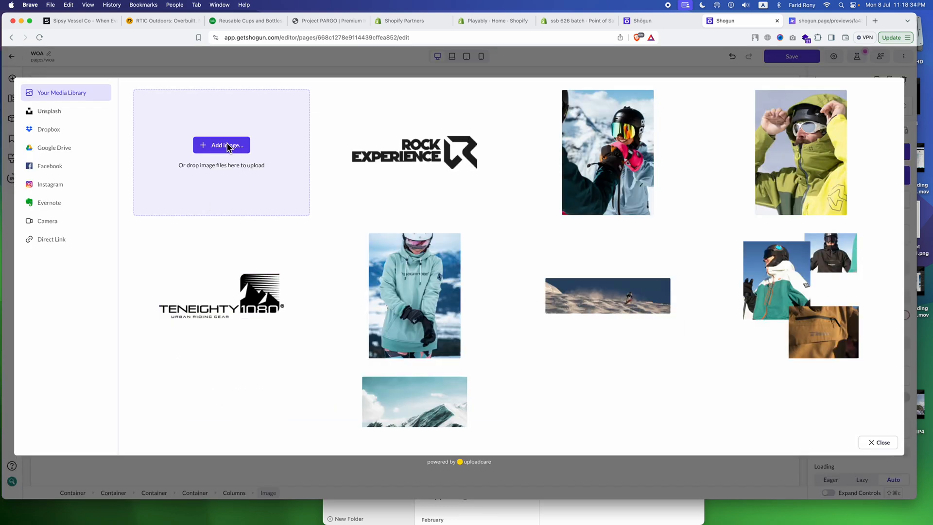
pyautogui.click(222, 144)
pyautogui.doubleClick(460, 120)
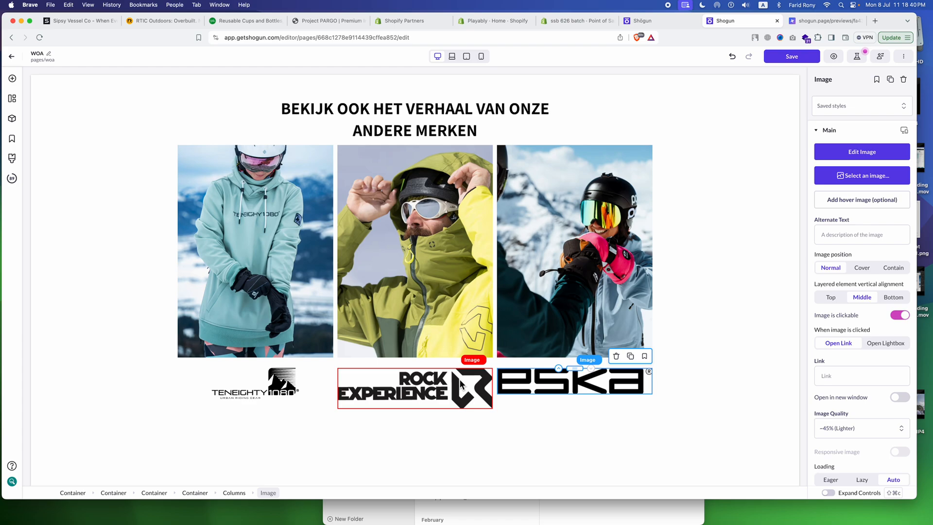
# - Check the Rock Experience logo's width in the Figma design and set that logo's max width to 224 px in Shogun
pyautogui.hotkey('ctrl', 'Right')
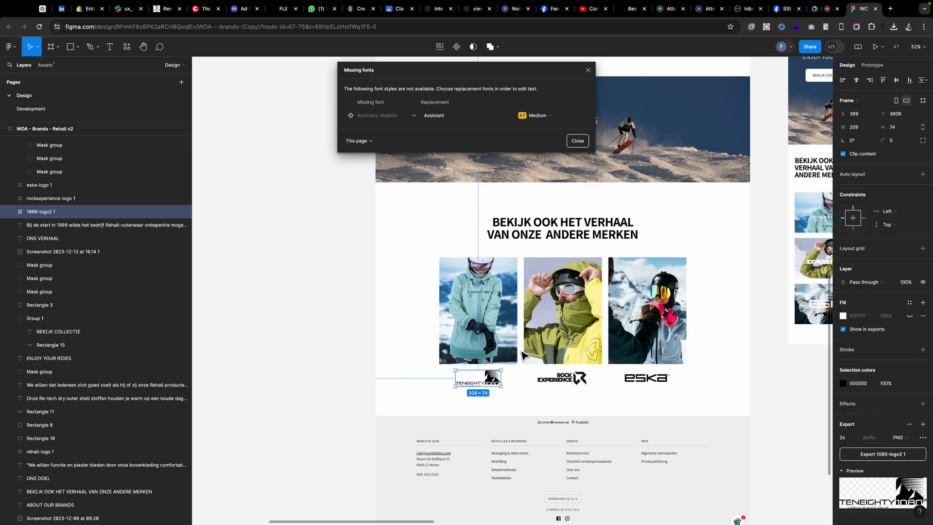
pyautogui.click(564, 380)
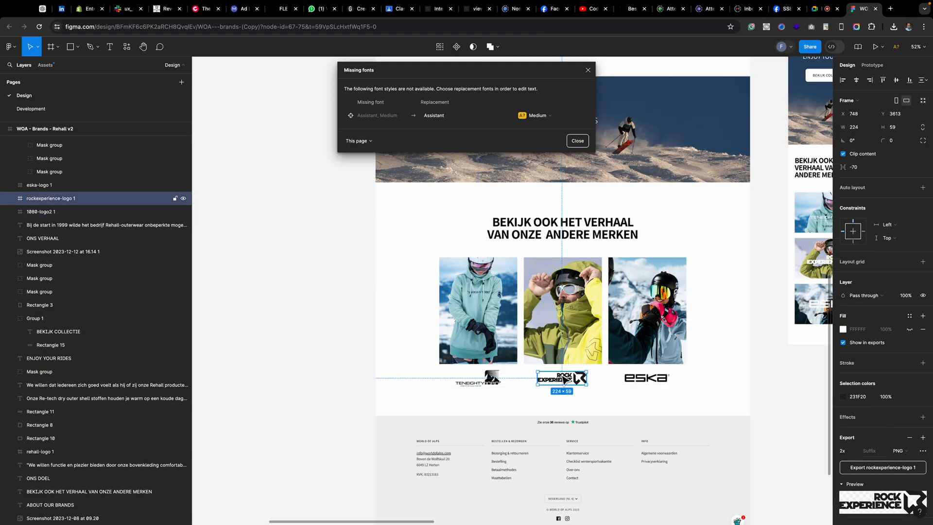
pyautogui.hotkey('ctrl', 'Left')
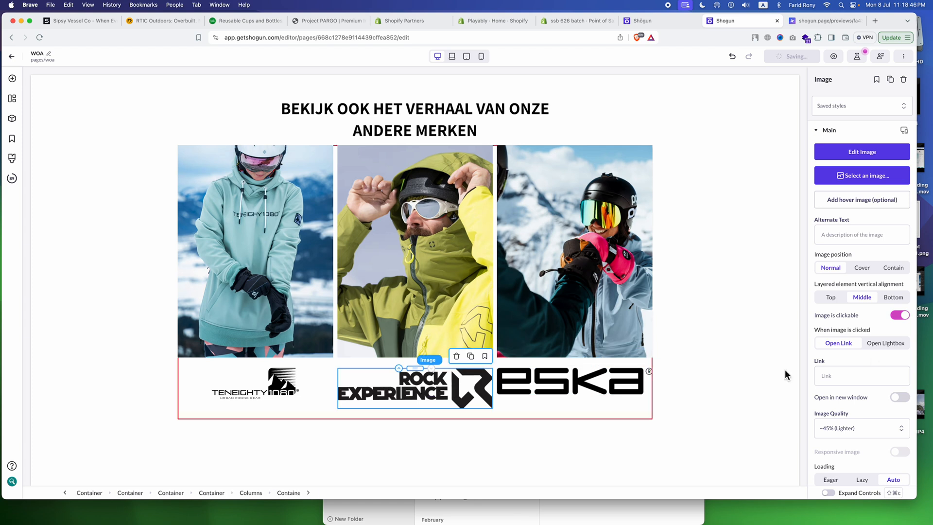
pyautogui.scroll(-6, 856, 329)
pyautogui.click(820, 326)
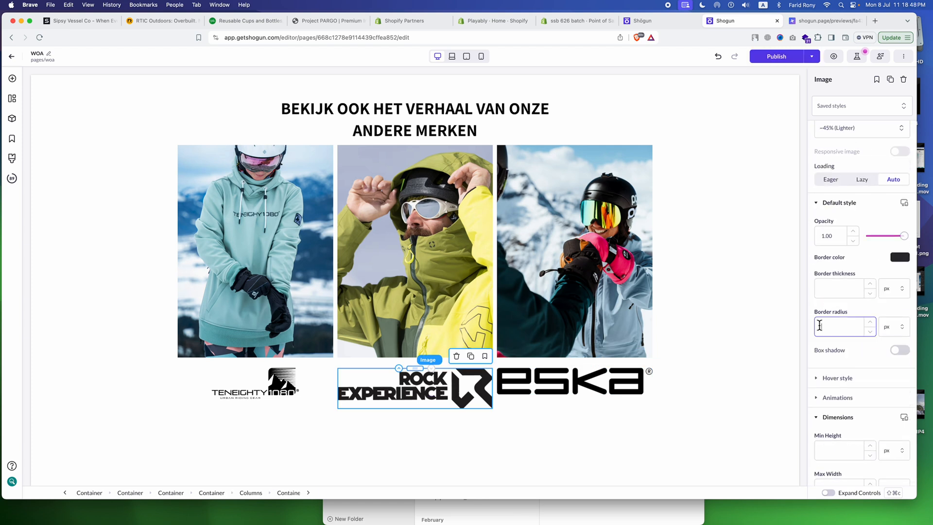
pyautogui.scroll(-5, 867, 296)
pyautogui.doubleClick(820, 268)
pyautogui.write('224')
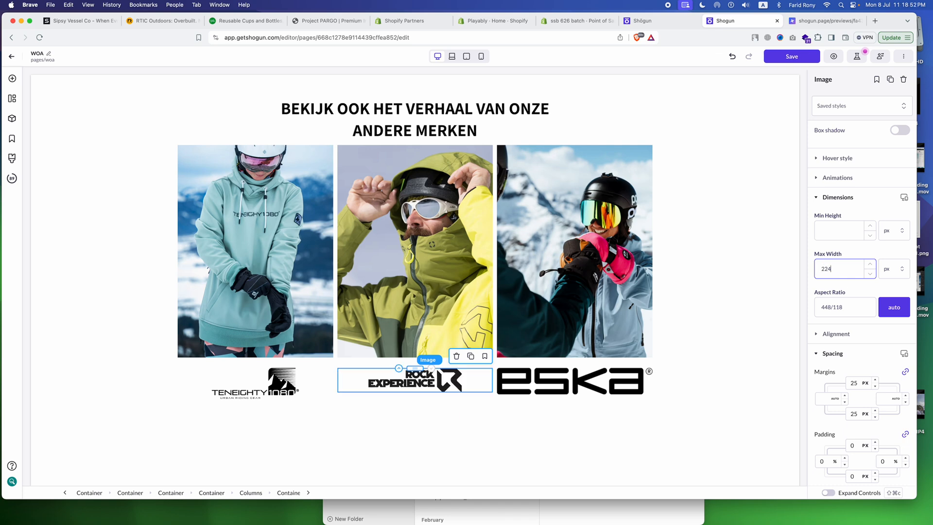
# - Check the Eska logo's width in the Figma design and set that logo's max width to 207 px in Shogun
pyautogui.hotkey('ctrl', 'Right')
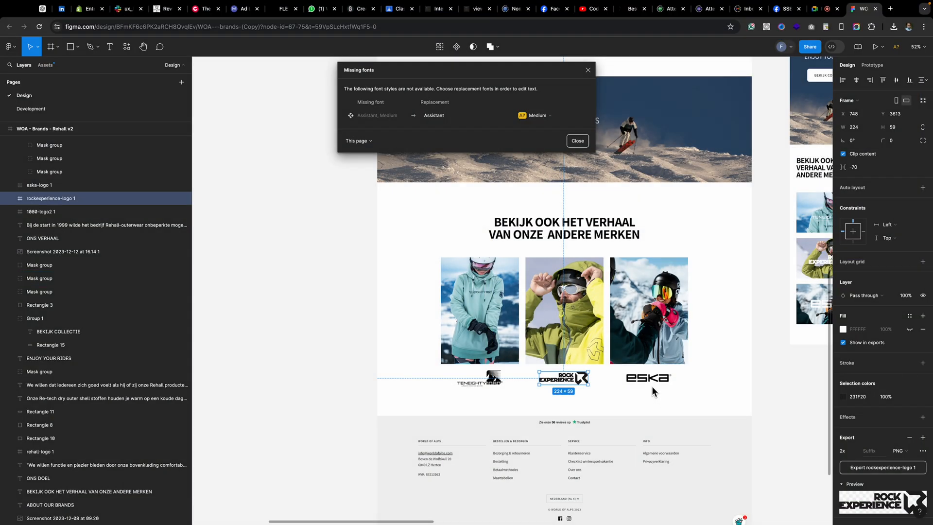
pyautogui.click(649, 380)
pyautogui.hotkey('ctrl', 'Left')
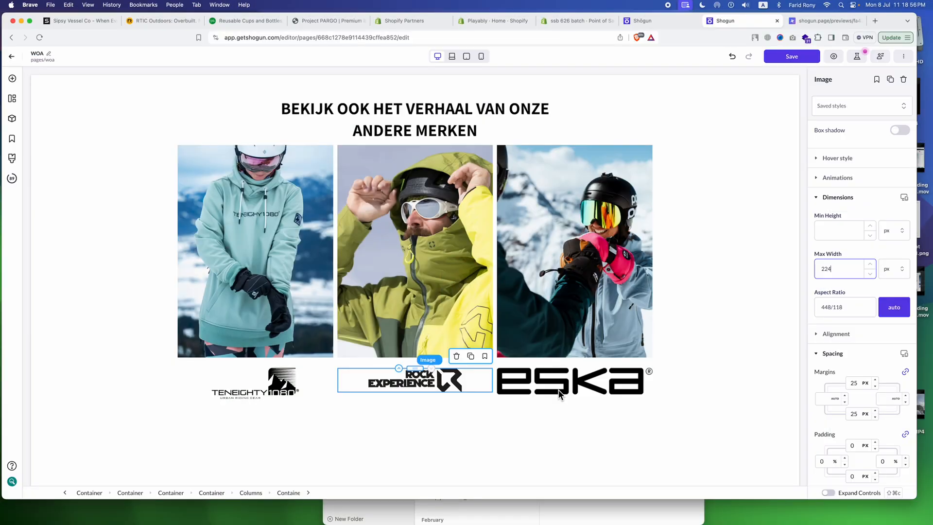
pyautogui.click(574, 383)
pyautogui.scroll(-5, 851, 369)
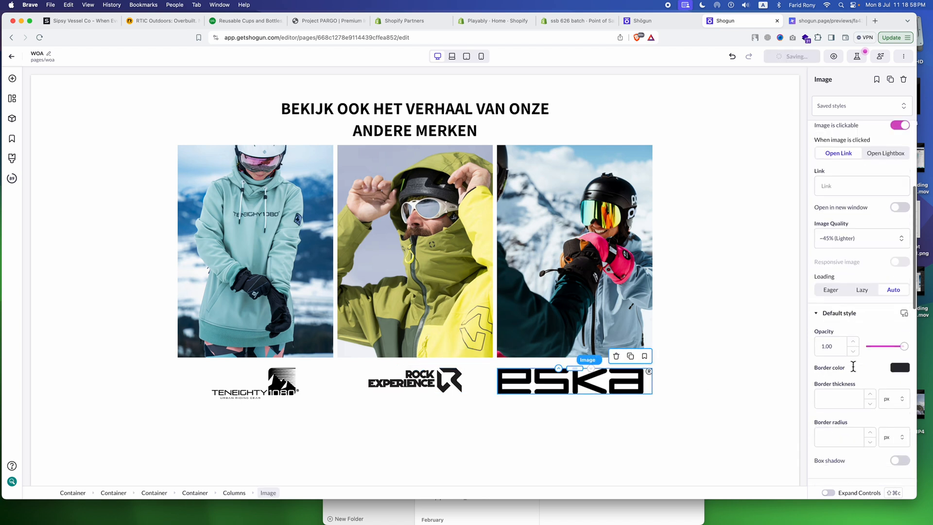
pyautogui.scroll(-10, 850, 311)
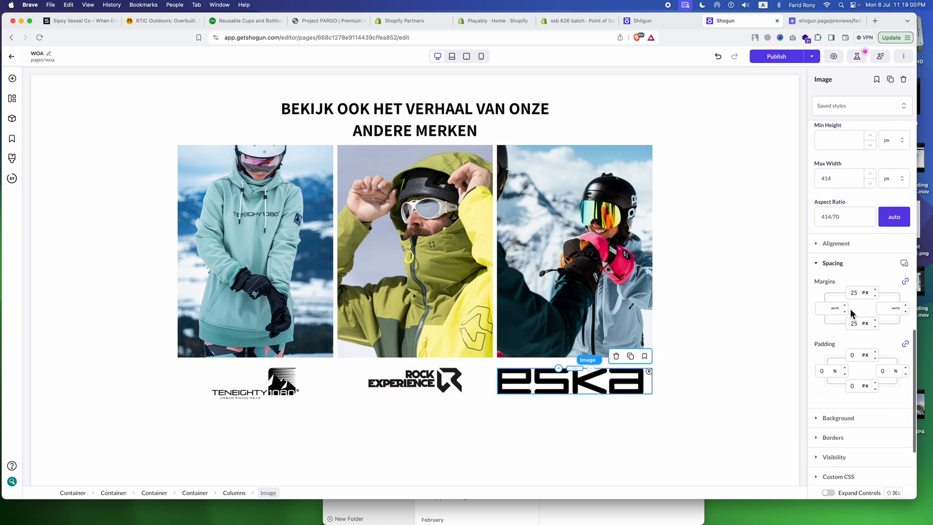
pyautogui.click(842, 176)
pyautogui.write('207')
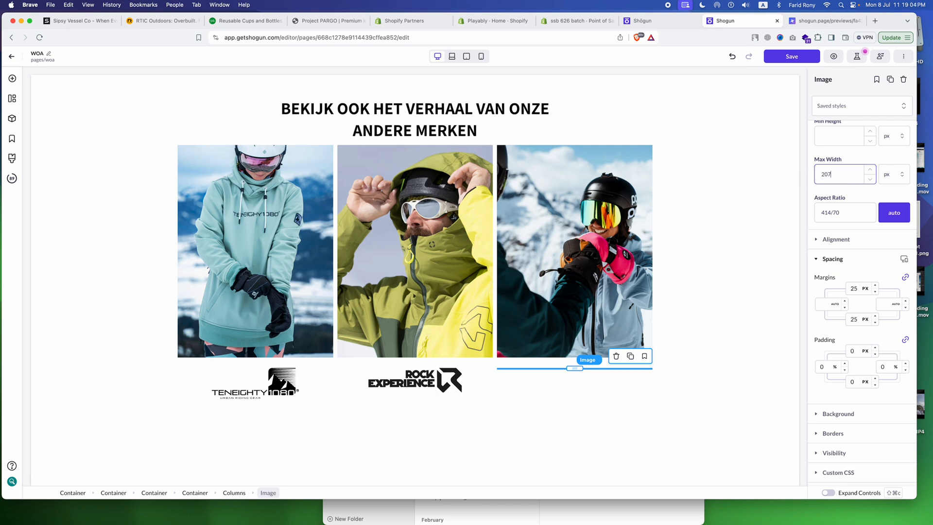
pyautogui.click(714, 322)
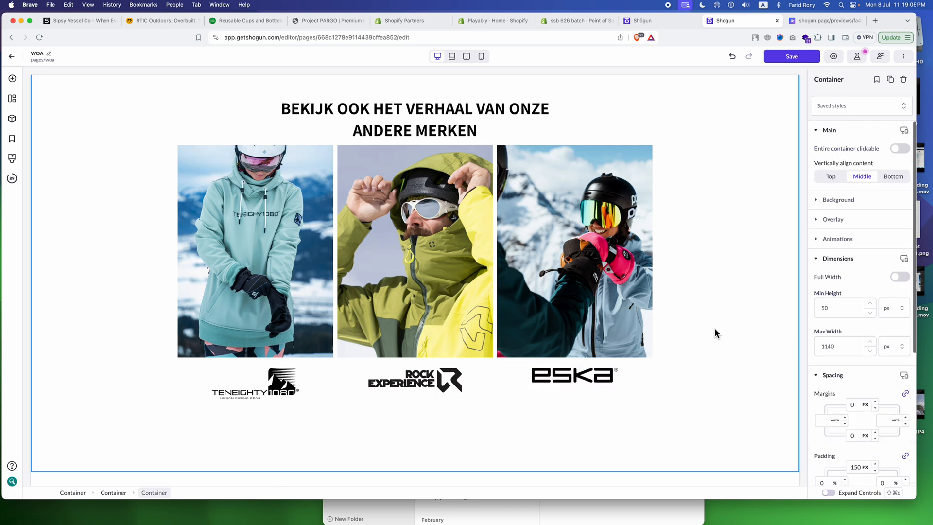
# - Compare the three-column brand section with the Figma design and publish the page
pyautogui.scroll(2, 715, 328)
pyautogui.scroll(-3, 714, 328)
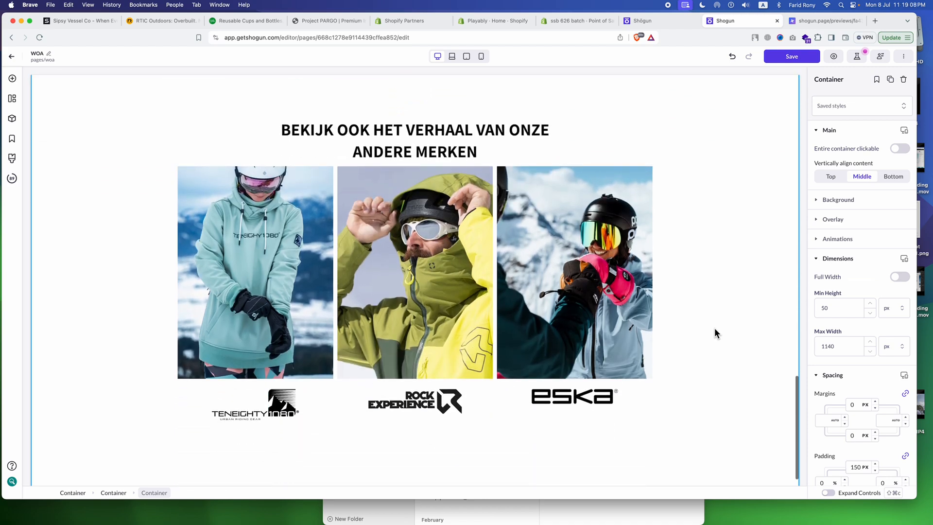
pyautogui.hotkey('ctrl', 'Right')
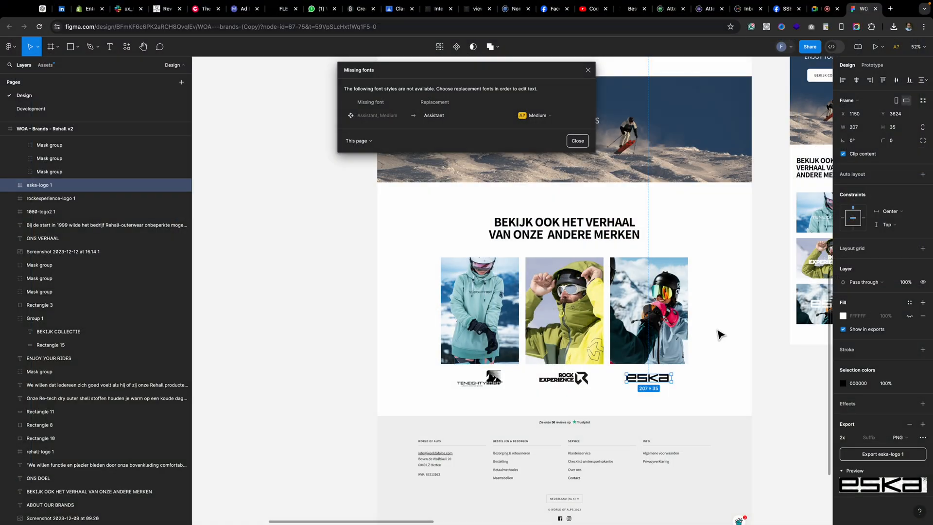
pyautogui.hotkey('ctrl', 'Left')
pyautogui.scroll(5, 727, 316)
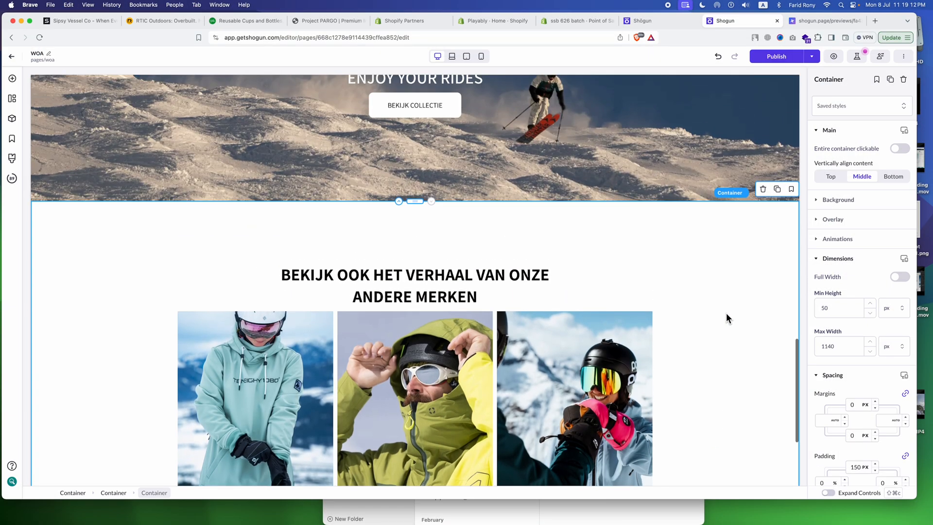
pyautogui.scroll(2, 726, 313)
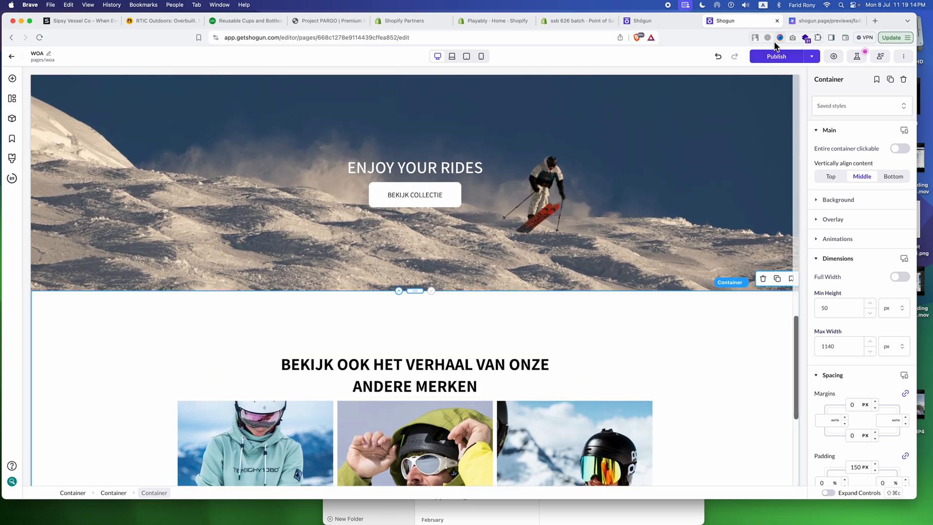
pyautogui.click(776, 57)
# - Check the brand section heading in Figma and set its line height to 1 em in Shogun
pyautogui.scroll(-5, 611, 206)
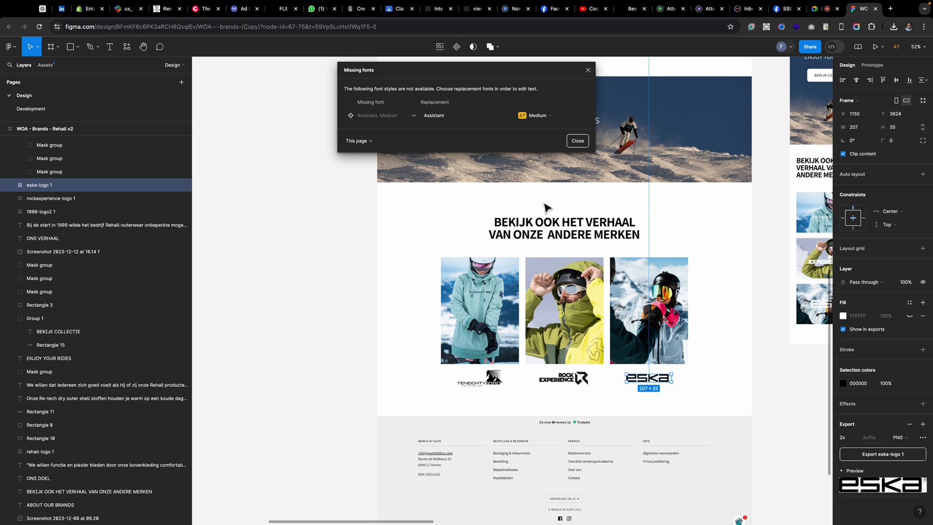
pyautogui.click(559, 216)
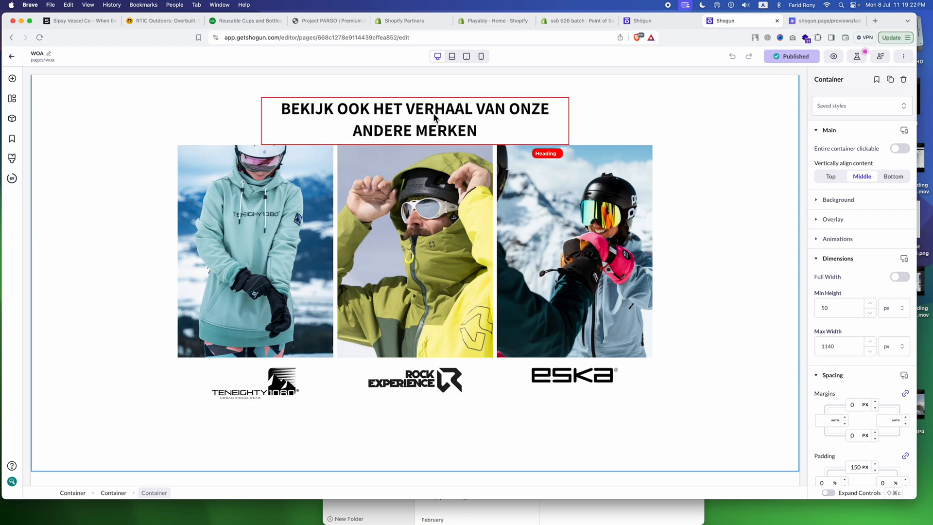
pyautogui.click(433, 111)
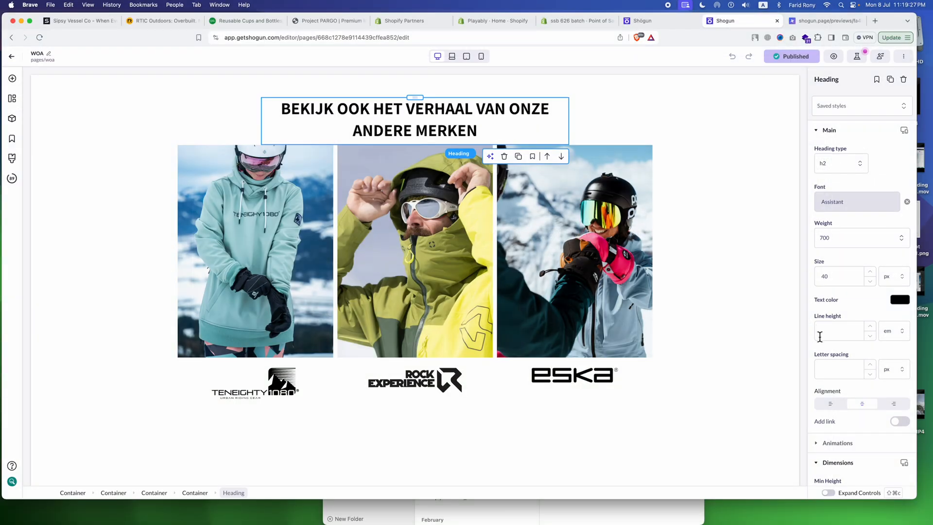
pyautogui.click(837, 334)
pyautogui.write('1')
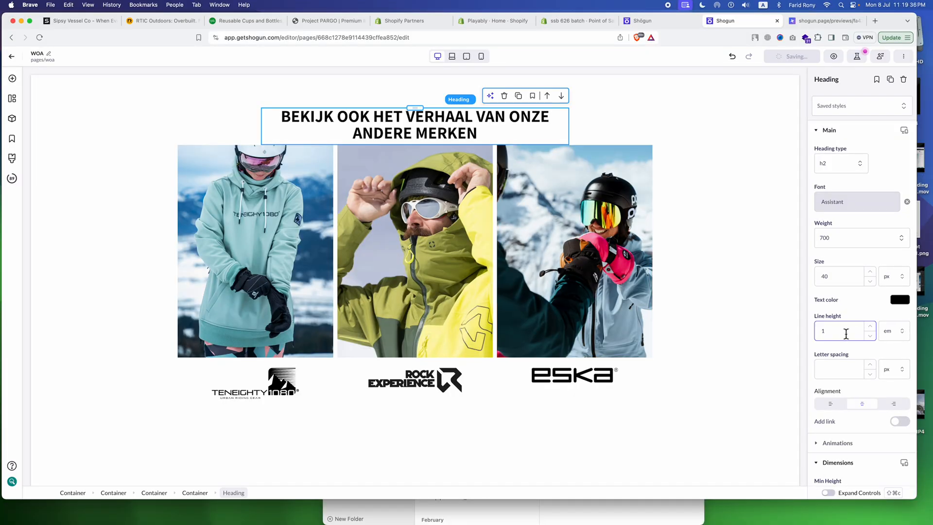
# - Unlink the brand section heading's margins to set only the bottom margin to 50 px, and save the page
pyautogui.scroll(-6, 859, 351)
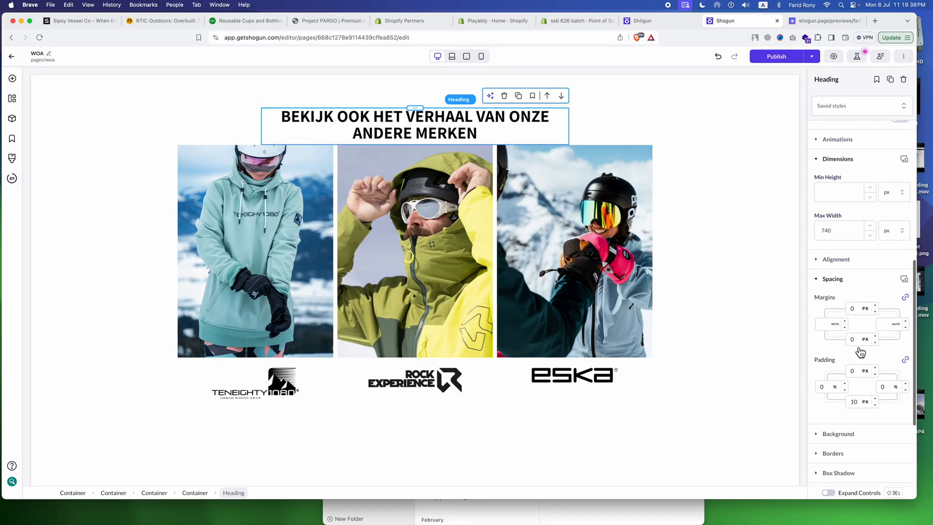
pyautogui.click(906, 248)
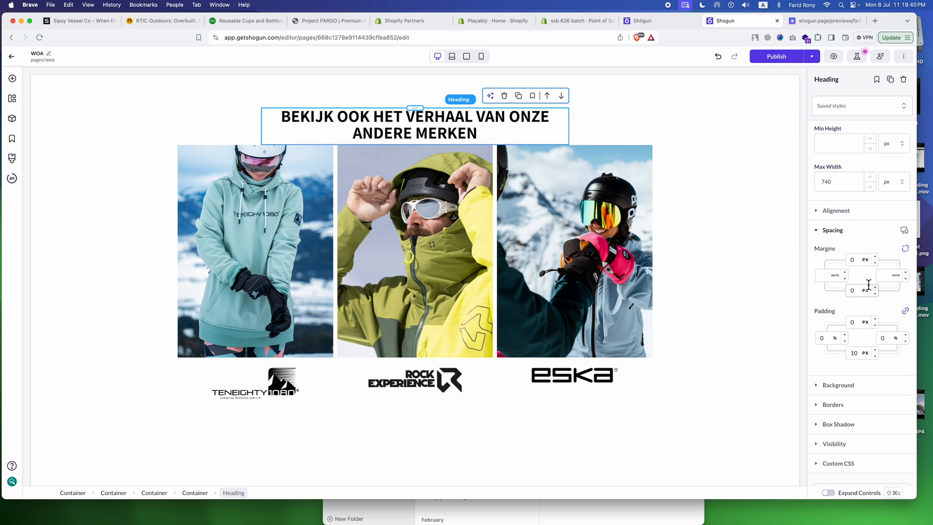
pyautogui.write('5')
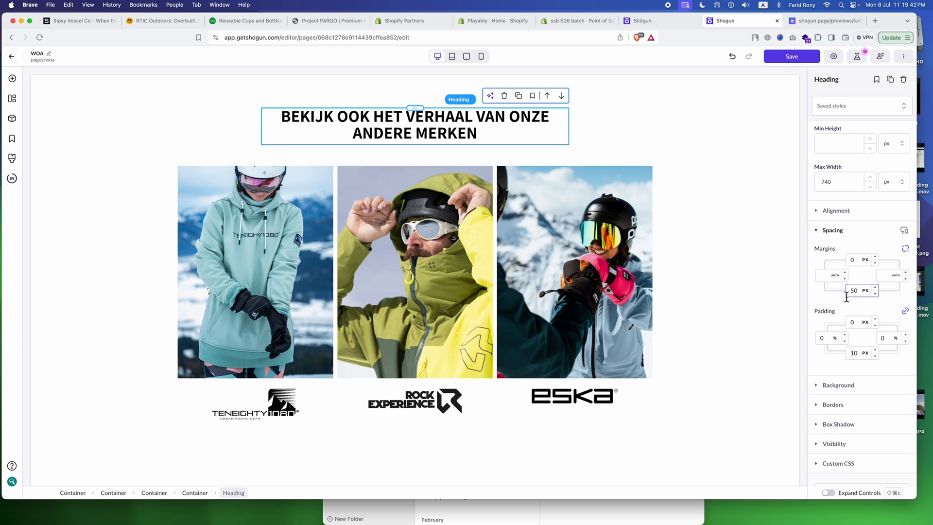
pyautogui.click(725, 318)
pyautogui.scroll(20, 657, 299)
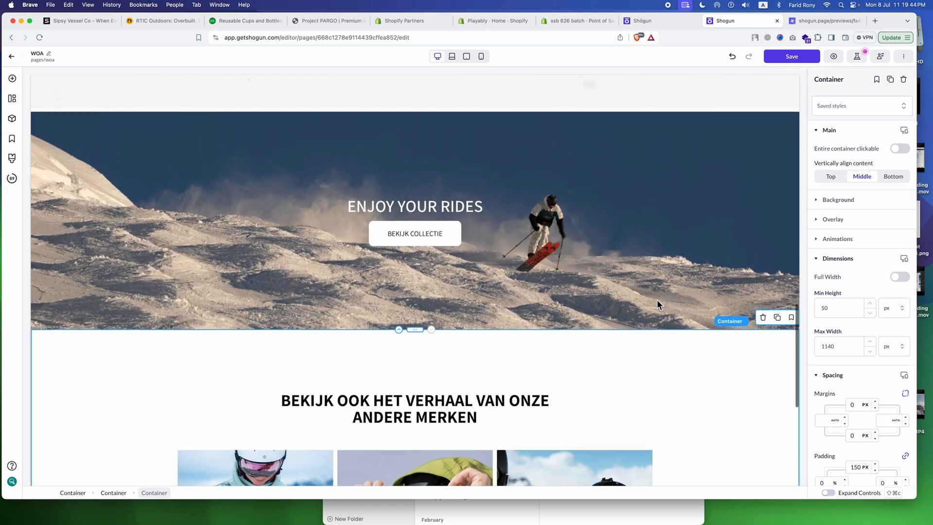
pyautogui.scroll(-7, 658, 299)
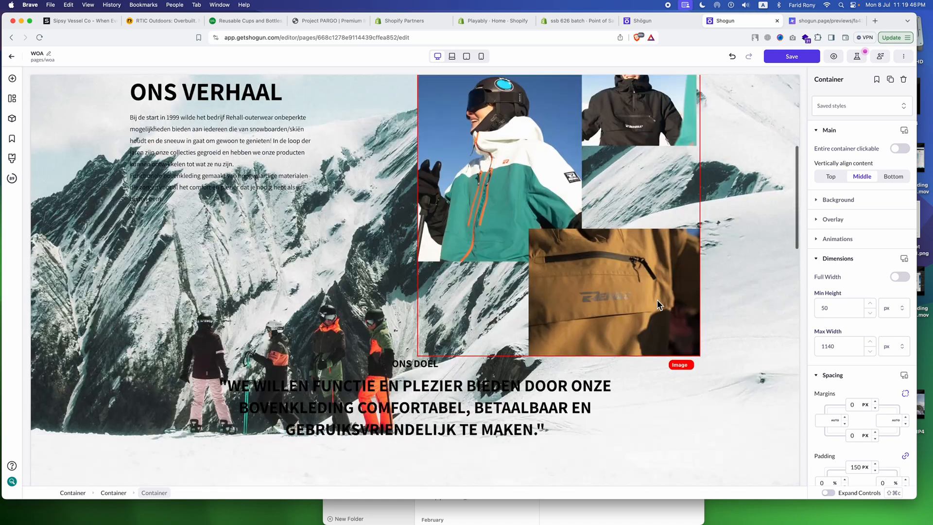
pyautogui.click(794, 59)
# - Reload the page preview with the developer tools closed and review the layout down to the brand section
pyautogui.hotkey('ctrl', 'Tab')
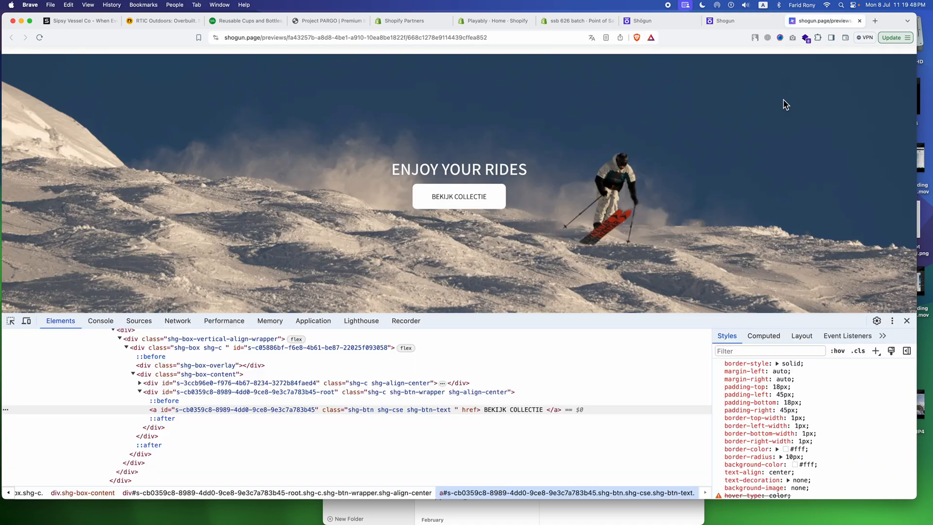
pyautogui.click(907, 322)
pyautogui.press('super+r')
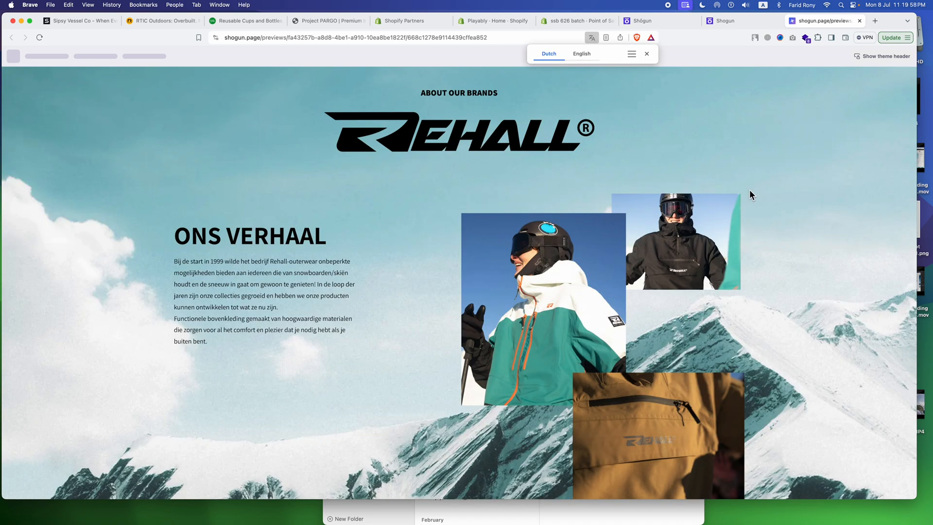
pyautogui.scroll(-15, 750, 191)
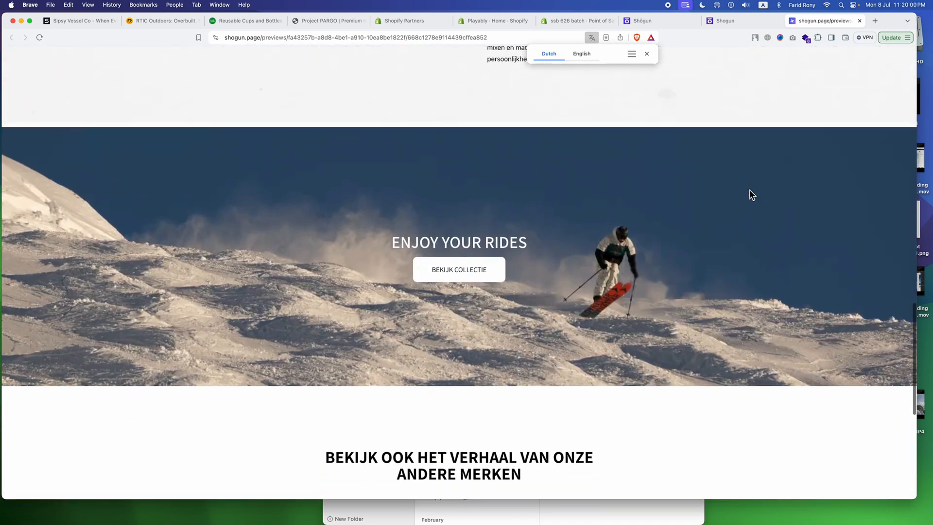
pyautogui.scroll(-7, 750, 191)
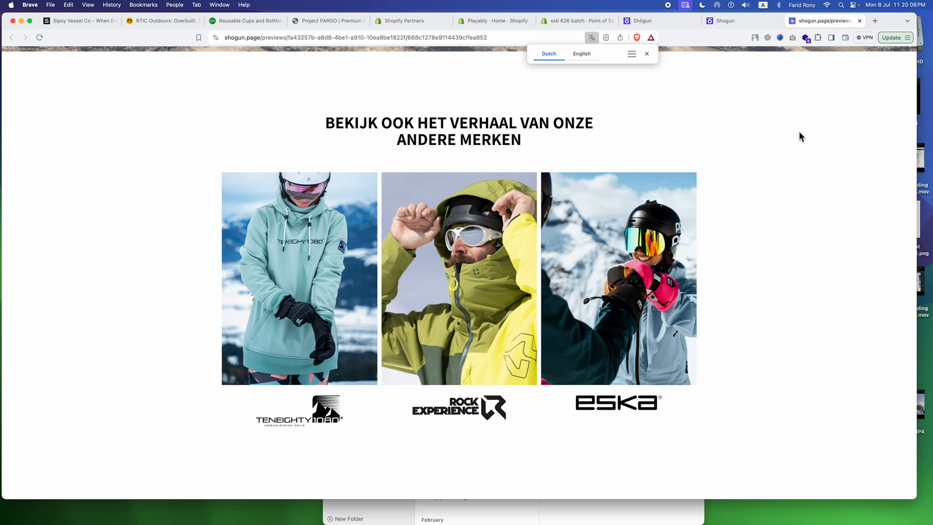
# - Dismiss the preview's translation prompt, return to the page editor and switch it to mobile view
pyautogui.click(647, 54)
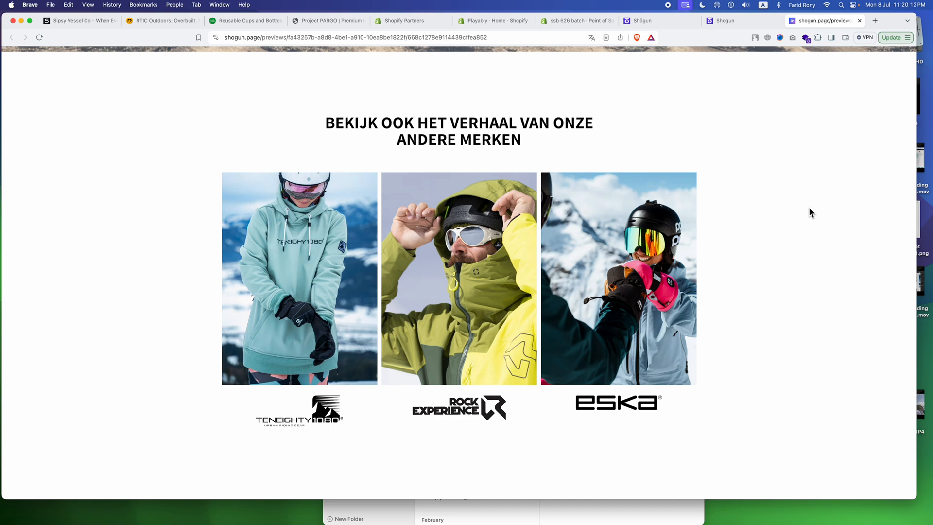
pyautogui.hotkey('ctrl', 'shift', 'Tab')
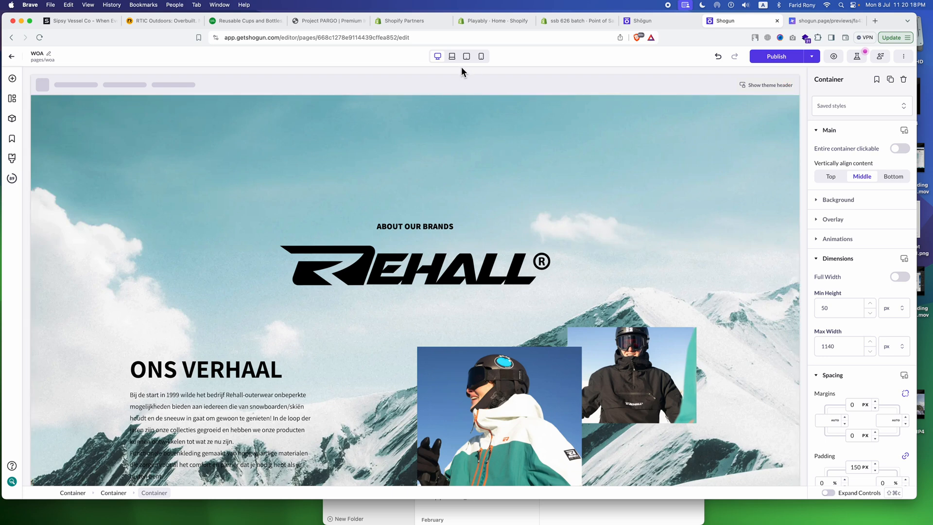
pyautogui.click(481, 57)
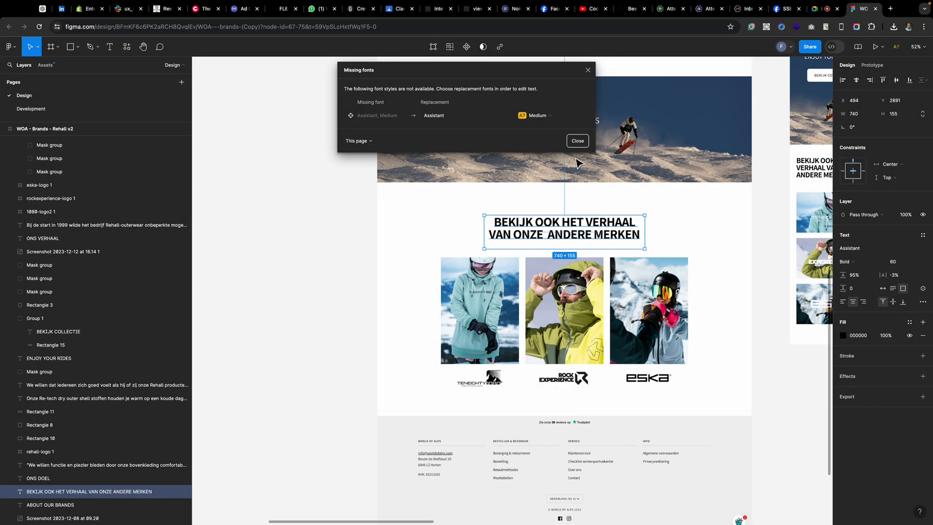
# - Close the missing fonts dialog in Figma and compare the Rehall mobile frame with the page's mobile layout in Shogun
pyautogui.click(578, 140)
pyautogui.scroll(15, 579, 183)
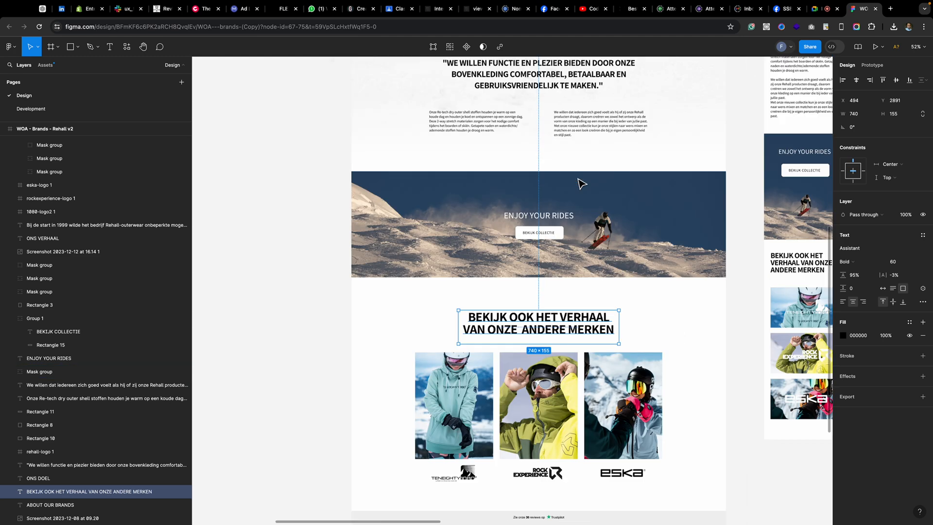
pyautogui.scroll(2, 578, 183)
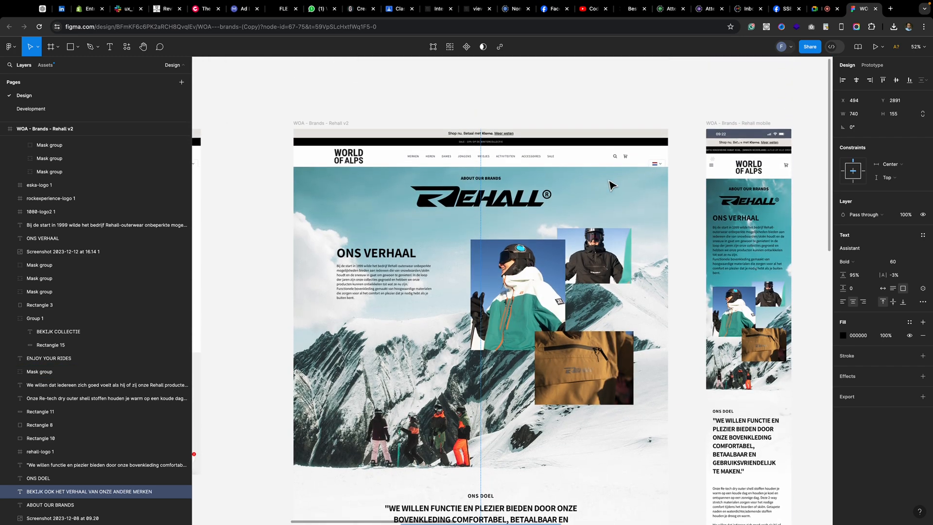
pyautogui.hscroll(3, 727, 207)
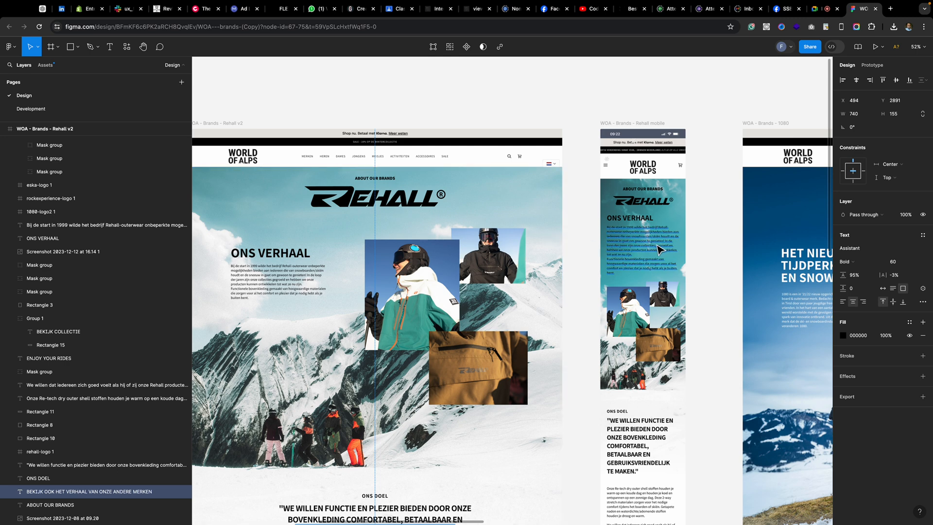
pyautogui.scroll(-2, 589, 234)
pyautogui.hscroll(-1, 589, 234)
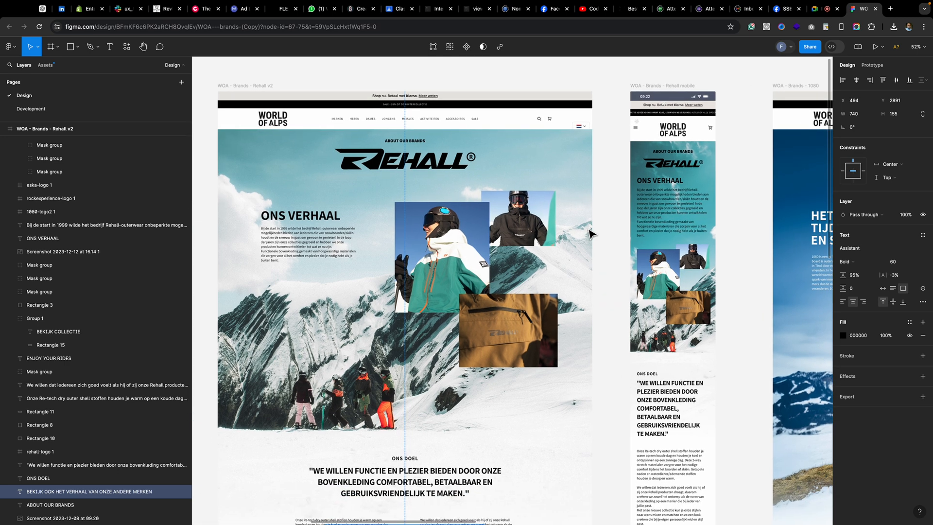
pyautogui.hotkey('ctrl', 'Left')
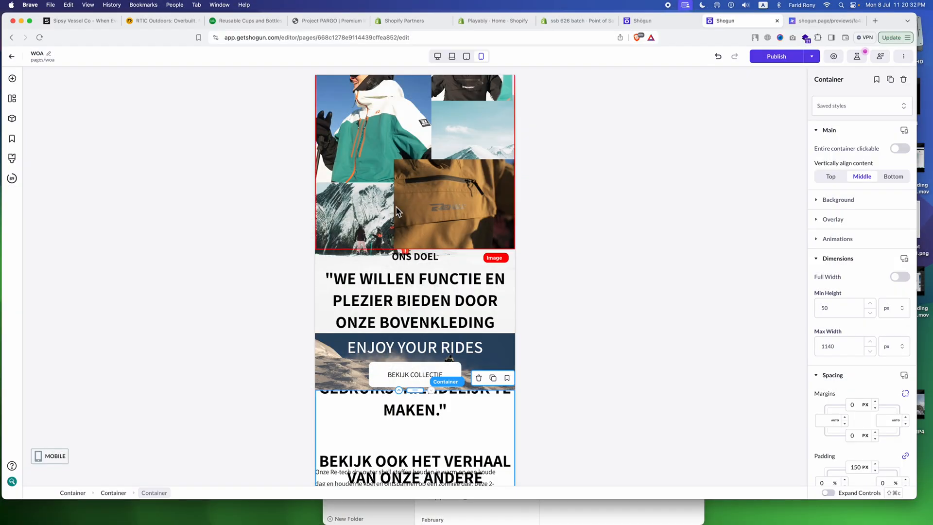
pyautogui.scroll(-5, 398, 295)
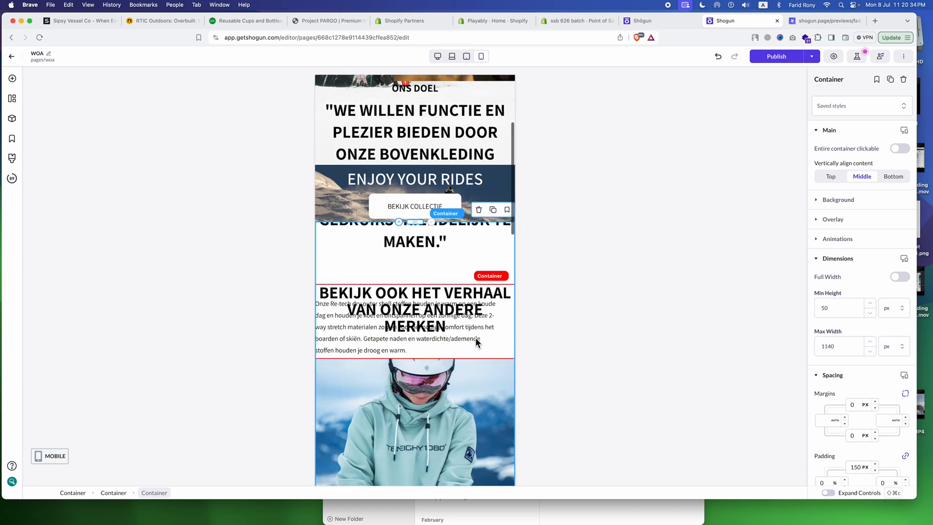
pyautogui.scroll(5, 470, 315)
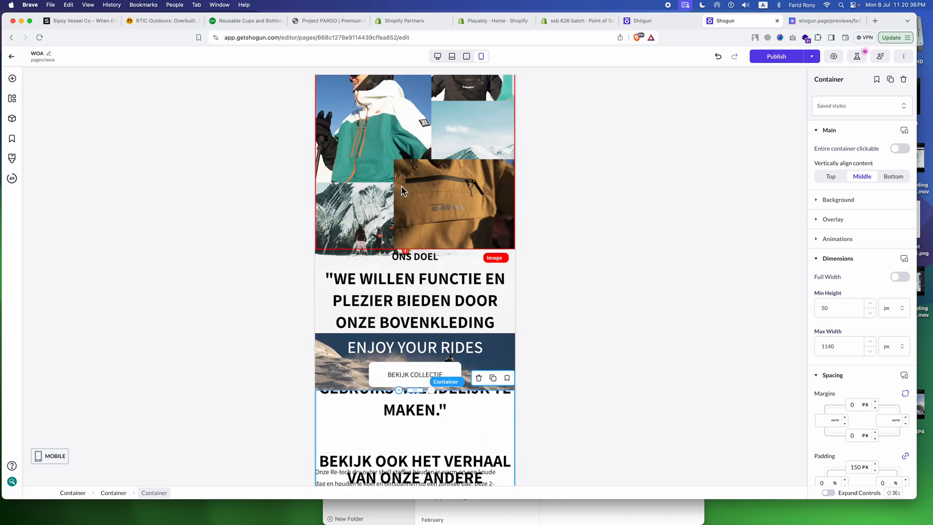
pyautogui.click(438, 56)
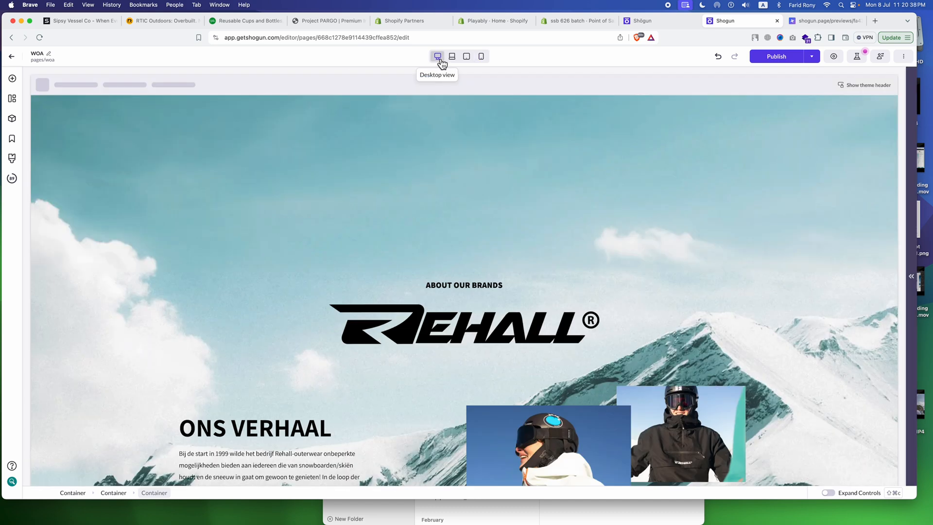
pyautogui.click(457, 146)
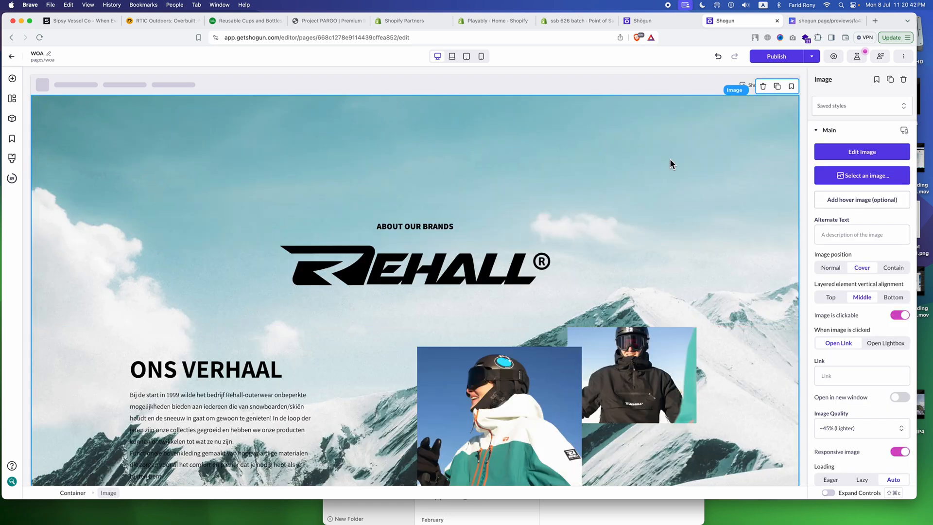
pyautogui.click(870, 154)
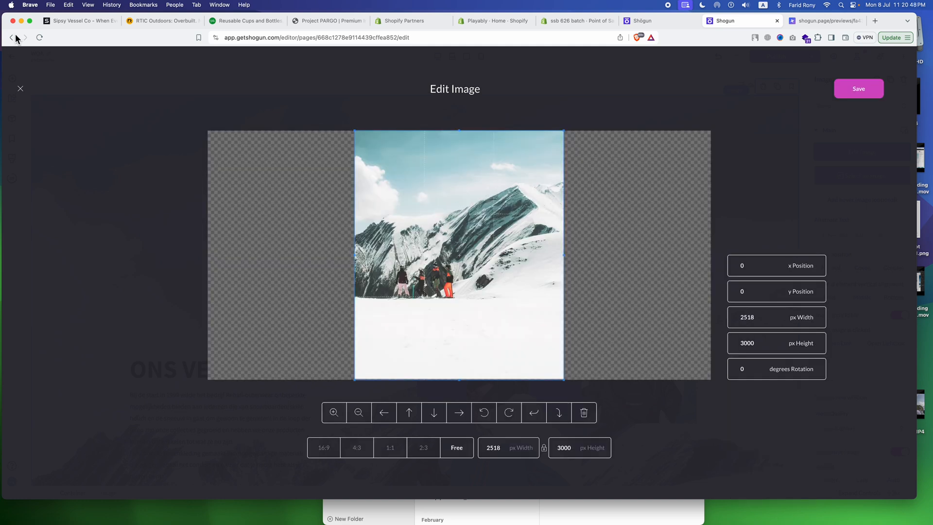
pyautogui.click(20, 89)
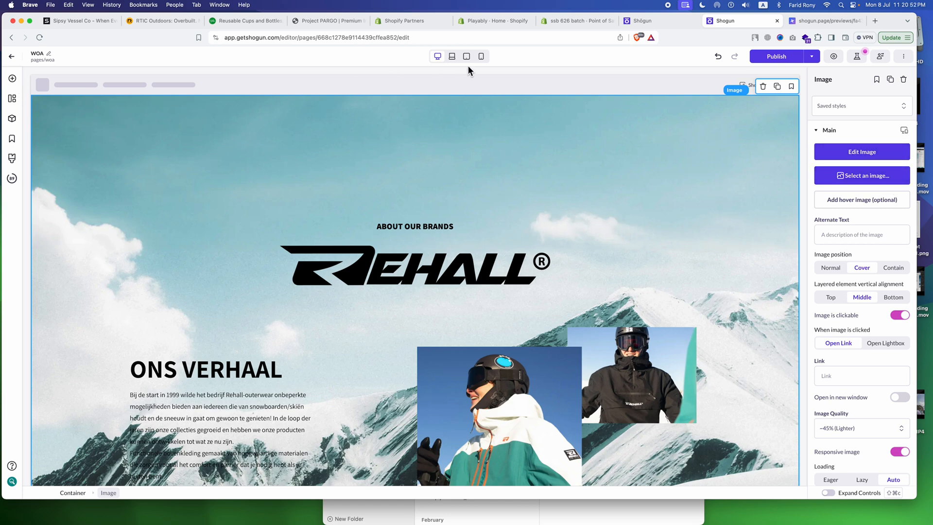
# - Try replacing the hero background image in mobile view with the uploaded Mask group (2).jpg, save, and check desktop view
pyautogui.click(481, 56)
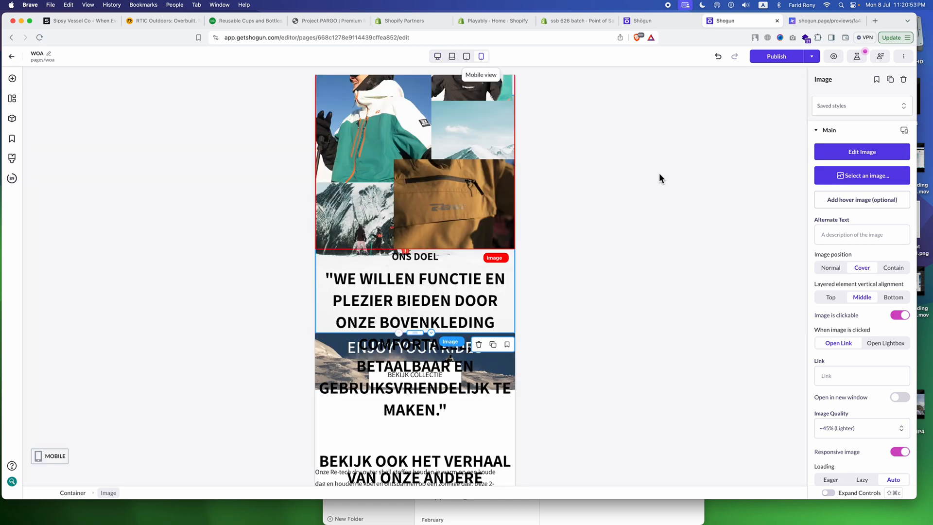
pyautogui.click(859, 175)
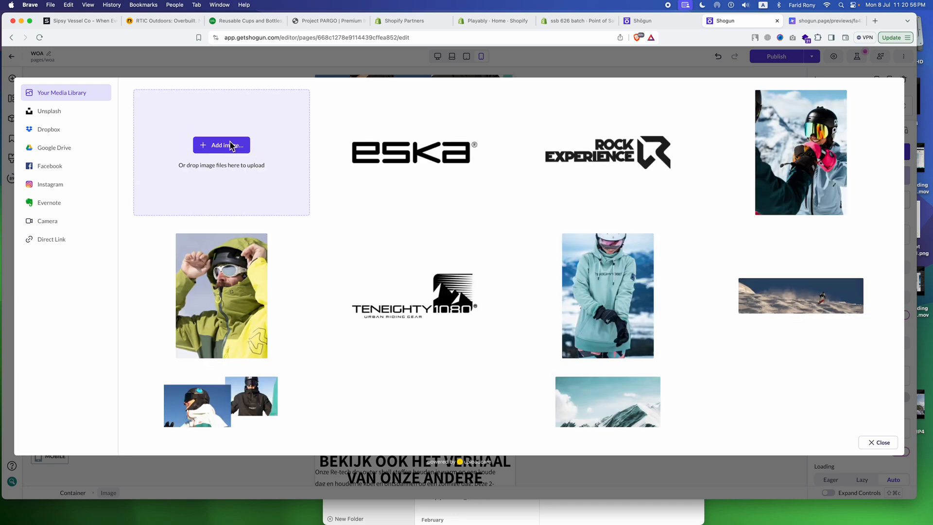
pyautogui.click(232, 146)
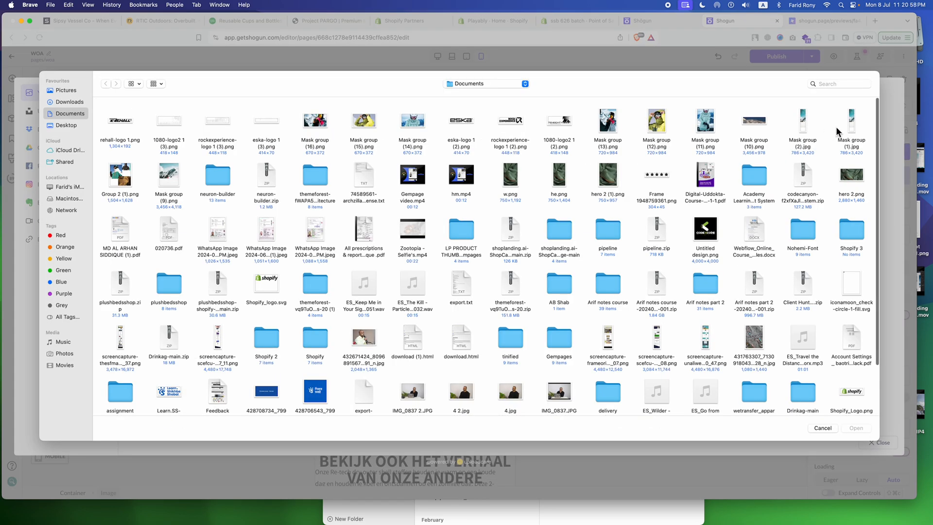
pyautogui.doubleClick(803, 121)
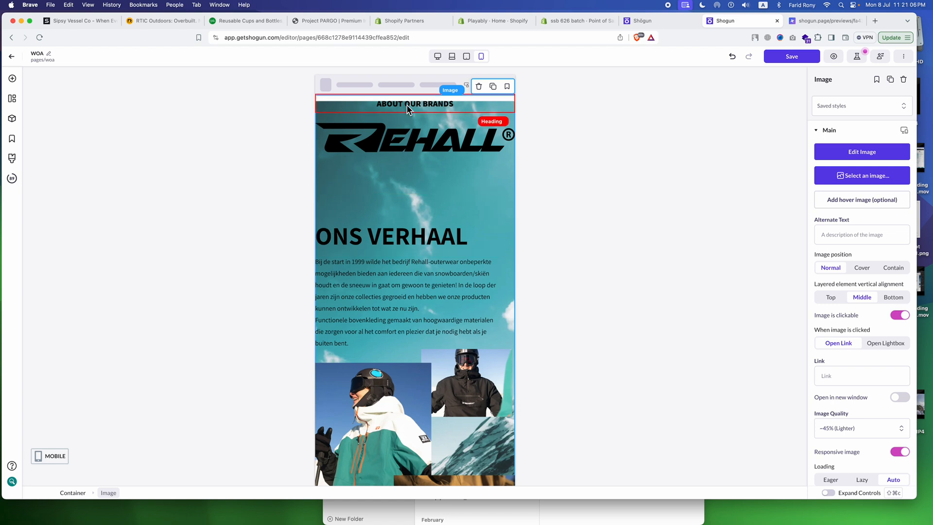
pyautogui.click(437, 57)
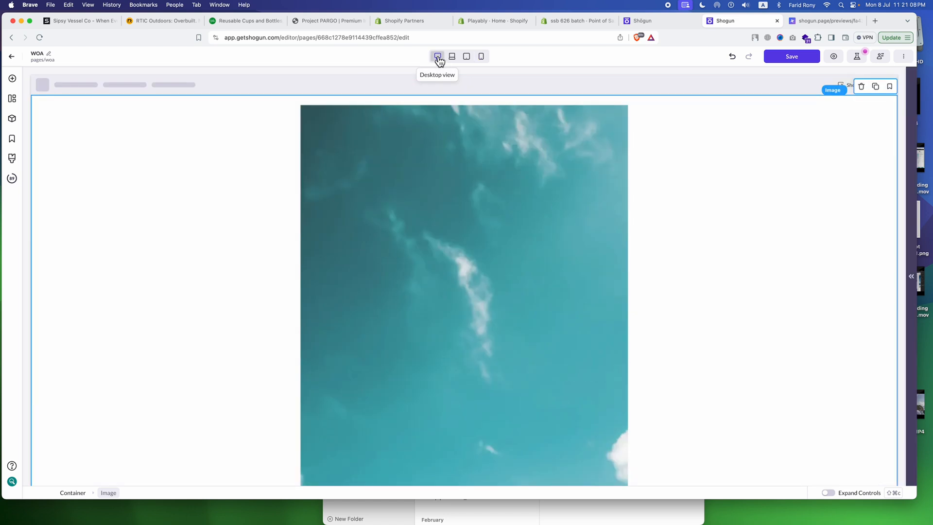
pyautogui.press('super+s')
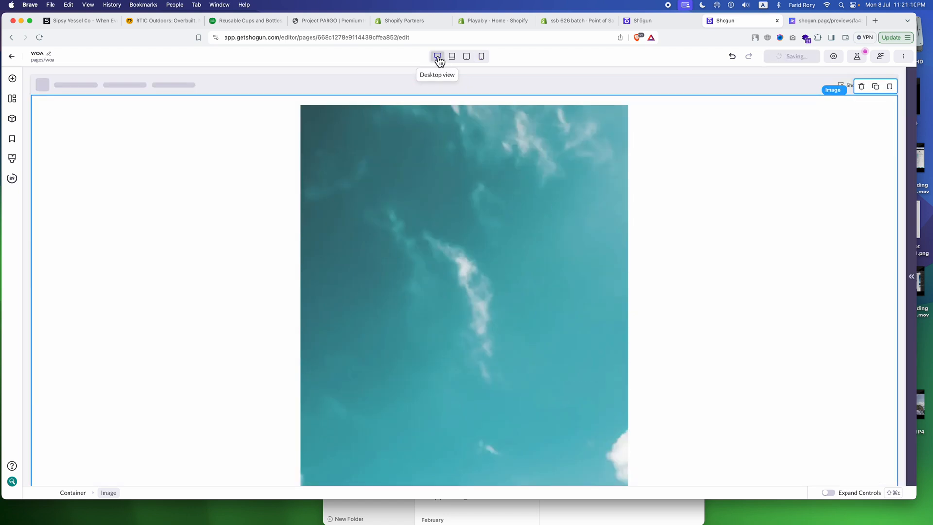
# - Set the hero background in desktop view back to the snowy mountain image from the media library
pyautogui.click(912, 277)
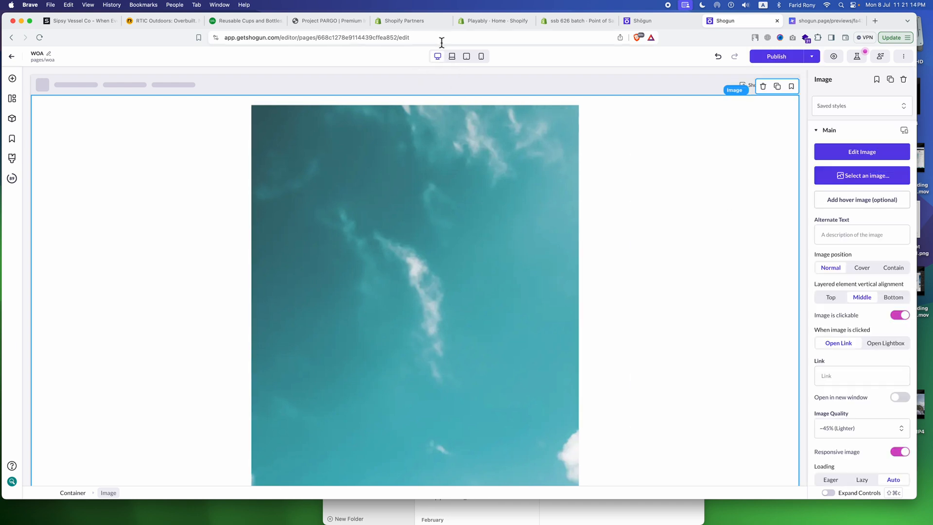
pyautogui.click(873, 174)
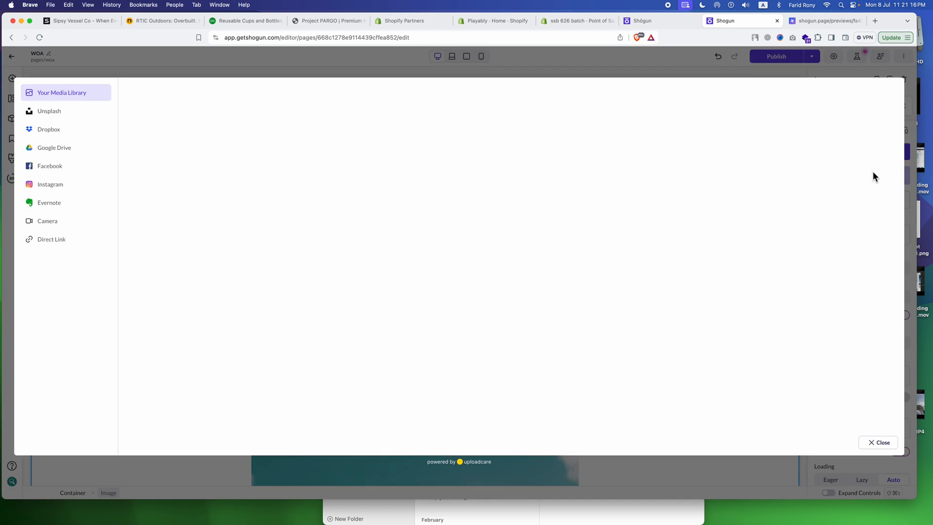
pyautogui.scroll(-5, 606, 325)
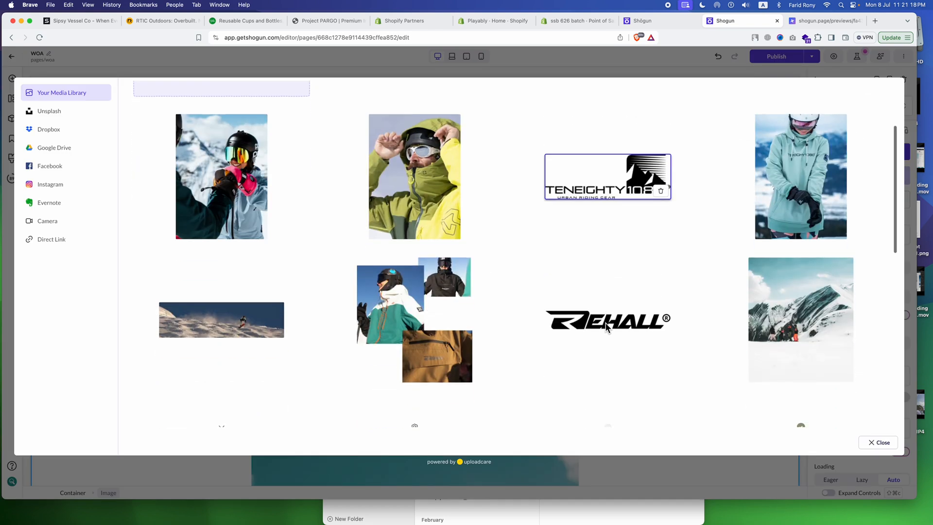
pyautogui.click(826, 222)
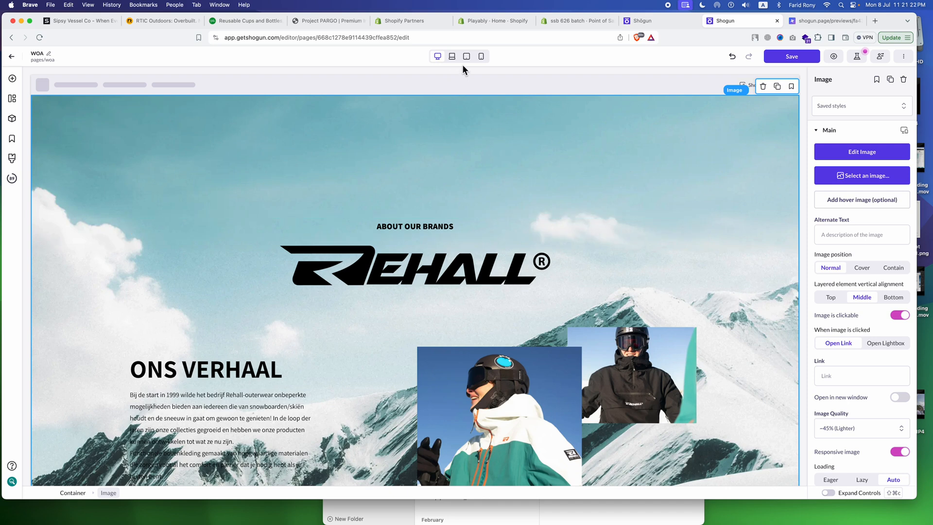
# - Check in mobile view whether the hero image can be changed through its mobile-specific main settings
pyautogui.click(481, 56)
pyautogui.click(901, 132)
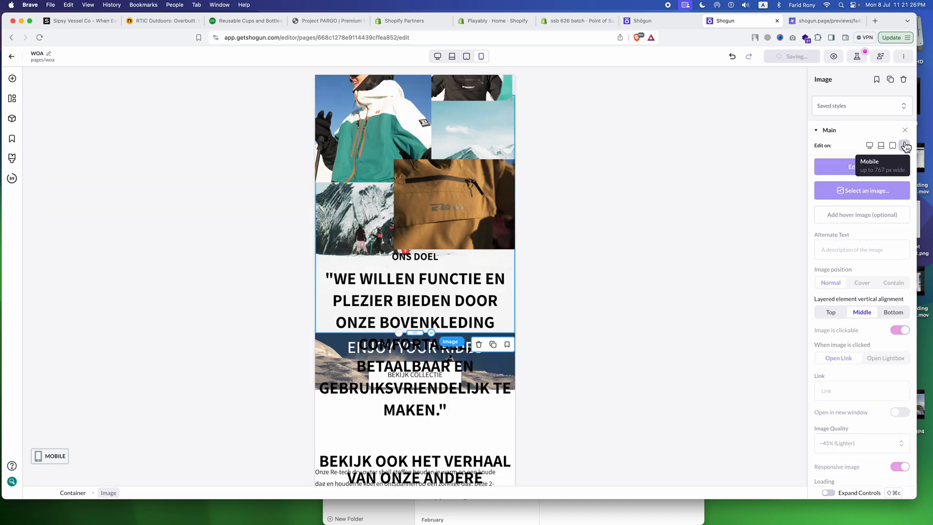
pyautogui.click(905, 146)
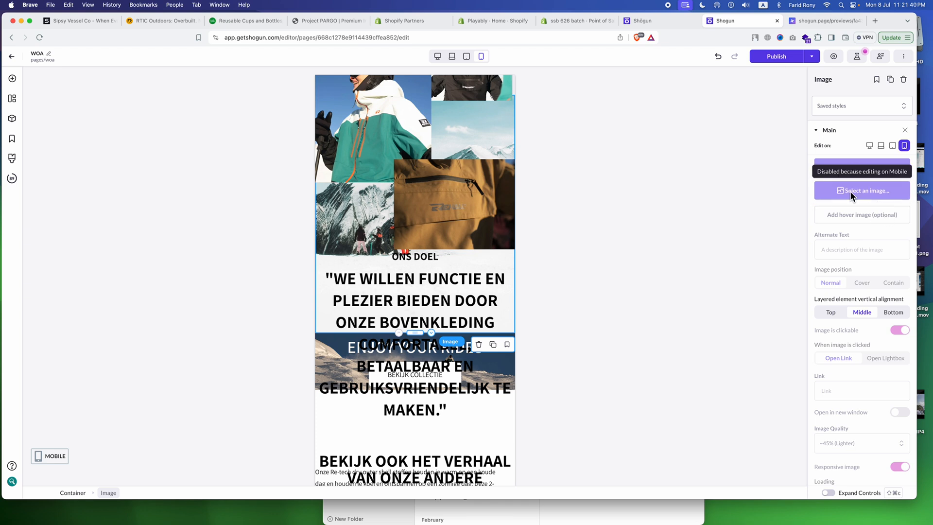
pyautogui.click(905, 130)
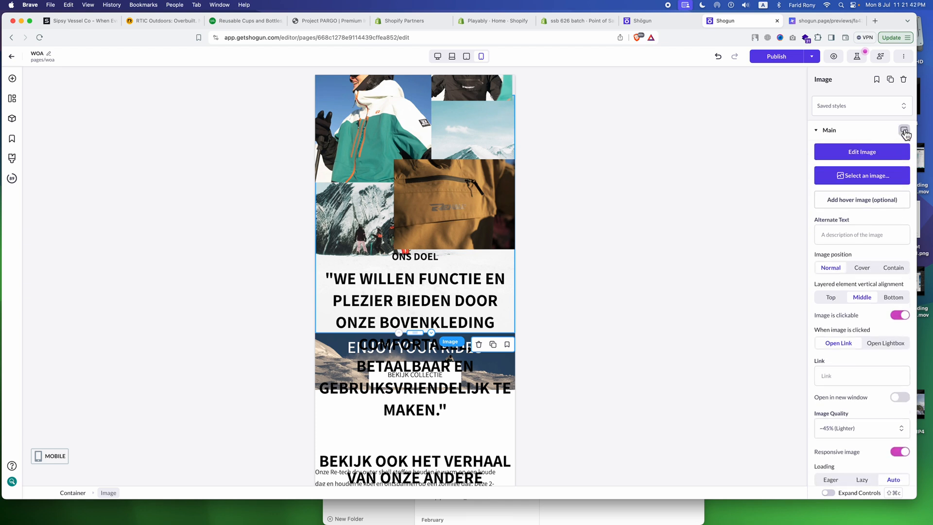
# - Return to desktop view, select the hero's parent container and review the sections down to the brand columns
pyautogui.click(438, 59)
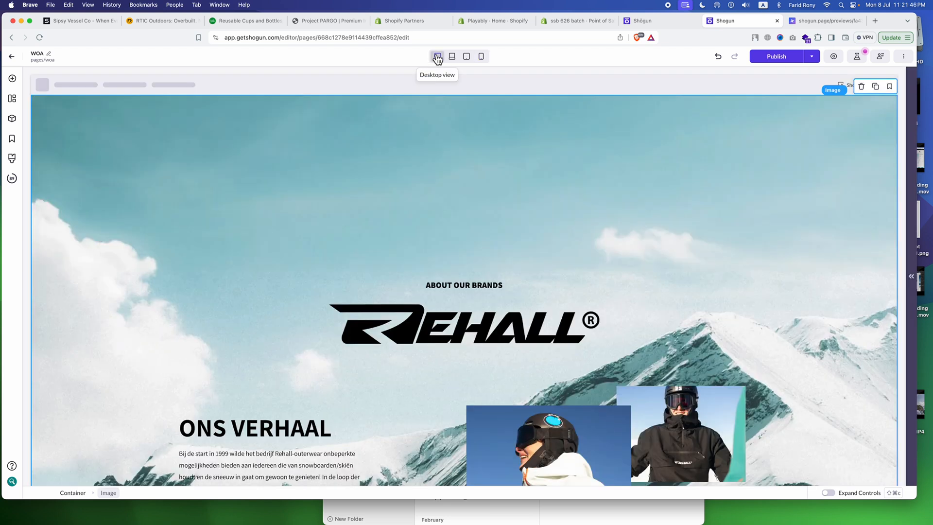
pyautogui.click(73, 493)
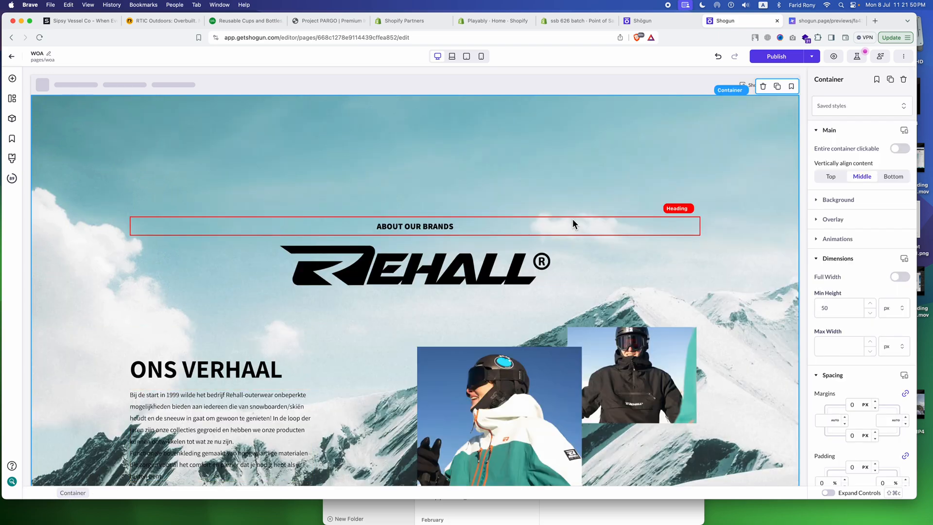
pyautogui.scroll(-20, 272, 214)
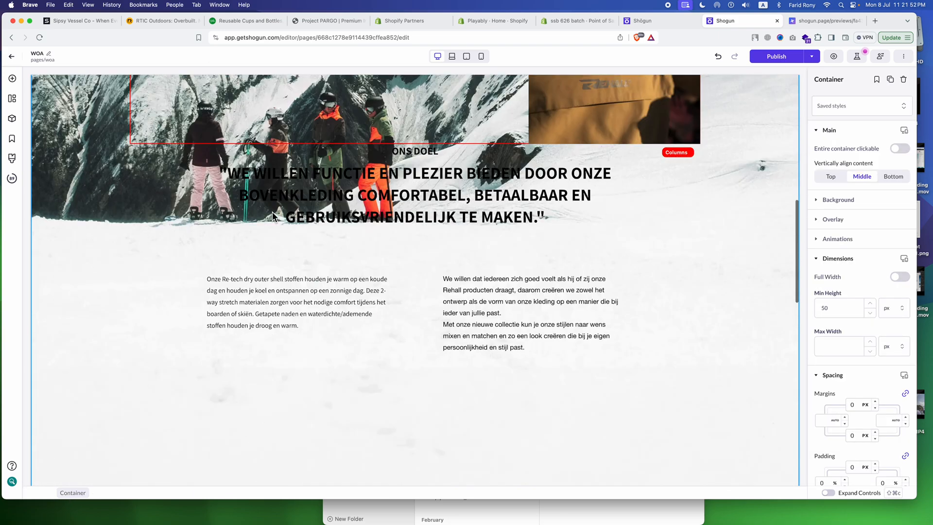
pyautogui.scroll(-5, 272, 216)
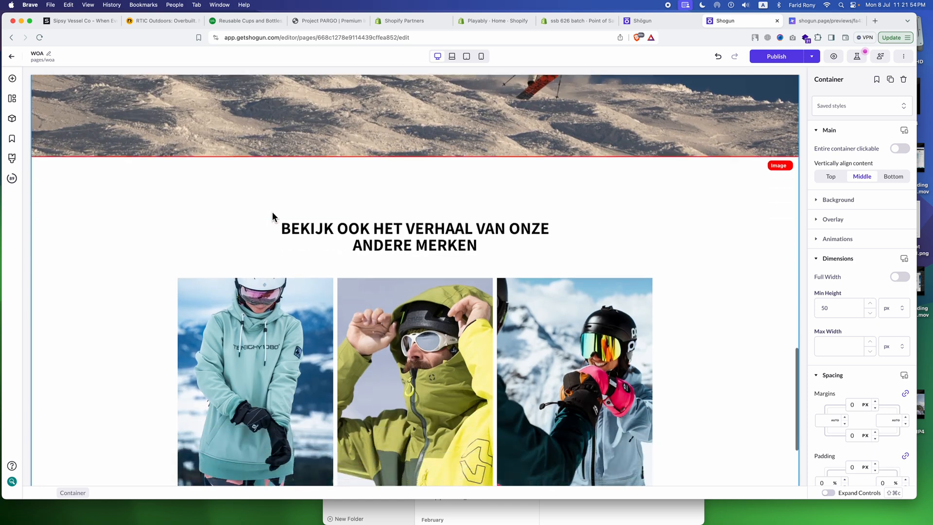
pyautogui.scroll(12, 564, 190)
pyautogui.scroll(-8, 401, 186)
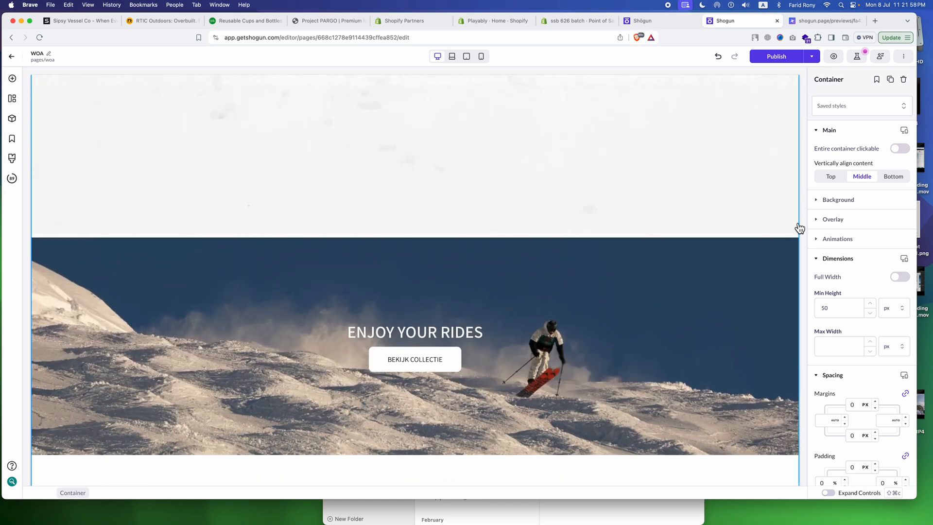
# - Inspect the hero section, its parent container and the container holding the skier banner and brand columns
pyautogui.click(145, 210)
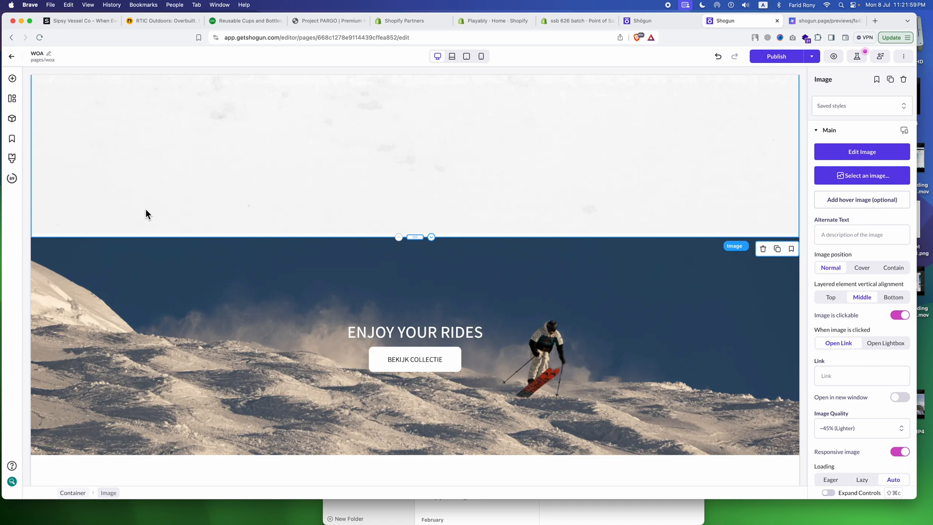
pyautogui.click(73, 493)
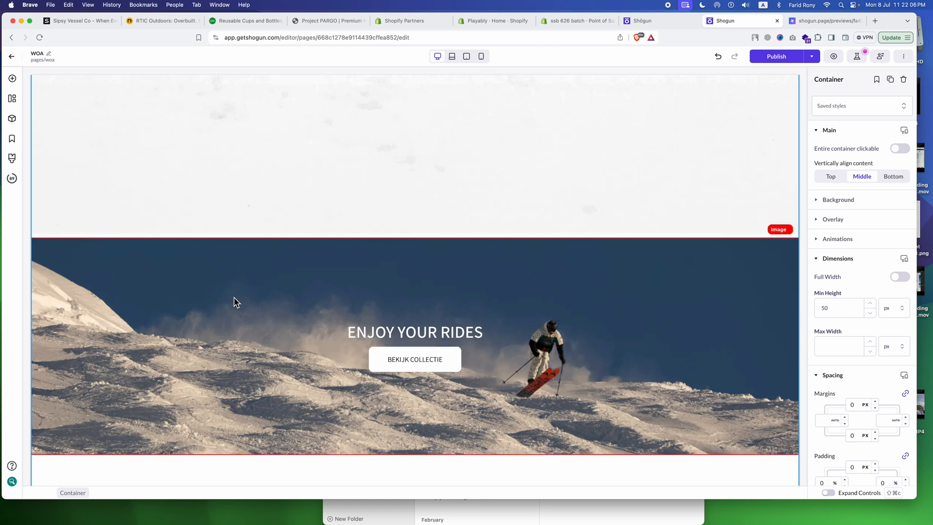
pyautogui.click(149, 455)
pyautogui.click(113, 492)
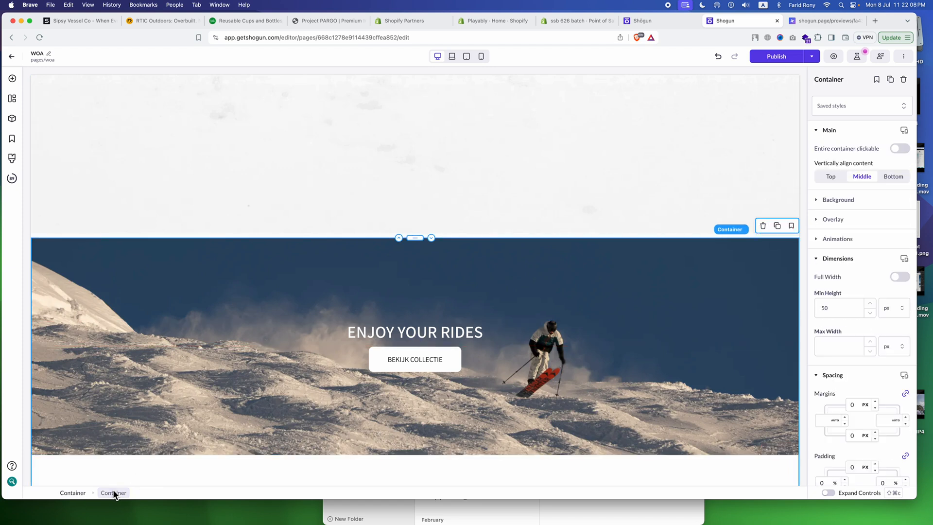
pyautogui.scroll(-5, 311, 321)
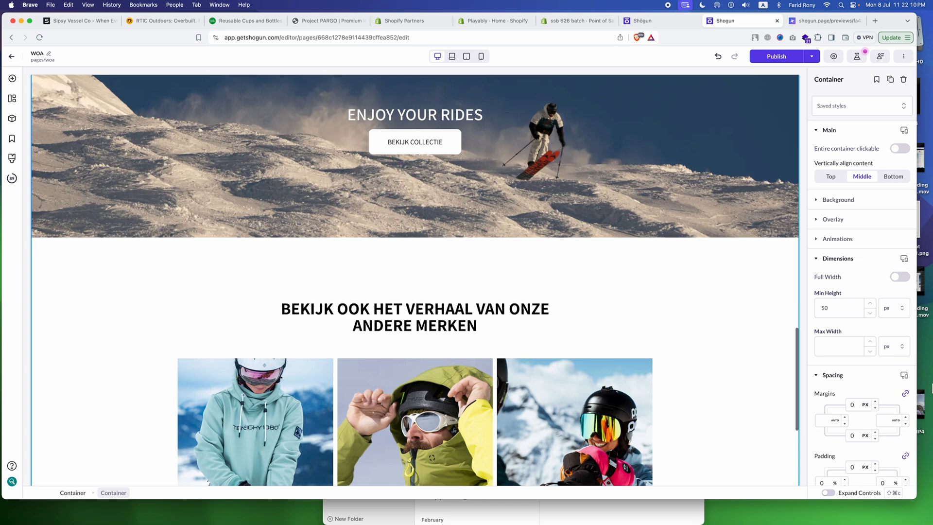
pyautogui.scroll(-5, 622, 321)
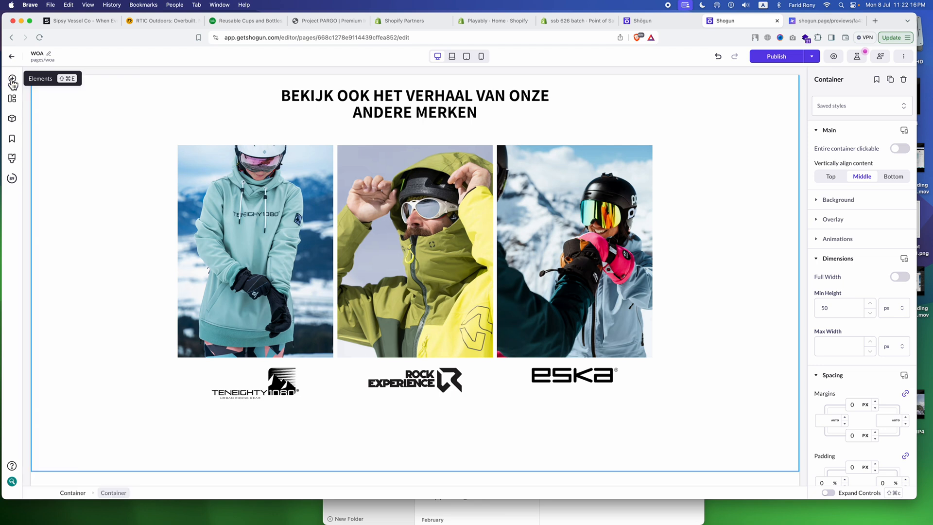
# - Examine the page's layout tree, expanding the main container and locating the hero image inside it
pyautogui.click(13, 99)
pyautogui.click(32, 117)
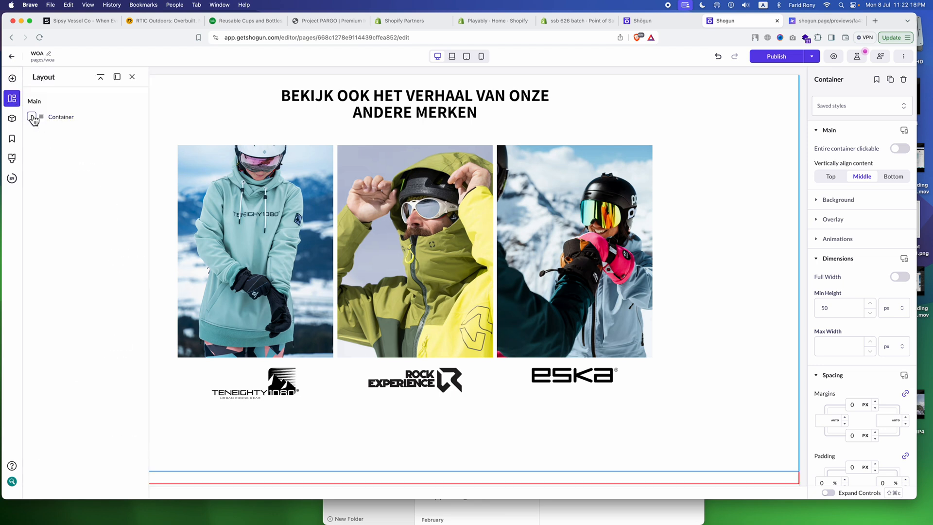
pyautogui.click(58, 117)
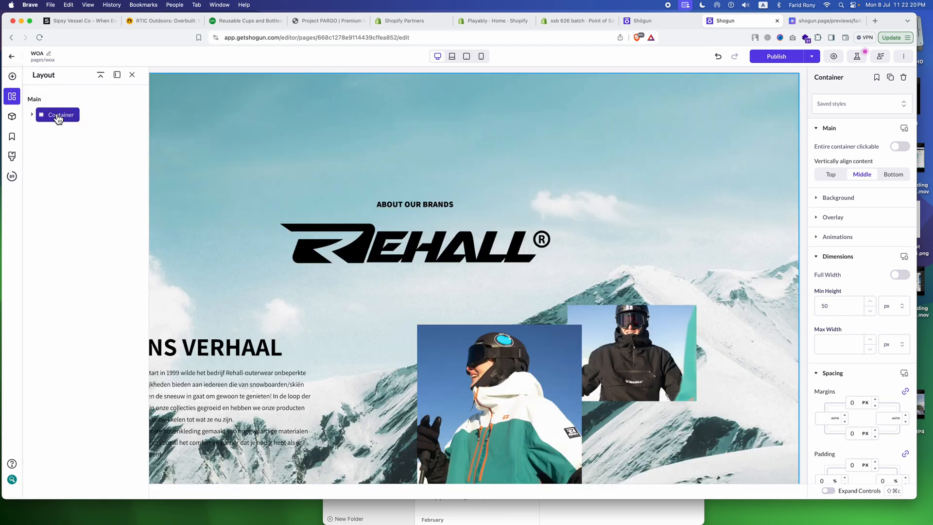
pyautogui.click(32, 117)
pyautogui.click(41, 128)
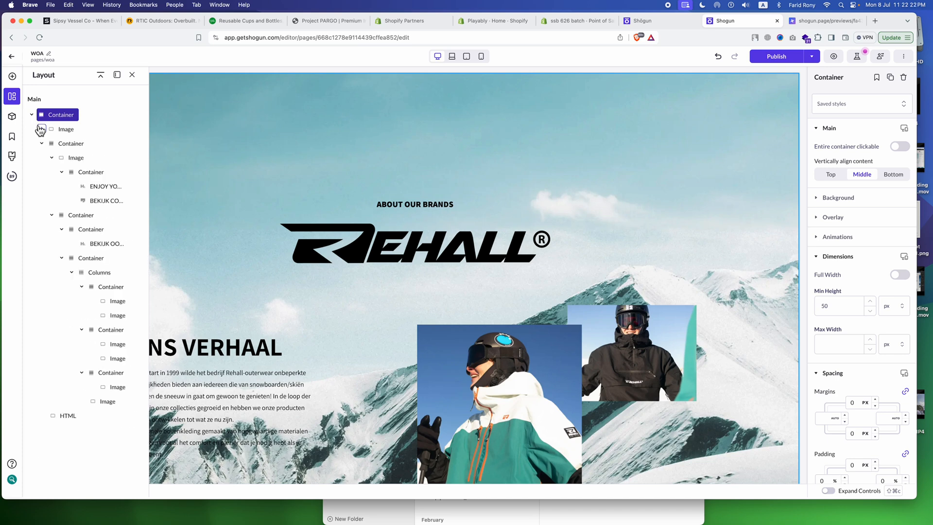
pyautogui.click(41, 144)
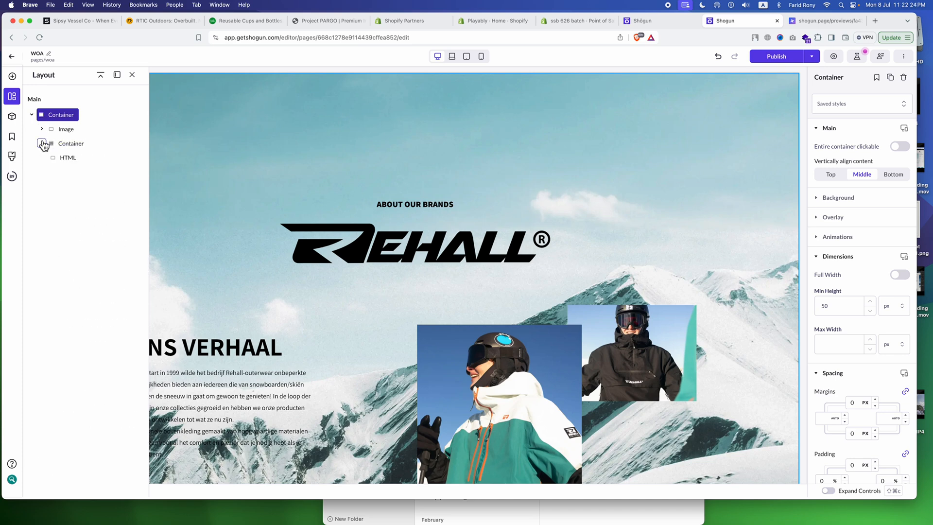
pyautogui.click(42, 143)
pyautogui.click(64, 130)
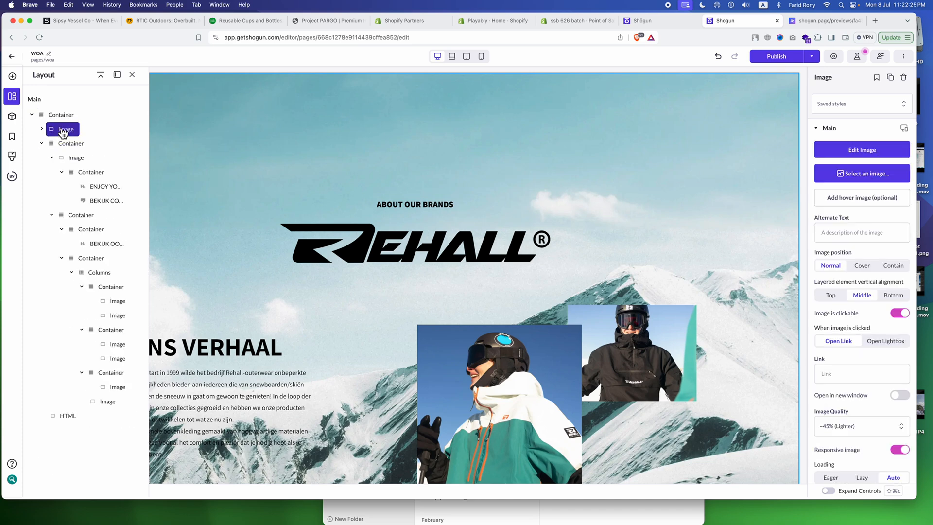
# - Examine the lower container in the layout tree, checking its skier banner image and its brand columns container
pyautogui.click(42, 144)
pyautogui.click(70, 145)
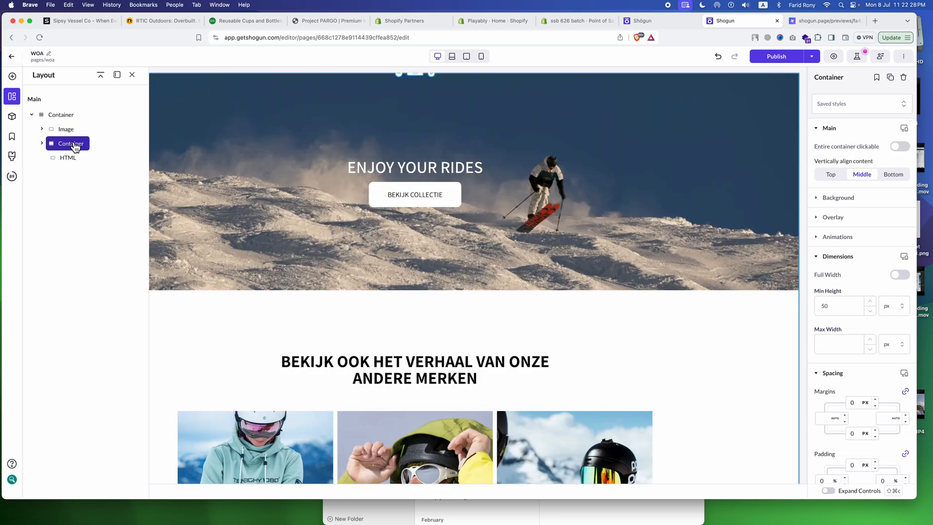
pyautogui.click(41, 143)
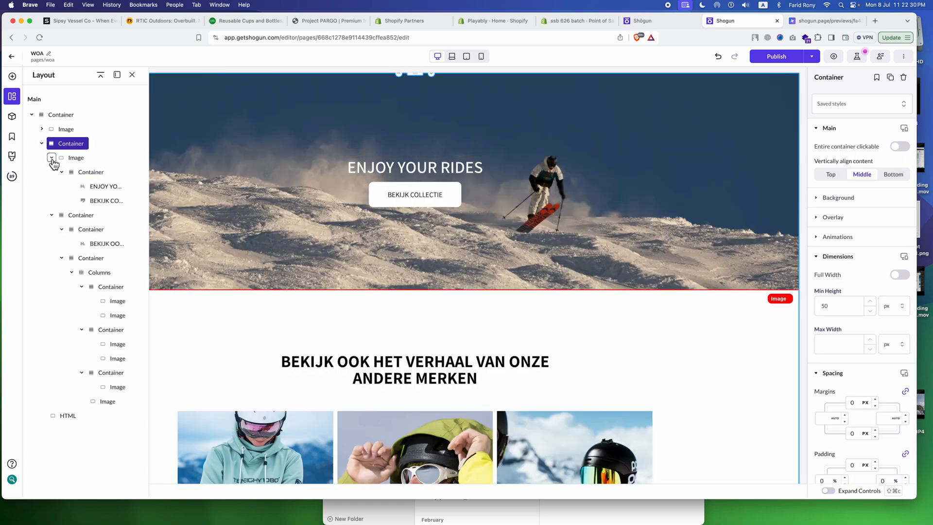
pyautogui.click(52, 157)
pyautogui.click(73, 158)
pyautogui.click(51, 172)
pyautogui.click(80, 173)
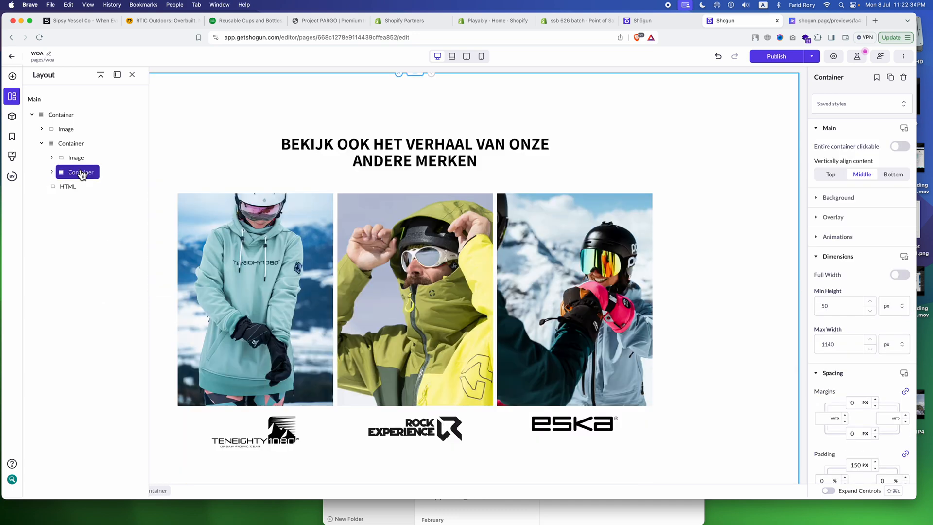
# - Duplicate the hero image section with all its content and save the page
pyautogui.click(70, 132)
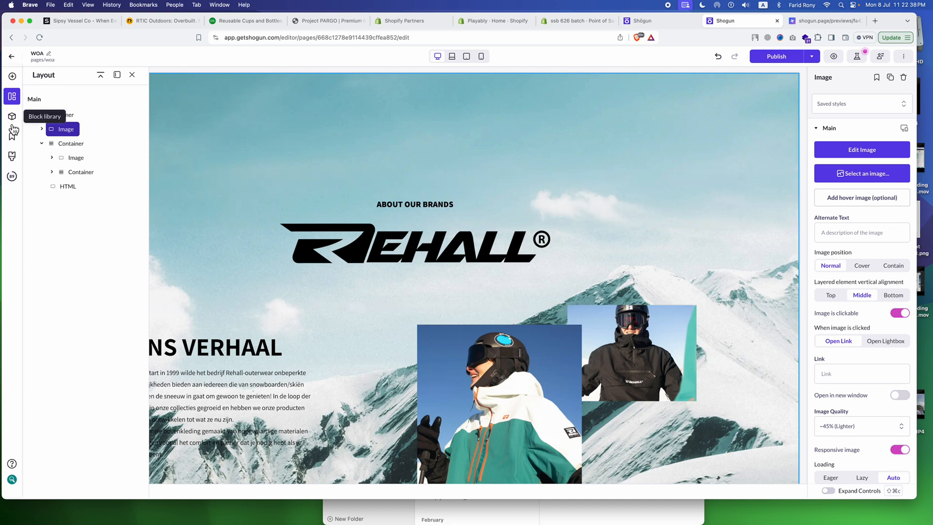
pyautogui.click(132, 75)
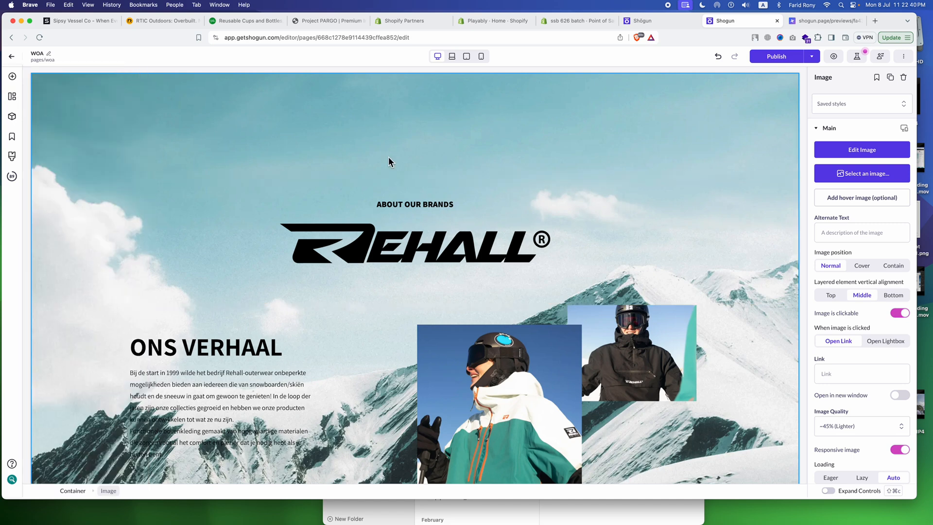
pyautogui.scroll(1, 572, 138)
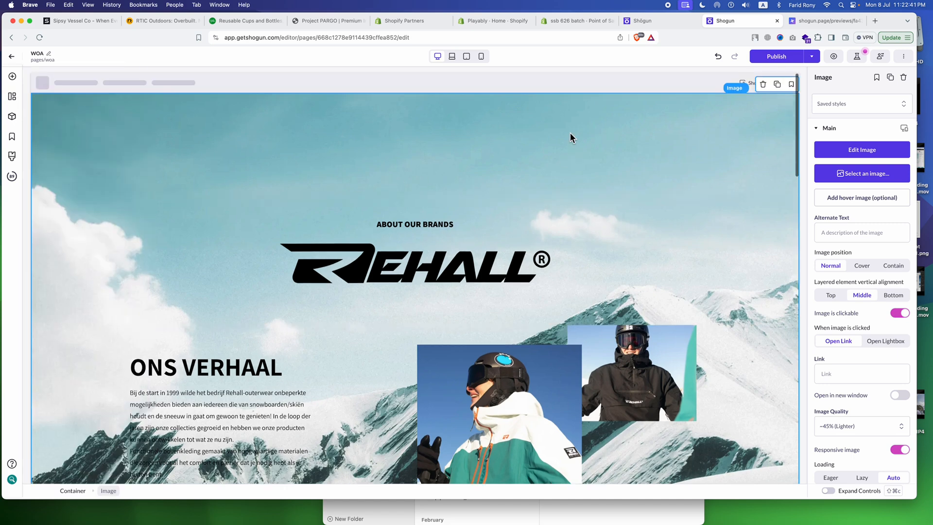
pyautogui.click(778, 85)
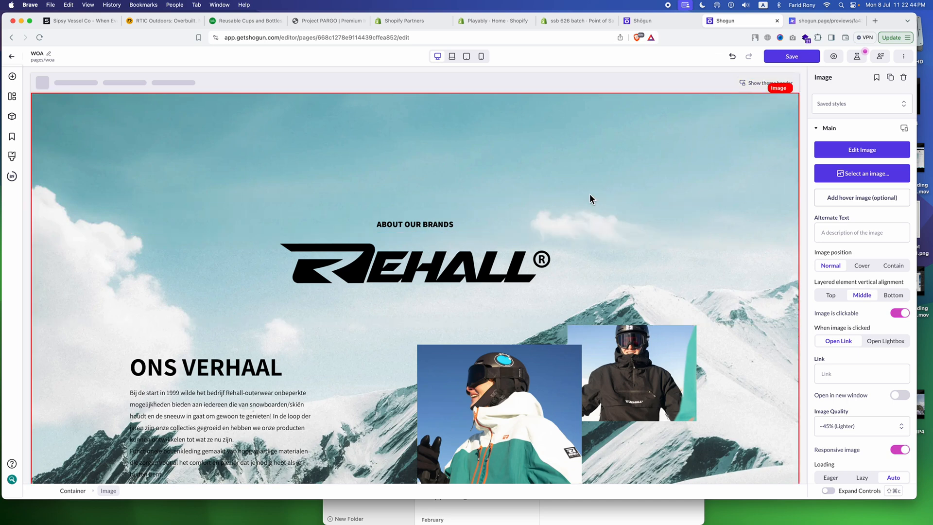
pyautogui.scroll(-15, 694, 148)
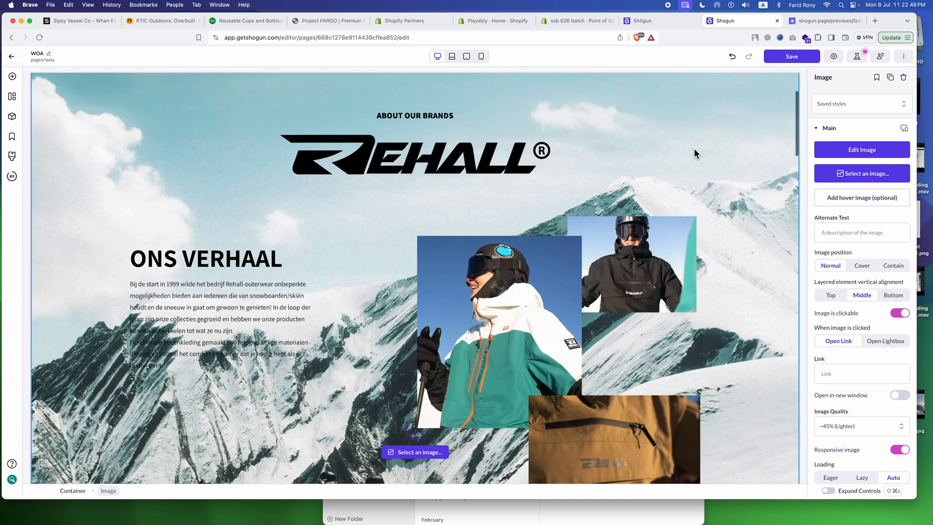
pyautogui.scroll(-5, 694, 151)
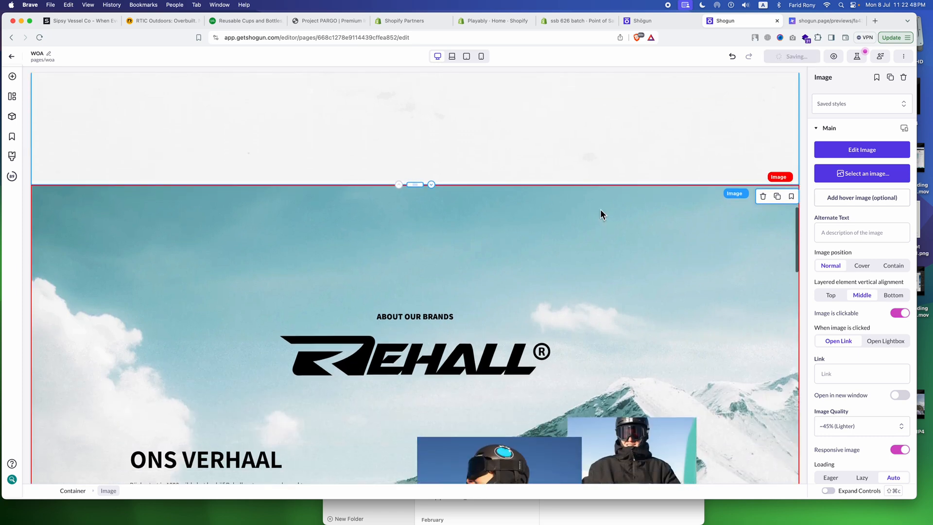
pyautogui.scroll(17, 602, 210)
pyautogui.press('super+s')
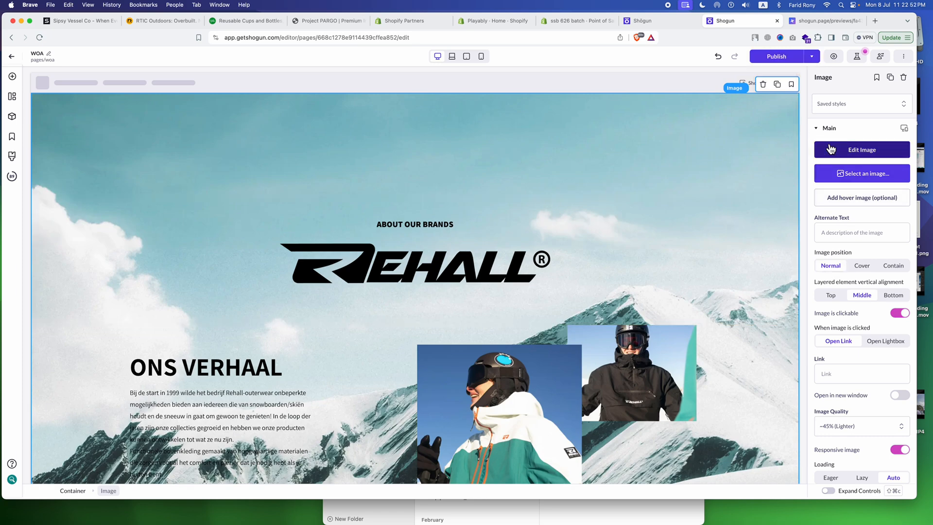
# - Turn off mobile visibility for the first hero image section, leaving it shown on desktop, laptop and tablet
pyautogui.scroll(-10, 839, 165)
pyautogui.scroll(-10, 831, 148)
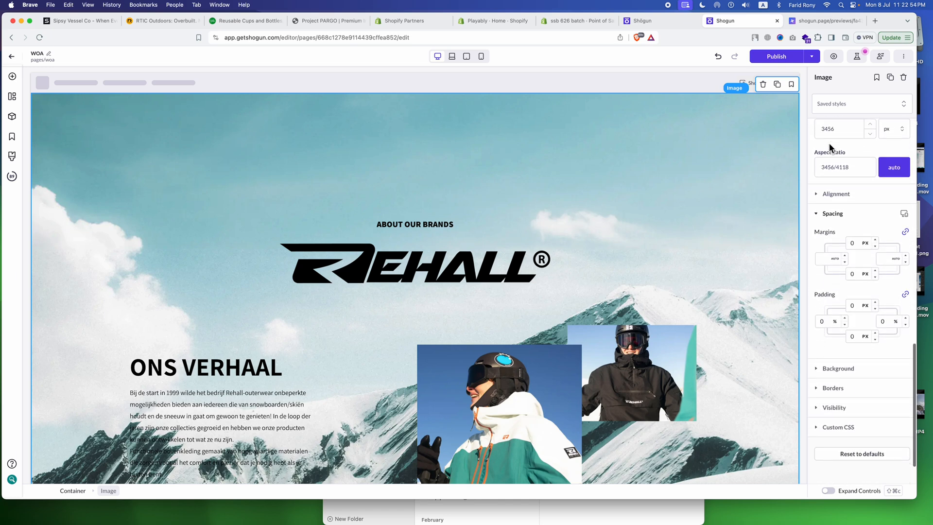
pyautogui.click(834, 361)
pyautogui.scroll(-3, 833, 365)
pyautogui.click(900, 417)
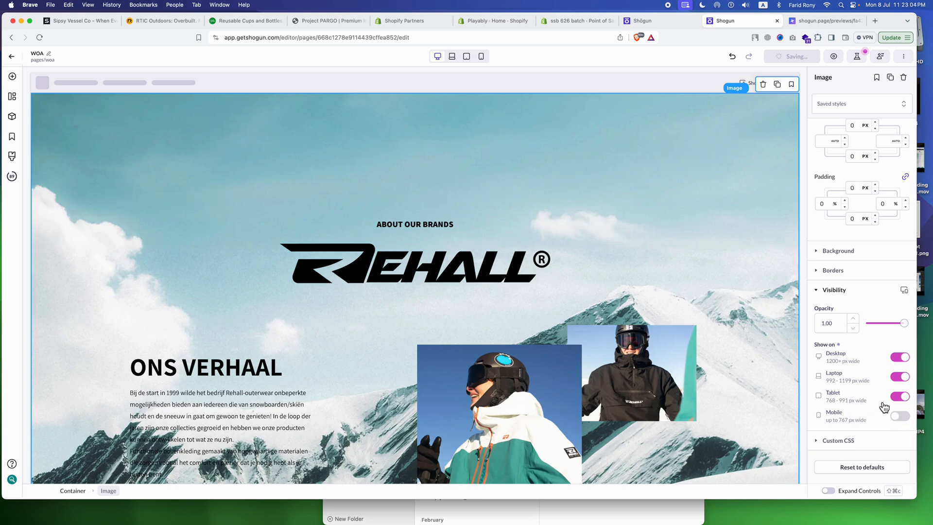
# - Make the duplicated hero section visible only on mobile by disabling desktop, laptop and tablet, and save the page
pyautogui.scroll(-16, 639, 271)
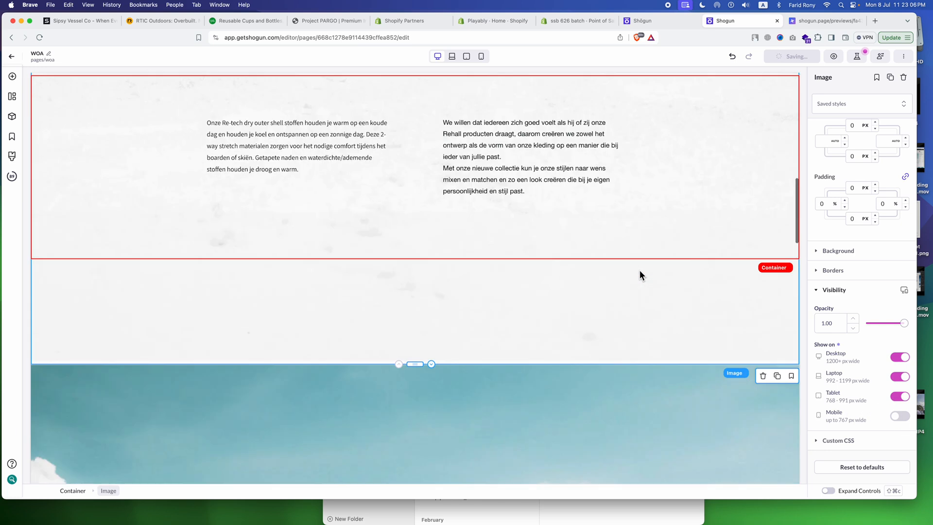
pyautogui.click(702, 267)
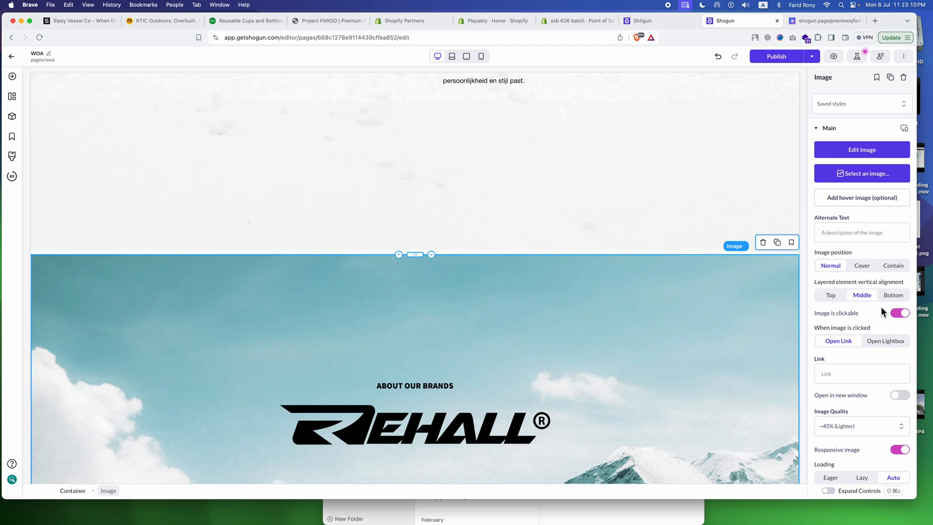
pyautogui.scroll(-10, 889, 313)
pyautogui.click(900, 358)
pyautogui.click(901, 377)
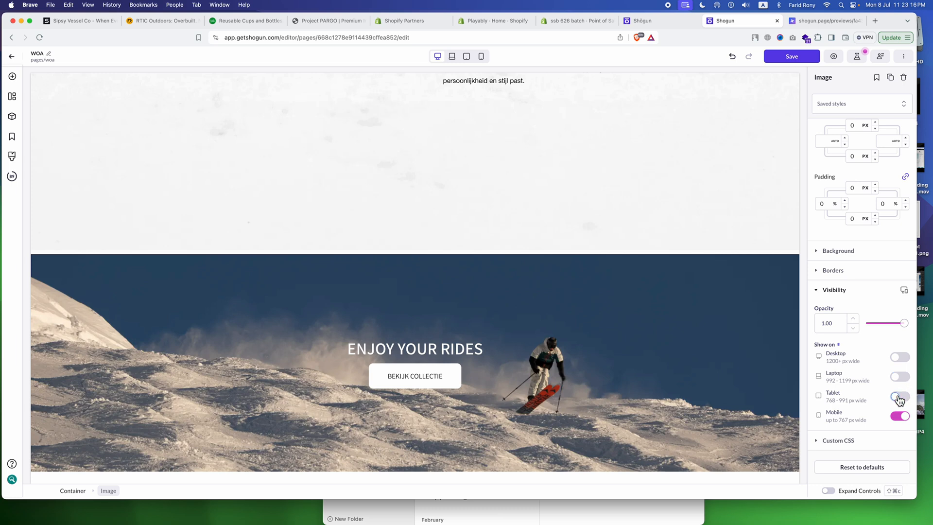
pyautogui.scroll(20, 611, 185)
pyautogui.press('super+s')
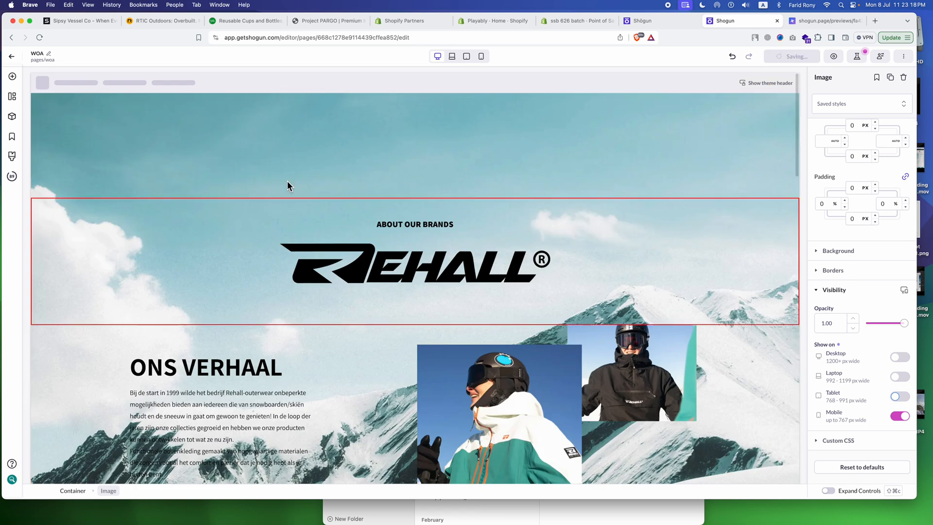
# - In mobile view, replace the mobile-only hero's background with the tall snowy mountain image from the media library and save
pyautogui.click(482, 57)
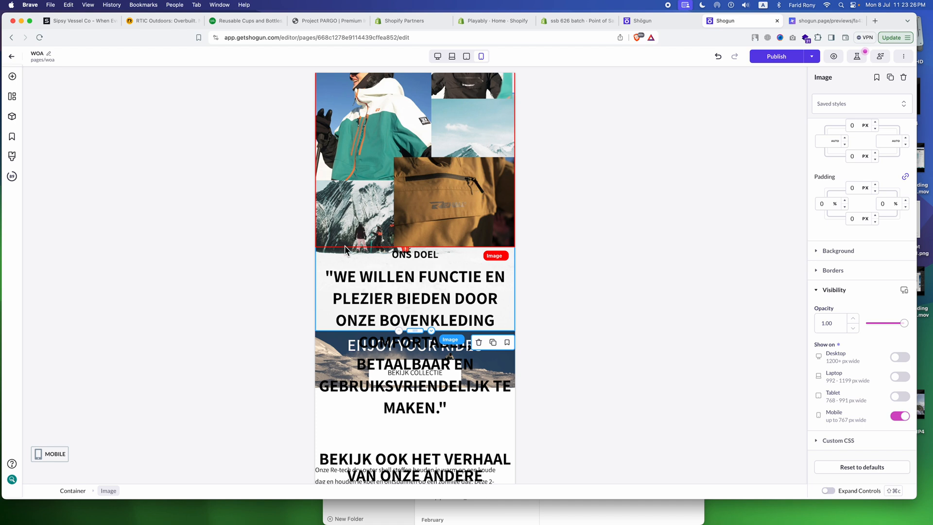
pyautogui.click(328, 254)
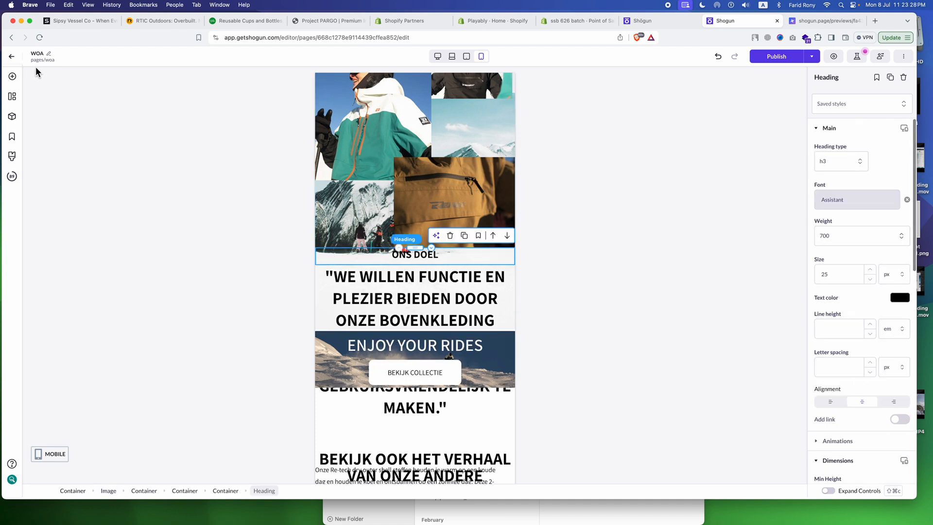
pyautogui.click(13, 77)
pyautogui.click(13, 77)
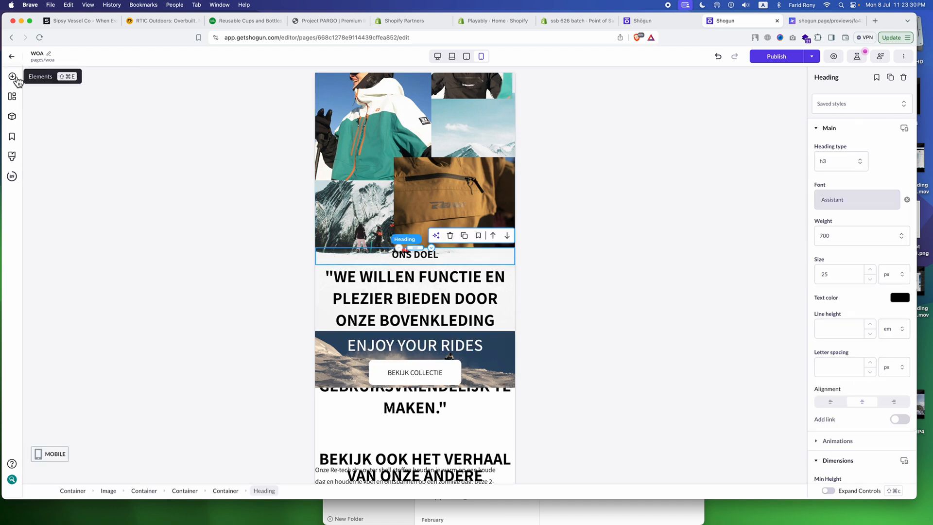
pyautogui.click(13, 95)
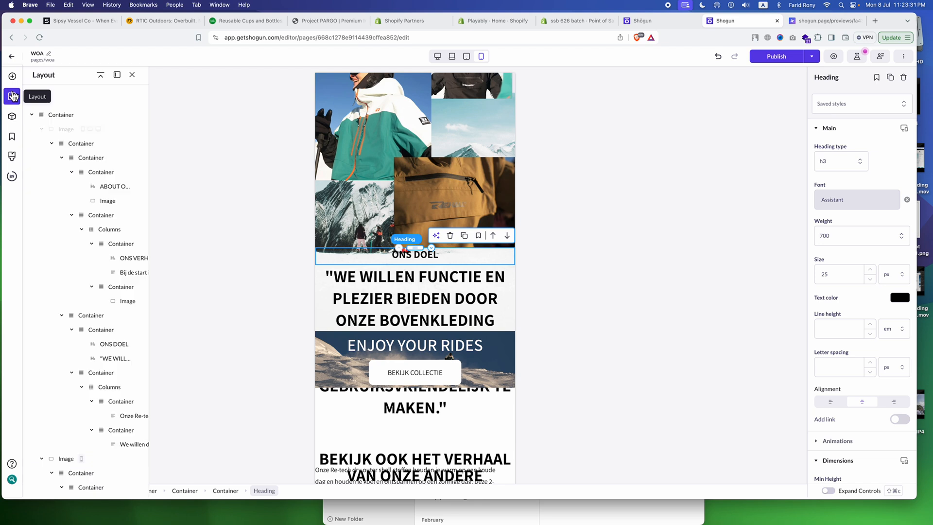
pyautogui.click(42, 129)
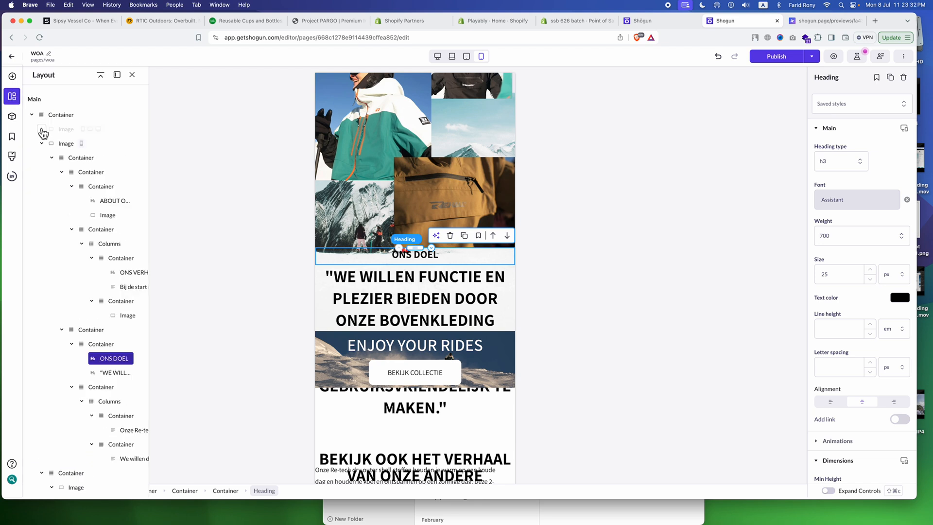
pyautogui.click(66, 144)
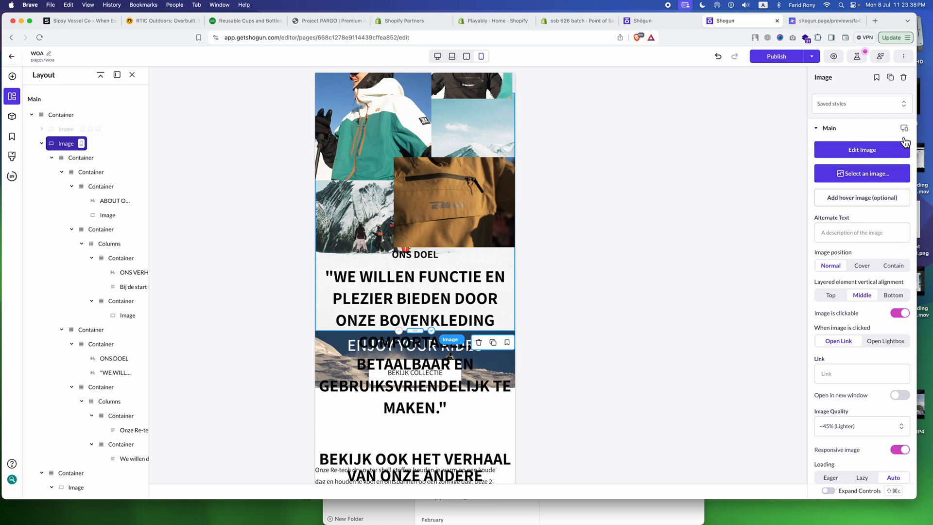
pyautogui.click(870, 178)
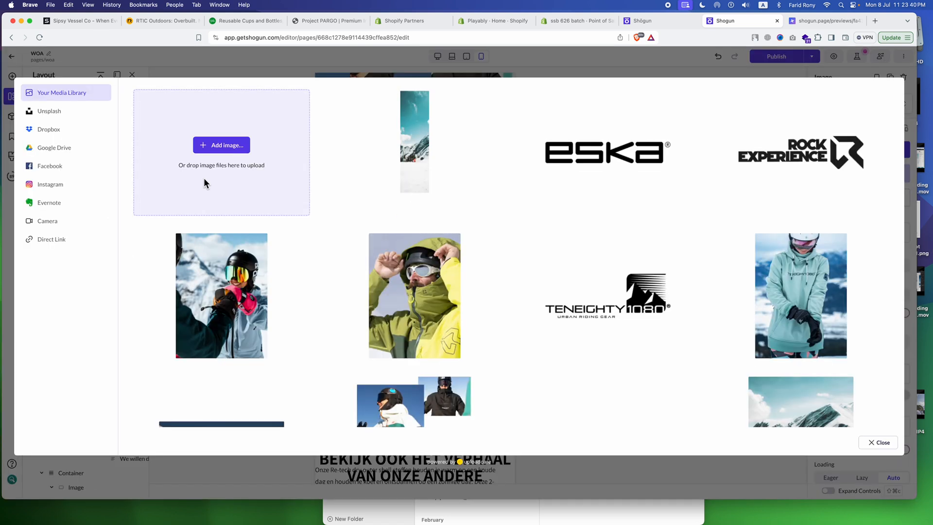
pyautogui.click(412, 139)
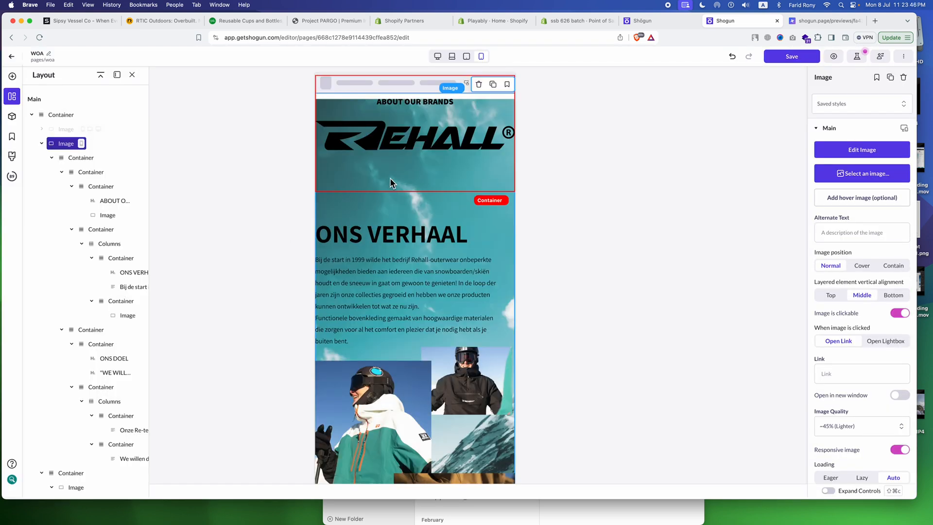
pyautogui.press('super+s')
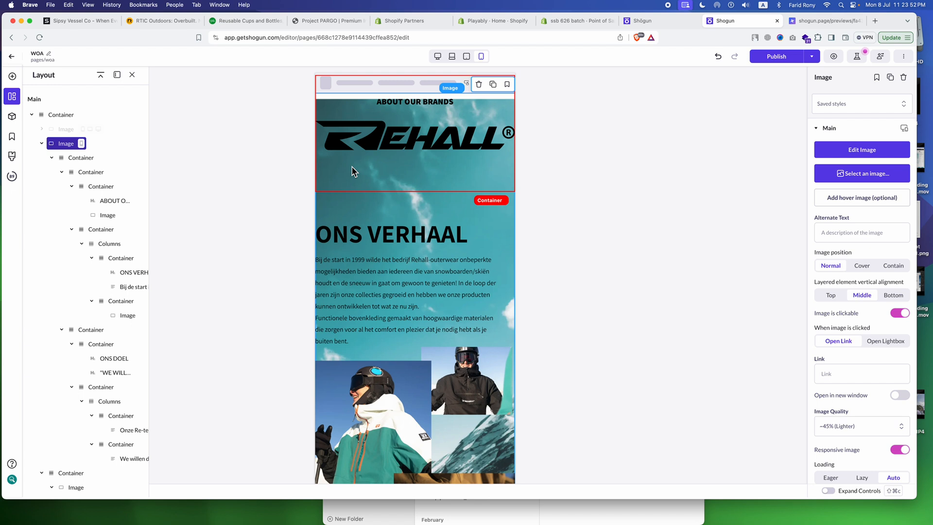
# - Select the container around the Rehall logo and the About Our Brands heading in the mobile hero
pyautogui.click(367, 147)
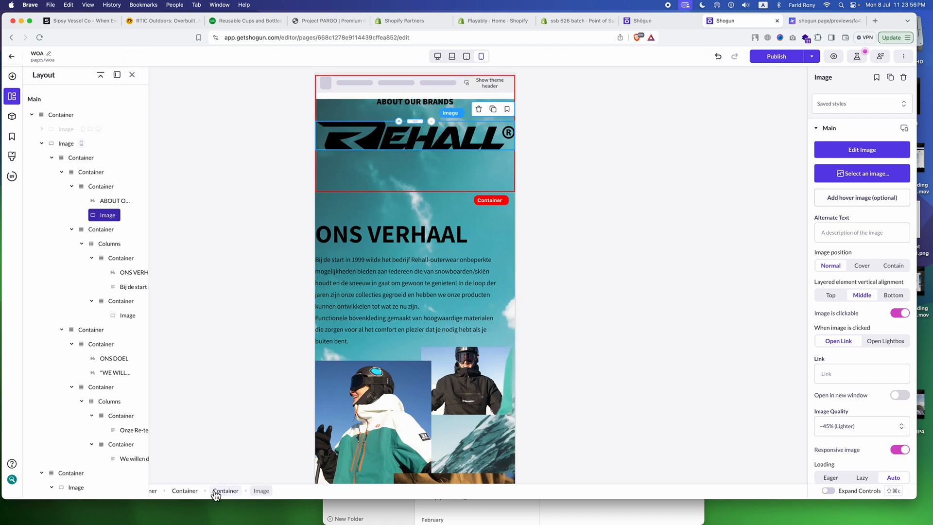
pyautogui.click(131, 75)
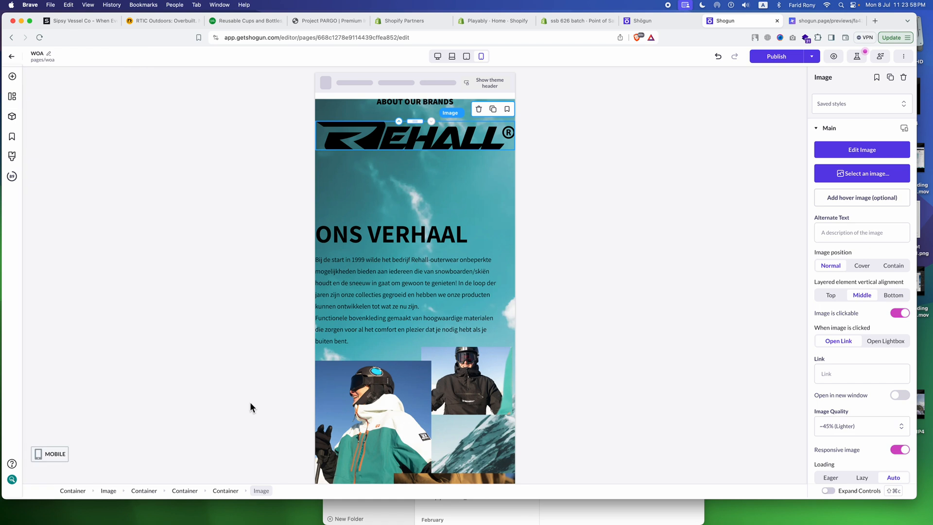
pyautogui.click(221, 491)
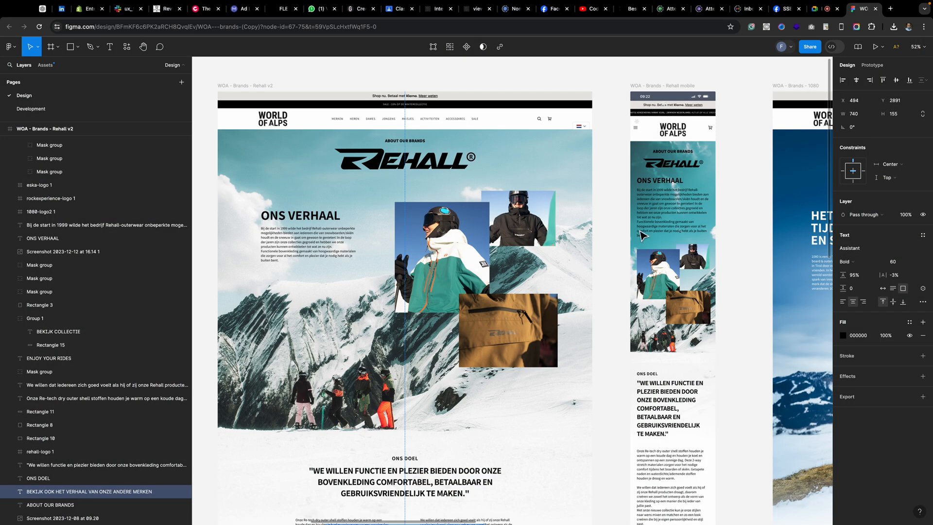
# - Examine the Rehall mobile design from the brand intro down through the image collage to the body text under "ONS DOEL"
pyautogui.scroll(5, 575, 162)
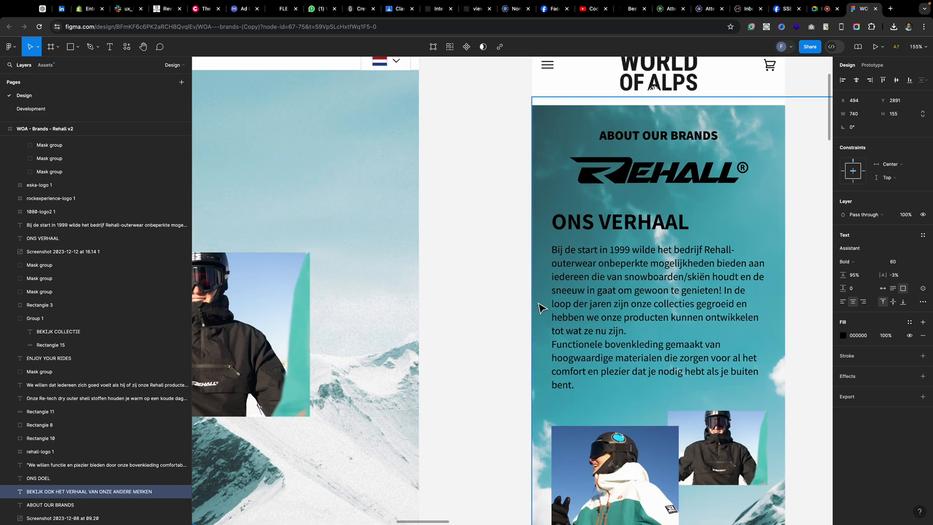
pyautogui.scroll(-10, 559, 311)
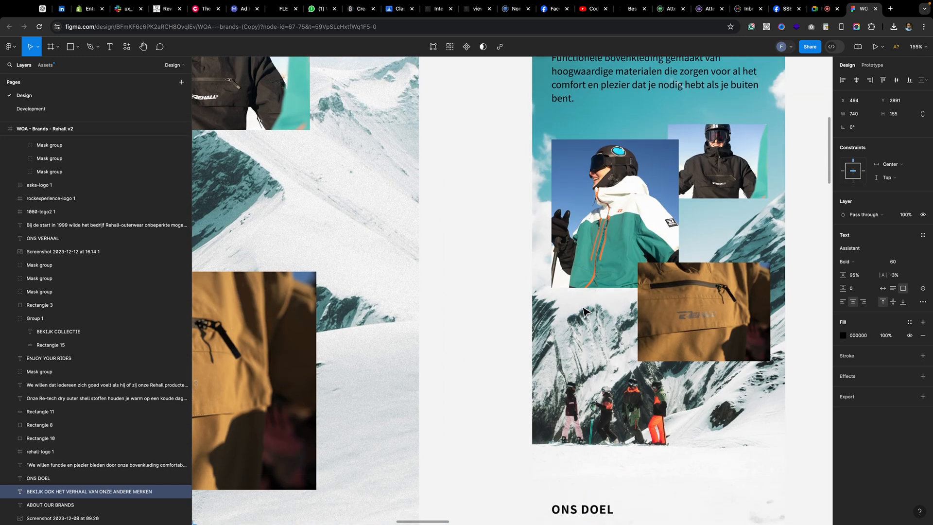
pyautogui.scroll(-10, 585, 312)
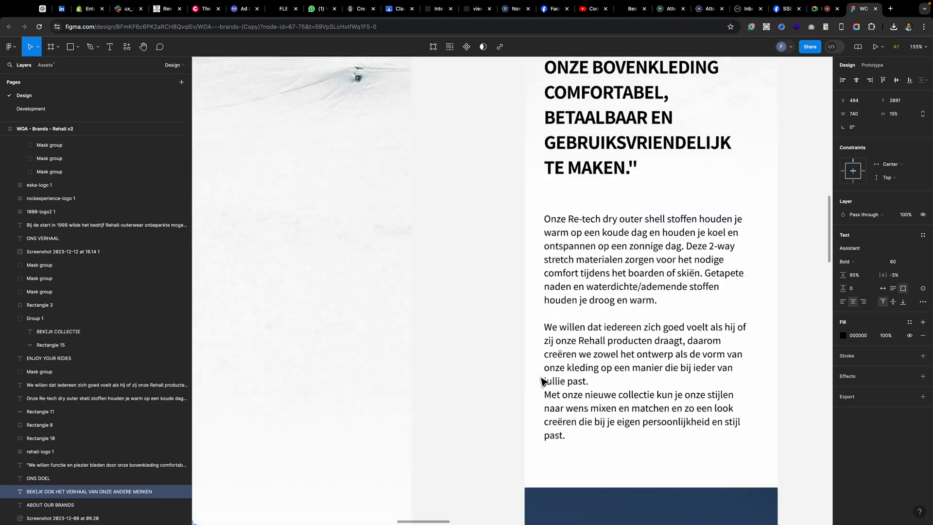
pyautogui.scroll(15, 615, 256)
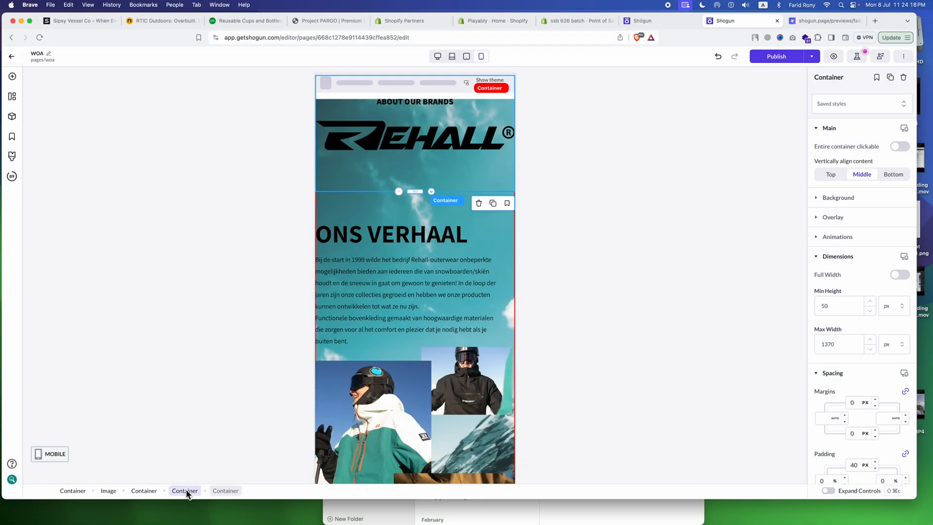
# - Switch to the Shogun page editor and set the left and right padding of the container wrapping all page sections to 20 px
pyautogui.click(185, 490)
pyautogui.scroll(-10, 451, 352)
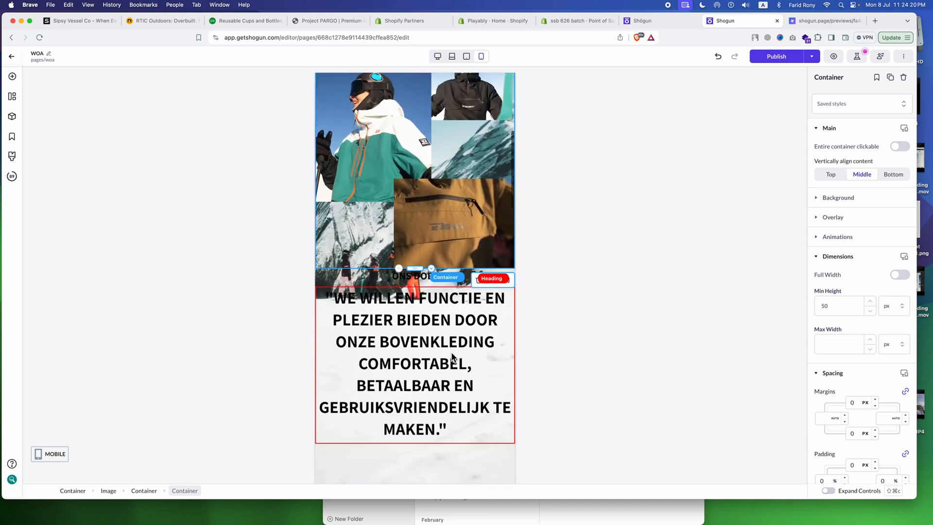
pyautogui.scroll(-3, 451, 352)
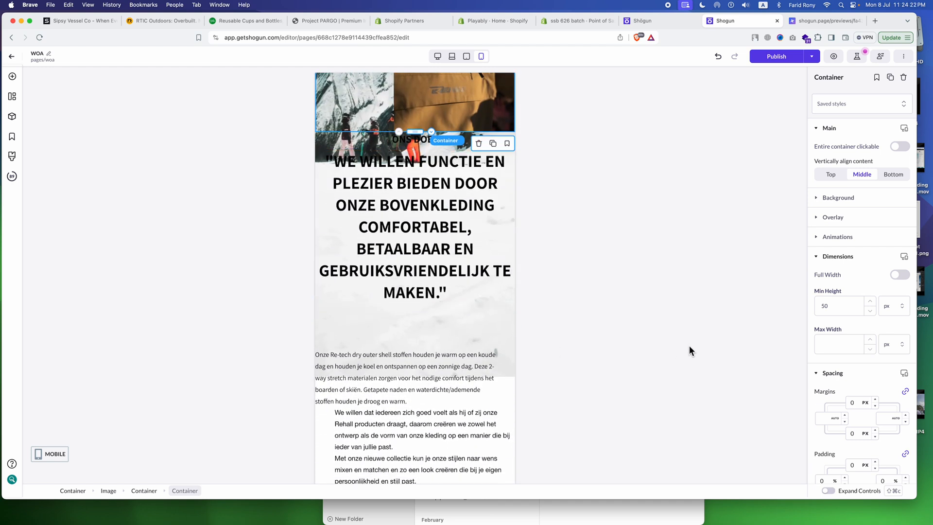
pyautogui.click(155, 489)
pyautogui.scroll(-10, 448, 345)
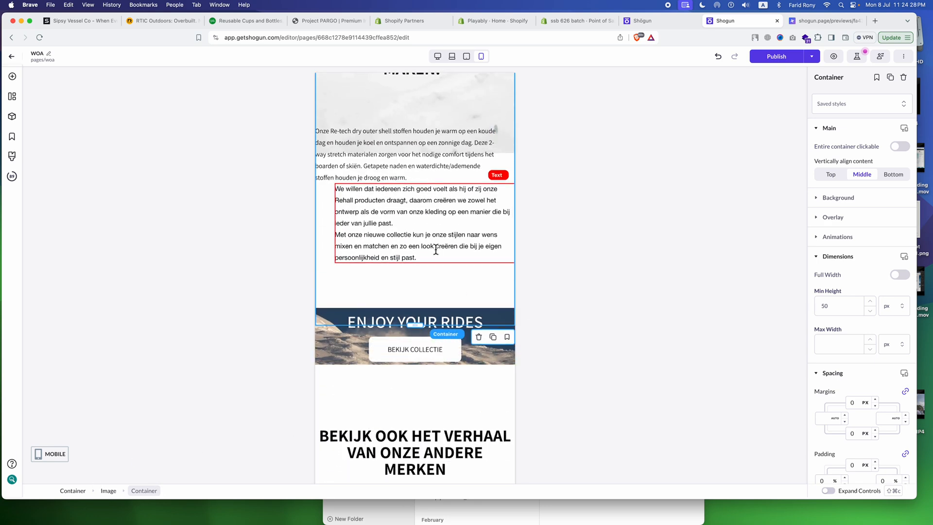
pyautogui.scroll(15, 436, 249)
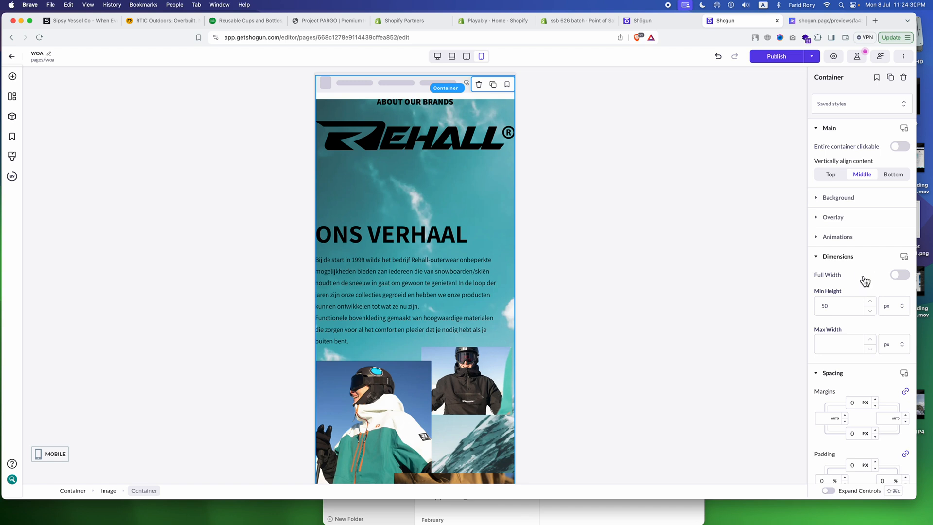
pyautogui.scroll(-5, 865, 279)
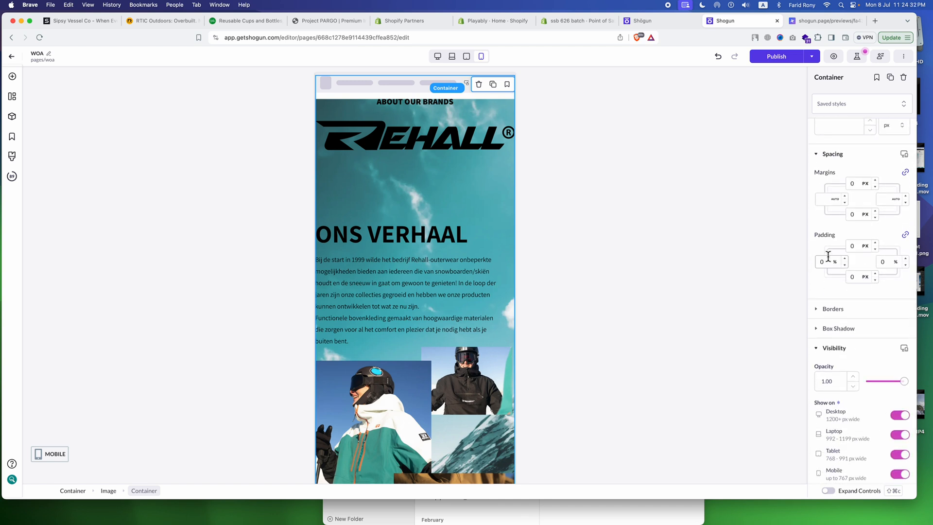
pyautogui.click(834, 263)
pyautogui.click(835, 273)
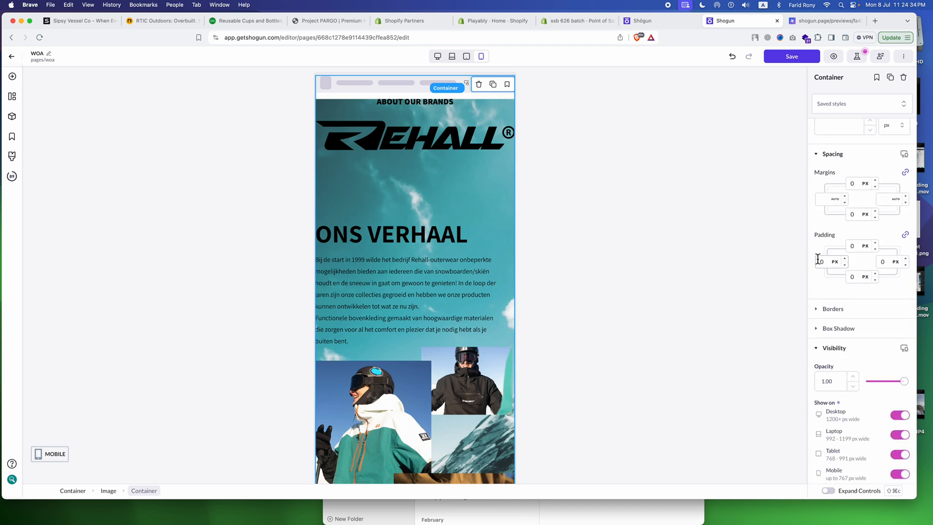
pyautogui.write('2')
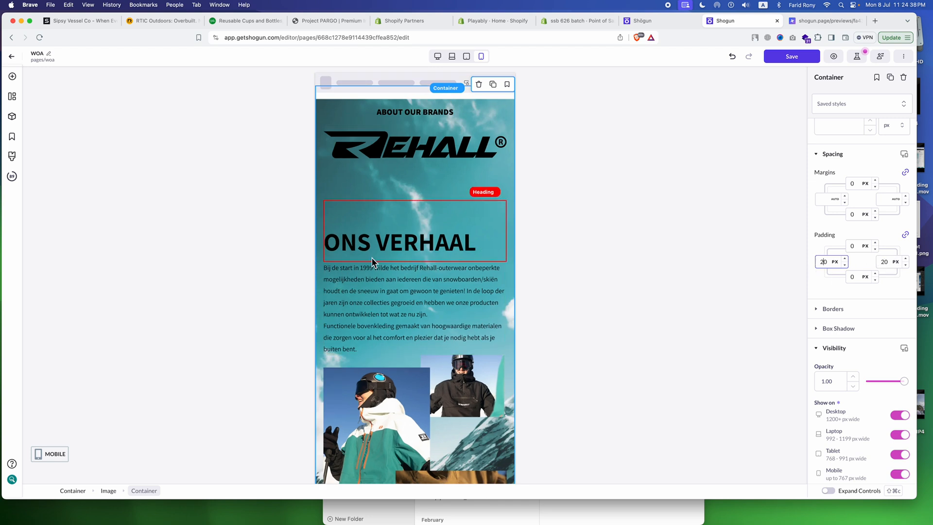
# - Look up the Rehall logo's width in the Figma mobile design and set the logo image's max width to 278 px in Shogun
pyautogui.click(427, 156)
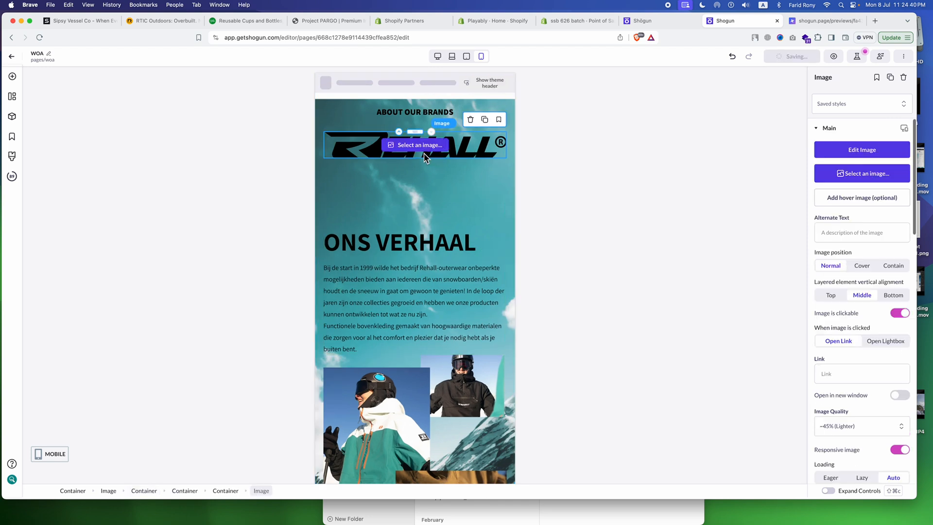
pyautogui.hotkey('ctrl', 'Right')
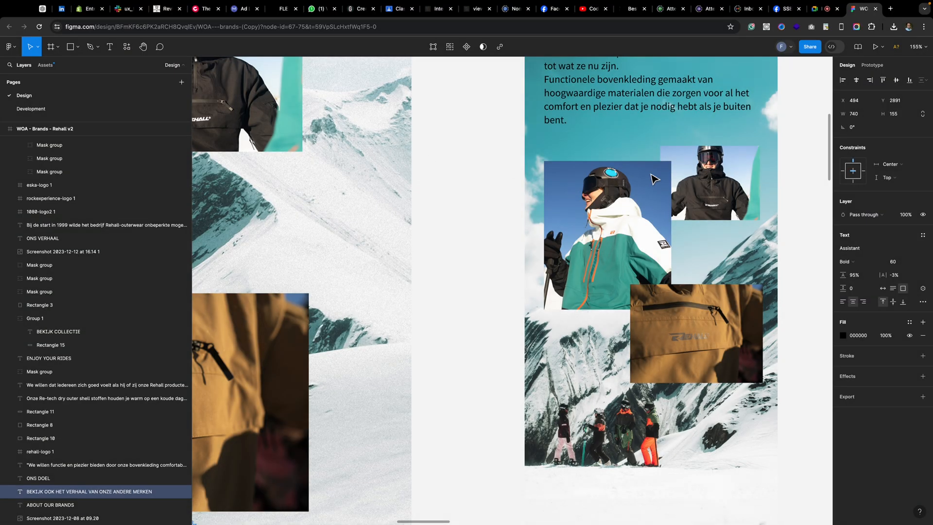
pyautogui.scroll(15, 655, 179)
pyautogui.scroll(-5, 651, 180)
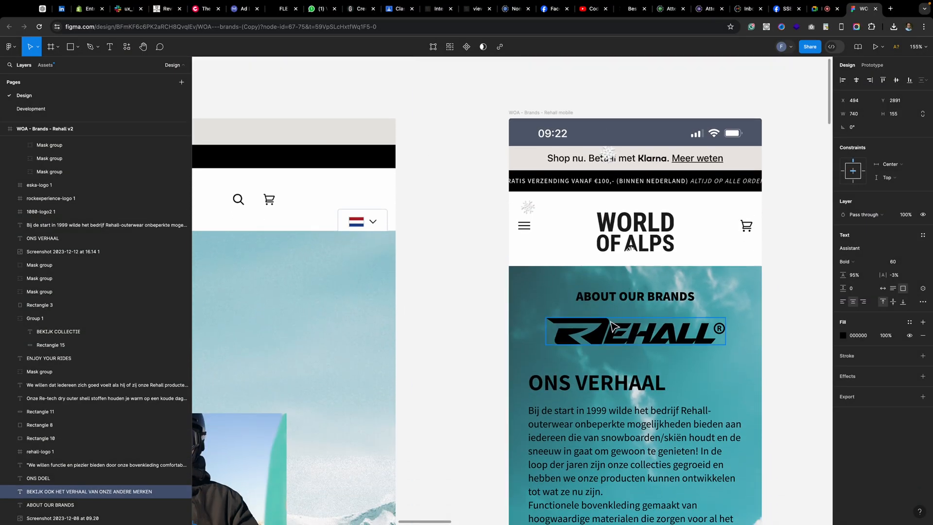
pyautogui.click(612, 323)
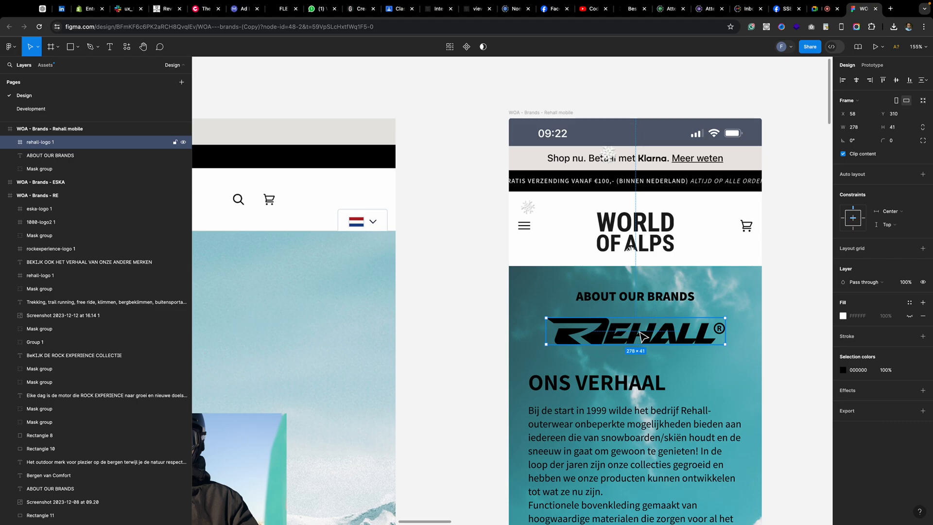
pyautogui.hotkey('ctrl', 'Left')
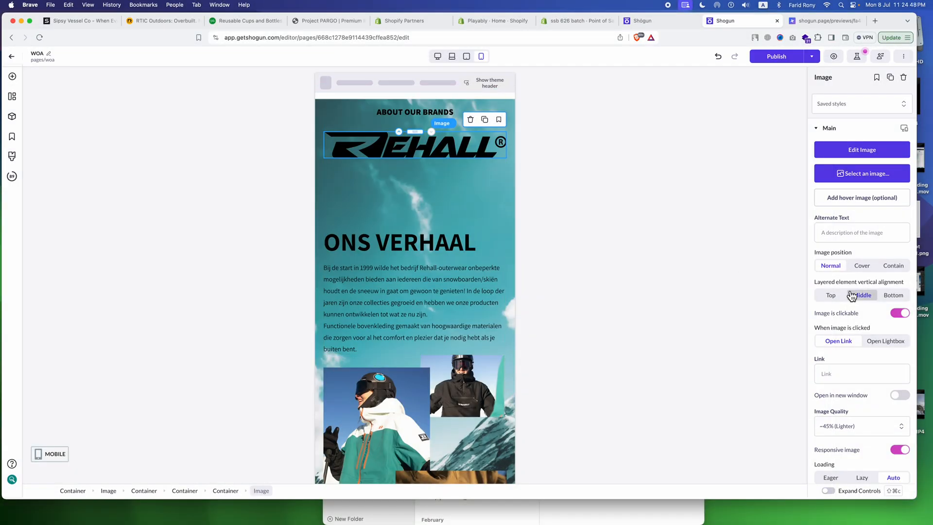
pyautogui.scroll(-10, 837, 280)
pyautogui.scroll(-3, 838, 283)
pyautogui.moveTo(842, 308); pyautogui.dragTo(814, 297)
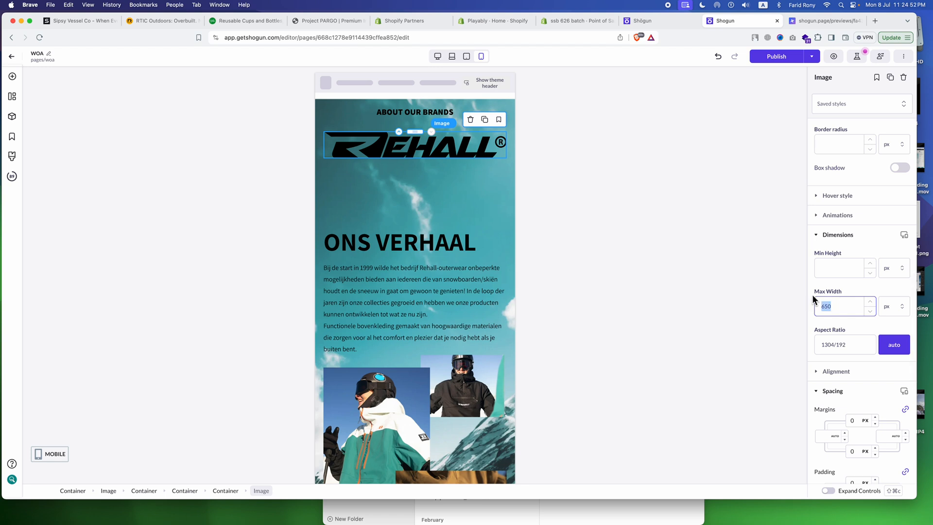
pyautogui.write('278')
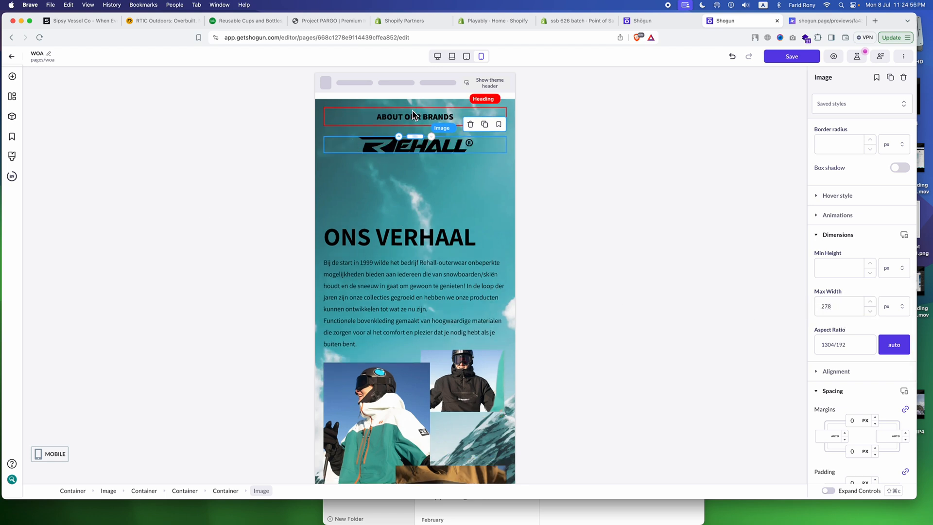
# - Compare the "ABOUT OUR BRANDS" heading with the Figma mobile design and set its top and bottom margins to 10 px in Shogun
pyautogui.press('super+Tab')
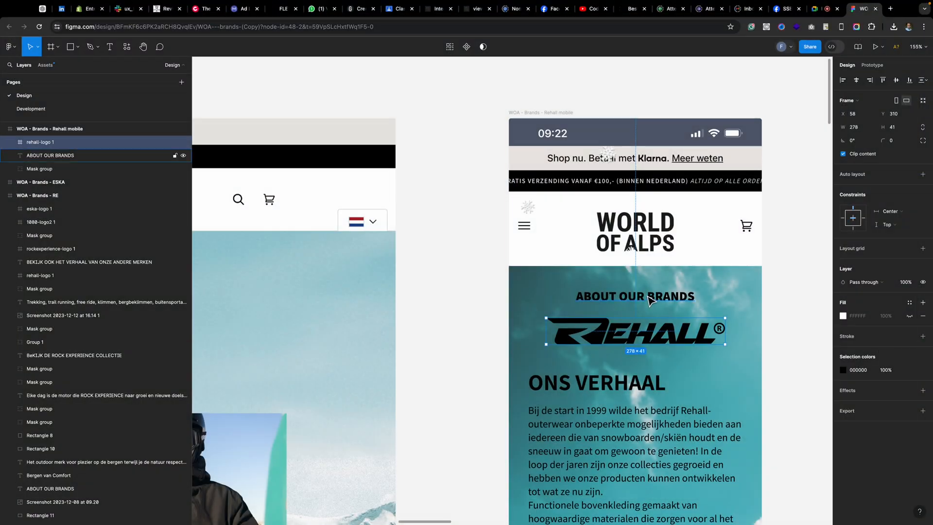
pyautogui.press('super+Tab')
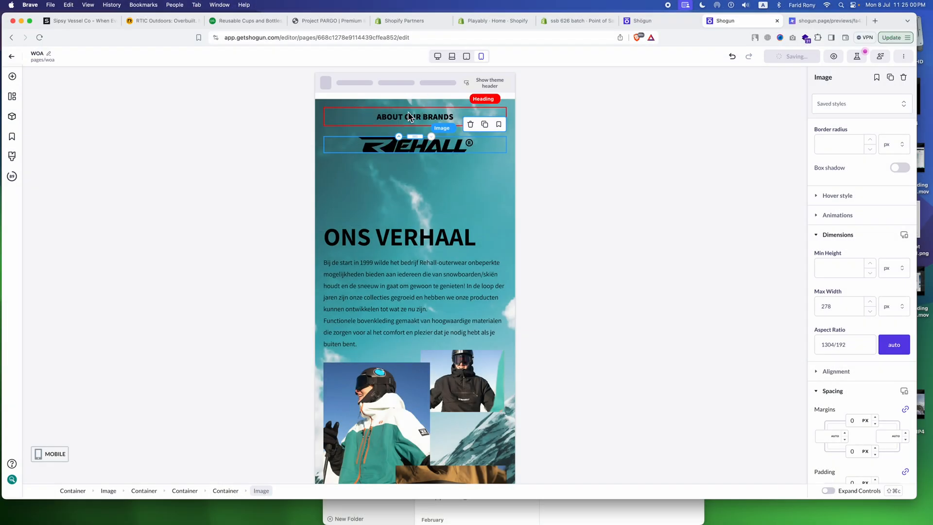
pyautogui.click(407, 112)
pyautogui.scroll(-3, 830, 302)
pyautogui.scroll(-7, 829, 302)
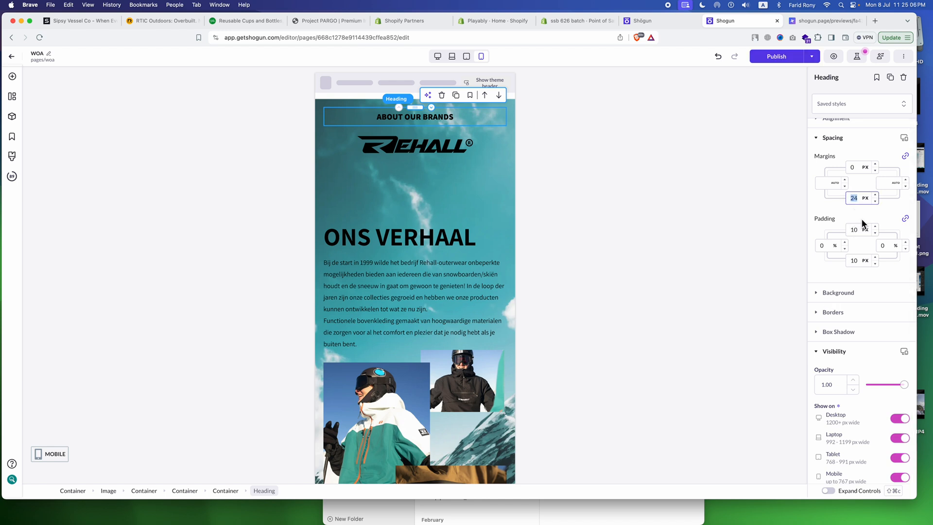
pyautogui.write('10')
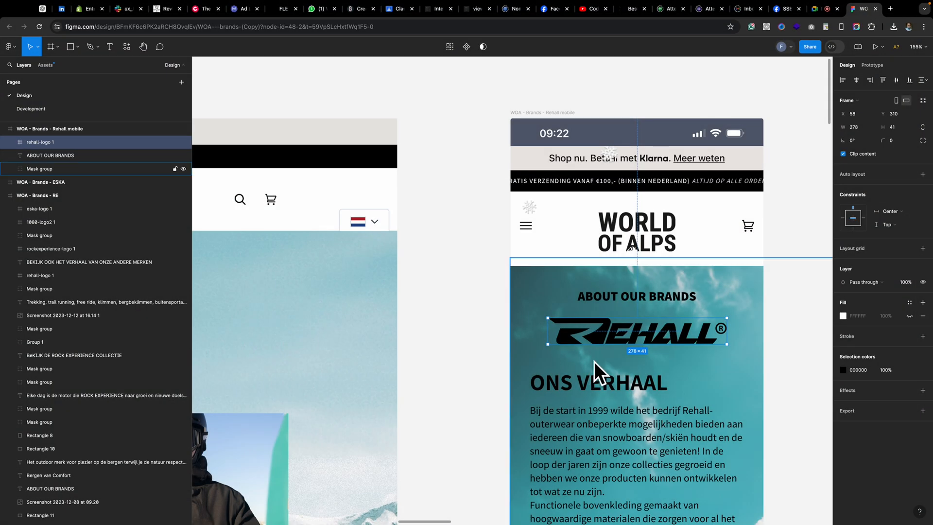
# - Check the "ONS VERHAAL" text size in Figma, set that heading's size to 35 px in Shogun, and save the page
pyautogui.click(586, 383)
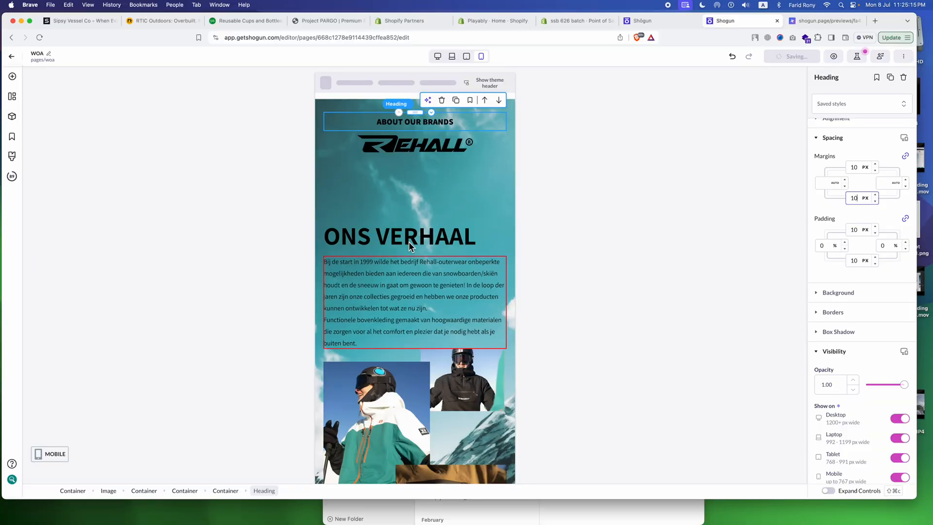
pyautogui.click(409, 241)
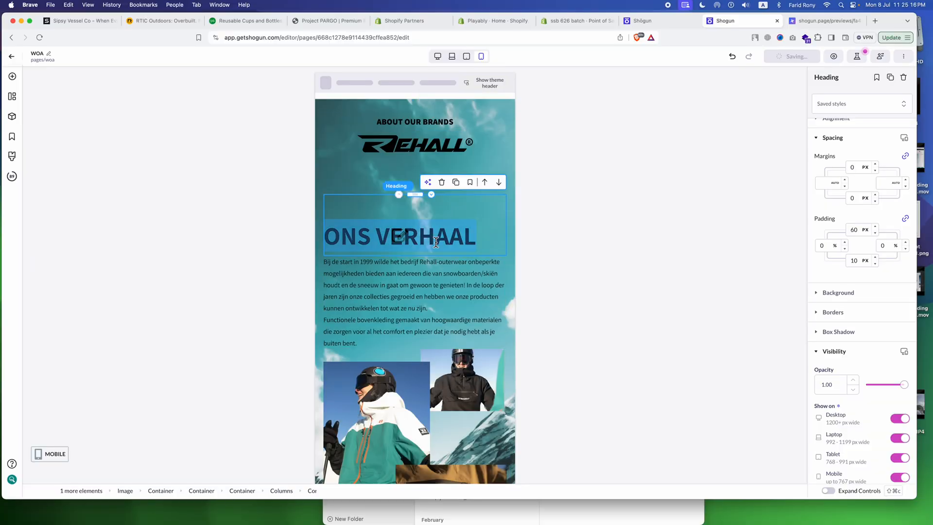
pyautogui.doubleClick(819, 275)
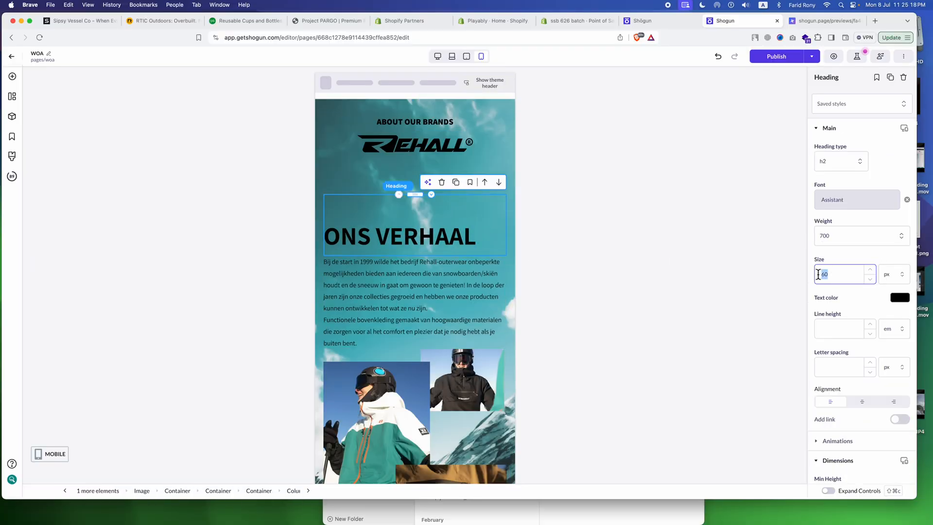
pyautogui.write('35')
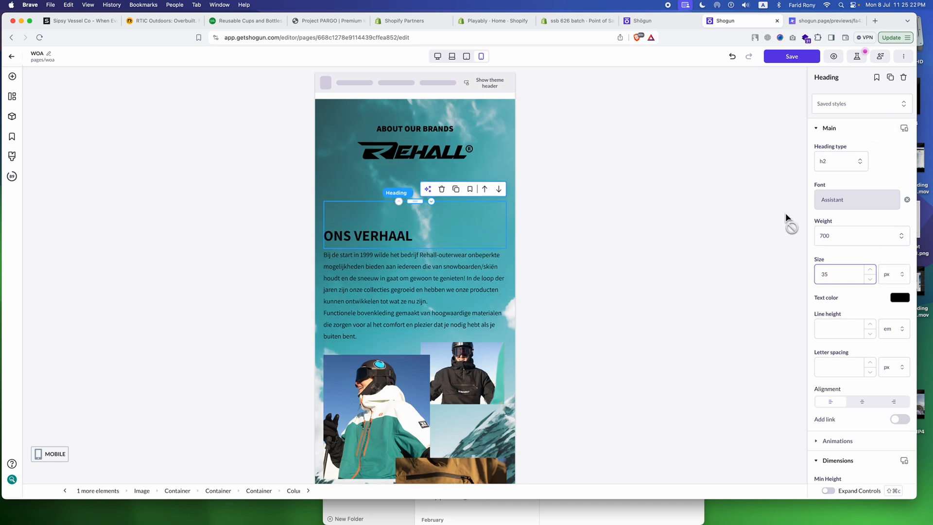
pyautogui.press('super+s')
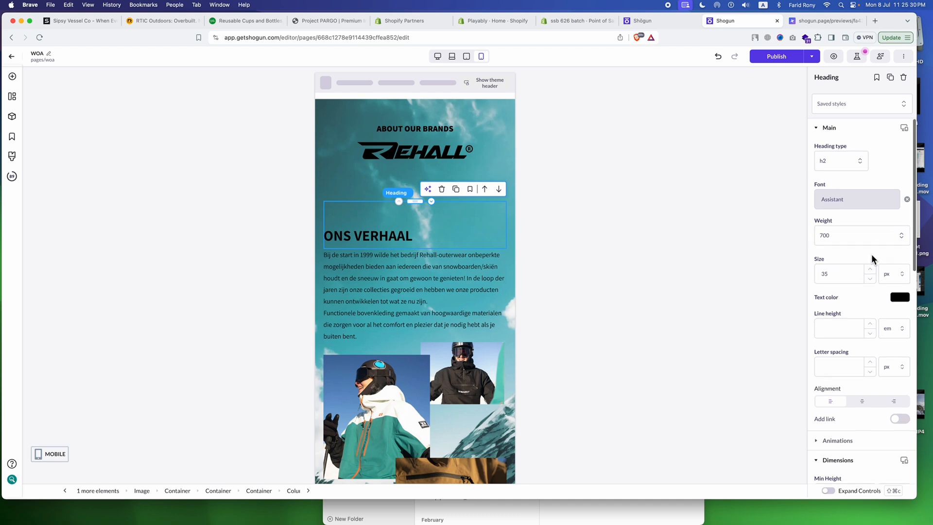
# - Set the top and bottom padding of the "ONS VERHAAL" heading to 0 px
pyautogui.scroll(-8, 872, 261)
pyautogui.scroll(-3, 870, 272)
pyautogui.doubleClick(854, 293)
pyautogui.write('0')
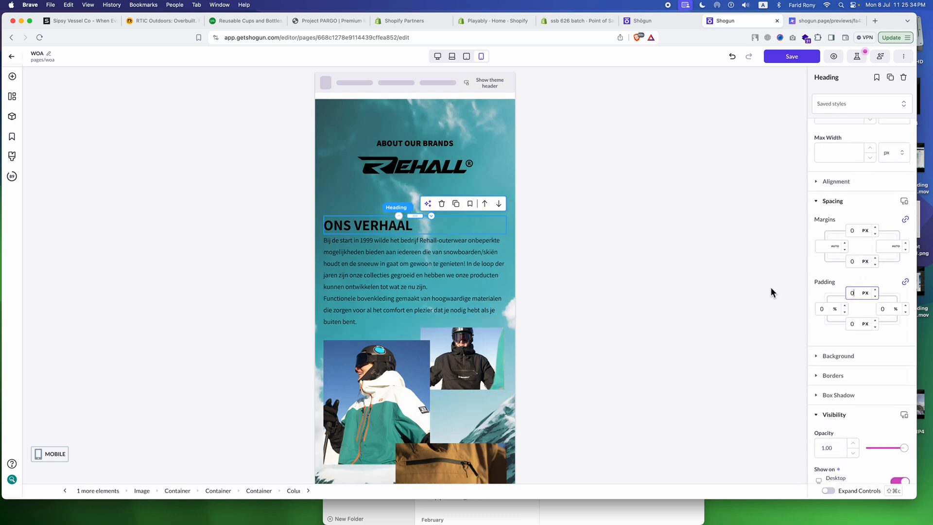
# - Set the bottom padding of the container around the "ABOUT OUR BRANDS" heading and Rehall logo to 50 px
pyautogui.click(348, 186)
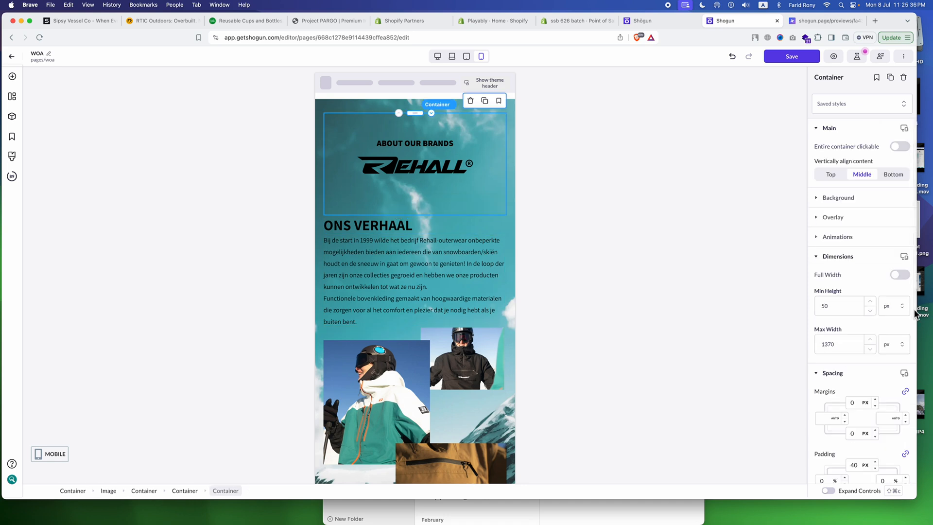
pyautogui.scroll(-5, 855, 330)
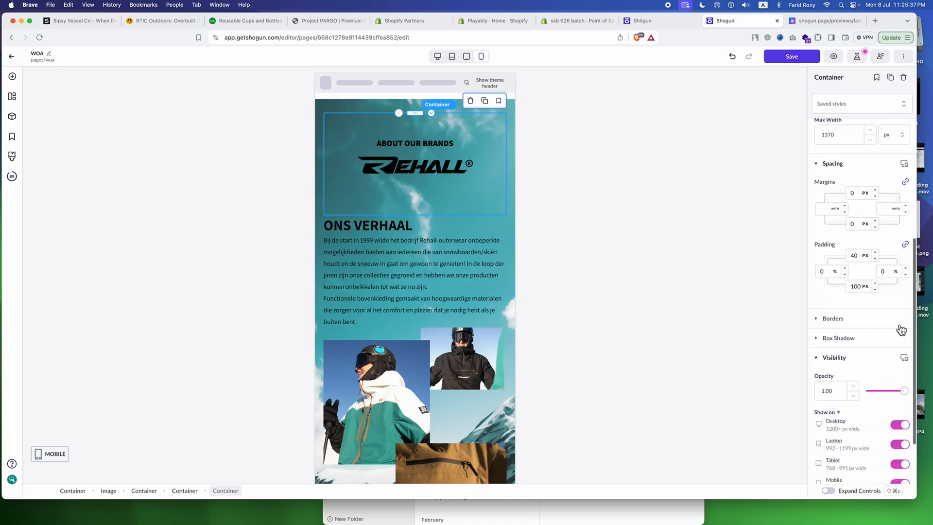
pyautogui.click(859, 285)
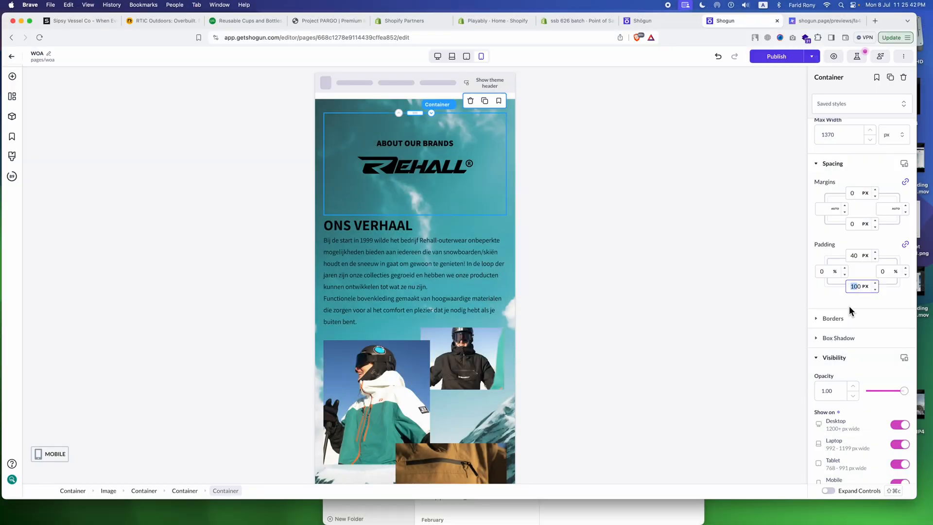
pyautogui.write('50')
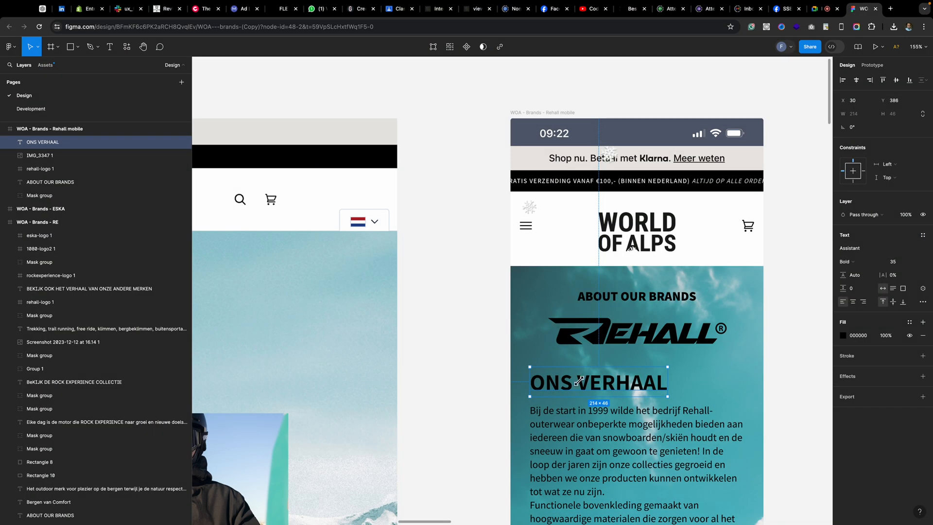
# - Inspect the brand story paragraph and the size of the image collage below it in the Figma mobile design
pyautogui.scroll(-5, 608, 292)
pyautogui.click(622, 222)
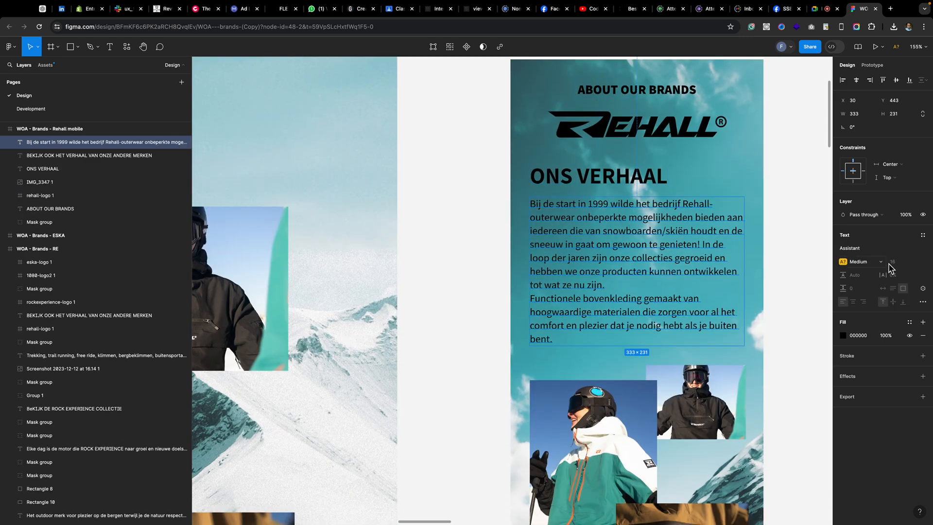
pyautogui.scroll(-5, 566, 287)
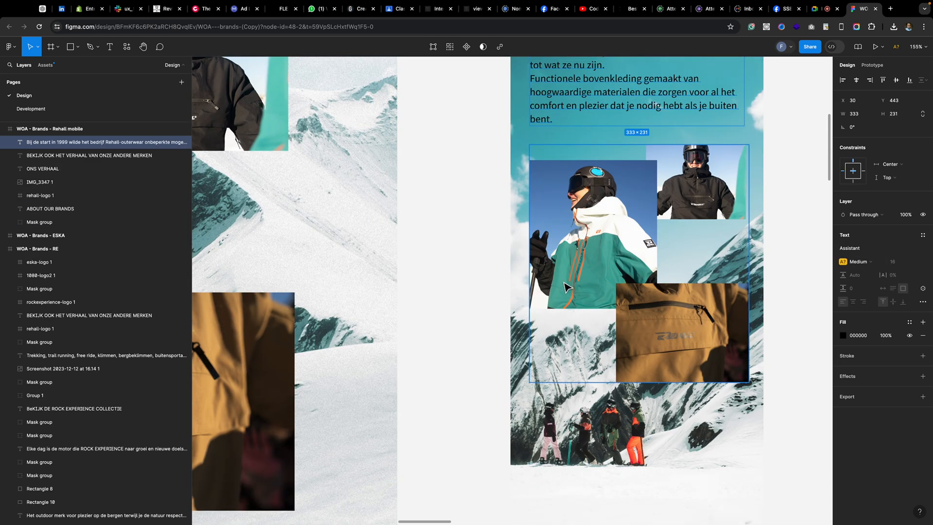
pyautogui.click(626, 200)
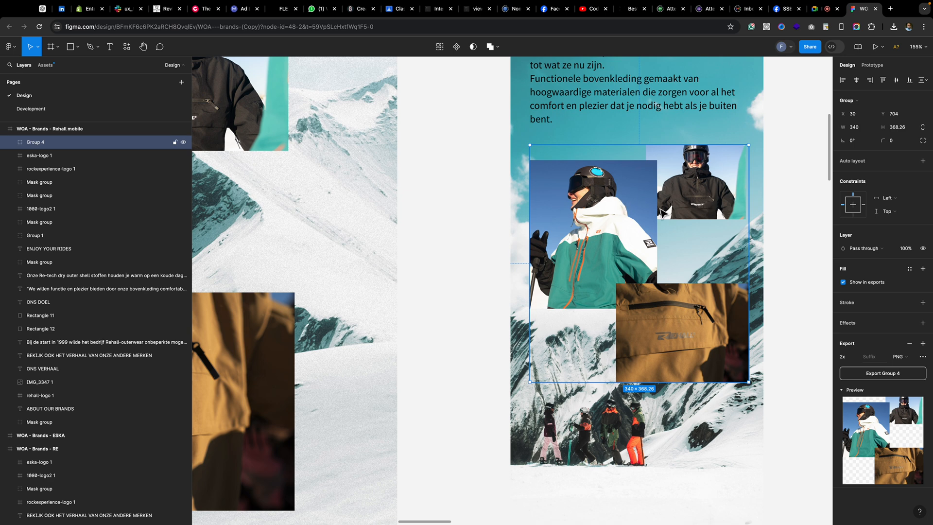
# - Switch to Shogun, set the image collage's max width to 340 px to match Figma, and save the page
pyautogui.press('super+Tab')
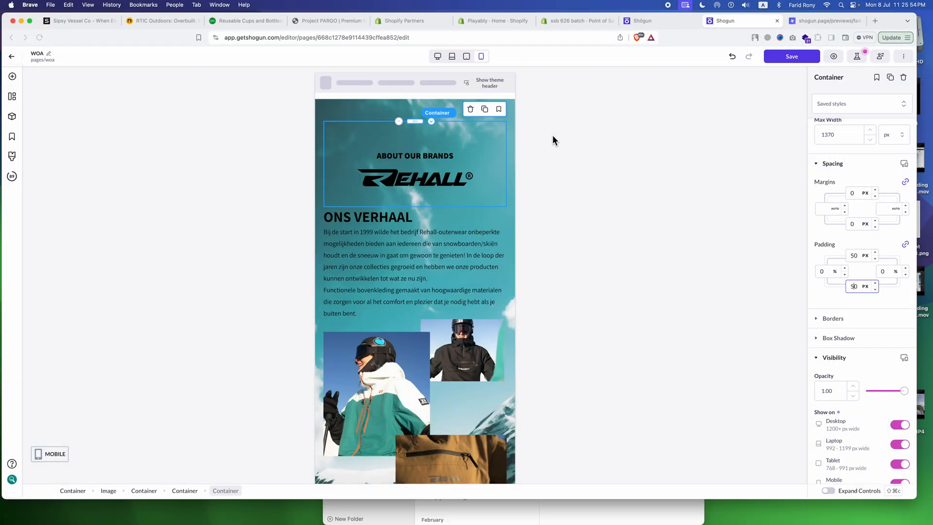
pyautogui.scroll(-3, 403, 263)
pyautogui.click(394, 273)
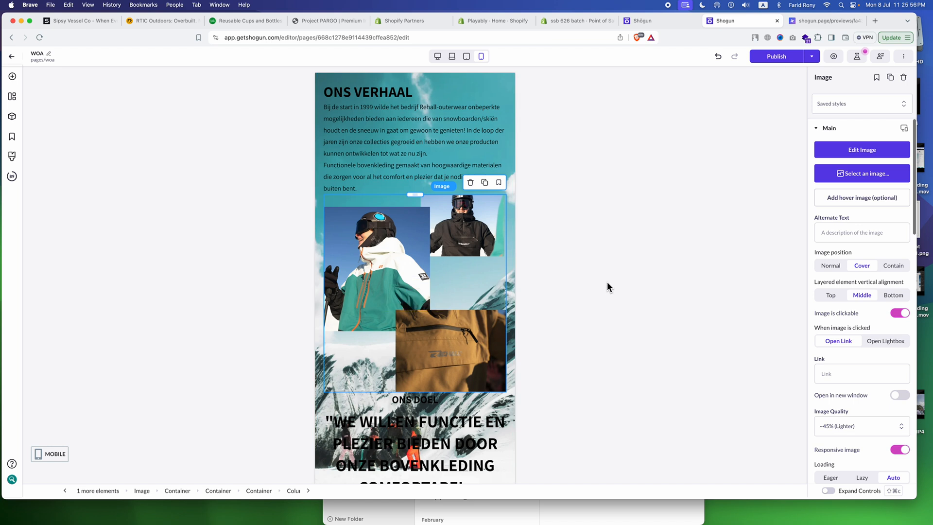
pyautogui.scroll(-10, 879, 316)
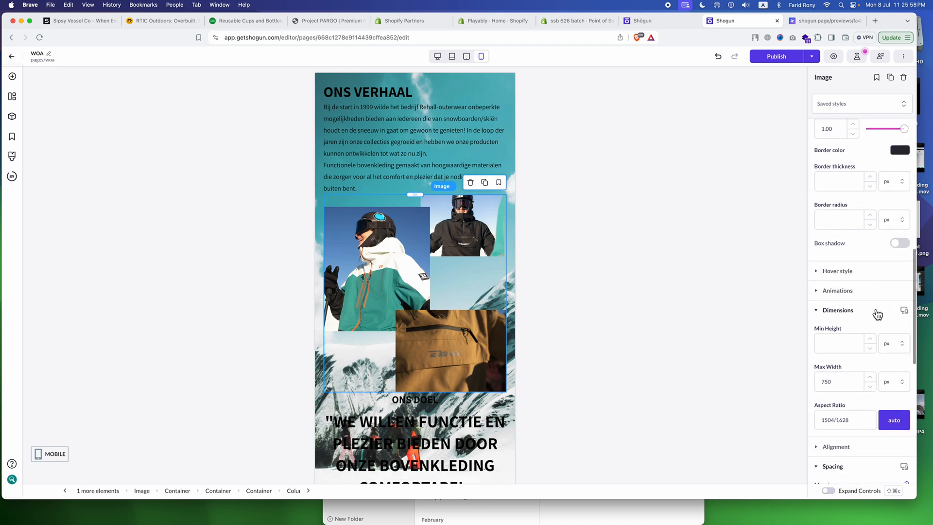
pyautogui.scroll(-3, 877, 315)
pyautogui.click(843, 246)
pyautogui.press('super+Tab')
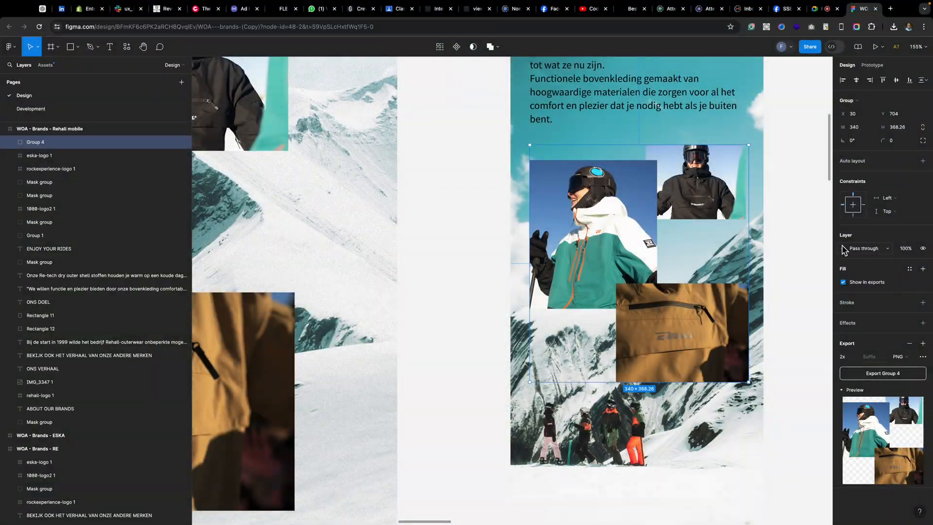
pyautogui.press('super+Tab')
pyautogui.moveTo(844, 247); pyautogui.dragTo(816, 250)
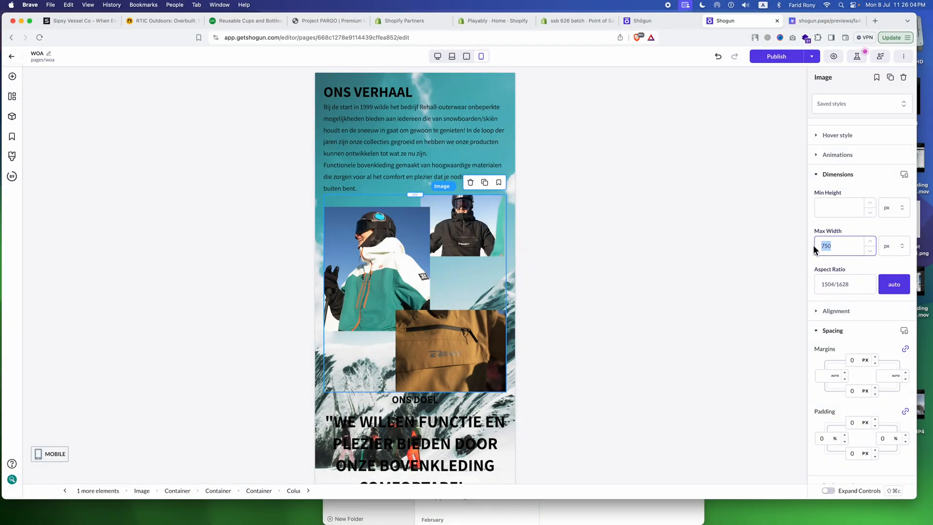
pyautogui.write('340')
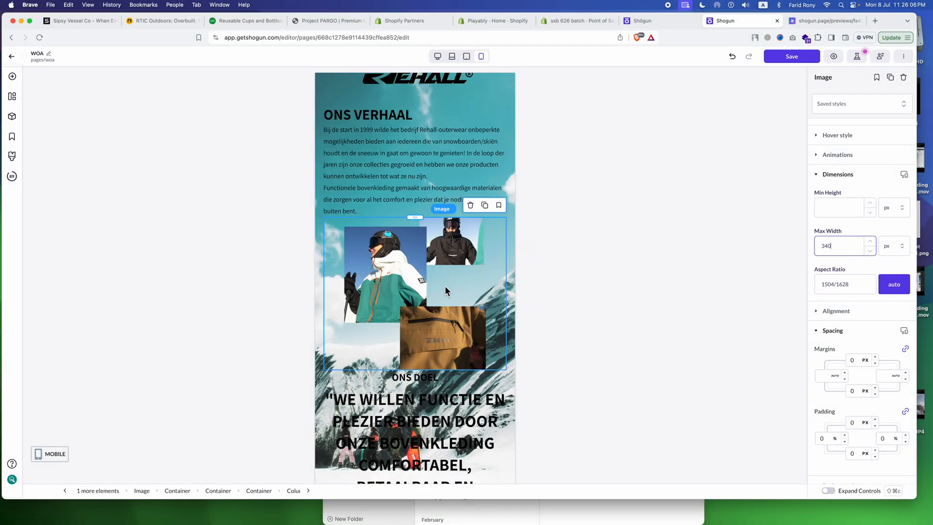
pyautogui.moveTo(391, 266)
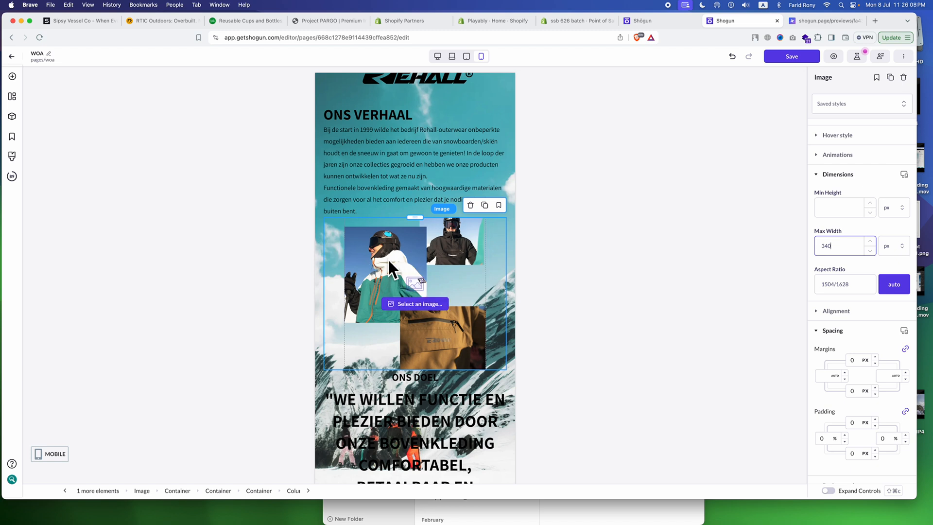
pyautogui.press('super+s')
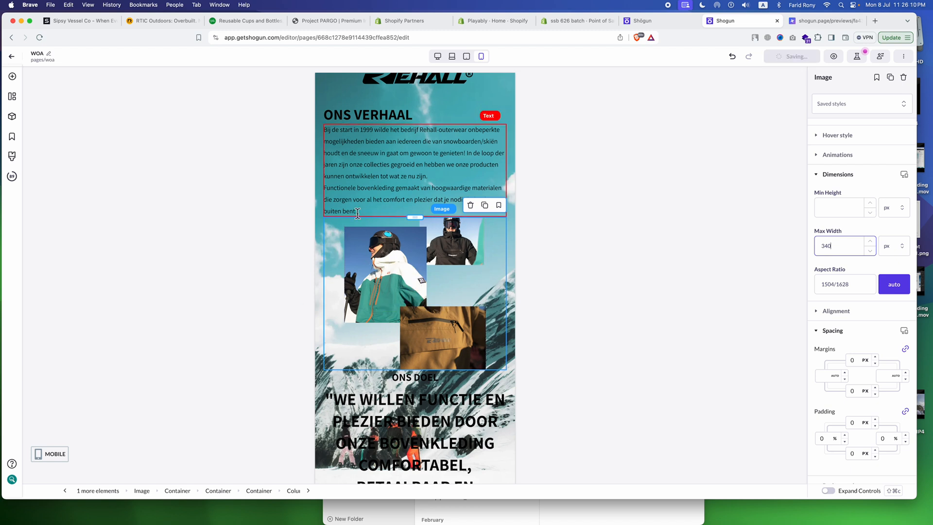
# - Compare the collage with the Figma design, then unlink its margins in Shogun and set the top margin to 40 px
pyautogui.hotkey('ctrl', 'Right')
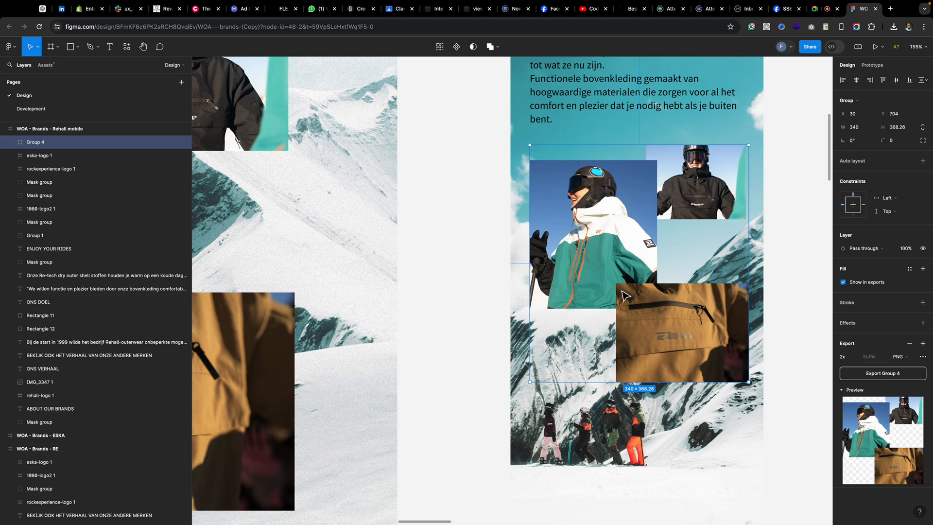
pyautogui.hotkey('ctrl', 'Left')
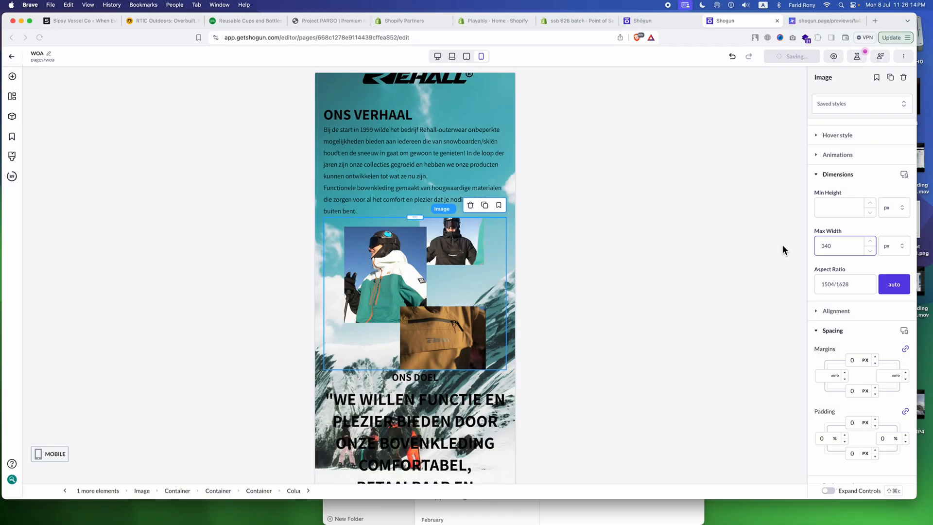
pyautogui.scroll(-1, 862, 364)
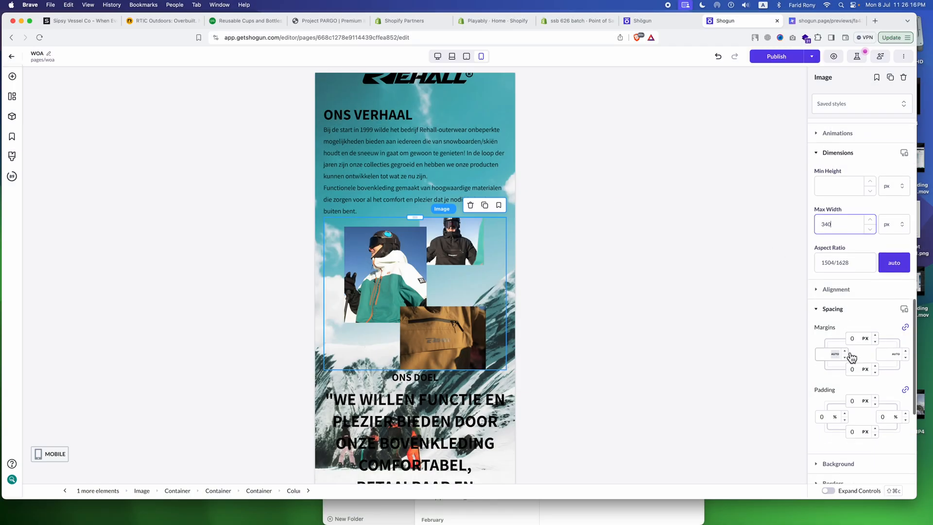
pyautogui.click(906, 328)
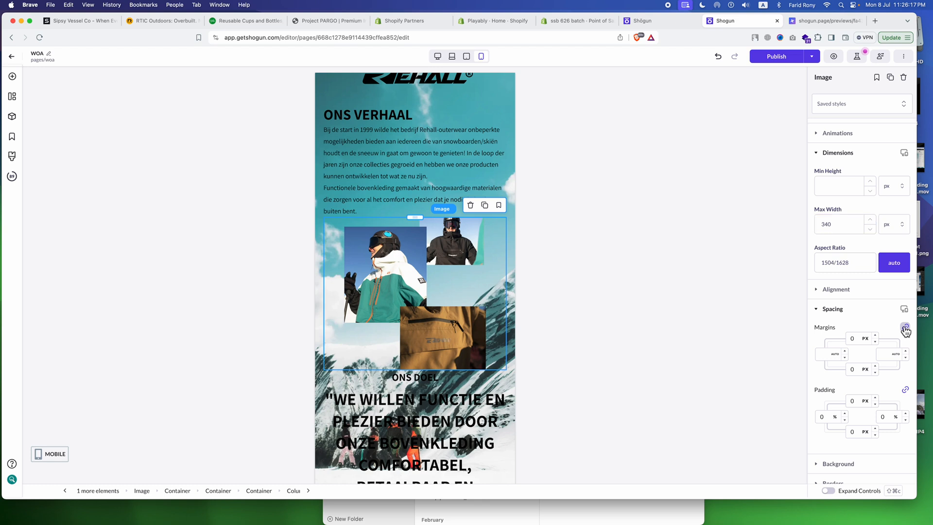
pyautogui.click(849, 339)
pyautogui.write('40')
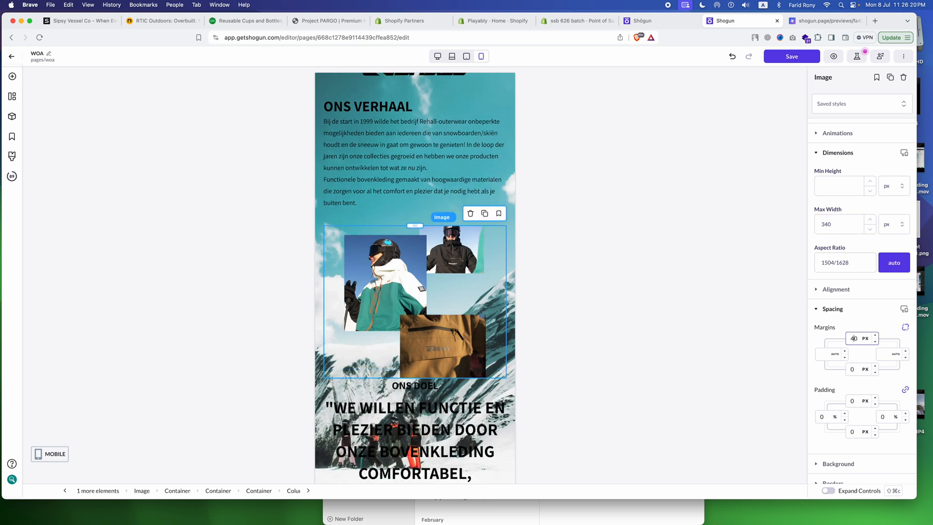
# - Check the "ONS DOEL" heading in Figma, then set its size to 20 px and align it left in Shogun
pyautogui.scroll(-3, 413, 316)
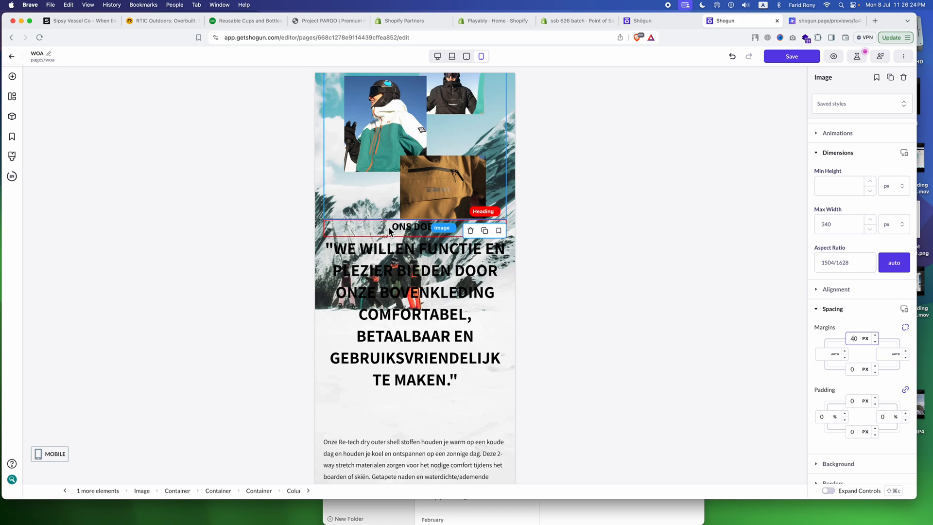
pyautogui.scroll(-5, 388, 230)
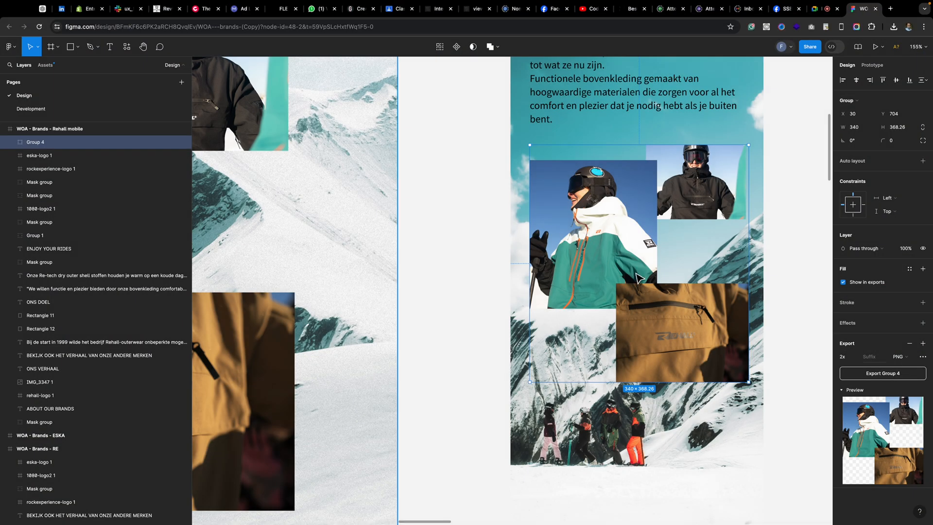
pyautogui.scroll(-10, 637, 277)
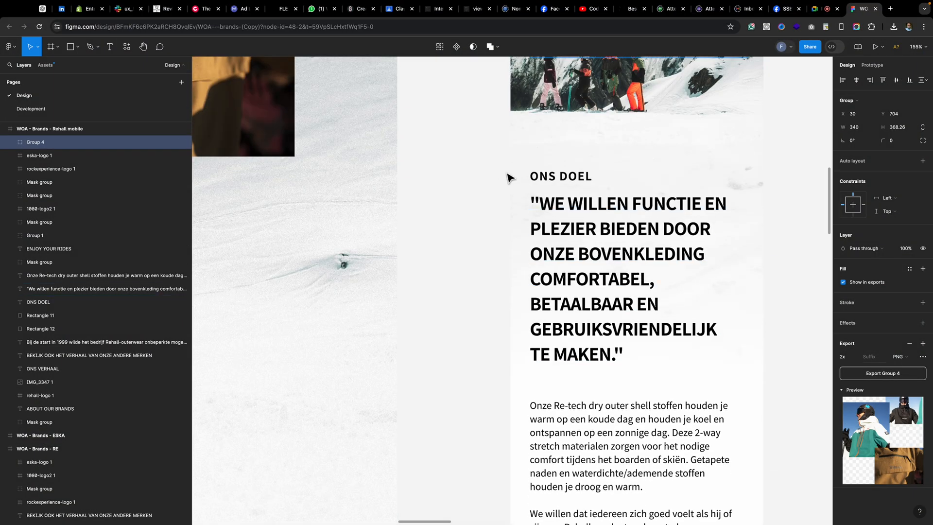
pyautogui.click(564, 174)
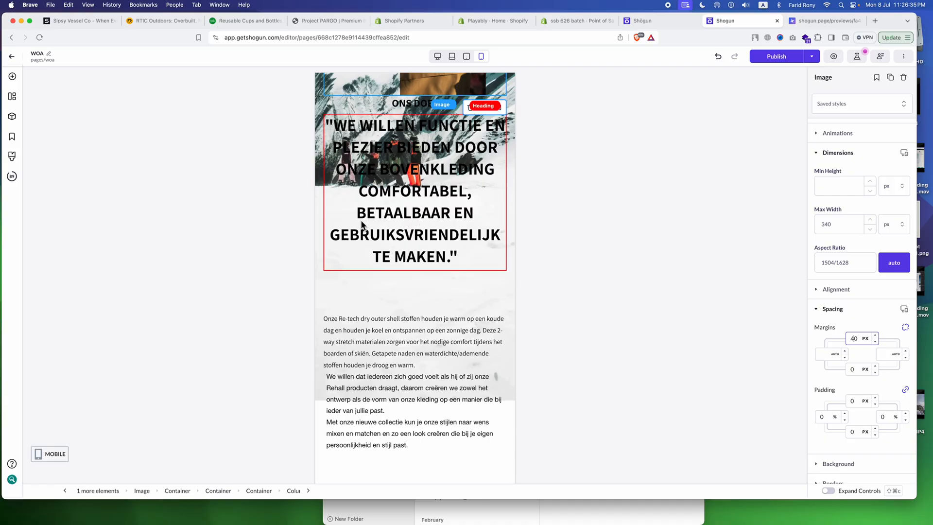
pyautogui.scroll(3, 361, 219)
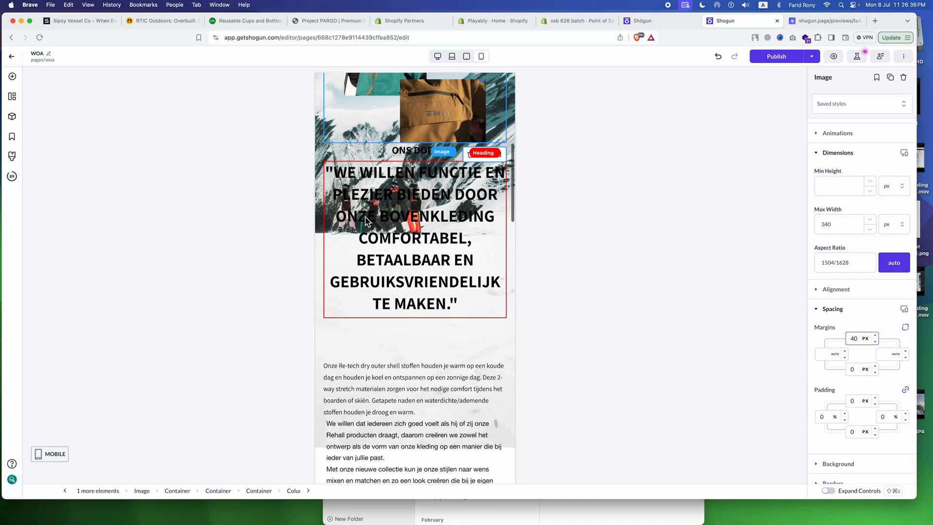
pyautogui.click(385, 181)
pyautogui.scroll(5, 868, 228)
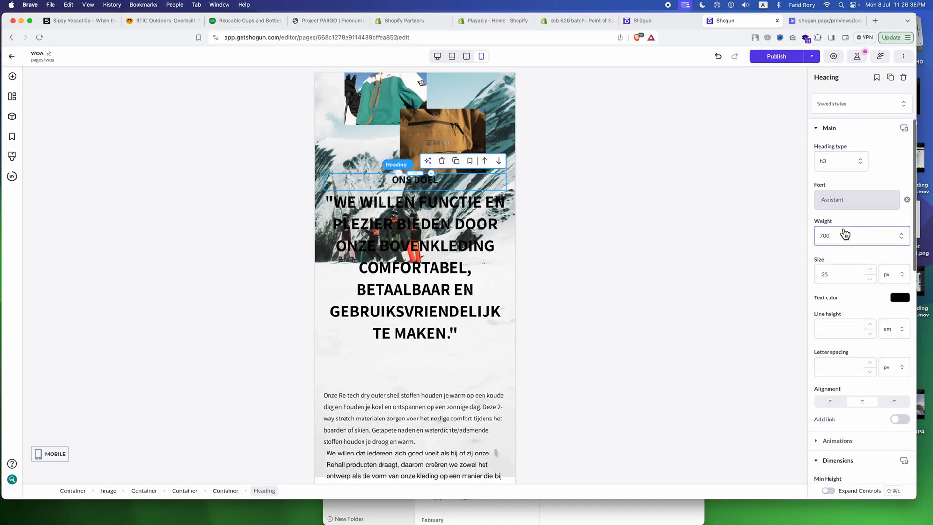
pyautogui.click(837, 276)
pyautogui.write('20')
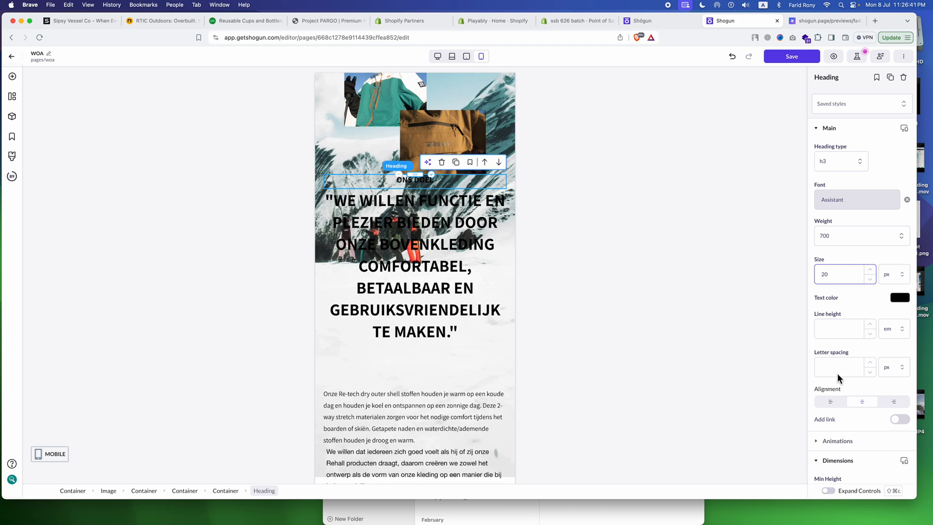
pyautogui.click(831, 401)
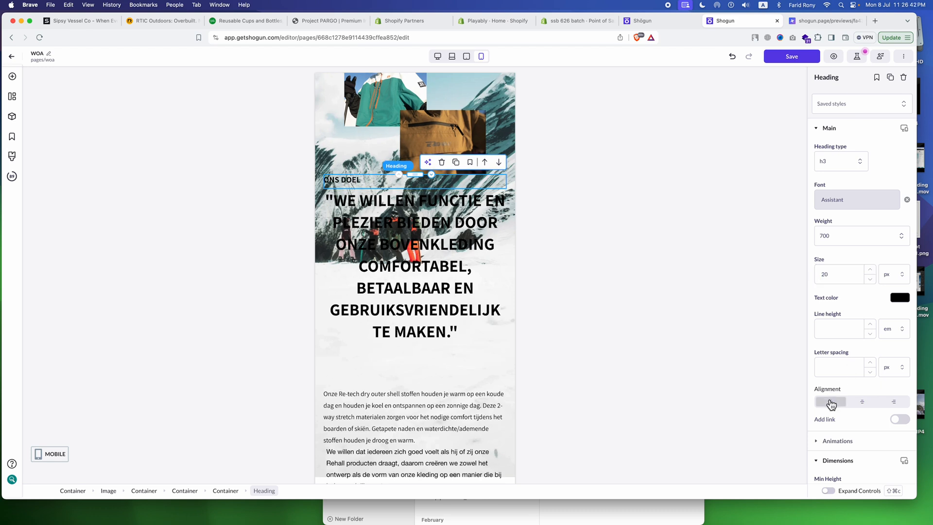
# - Check the "WE WILLEN FUNCTIE EN PLEZIER" quote in Figma, then set that heading to 30 px and left alignment in Shogun
pyautogui.press('super+Tab')
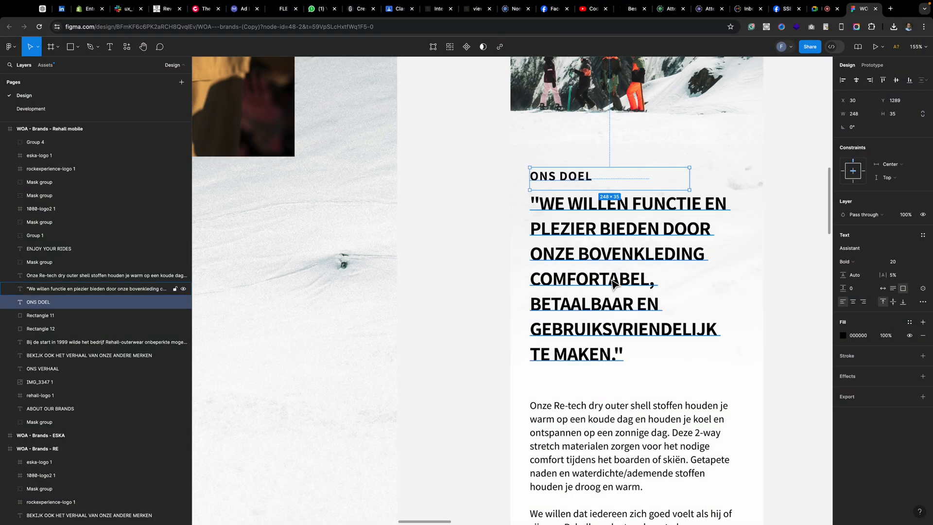
pyautogui.click(611, 281)
pyautogui.press('super+Tab')
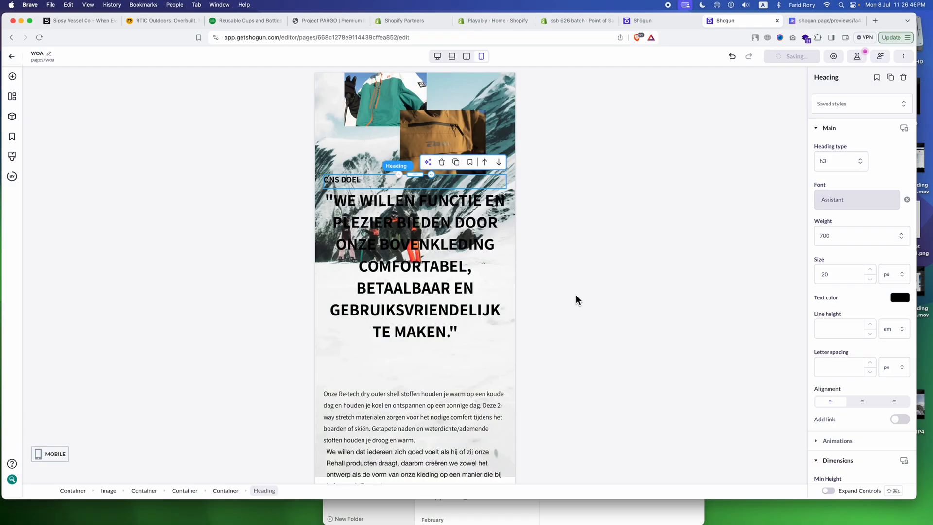
pyautogui.click(404, 345)
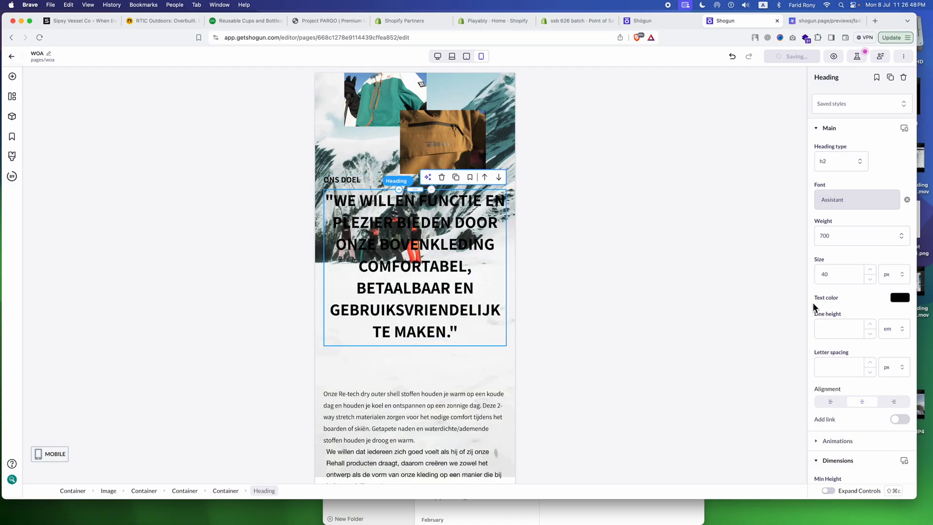
pyautogui.click(823, 275)
pyautogui.write('3')
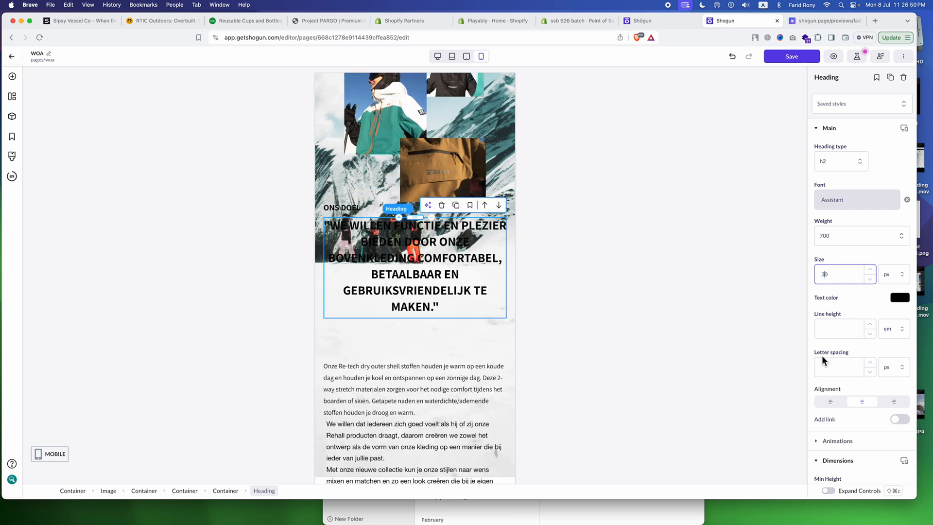
pyautogui.click(831, 402)
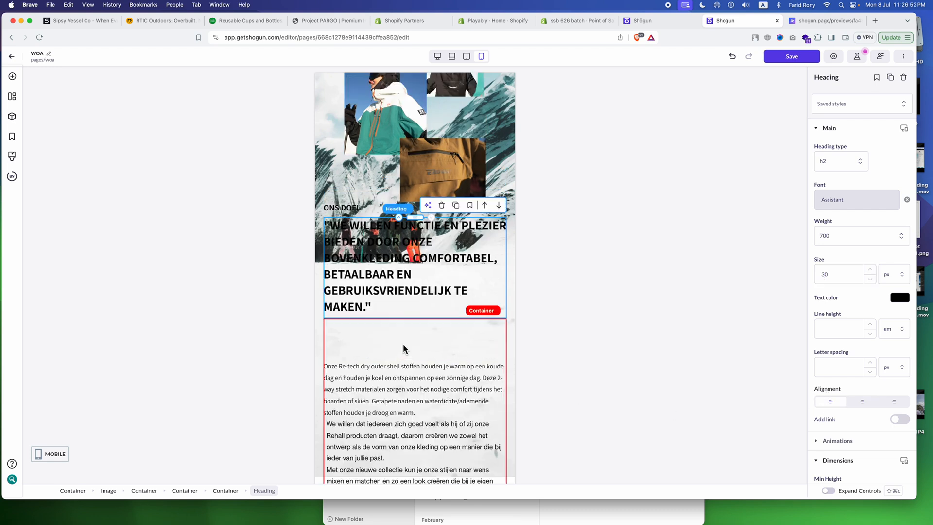
# - Set the top padding of the container around the "Onze Re-tech" paragraphs to 30 px, comparing the spacing with Figma
pyautogui.click(395, 349)
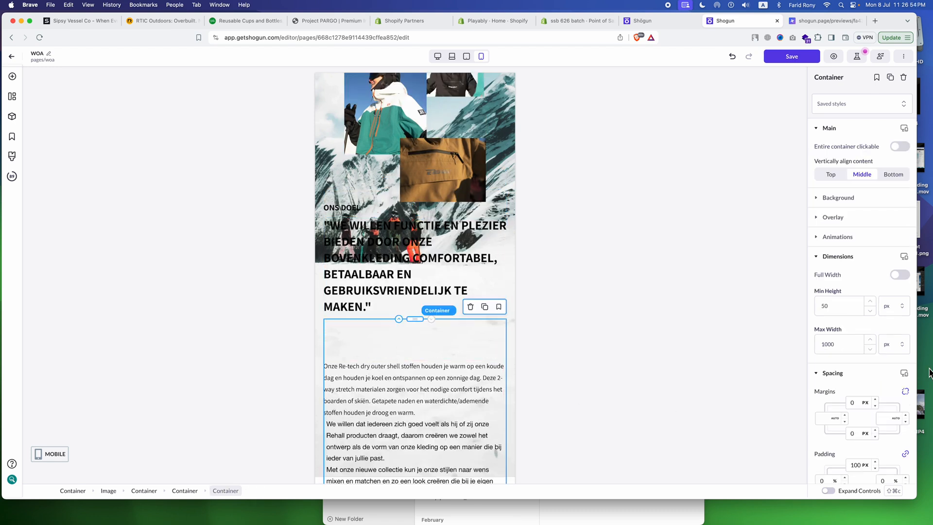
pyautogui.scroll(-5, 879, 373)
pyautogui.moveTo(861, 337); pyautogui.dragTo(848, 337)
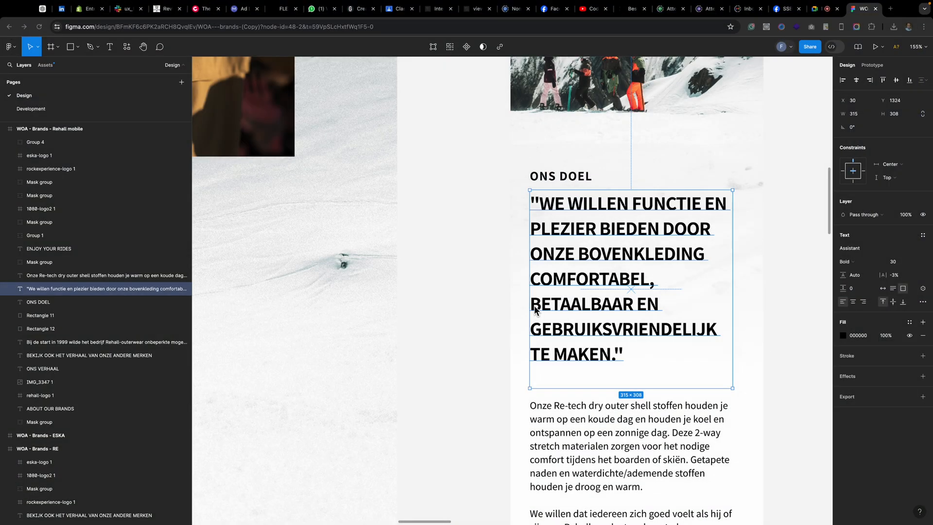
pyautogui.scroll(-5, 538, 194)
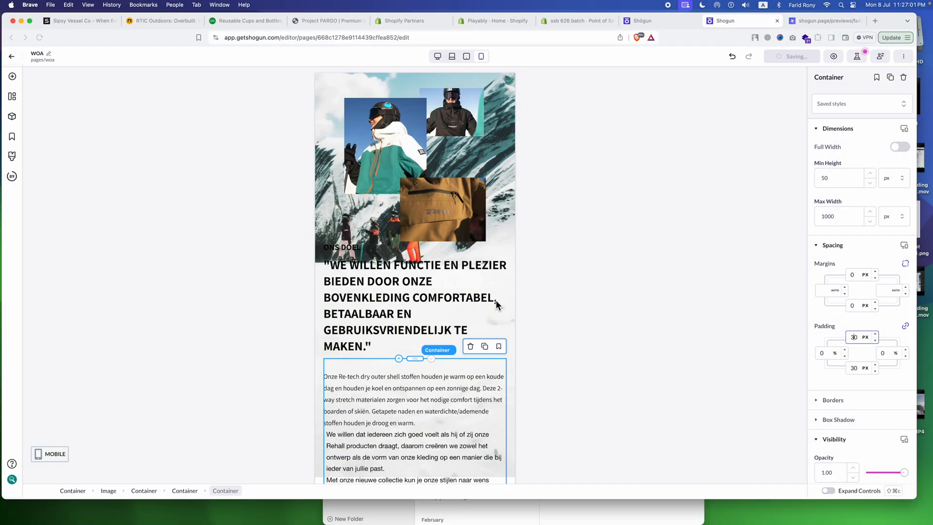
# - Set the left margin of the "We willen dat iedereen" paragraph to 0 px and its top margin to 20 px
pyautogui.scroll(-3, 456, 277)
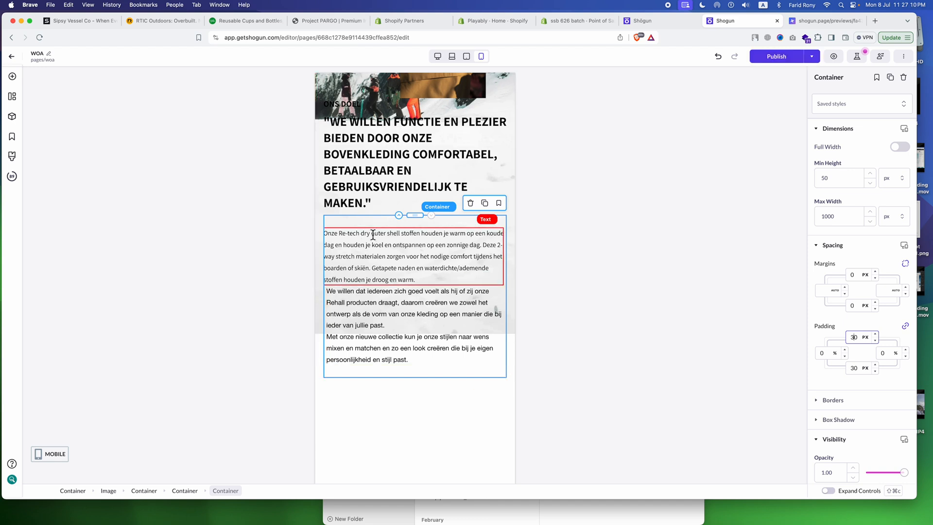
pyautogui.click(379, 240)
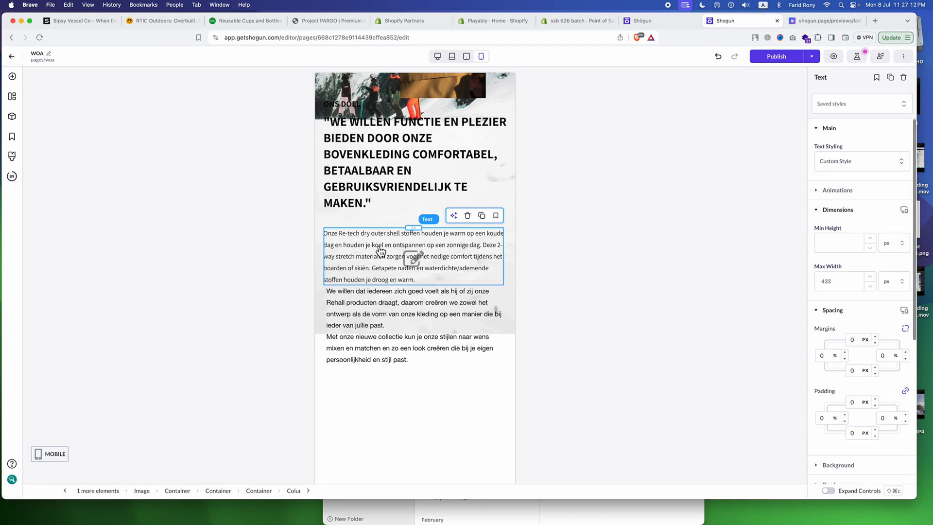
pyautogui.click(379, 302)
pyautogui.click(836, 357)
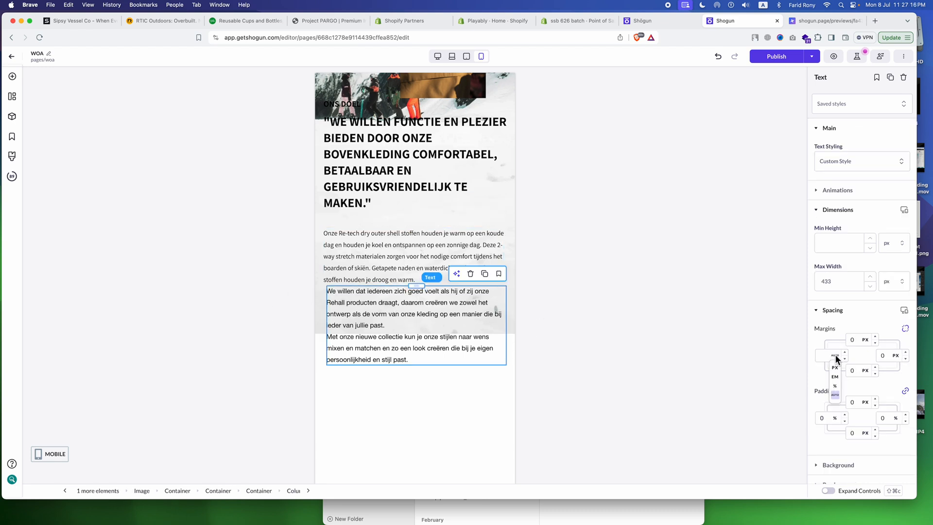
pyautogui.click(835, 368)
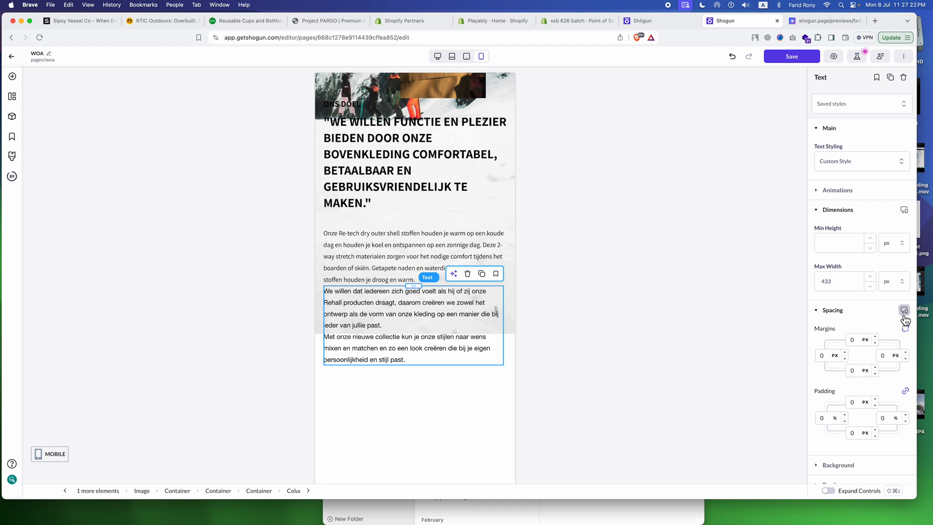
pyautogui.write('2')
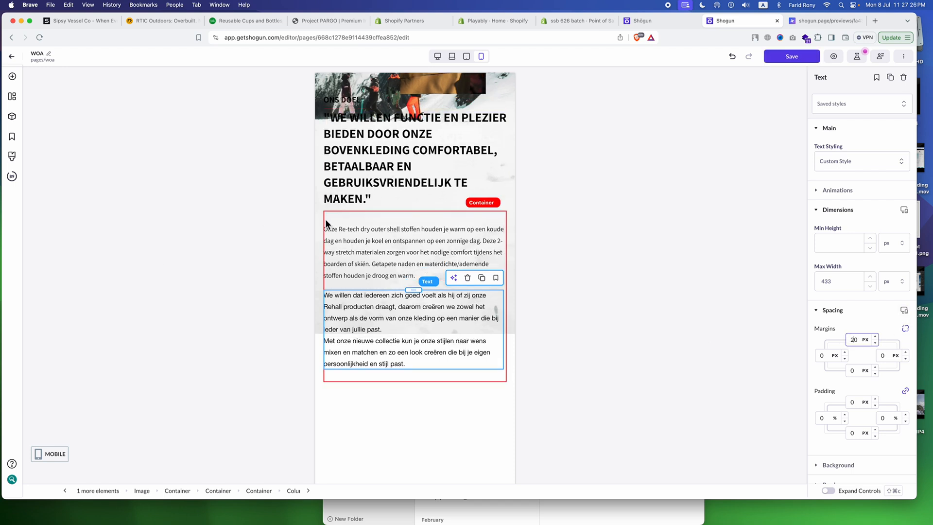
# - Compare the empty space above "ENJOY YOUR RIDES" with the Figma mobile design, then examine the background image's dimensions and spacing in Shogun
pyautogui.scroll(2, 381, 210)
pyautogui.scroll(-5, 382, 210)
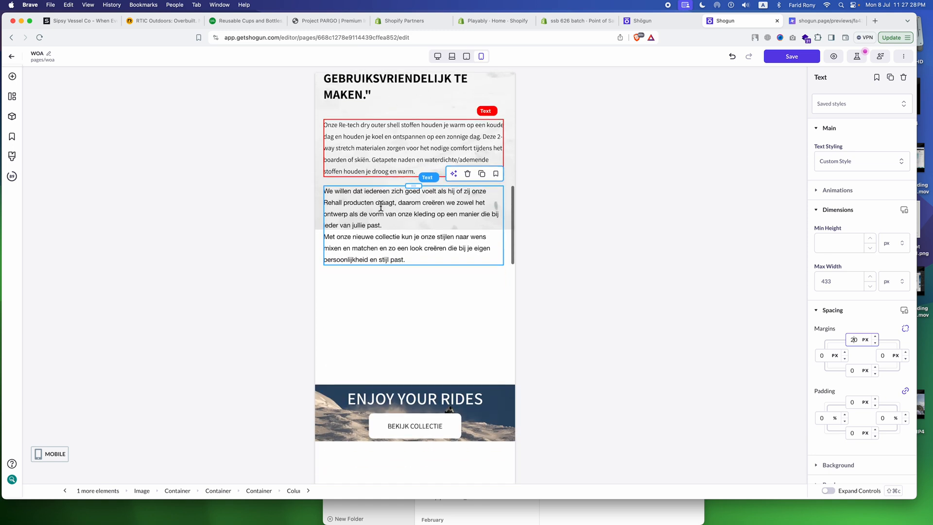
pyautogui.scroll(-2, 382, 212)
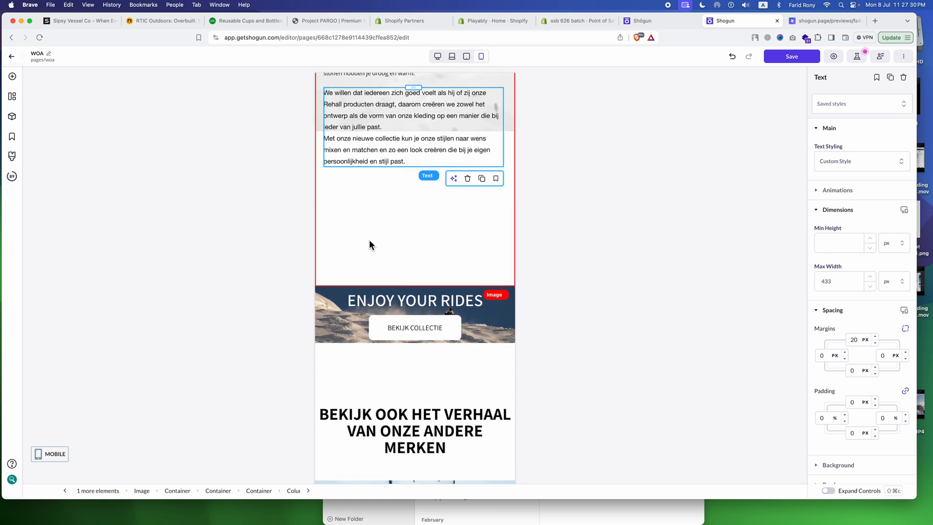
pyautogui.click(375, 281)
pyautogui.press('super+Tab')
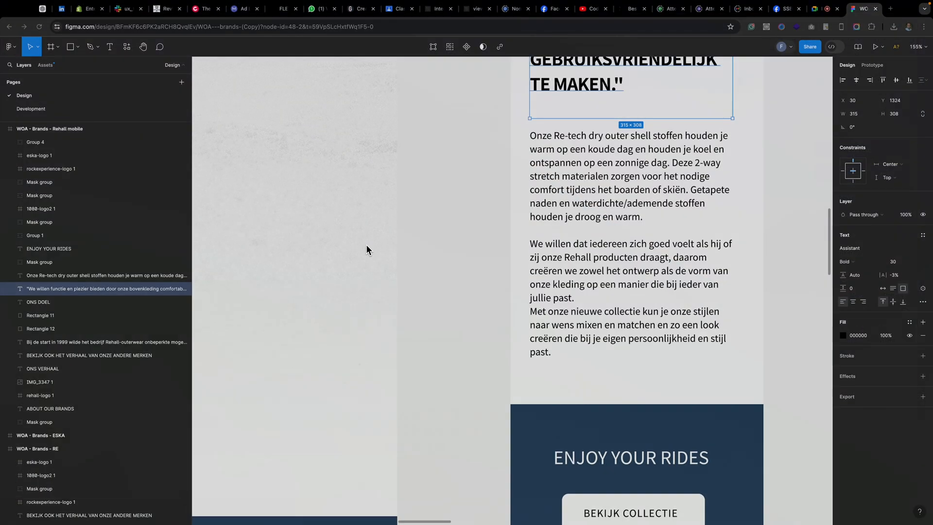
pyautogui.press('super+Tab')
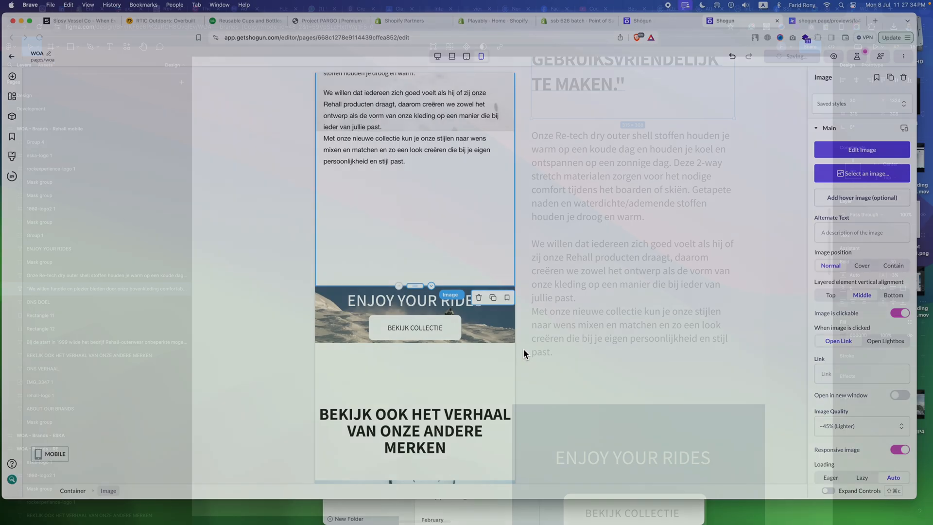
pyautogui.scroll(-5, 876, 261)
pyautogui.scroll(-10, 877, 263)
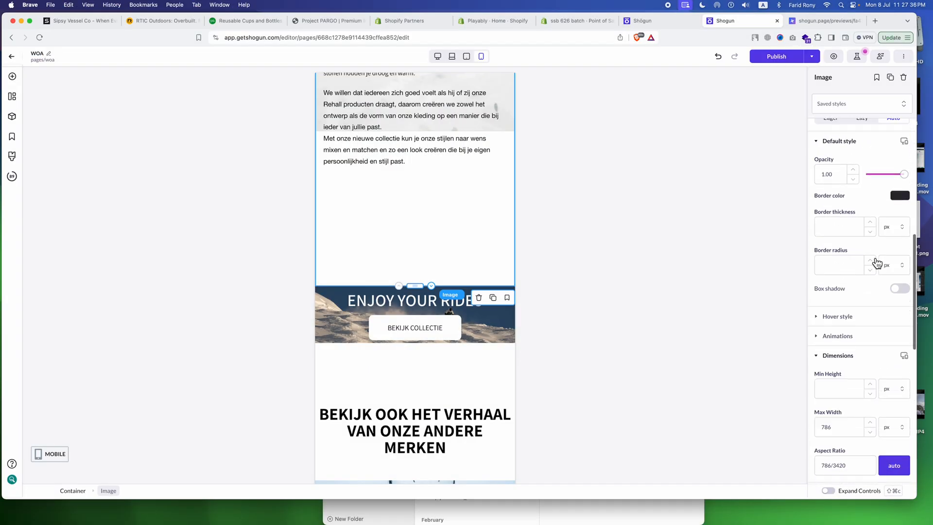
pyautogui.scroll(-2, 876, 262)
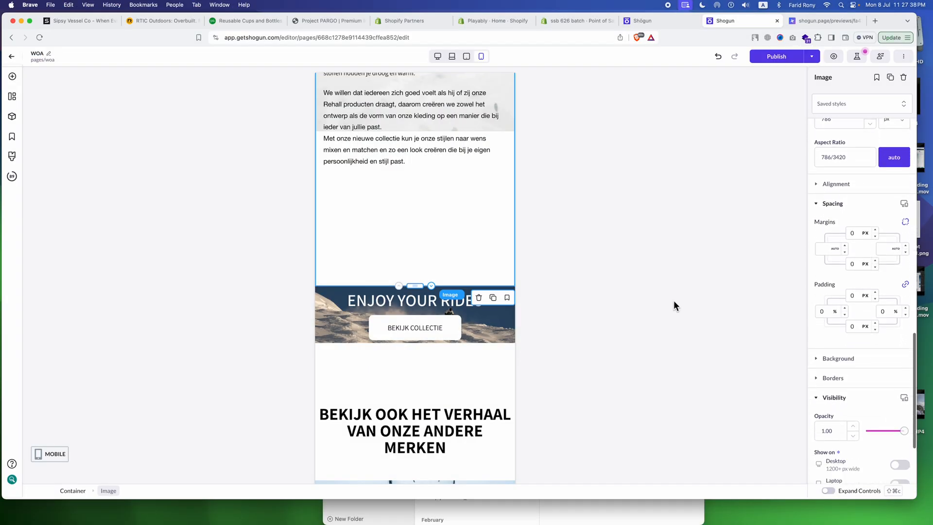
# - Examine the margins and padding of the nested containers around the paragraphs and of the background image for the source of the empty space
pyautogui.click(323, 163)
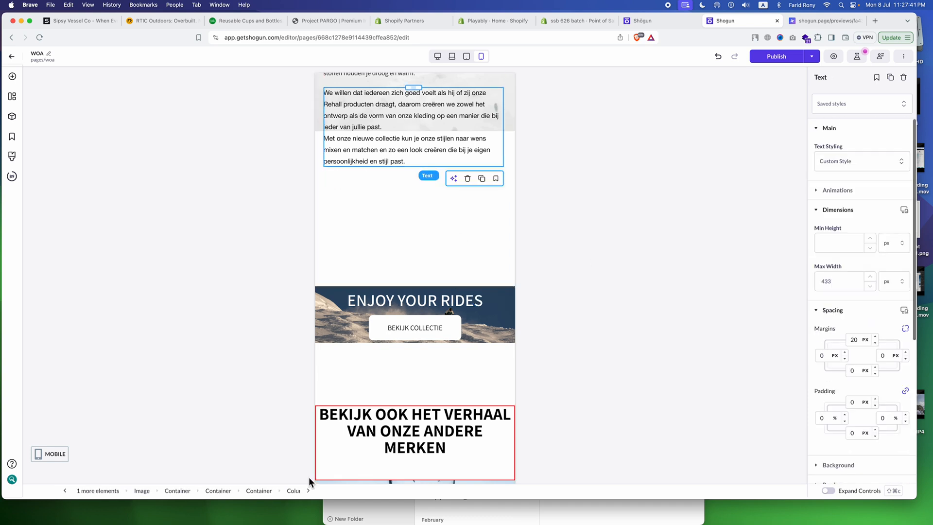
pyautogui.click(259, 491)
pyautogui.scroll(-5, 860, 417)
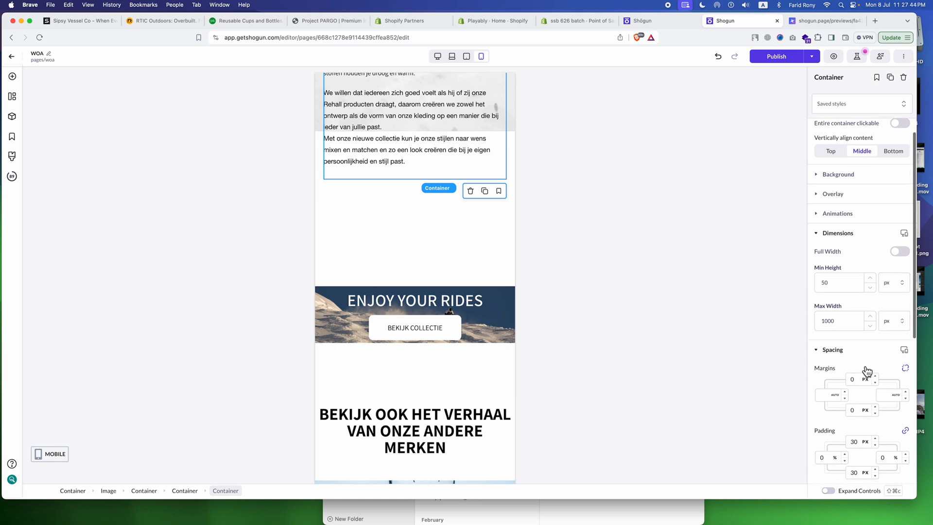
pyautogui.click(185, 490)
pyautogui.scroll(-3, 887, 366)
pyautogui.scroll(-1, 887, 366)
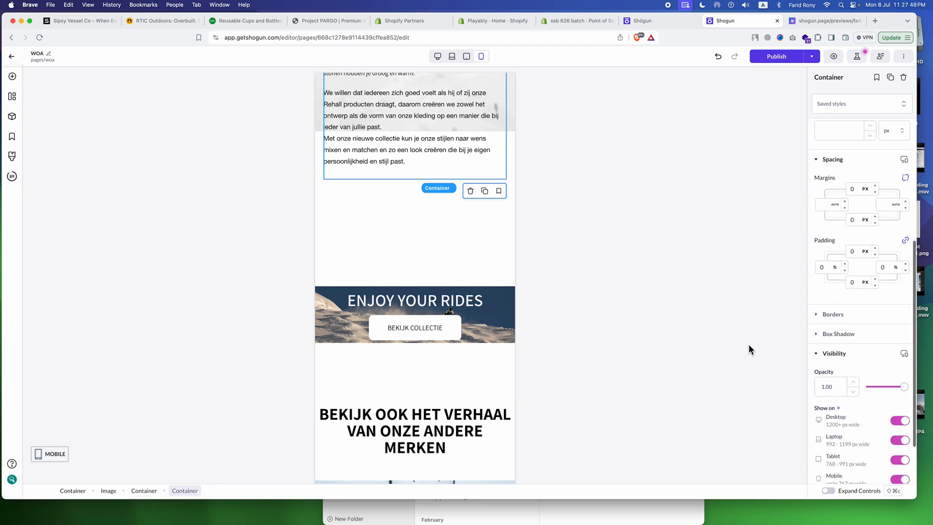
pyautogui.click(145, 491)
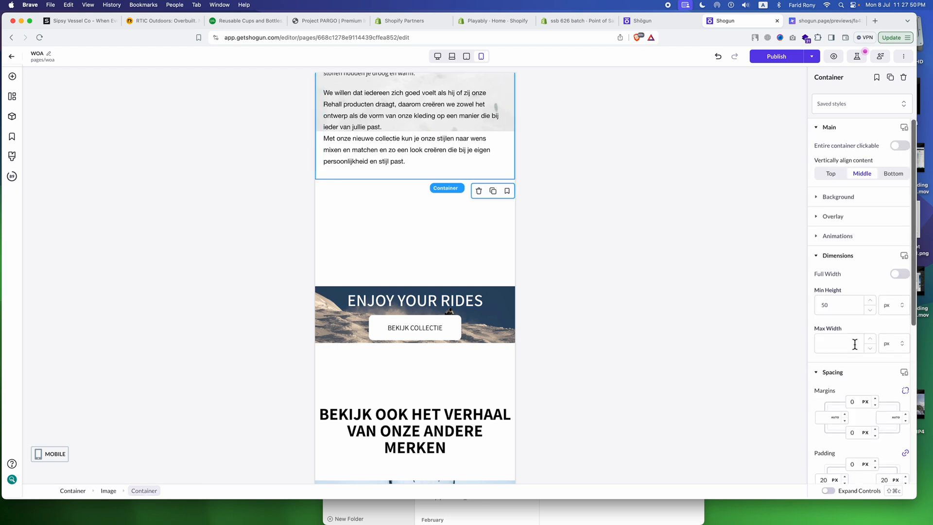
pyautogui.scroll(-8, 854, 343)
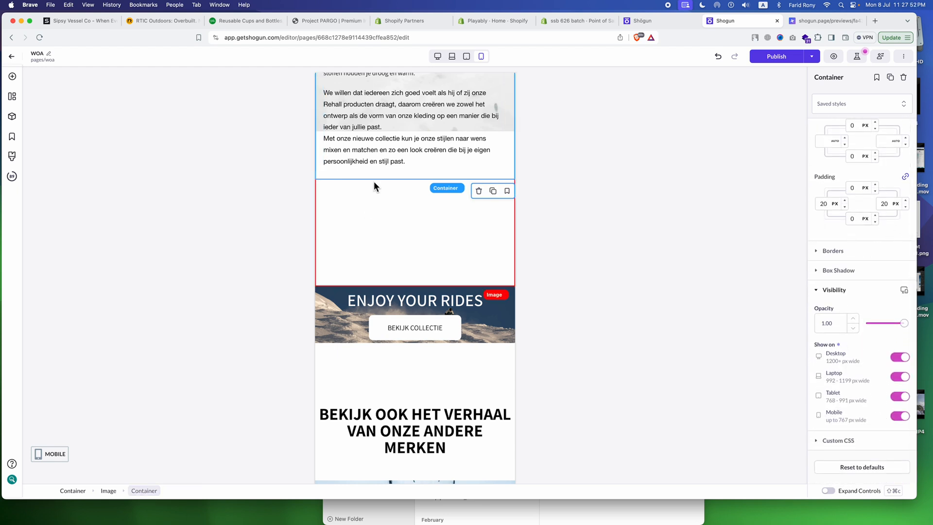
pyautogui.click(369, 257)
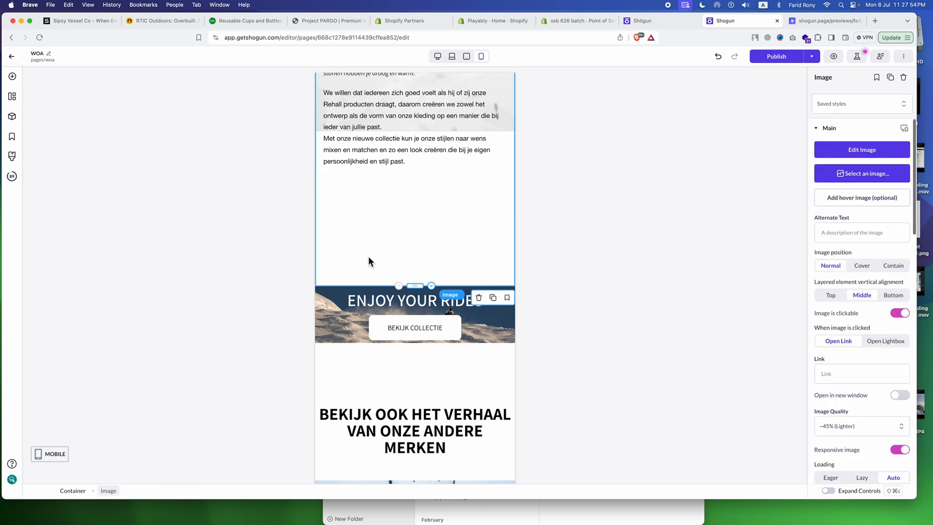
pyautogui.scroll(-12, 870, 302)
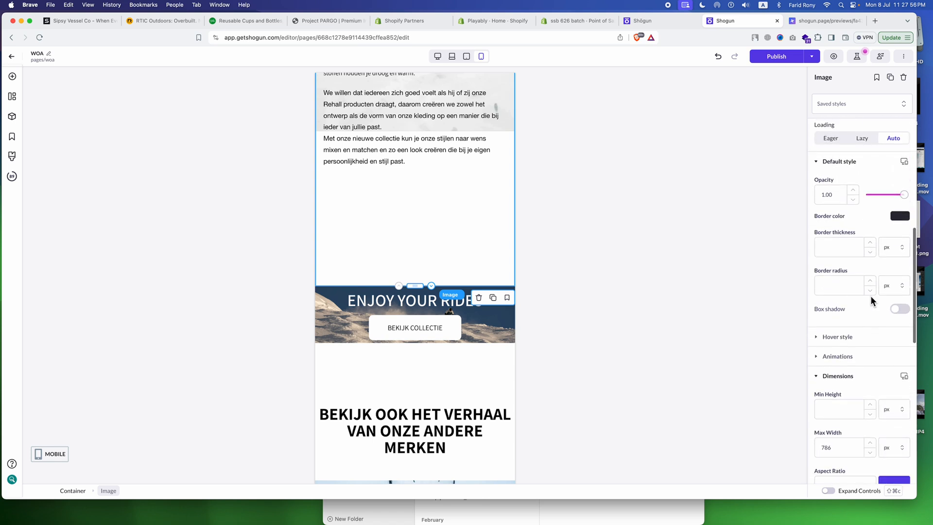
pyautogui.scroll(-4, 873, 302)
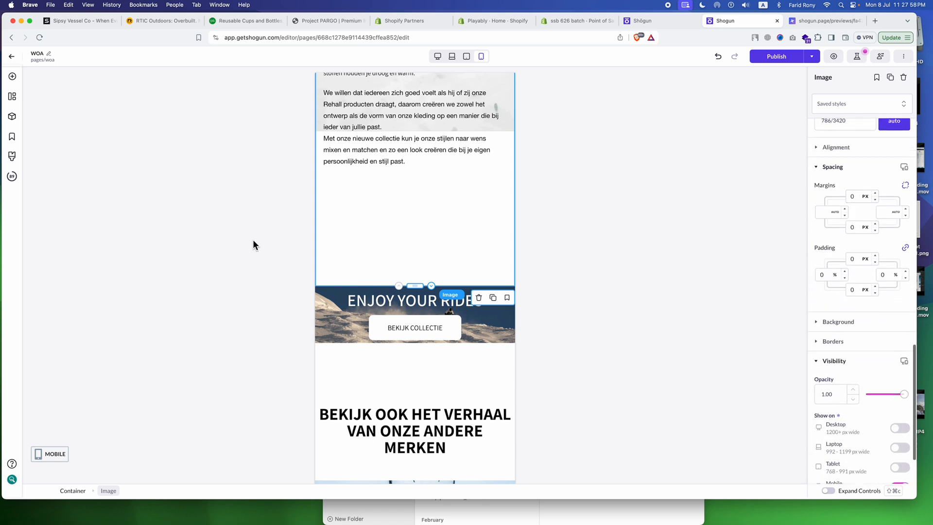
# - Examine the dimensions and spacing of the second paragraph's column container, the two-column element and each parent container up to the image
pyautogui.click(366, 111)
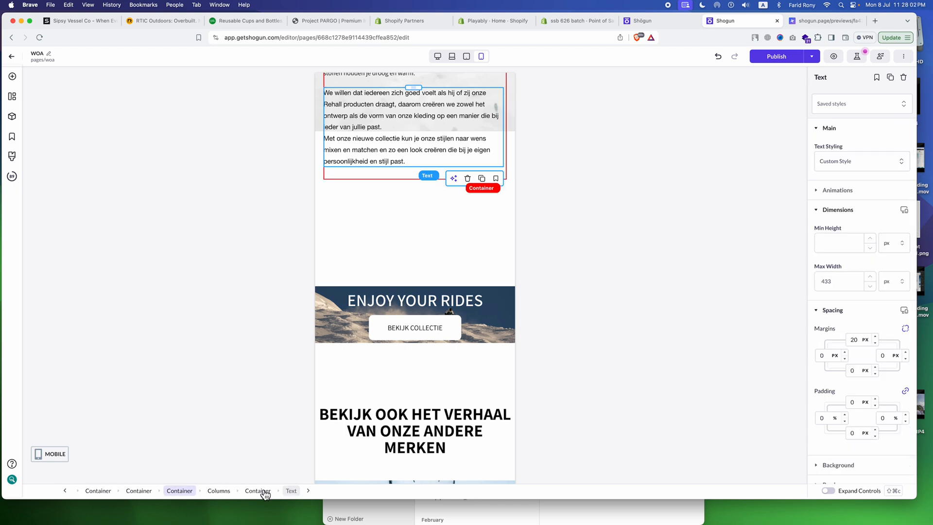
pyautogui.click(262, 492)
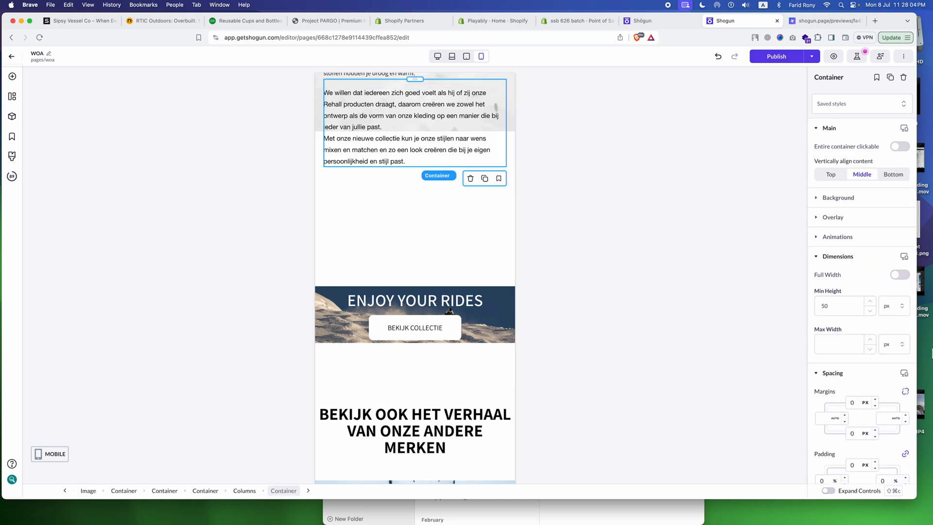
pyautogui.scroll(-5, 815, 301)
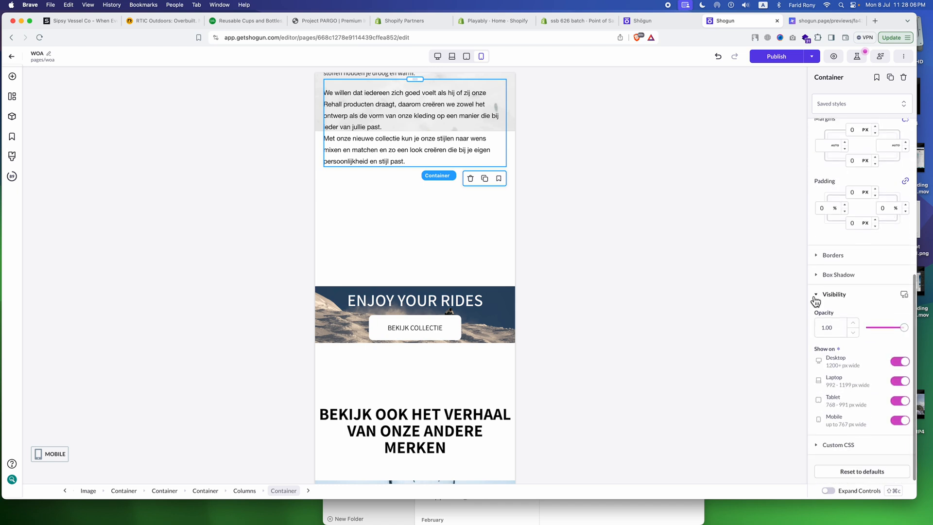
pyautogui.click(243, 492)
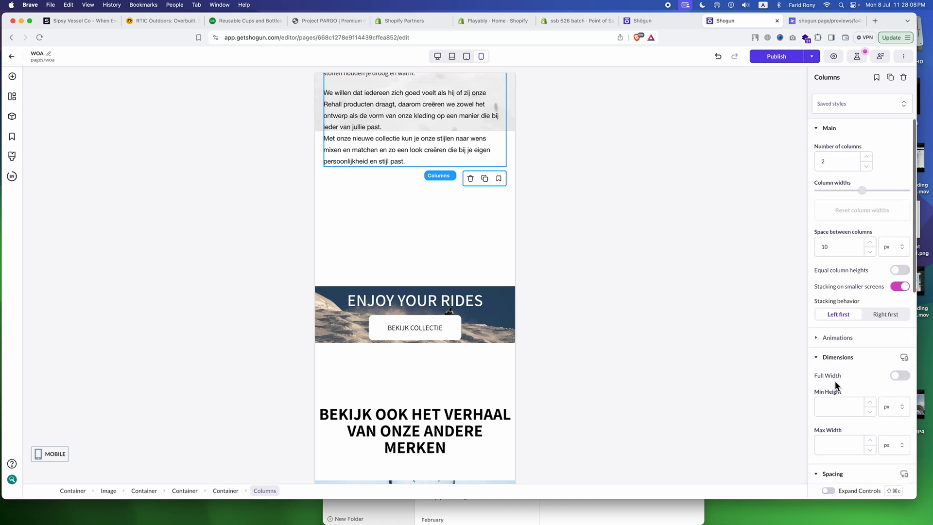
pyautogui.scroll(-5, 852, 342)
pyautogui.scroll(-1, 853, 344)
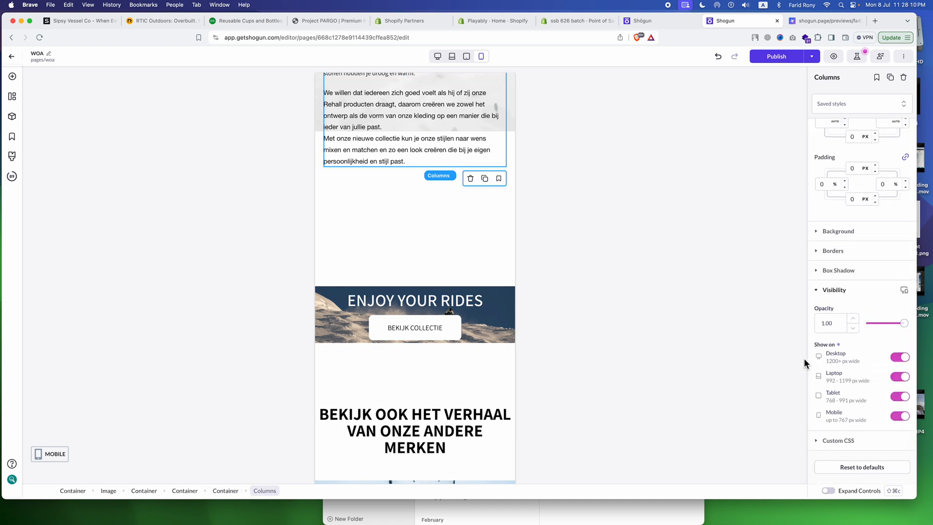
pyautogui.click(226, 491)
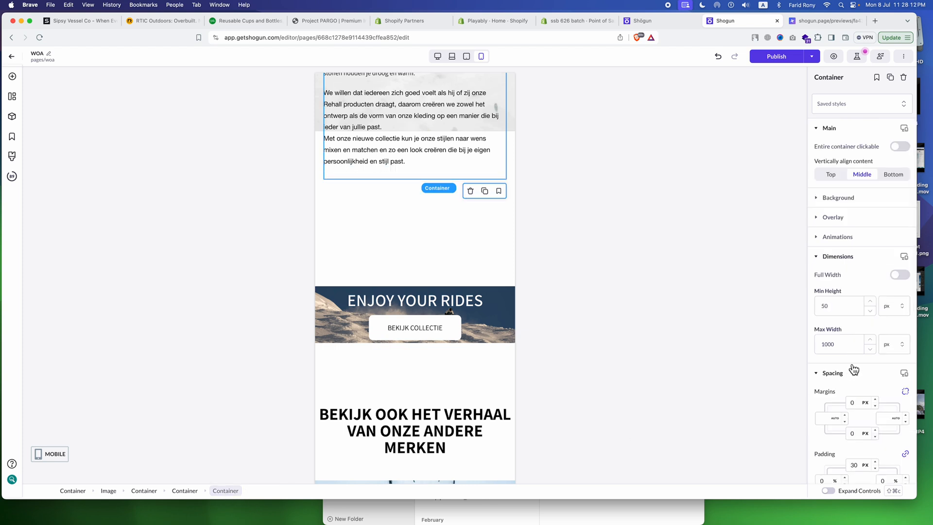
pyautogui.scroll(-2, 854, 368)
pyautogui.scroll(-3, 854, 368)
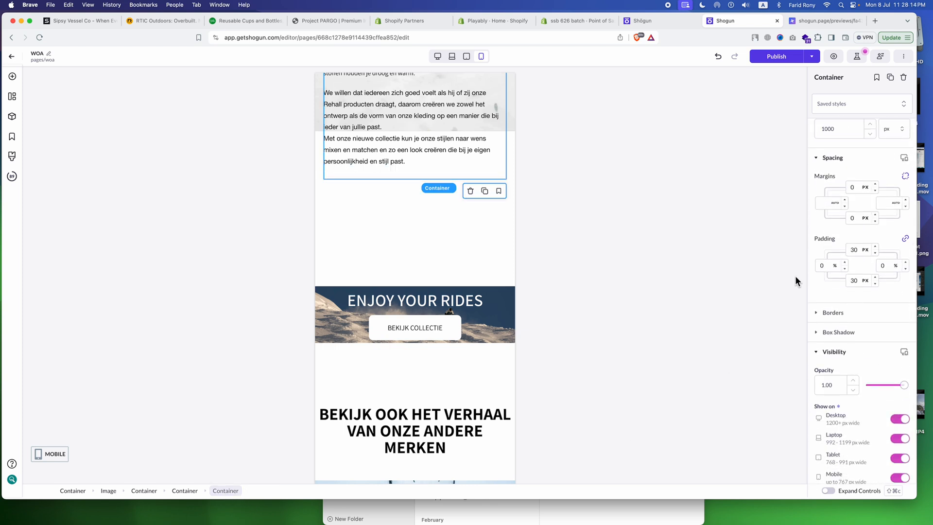
pyautogui.click(171, 492)
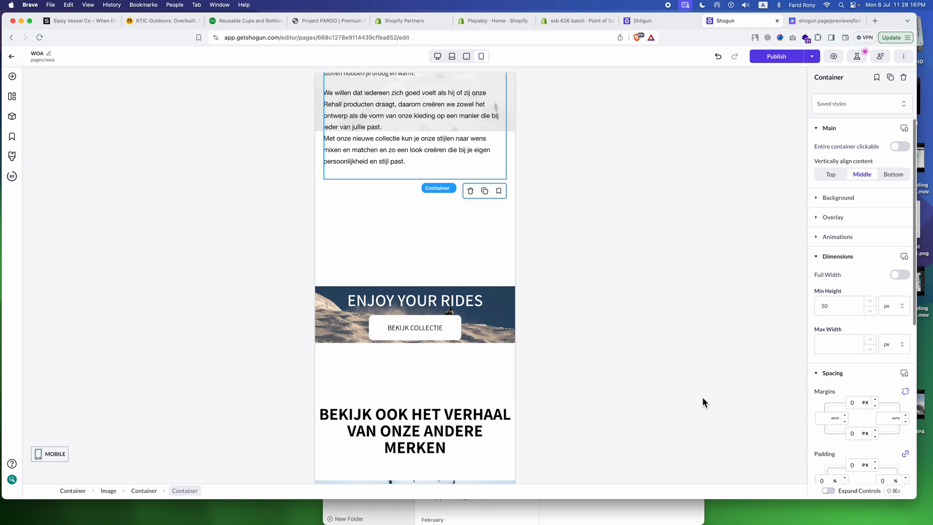
pyautogui.scroll(-4, 882, 354)
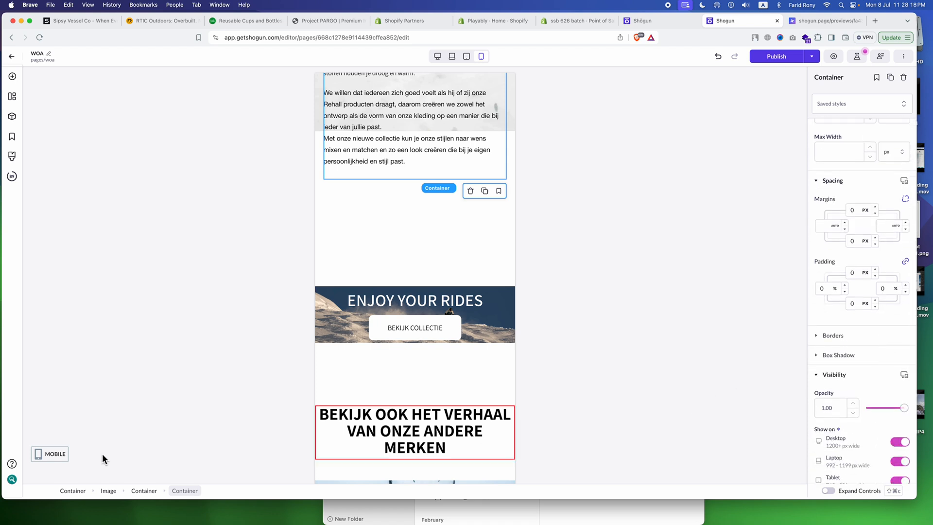
pyautogui.click(144, 490)
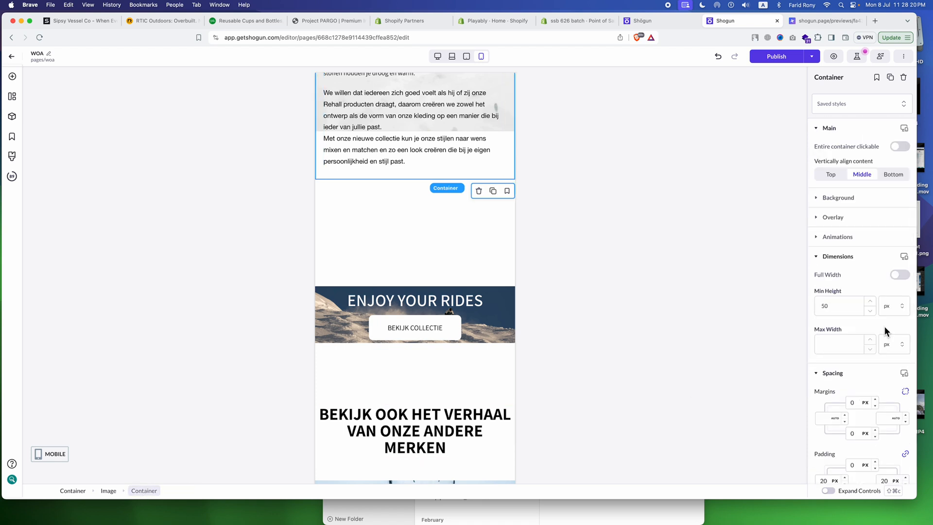
pyautogui.scroll(-6, 885, 331)
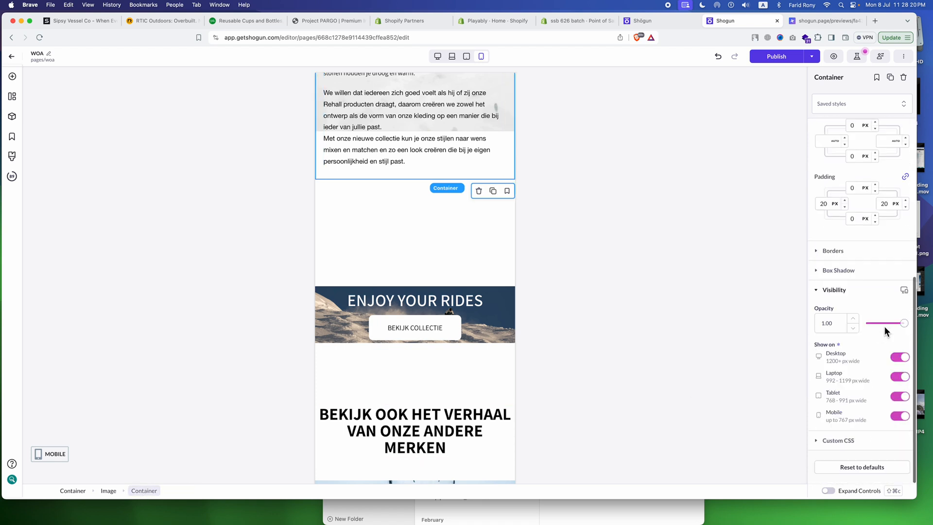
pyautogui.click(361, 221)
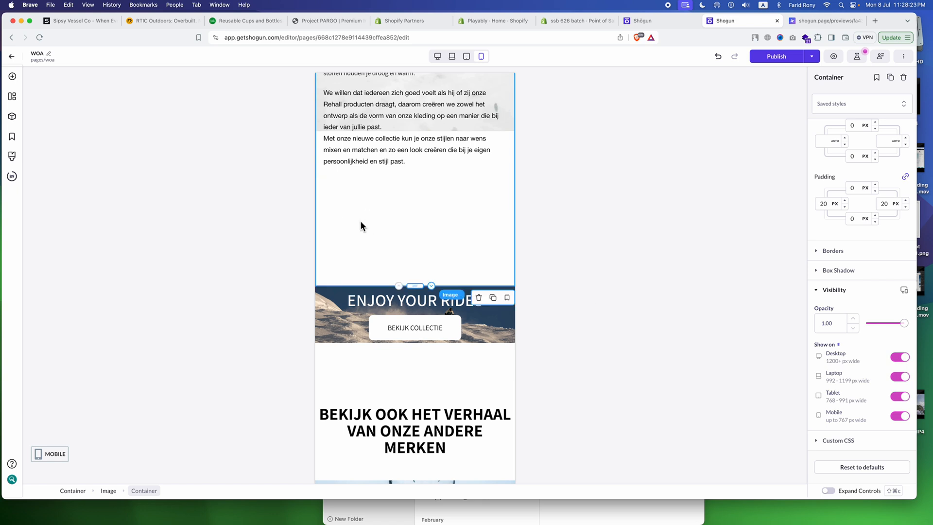
pyautogui.click(397, 157)
pyautogui.scroll(-5, 859, 290)
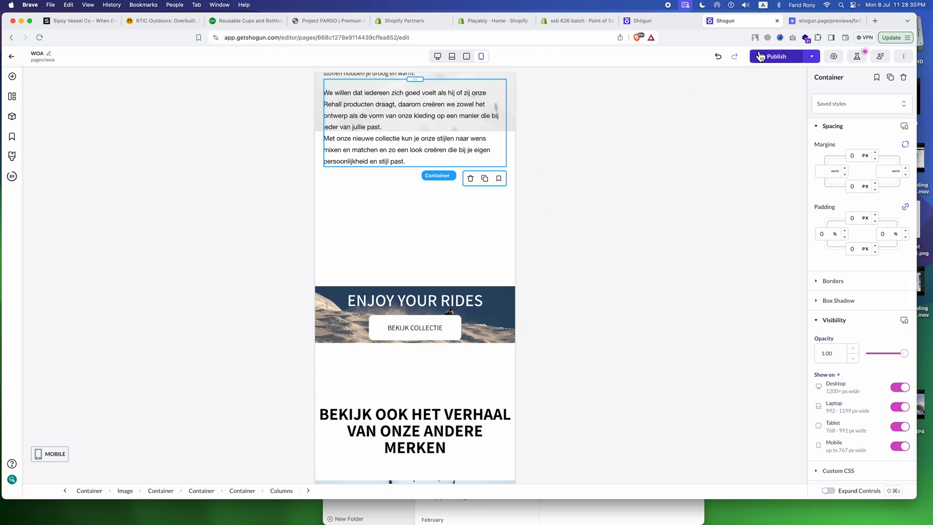
# - Examine in desktop view the dimensions and spacing of the snow background image and of the container around its two paragraphs
pyautogui.click(438, 57)
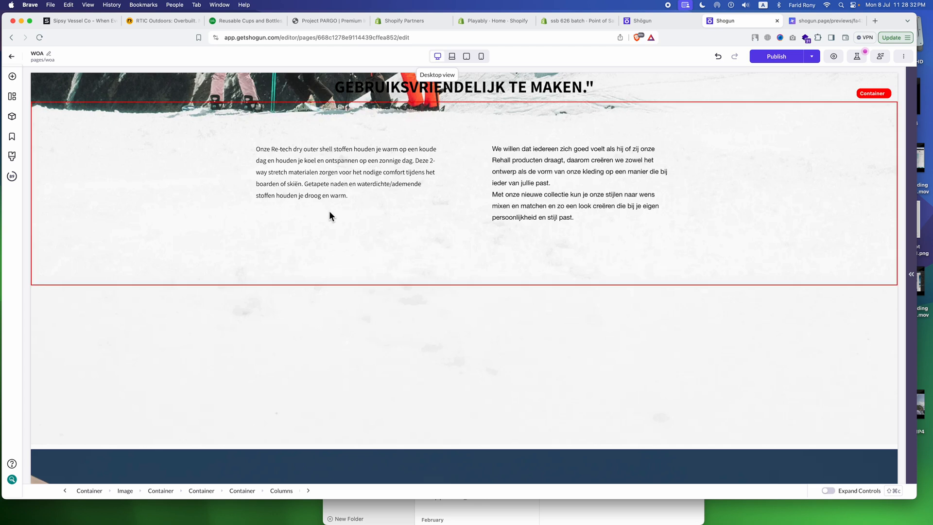
pyautogui.click(289, 343)
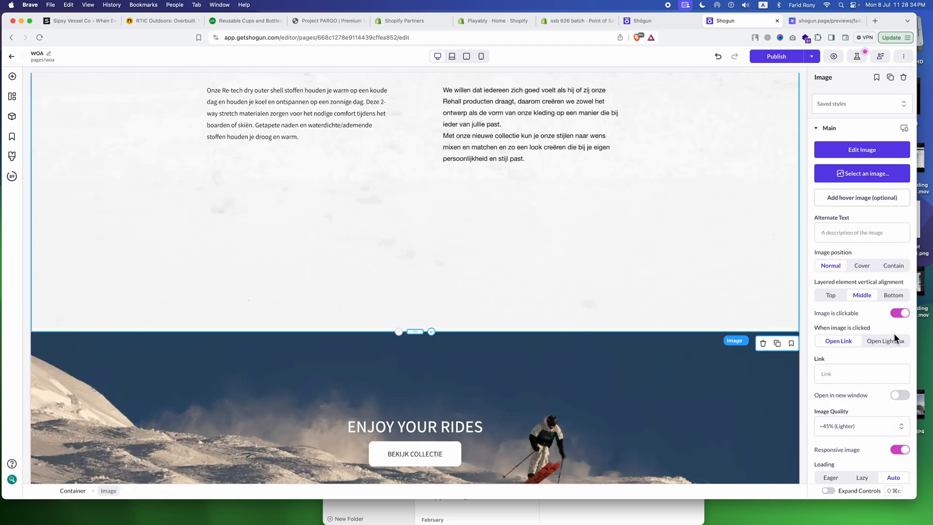
pyautogui.scroll(-10, 885, 338)
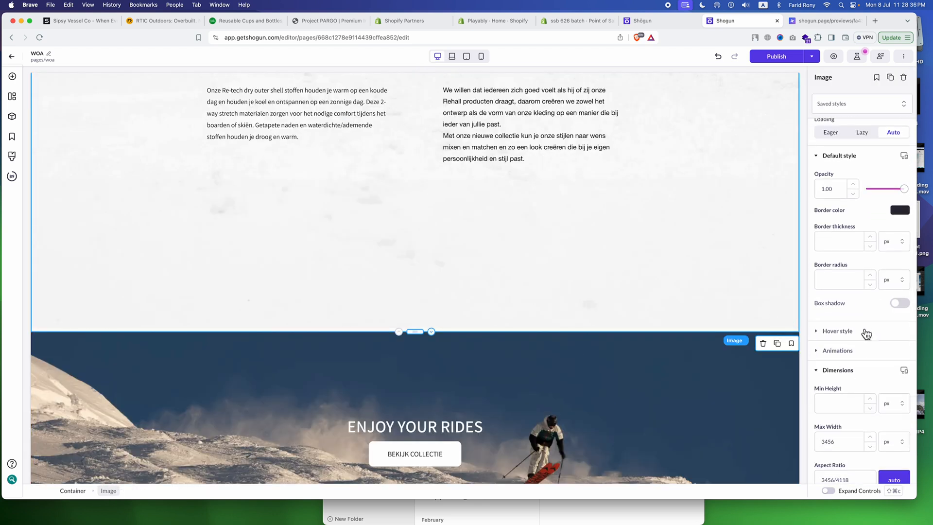
pyautogui.scroll(-7, 867, 334)
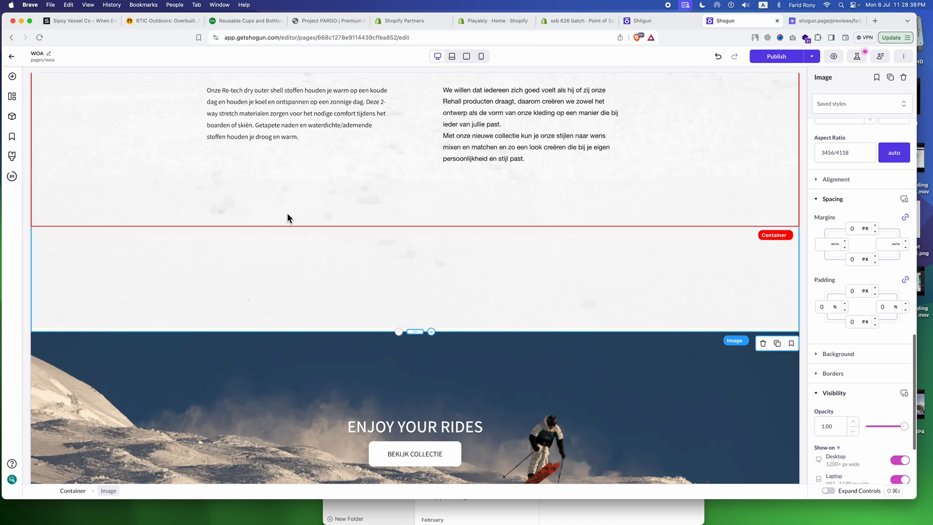
pyautogui.click(377, 193)
pyautogui.scroll(-1, 858, 326)
pyautogui.scroll(-5, 857, 323)
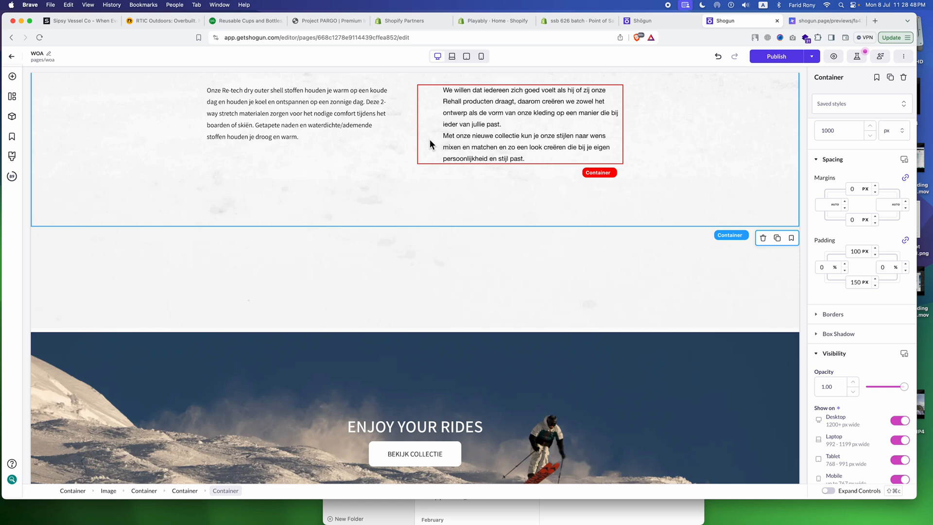
# - In mobile view, unlink the padding of the container around both paragraphs and set its bottom padding to 40 px
pyautogui.click(482, 57)
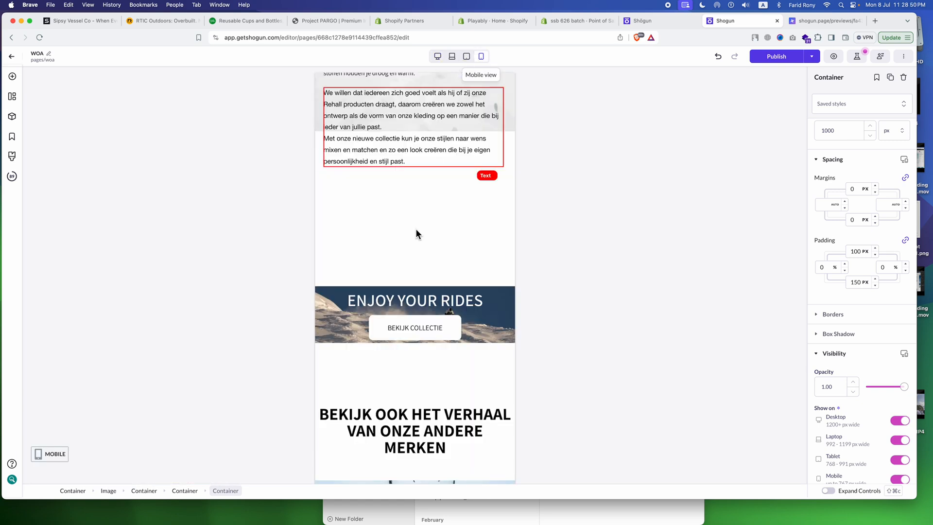
pyautogui.scroll(-7, 424, 277)
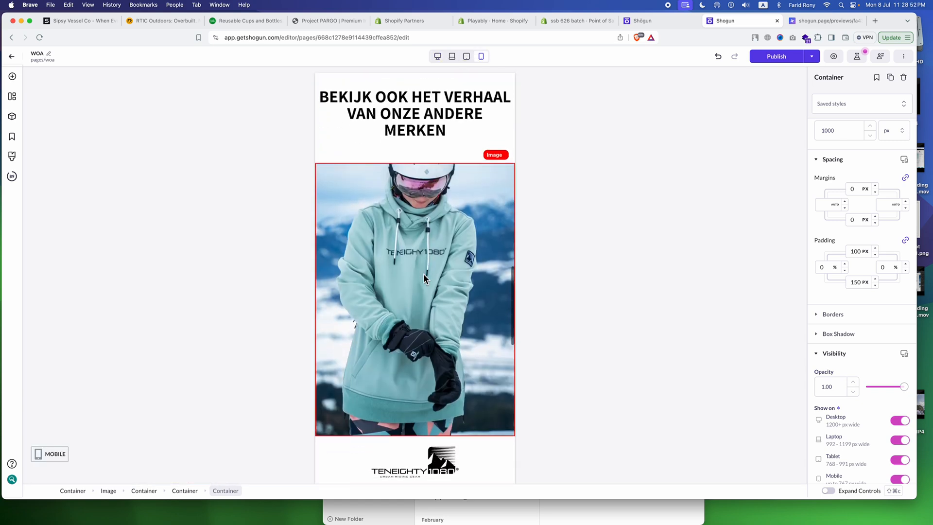
pyautogui.scroll(-10, 424, 278)
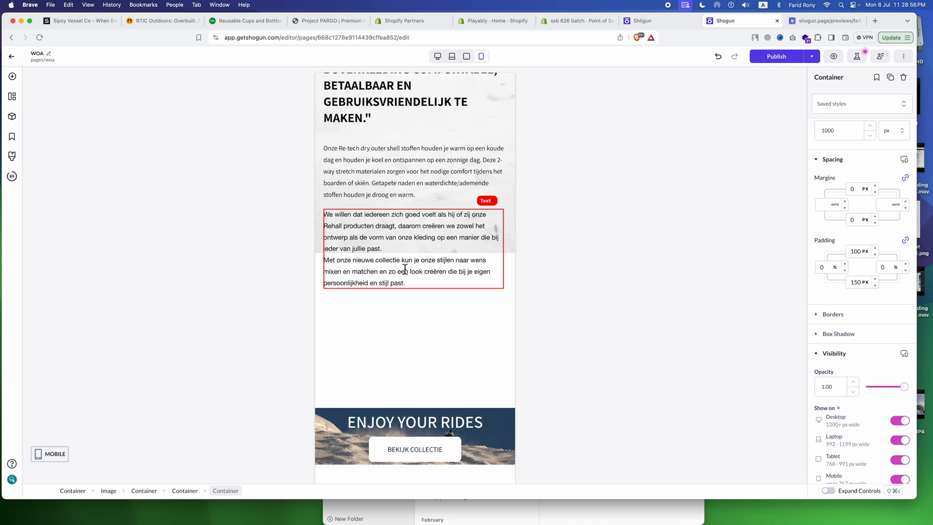
pyautogui.click(405, 269)
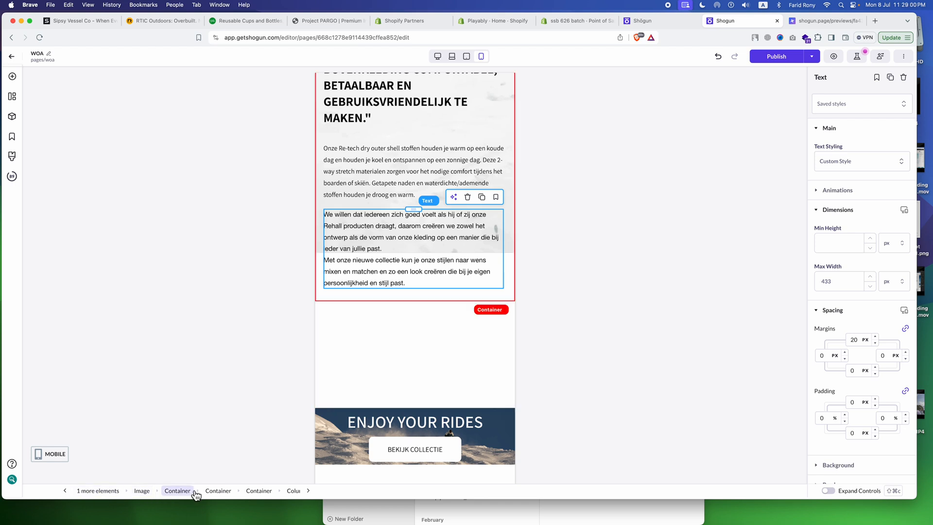
pyautogui.click(259, 491)
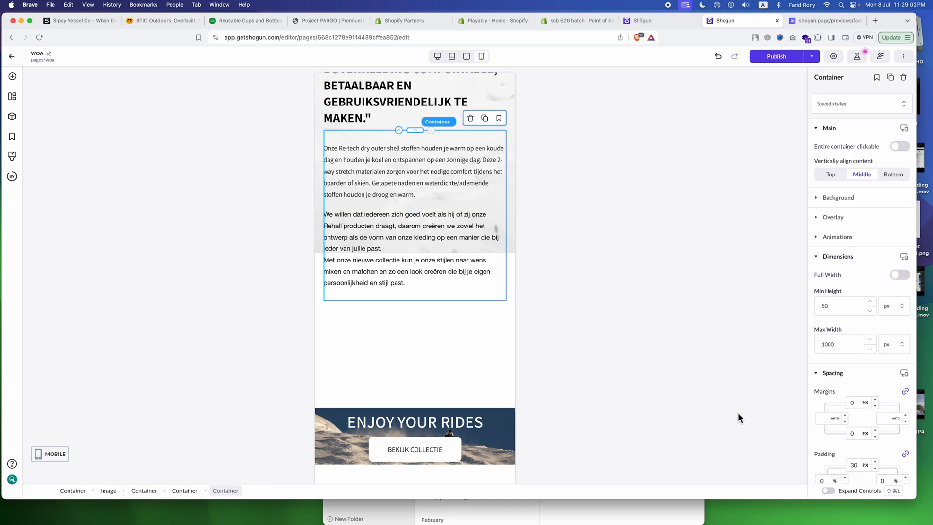
pyautogui.scroll(-5, 857, 379)
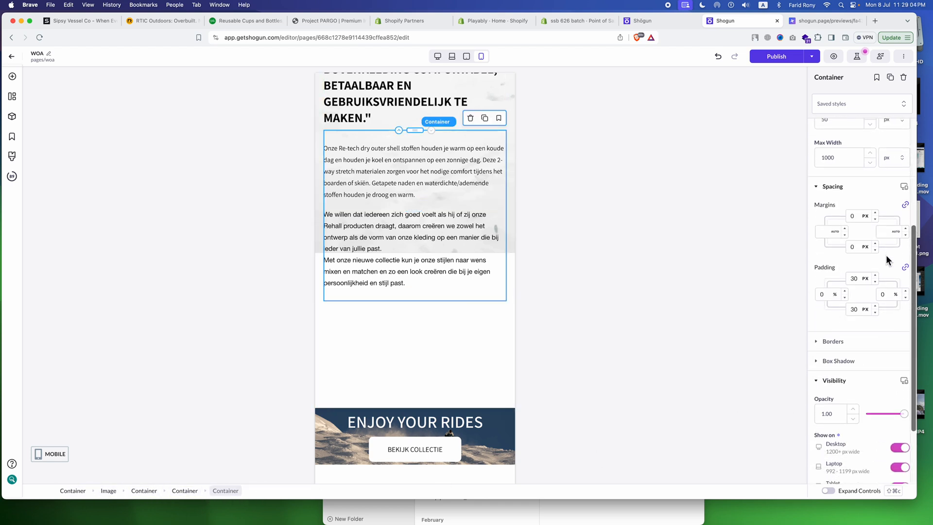
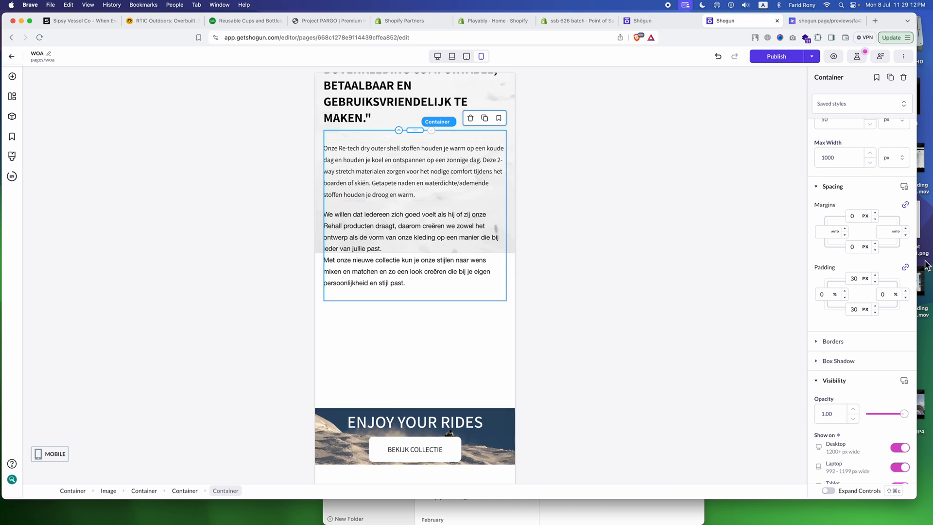
pyautogui.click(905, 267)
pyautogui.write('4')
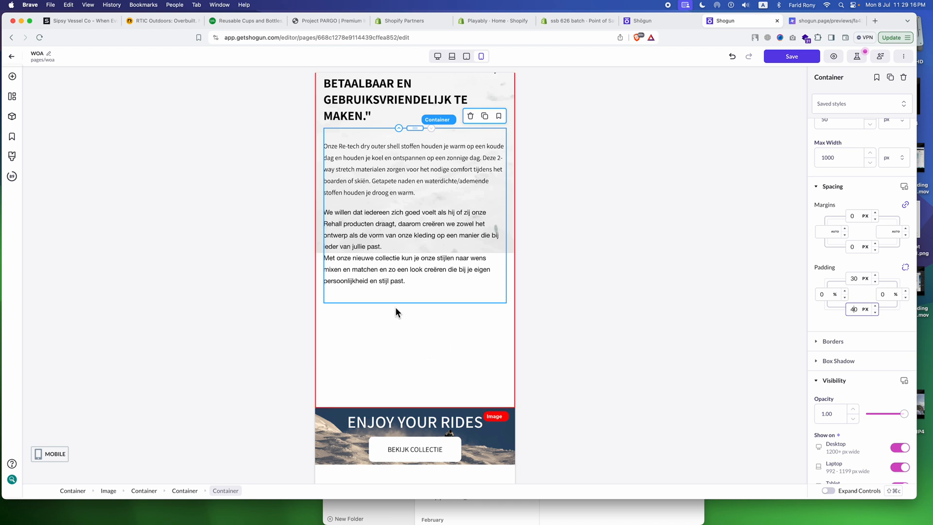
# - Check the mobile "ENJOY YOUR RIDES" banner, switch to the Figma mobile design and export its skier image there
pyautogui.scroll(-4, 396, 310)
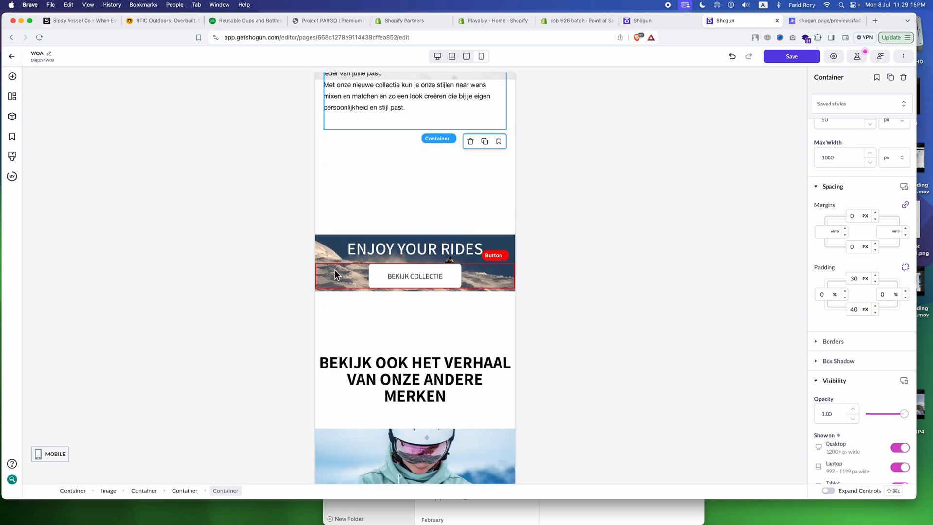
pyautogui.click(336, 274)
pyautogui.click(325, 245)
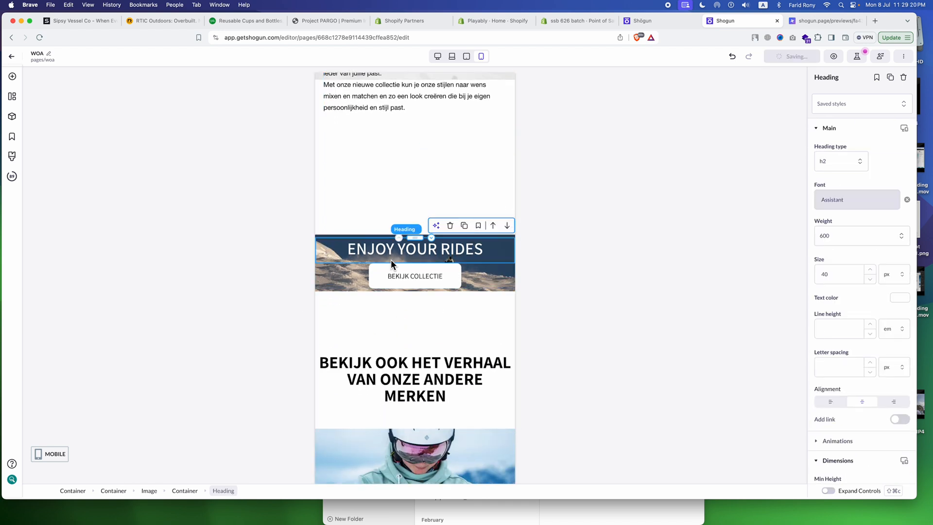
pyautogui.hotkey('ctrl', 'Right')
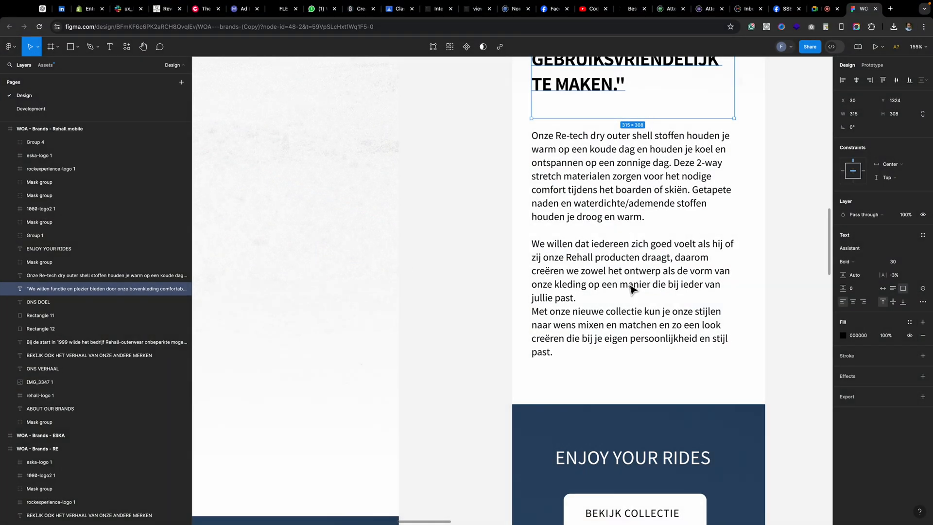
pyautogui.scroll(-5, 642, 316)
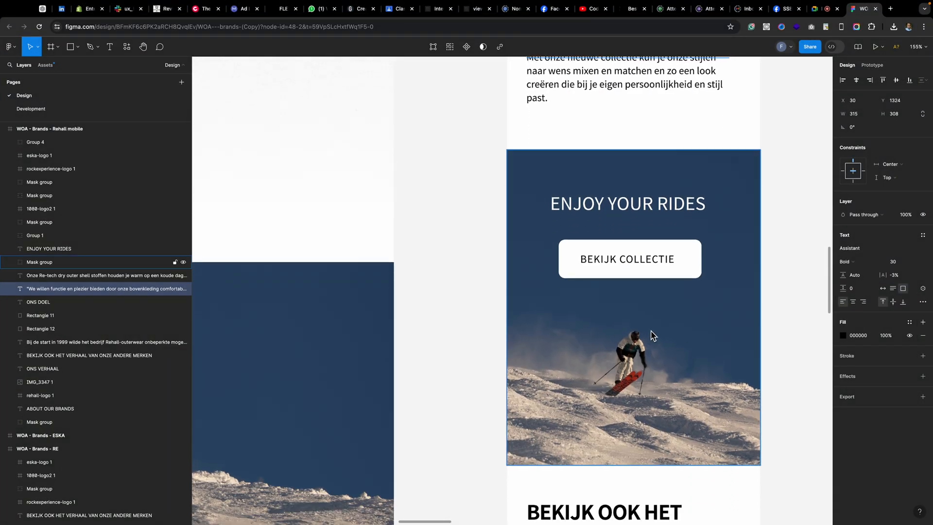
pyautogui.click(651, 336)
pyautogui.click(882, 374)
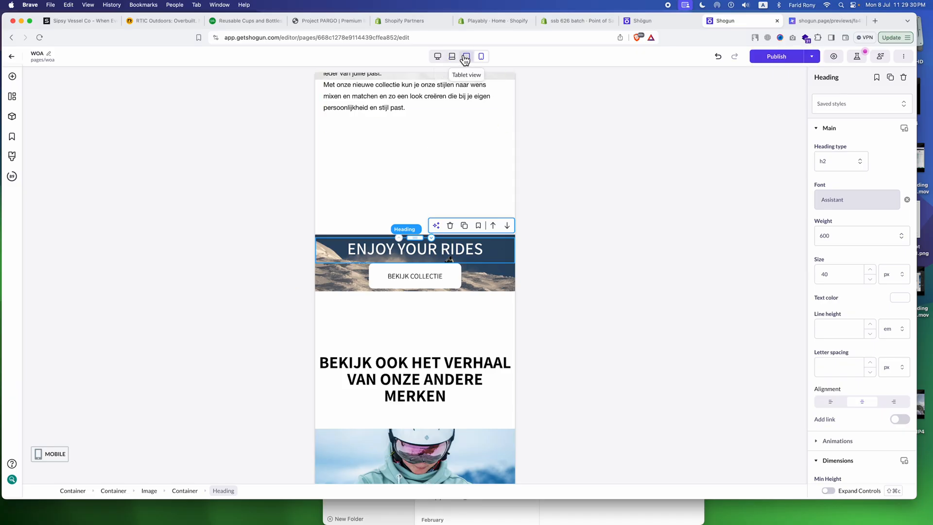
pyautogui.click(437, 57)
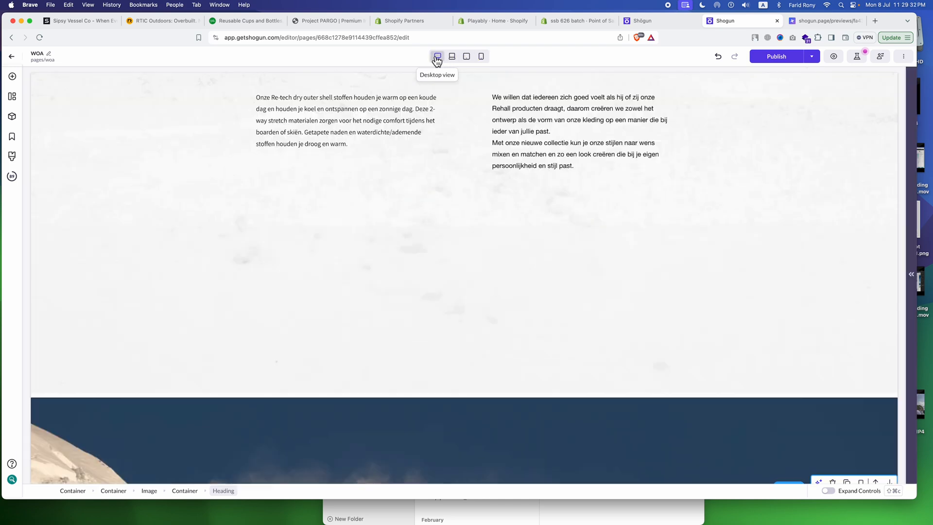
pyautogui.scroll(-6, 625, 156)
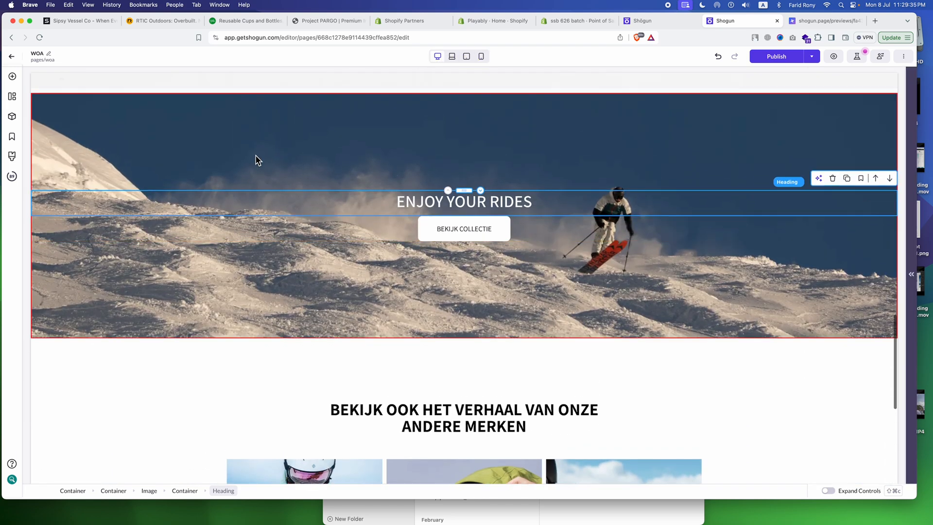
pyautogui.click(223, 155)
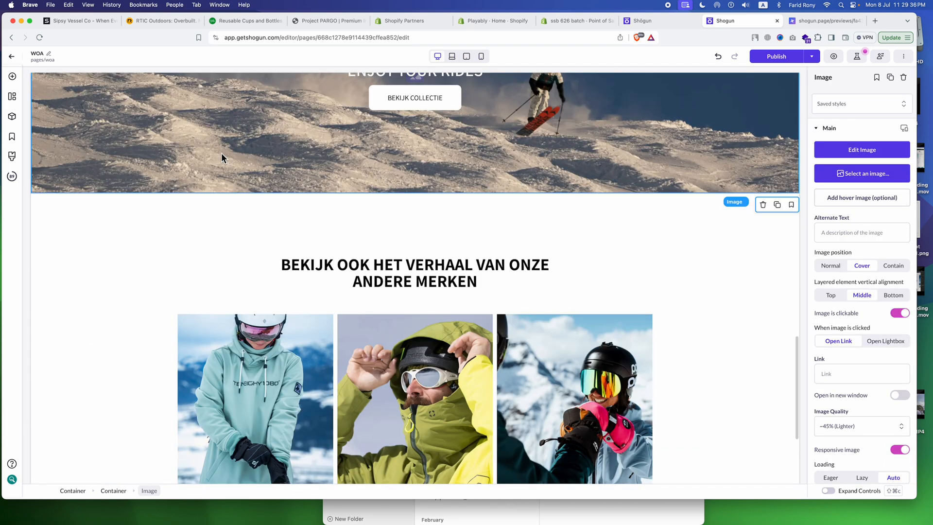
pyautogui.scroll(2, 322, 177)
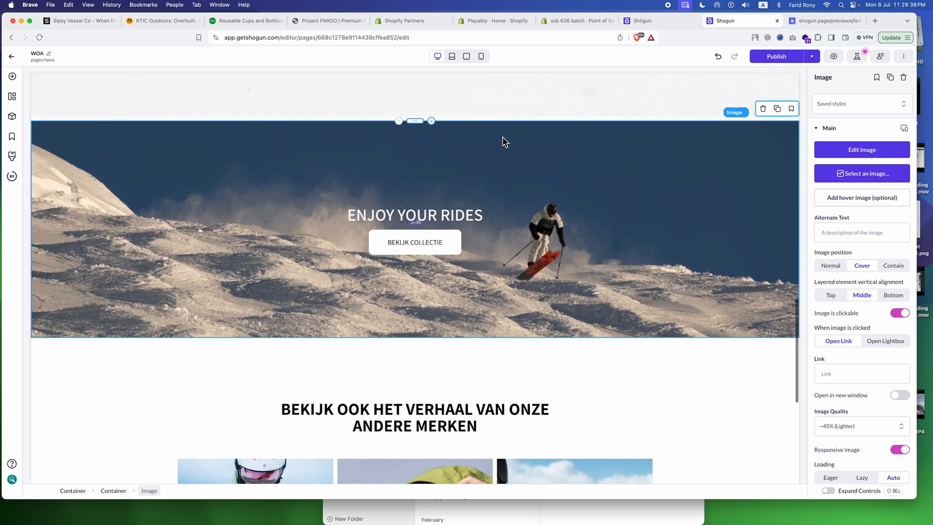
pyautogui.click(777, 110)
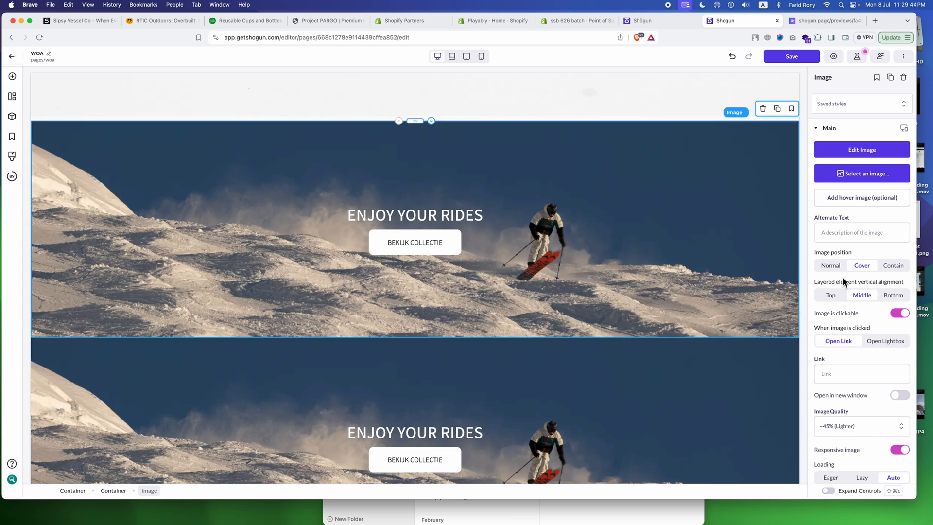
pyautogui.scroll(-15, 837, 286)
pyautogui.scroll(-2, 844, 282)
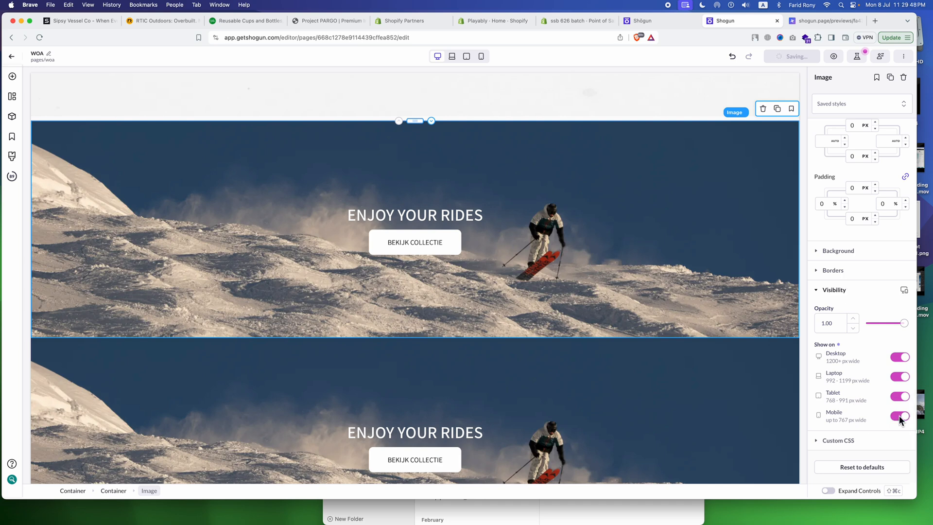
# - Hide the lower "ENJOY YOUR RIDES" image section on laptop and tablet
pyautogui.click(672, 363)
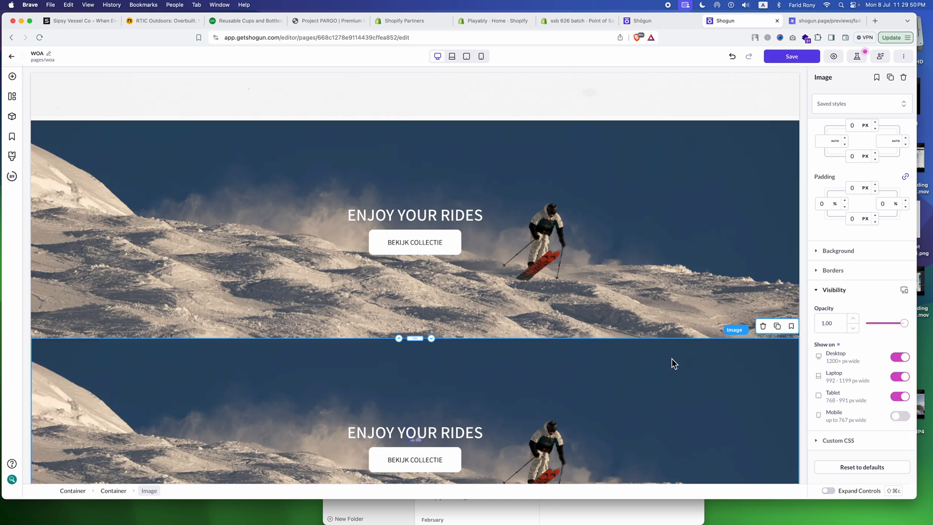
pyautogui.scroll(-10, 871, 355)
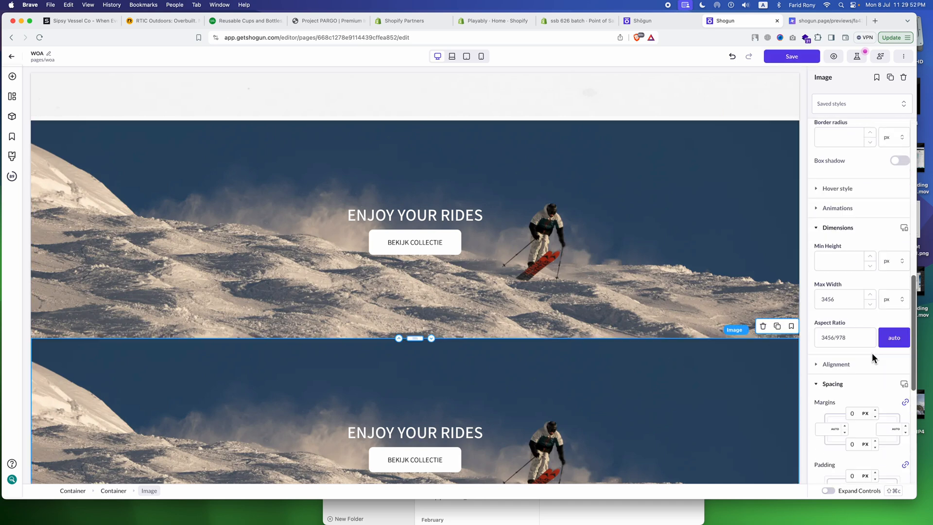
pyautogui.scroll(-3, 872, 358)
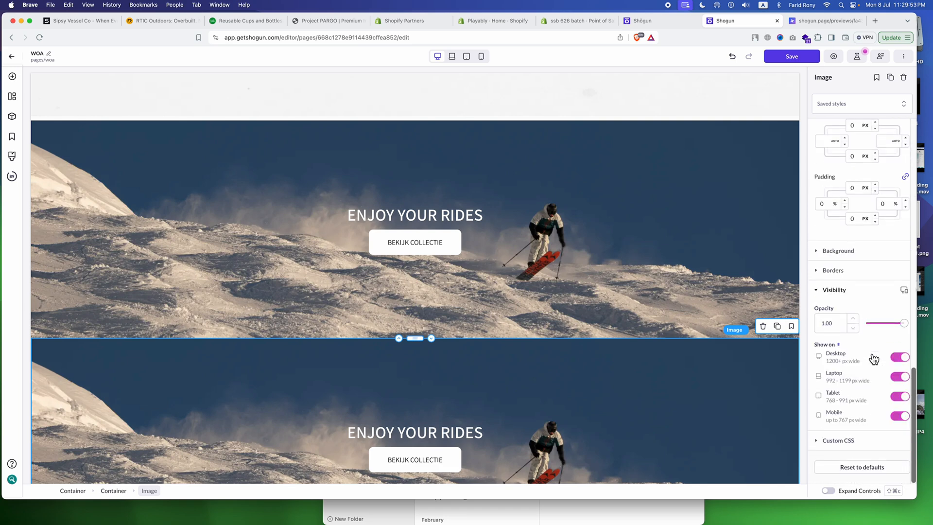
pyautogui.click(900, 358)
pyautogui.click(900, 377)
pyautogui.click(900, 396)
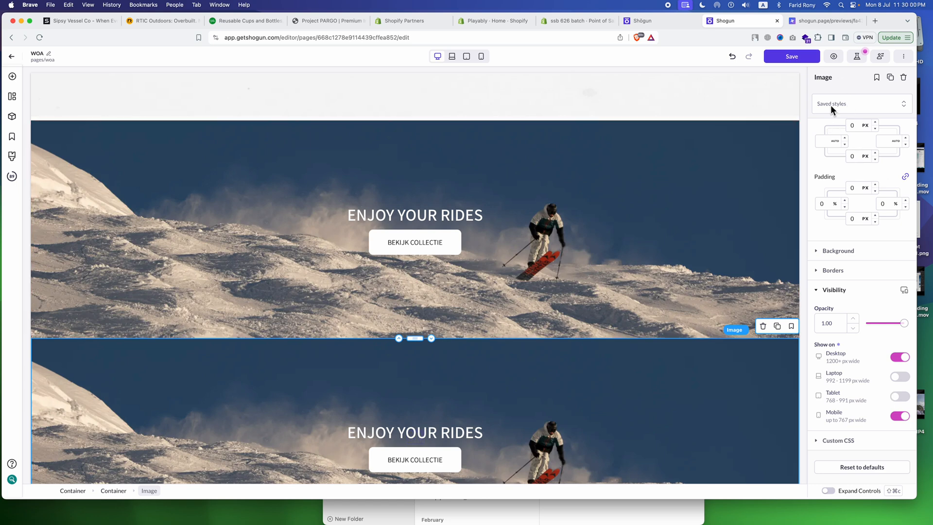
# - Replace the lower section's image by uploading Mask group.png from the Documents folder
pyautogui.scroll(8, 846, 144)
pyautogui.scroll(5, 845, 199)
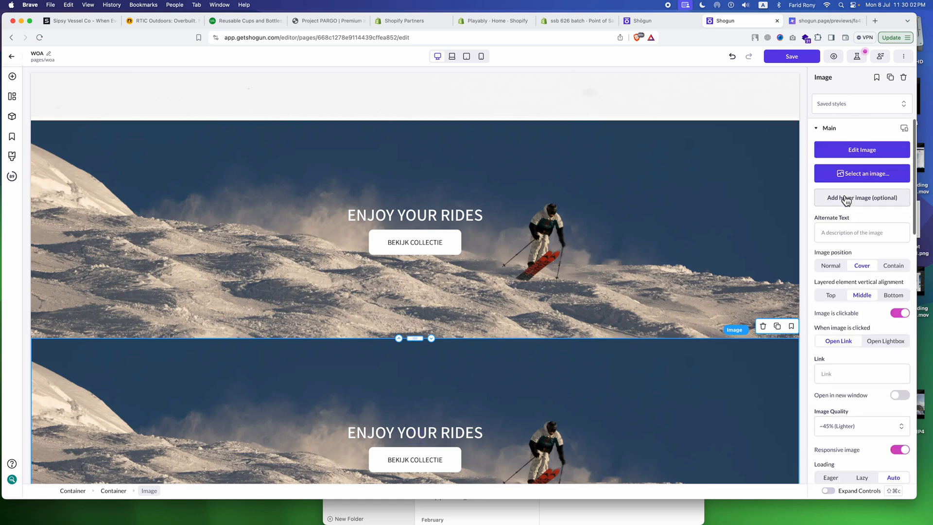
pyautogui.click(863, 181)
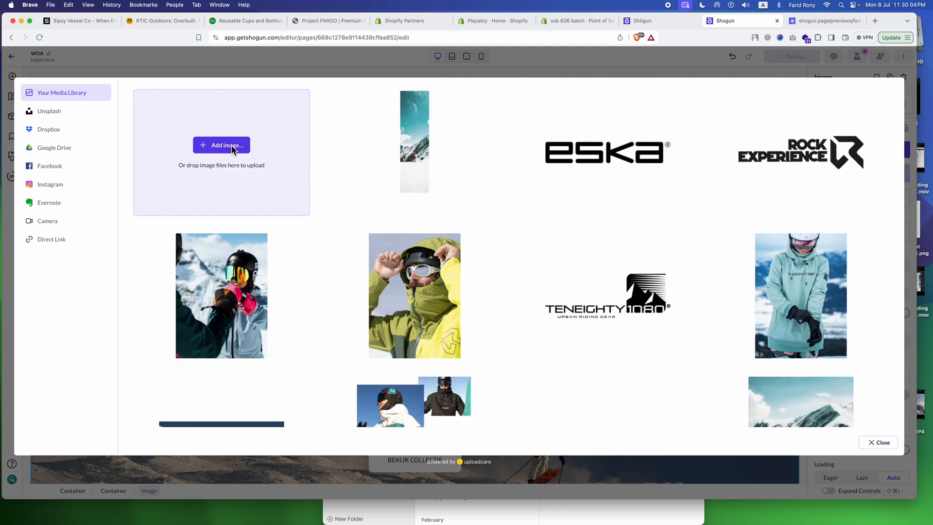
pyautogui.click(238, 148)
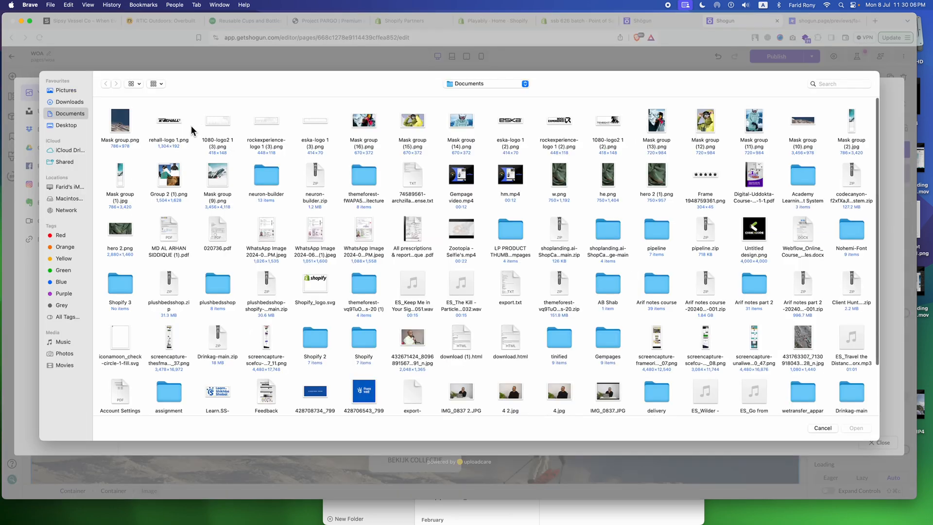
pyautogui.doubleClick(117, 127)
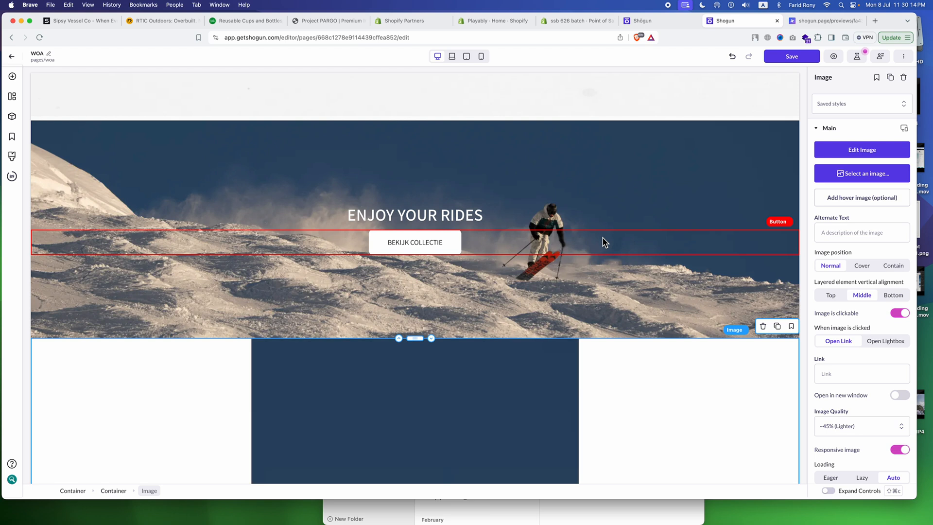
# - Set the image position of the lower "ENJOY YOUR RIDES" section to Cover
pyautogui.scroll(-5, 605, 242)
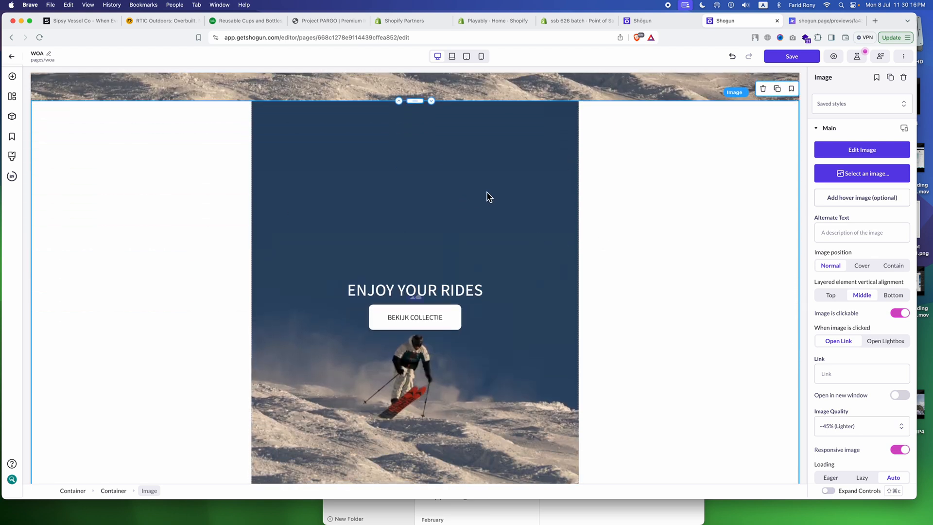
pyautogui.click(852, 268)
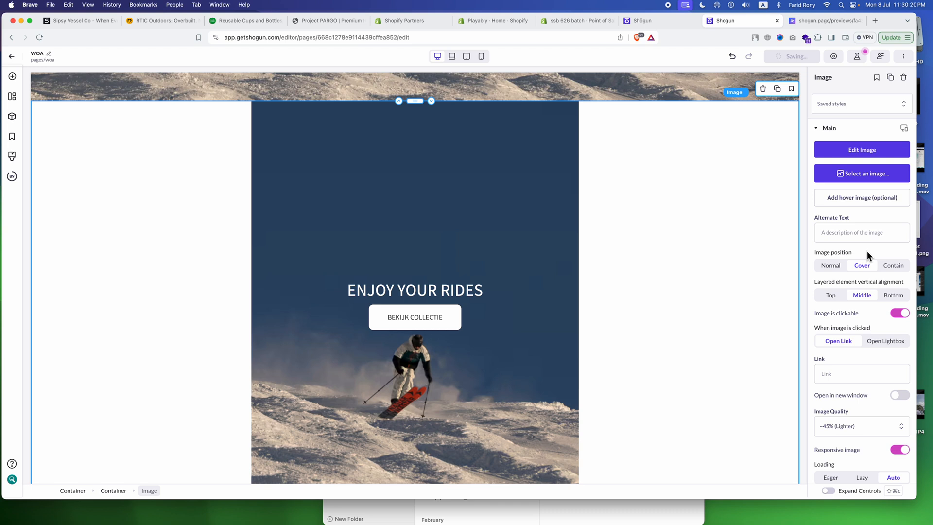
pyautogui.scroll(-10, 868, 250)
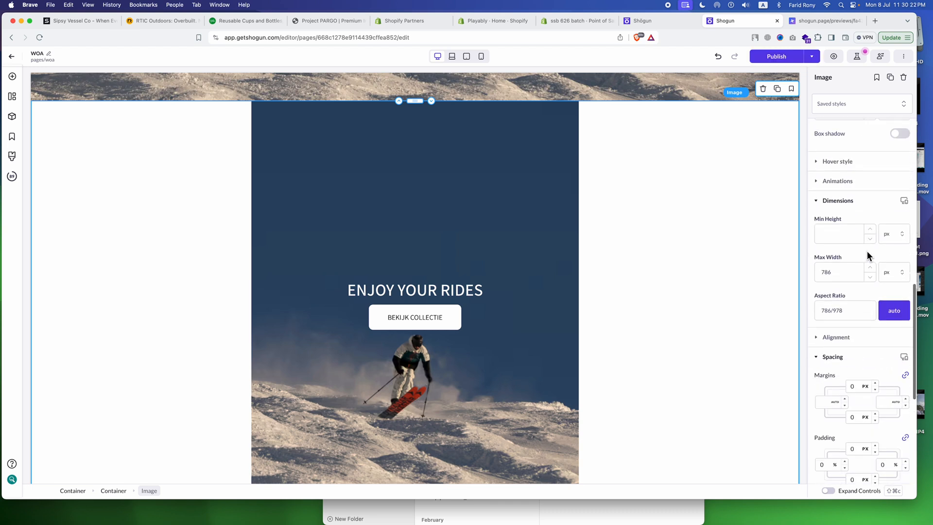
# - Hide the lower "ENJOY YOUR RIDES" image section on desktop, switch to the mobile view and save the page
pyautogui.scroll(-2, 868, 251)
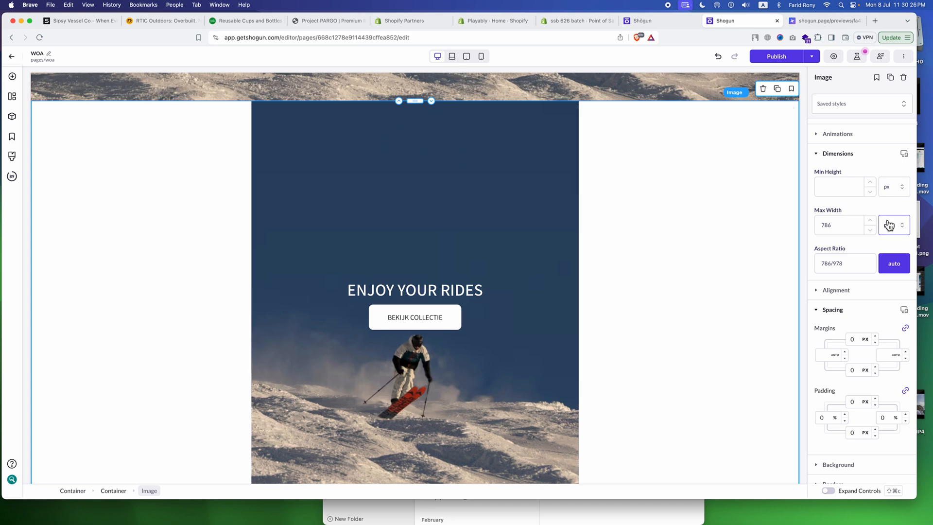
pyautogui.scroll(-7, 888, 222)
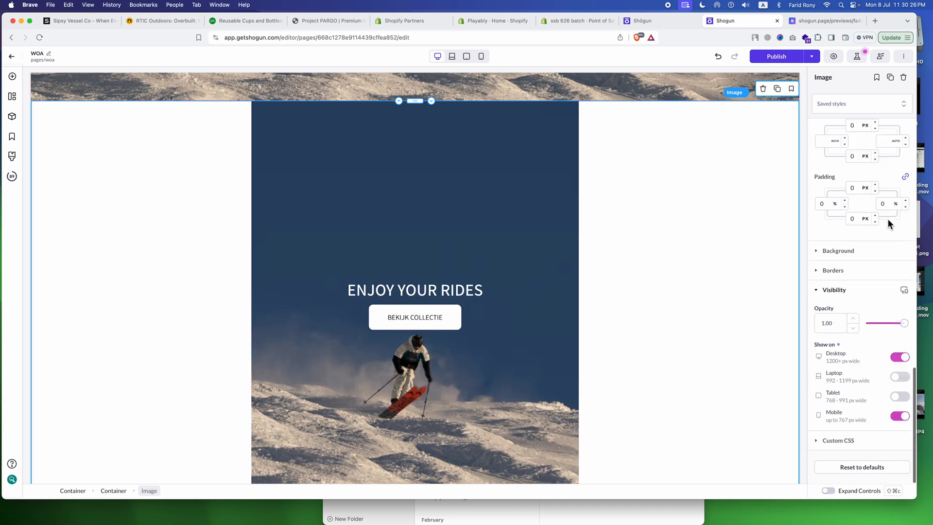
pyautogui.click(900, 358)
pyautogui.scroll(7, 554, 299)
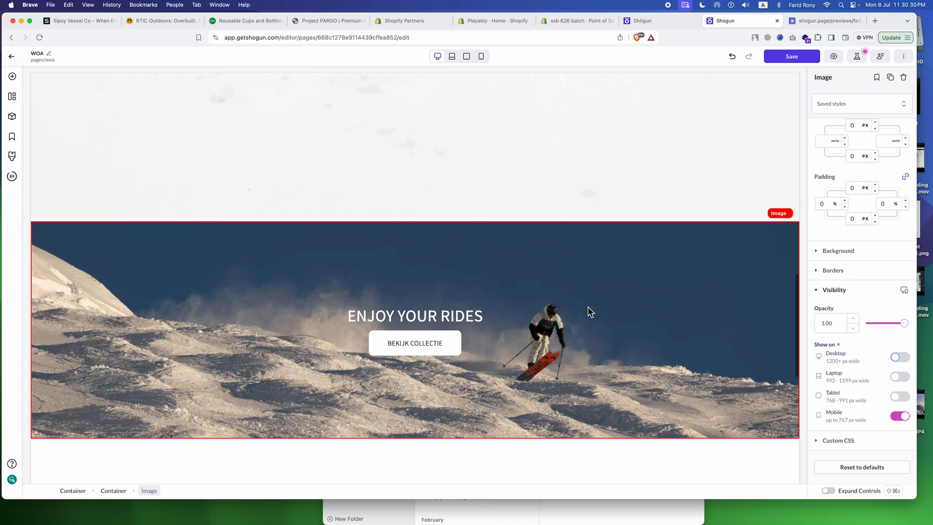
pyautogui.click(481, 56)
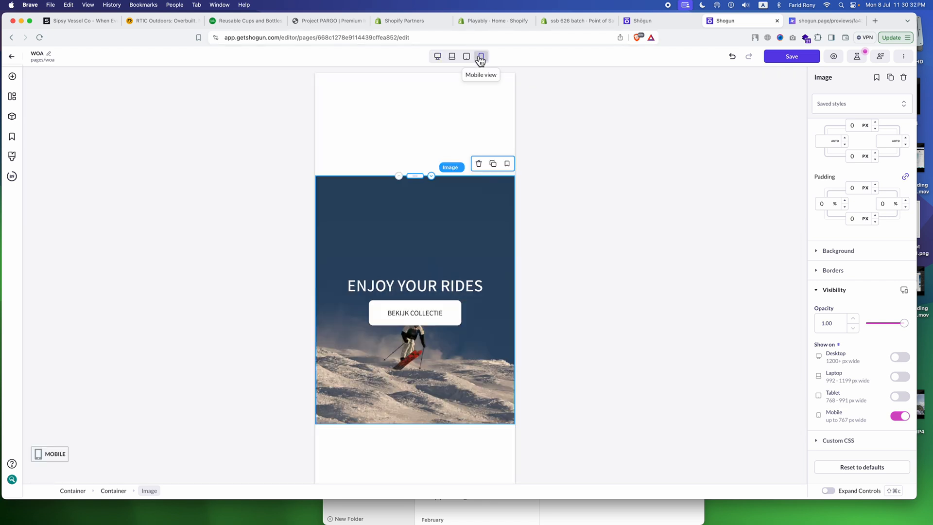
pyautogui.press('super+s')
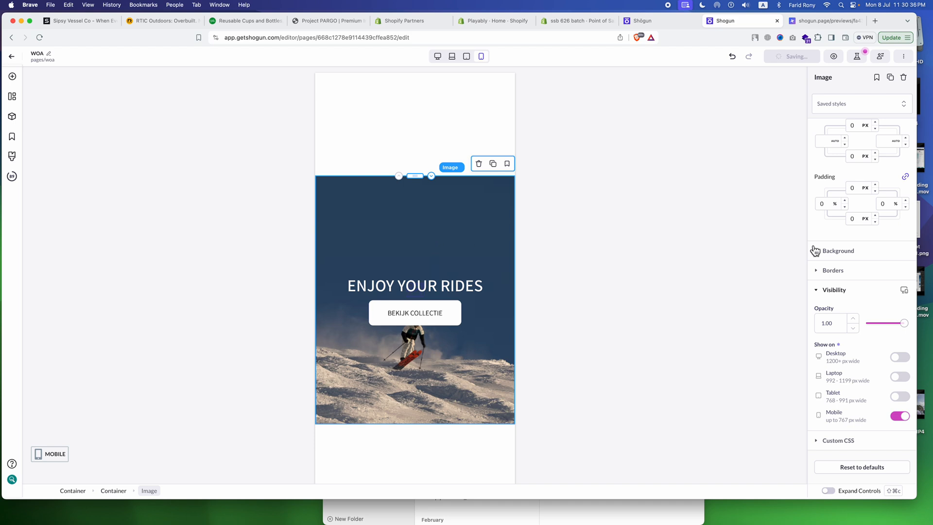
# - Align the mobile banner's layered content to the top and set its inner container's top padding to 50 px
pyautogui.scroll(10, 867, 131)
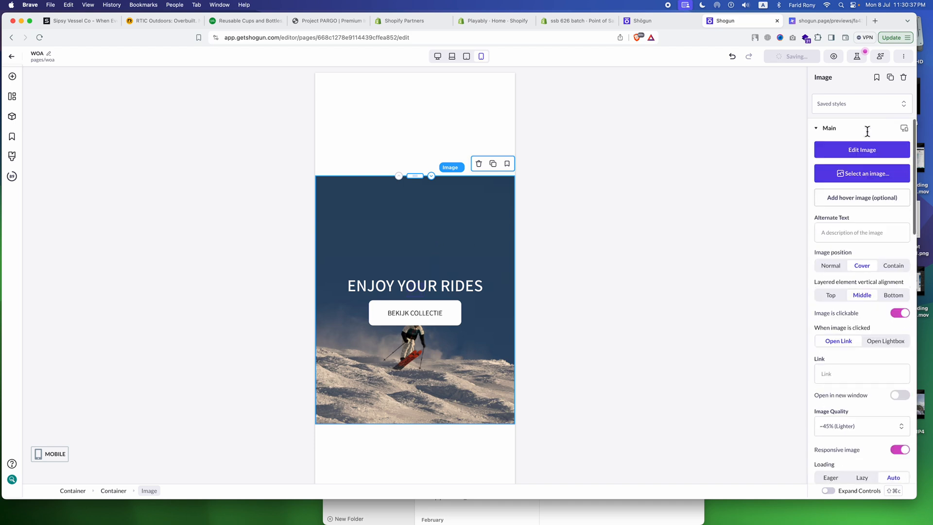
pyautogui.click(832, 296)
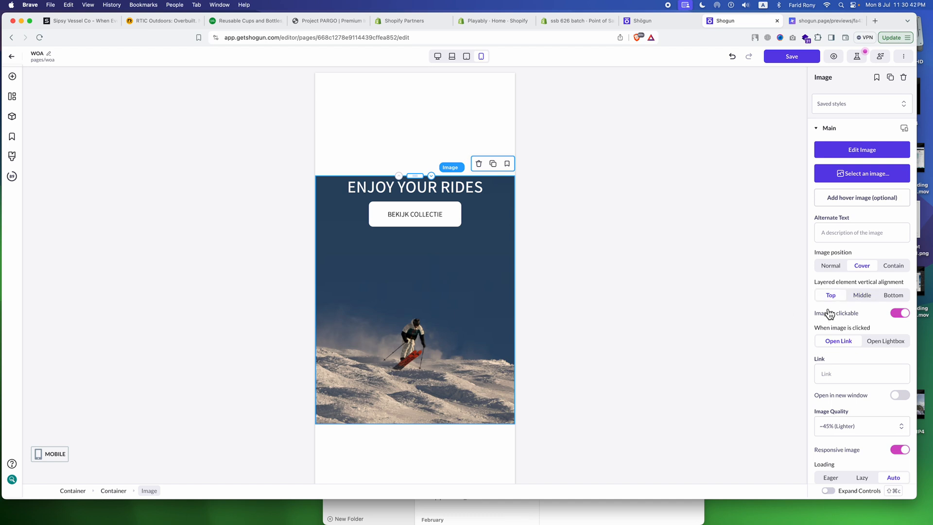
pyautogui.click(324, 215)
pyautogui.click(177, 491)
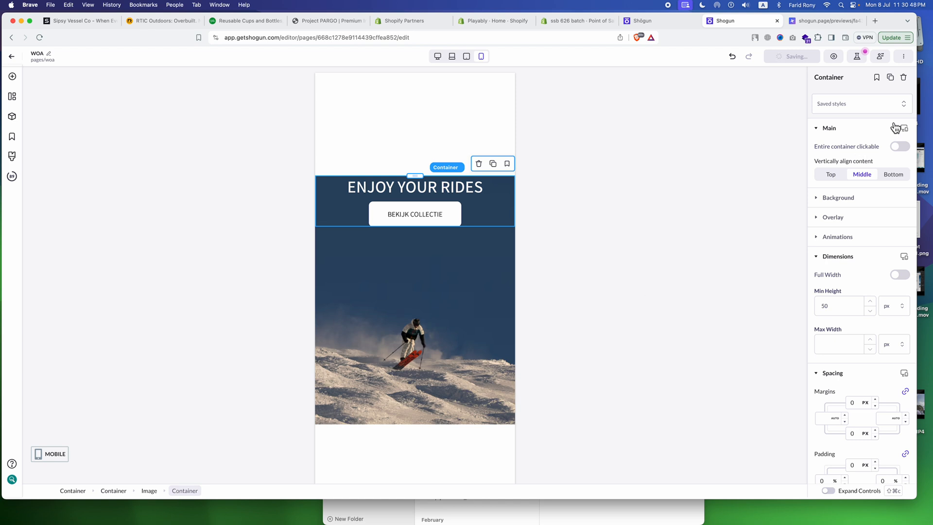
pyautogui.scroll(-5, 840, 244)
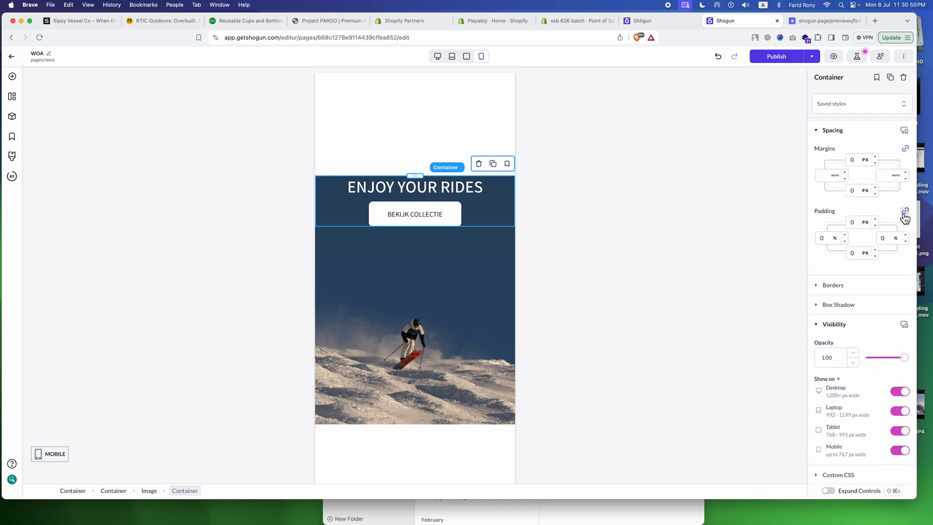
pyautogui.click(848, 222)
pyautogui.write('5')
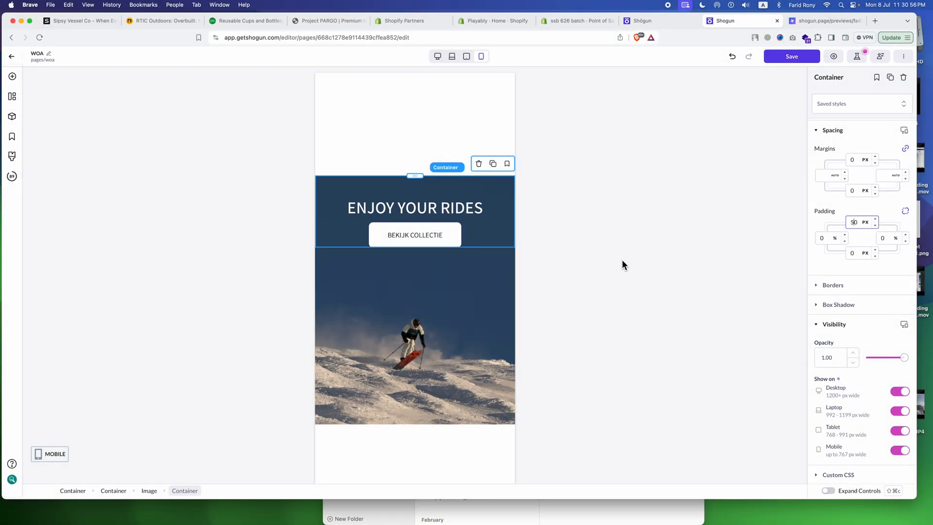
# - Set the bottom padding of the mobile banner's "ENJOY YOUR RIDES" heading to 40 px
pyautogui.click(437, 209)
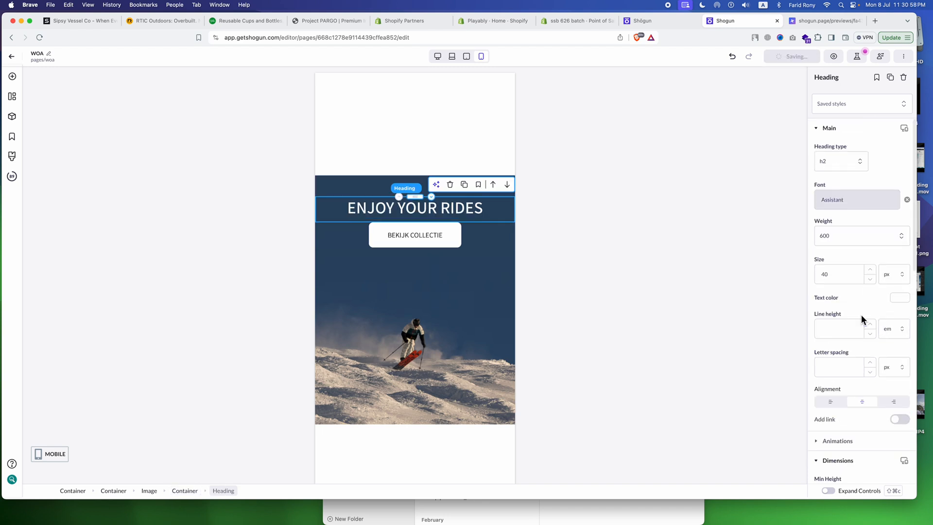
pyautogui.scroll(-10, 861, 316)
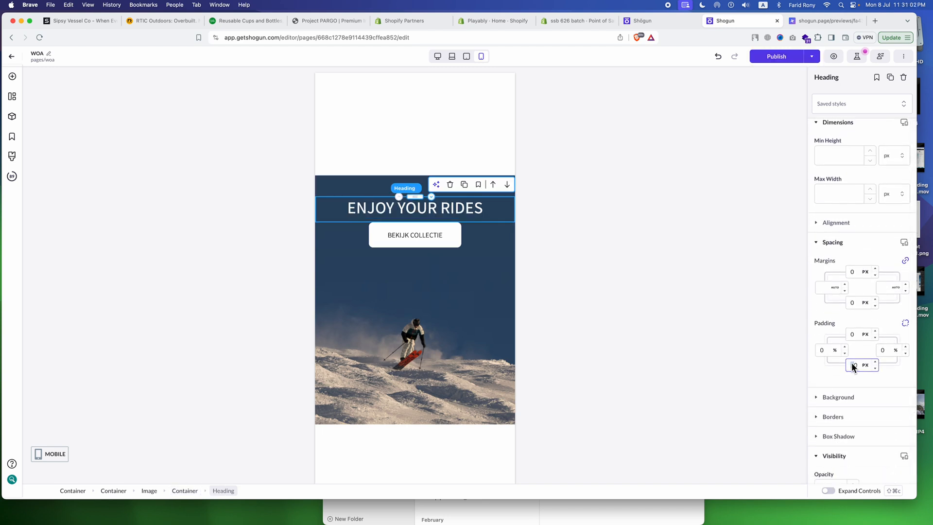
pyautogui.write('4')
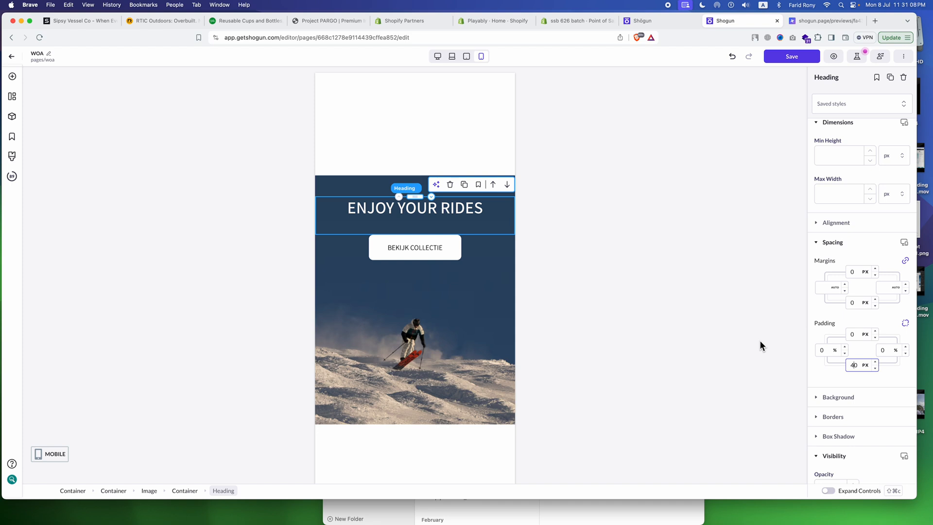
# - Return to the desktop view and compare the "BEKIJK OOK HET VERHAAL VAN ONZE ANDERE MERKEN" section with the desktop and mobile designs in Figma
pyautogui.scroll(-5, 419, 344)
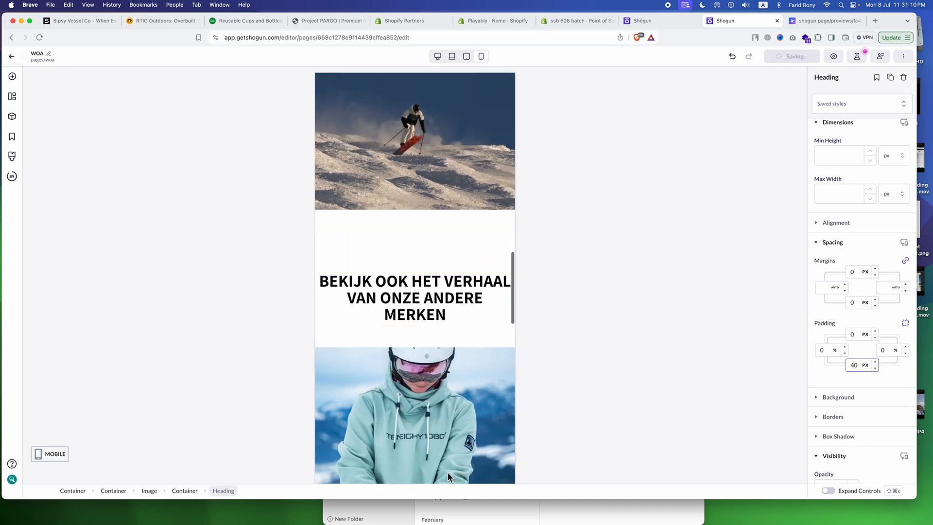
pyautogui.click(438, 60)
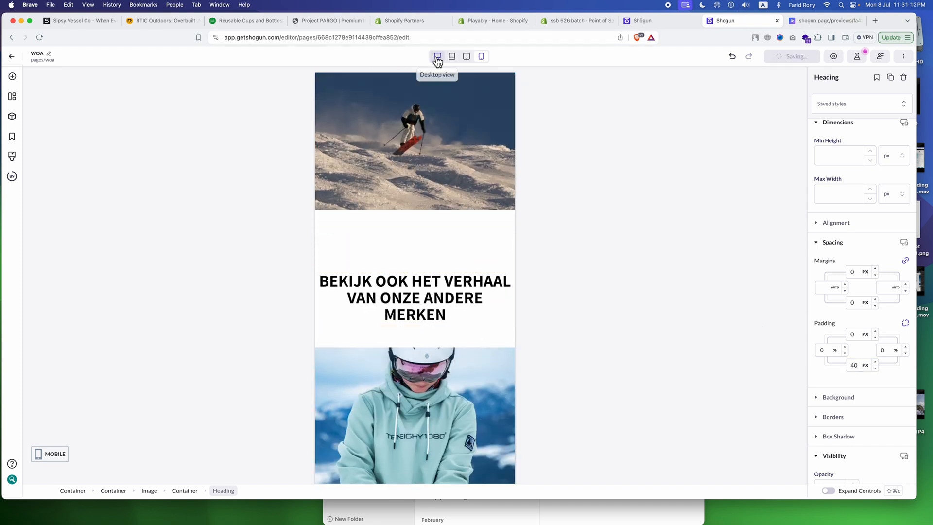
pyautogui.scroll(-5, 436, 281)
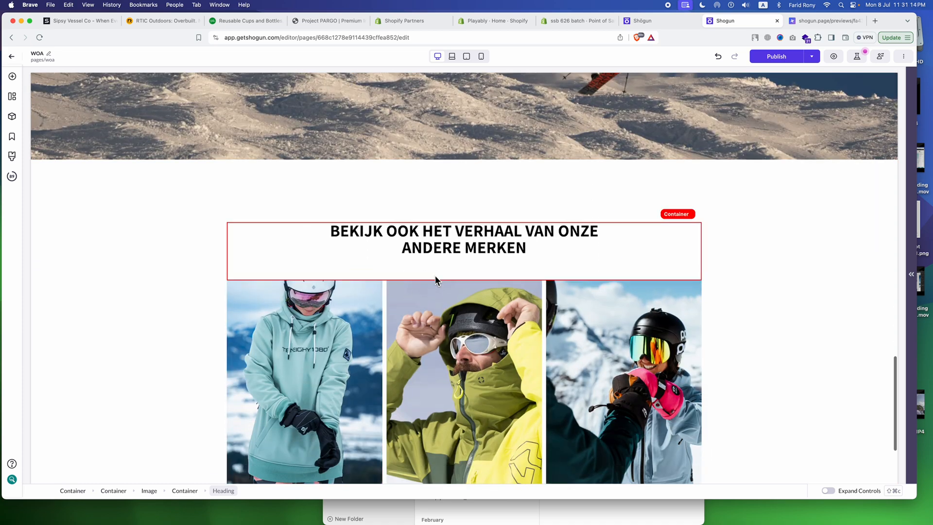
pyautogui.scroll(-3, 435, 280)
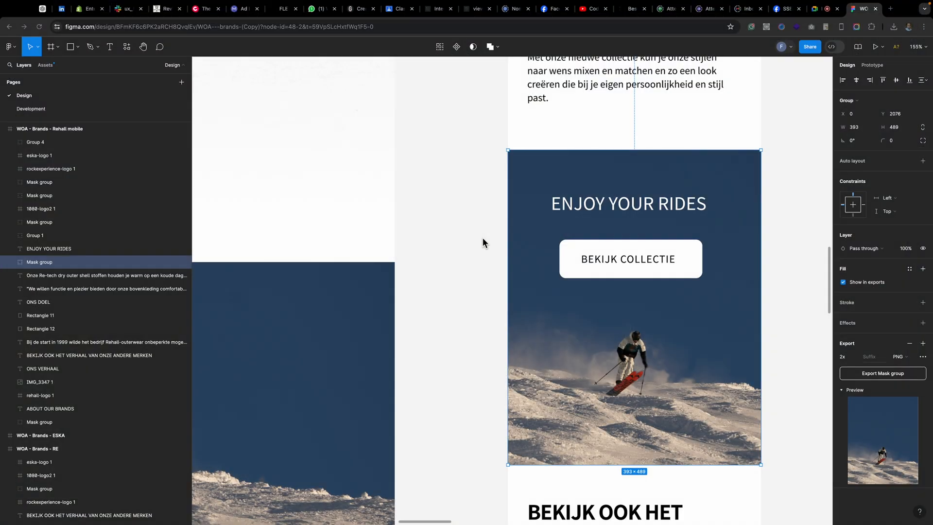
pyautogui.scroll(-10, 482, 242)
pyautogui.hscroll(-8, 482, 242)
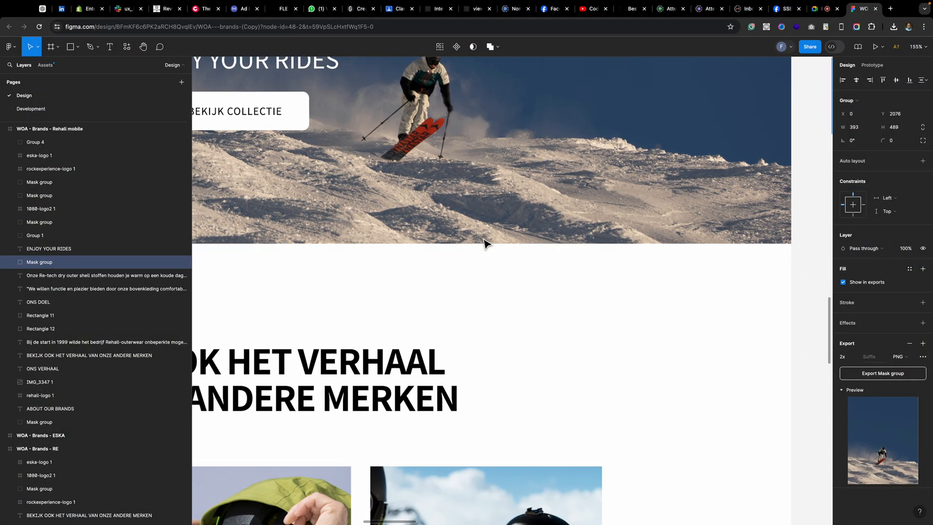
pyautogui.scroll(-10, 485, 243)
pyautogui.hscroll(8, 484, 243)
pyautogui.scroll(7, 484, 243)
pyautogui.hscroll(-2, 495, 250)
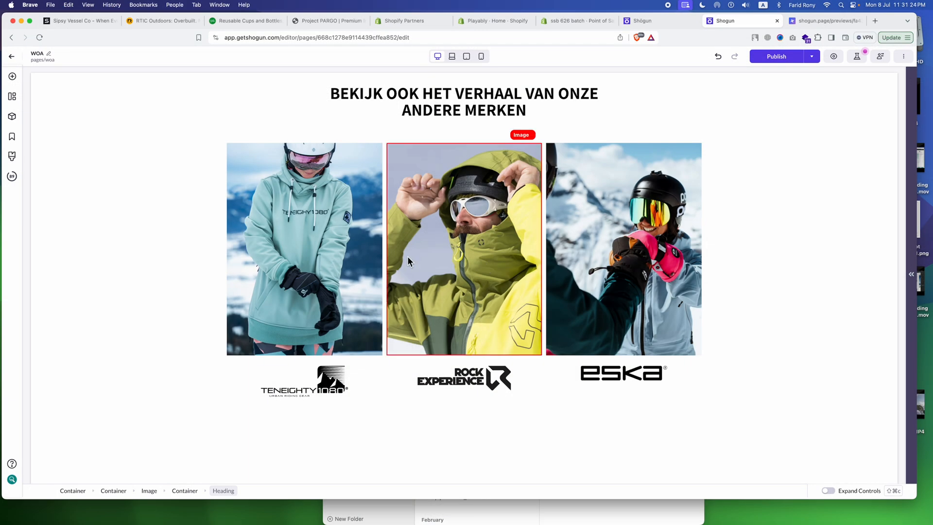
# - In Shogun, duplicate the container holding the three brand image and logo columns
pyautogui.click(384, 218)
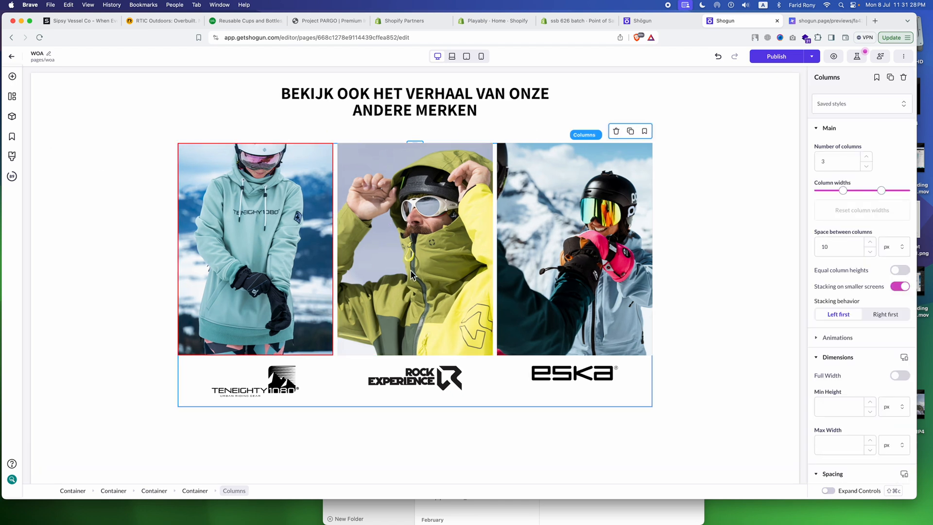
pyautogui.click(197, 491)
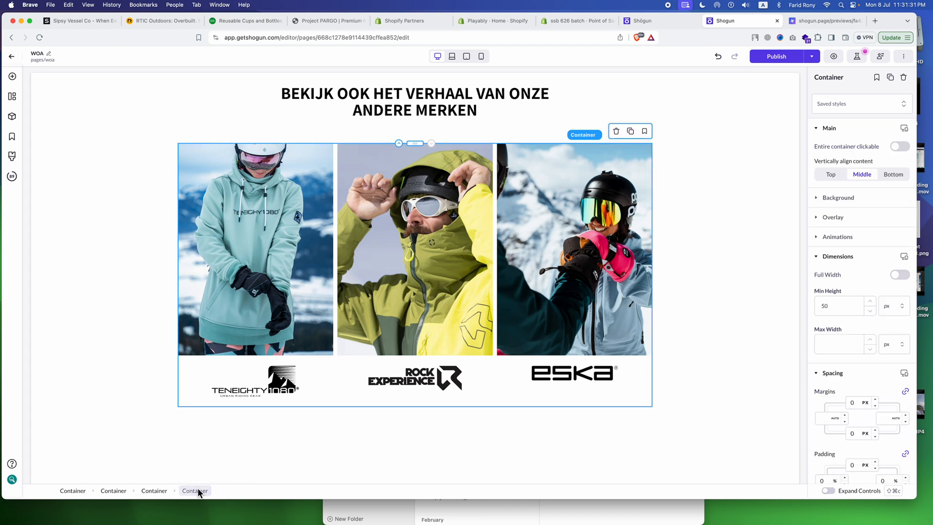
pyautogui.click(631, 131)
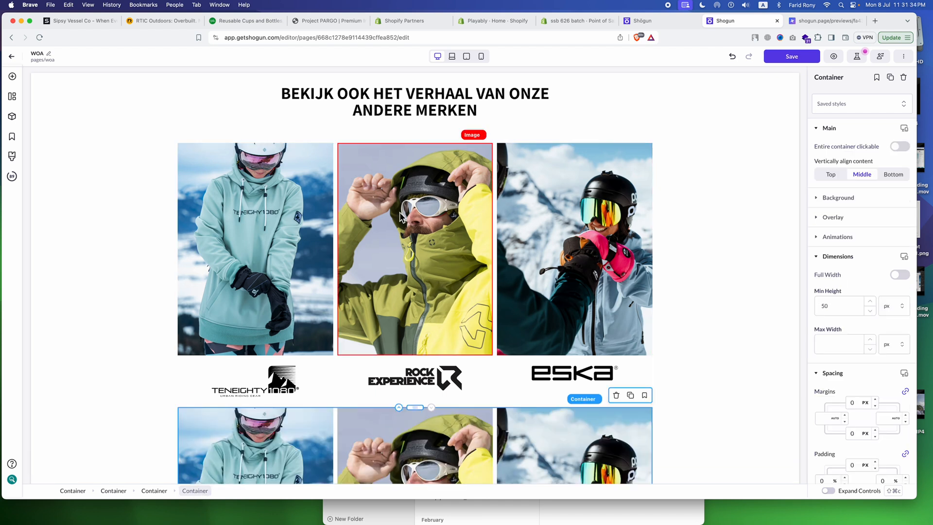
# - Replace the TENEIGHTY 1080 photo in the duplicated row by uploading Mask group (14).png from the Documents folder
pyautogui.scroll(-3, 400, 212)
pyautogui.scroll(-3, 399, 211)
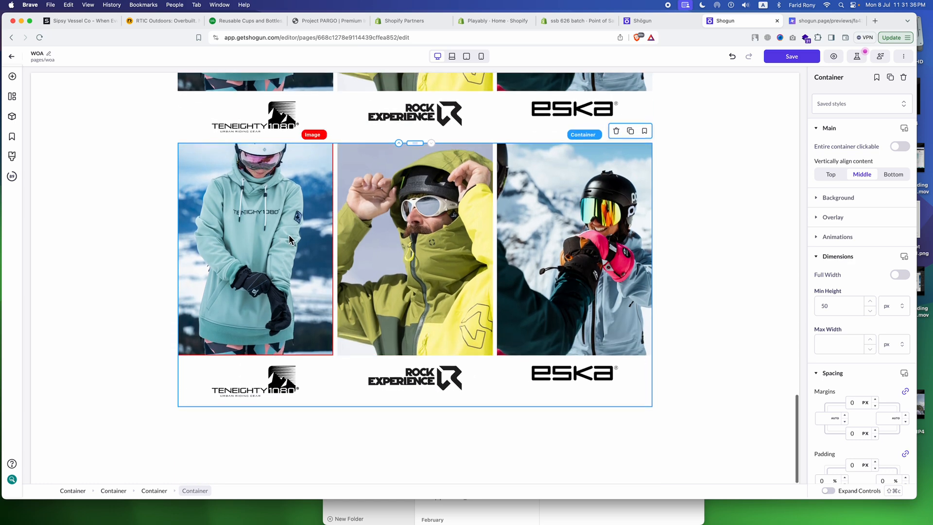
pyautogui.click(280, 234)
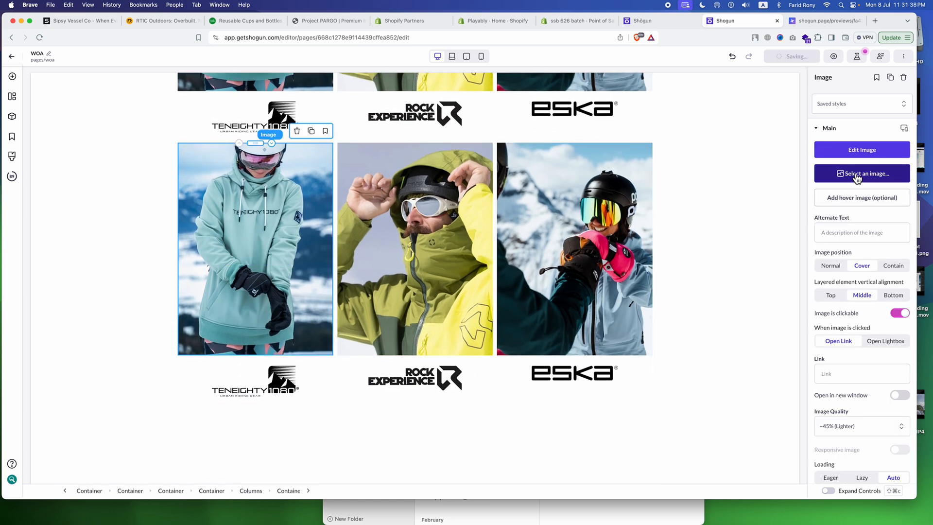
pyautogui.click(854, 174)
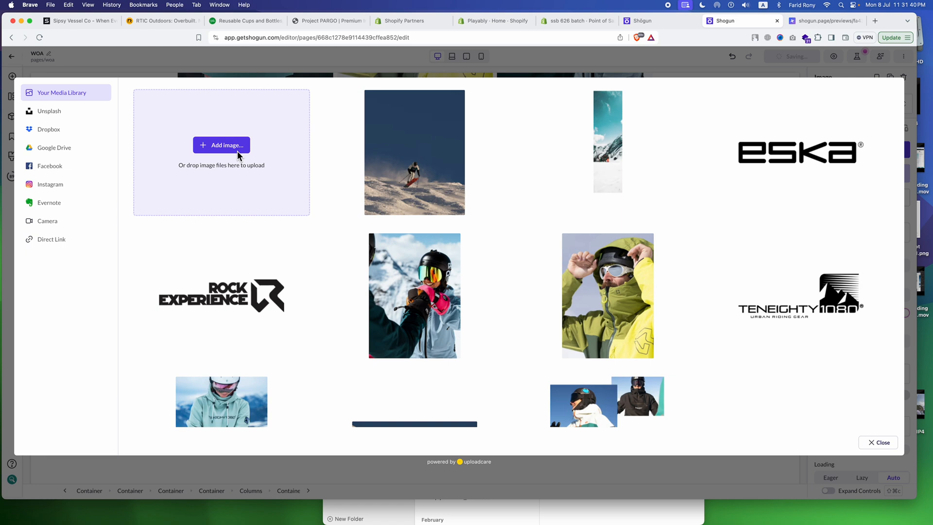
pyautogui.click(221, 146)
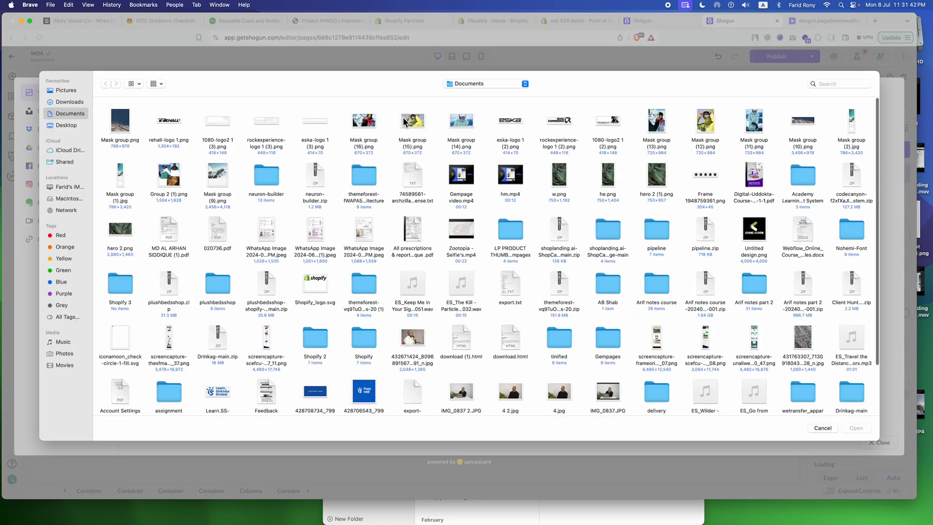
pyautogui.doubleClick(452, 121)
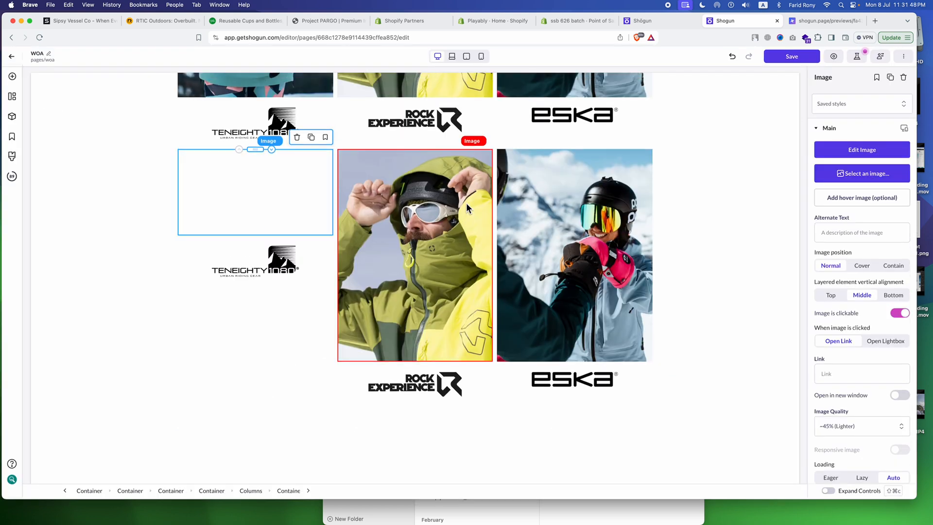
# - Replace the Rock Experience photo in the duplicated row by uploading Mask group (15).png from the Documents folder
pyautogui.click(366, 182)
pyautogui.click(870, 179)
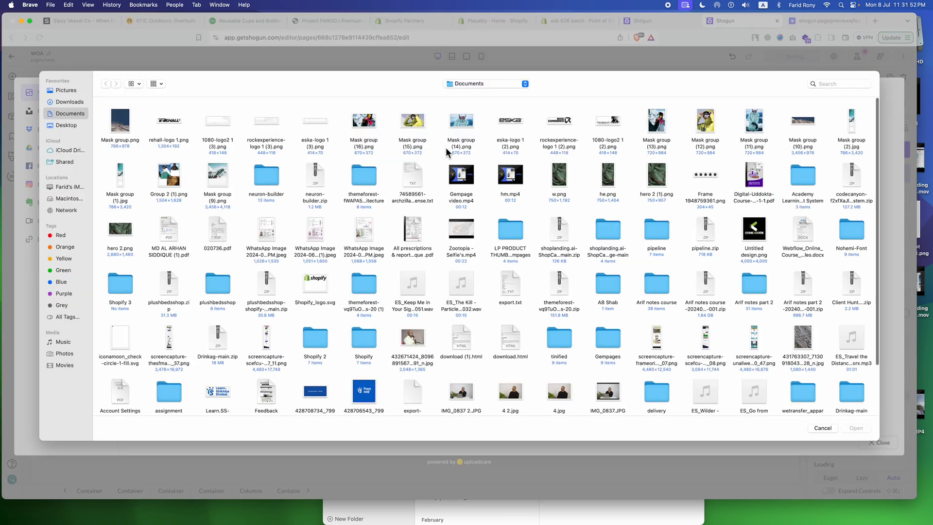
pyautogui.doubleClick(414, 127)
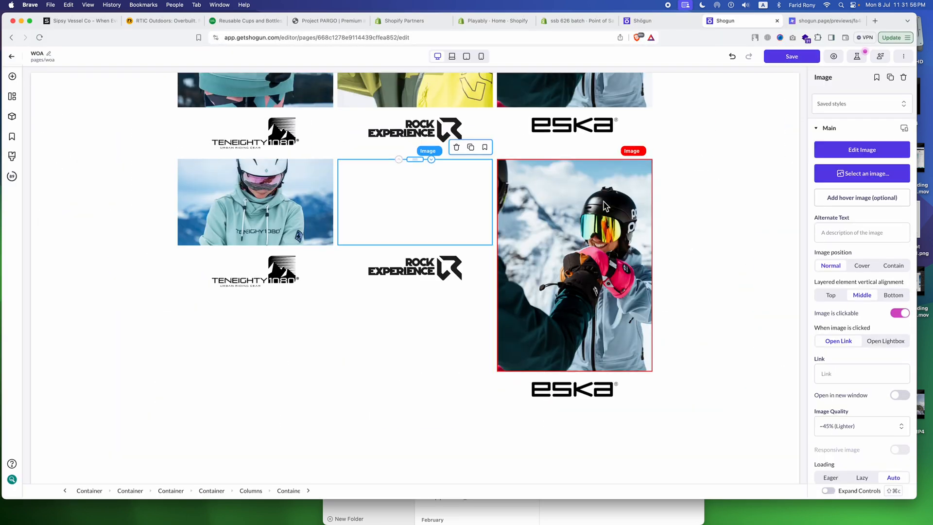
# - Replace the Eska photo in the duplicated row by uploading Mask group (16).png from the Documents folder
pyautogui.click(848, 179)
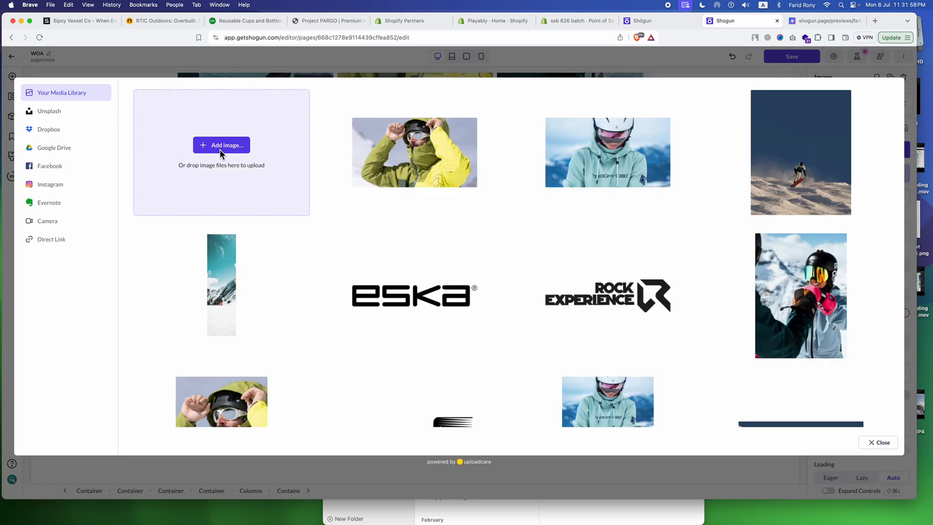
pyautogui.click(244, 154)
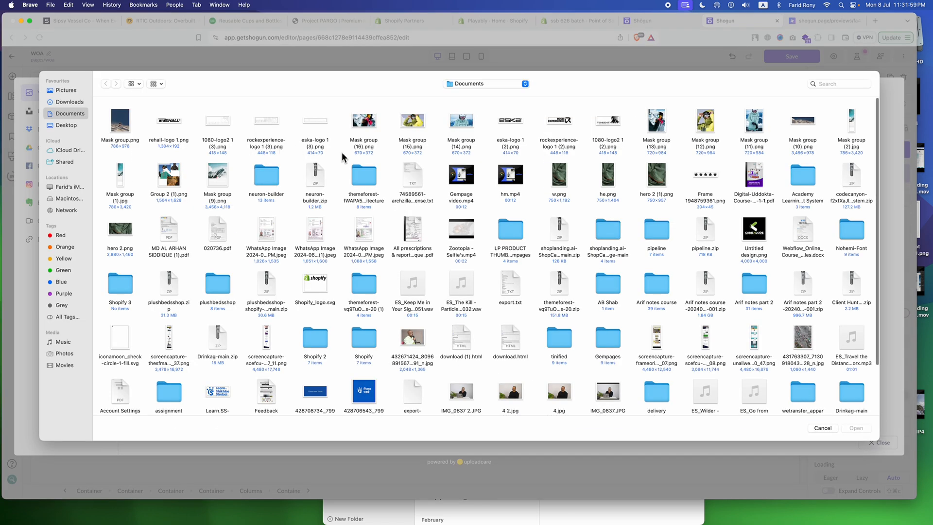
pyautogui.doubleClick(373, 121)
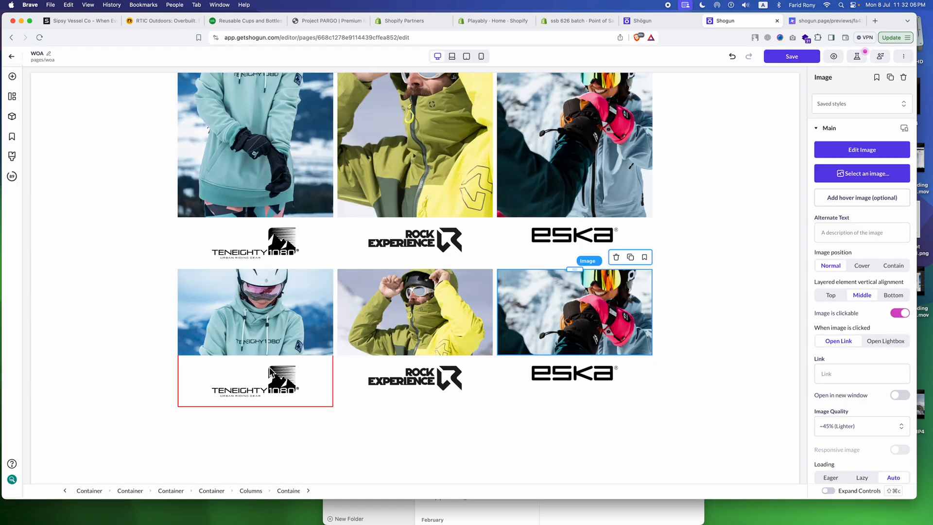
# - Set the vertical margins of the duplicated row's TENEIGHTY 1080 logo to 0 px and move the logo onto the photo above it
pyautogui.click(271, 384)
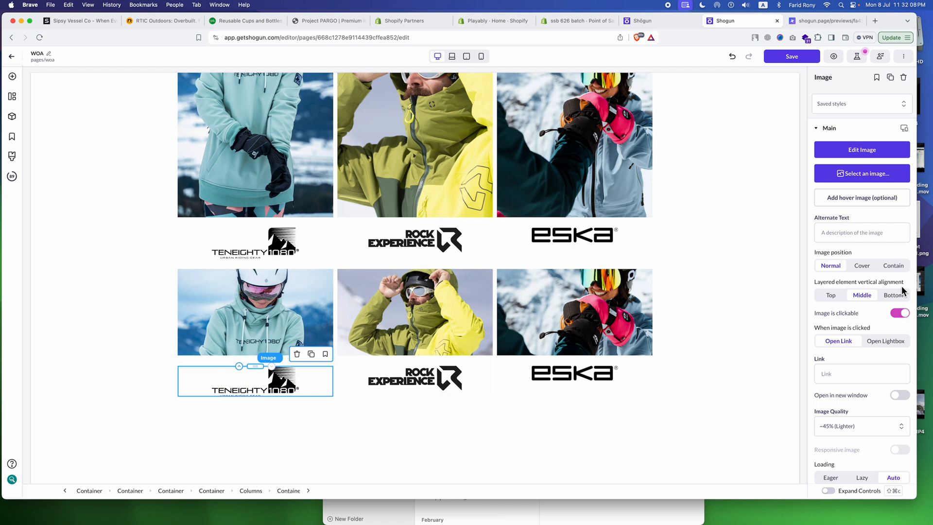
pyautogui.scroll(-10, 856, 230)
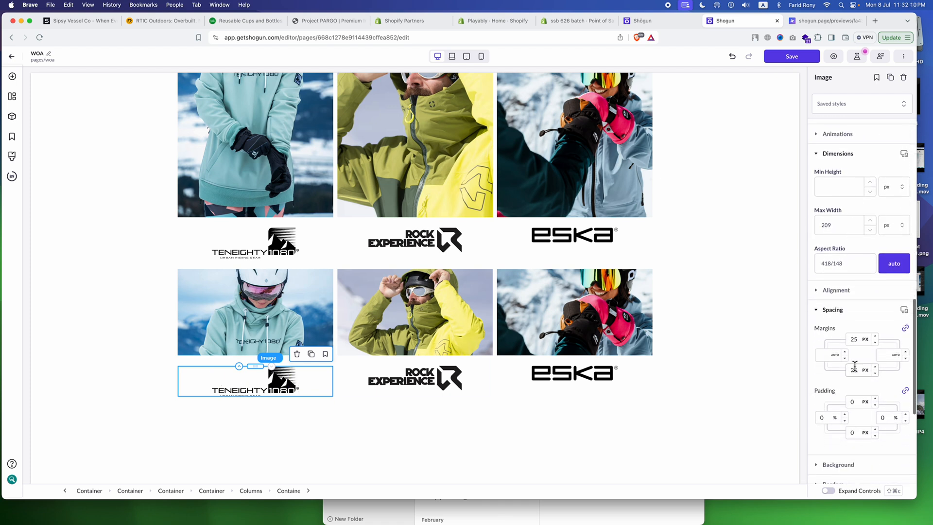
pyautogui.click(855, 339)
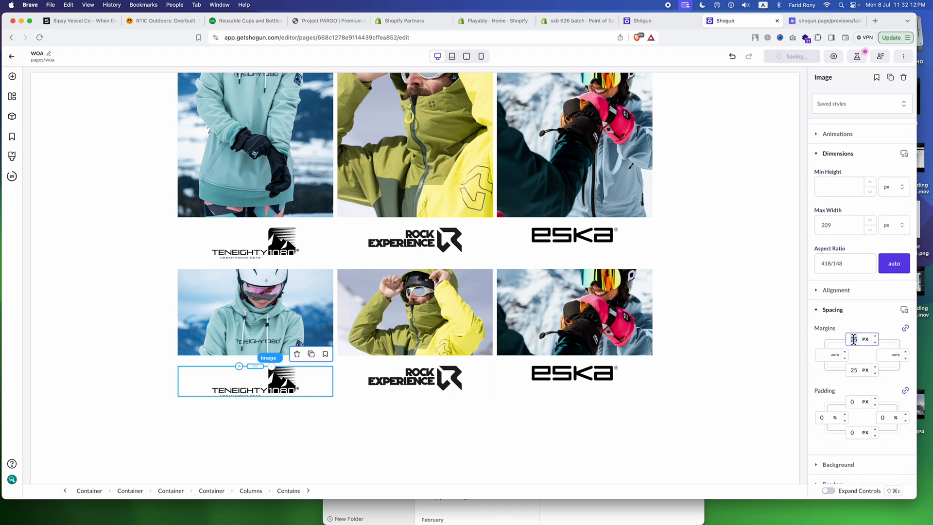
pyautogui.write('0')
pyautogui.moveTo(260, 367); pyautogui.dragTo(280, 336)
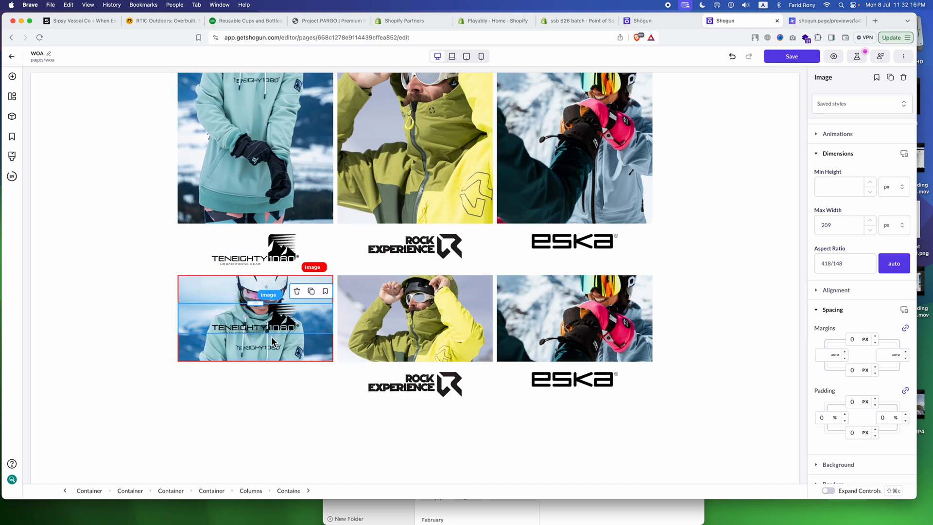
# - Replace the logo overlaid on the TENEIGHTY photo by uploading eska-logo 1 (3).png from the Documents folder
pyautogui.click(250, 321)
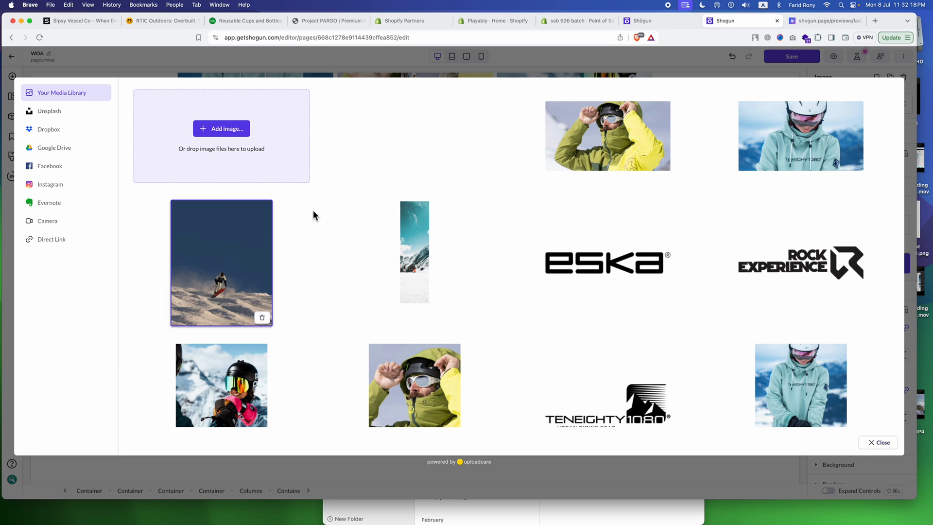
pyautogui.click(236, 129)
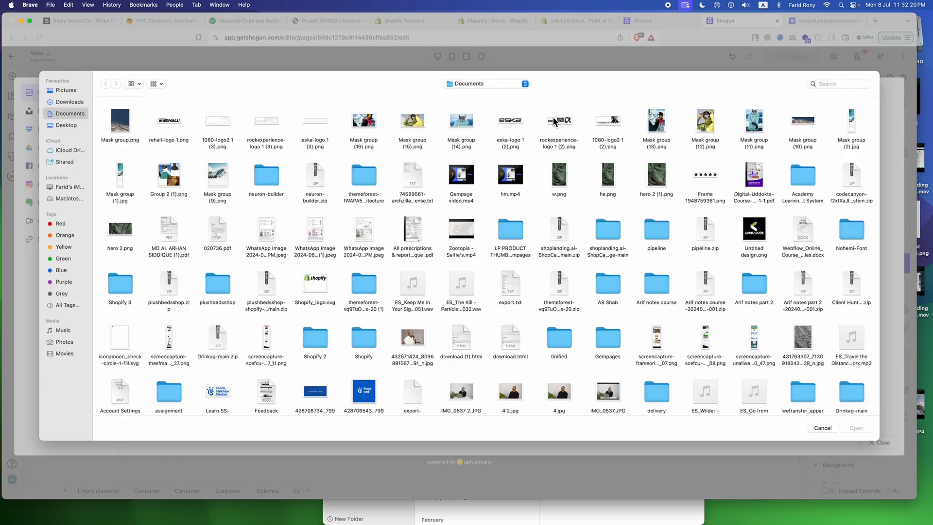
pyautogui.doubleClick(319, 122)
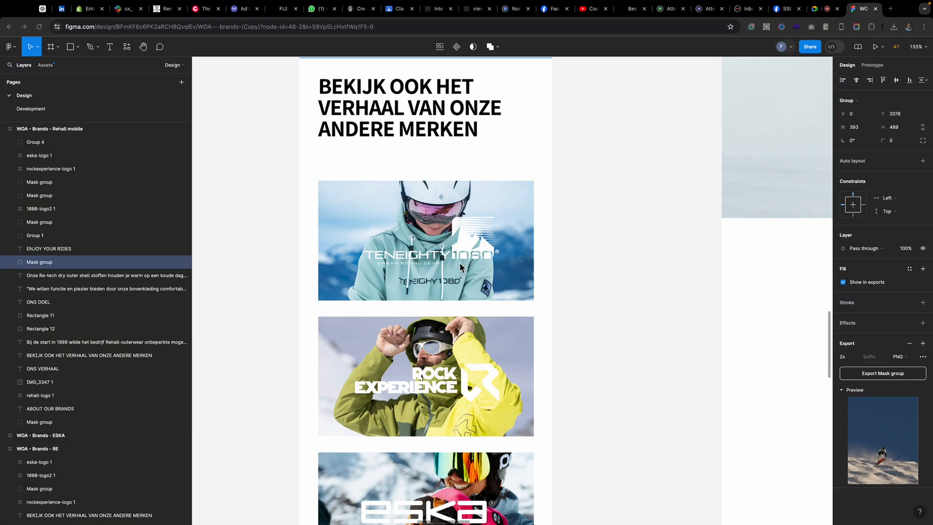
# - Look up the Eska logo's width in the Figma mobile design and set the overlaid logo's max width to 207 px in Shogun
pyautogui.scroll(-10, 462, 268)
pyautogui.click(436, 289)
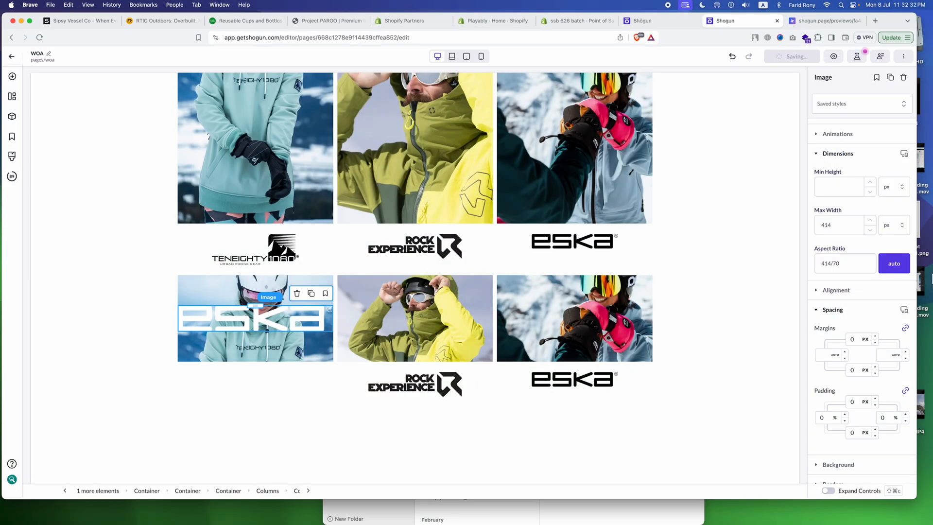
pyautogui.scroll(-5, 861, 287)
pyautogui.scroll(6, 837, 323)
pyautogui.click(845, 276)
pyautogui.moveTo(845, 275); pyautogui.dragTo(810, 277)
pyautogui.write('207')
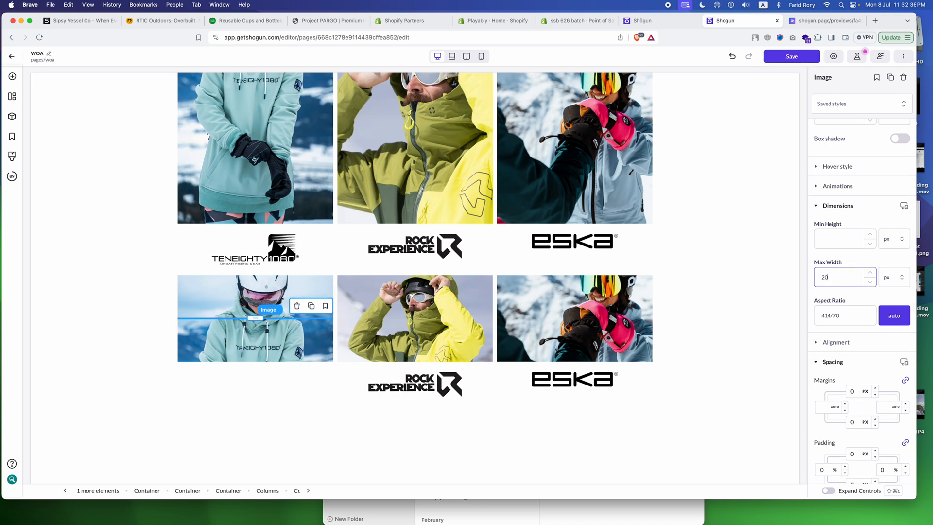
# - Delete the black Rock Experience and Eska logos below the photos in the duplicated row
pyautogui.click(410, 381)
pyautogui.press('Delete')
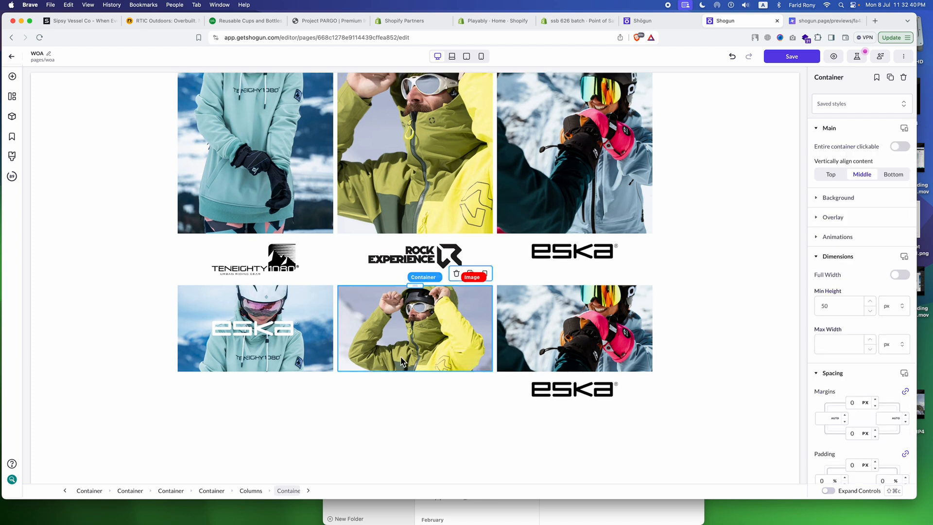
pyautogui.click(413, 391)
pyautogui.click(595, 390)
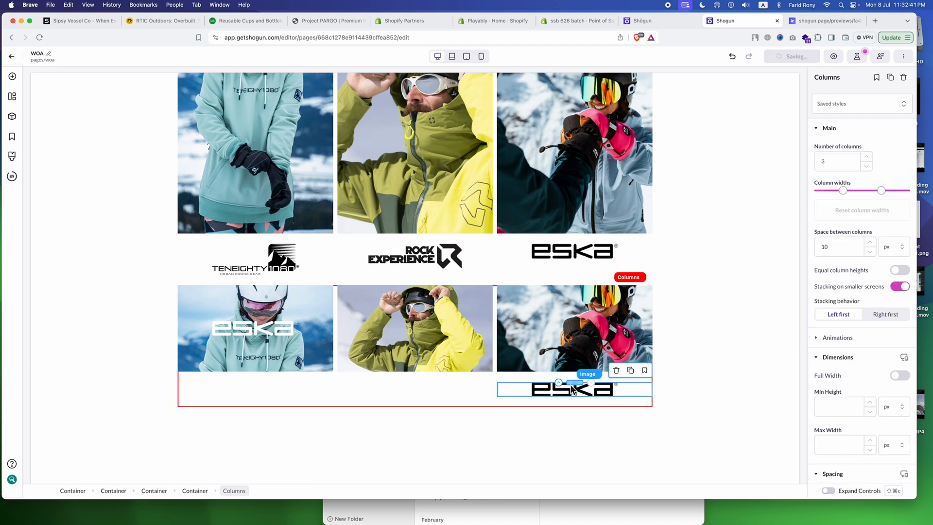
pyautogui.click(617, 370)
# - Duplicate the white Eska logo and place the copies over the Rock Experience and Eska photos in the duplicated row
pyautogui.click(251, 364)
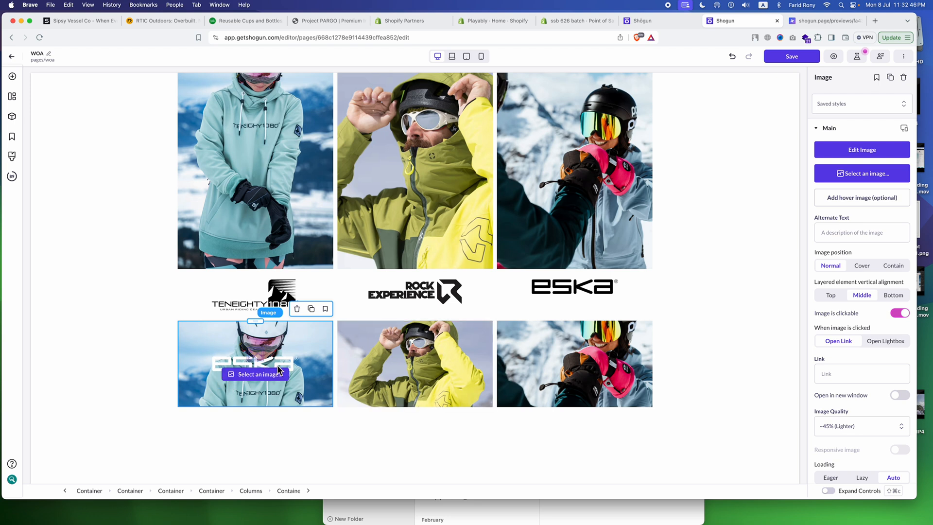
pyautogui.click(121, 365)
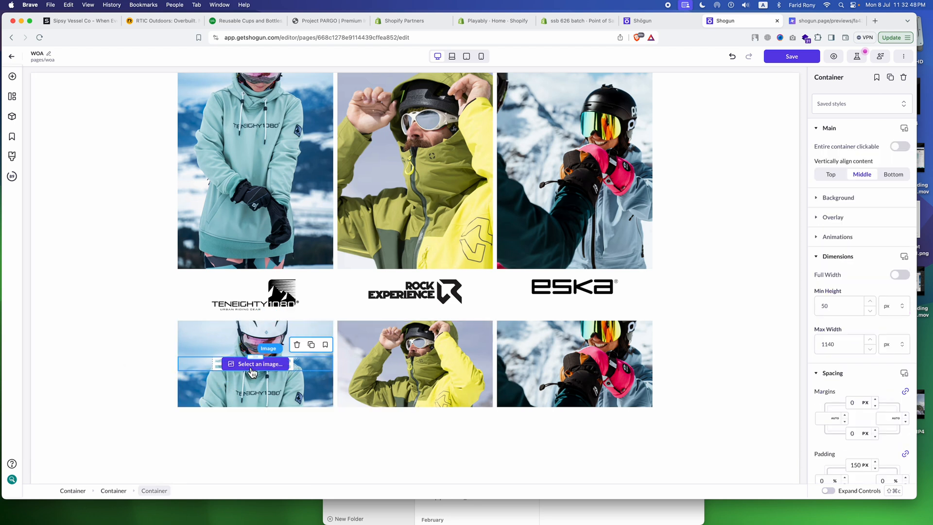
pyautogui.click(297, 359)
pyautogui.click(312, 351)
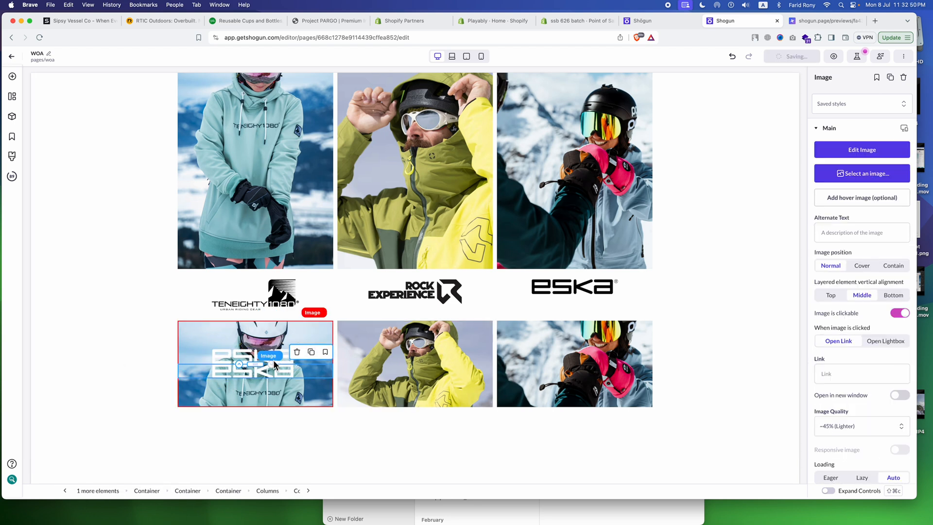
pyautogui.moveTo(253, 370); pyautogui.dragTo(535, 364)
pyautogui.click(471, 345)
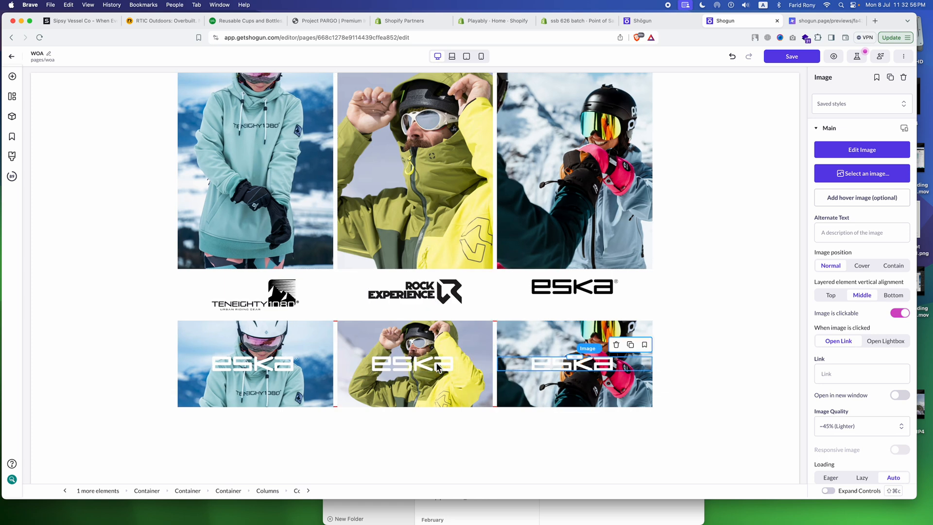
# - Replace the logo over the Rock Experience photo by uploading rockexperience-logo 1 (3).png from the Documents folder
pyautogui.click(403, 363)
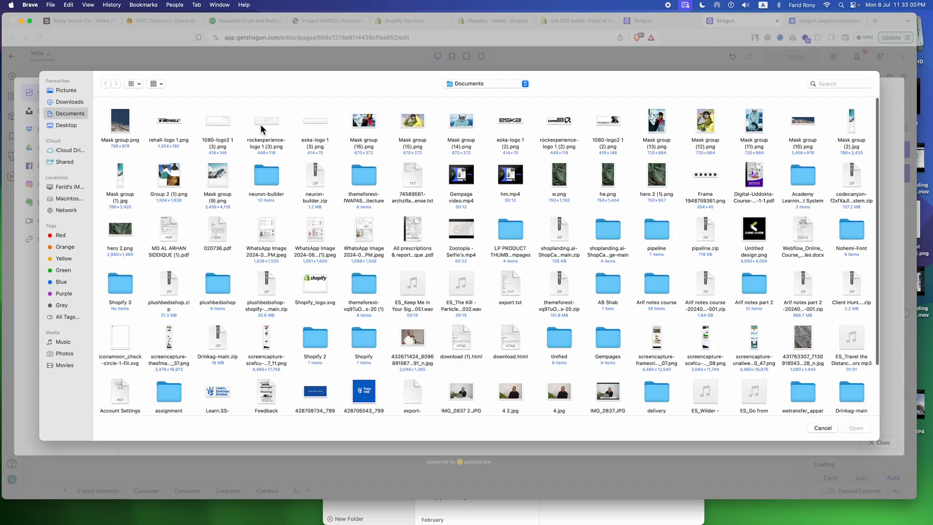
pyautogui.doubleClick(260, 124)
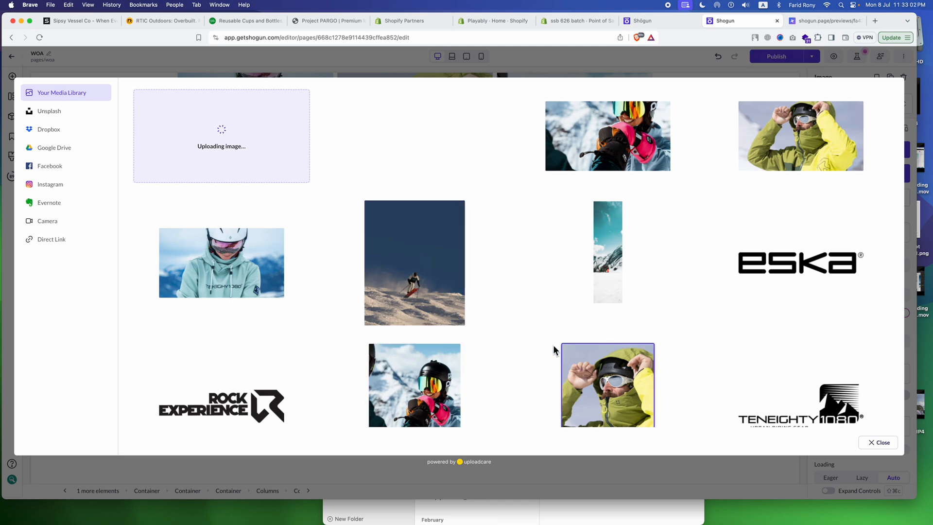
pyautogui.click(554, 350)
# - Look up the Rock Experience logo's width in the Figma mobile design and set the white logo's max width to 224 px in Shogun
pyautogui.press('super+Tab')
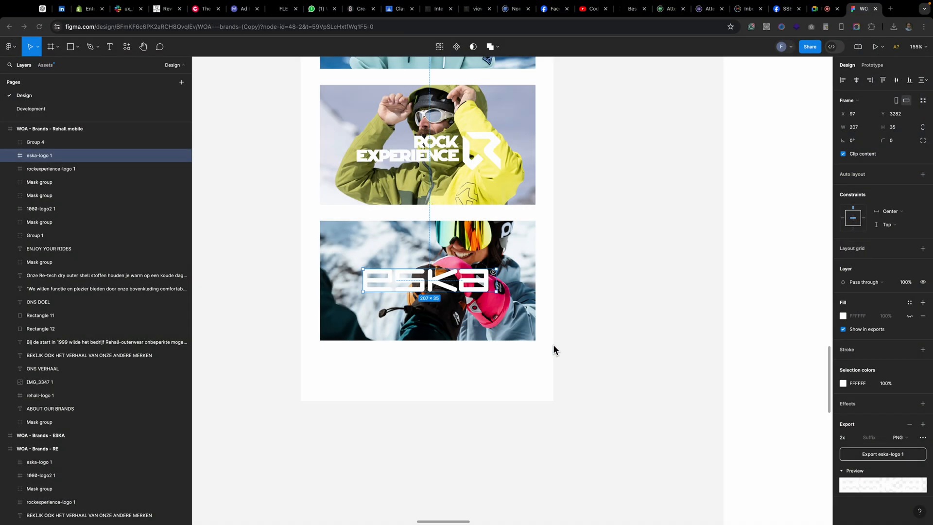
pyautogui.hscroll(-3, 520, 185)
pyautogui.hscroll(-10, 520, 184)
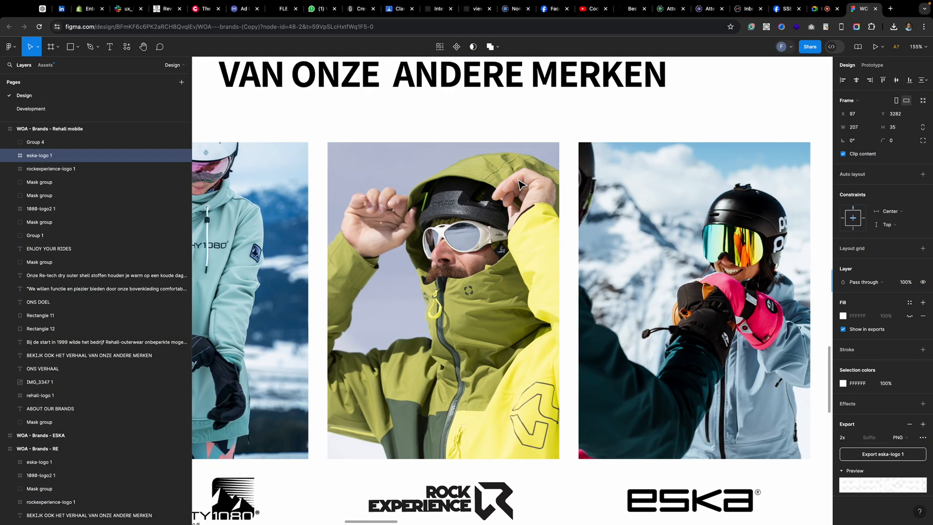
pyautogui.hscroll(8, 510, 183)
pyautogui.hscroll(5, 511, 184)
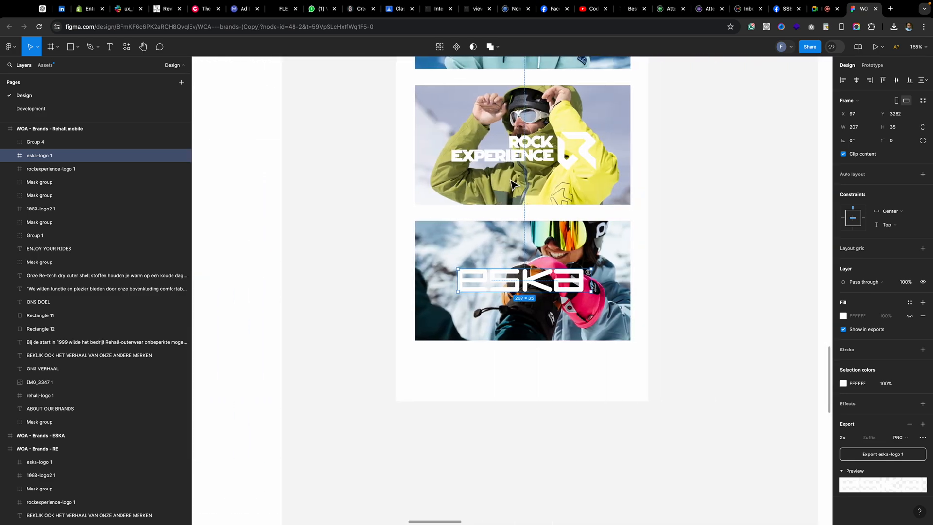
pyautogui.press('super+Tab')
pyautogui.press('super+Tab')
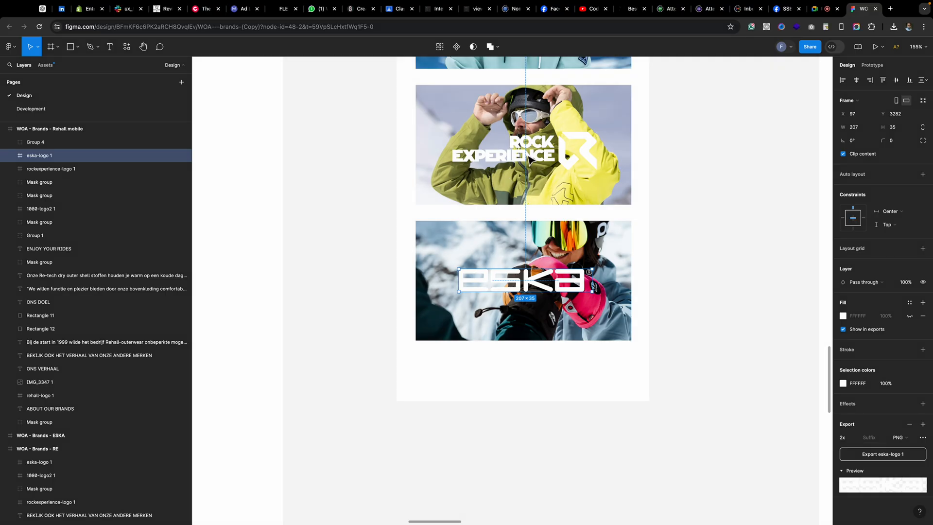
pyautogui.click(530, 159)
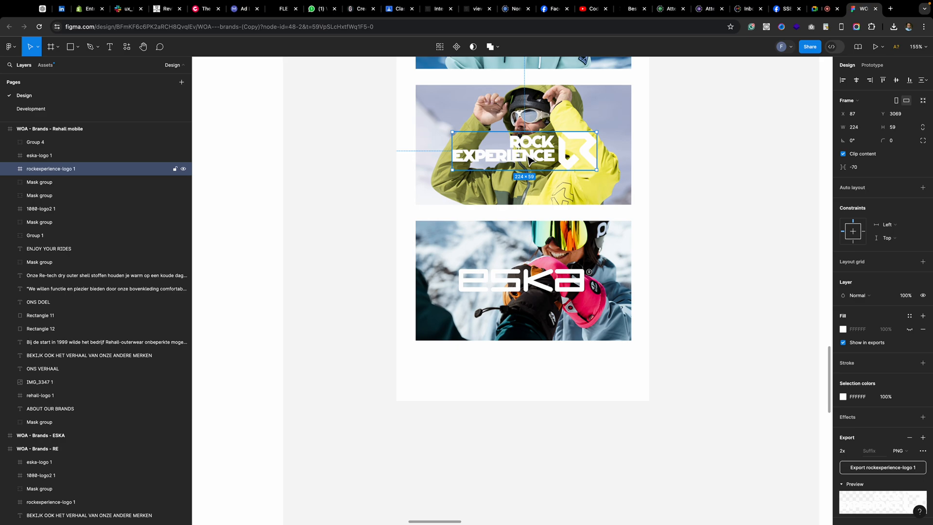
pyautogui.press('super+Tab')
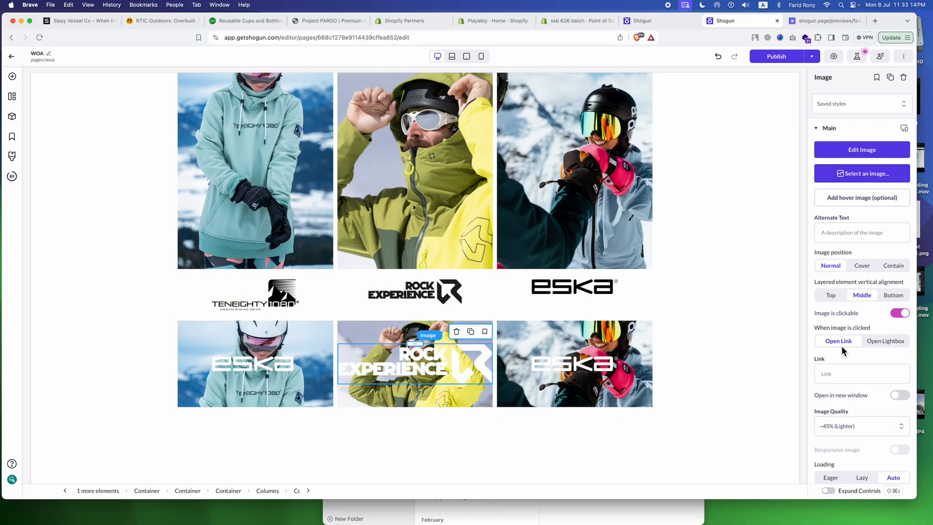
pyautogui.scroll(-3, 843, 344)
pyautogui.scroll(-10, 844, 344)
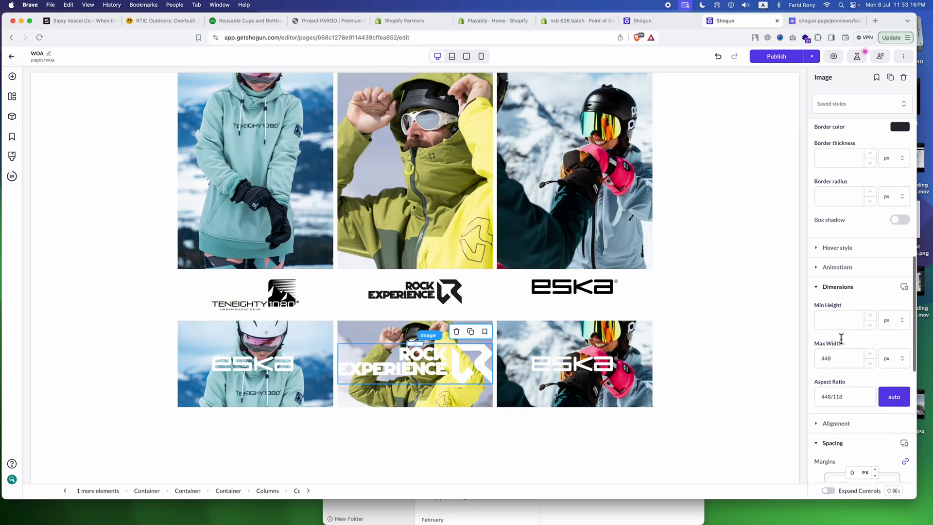
pyautogui.doubleClick(827, 320)
pyautogui.write('224')
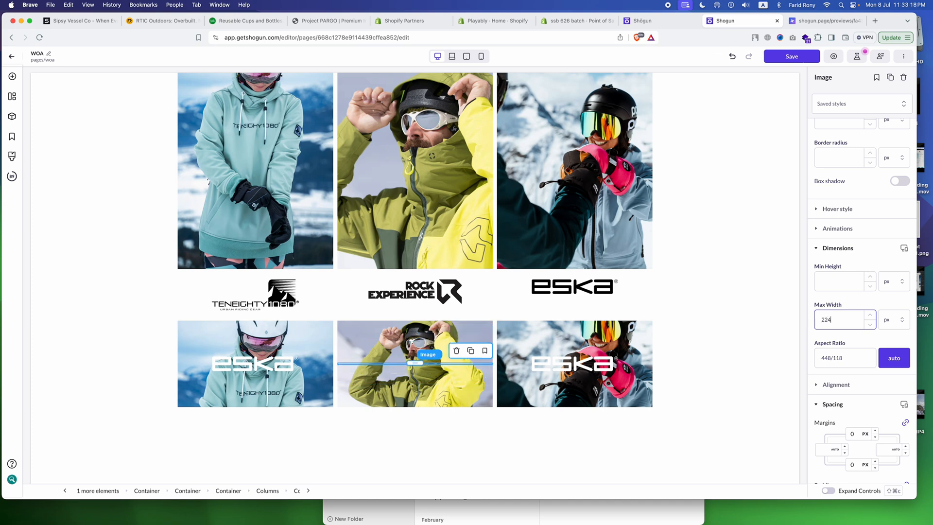
# - Replace the logo over the Eska photo by uploading 1080-logo2 1 (3).png from the Documents folder
pyautogui.click(554, 374)
pyautogui.click(578, 368)
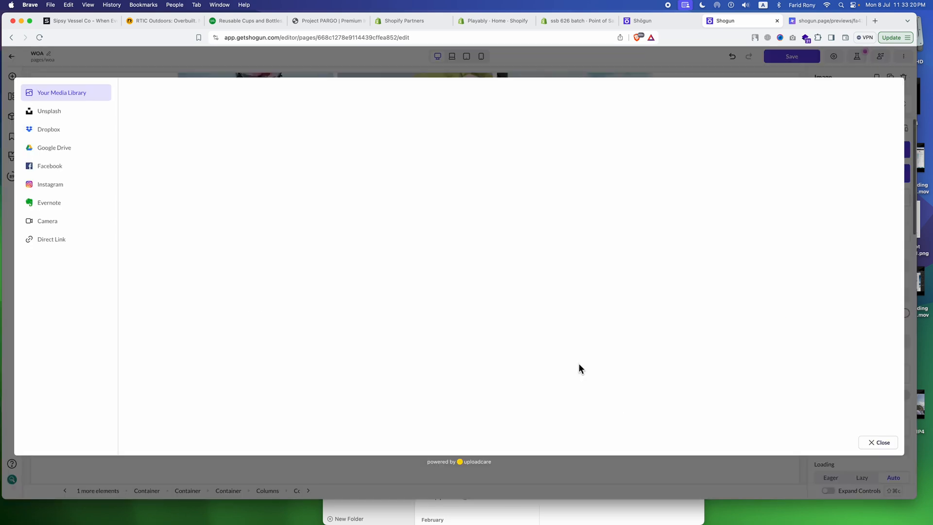
pyautogui.click(232, 131)
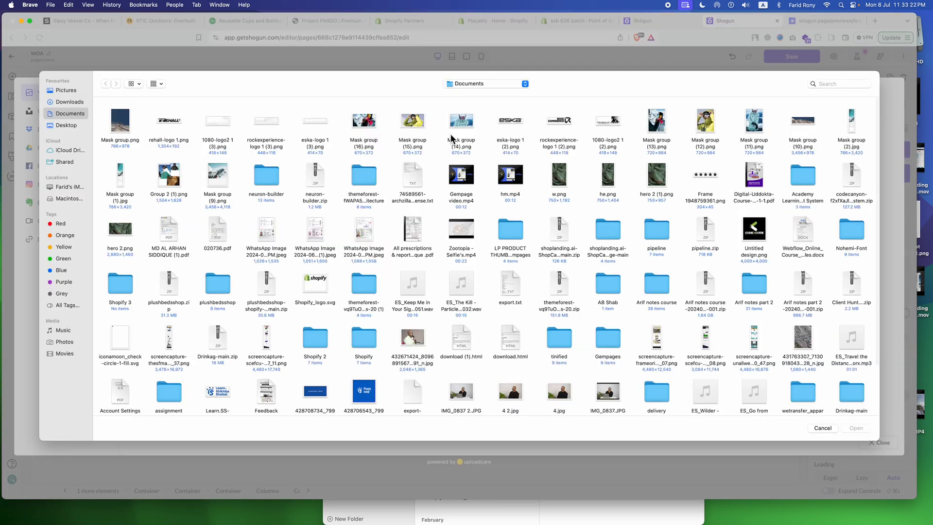
pyautogui.doubleClick(220, 126)
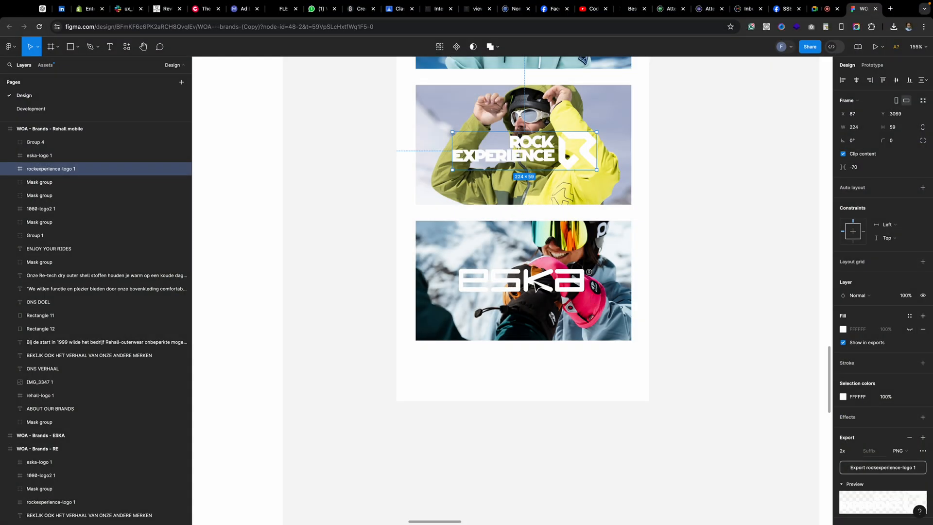
# - Check the logo sizes in the Figma mobile design and set the white TENEIGHTY 1080 logo's max width to 209 px in Shogun
pyautogui.click(536, 285)
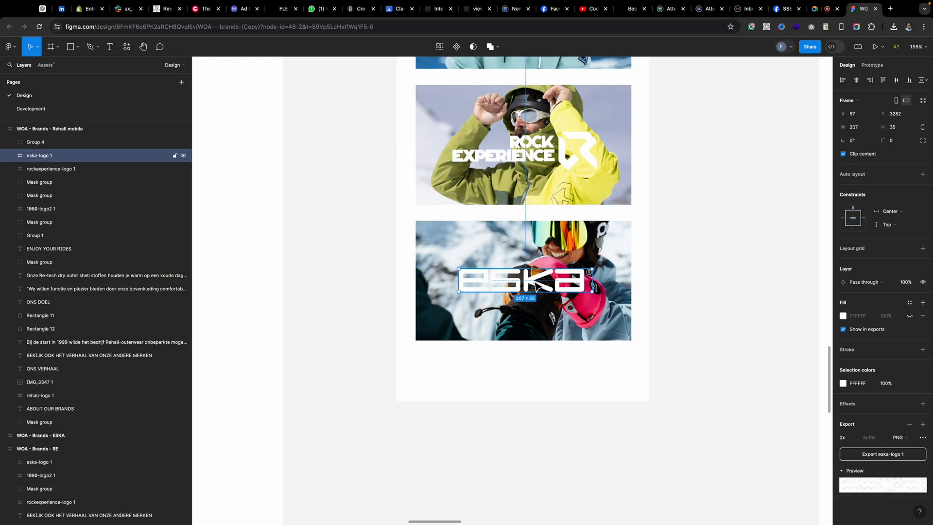
pyautogui.scroll(5, 535, 263)
pyautogui.click(534, 240)
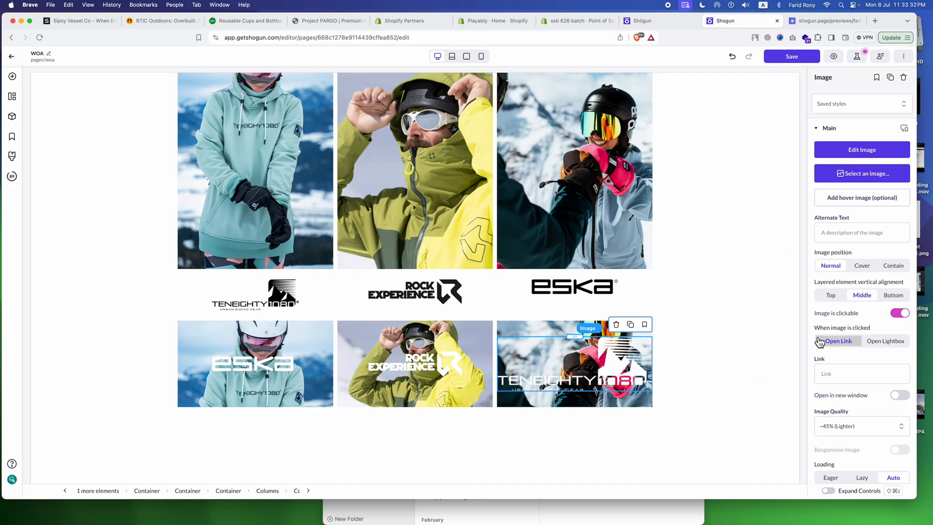
pyautogui.scroll(-5, 820, 342)
pyautogui.scroll(-10, 820, 343)
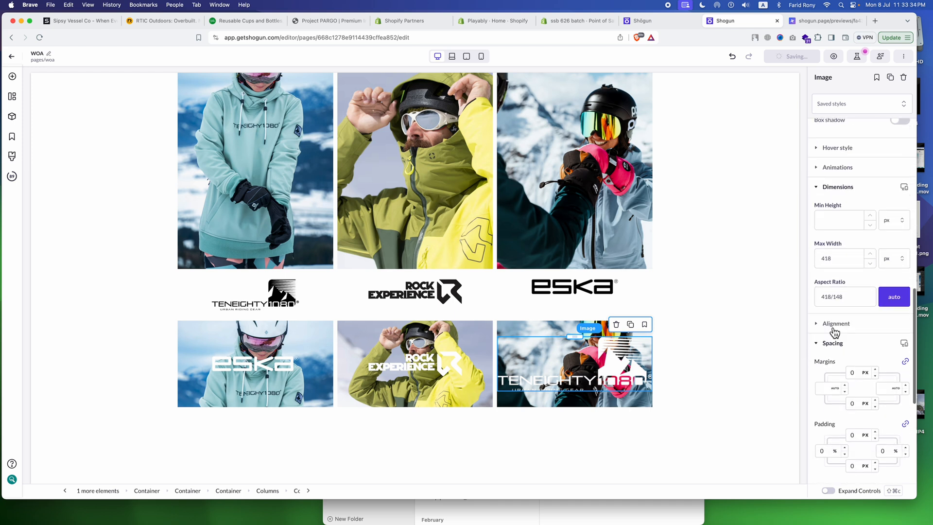
pyautogui.doubleClick(823, 255)
pyautogui.write('209')
pyautogui.click(857, 275)
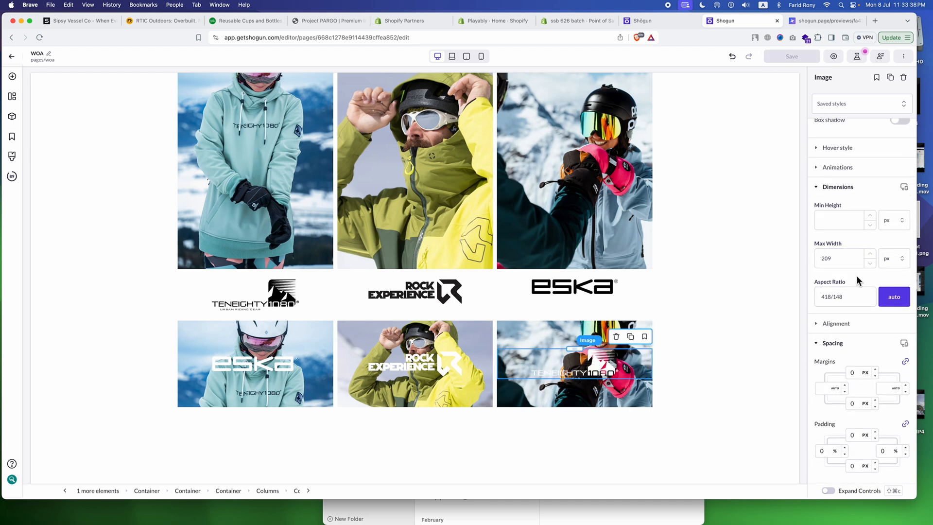
# - Hide the container with the original three brand columns on mobile screens
pyautogui.click(343, 315)
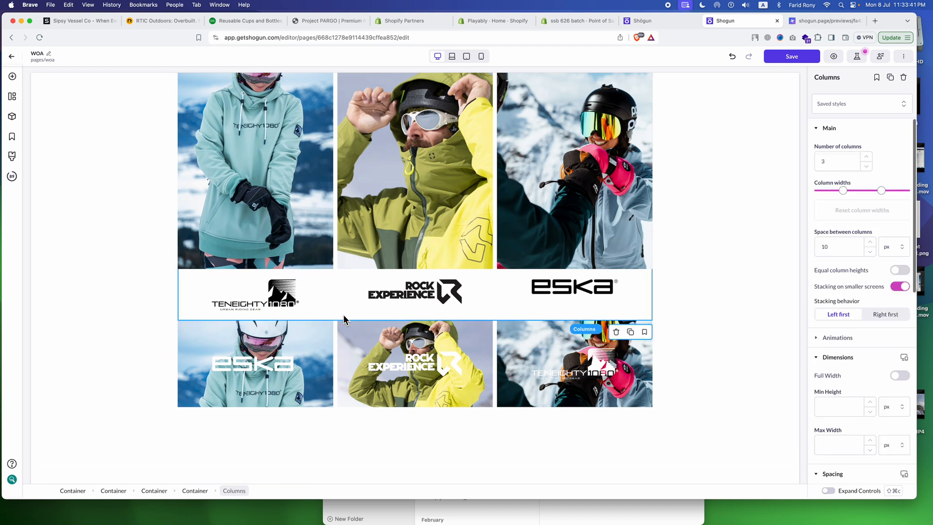
pyautogui.click(195, 491)
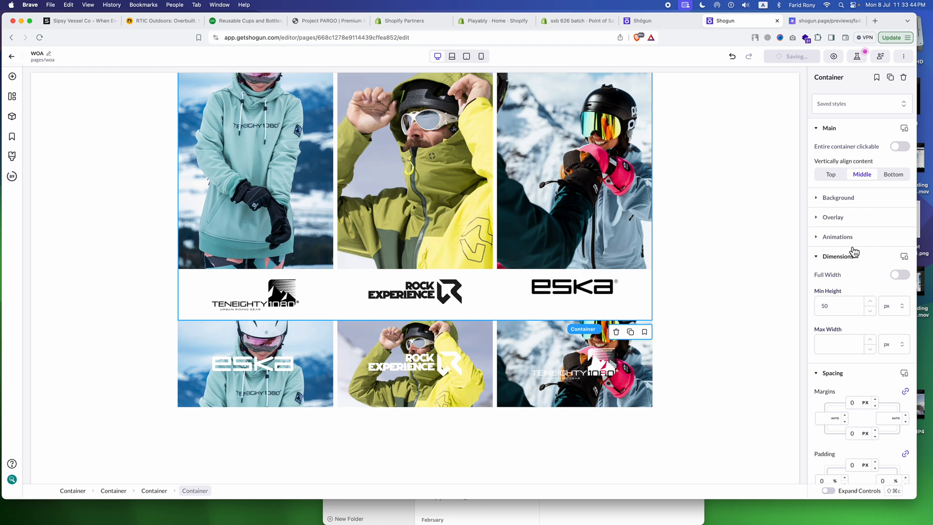
pyautogui.scroll(-6, 855, 252)
pyautogui.click(900, 417)
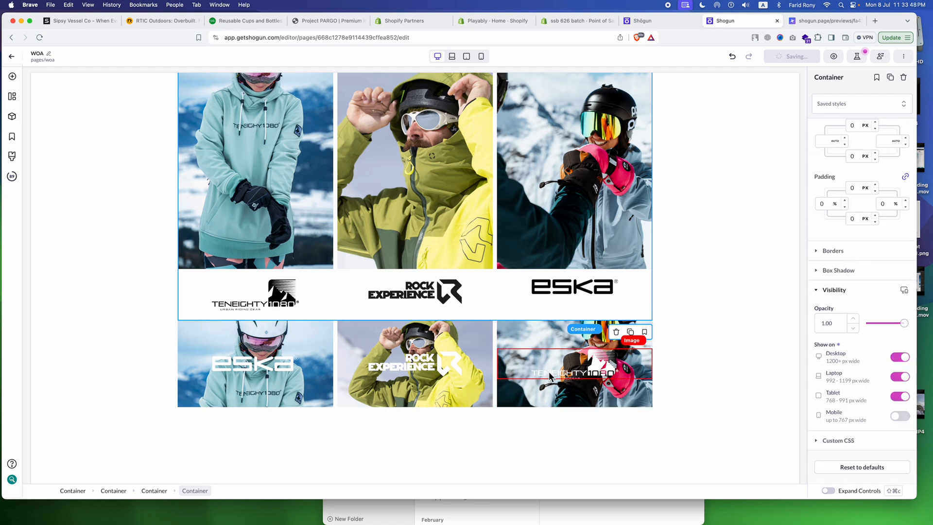
# - Hide the container with the white-logo brand columns on desktop, laptop and tablet, keeping it enabled for mobile only
pyautogui.click(574, 370)
pyautogui.click(228, 491)
pyautogui.scroll(-6, 830, 388)
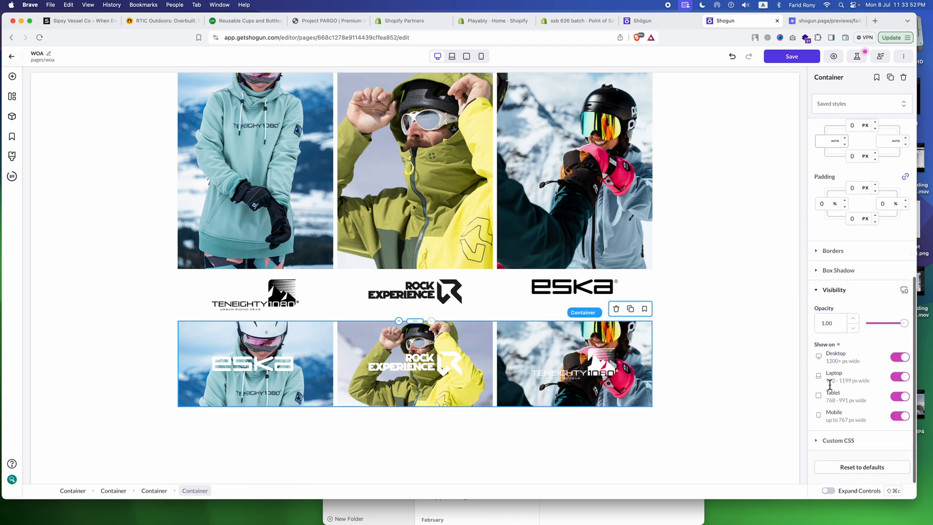
pyautogui.click(899, 358)
pyautogui.click(899, 377)
pyautogui.click(899, 397)
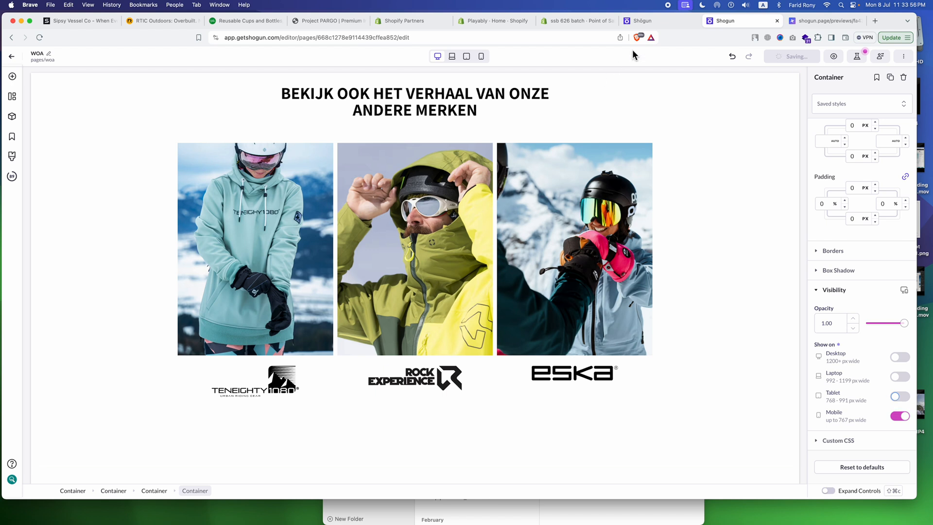
# - Switch to the mobile view, compare the brands section with the Figma mobile design, and select the section's outer container
pyautogui.click(481, 57)
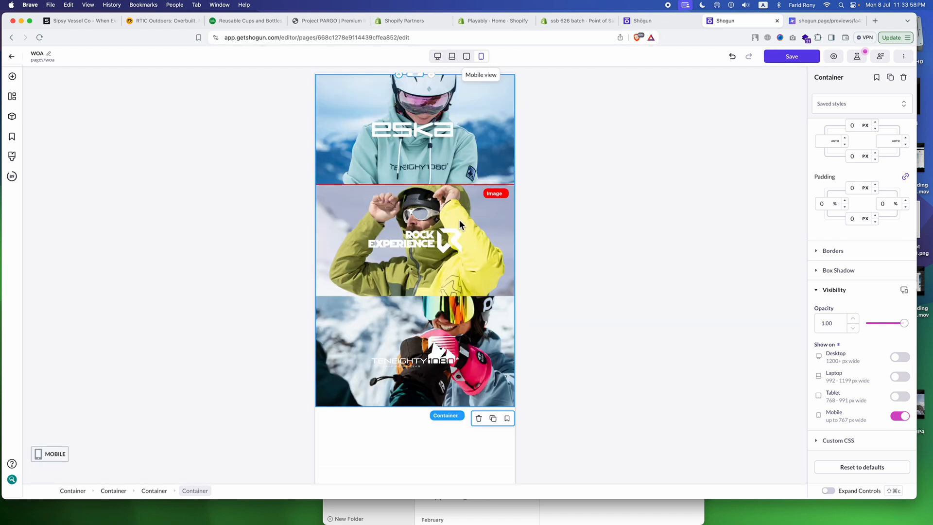
pyautogui.scroll(4, 446, 234)
pyautogui.scroll(-5, 446, 235)
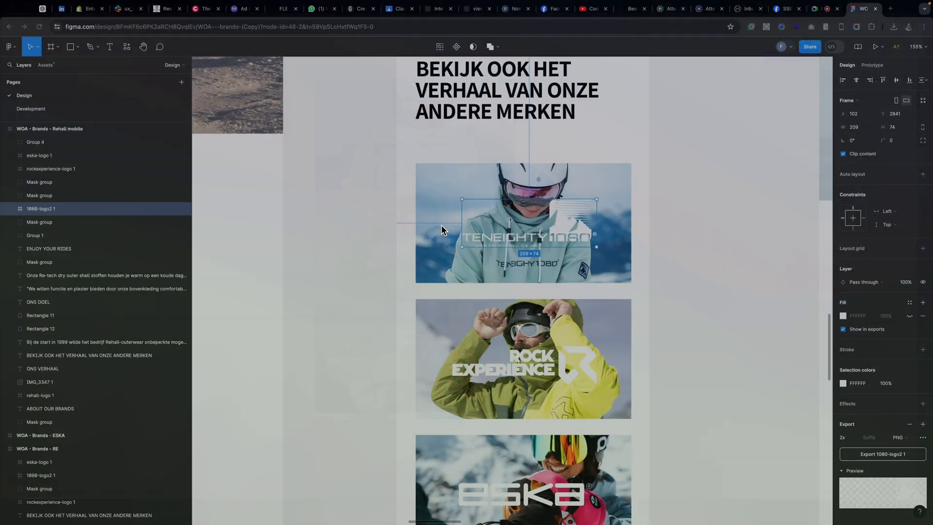
pyautogui.scroll(4, 440, 272)
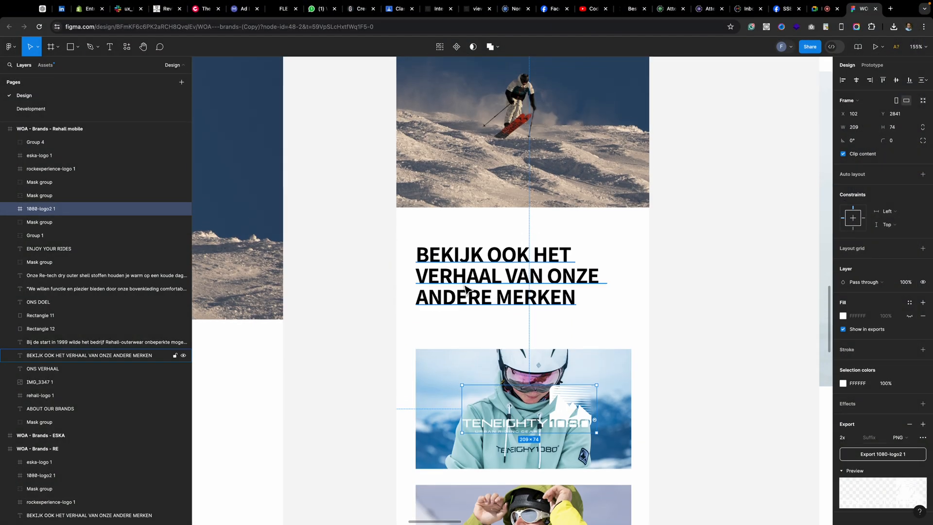
pyautogui.click(432, 269)
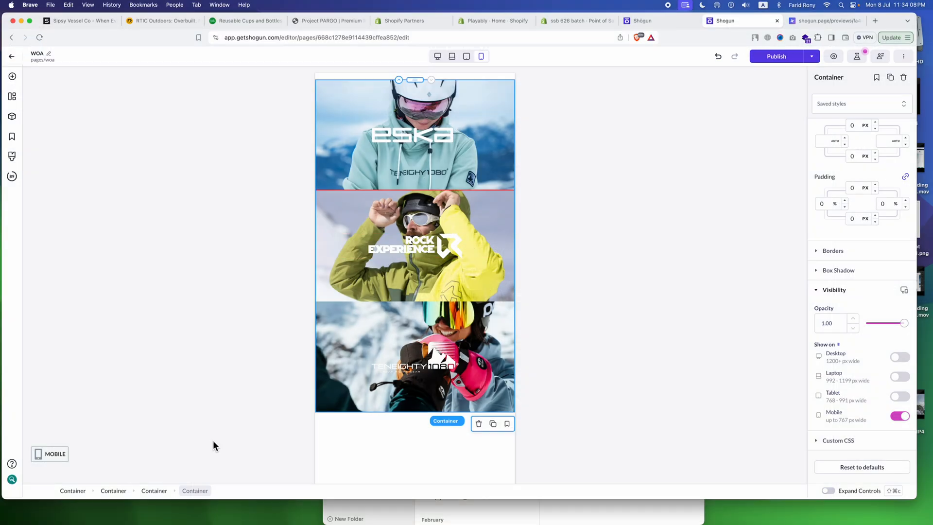
pyautogui.click(153, 491)
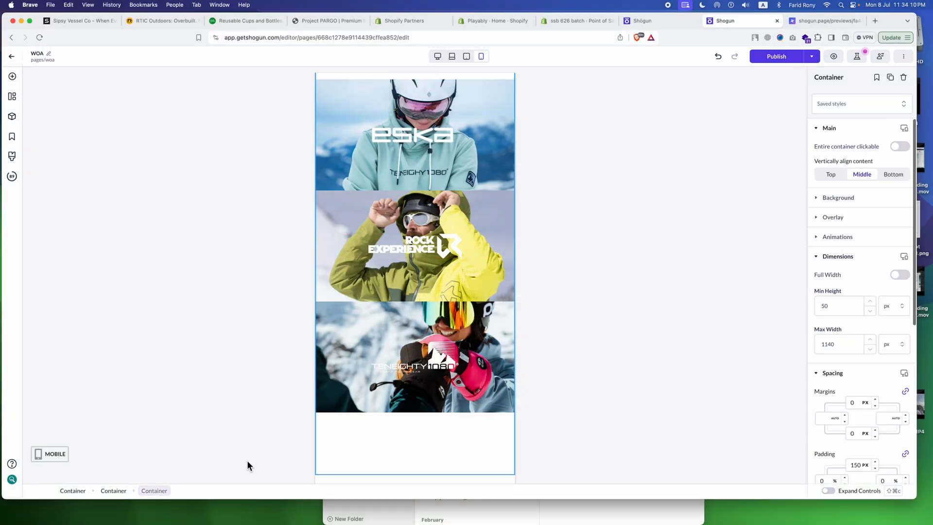
pyautogui.scroll(3, 422, 368)
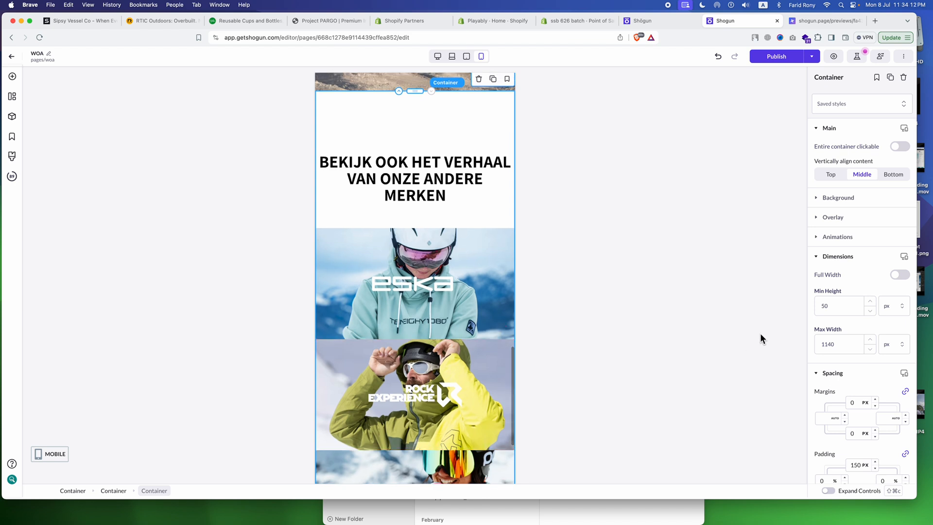
pyautogui.scroll(-5, 864, 280)
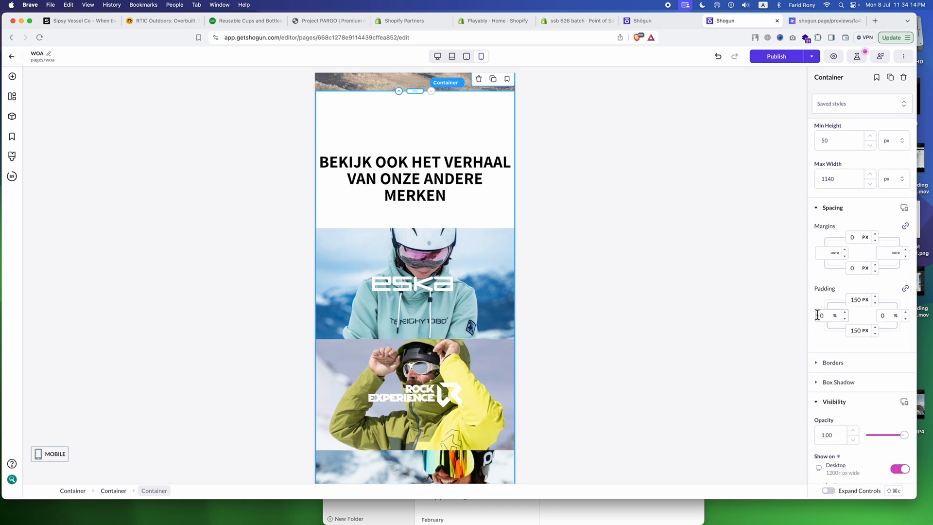
# - Try the section container's padding at 30 px on the sides and 50 px above and below for all screen sizes, and undo it
pyautogui.click(836, 316)
pyautogui.click(835, 327)
pyautogui.click(821, 315)
pyautogui.write('3')
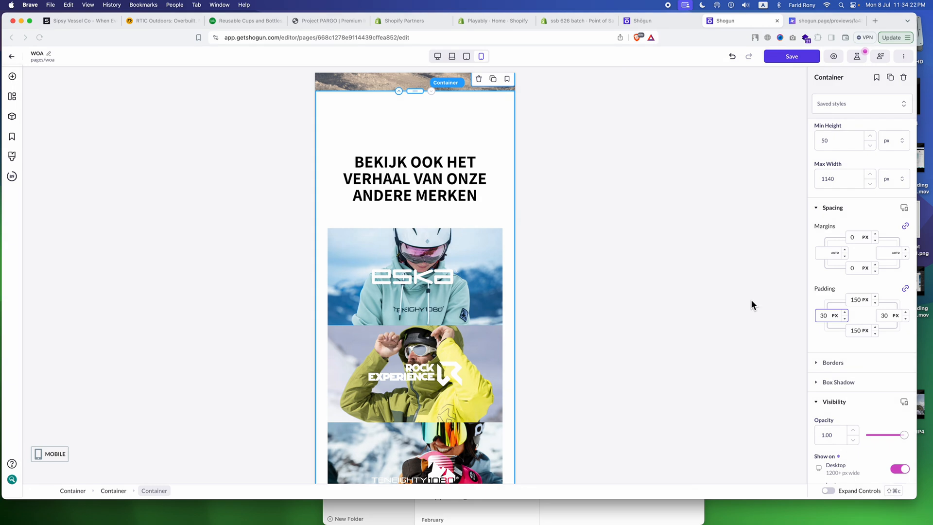
pyautogui.click(854, 300)
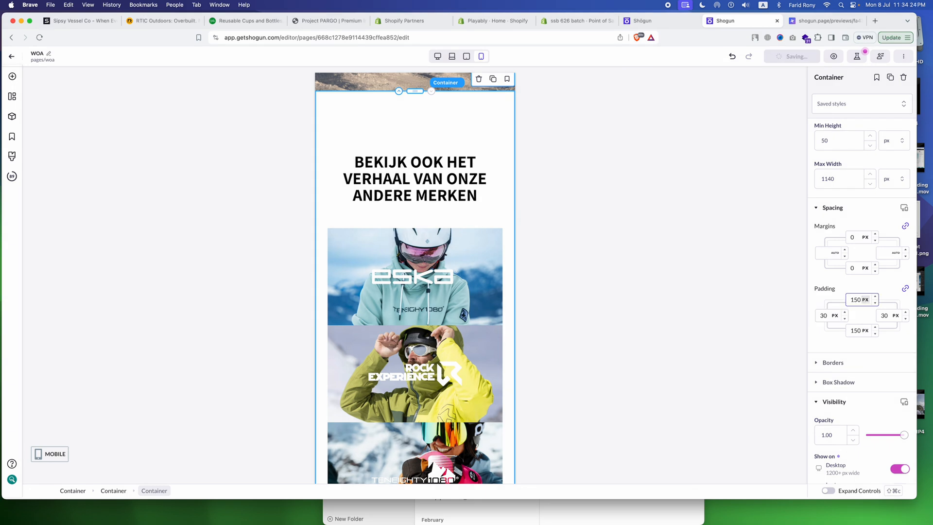
pyautogui.press('BackSpace')
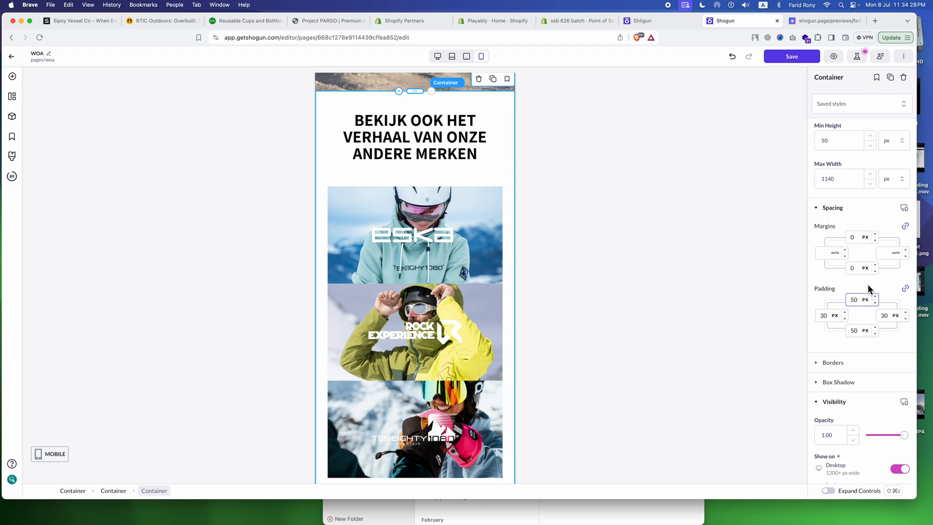
pyautogui.press('super+z')
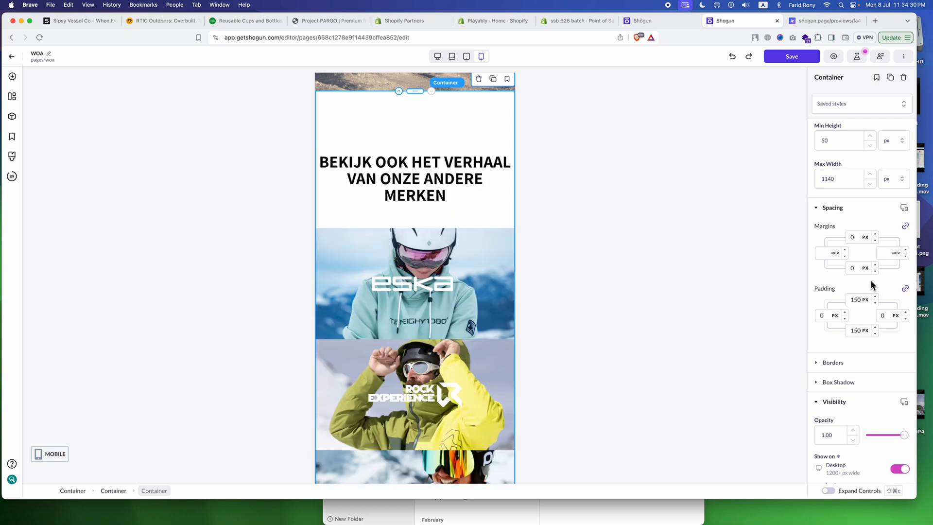
# - Set the section container's mobile-only padding to 30 px left and right and 50 px top and bottom
pyautogui.click(904, 208)
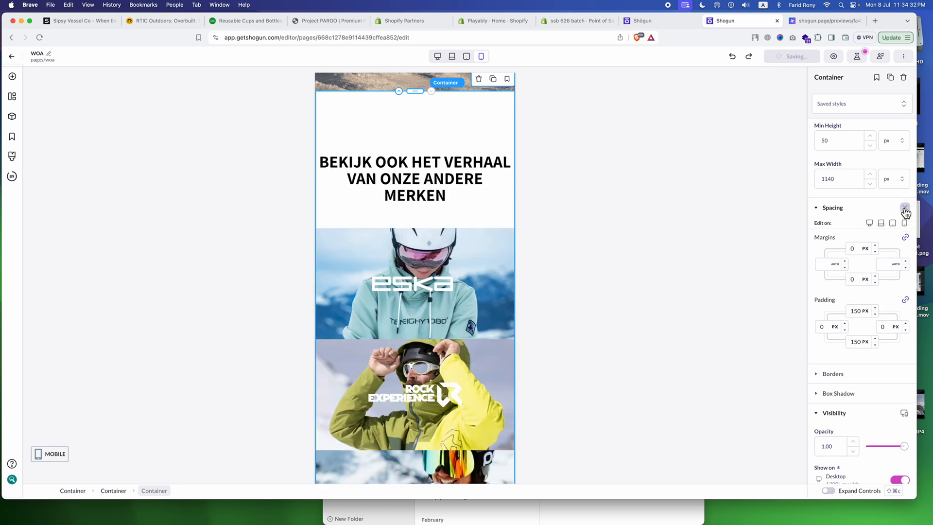
pyautogui.click(905, 223)
pyautogui.click(819, 330)
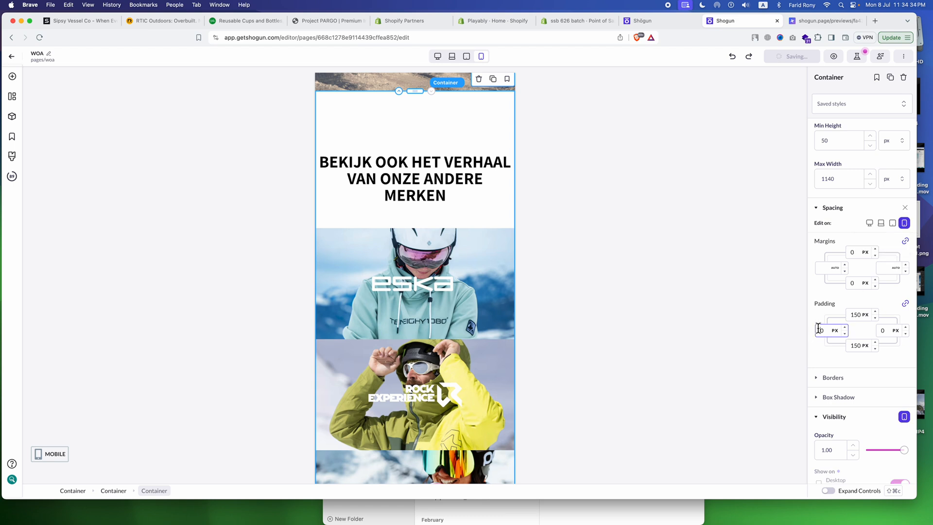
pyautogui.write('3')
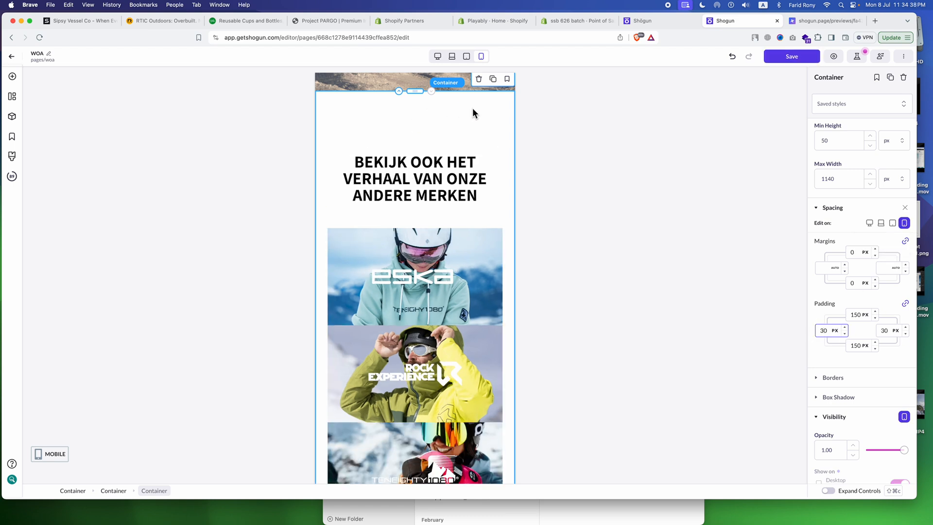
pyautogui.click(856, 314)
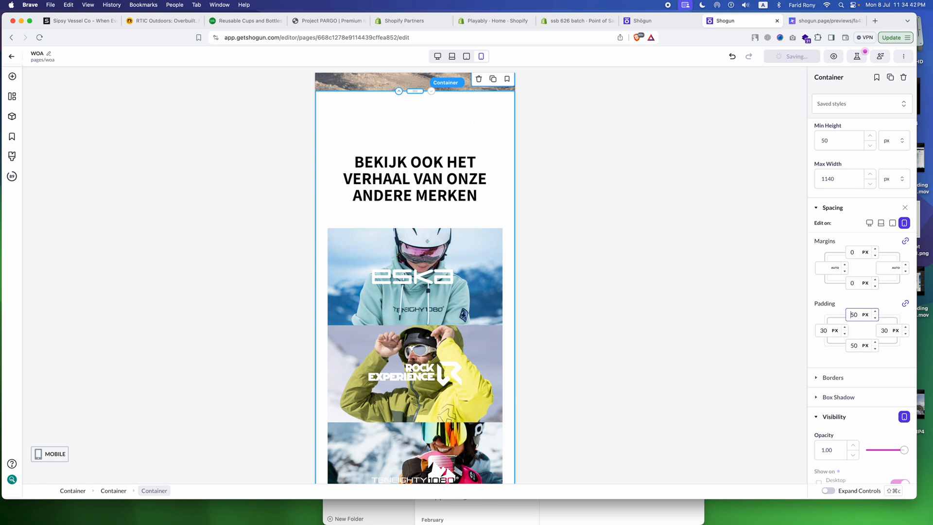
pyautogui.press('BackSpace')
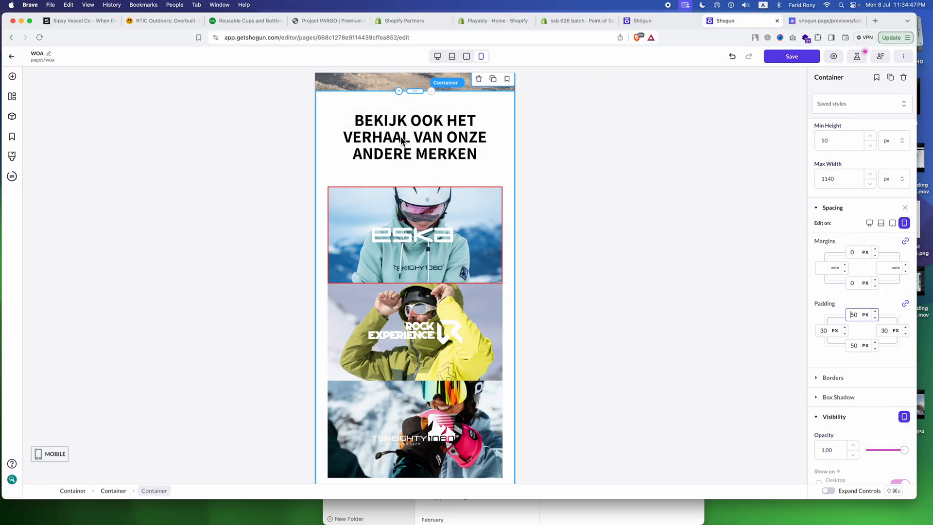
# - Set the mobile font size of the BEKIJK OOK HET VERHAAL heading to 35 px and align it left
pyautogui.click(402, 140)
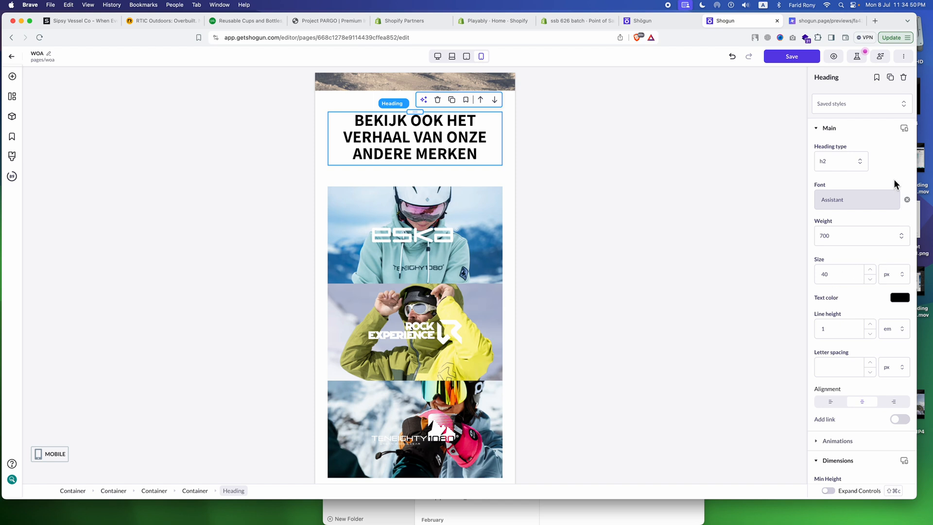
pyautogui.click(905, 128)
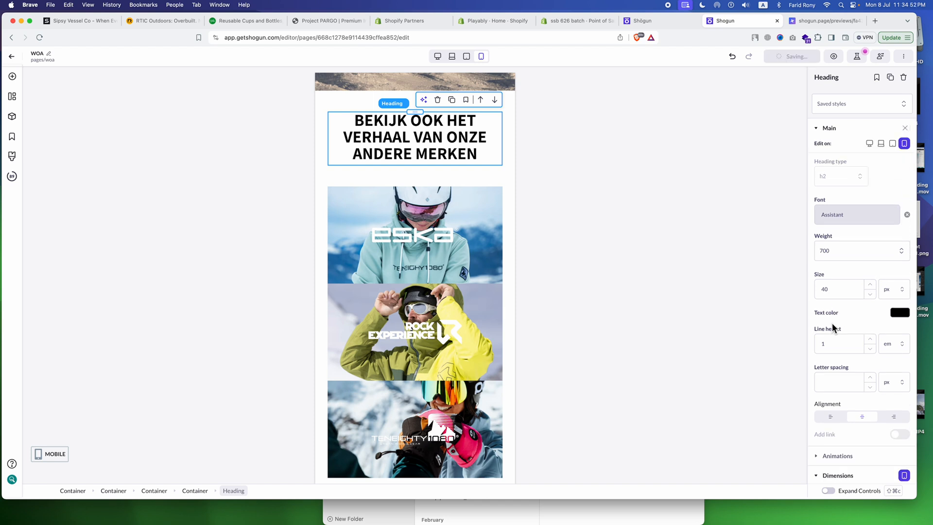
pyautogui.doubleClick(832, 287)
pyautogui.write('35')
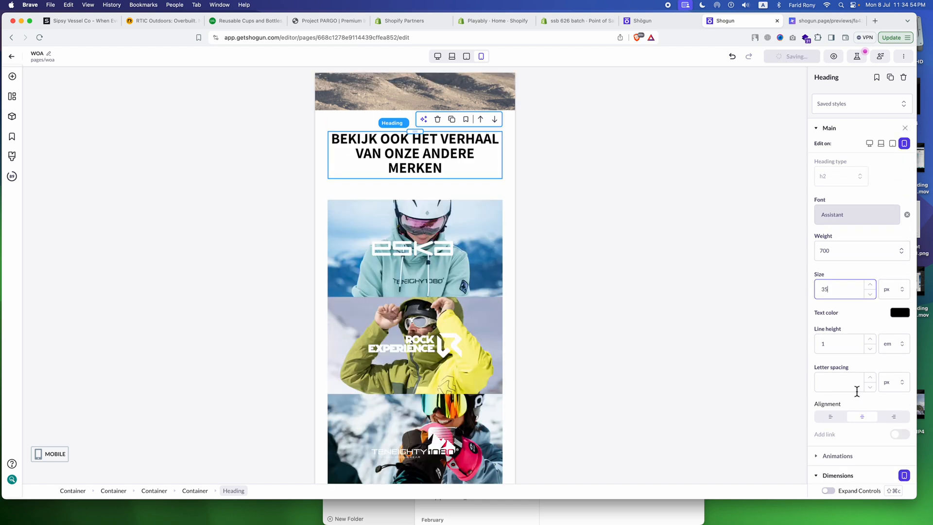
pyautogui.click(833, 418)
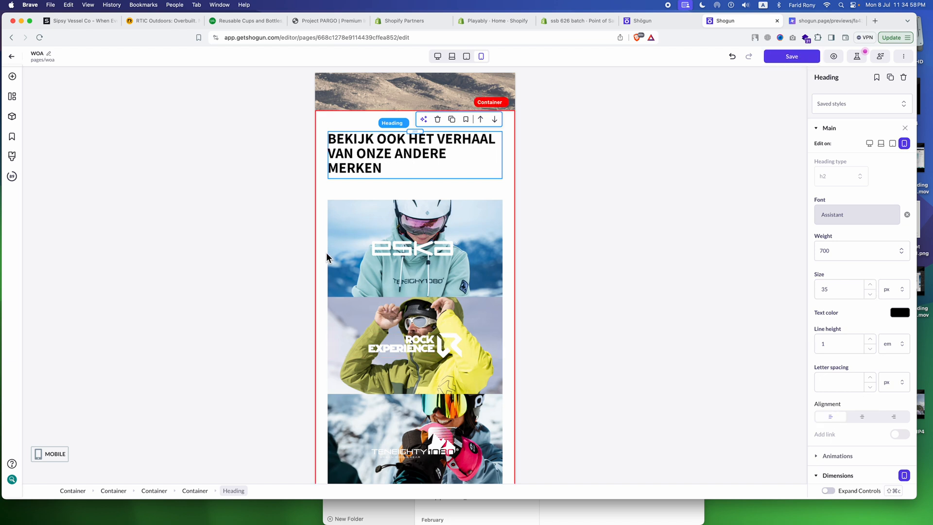
# - Check the spacing between the brand images in the Figma mobile design
pyautogui.click(348, 266)
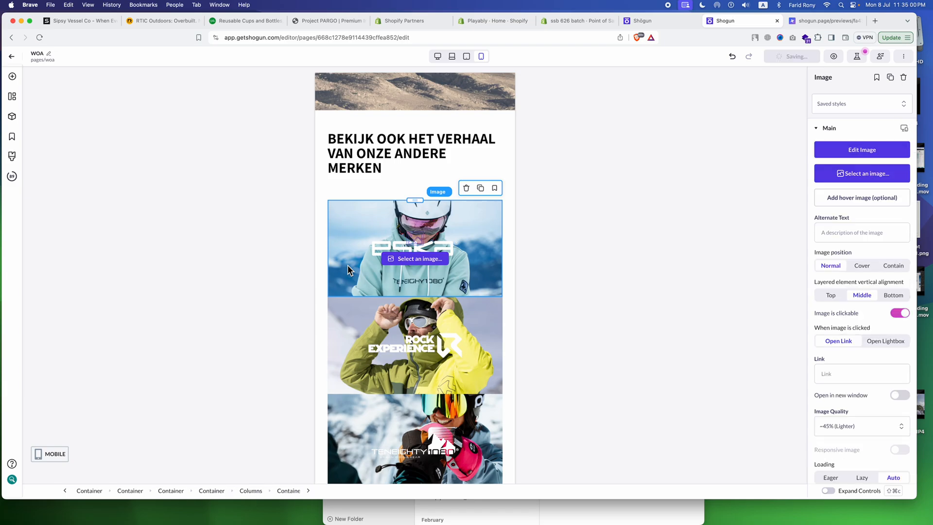
pyautogui.press('super+Tab')
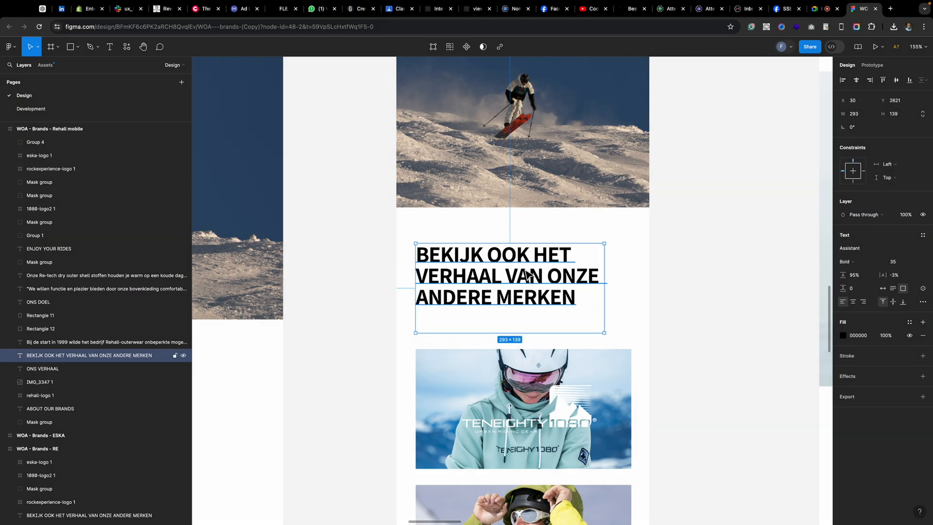
pyautogui.scroll(-10, 521, 270)
pyautogui.press('super+Tab')
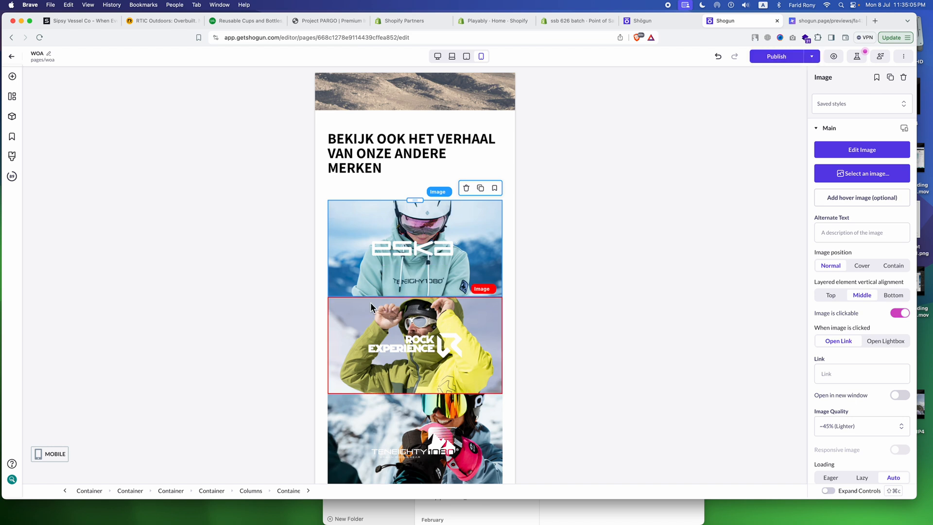
# - Set the mobile-only top and bottom margins of the Rock Experience column's container to 20 px, and raise them to 30 px
pyautogui.click(370, 303)
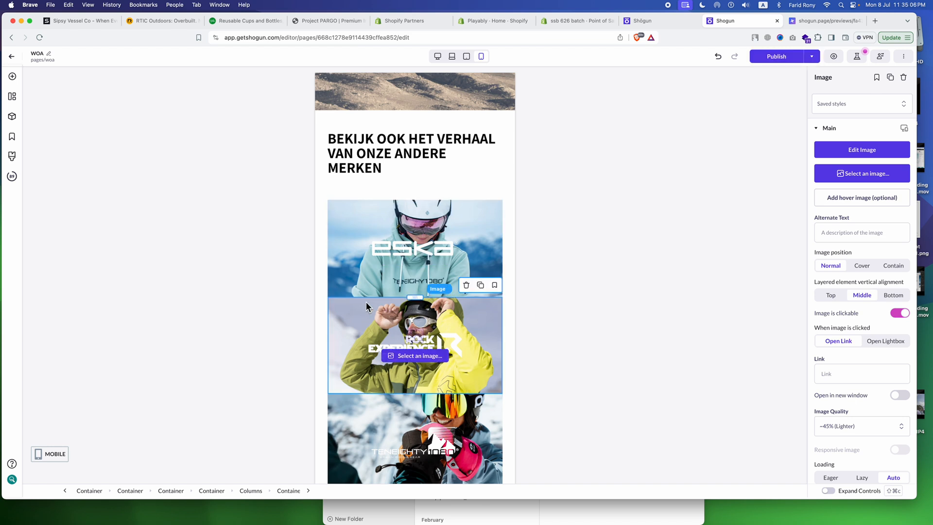
pyautogui.click(286, 492)
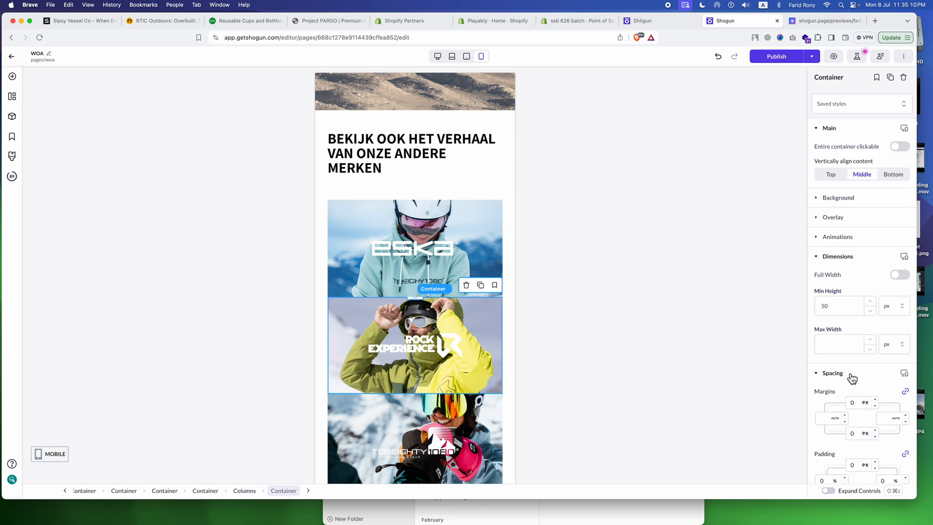
pyautogui.scroll(-6, 878, 261)
pyautogui.scroll(4, 884, 257)
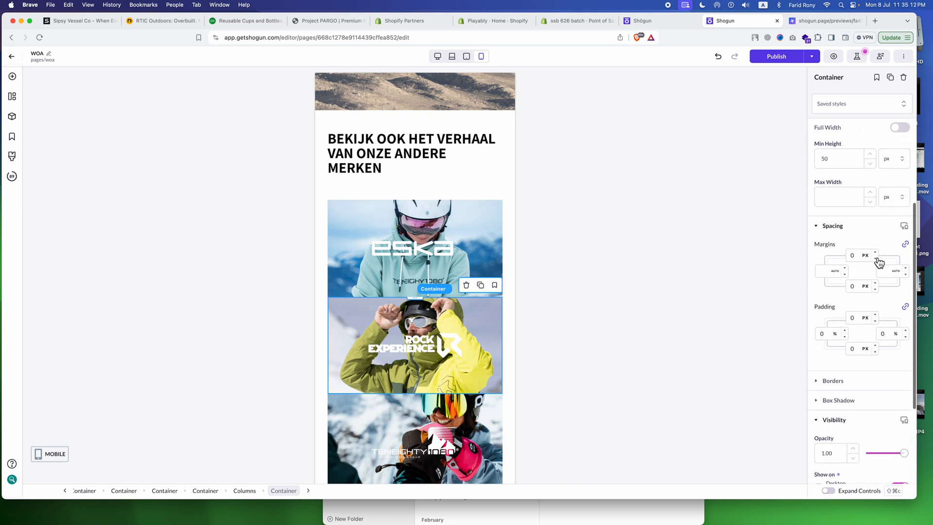
pyautogui.click(904, 244)
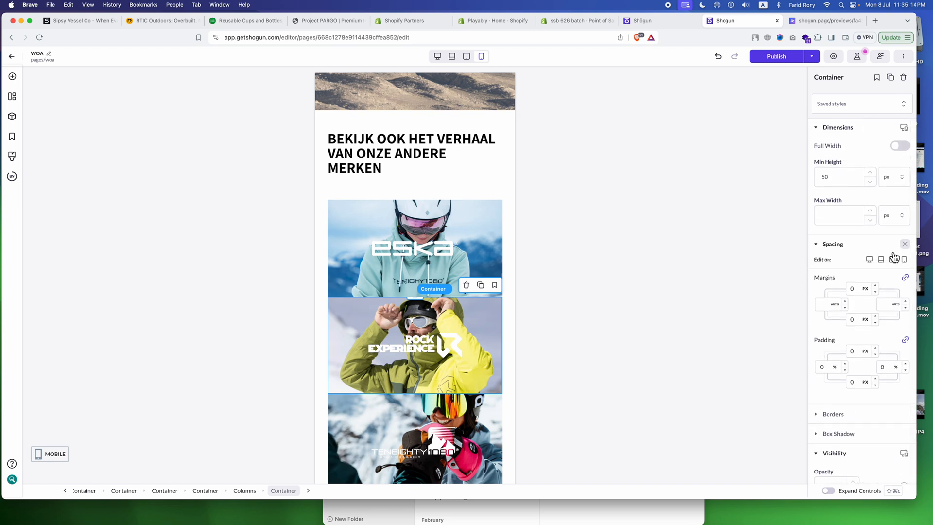
pyautogui.click(904, 259)
pyautogui.click(851, 290)
pyautogui.write('2')
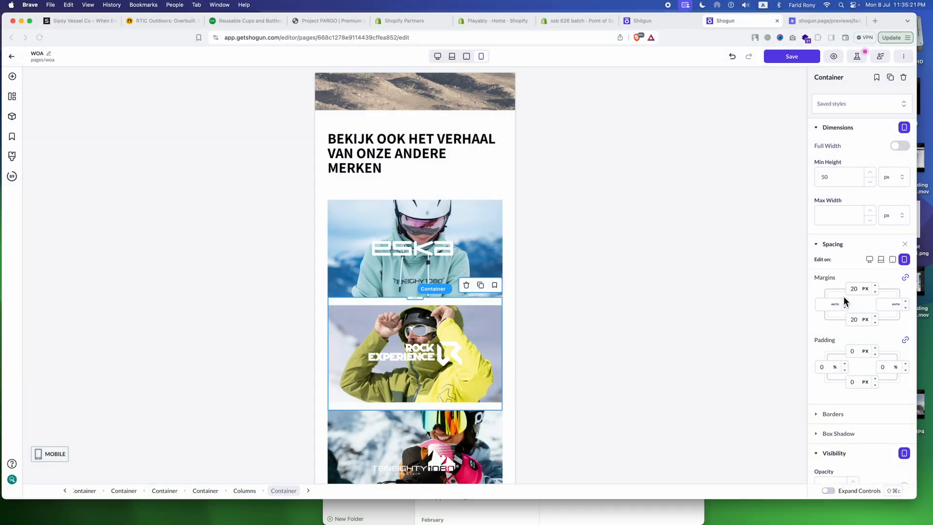
pyautogui.click(851, 292)
pyautogui.press('BackSpace')
pyautogui.write('3')
# - Review the mobile page up to its top banner, save and publish it, and open the live page
pyautogui.click(408, 171)
pyautogui.scroll(-3, 409, 171)
pyautogui.scroll(10, 409, 172)
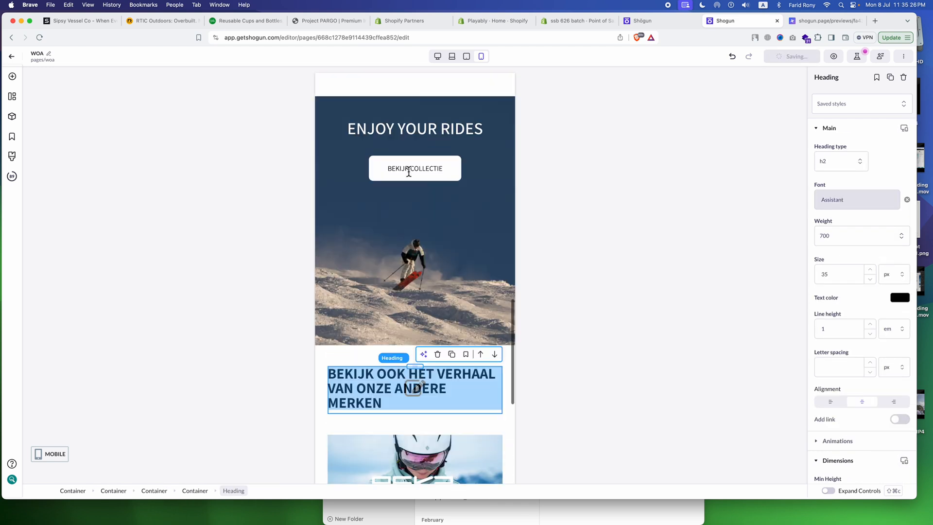
pyautogui.scroll(15, 409, 171)
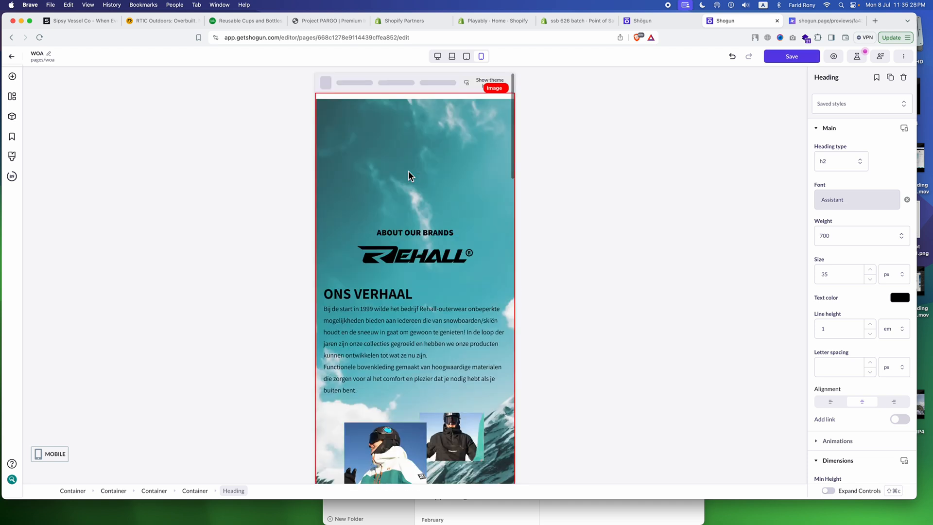
pyautogui.click(796, 59)
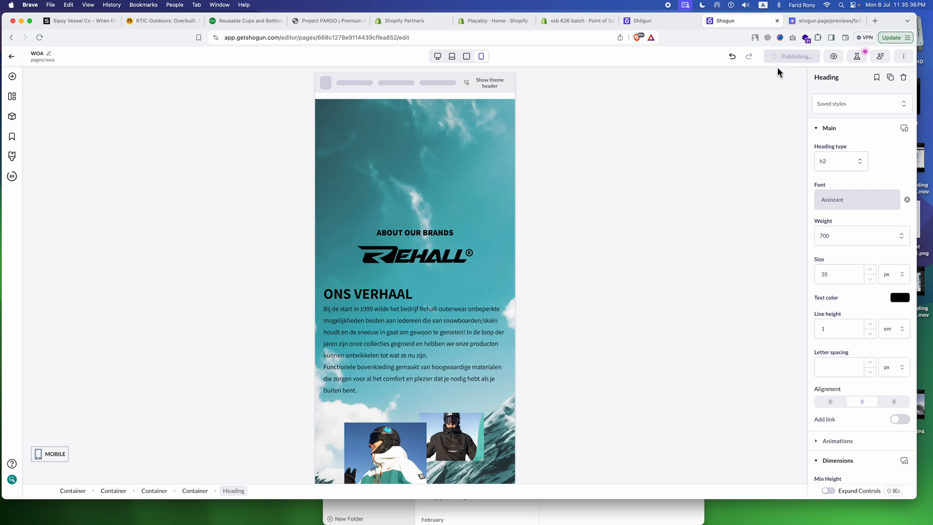
pyautogui.click(835, 57)
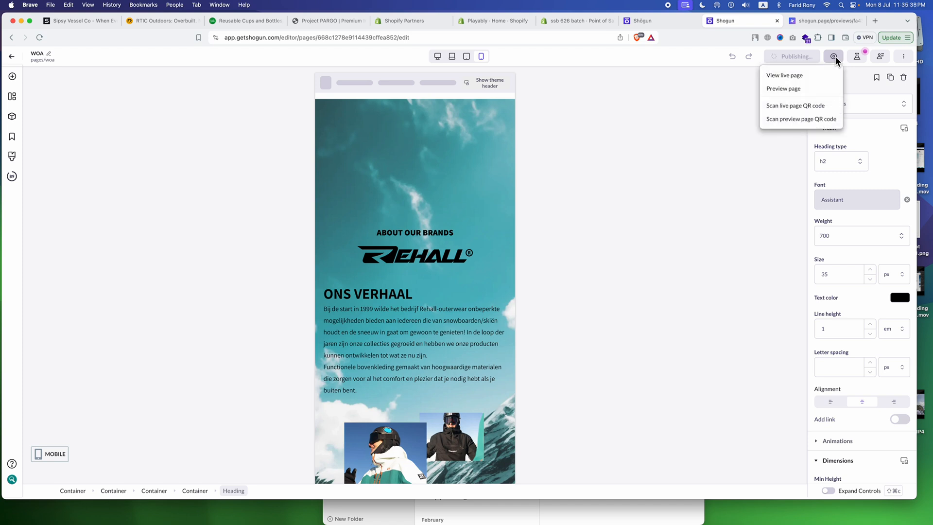
pyautogui.click(794, 77)
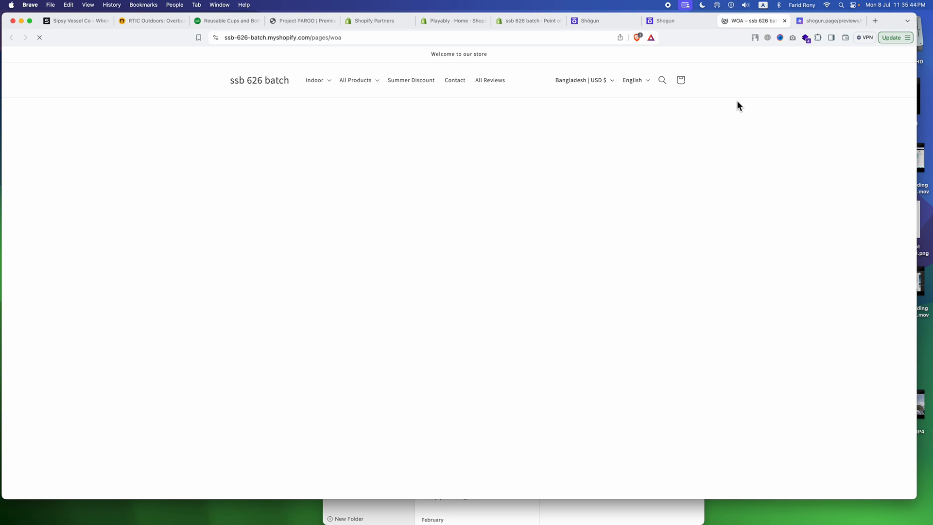
# - Look over the live WOA page, copy its address, and send it as a message in the Google Meet call chat
pyautogui.scroll(-15, 777, 188)
pyautogui.scroll(-20, 777, 188)
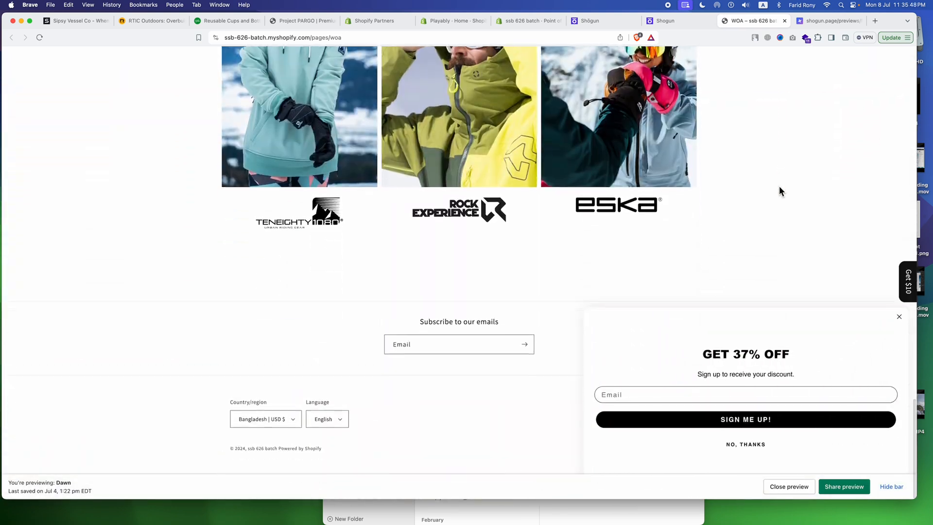
pyautogui.scroll(20, 780, 186)
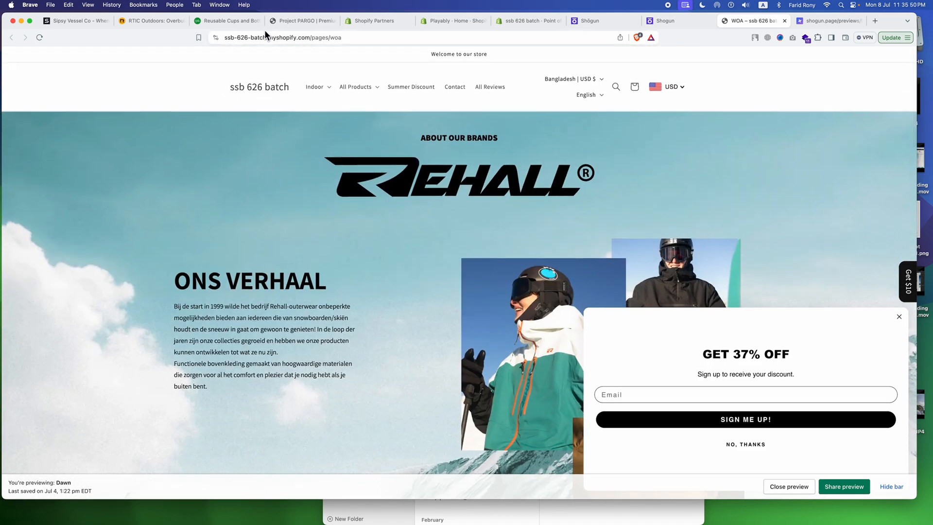
pyautogui.click(266, 37)
pyautogui.hotkey('ctrl', 'c')
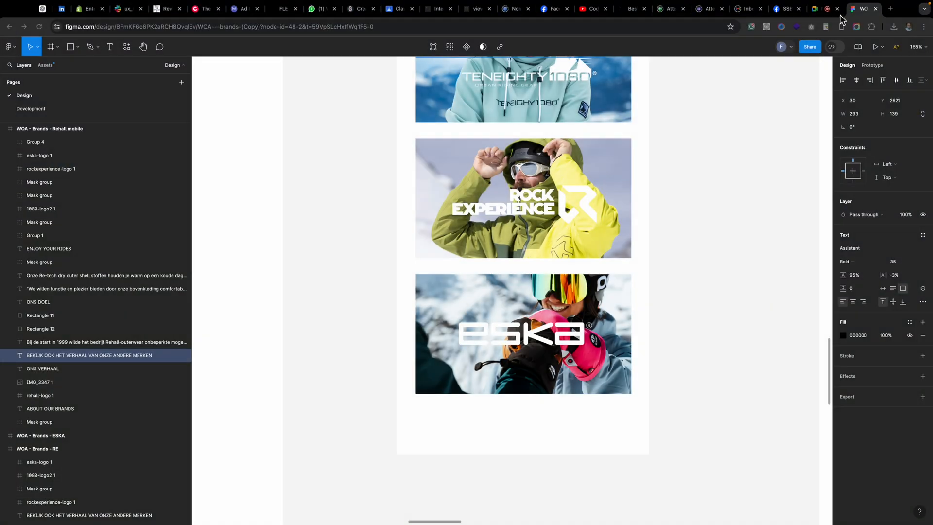
pyautogui.click(822, 9)
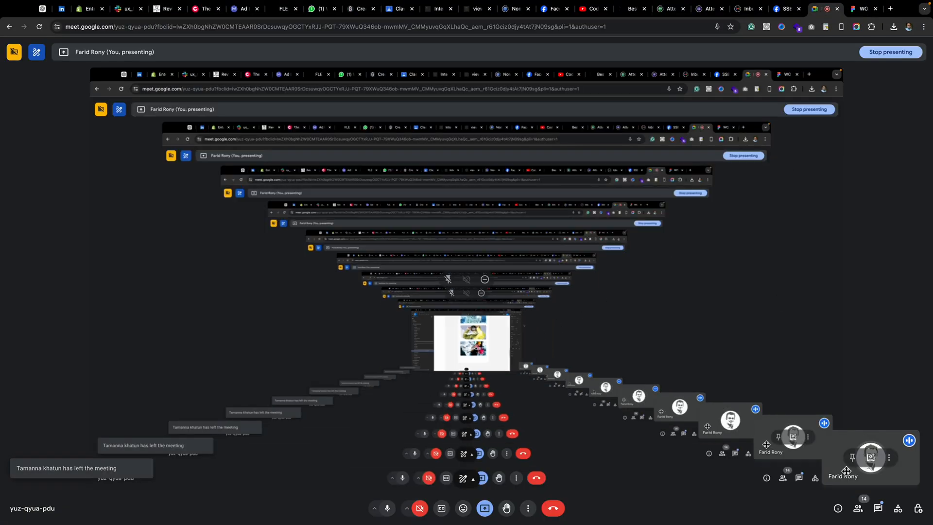
pyautogui.click(878, 508)
pyautogui.click(833, 474)
pyautogui.hotkey('ctrl', 'v')
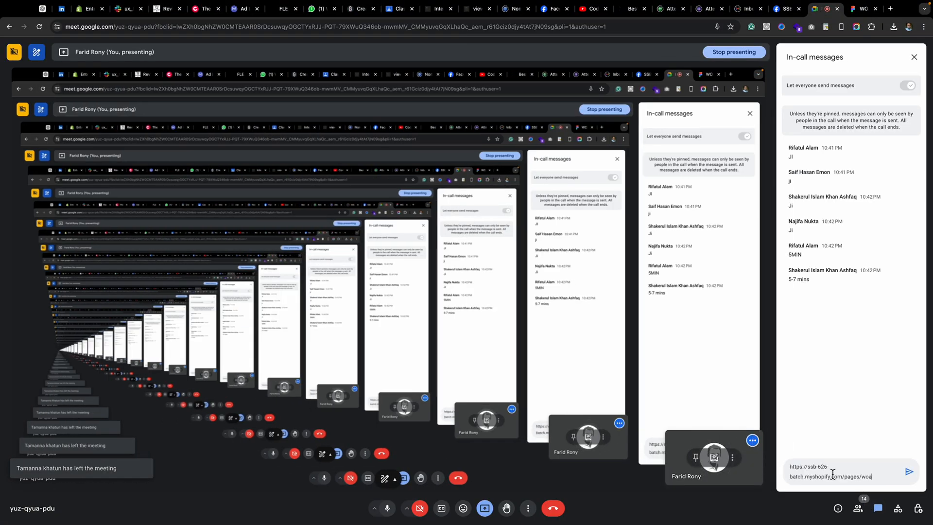
pyautogui.press('Return')
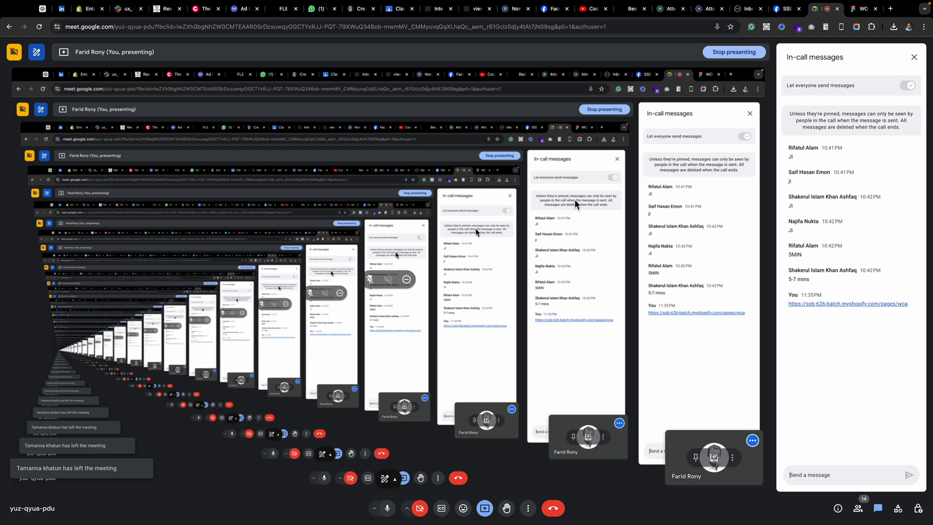
# - Switch back to the browser and compare the live WOA page with the Shogun preview and the Figma mobile design
pyautogui.press('super+Tab')
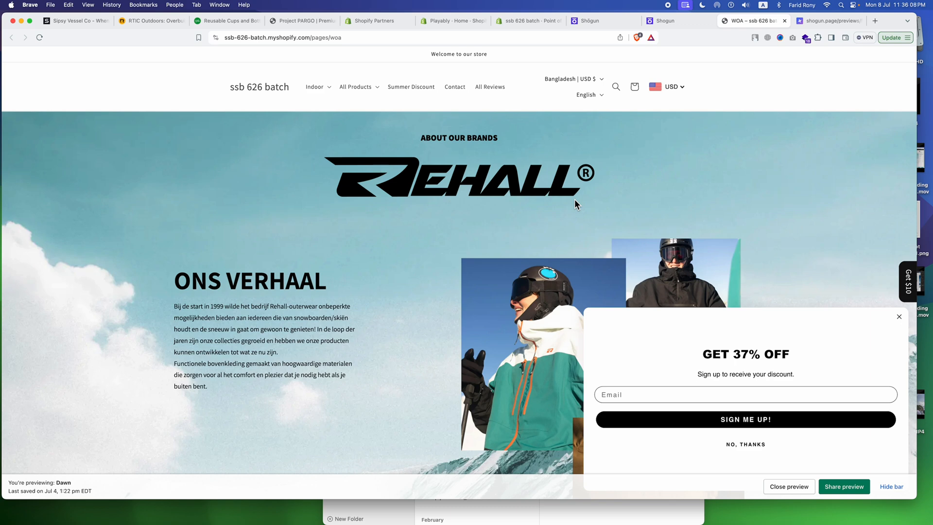
pyautogui.click(820, 25)
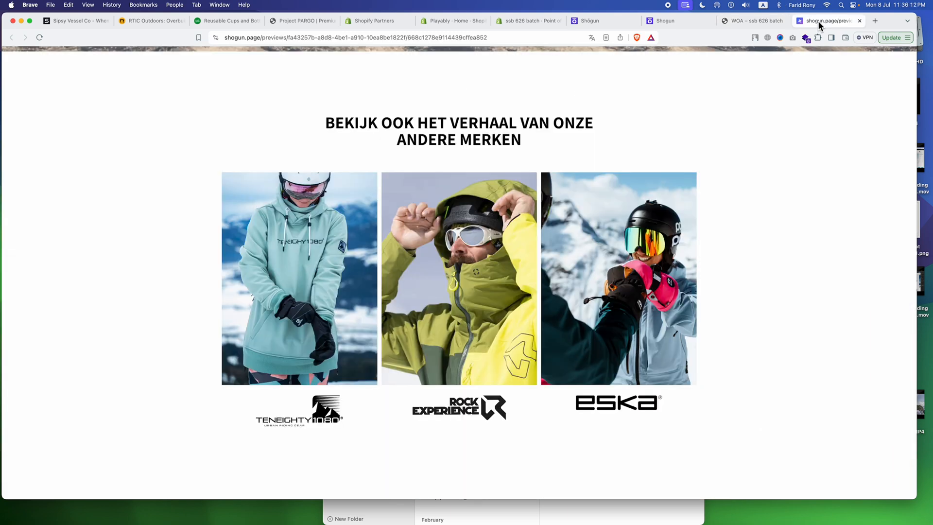
pyautogui.click(764, 24)
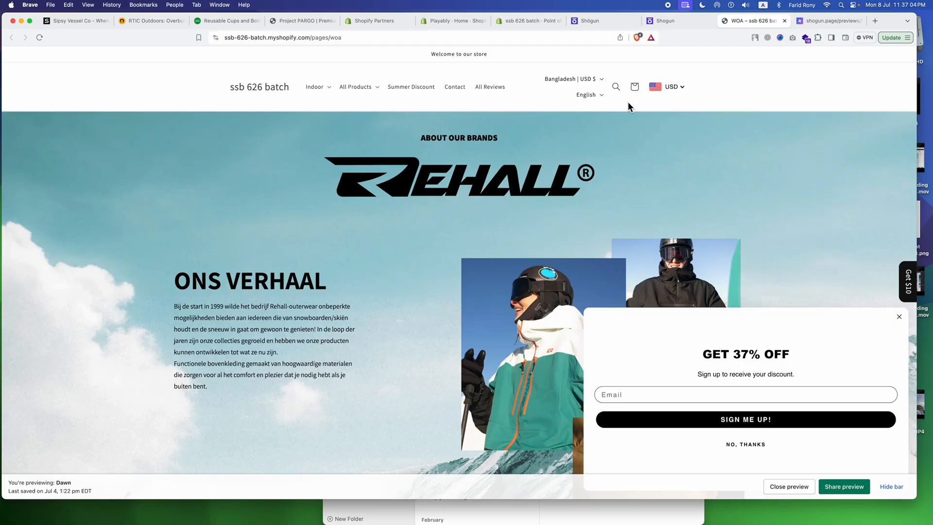
pyautogui.hotkey('ctrl', 'Right')
pyautogui.click(856, 9)
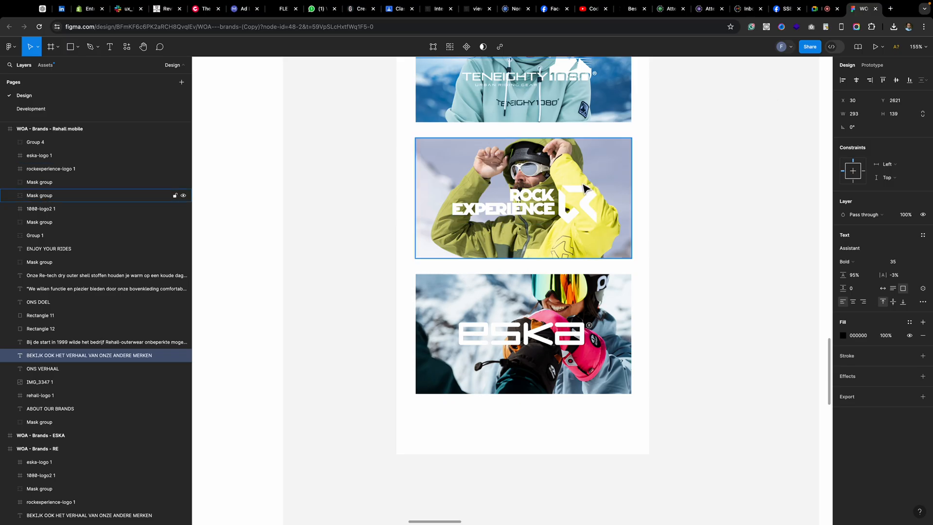
pyautogui.hotkey('ctrl', 'Left')
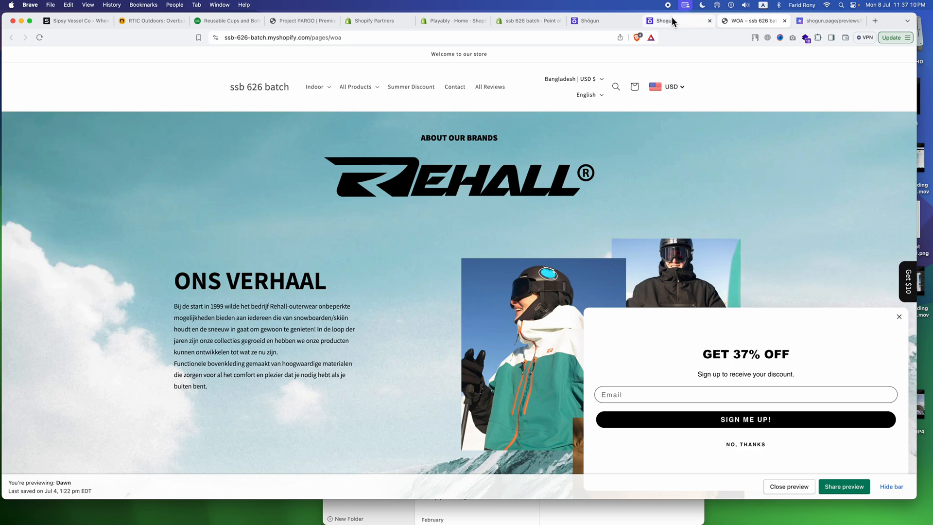
# - Return to the Shogun editor and compare the three brand images and their logos between the mobile and desktop views
pyautogui.click(672, 20)
pyautogui.scroll(-10, 412, 233)
pyautogui.scroll(-15, 411, 231)
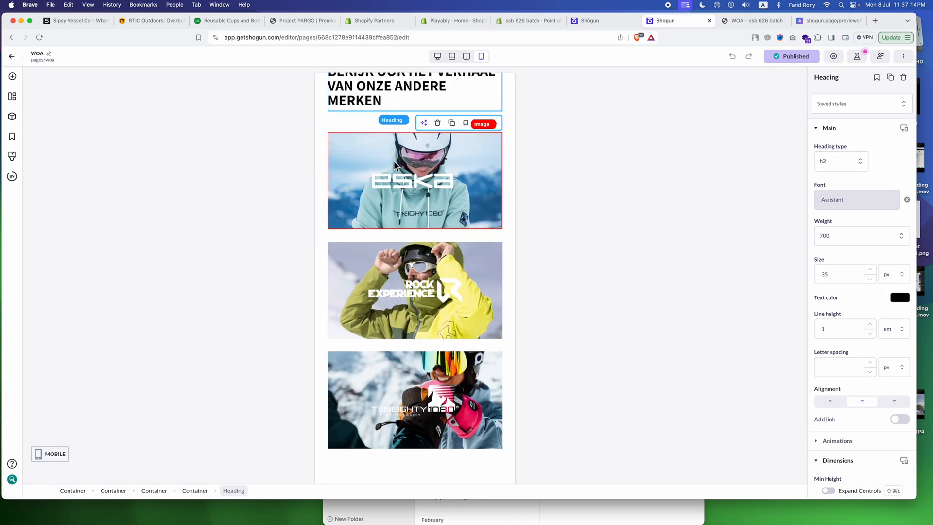
pyautogui.click(395, 164)
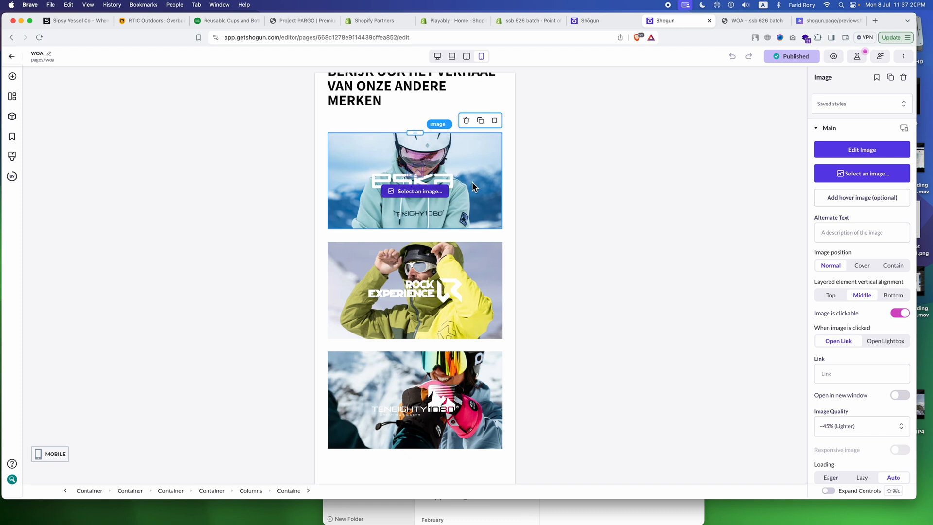
pyautogui.click(407, 290)
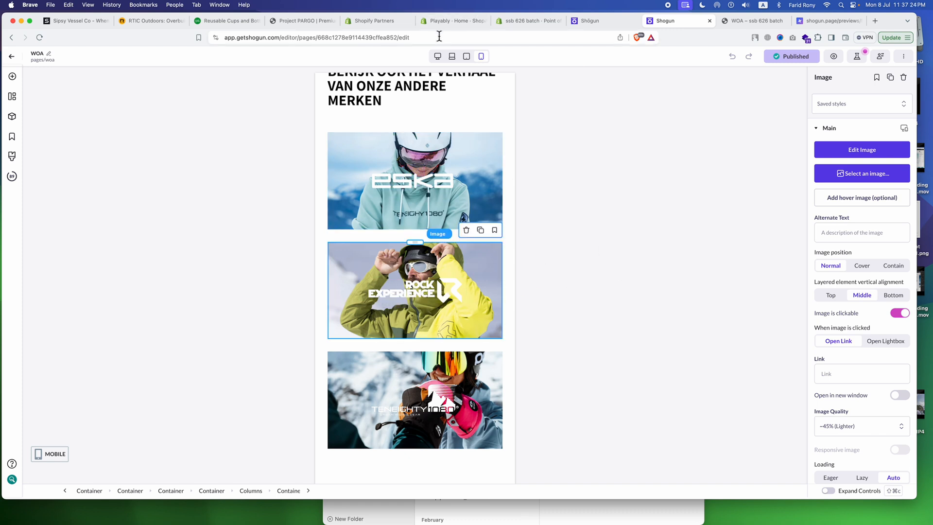
pyautogui.click(437, 56)
pyautogui.scroll(-1, 535, 185)
pyautogui.scroll(-4, 534, 181)
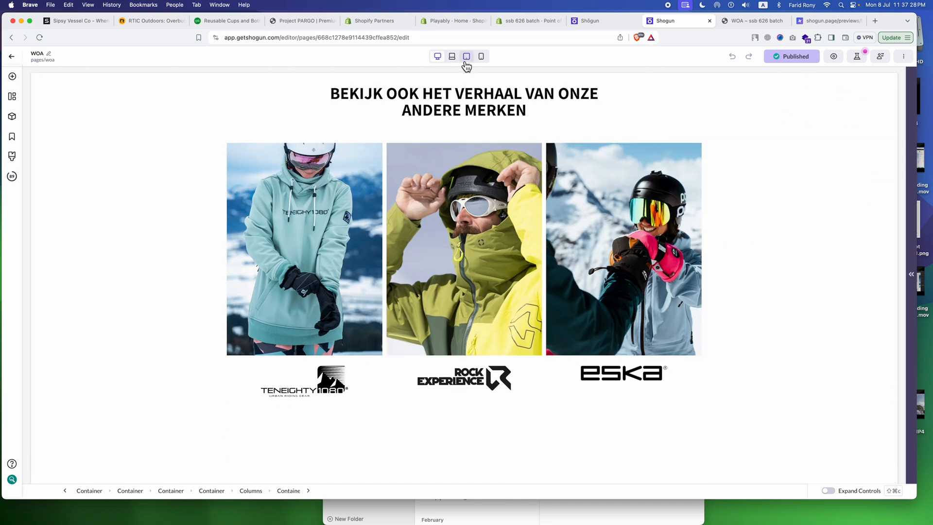
pyautogui.click(481, 56)
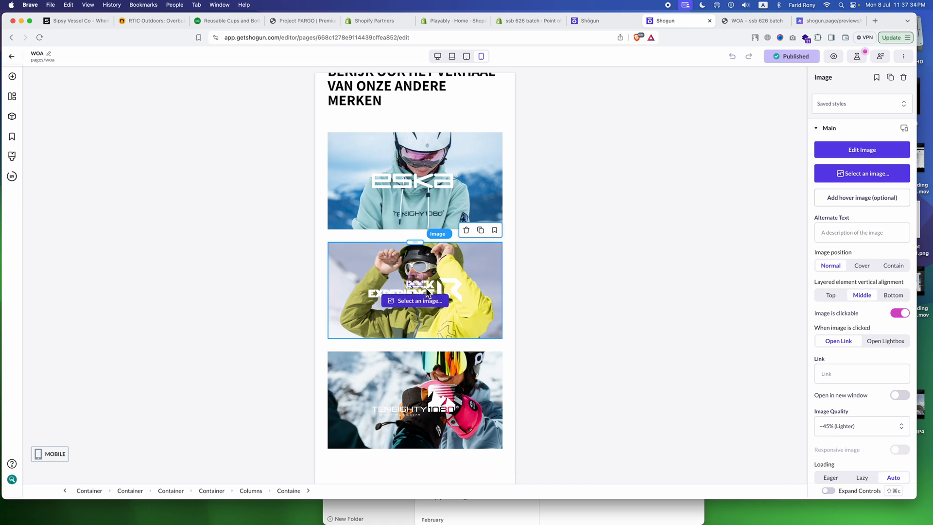
# - Examine the dimensions, spacing and visibility settings of the Rock Experience logo image in the mobile view
pyautogui.click(202, 307)
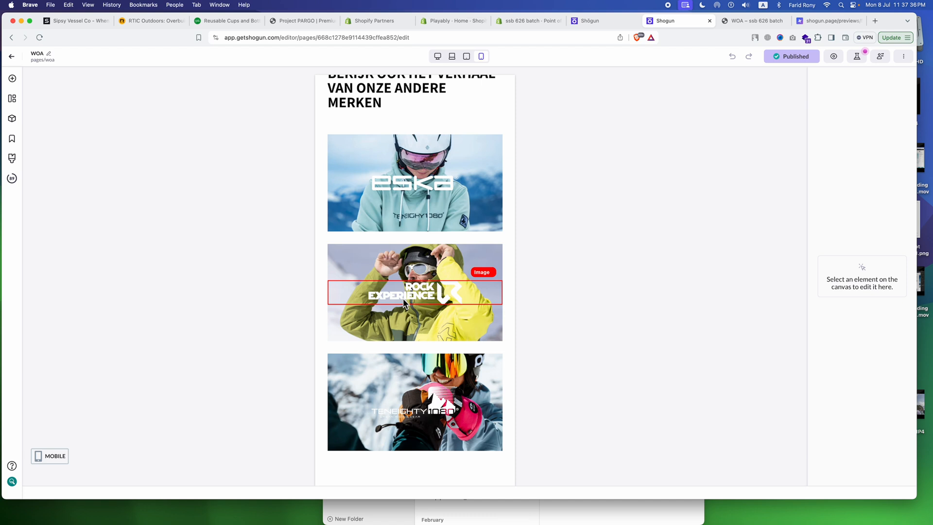
pyautogui.click(396, 306)
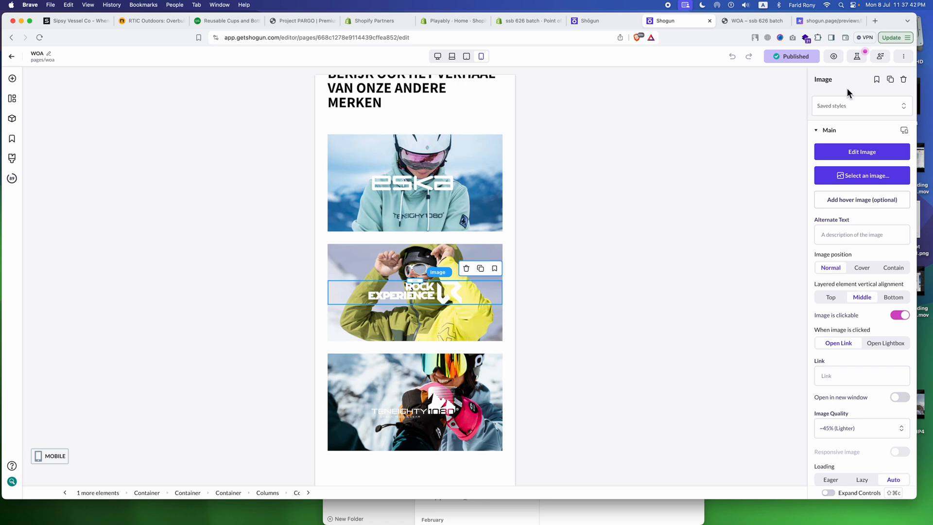
pyautogui.scroll(-6, 830, 183)
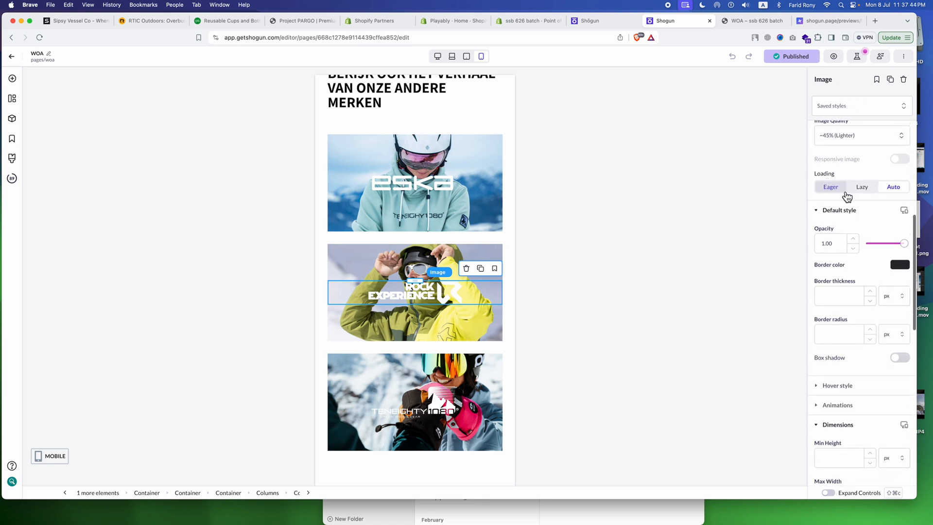
pyautogui.scroll(-5, 842, 197)
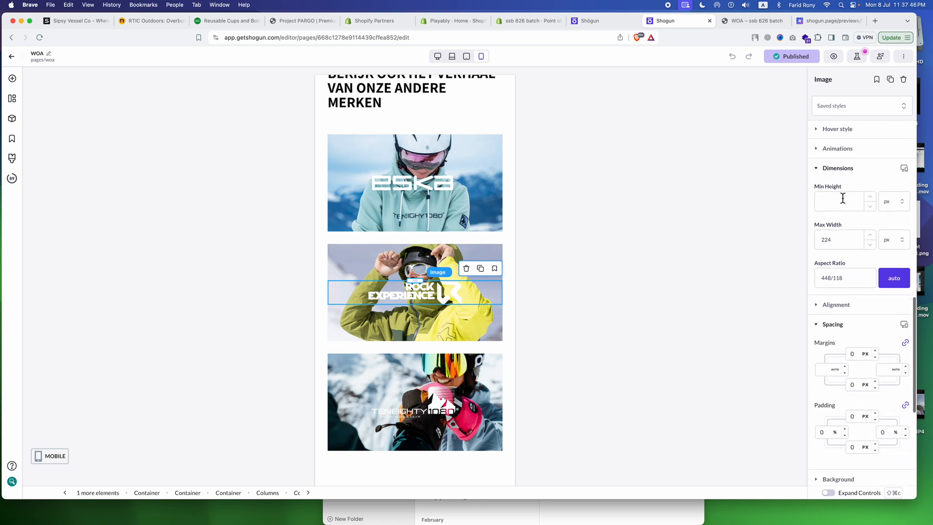
pyautogui.scroll(-4, 842, 198)
pyautogui.scroll(-1, 843, 198)
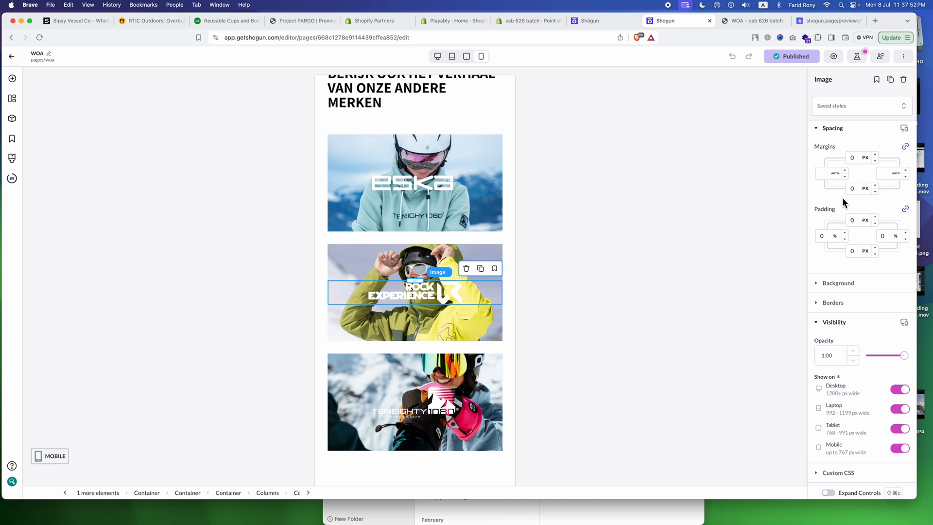
pyautogui.scroll(8, 424, 243)
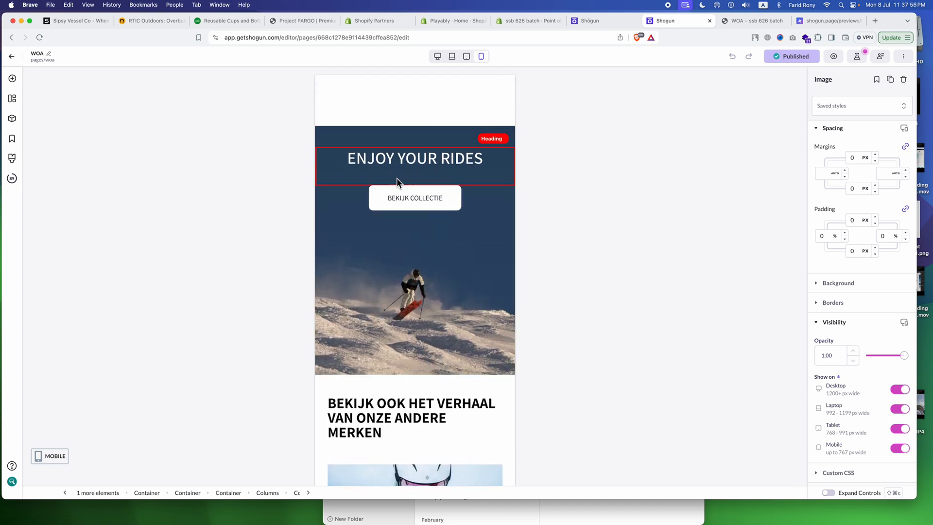
# - Set the top padding of the container holding the ENJOY YOUR RIDES heading and BEKIJK COLLECTIE button to 0 px
pyautogui.click(375, 241)
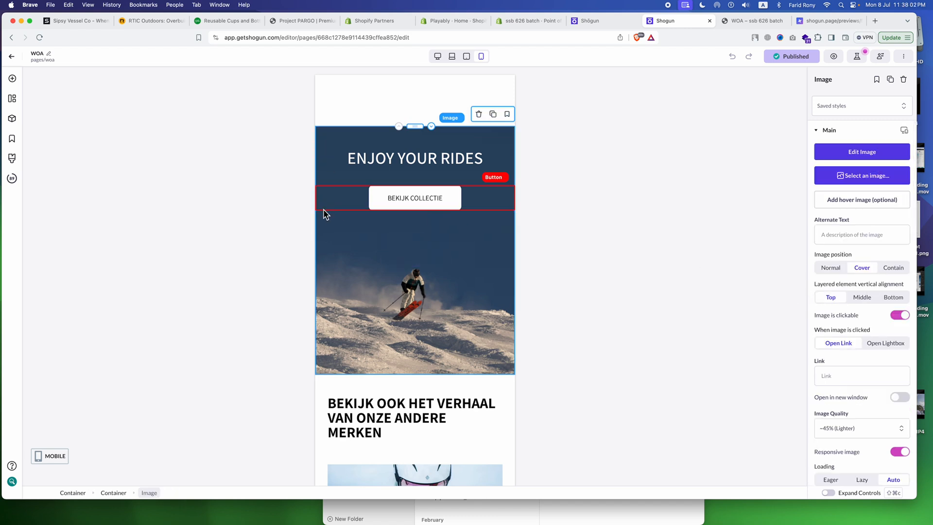
pyautogui.click(326, 176)
pyautogui.click(333, 142)
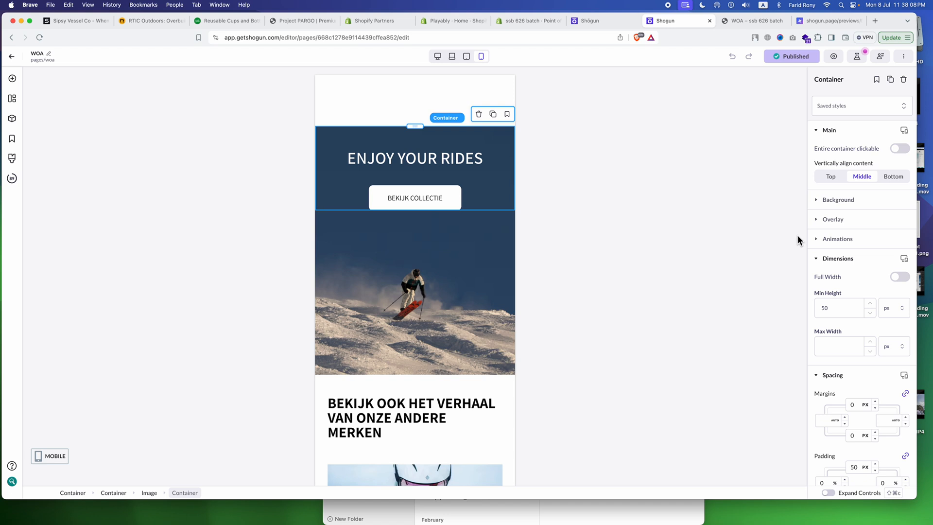
pyautogui.scroll(-5, 848, 250)
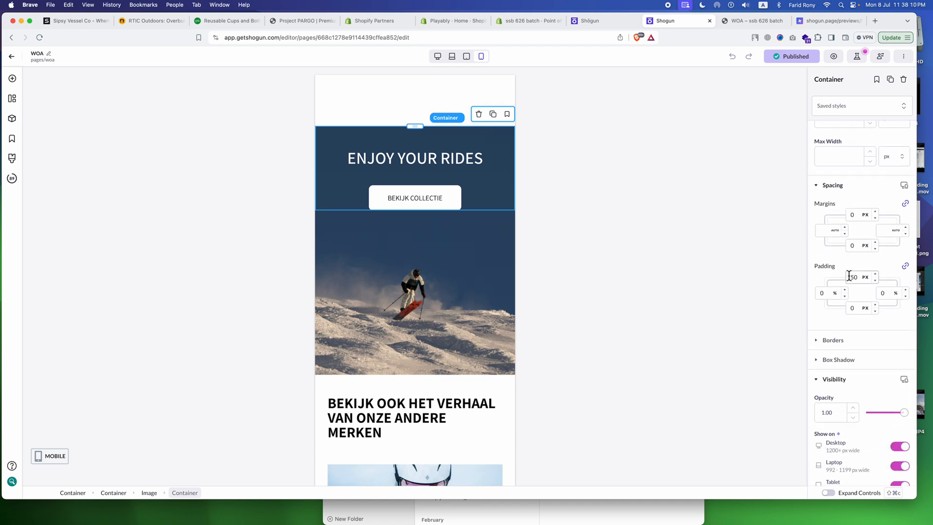
pyautogui.scroll(1, 851, 274)
pyautogui.moveTo(855, 278); pyautogui.dragTo(848, 278)
pyautogui.press('BackSpace')
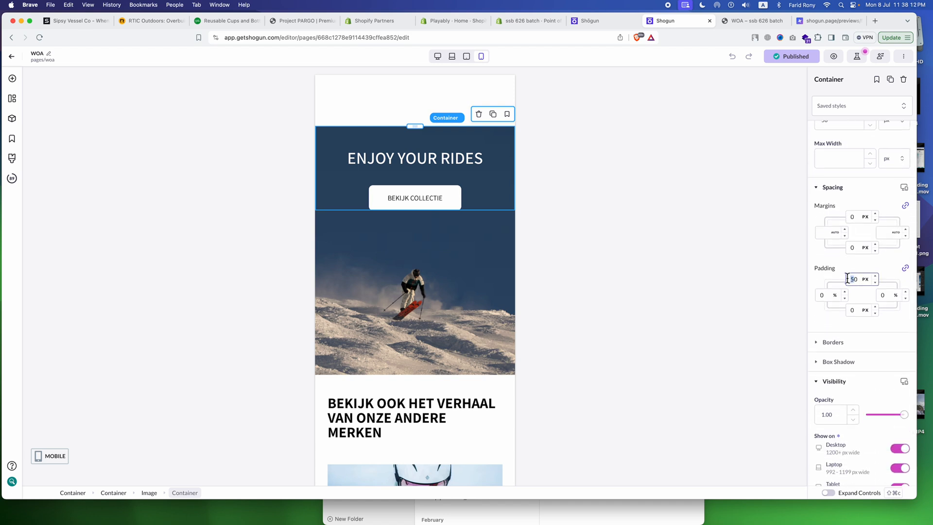
# - Save and publish the WOA page, and reload the live Shopify page
pyautogui.click(795, 57)
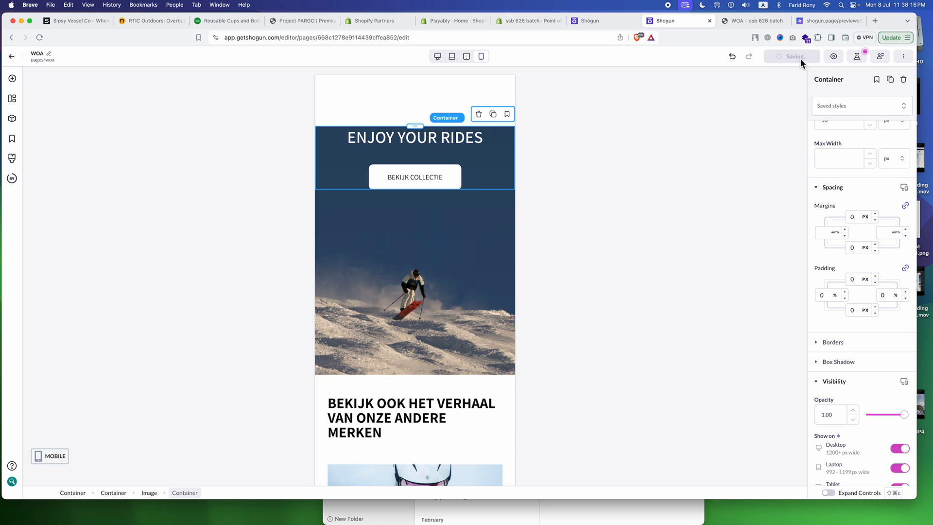
pyautogui.click(780, 56)
pyautogui.click(742, 22)
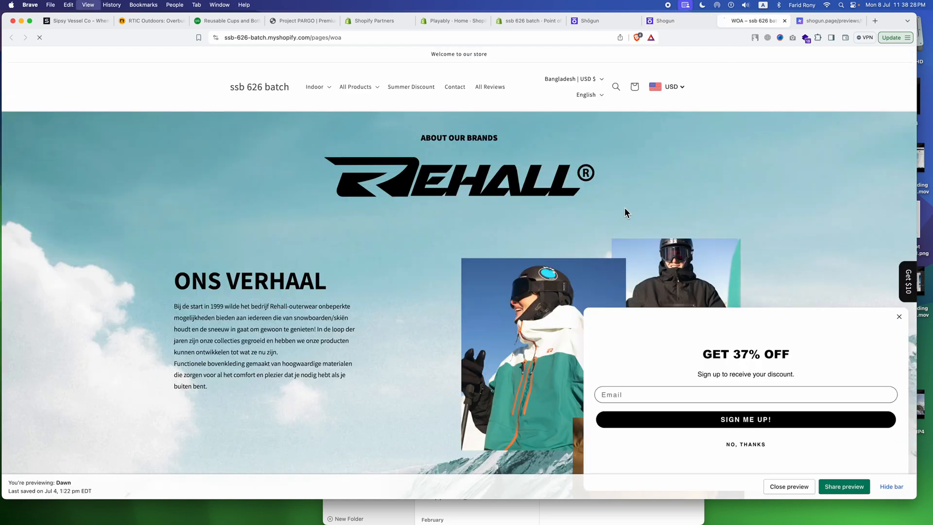
pyautogui.press('super+r')
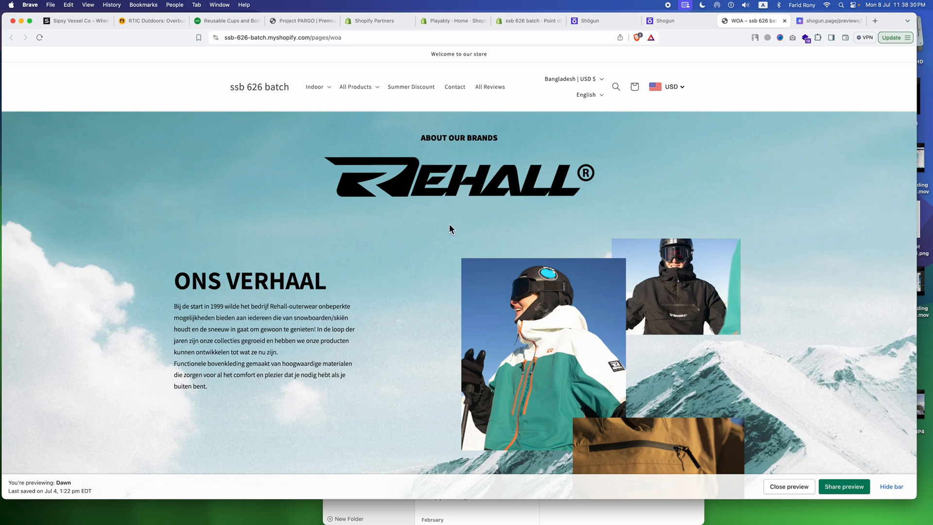
# - Dismiss the discount popup on the live page and check its mobile layout in the developer tools' responsive device view
pyautogui.rightClick(449, 224)
pyautogui.click(611, 298)
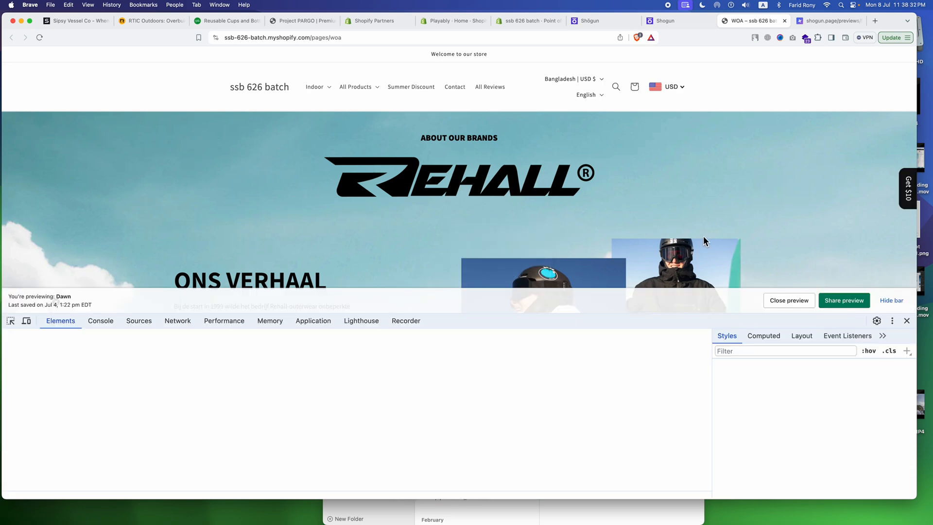
pyautogui.scroll(-10, 494, 198)
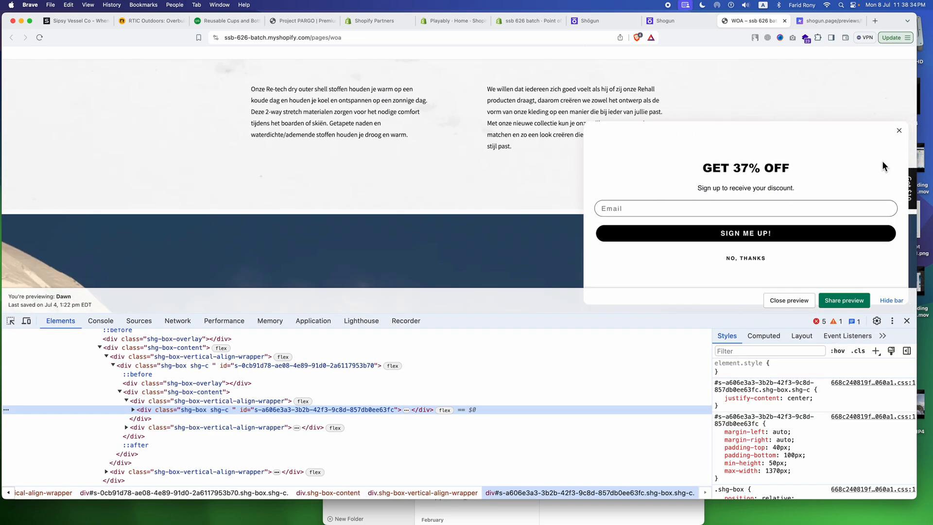
pyautogui.click(900, 130)
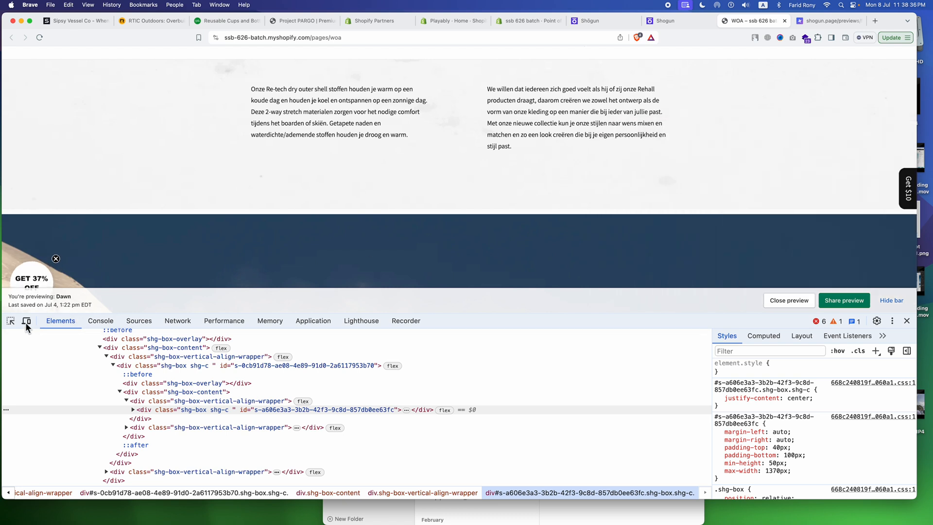
pyautogui.click(27, 320)
pyautogui.scroll(-5, 464, 214)
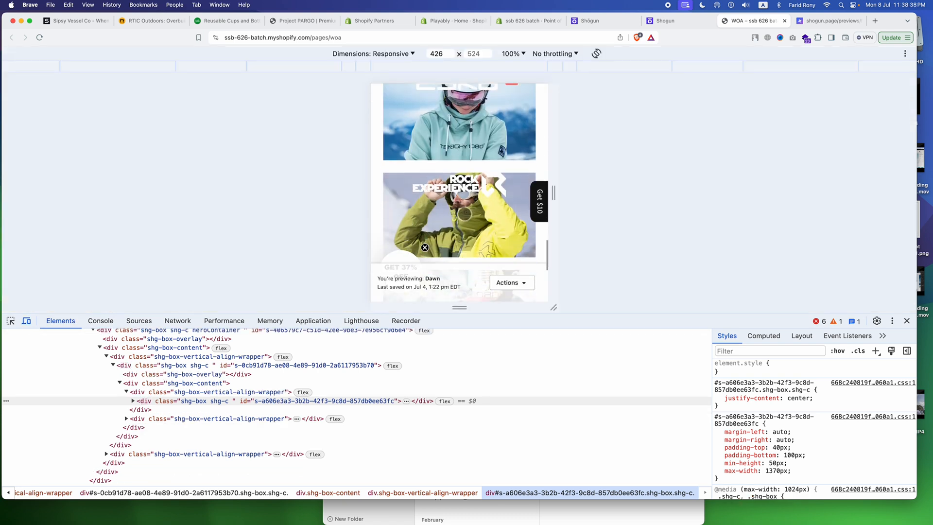
pyautogui.scroll(10, 466, 214)
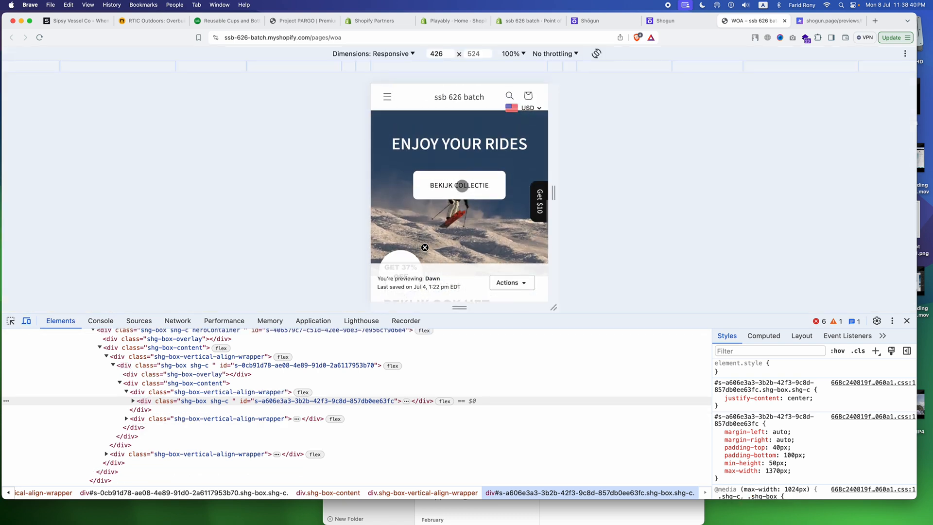
pyautogui.scroll(2, 462, 186)
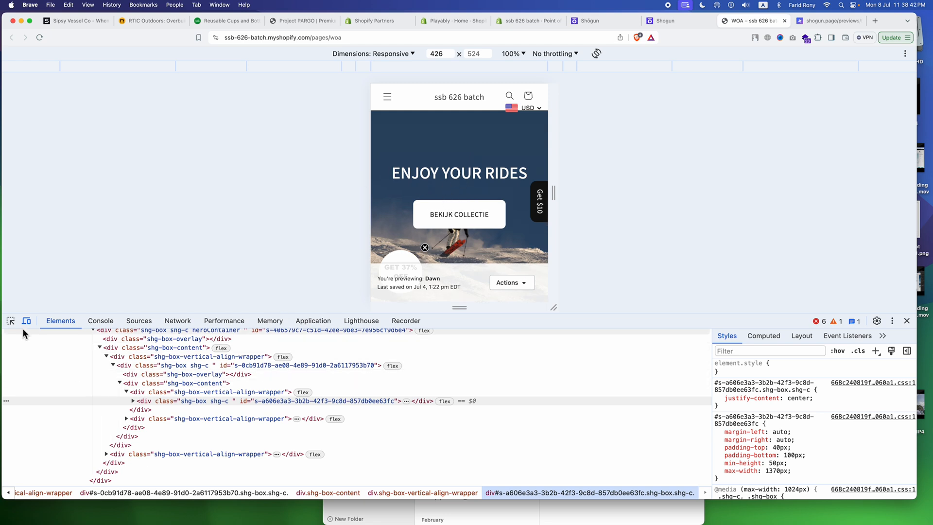
# - Inspect the container around ENJOY YOUR RIDES on the live page and test its layout with justify-content: center disabled, restoring the declaration
pyautogui.click(10, 320)
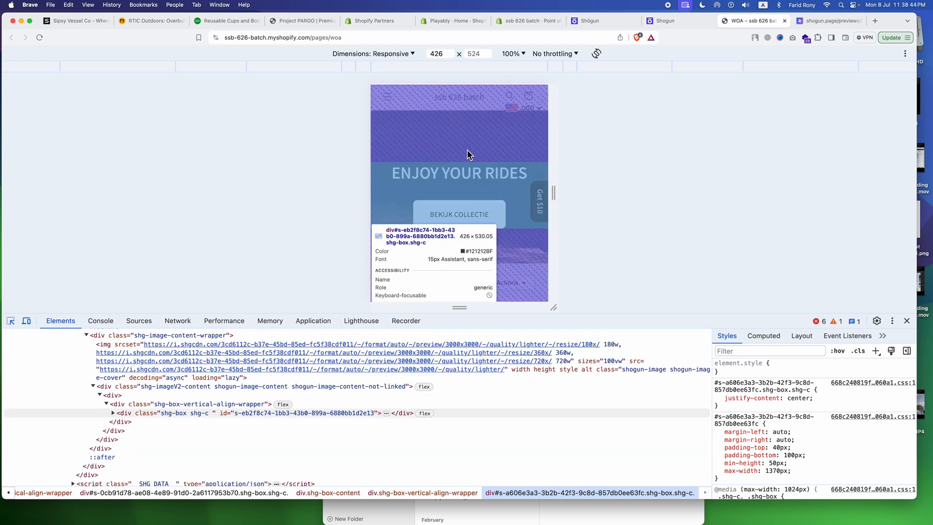
pyautogui.click(469, 154)
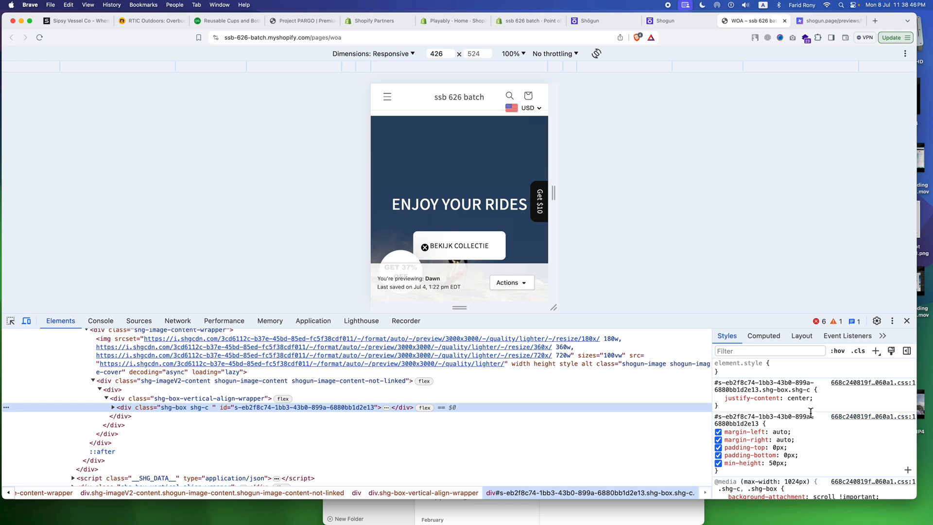
pyautogui.click(718, 398)
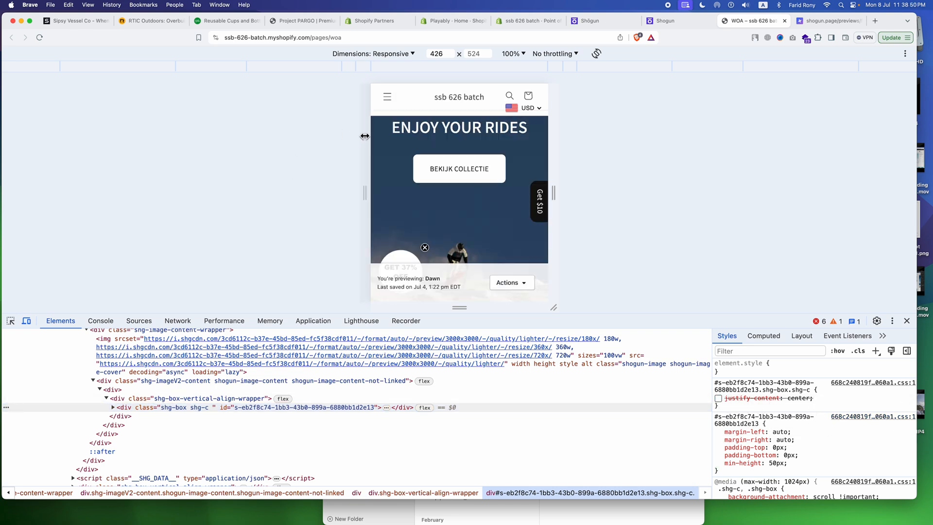
pyautogui.scroll(2, 431, 145)
pyautogui.scroll(-2, 430, 145)
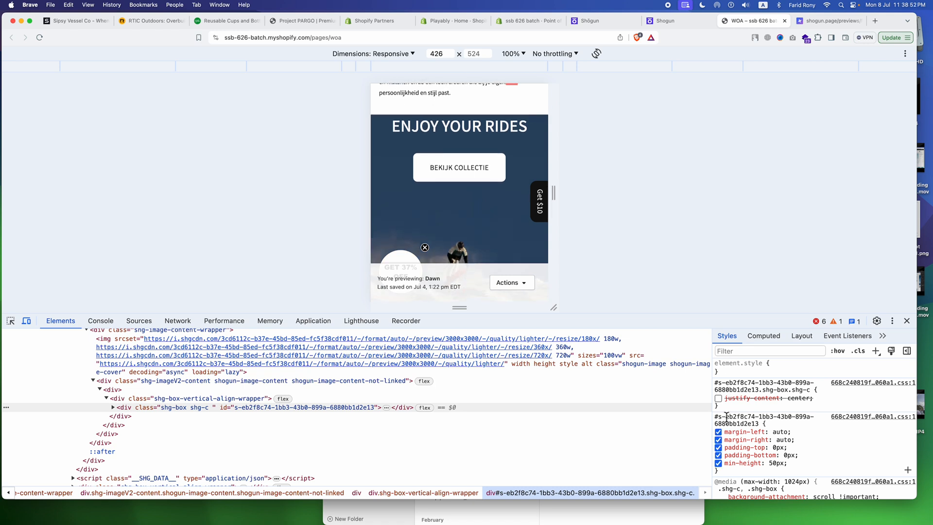
pyautogui.click(718, 399)
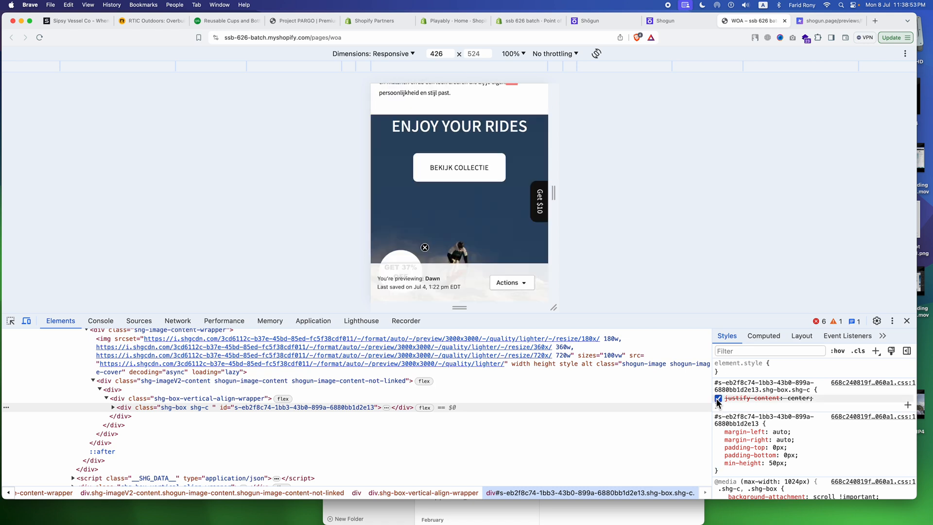
# - Set the inspected container's justify-content to flex-start in the developer tools and copy the CSS rule
pyautogui.click(799, 398)
pyautogui.write('f')
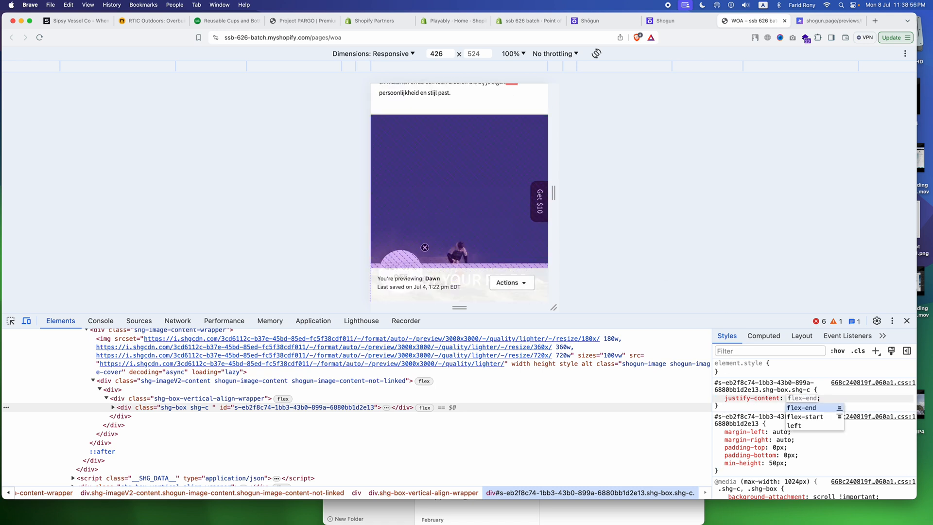
pyautogui.press('Down')
pyautogui.press('Return')
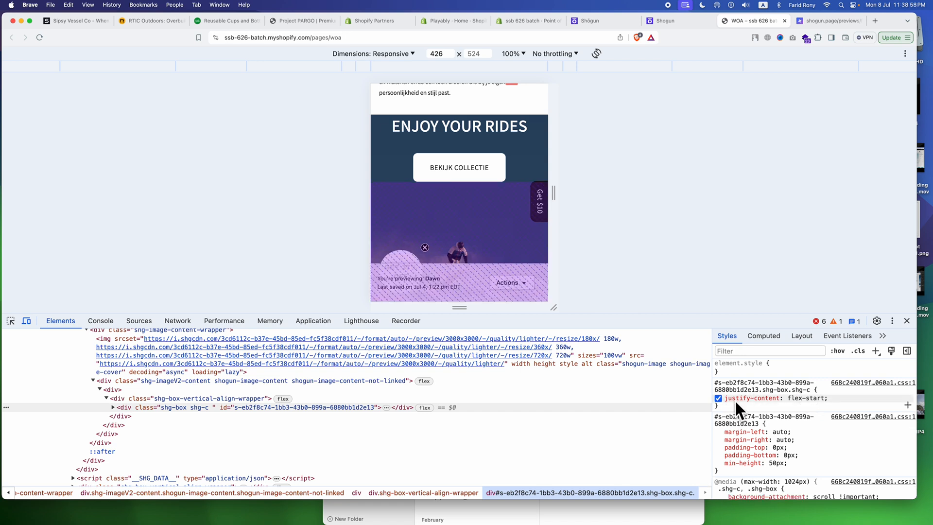
pyautogui.rightClick(737, 408)
pyautogui.click(752, 422)
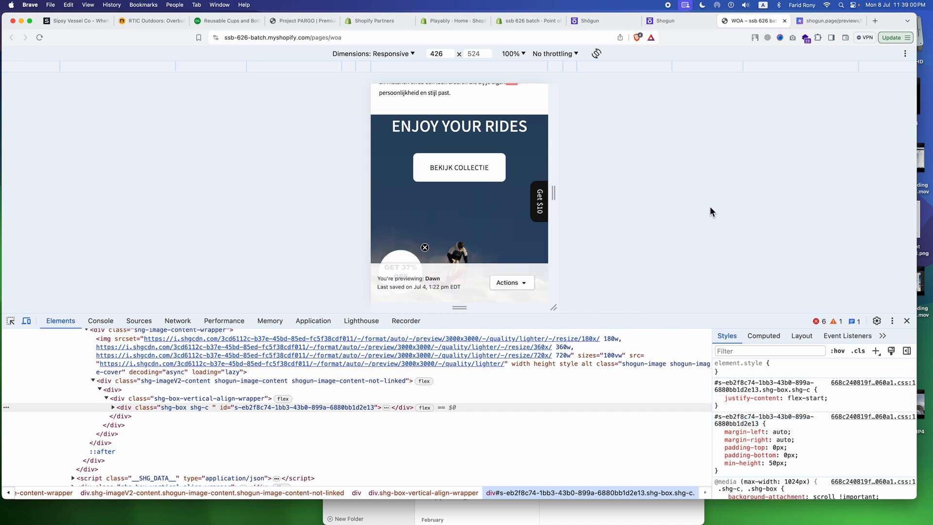
# - Add the copied rule to the custom CSS in the Shogun page's HTML element, with justify-content: flex-start !important, and save the page
pyautogui.hotkey('ctrl', 'shift', 'Tab')
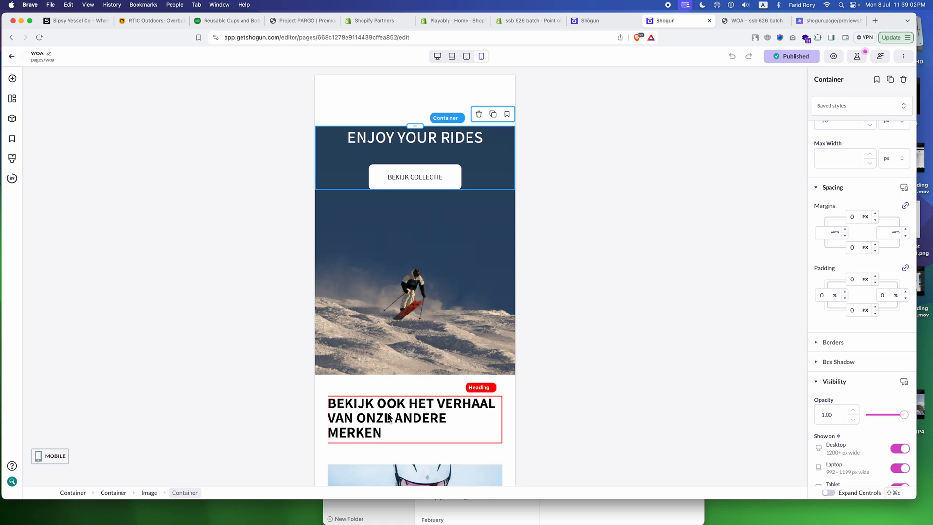
pyautogui.scroll(-10, 386, 412)
pyautogui.click(377, 481)
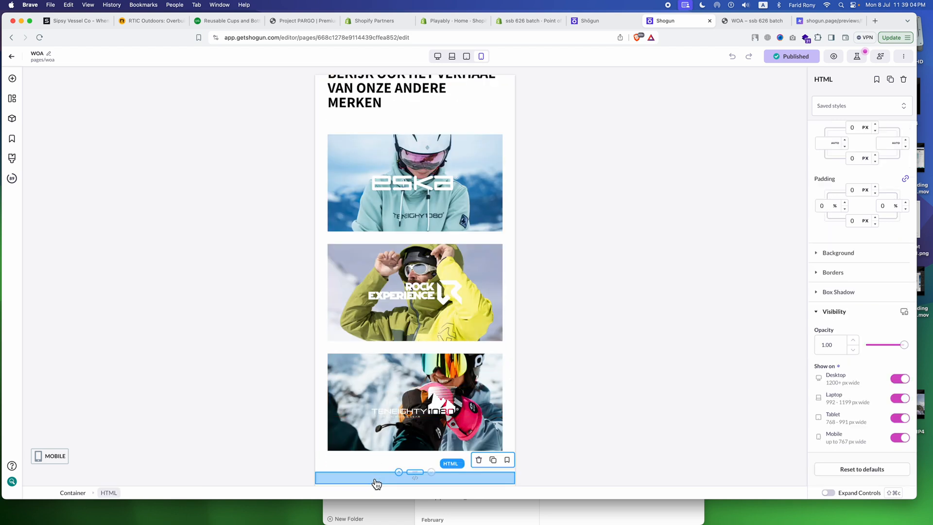
pyautogui.doubleClick(376, 480)
pyautogui.click(76, 405)
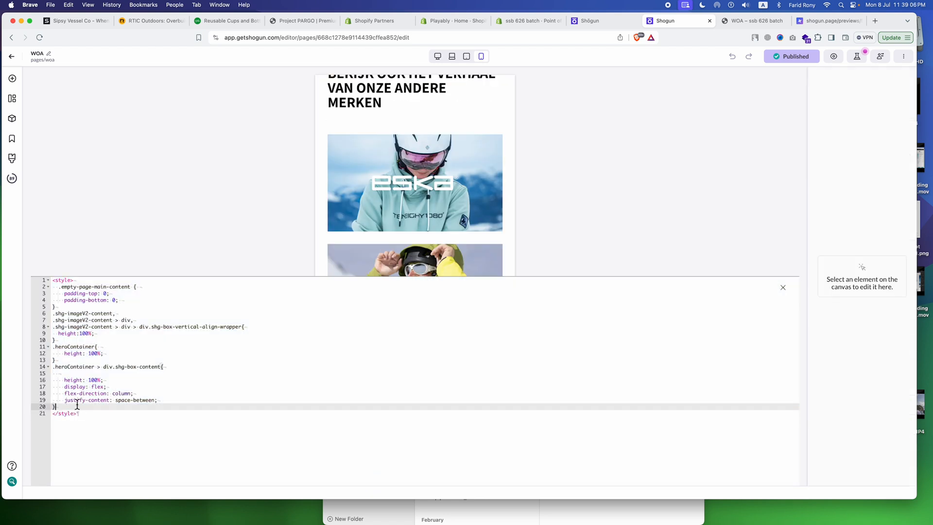
pyautogui.press('Return')
pyautogui.write('#s-eb2f8c74-1bb3-43b0-899a-6870bb1d2e13.shg-box.shg-c {     justify-content: flex-start; }')
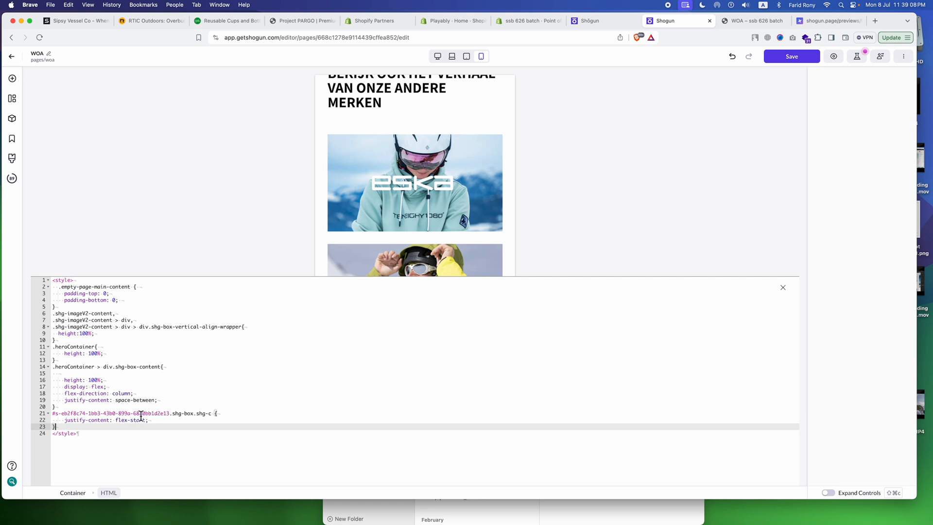
pyautogui.click(146, 420)
pyautogui.write('!important')
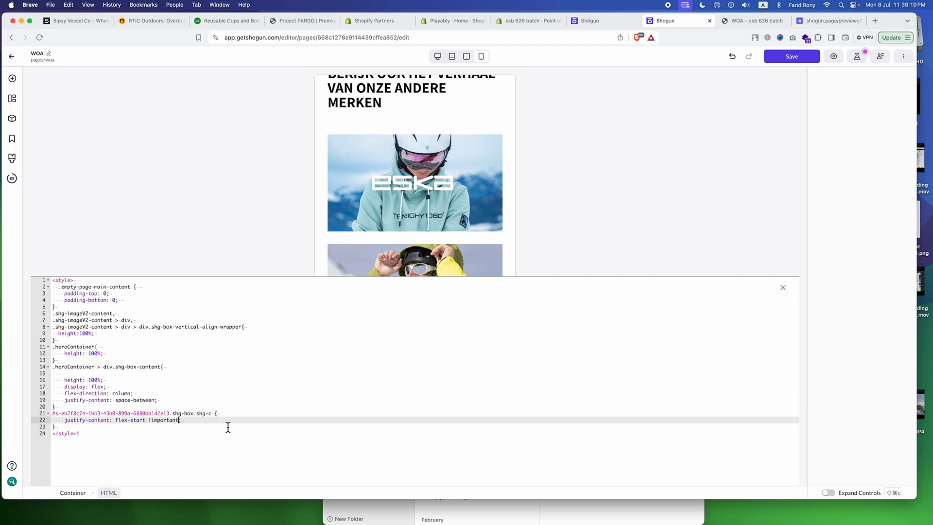
pyautogui.click(783, 287)
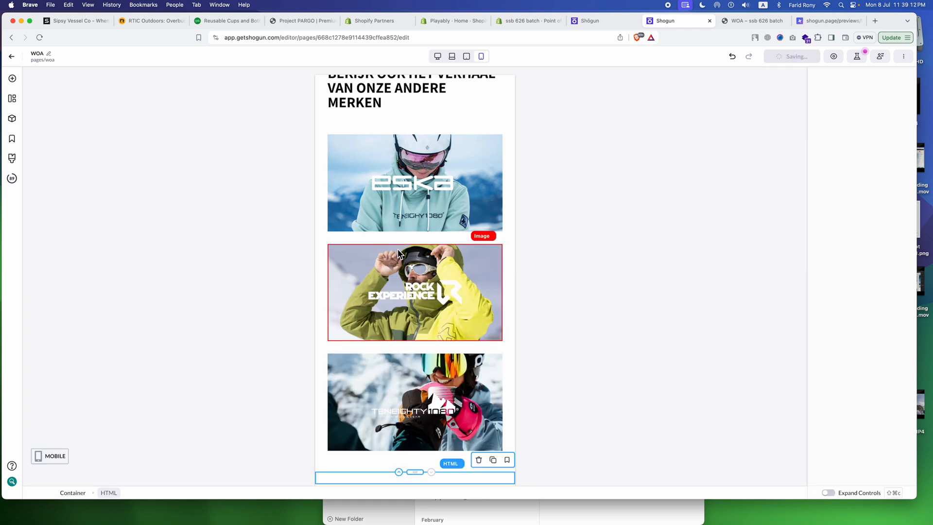
# - Set the top padding of the container holding ENJOY YOUR RIDES and BEKIJK COLLECTIE to 50 px and save the page
pyautogui.scroll(10, 398, 252)
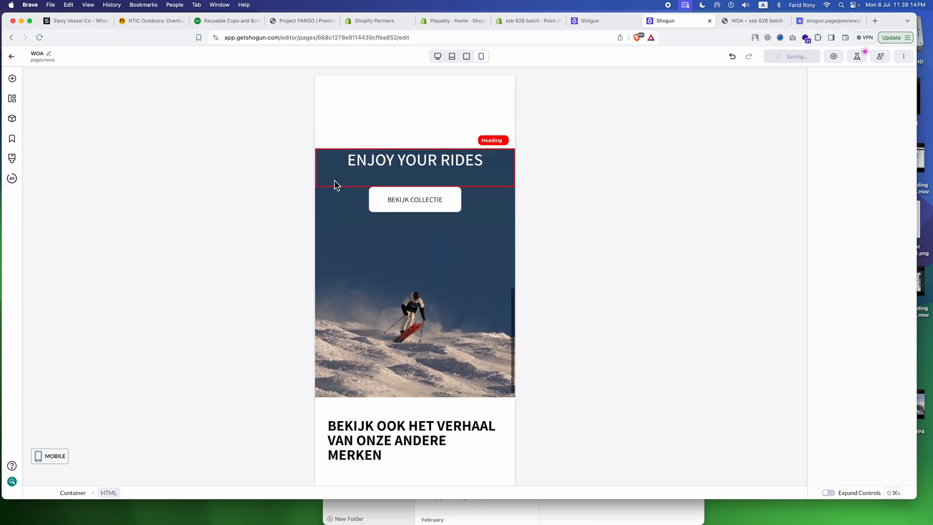
pyautogui.click(325, 184)
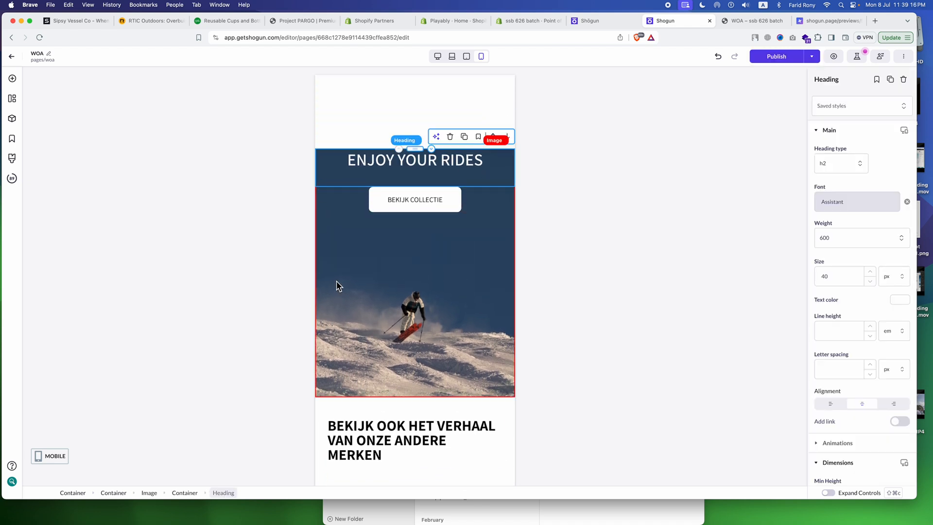
pyautogui.click(185, 493)
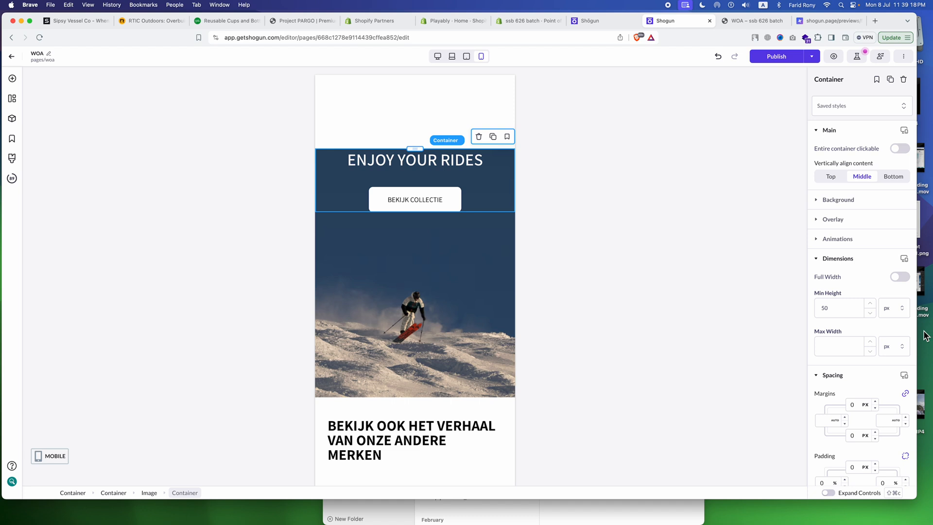
pyautogui.scroll(-4, 847, 328)
pyautogui.click(849, 375)
pyautogui.write('5')
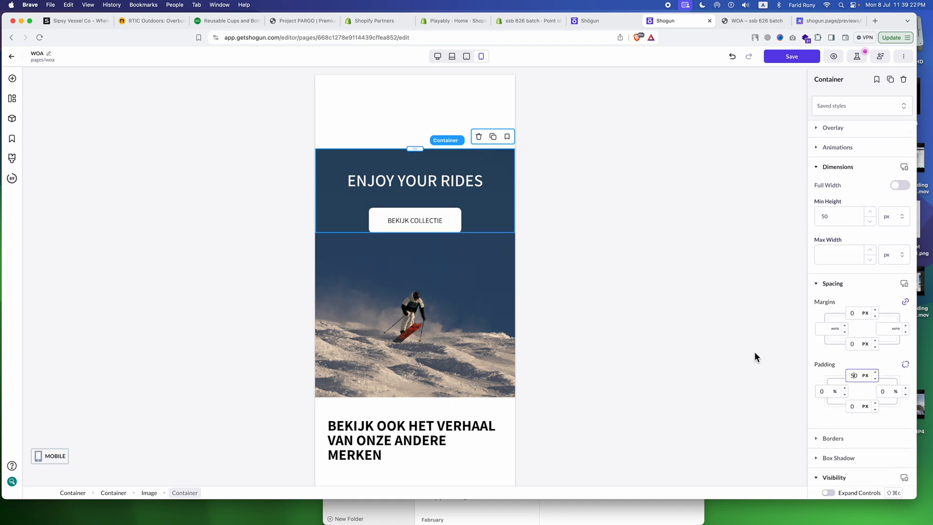
pyautogui.click(782, 56)
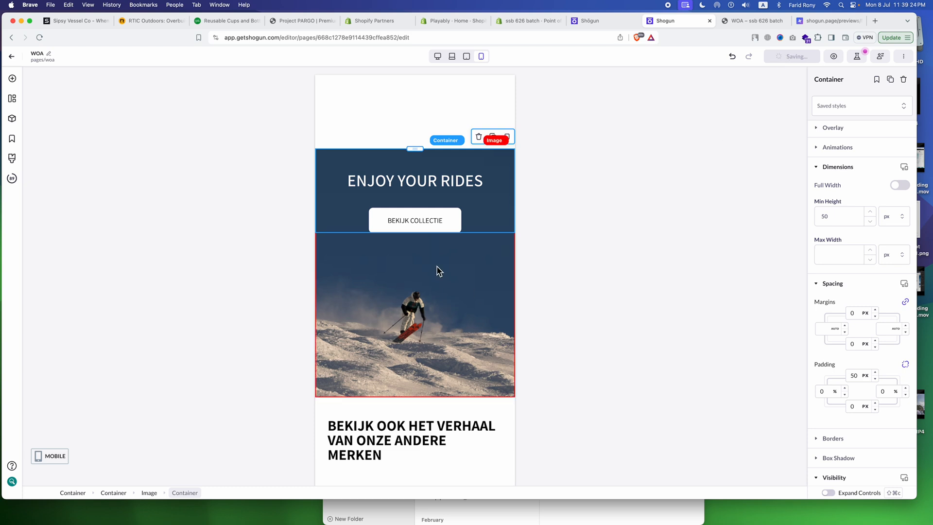
pyautogui.scroll(-3, 437, 267)
pyautogui.scroll(-2, 436, 271)
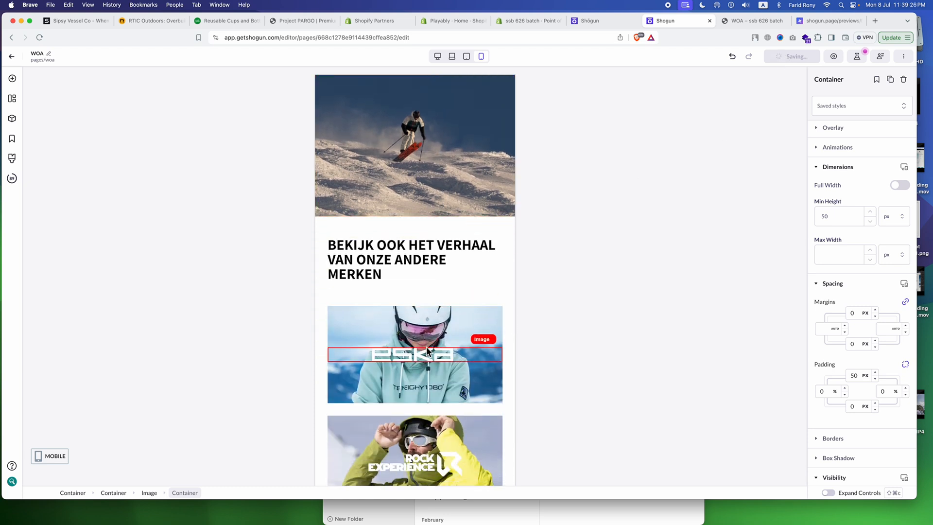
# - Inspect the ESKA image on the live page and examine the CSS of its content wrapper and overlay content element
pyautogui.hotkey('ctrl', 'Tab')
pyautogui.scroll(-5, 501, 190)
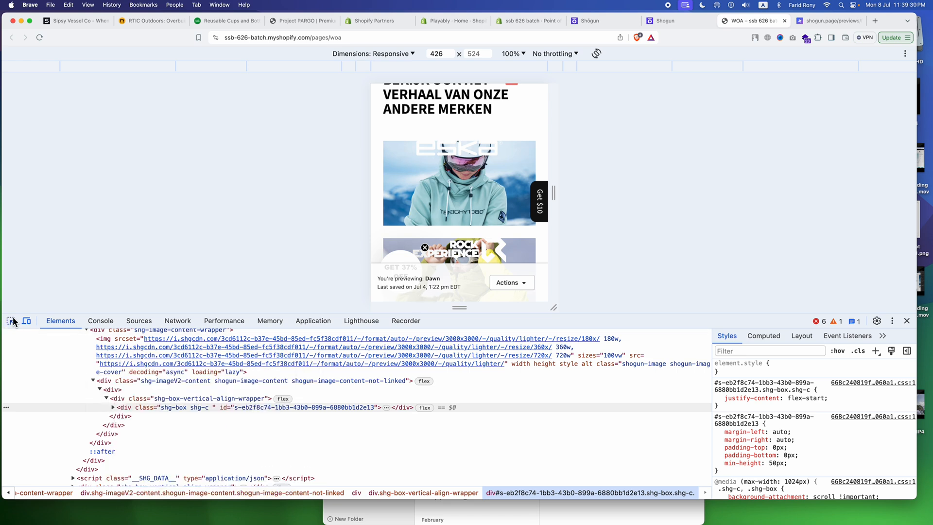
pyautogui.click(405, 164)
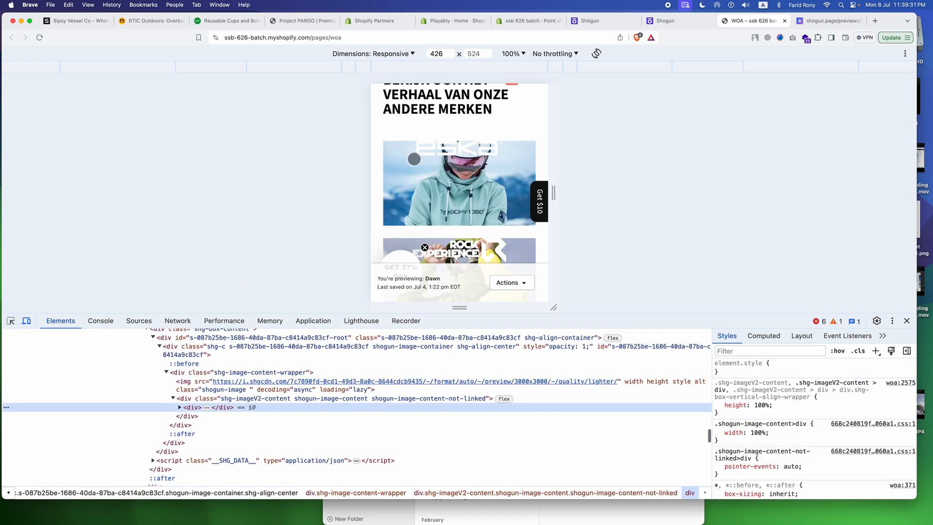
pyautogui.click(195, 384)
pyautogui.click(199, 373)
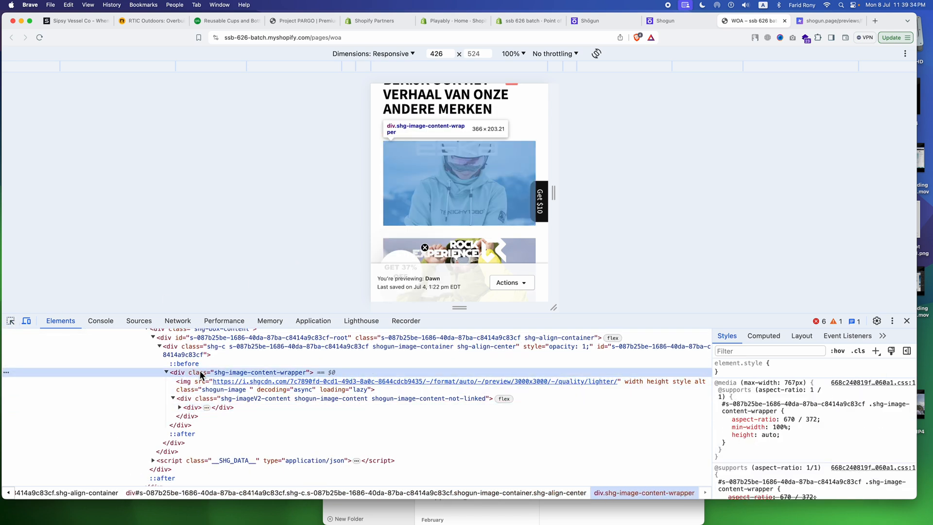
pyautogui.scroll(-4, 830, 451)
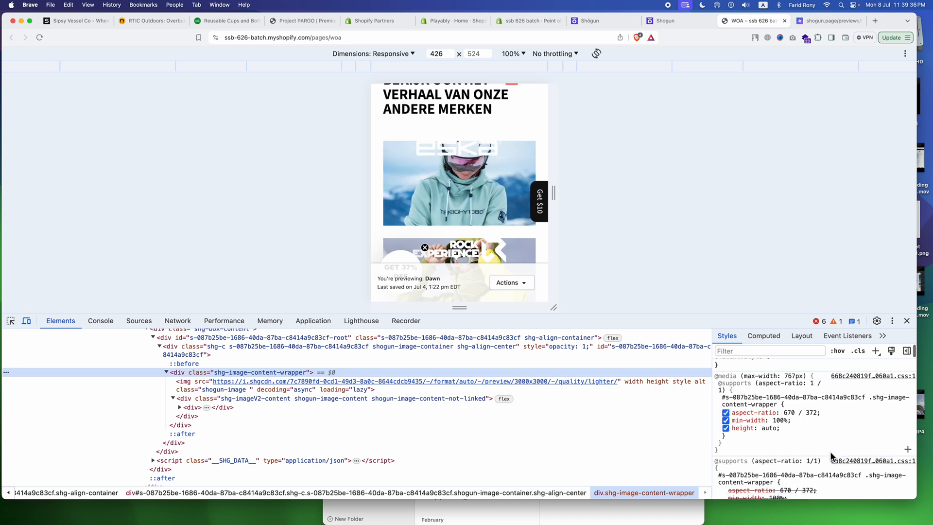
pyautogui.click(265, 398)
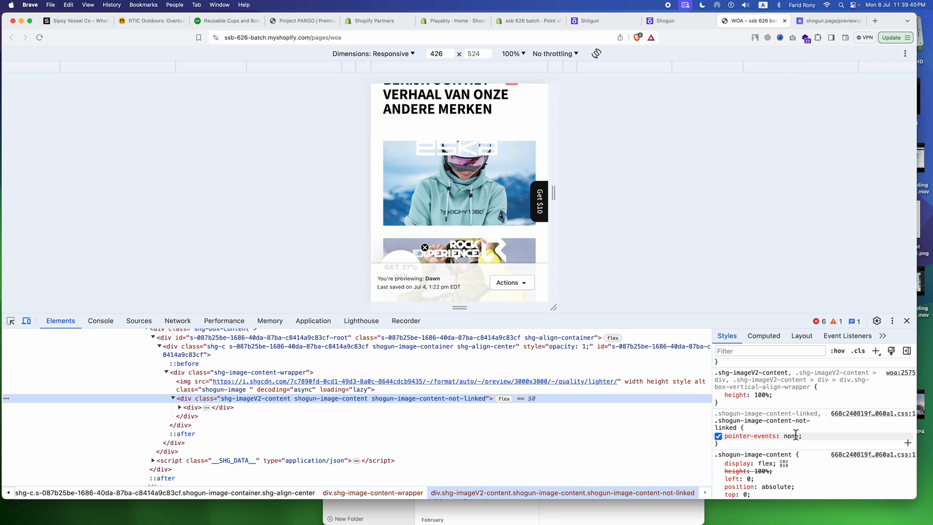
# - Test disabling the align-items: center declarations on the ESKA image's content element, then restore them
pyautogui.scroll(3, 796, 434)
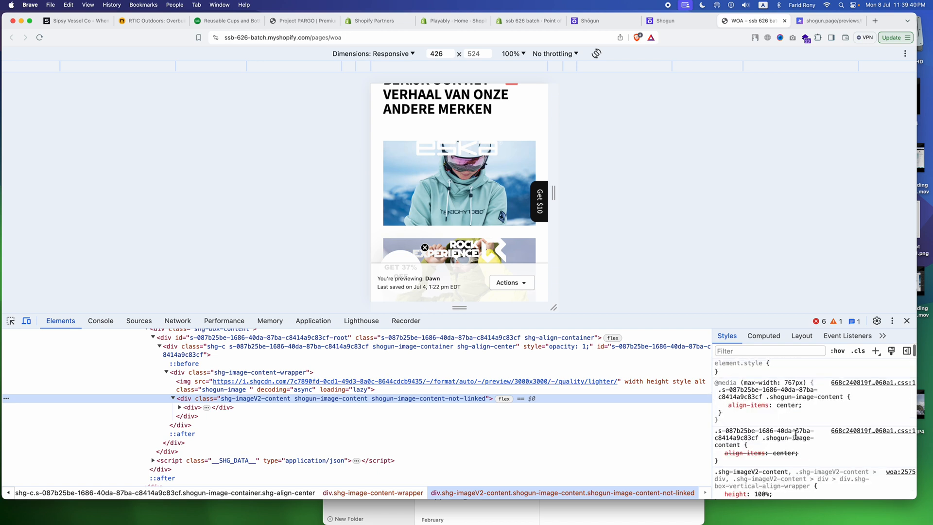
pyautogui.click(721, 405)
pyautogui.click(718, 453)
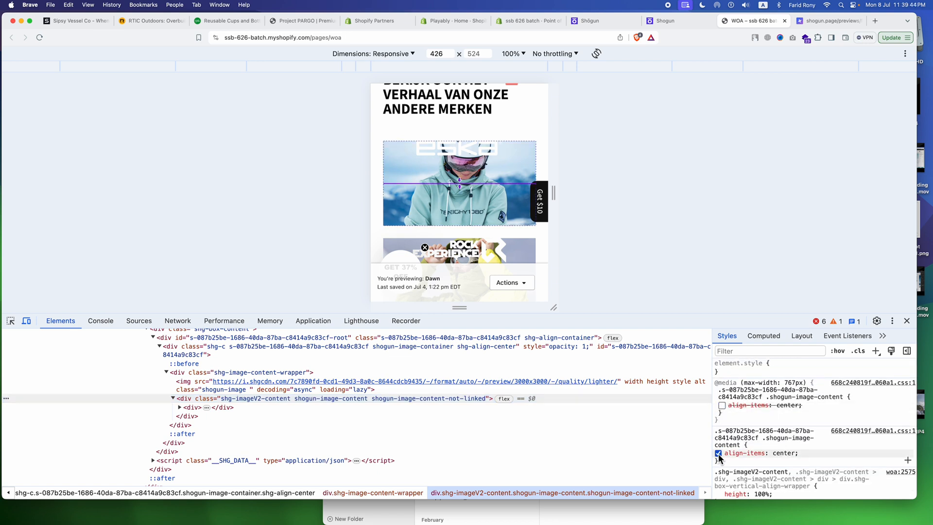
pyautogui.click(719, 453)
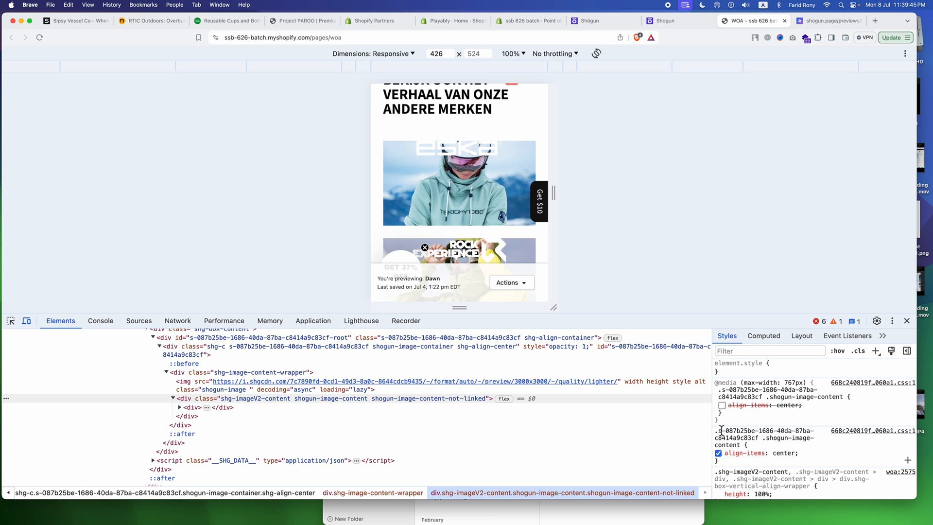
pyautogui.click(722, 405)
# - Examine the display, height and alignment styles of the ESKA image's content element and the divs nested inside it
pyautogui.scroll(-5, 803, 404)
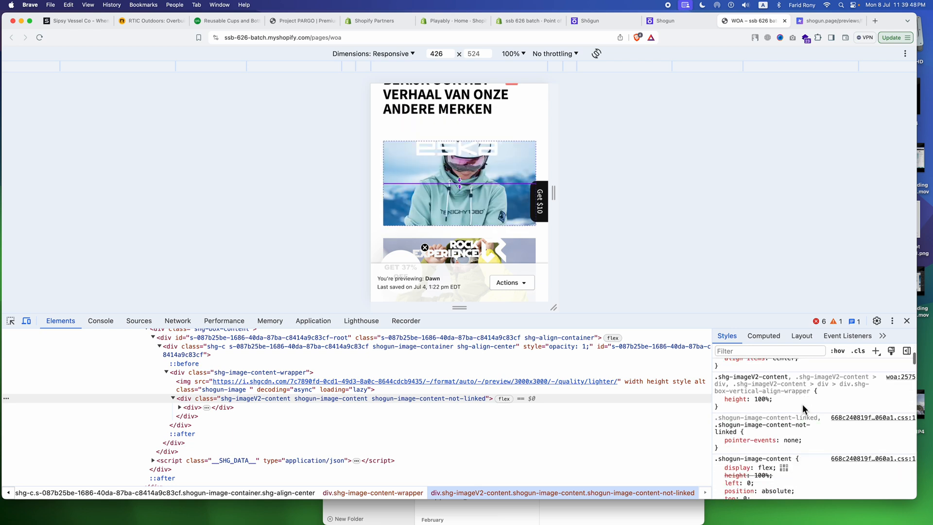
pyautogui.scroll(-1, 803, 403)
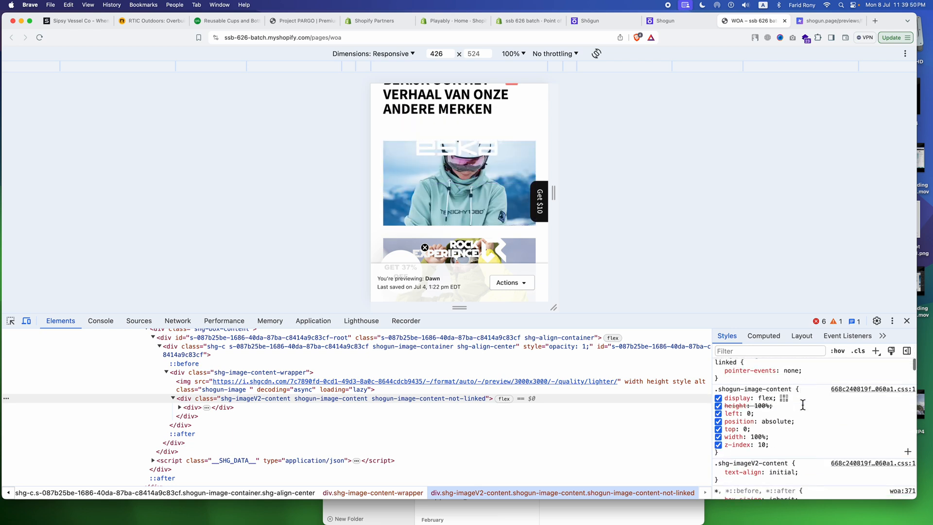
pyautogui.click(189, 408)
pyautogui.scroll(6, 821, 454)
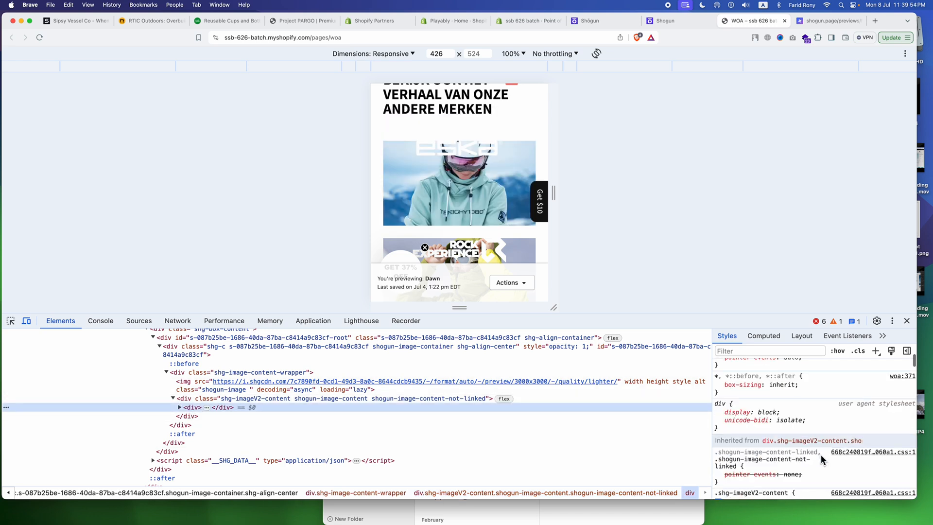
pyautogui.click(180, 407)
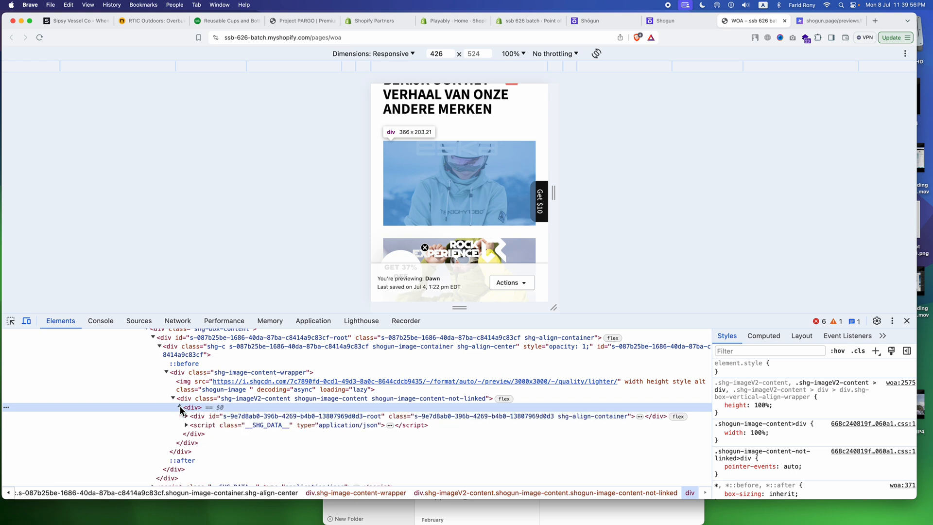
pyautogui.click(212, 417)
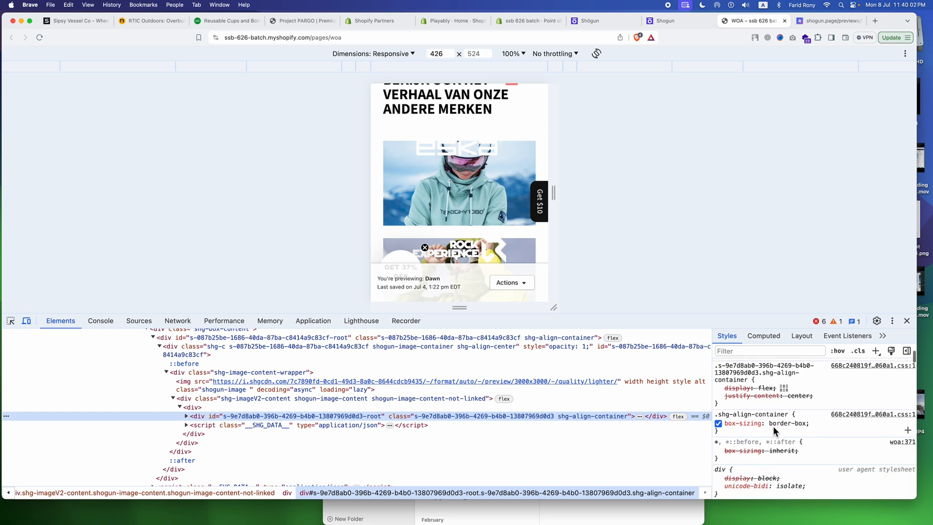
pyautogui.click(206, 400)
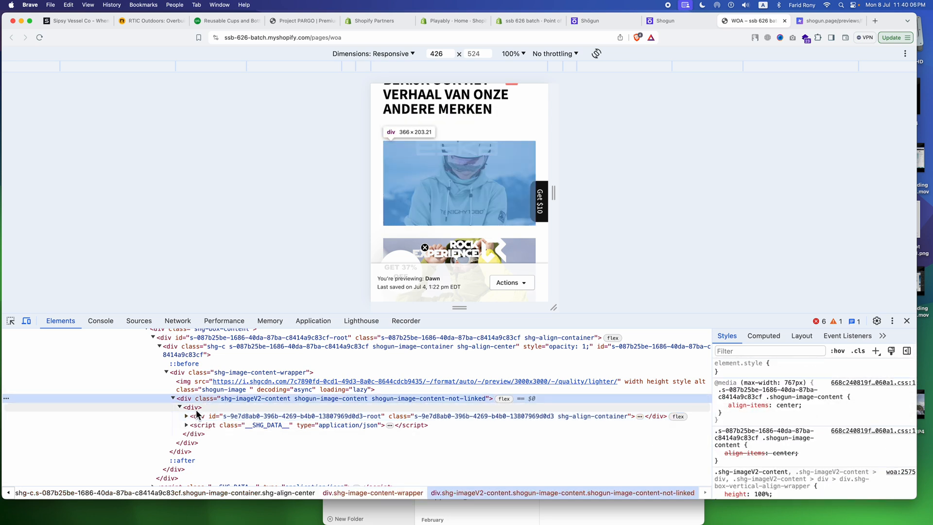
pyautogui.click(197, 411)
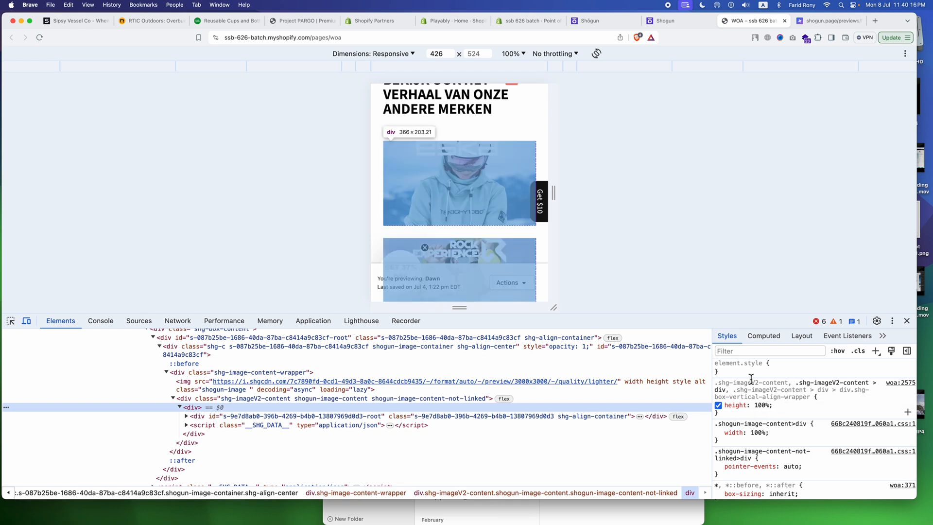
# - Test disabling the height: 100% declaration on the div nested inside the ESKA image's content element, then restore it
pyautogui.click(718, 406)
pyautogui.click(719, 405)
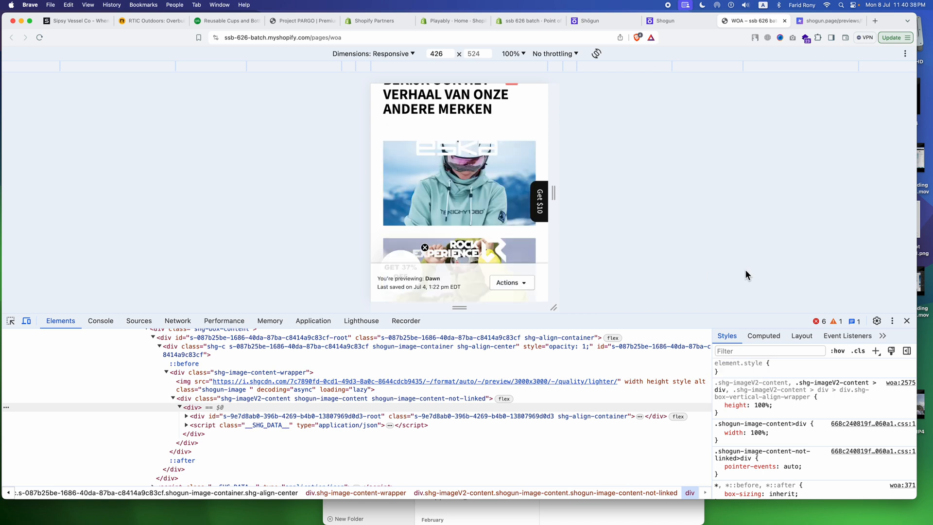
# - In the Shogun editor's desktop view, give the hero background image the CSS class heroBanner, then save and publish the page
pyautogui.hotkey('ctrl', 'shift', 'Tab')
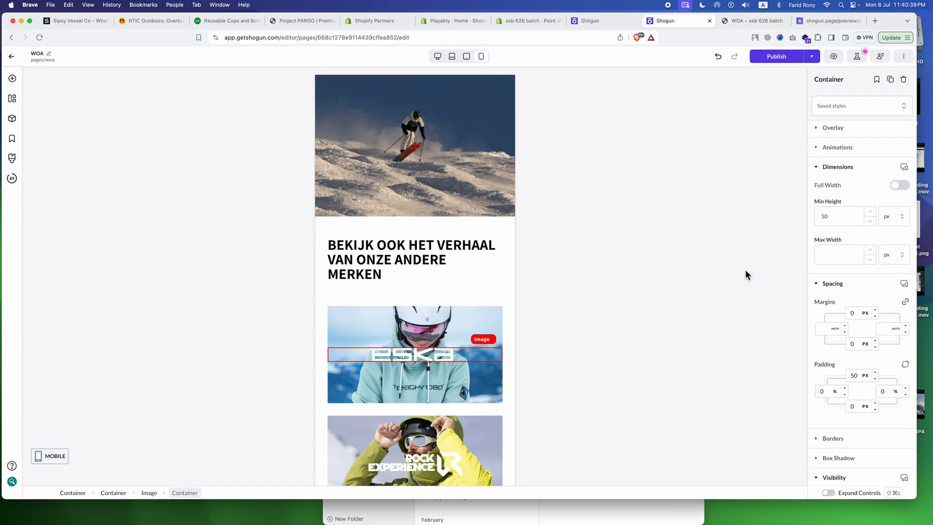
pyautogui.click(438, 57)
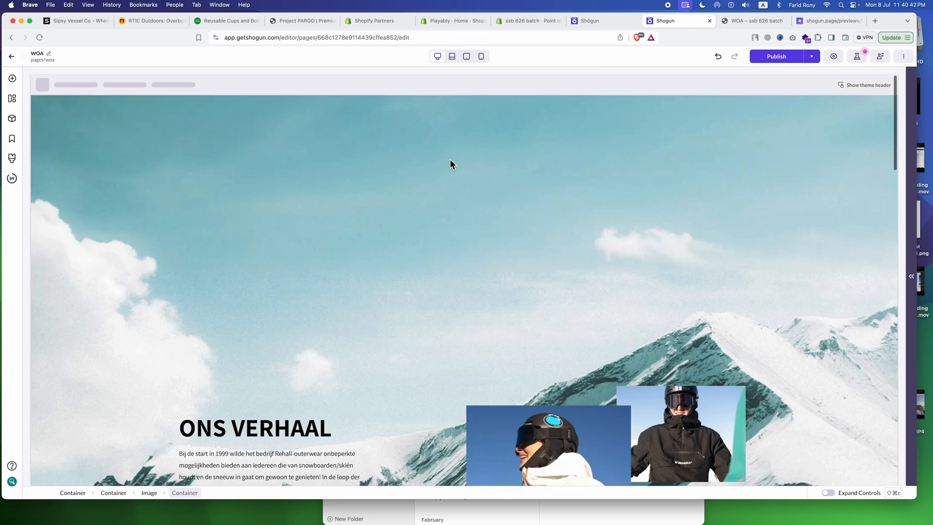
pyautogui.click(450, 160)
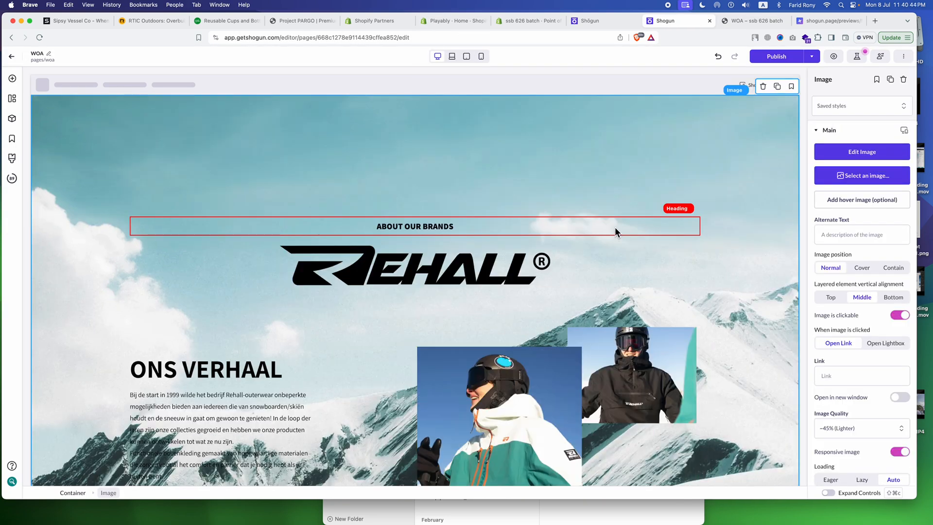
pyautogui.scroll(-10, 831, 321)
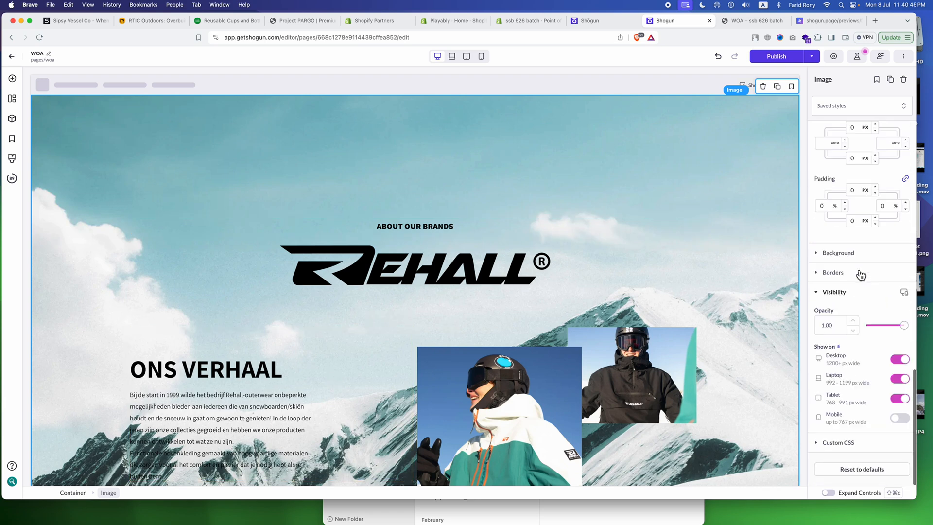
pyautogui.click(832, 443)
pyautogui.click(834, 437)
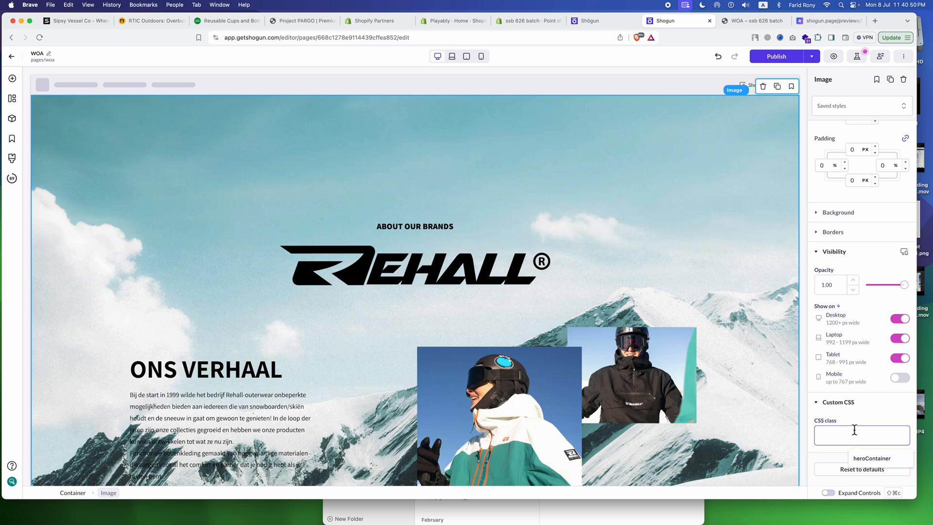
pyautogui.write('heroBanner')
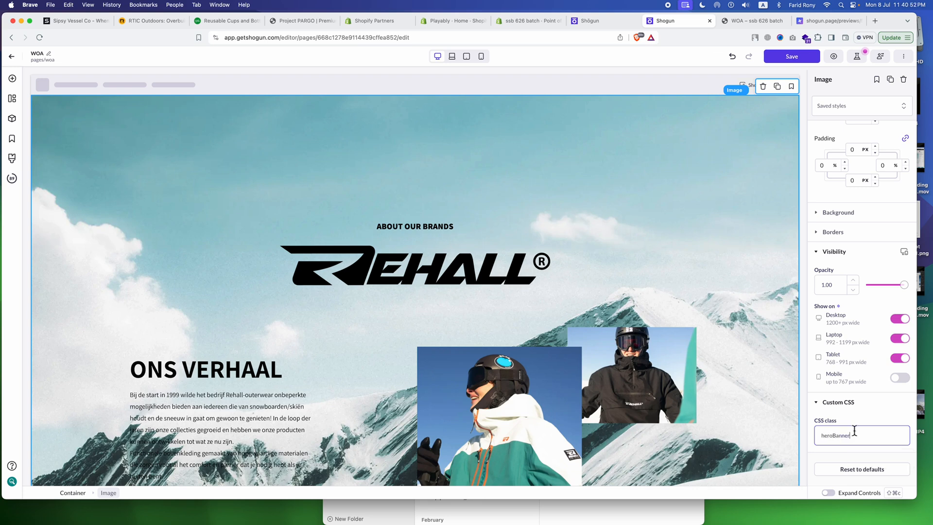
pyautogui.click(797, 56)
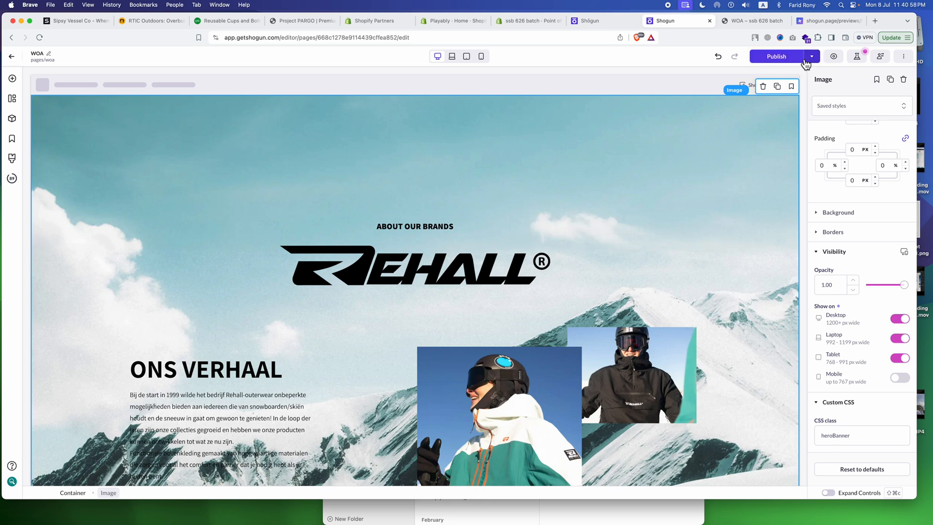
pyautogui.click(776, 56)
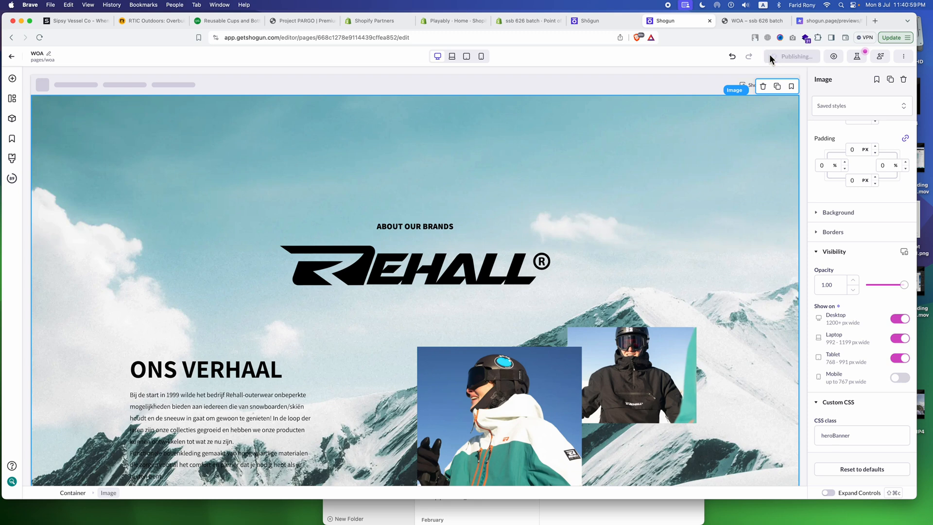
# - Switch the live WOA page from mobile emulation to the desktop layout and reload it
pyautogui.click(746, 17)
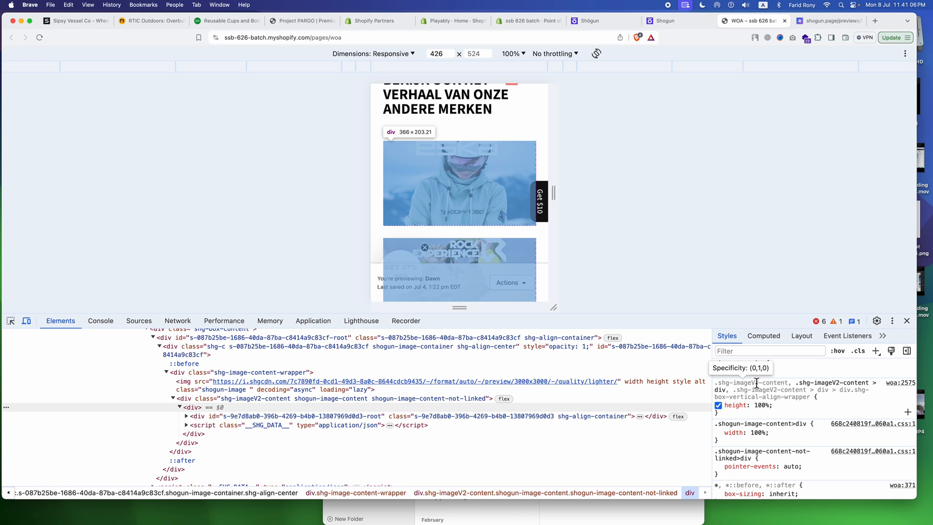
pyautogui.click(27, 322)
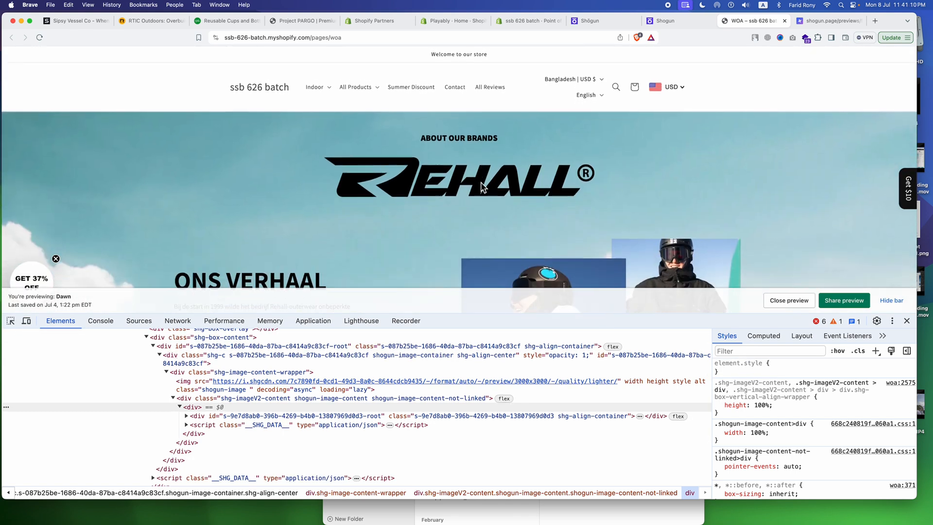
pyautogui.press('super+r')
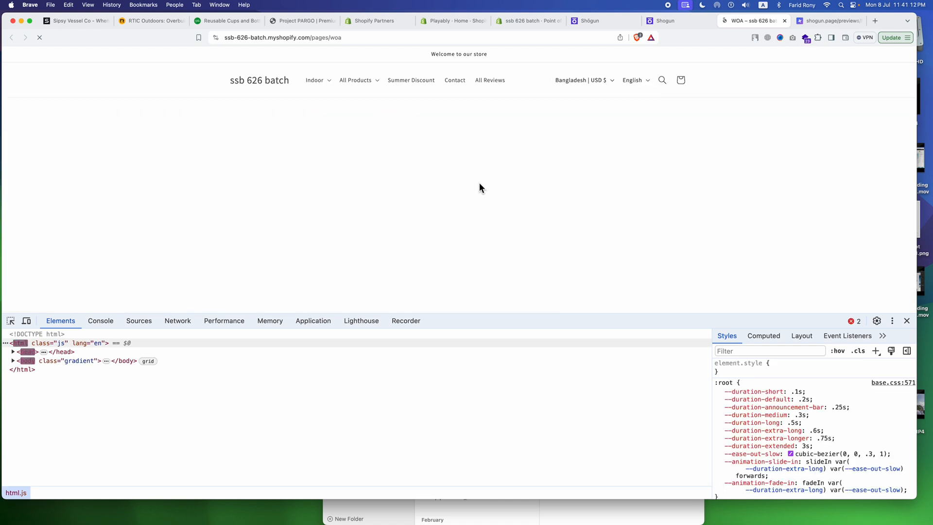
pyautogui.hotkey('ctrl', 'shift', 'Tab')
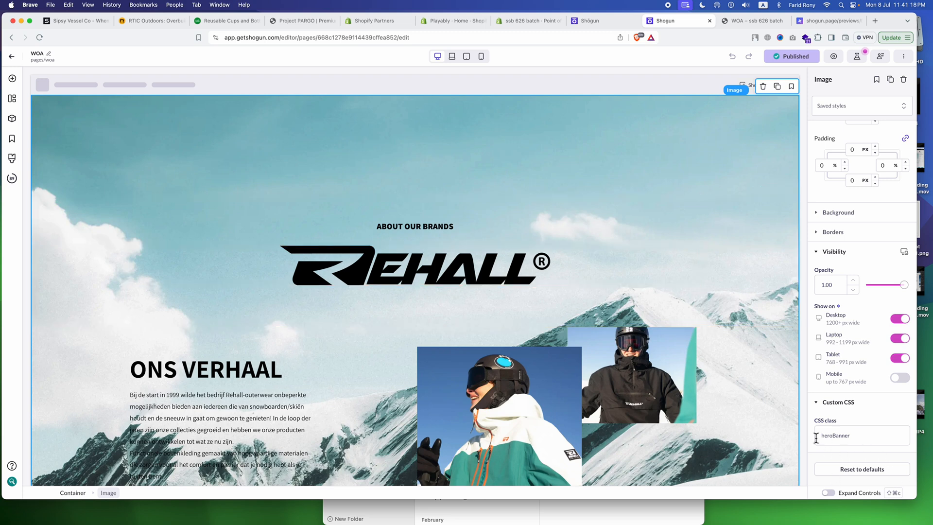
pyautogui.hotkey('ctrl', 'Tab')
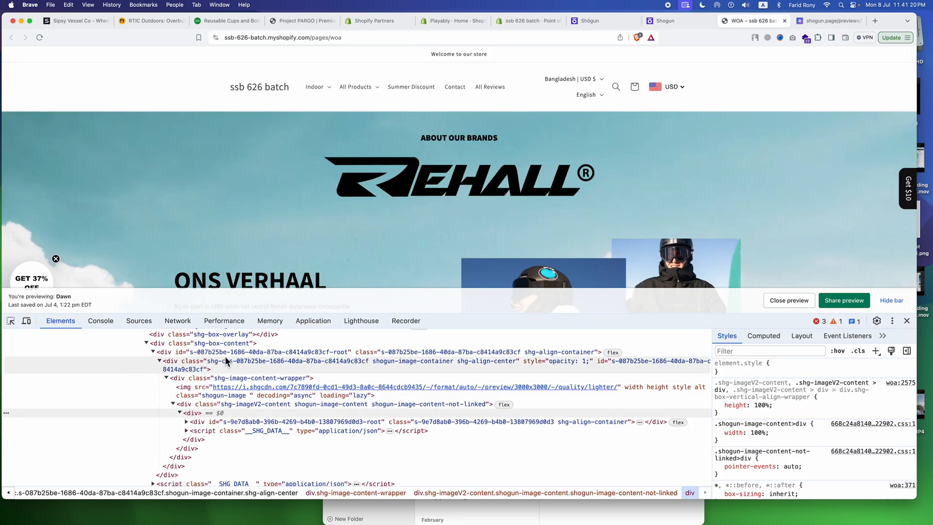
# - Inspect the hero section on the live page and select the image container carrying the heroBanner class in the markup
pyautogui.click(11, 321)
pyautogui.click(215, 133)
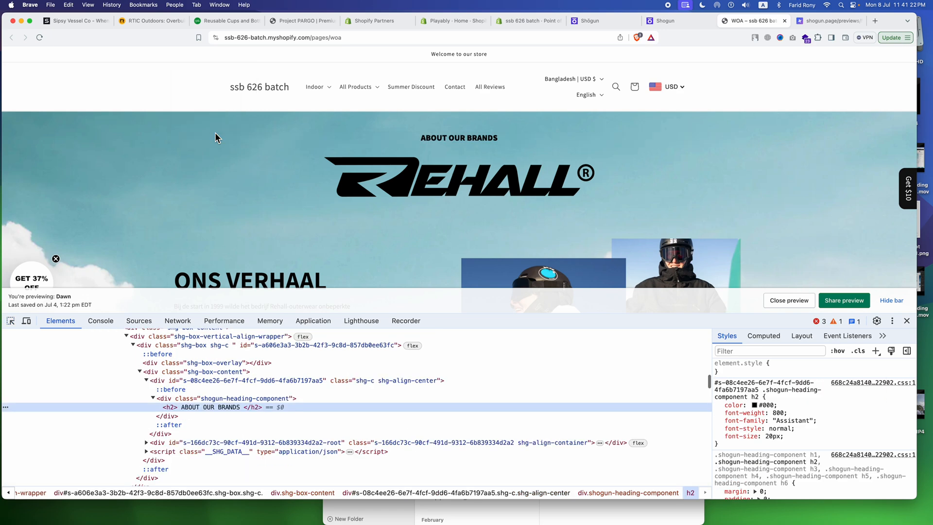
pyautogui.scroll(5, 214, 382)
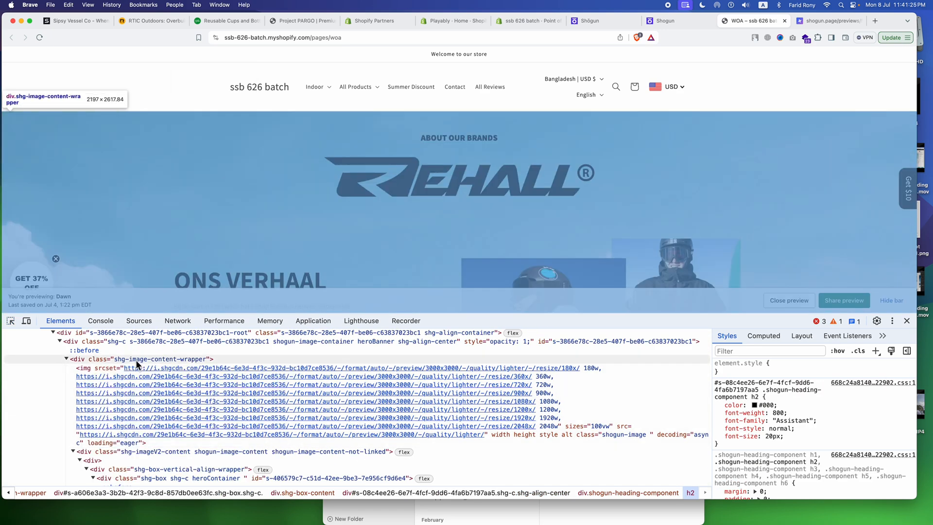
pyautogui.moveTo(133, 386)
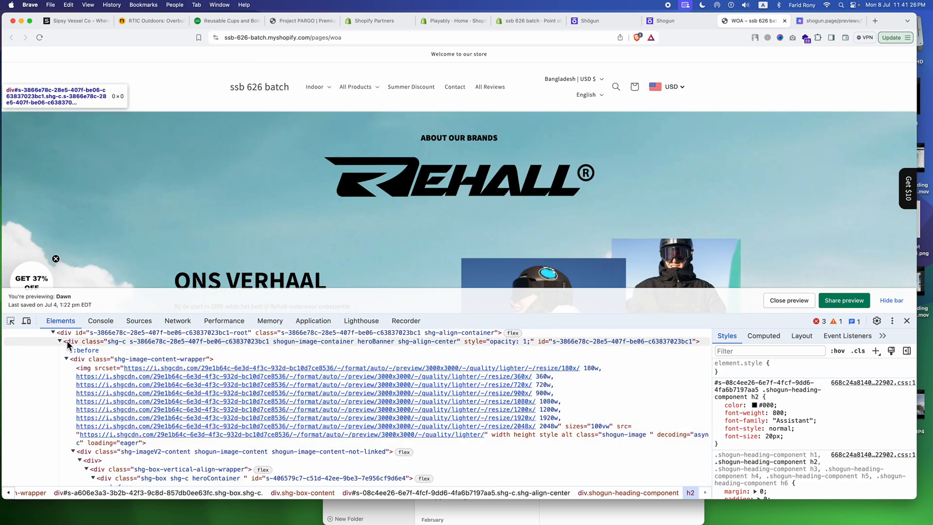
pyautogui.click(164, 342)
pyautogui.scroll(3, 164, 342)
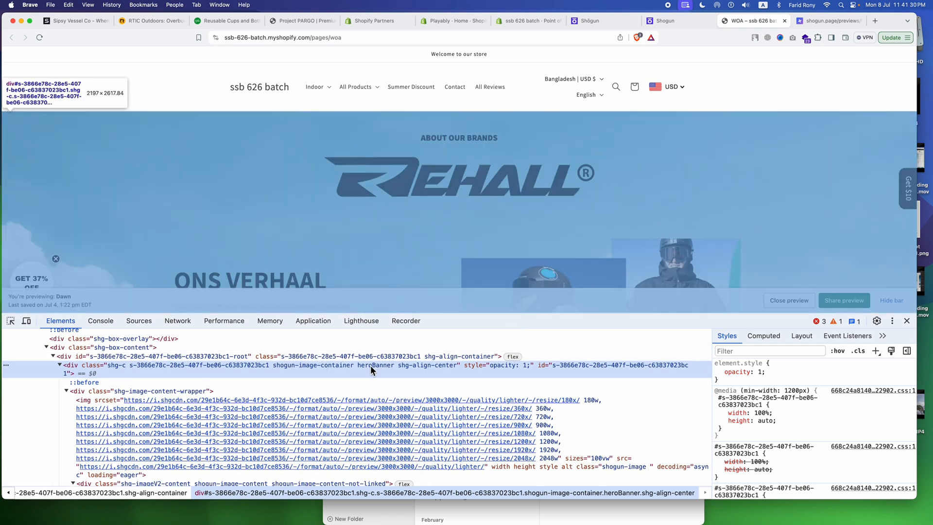
# - Insert an additional heroBanner entry into the class attribute of the hero image container in the live page's markup
pyautogui.doubleClick(370, 366)
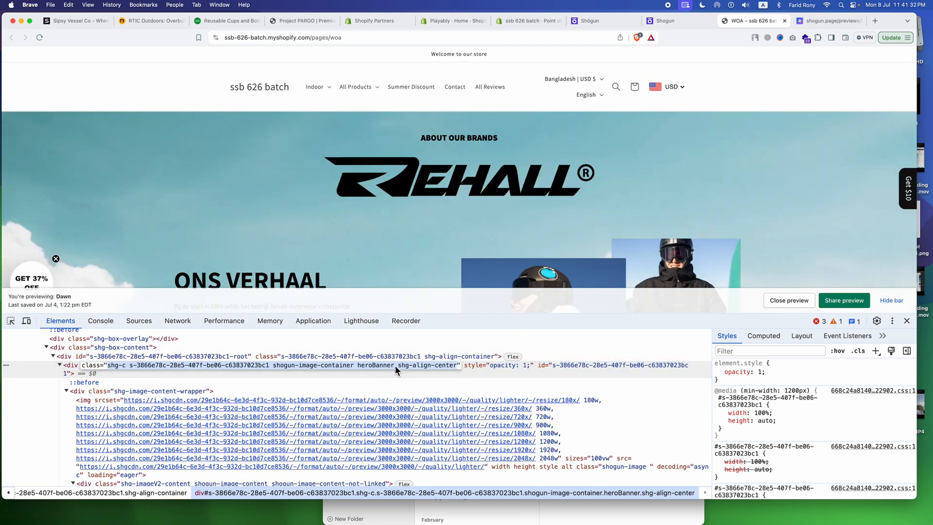
pyautogui.click(395, 366)
pyautogui.write('heroBanner')
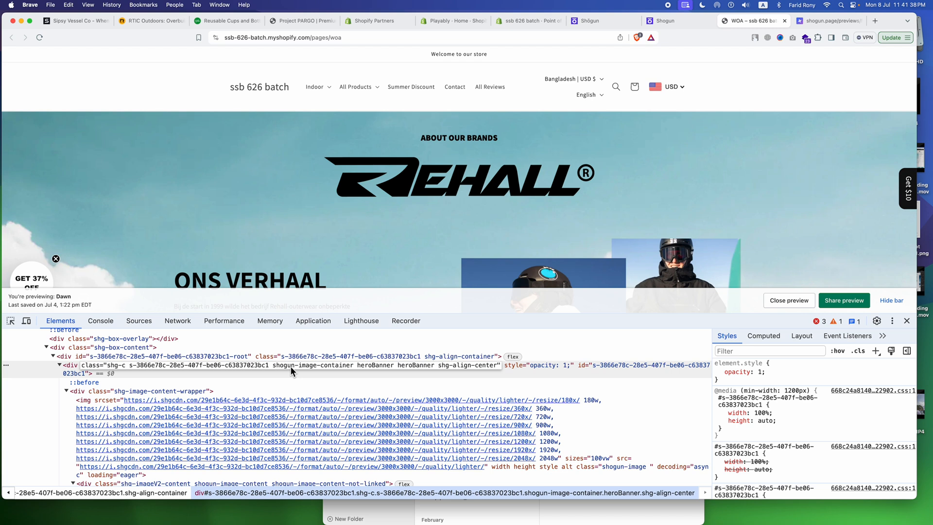
pyautogui.scroll(3, 274, 366)
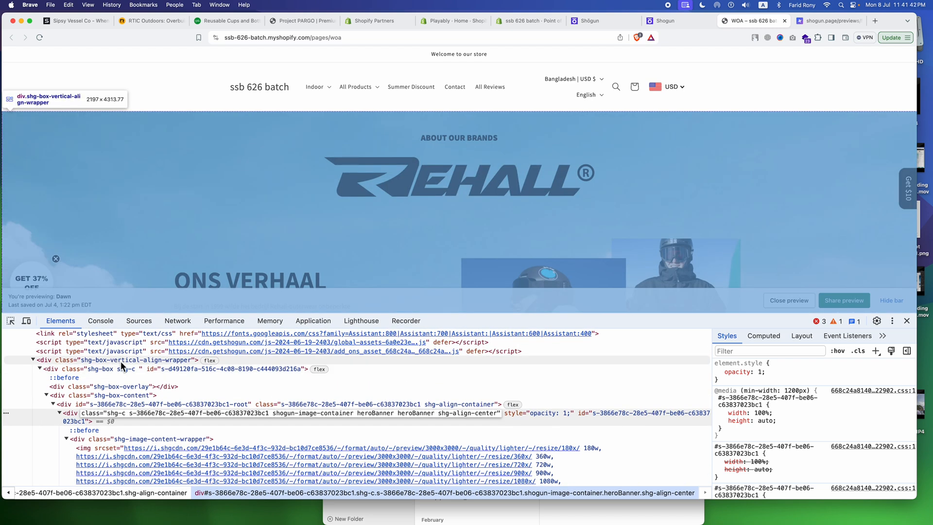
pyautogui.press('Return')
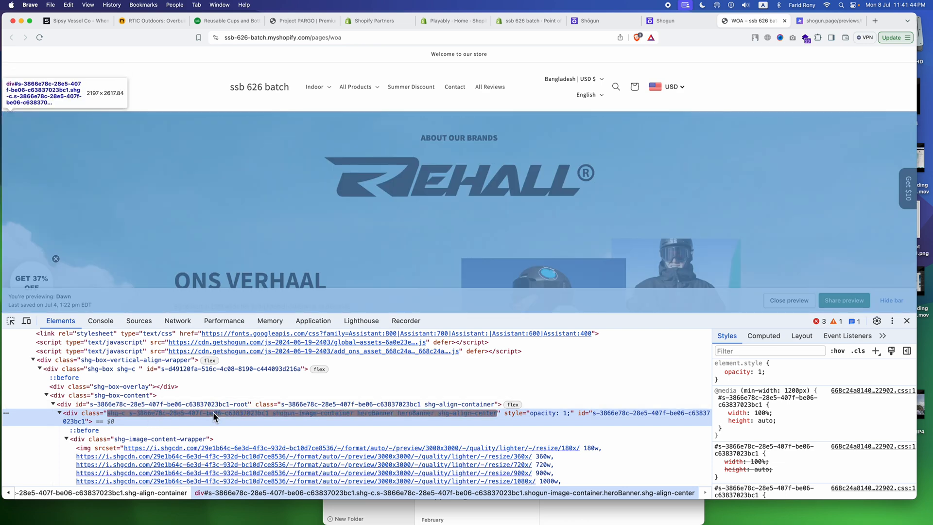
# - Examine the CSS of the hero image's content wrapper and its shg-imageV2-content element, including the height and alignment rules
pyautogui.scroll(-5, 192, 414)
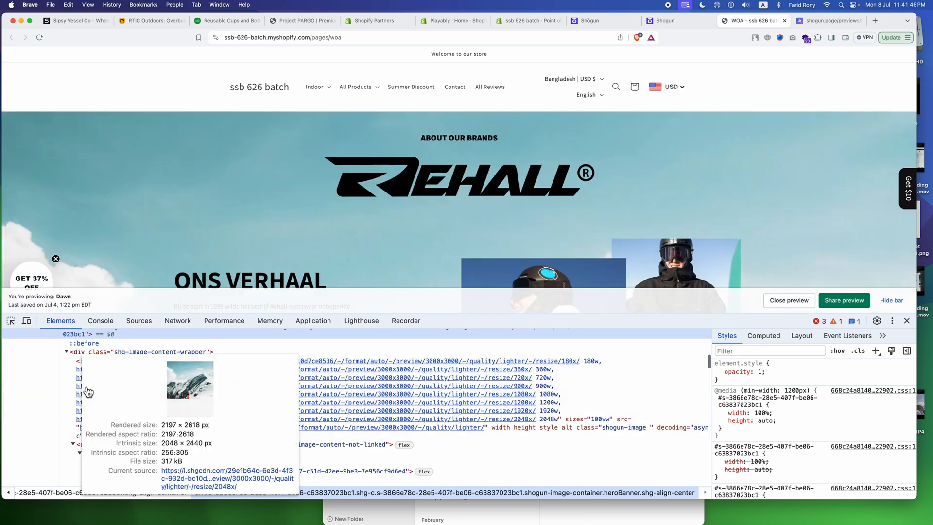
pyautogui.click(162, 358)
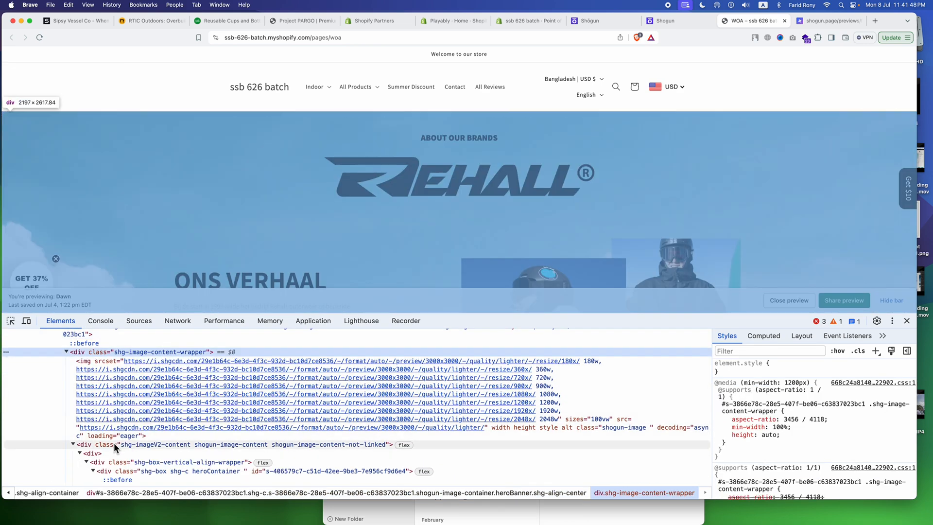
pyautogui.click(136, 446)
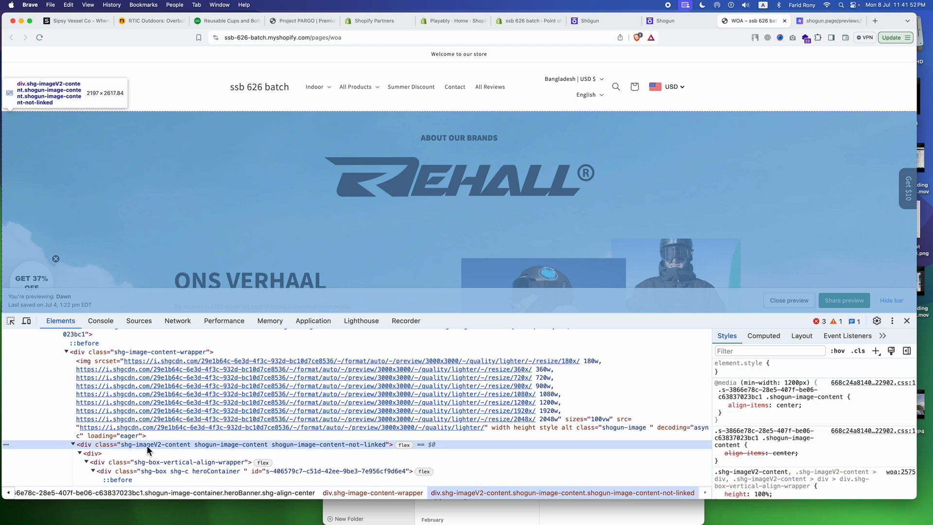
pyautogui.scroll(-4, 772, 413)
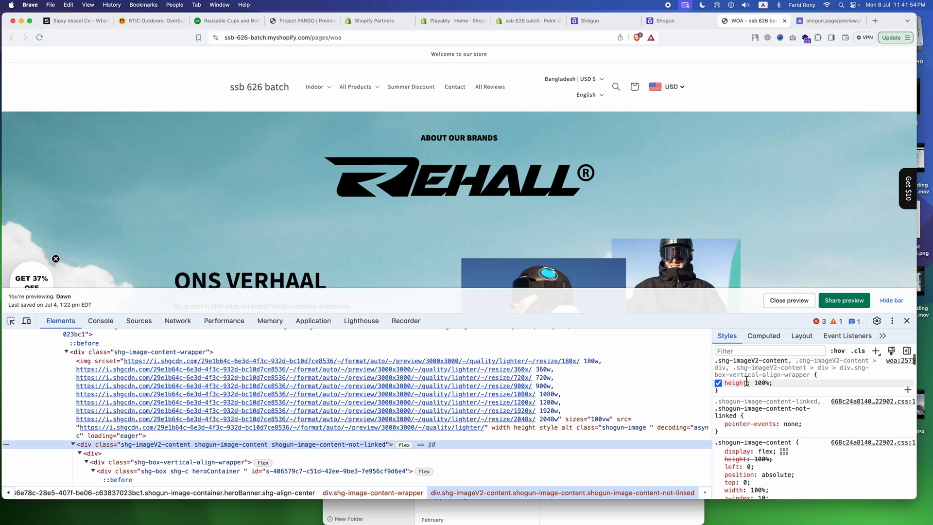
pyautogui.scroll(3, 225, 455)
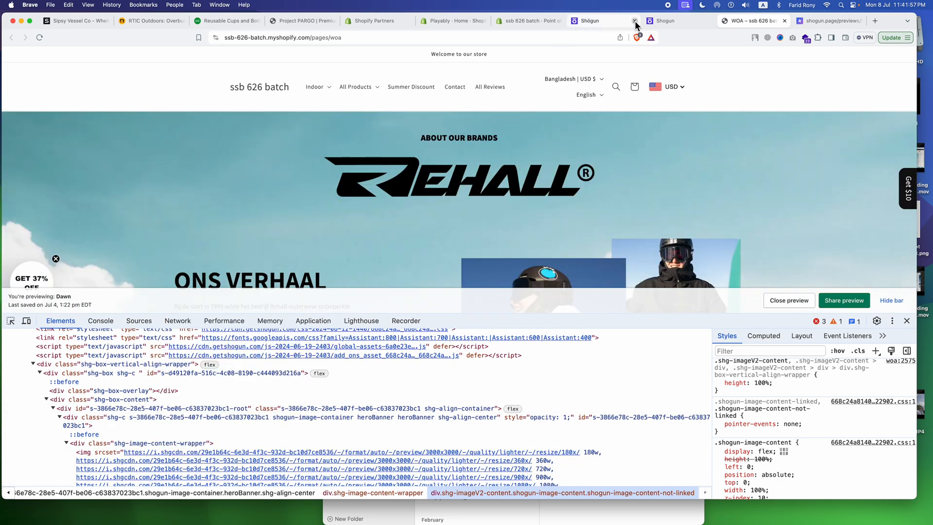
# - In the Shogun page's custom HTML style block, prefix all three .shg-imageV2-content selectors of the height:100% rule with .heroBanner
pyautogui.click(670, 22)
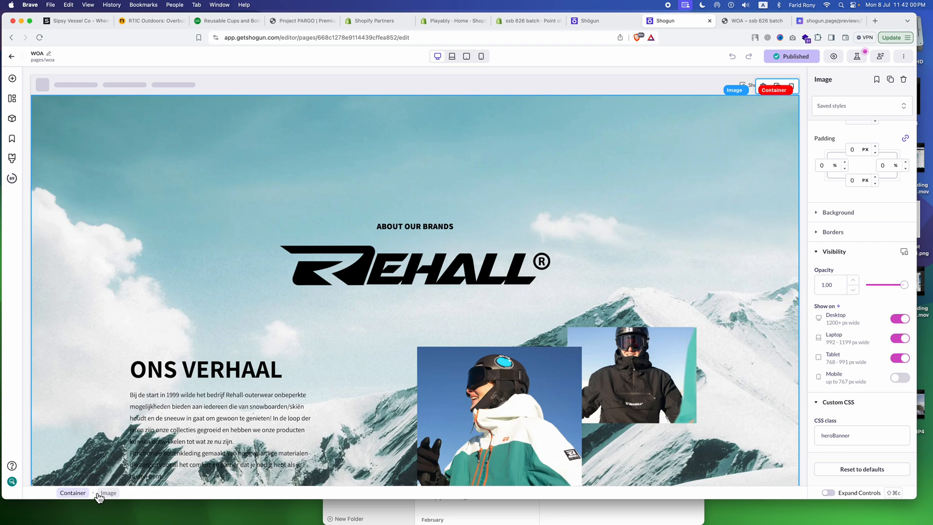
pyautogui.scroll(-15, 350, 438)
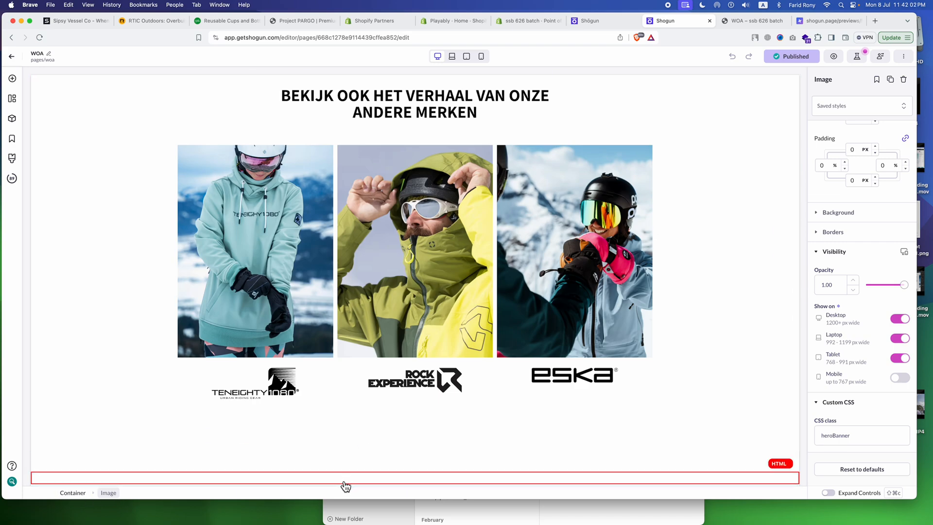
pyautogui.doubleClick(345, 486)
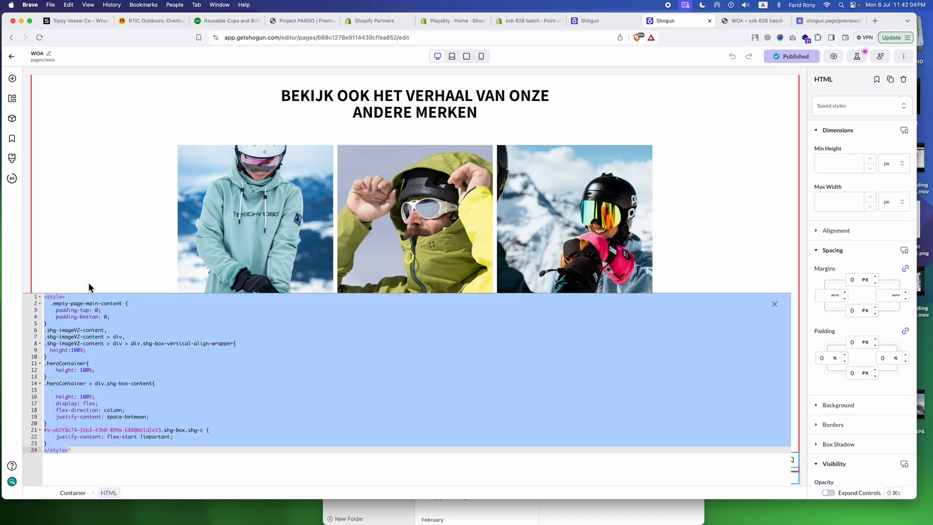
pyautogui.click(51, 354)
pyautogui.click(45, 331)
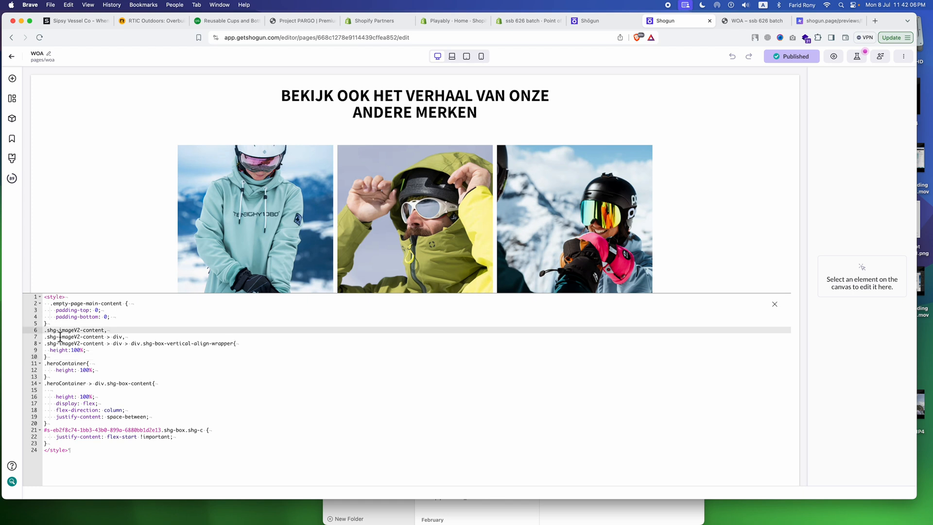
pyautogui.write('.heroBanner')
pyautogui.click(47, 336)
pyautogui.write('.heroBanner')
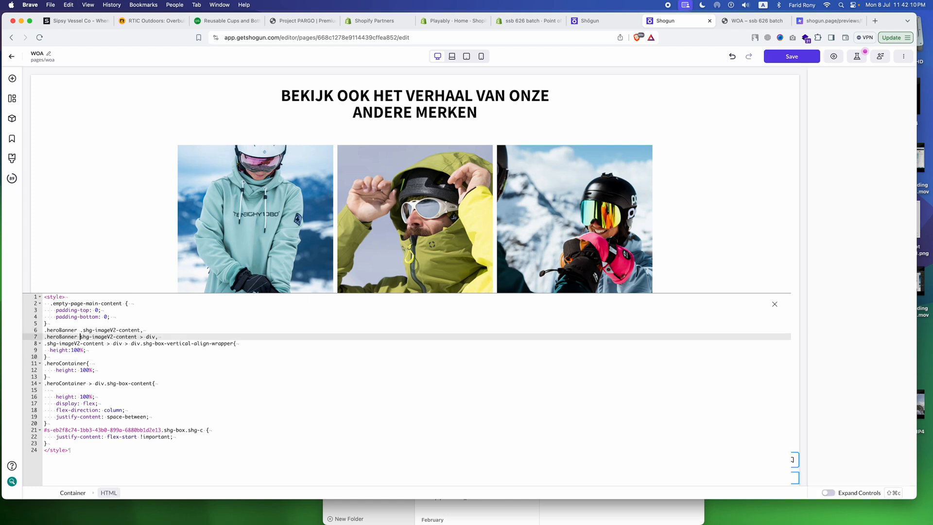
pyautogui.click(45, 344)
pyautogui.write('.heroBanner')
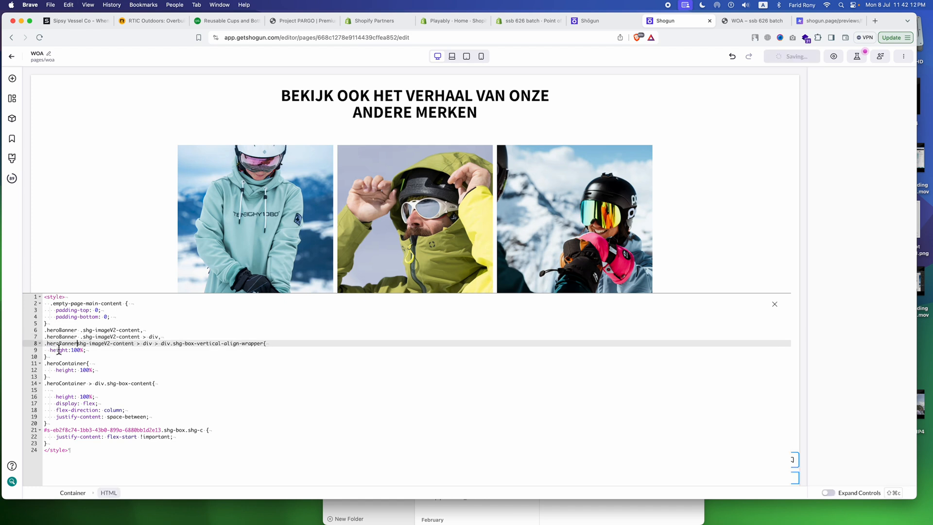
pyautogui.write('.')
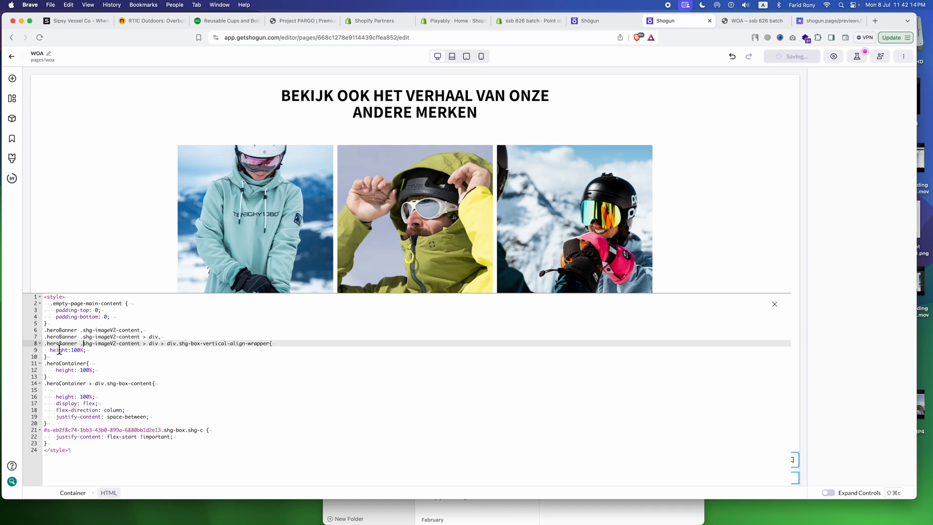
pyautogui.doubleClick(103, 344)
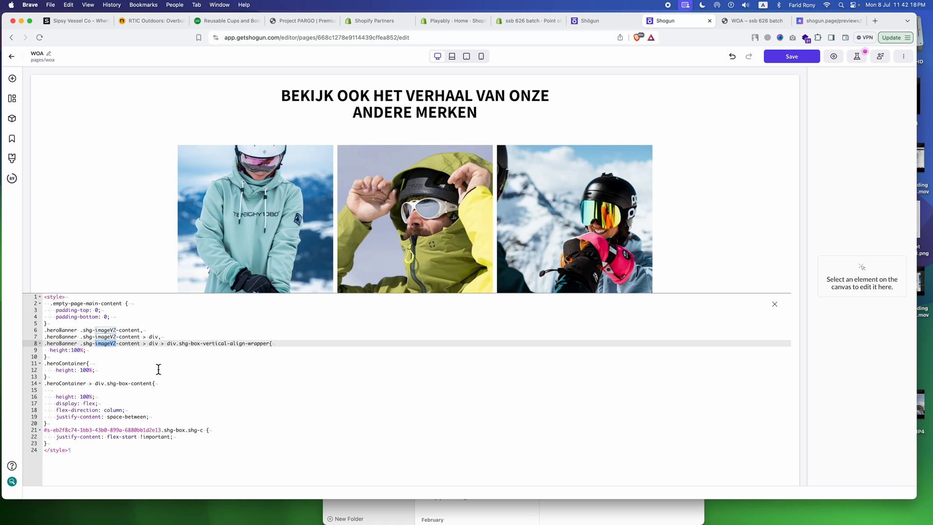
# - Assign the CSS class heroBanner to the hero background image in the mobile view, and save and publish the page
pyautogui.doubleClick(61, 337)
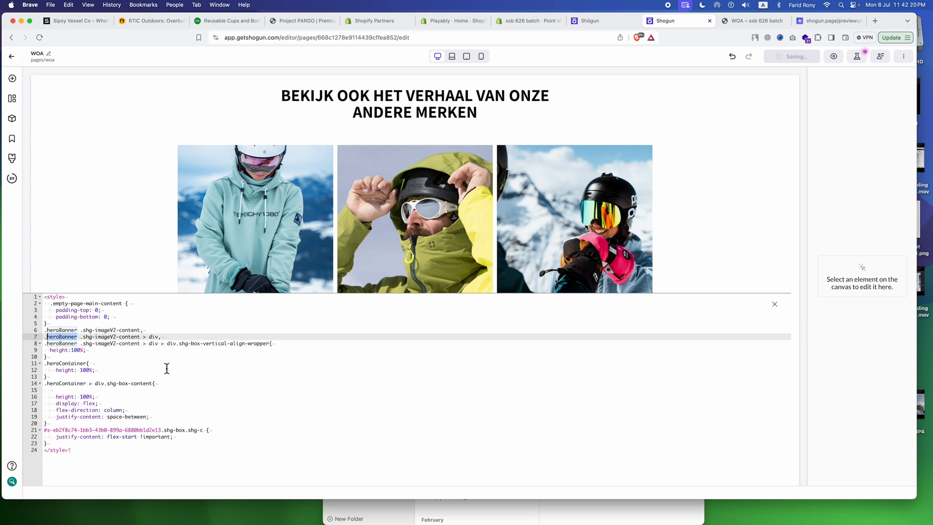
pyautogui.click(775, 304)
pyautogui.click(479, 58)
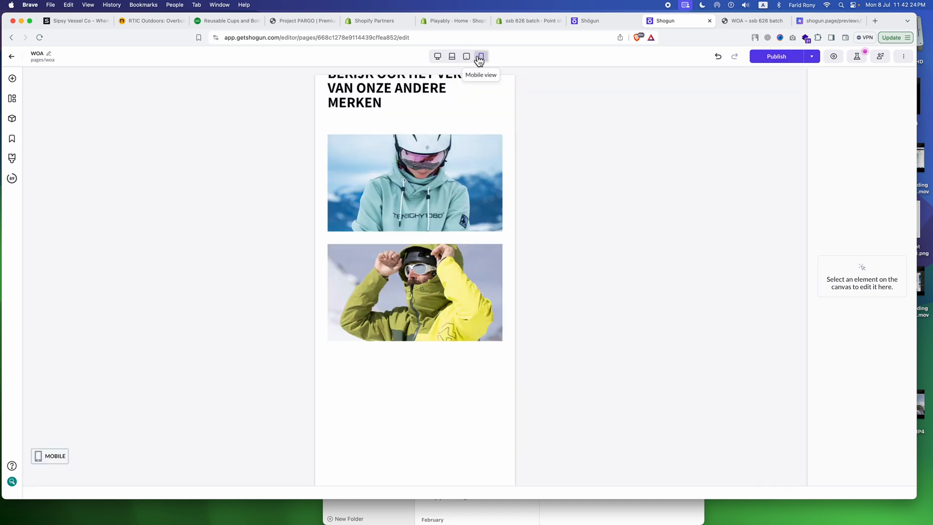
pyautogui.click(446, 157)
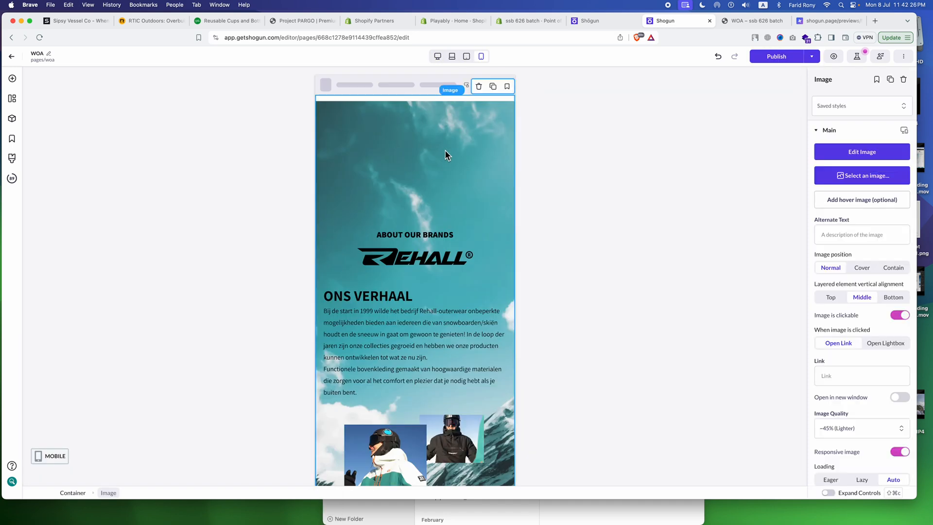
pyautogui.scroll(-10, 876, 288)
pyautogui.click(848, 435)
pyautogui.write('heroBanner')
pyautogui.click(796, 57)
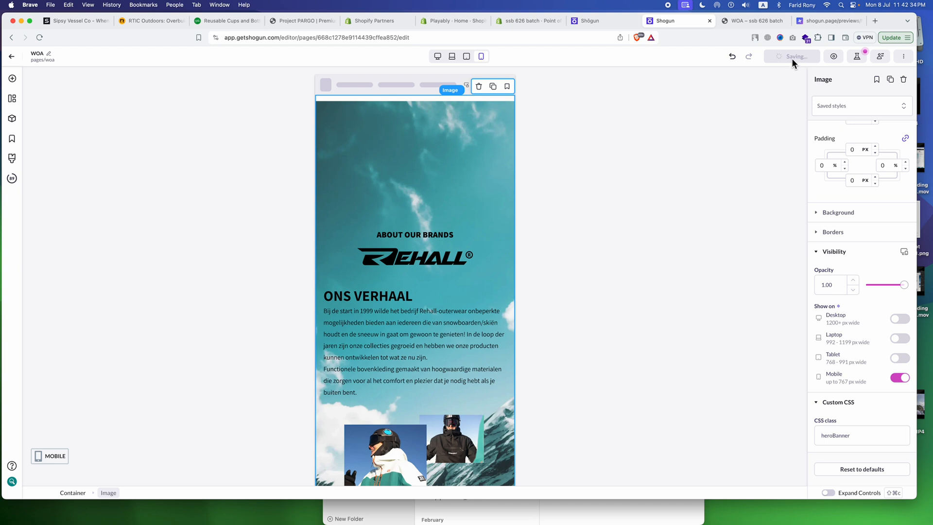
pyautogui.click(792, 57)
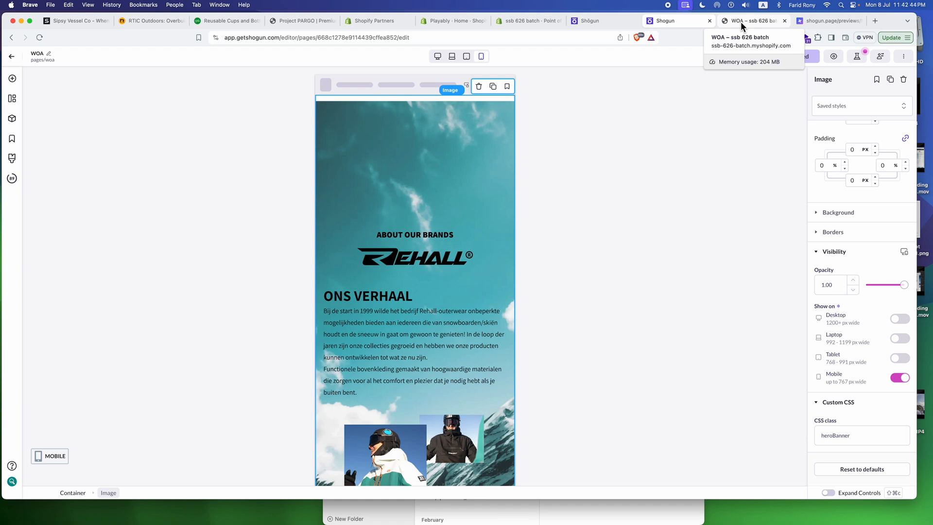
# - Reload the live WOA page and check its image sections in responsive mobile emulation and its hero section at full desktop width
pyautogui.click(741, 21)
pyautogui.click(40, 39)
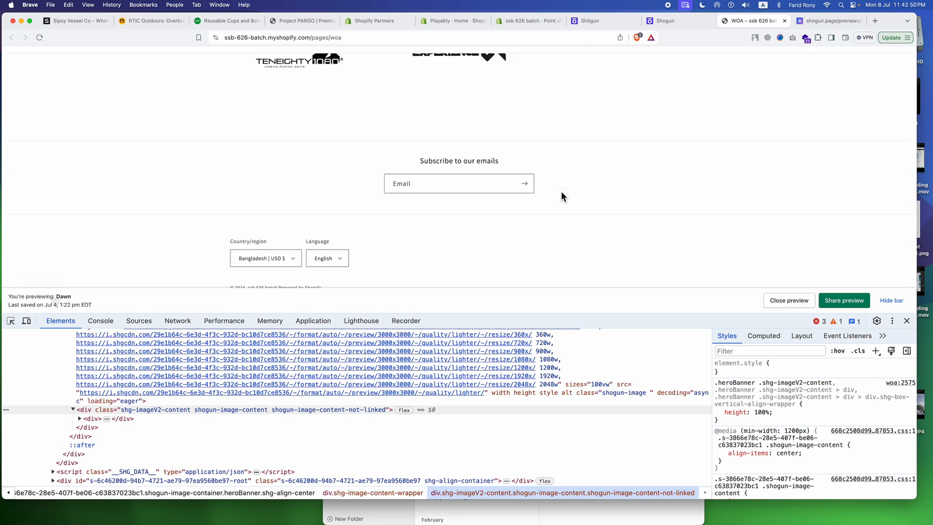
pyautogui.click(26, 321)
pyautogui.scroll(5, 446, 201)
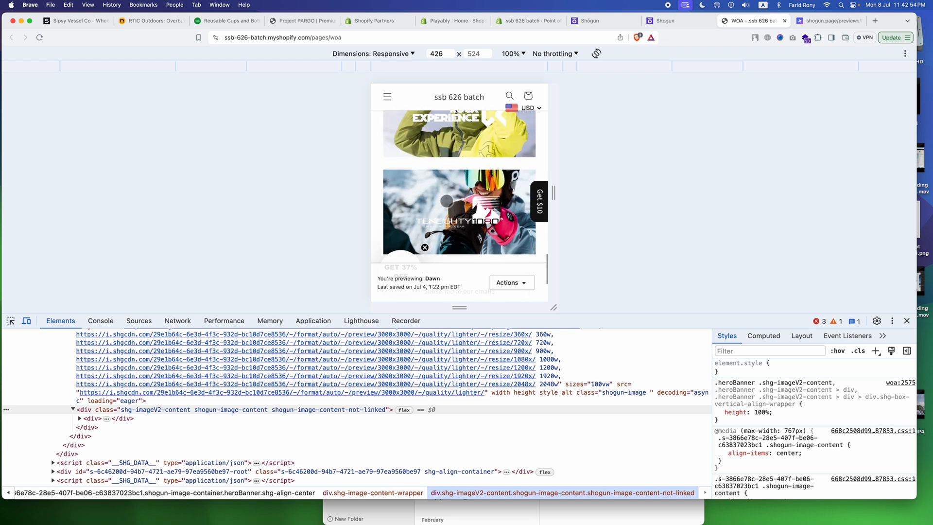
pyautogui.scroll(10, 472, 168)
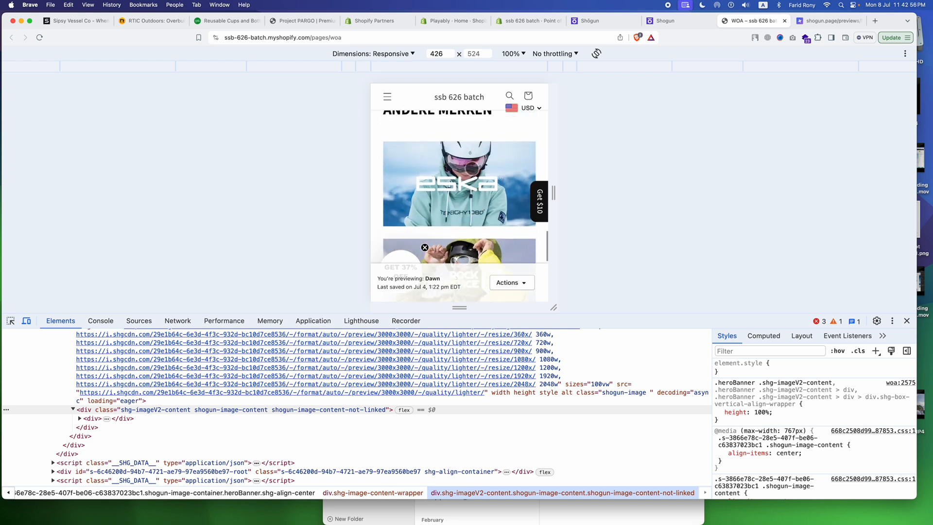
pyautogui.scroll(3, 472, 168)
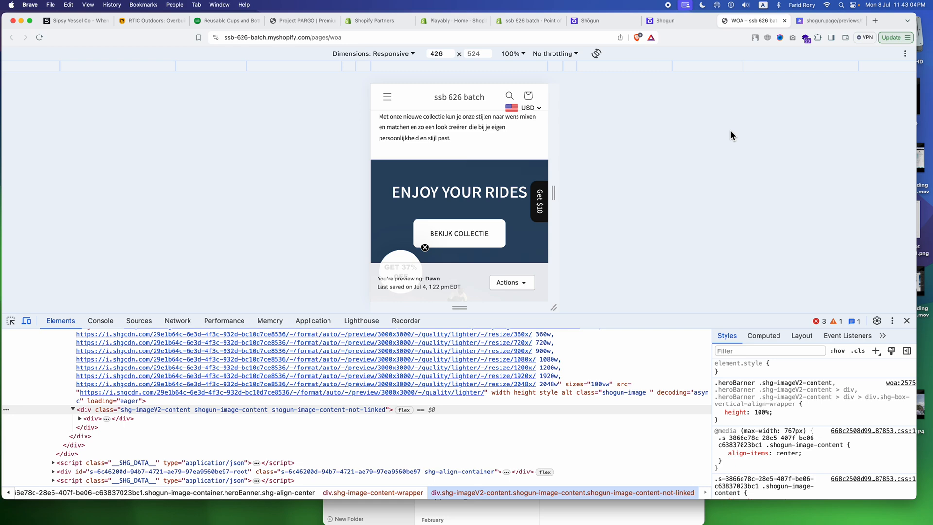
pyautogui.click(907, 320)
pyautogui.scroll(-1, 549, 197)
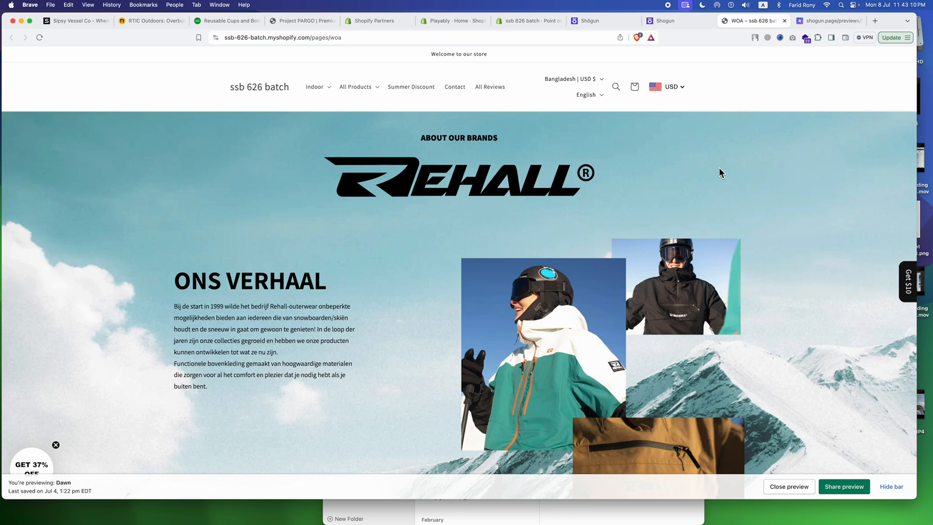